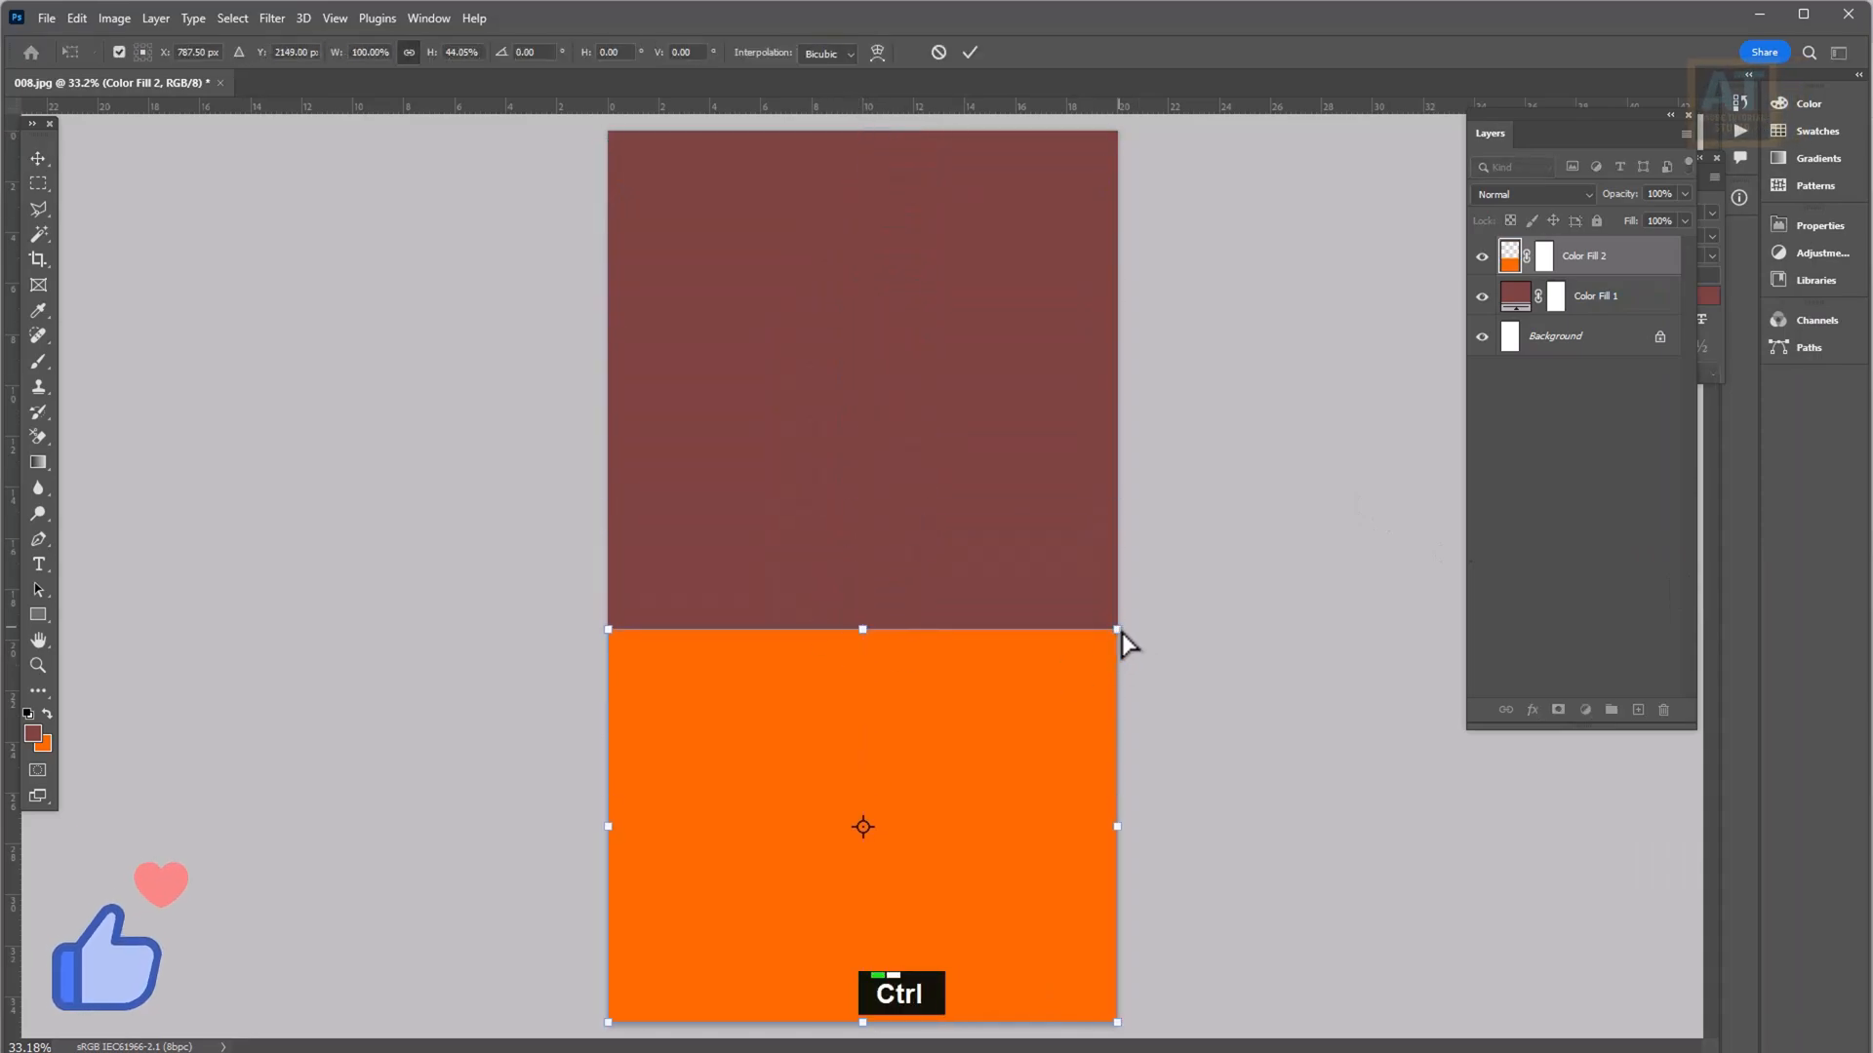
# - Slant the orange fill's upper edge so it rises toward the right, and reduce the fill's height to about 89%
pyautogui.moveTo(1121, 634); pyautogui.dragTo(1118, 533)
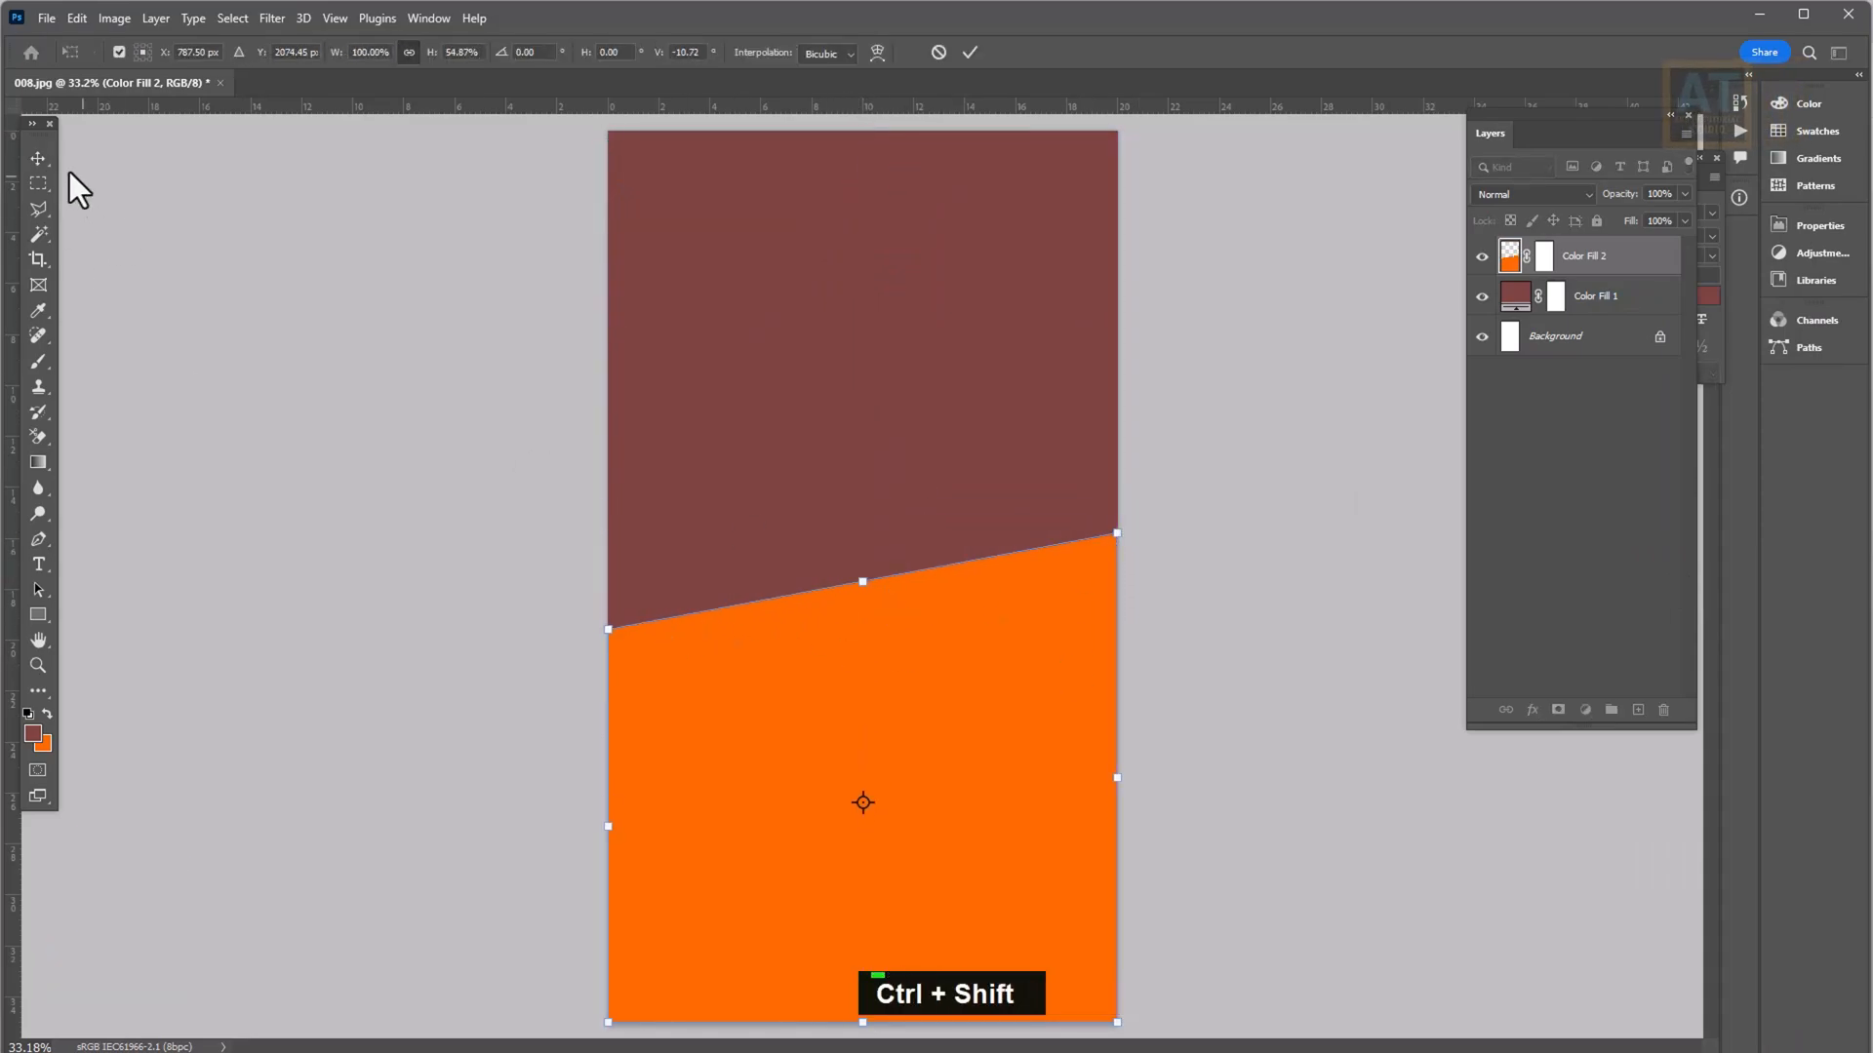
pyautogui.press('Return')
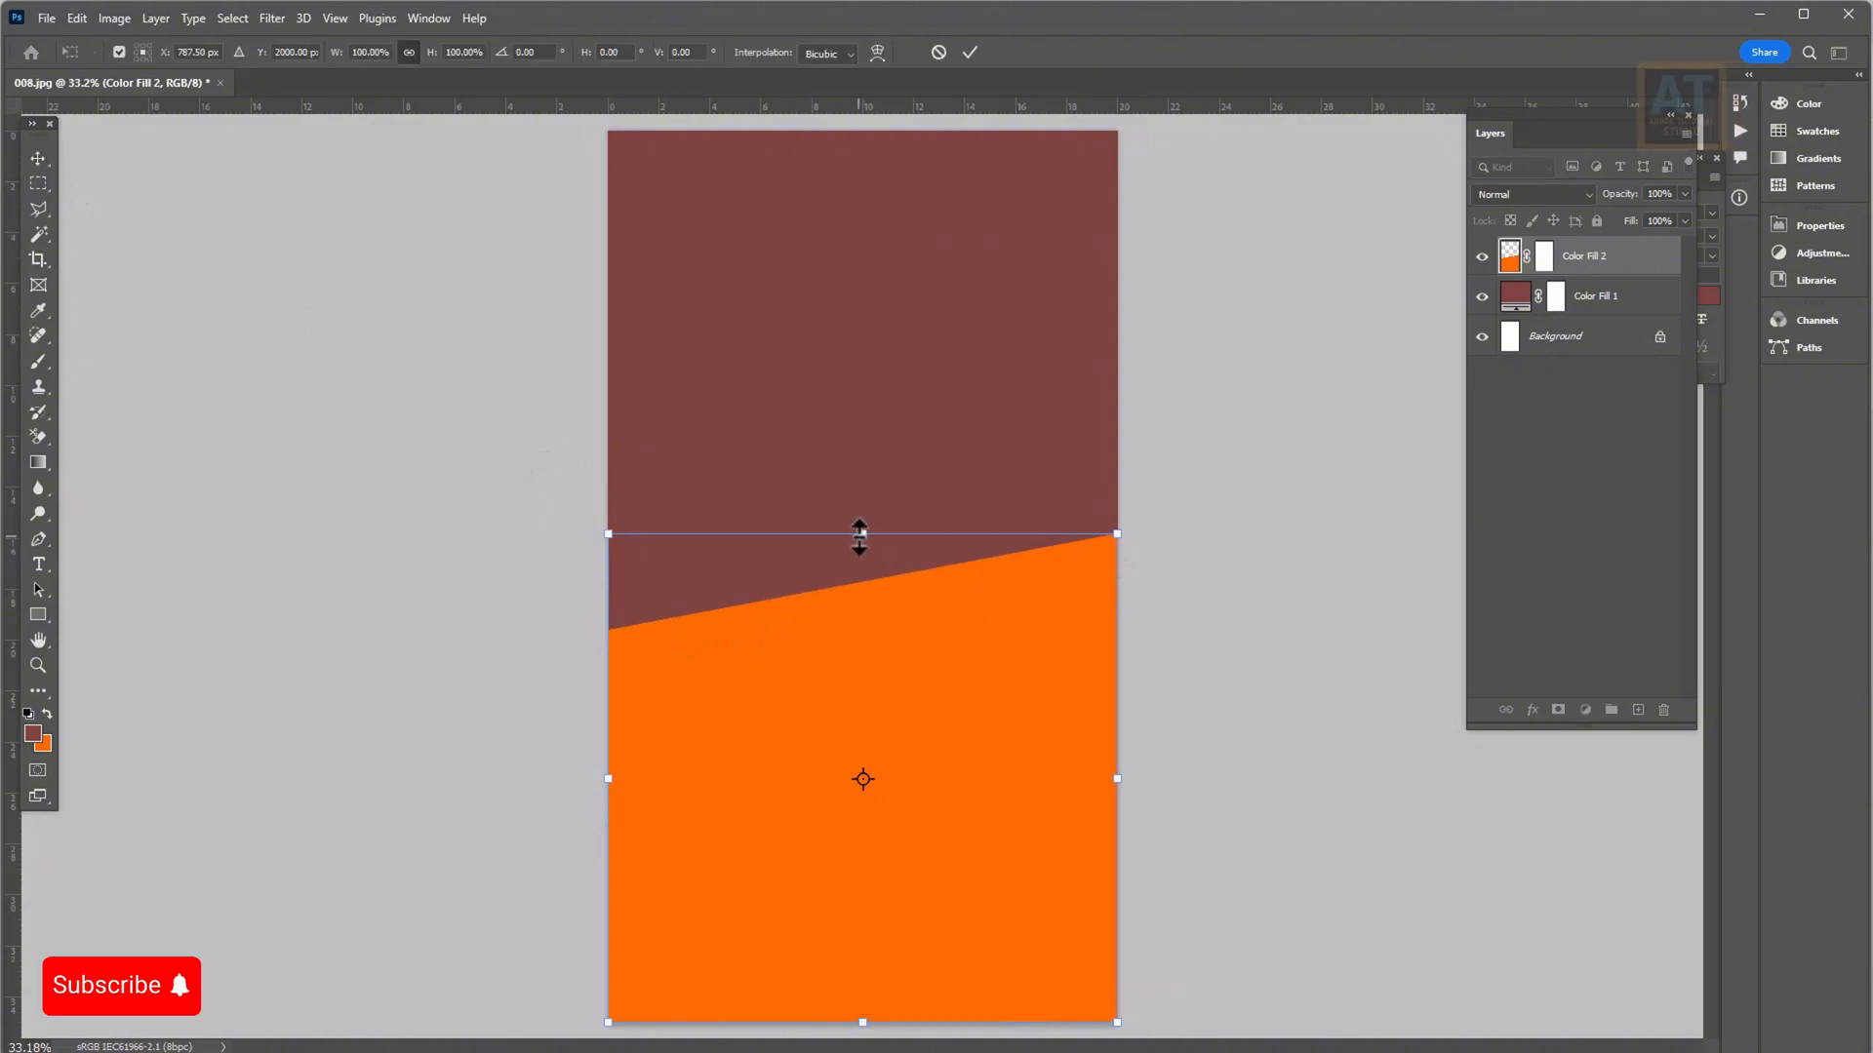
pyautogui.moveTo(862, 535); pyautogui.dragTo(862, 589)
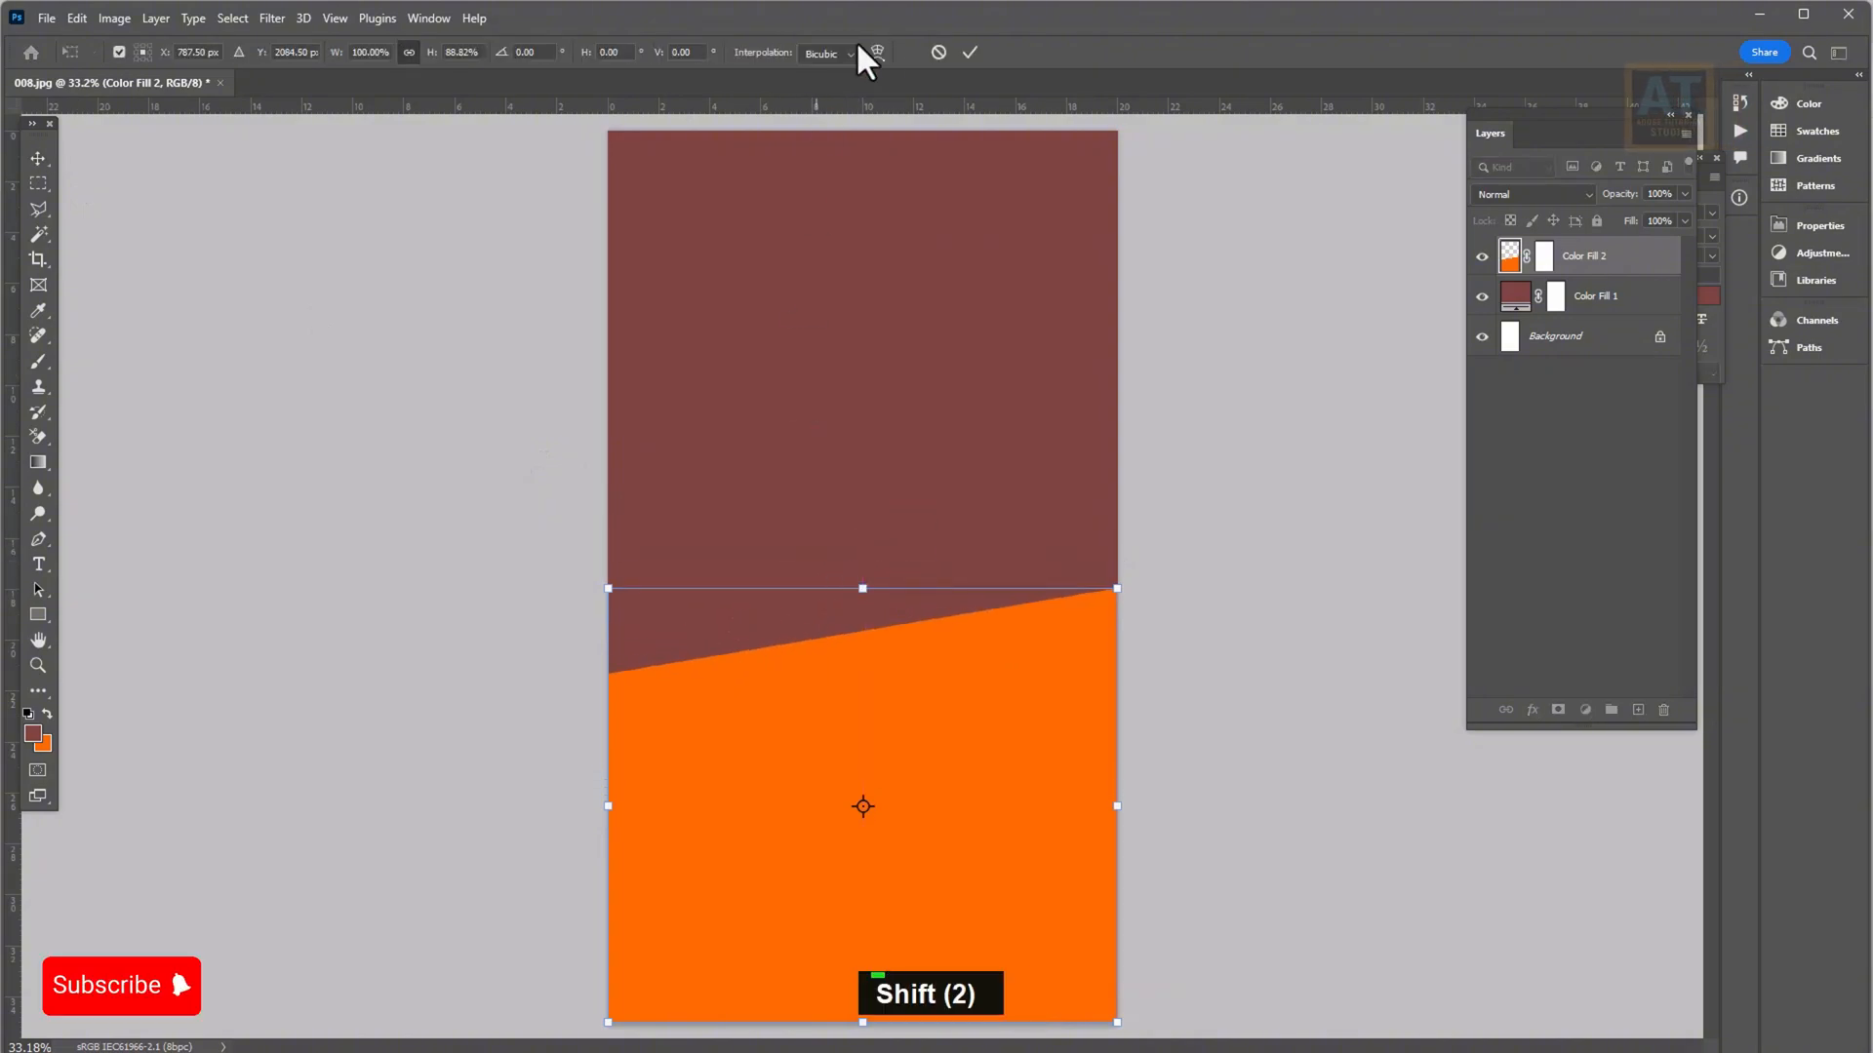
pyautogui.click(969, 51)
# - Place the food ingredients sketch as a linked image above the maroon fill, enlarged from the canvas's upper-left corner to cover the maroon area
pyautogui.doubleClick(904, 455)
pyautogui.click(49, 18)
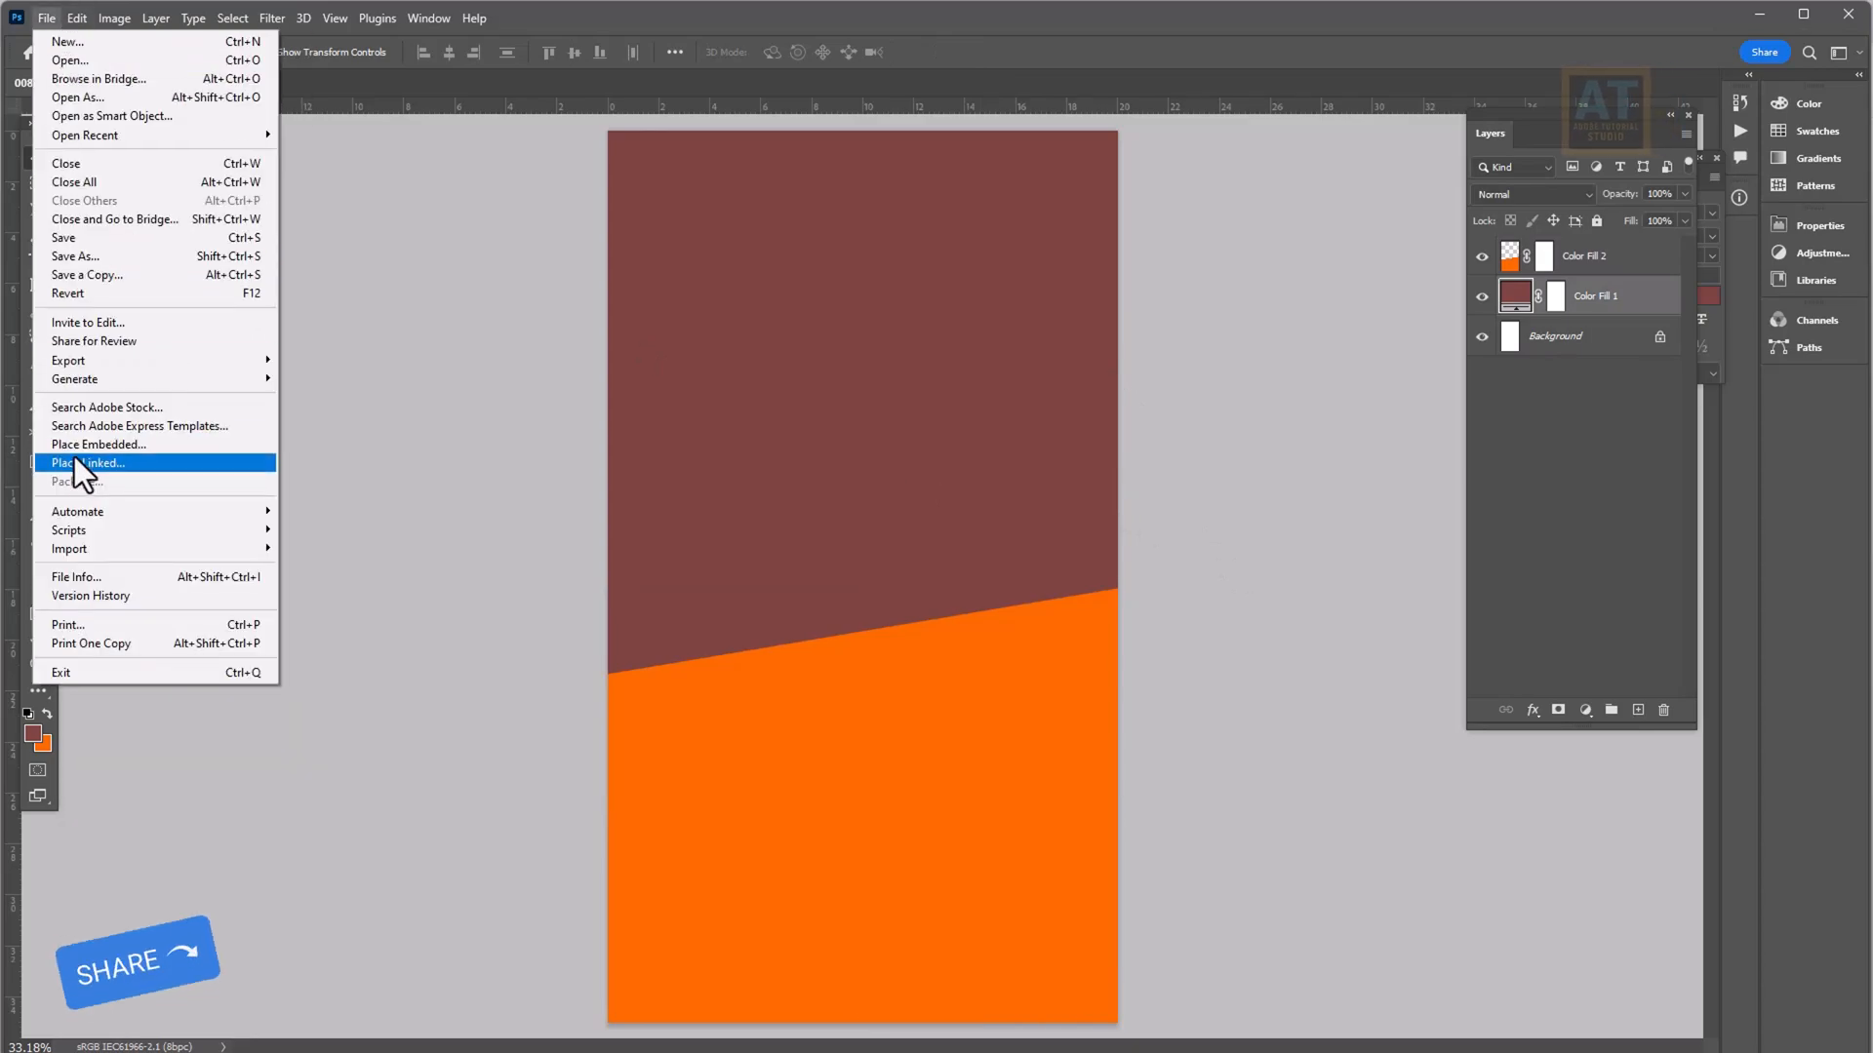
pyautogui.click(74, 460)
pyautogui.doubleClick(1383, 521)
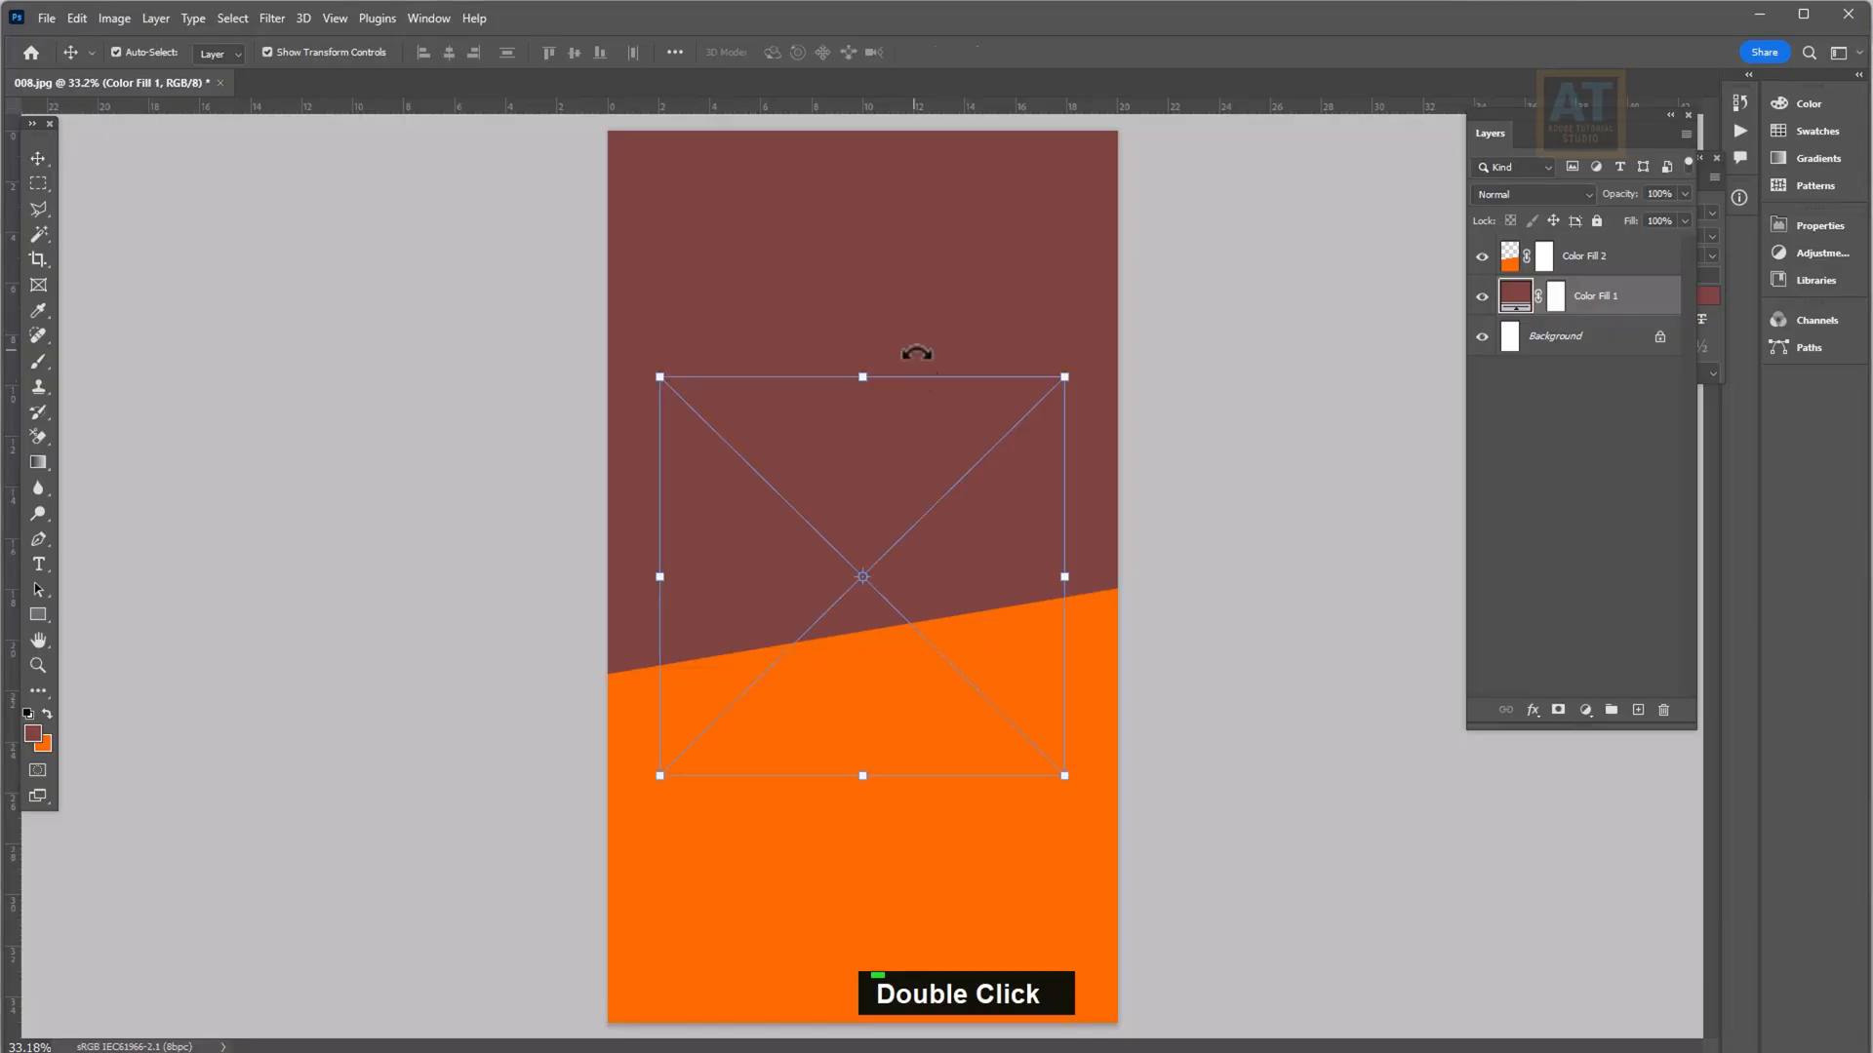
pyautogui.moveTo(953, 481); pyautogui.dragTo(890, 238)
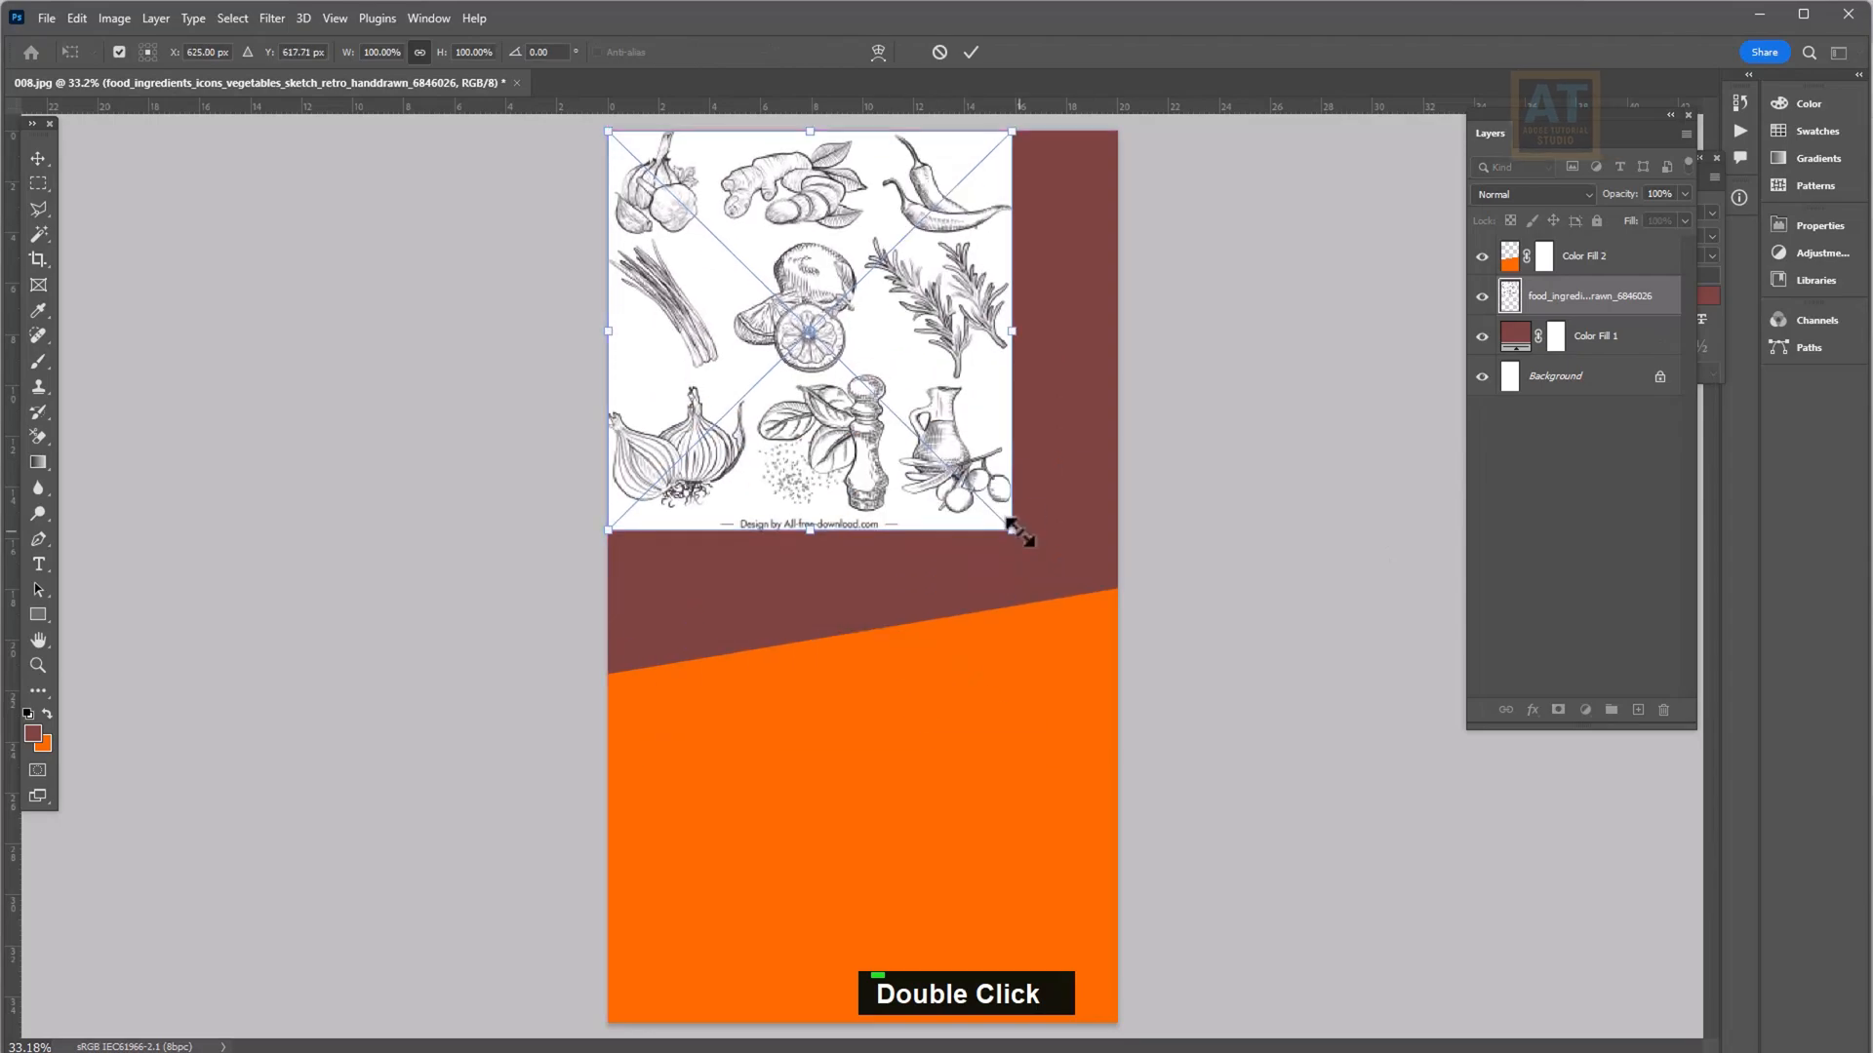
pyautogui.moveTo(1019, 532); pyautogui.dragTo(1219, 736)
pyautogui.click(969, 53)
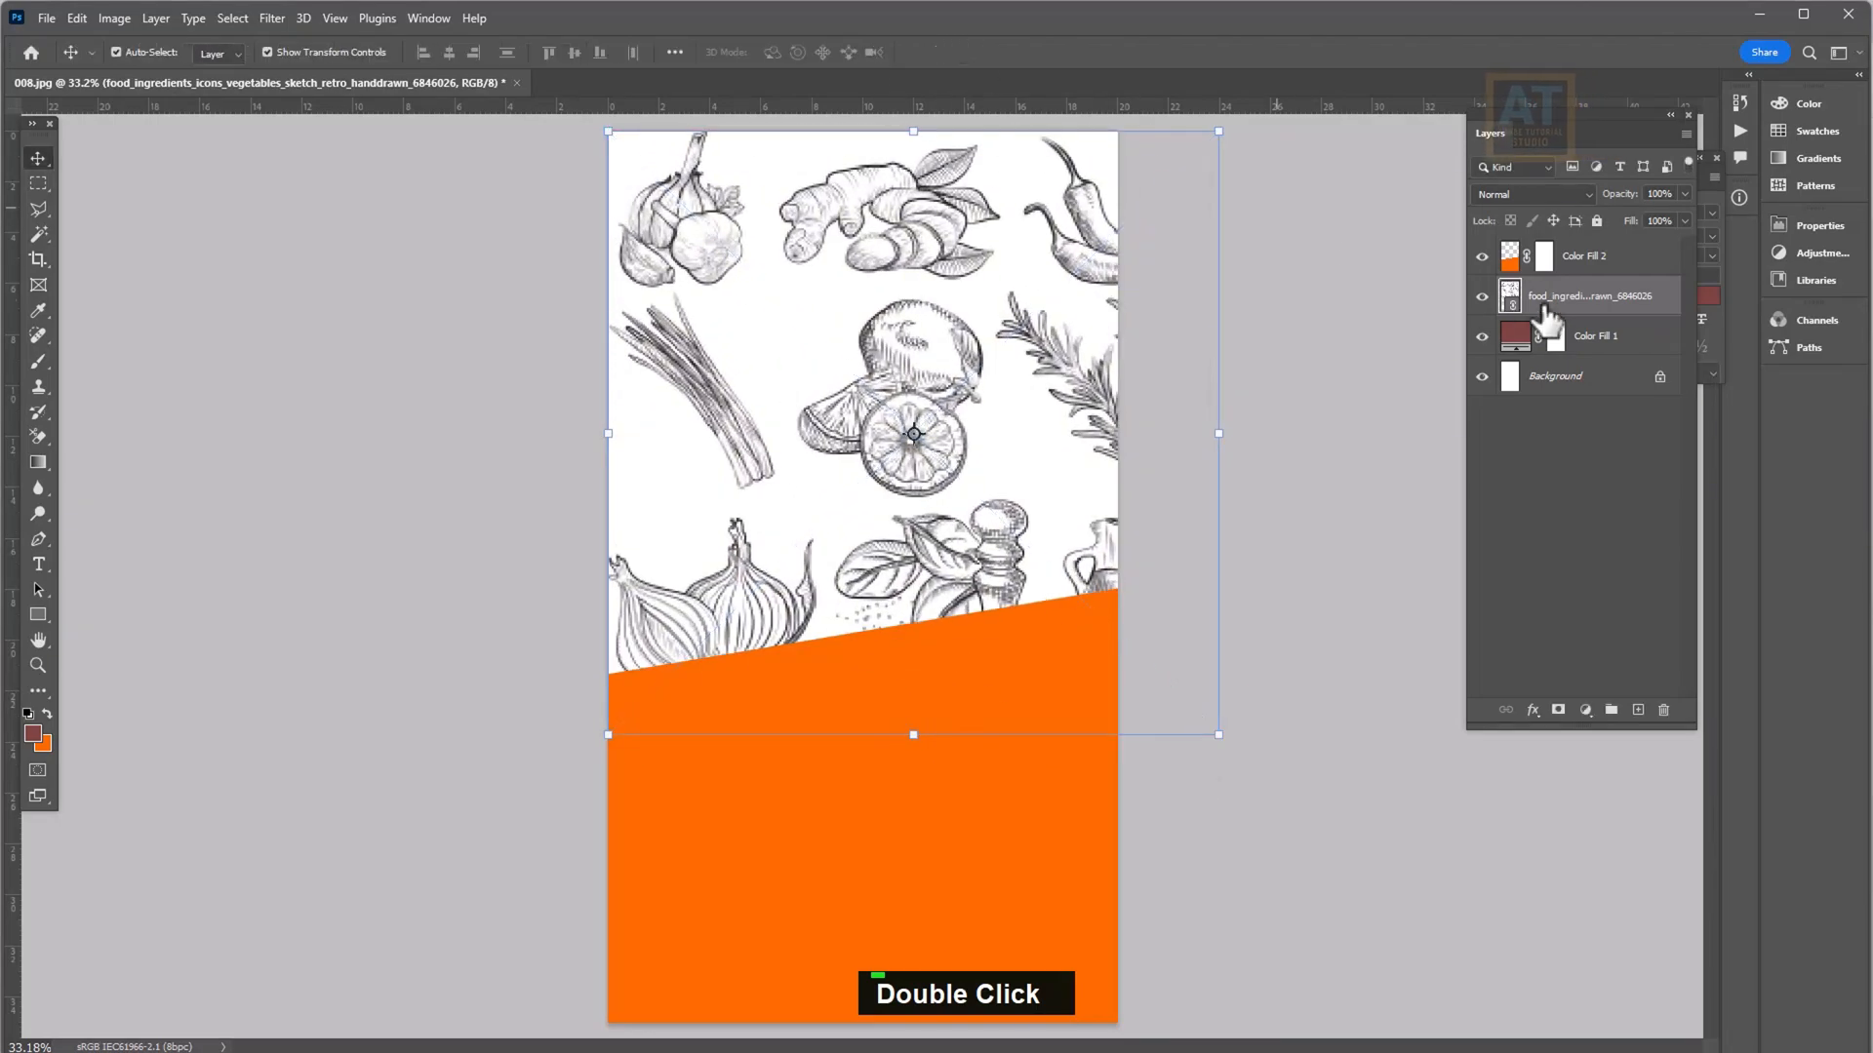
# - Set the ingredients sketch layer to Overlay blend mode at 17% opacity
pyautogui.click(1555, 197)
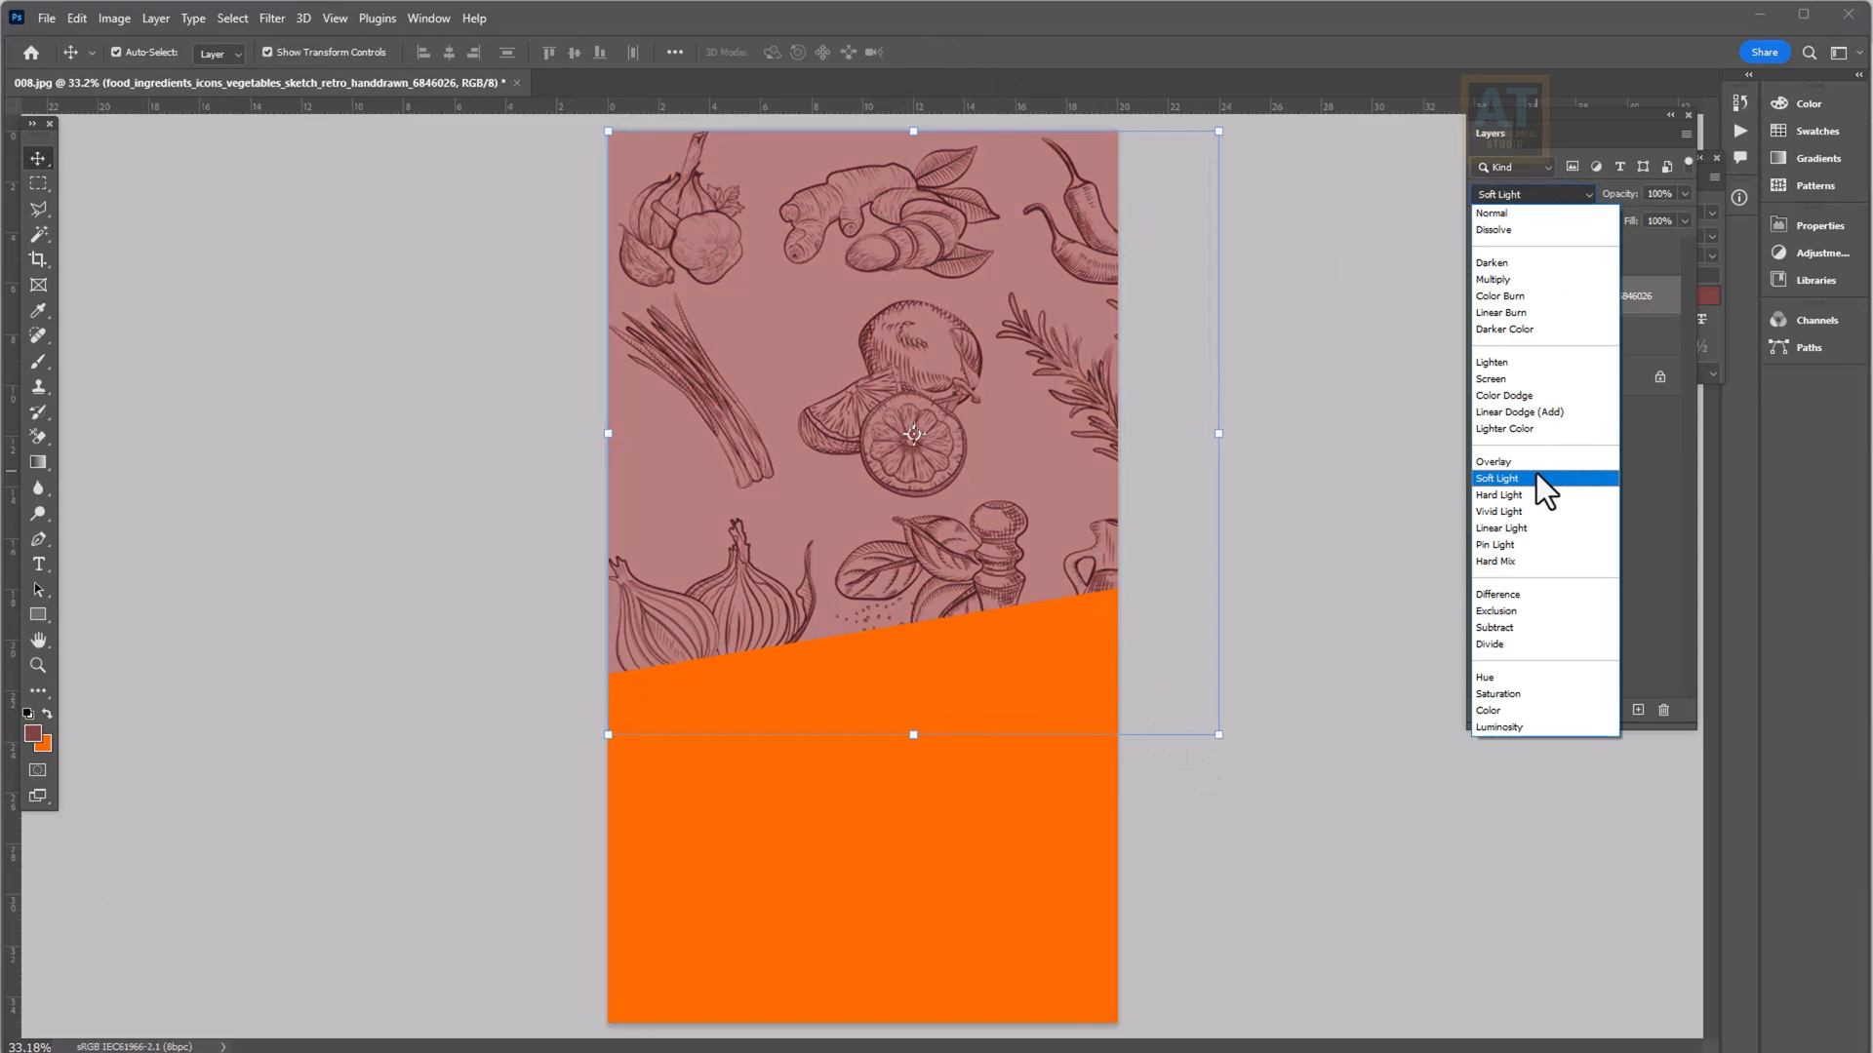
pyautogui.click(1532, 464)
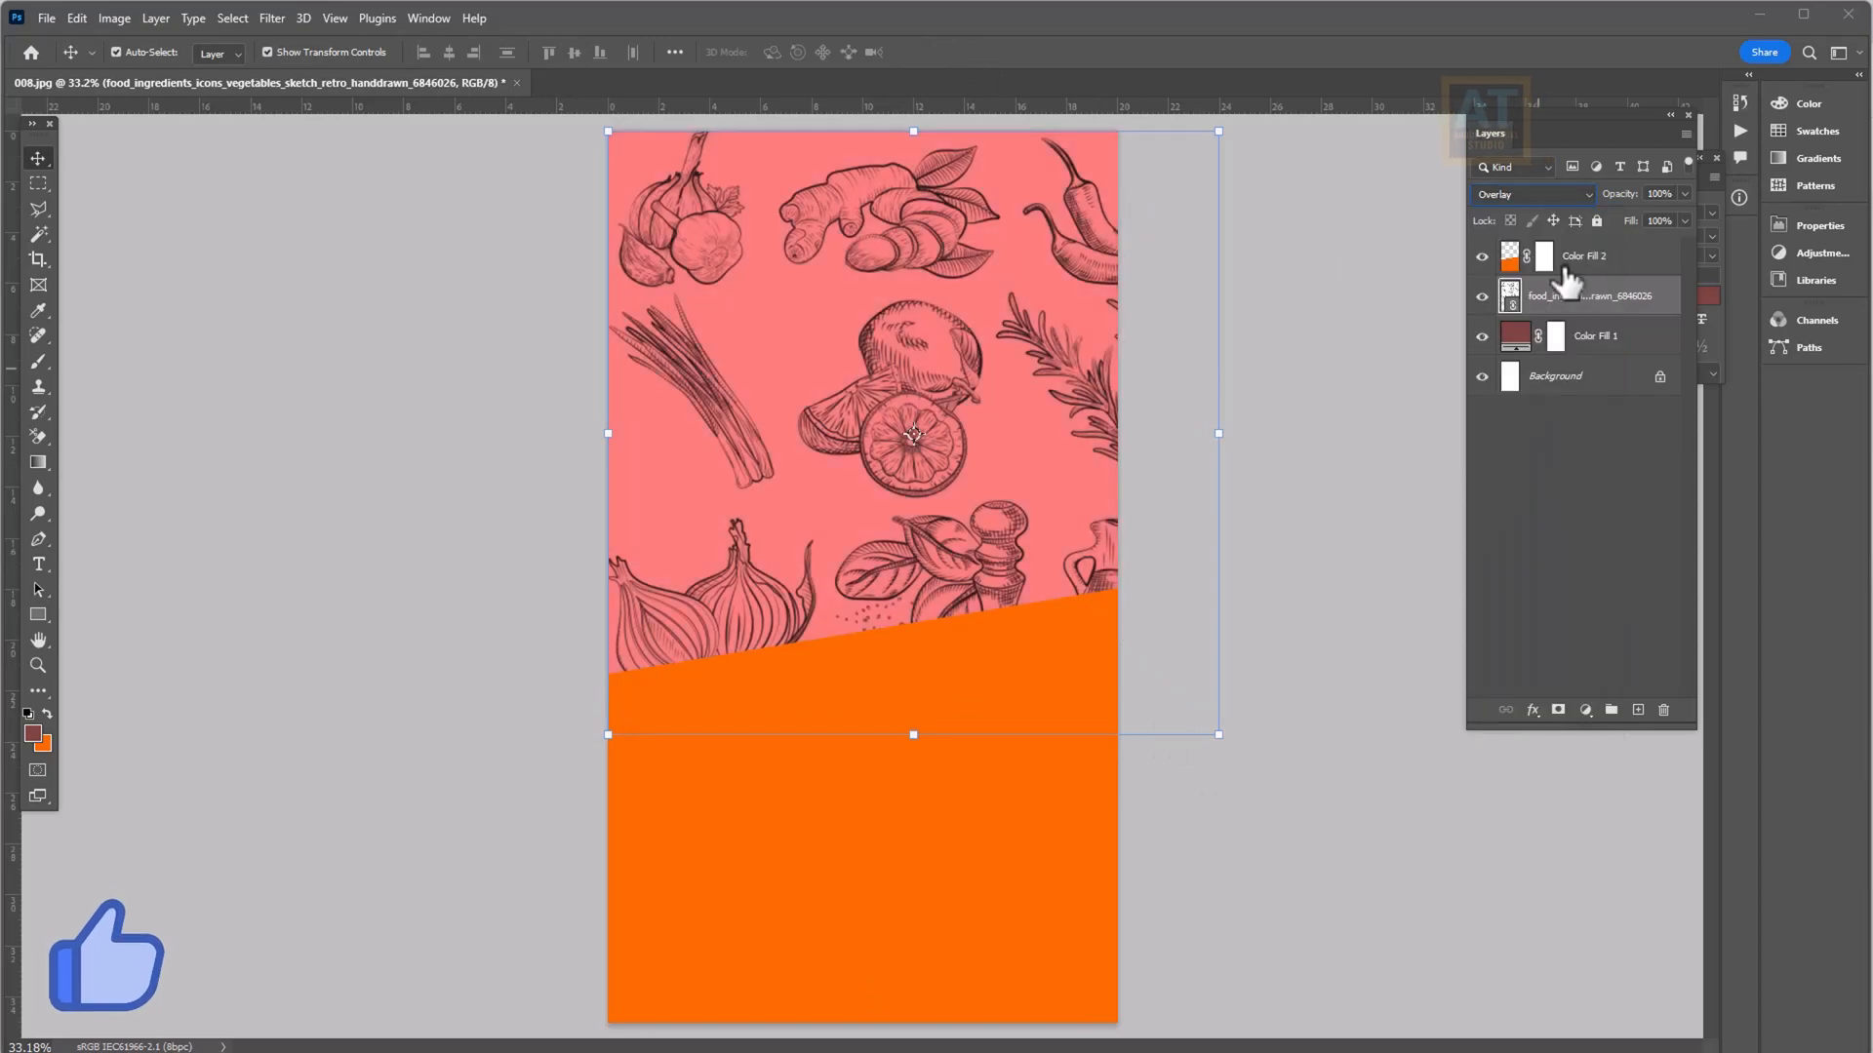
pyautogui.click(1683, 193)
pyautogui.moveTo(1682, 211); pyautogui.dragTo(1604, 216)
# - Centre the ingredients sketch horizontally on the canvas and clear the selection
pyautogui.hotkey('ctrl', 'a')
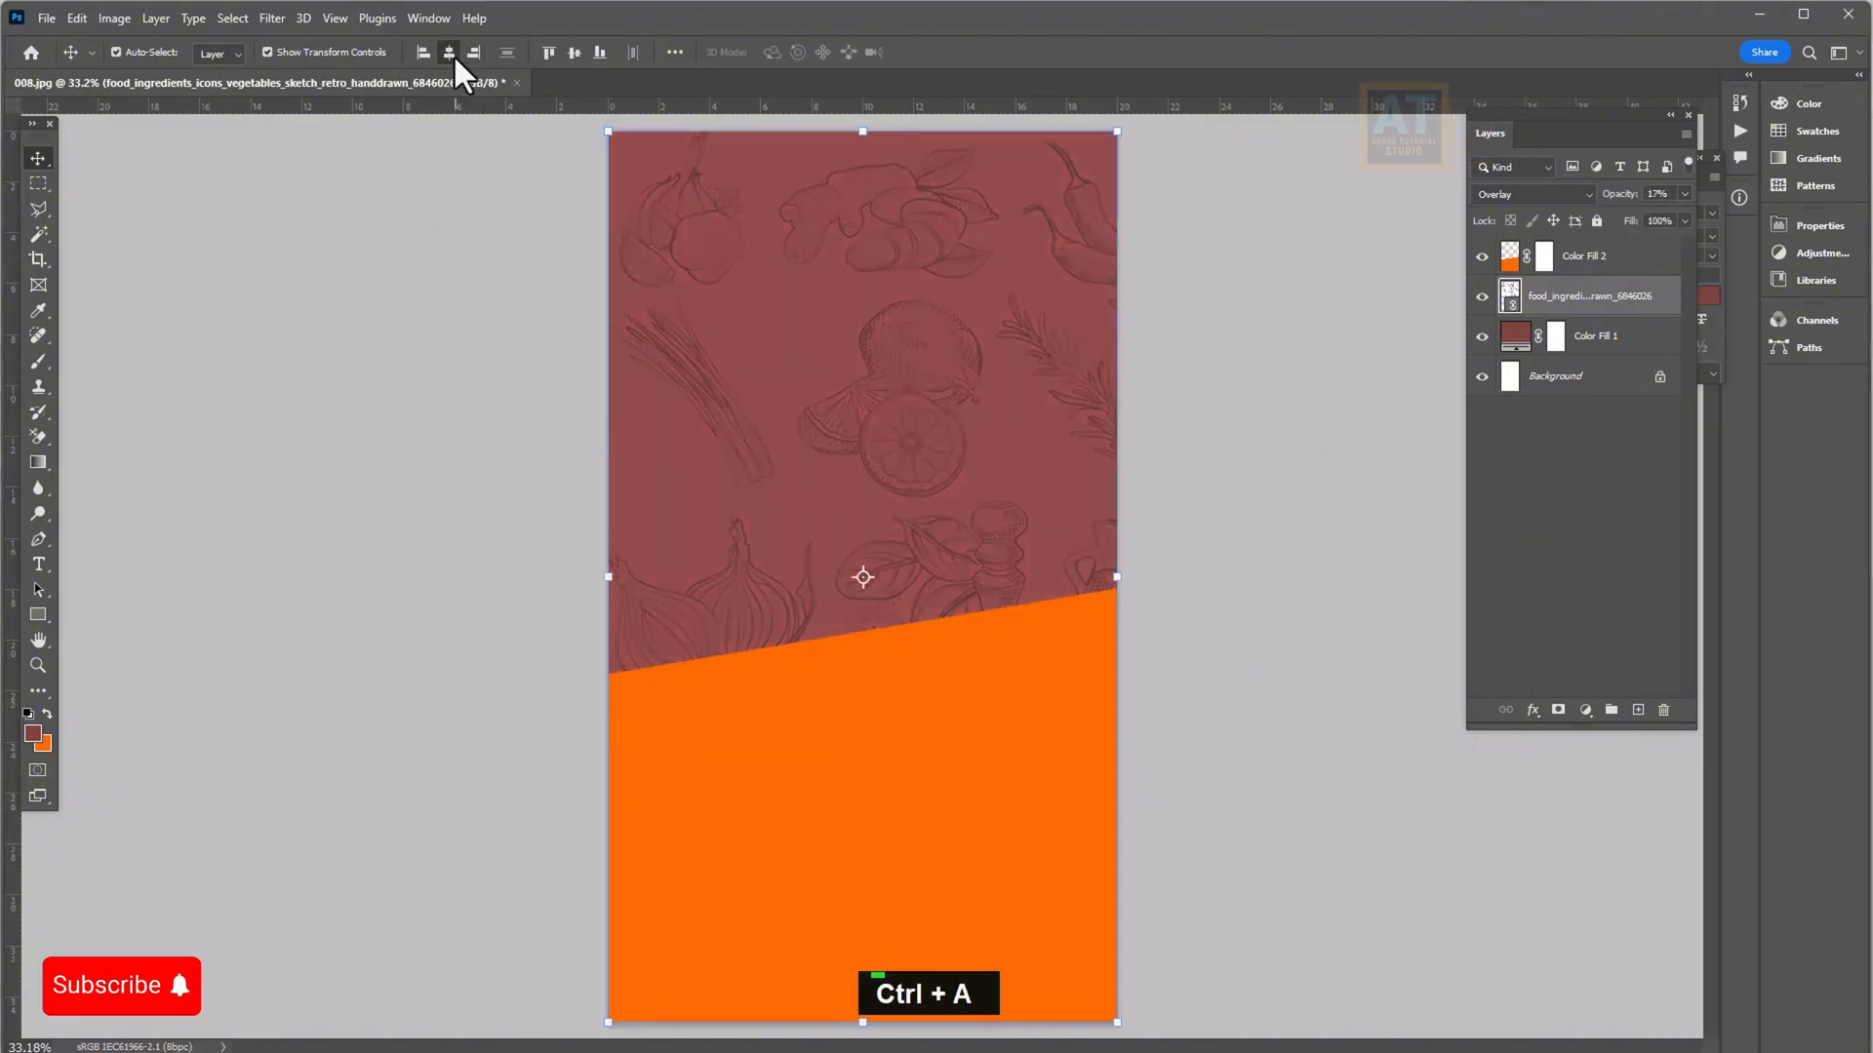
pyautogui.click(451, 54)
pyautogui.hotkey('ctrl', 'd')
pyautogui.click(1322, 380)
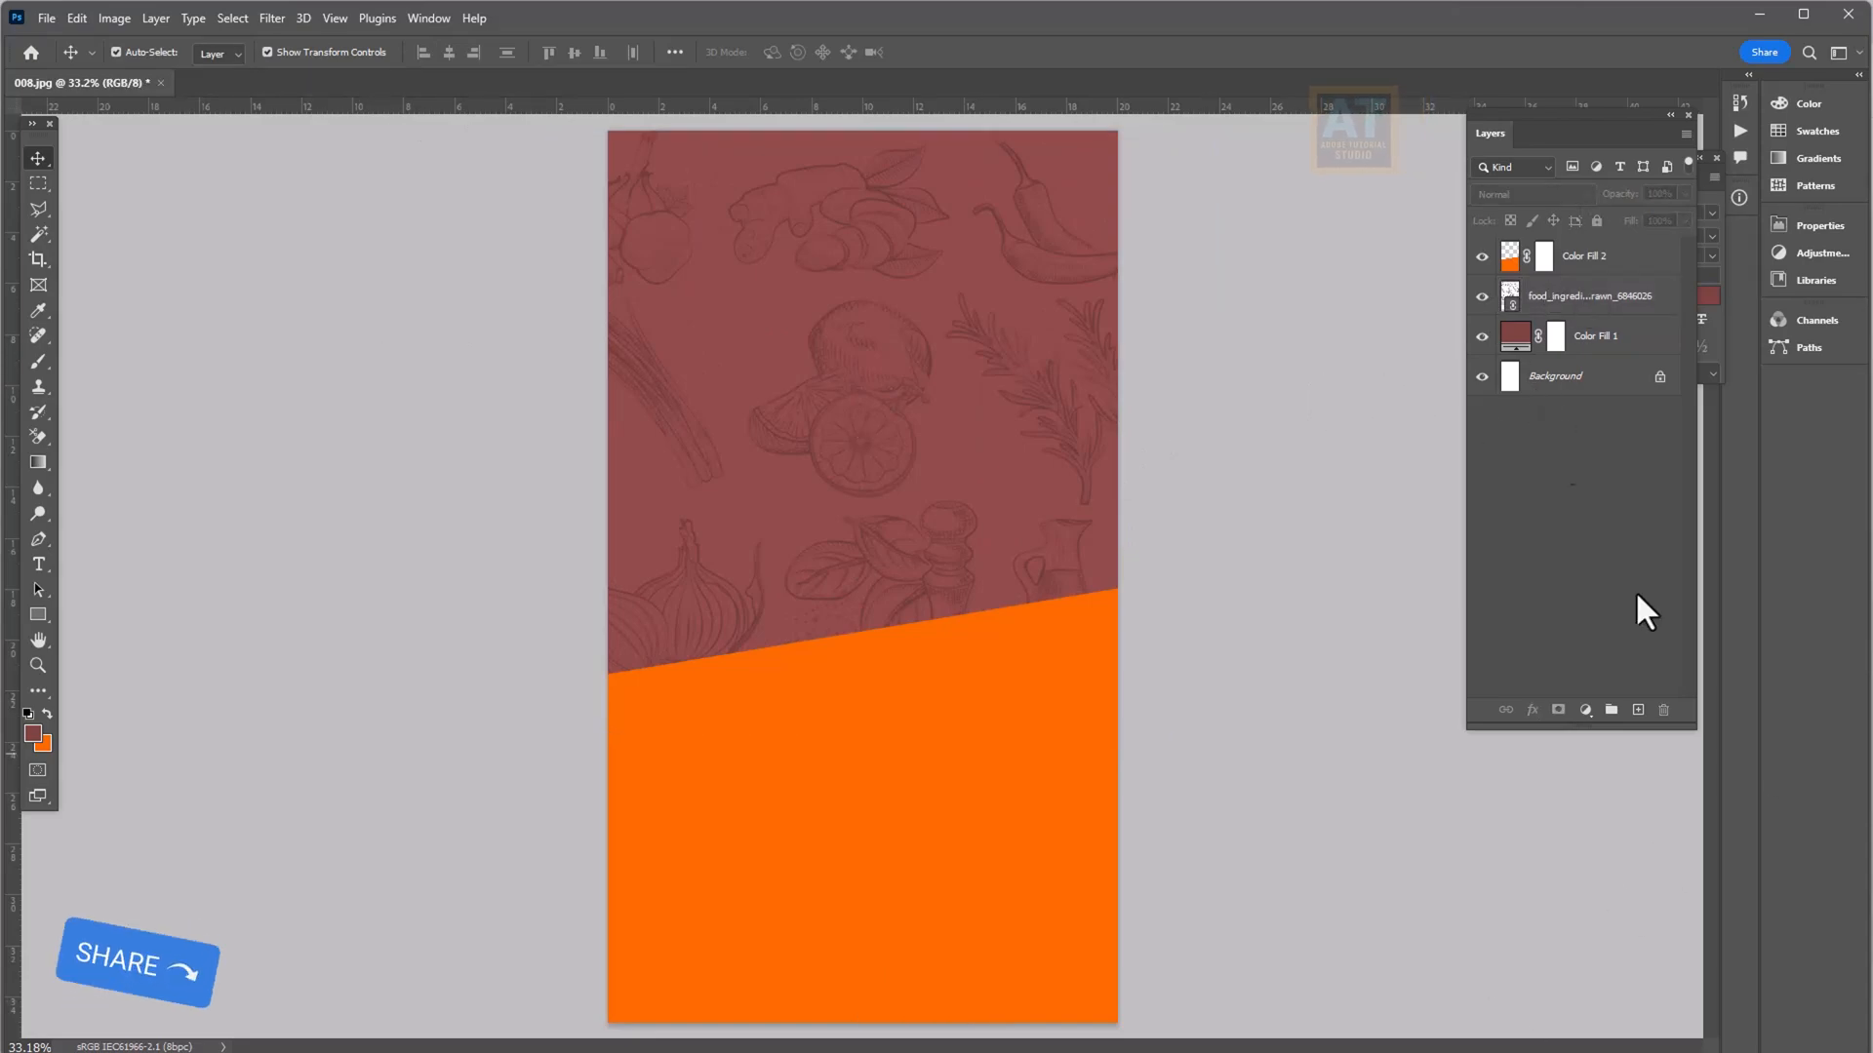
# - Paint one large soft white glow with the 1600 px brush on a new layer above the ingredients sketch, centred on the maroon area
pyautogui.click(1588, 303)
pyautogui.click(1637, 710)
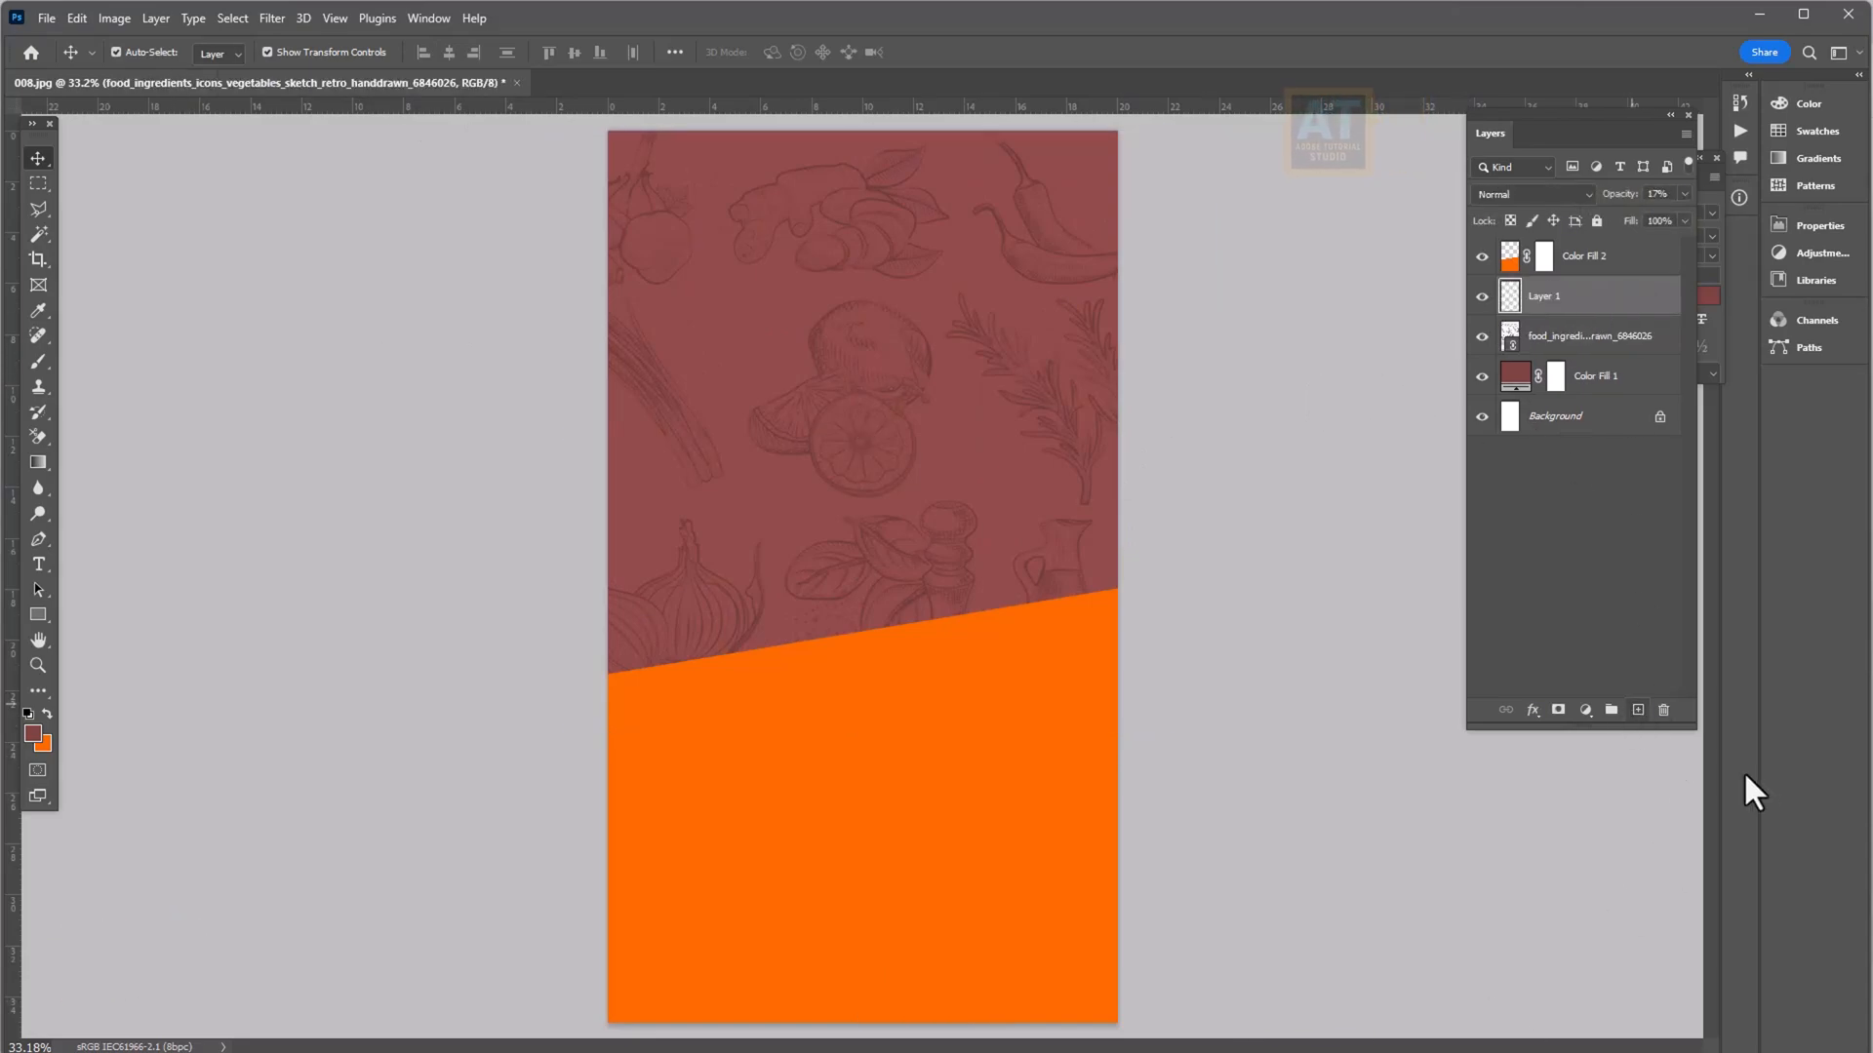
pyautogui.click(34, 733)
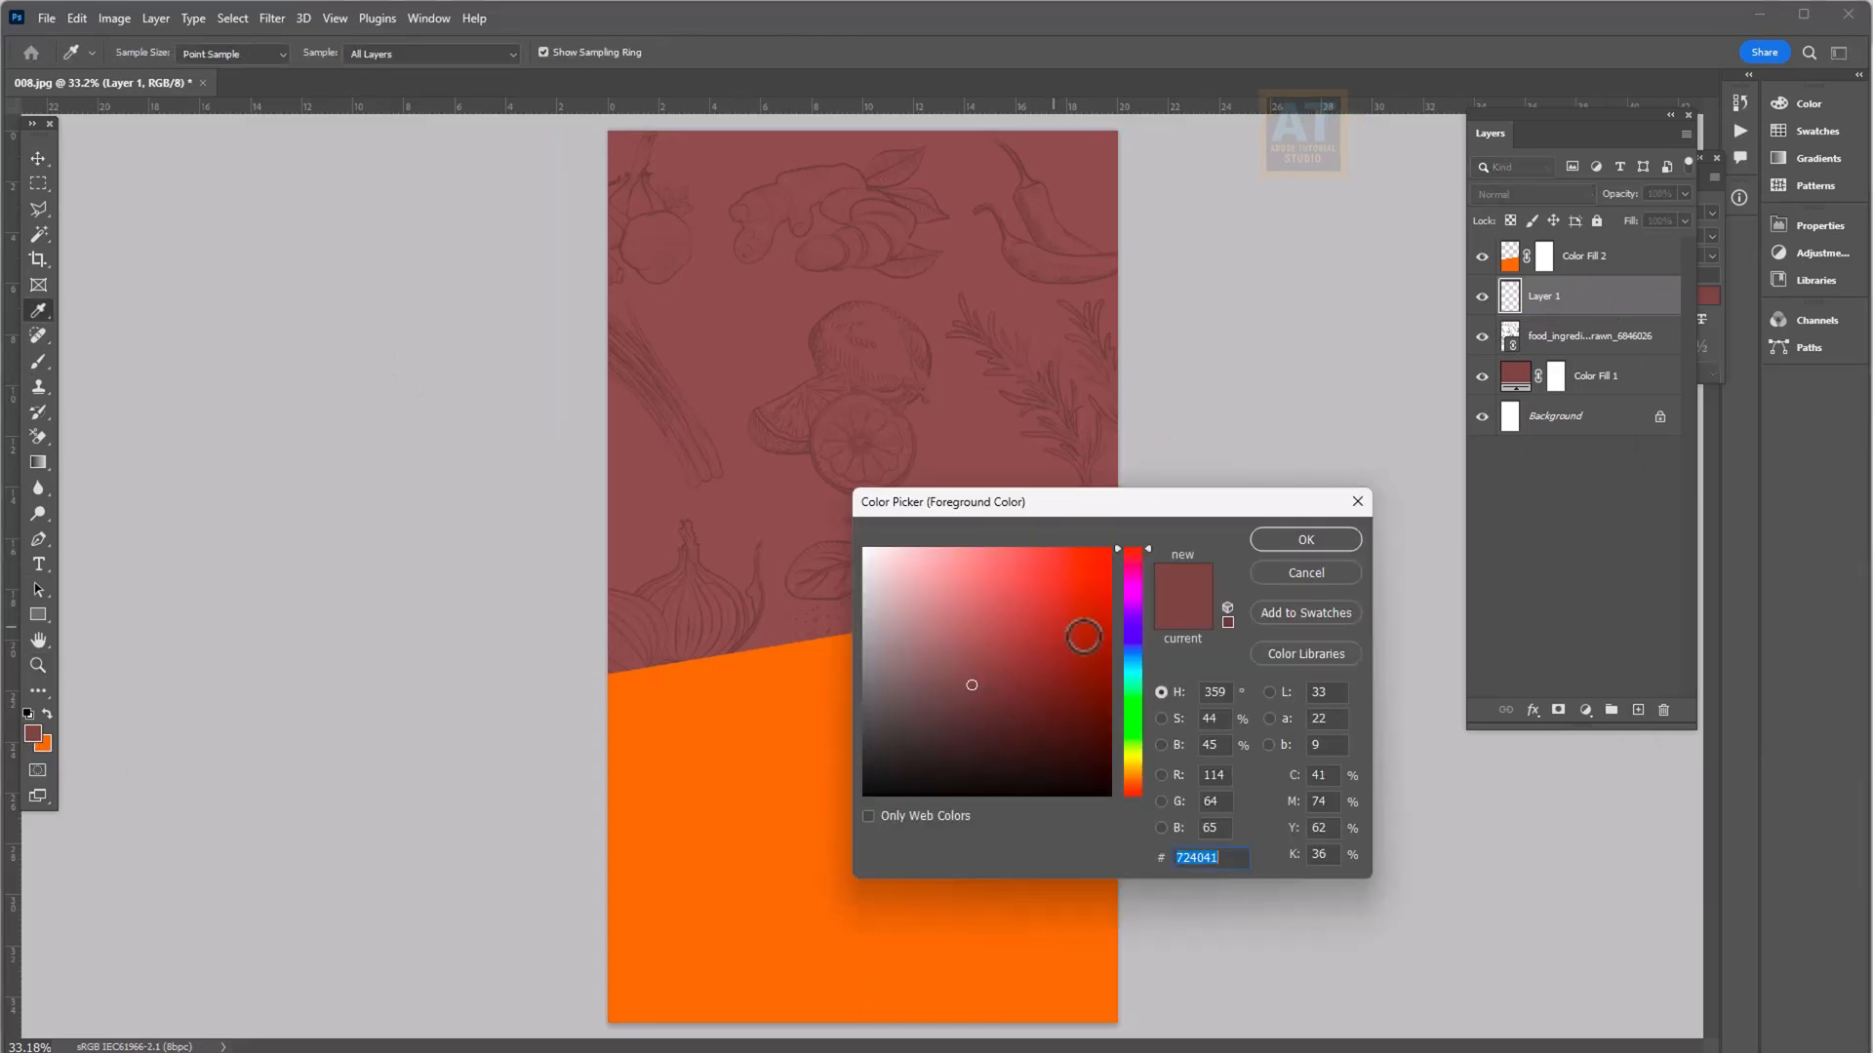
pyautogui.moveTo(1011, 621); pyautogui.dragTo(626, 471)
pyautogui.click(1328, 547)
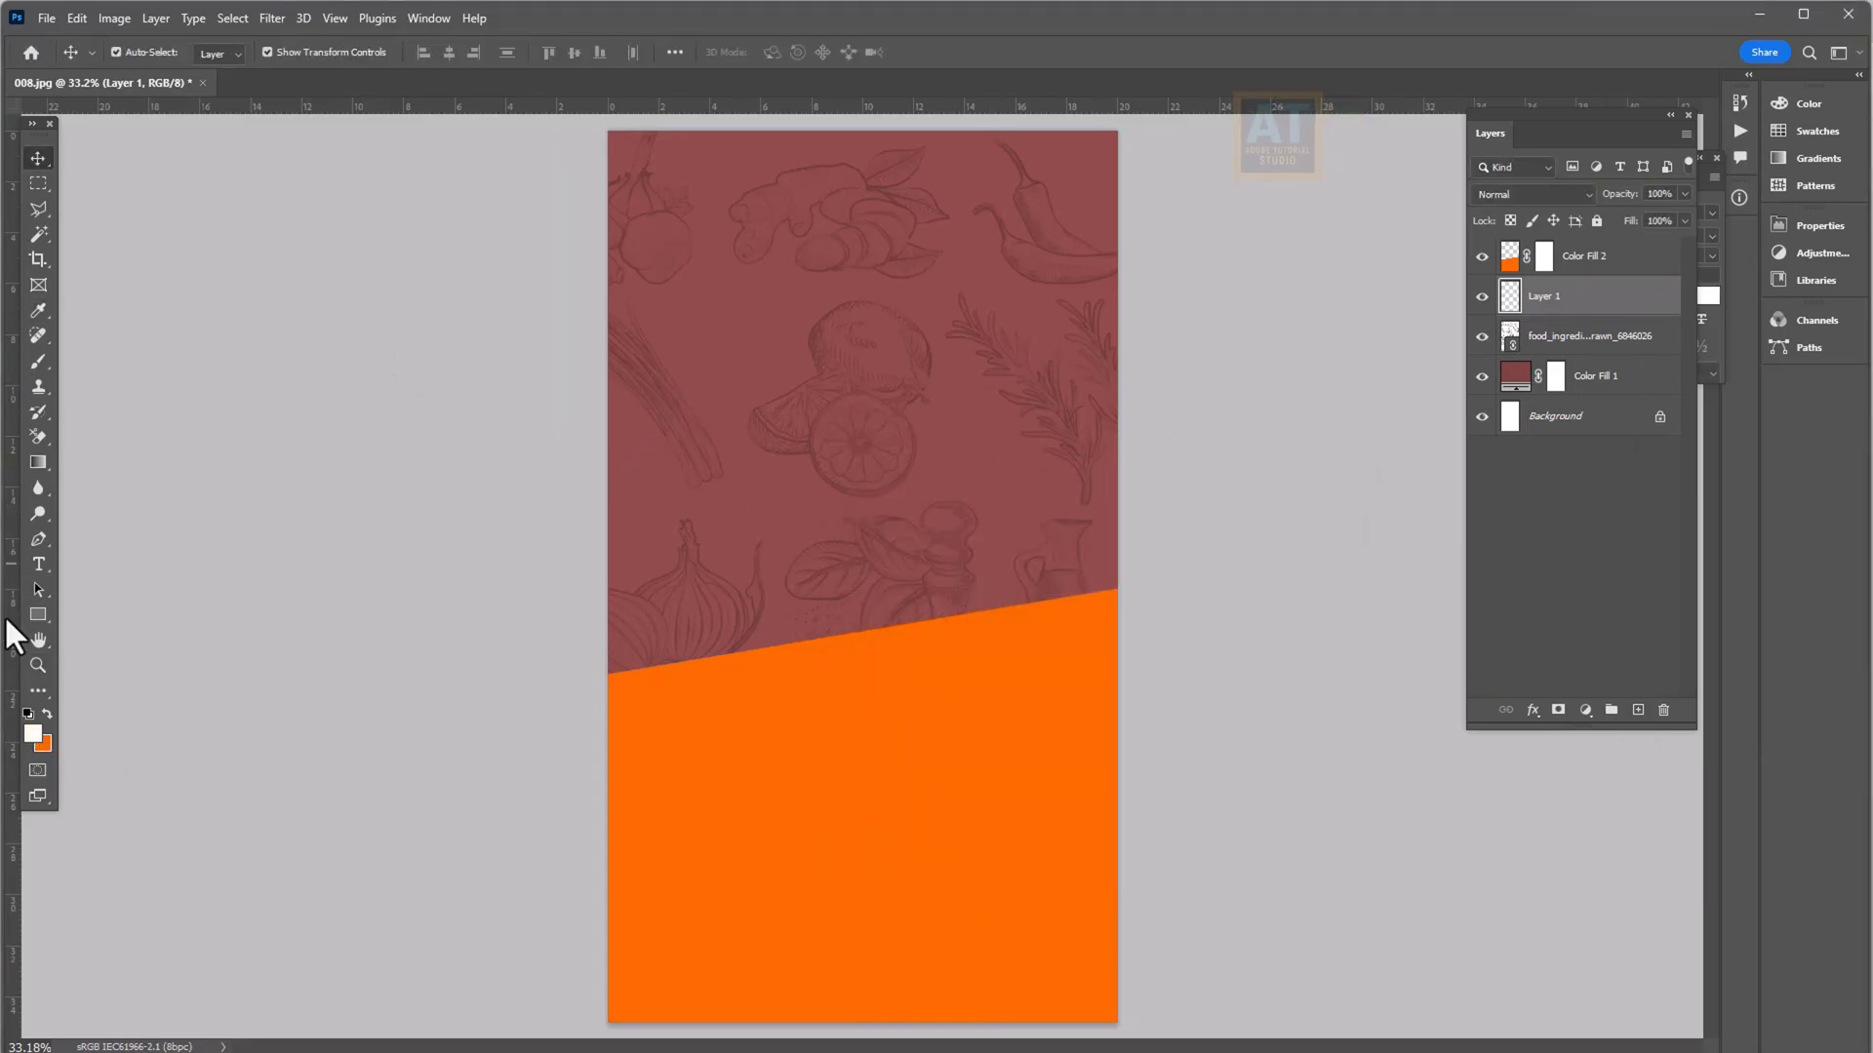
pyautogui.click(48, 365)
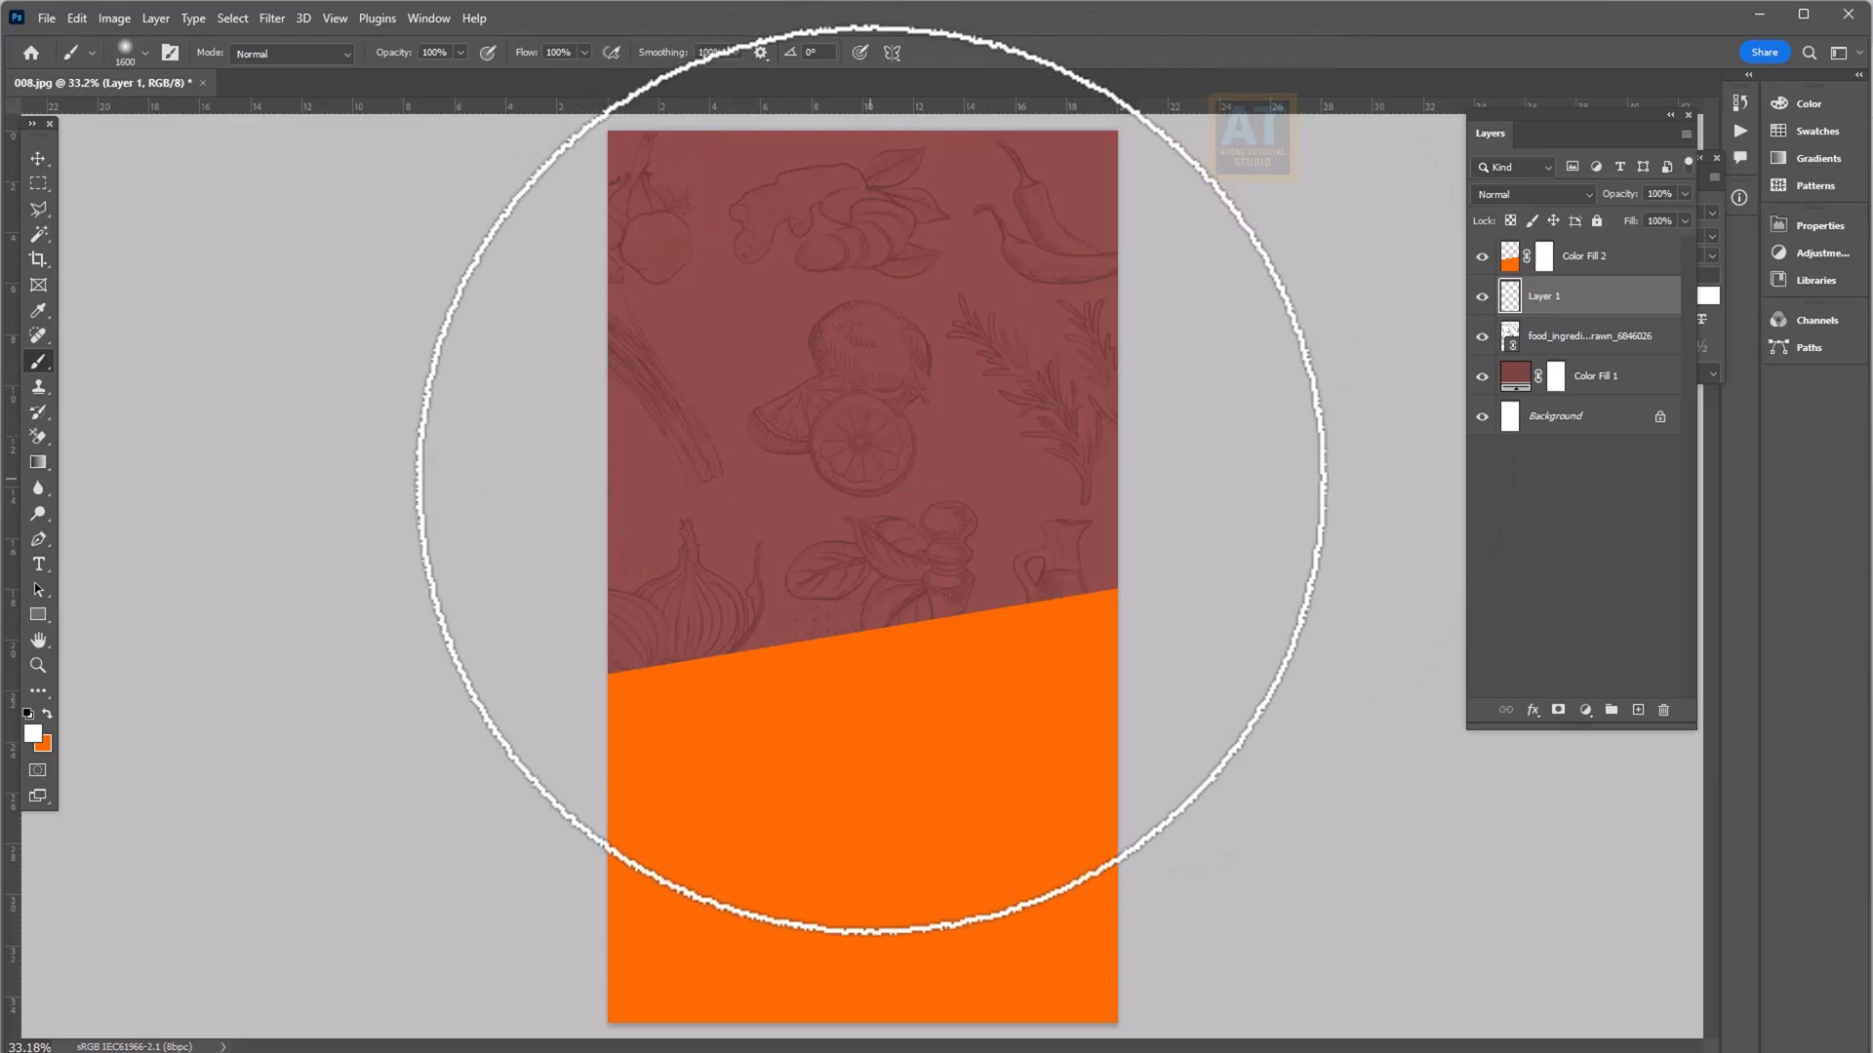
pyautogui.click(940, 556)
pyautogui.press('v')
# - Blend the white glow layer in Overlay mode at 57% opacity
pyautogui.click(1587, 194)
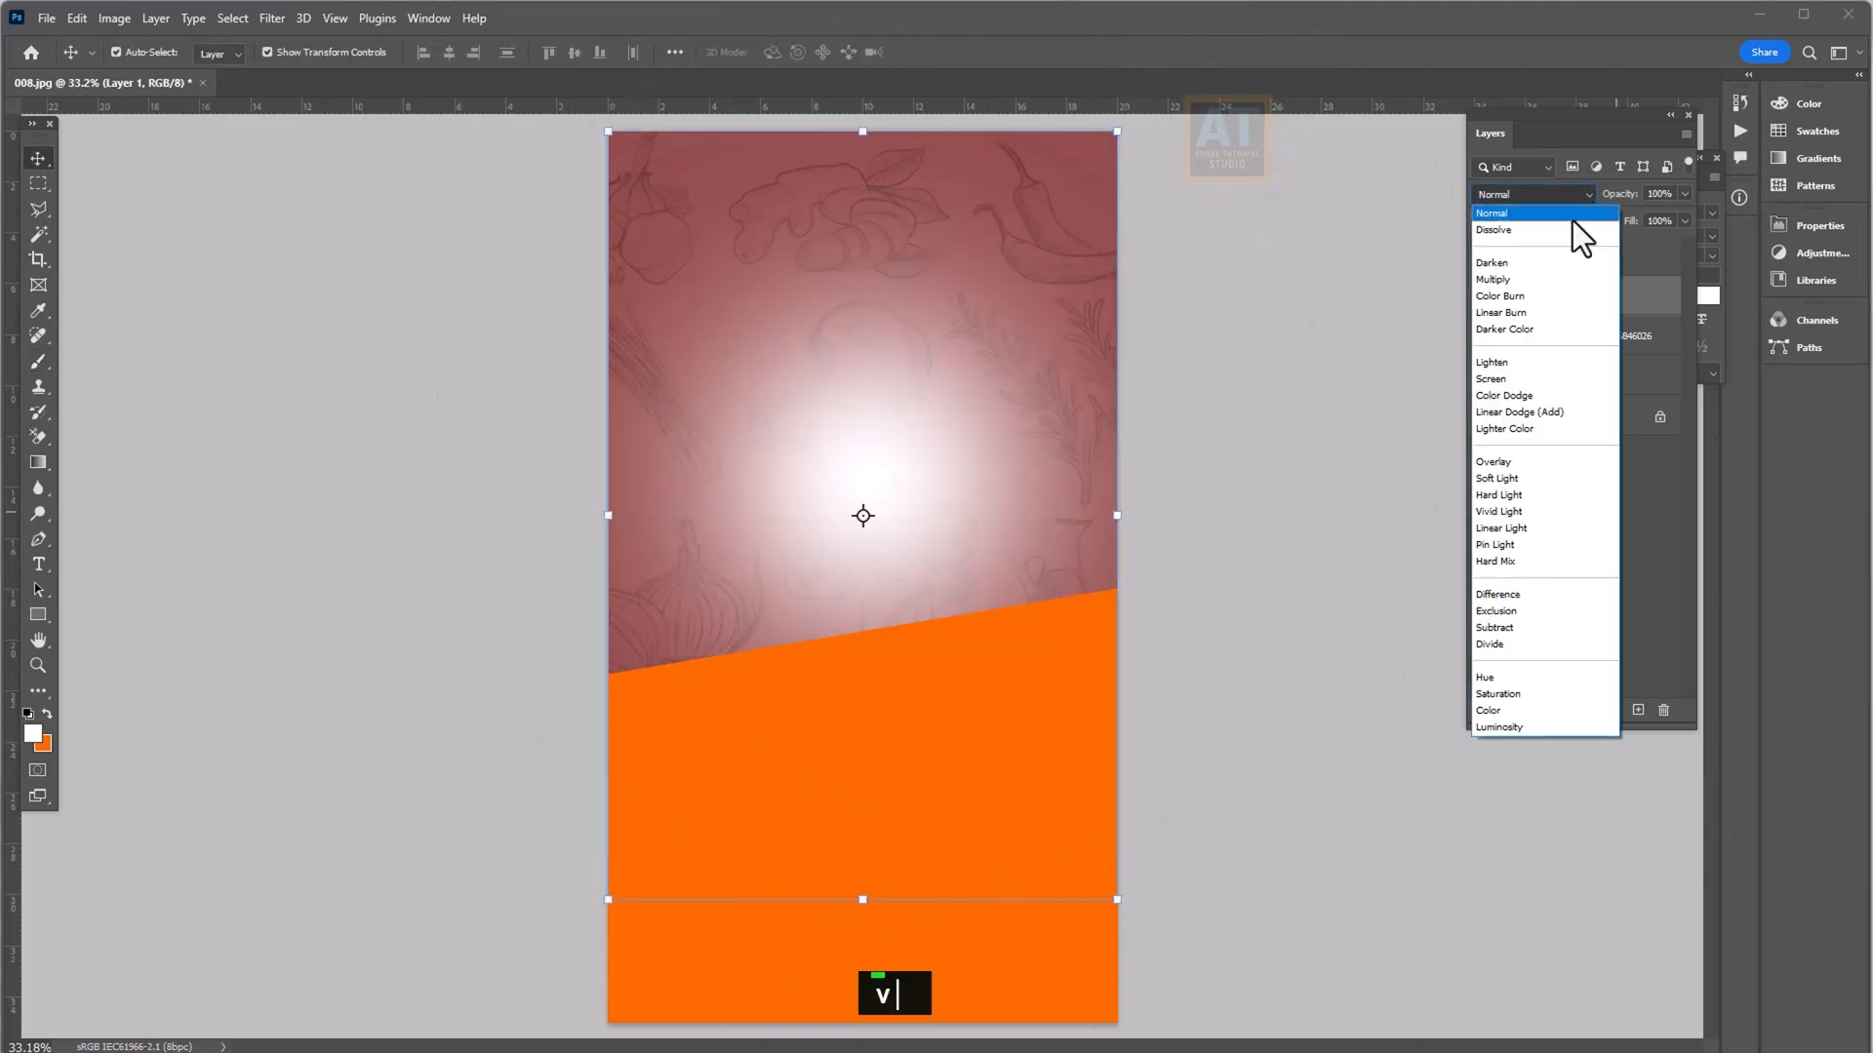
pyautogui.click(1479, 467)
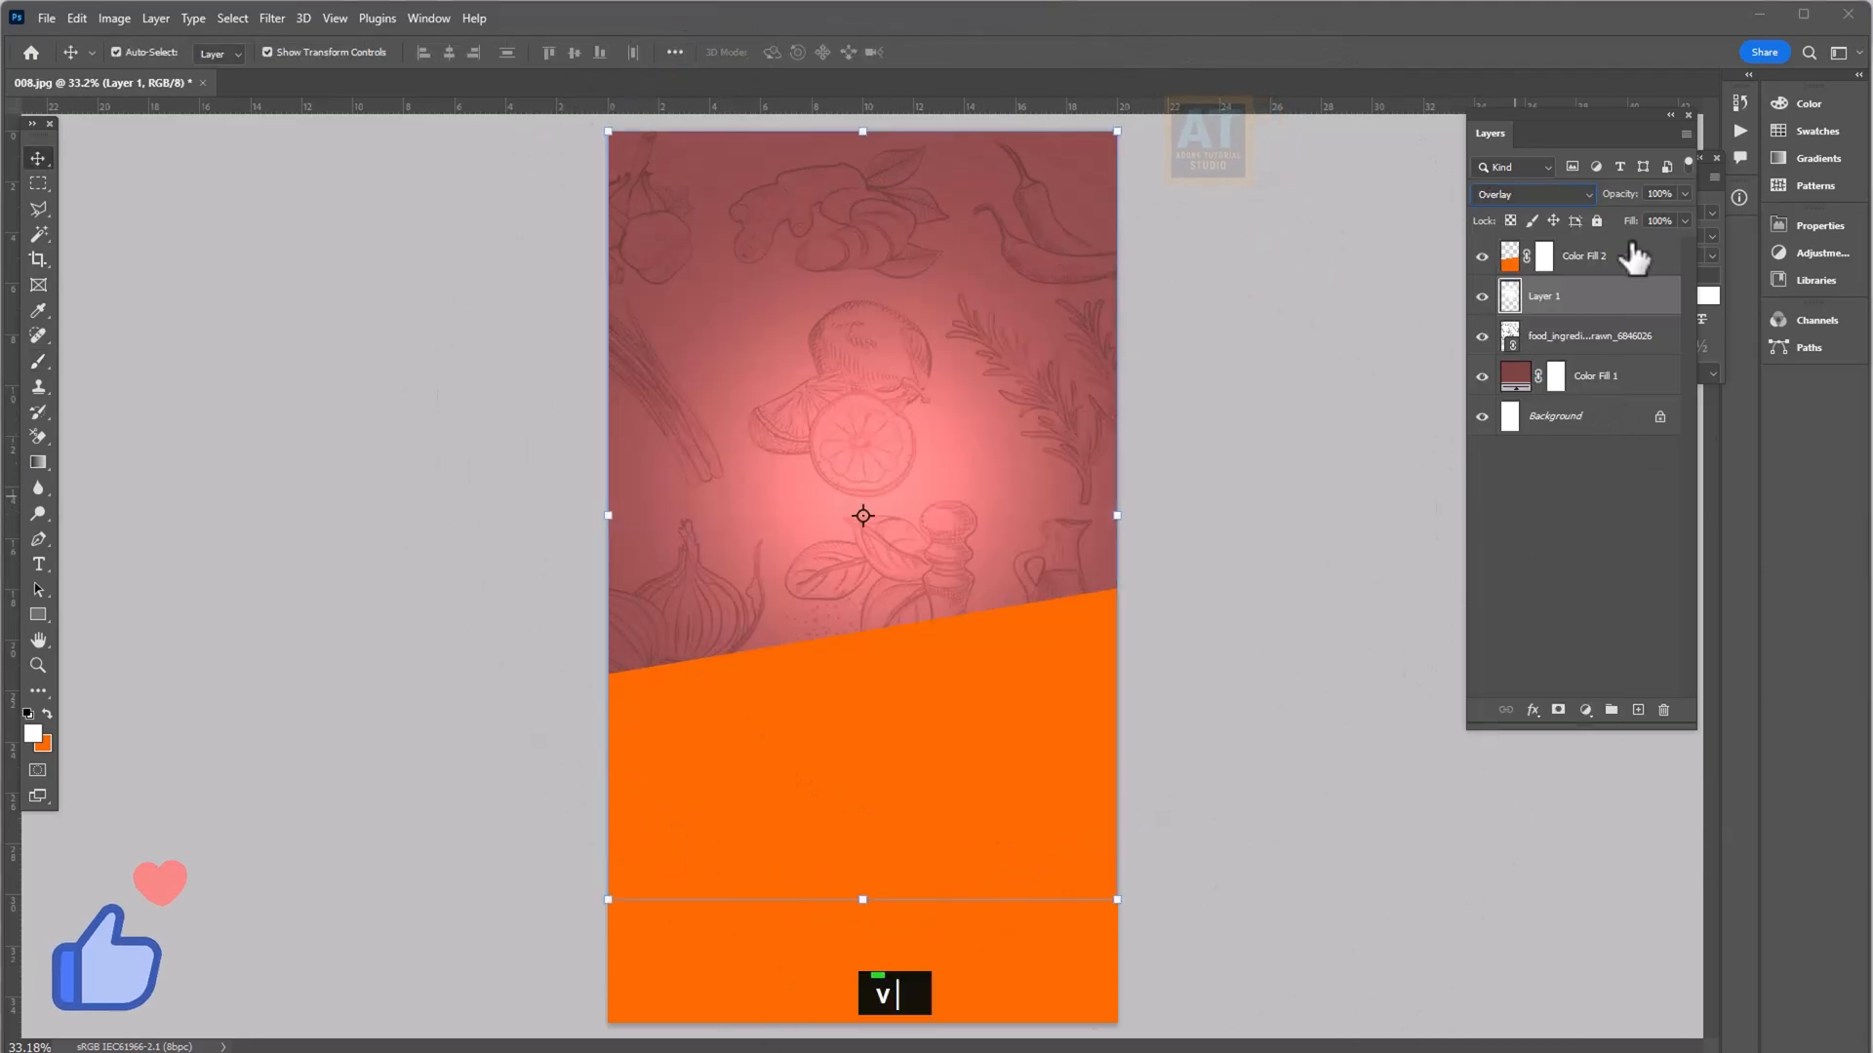
pyautogui.click(1684, 193)
pyautogui.moveTo(1667, 216); pyautogui.dragTo(1644, 217)
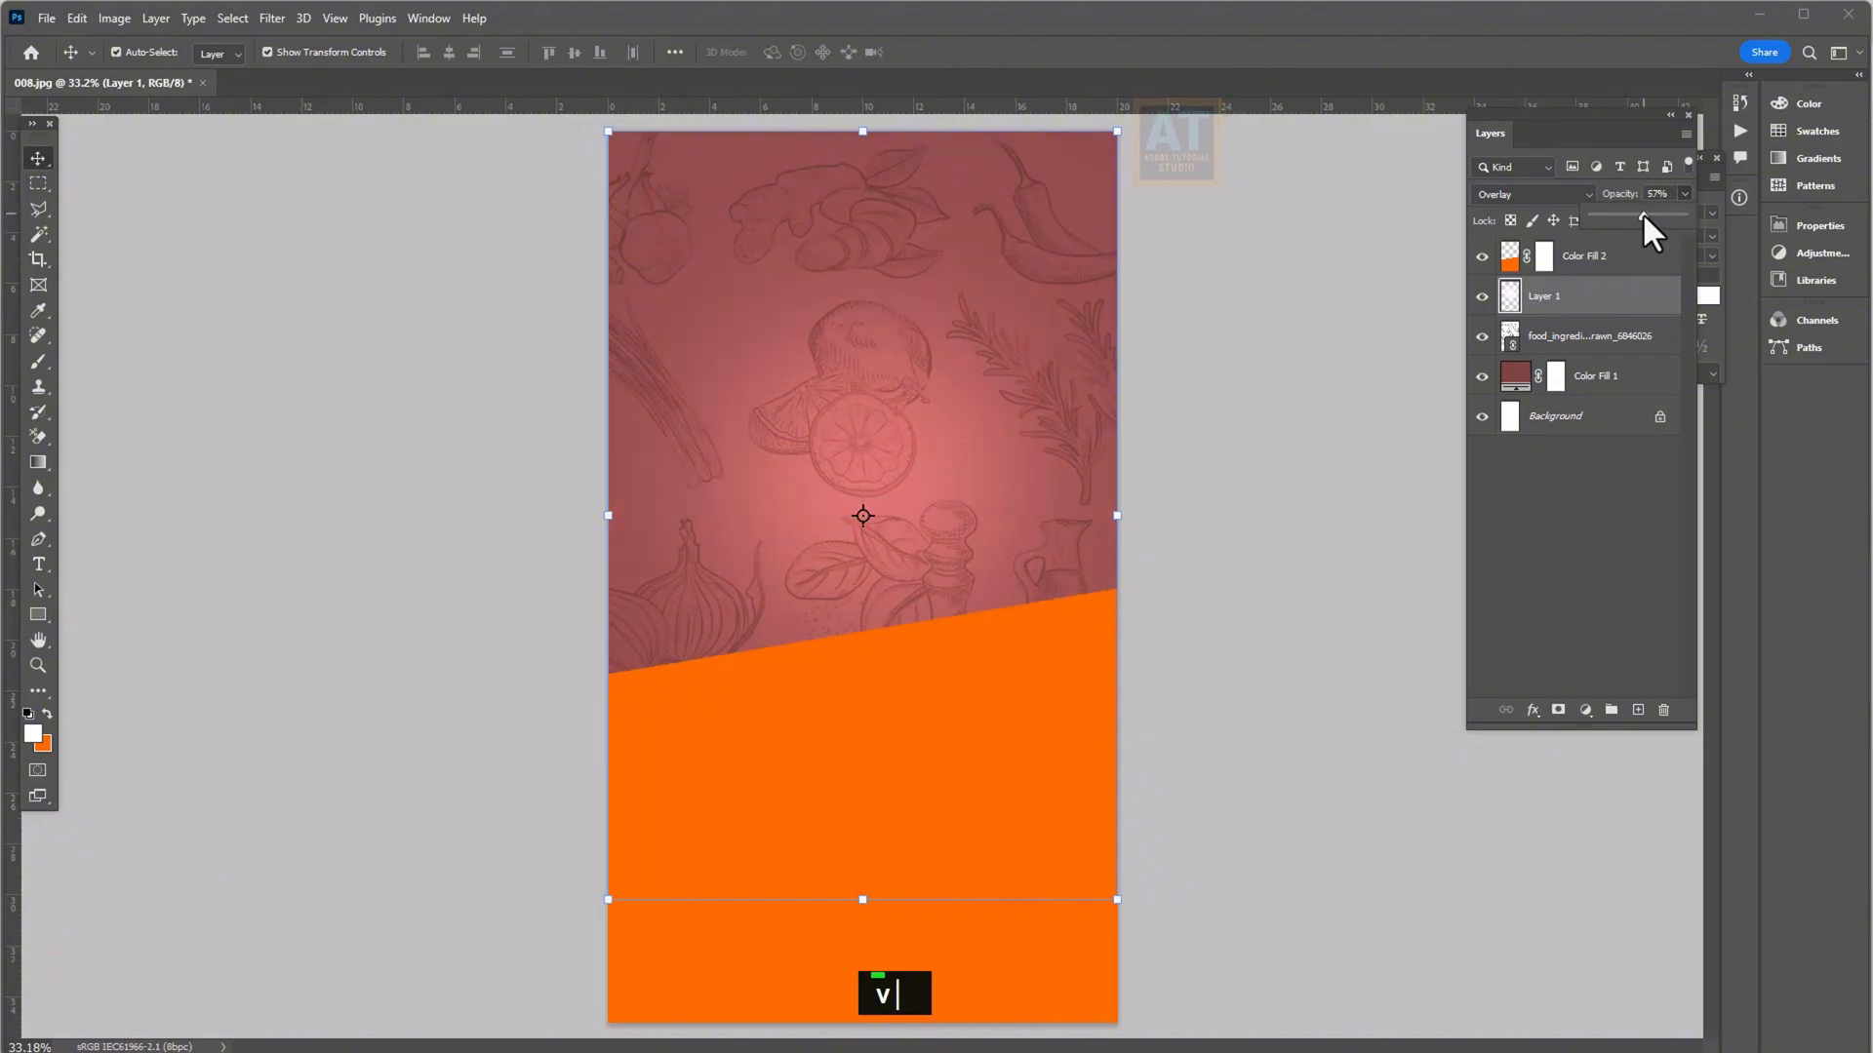
pyautogui.click(1214, 518)
pyautogui.click(1215, 518)
pyautogui.scroll(-1, 995, 663)
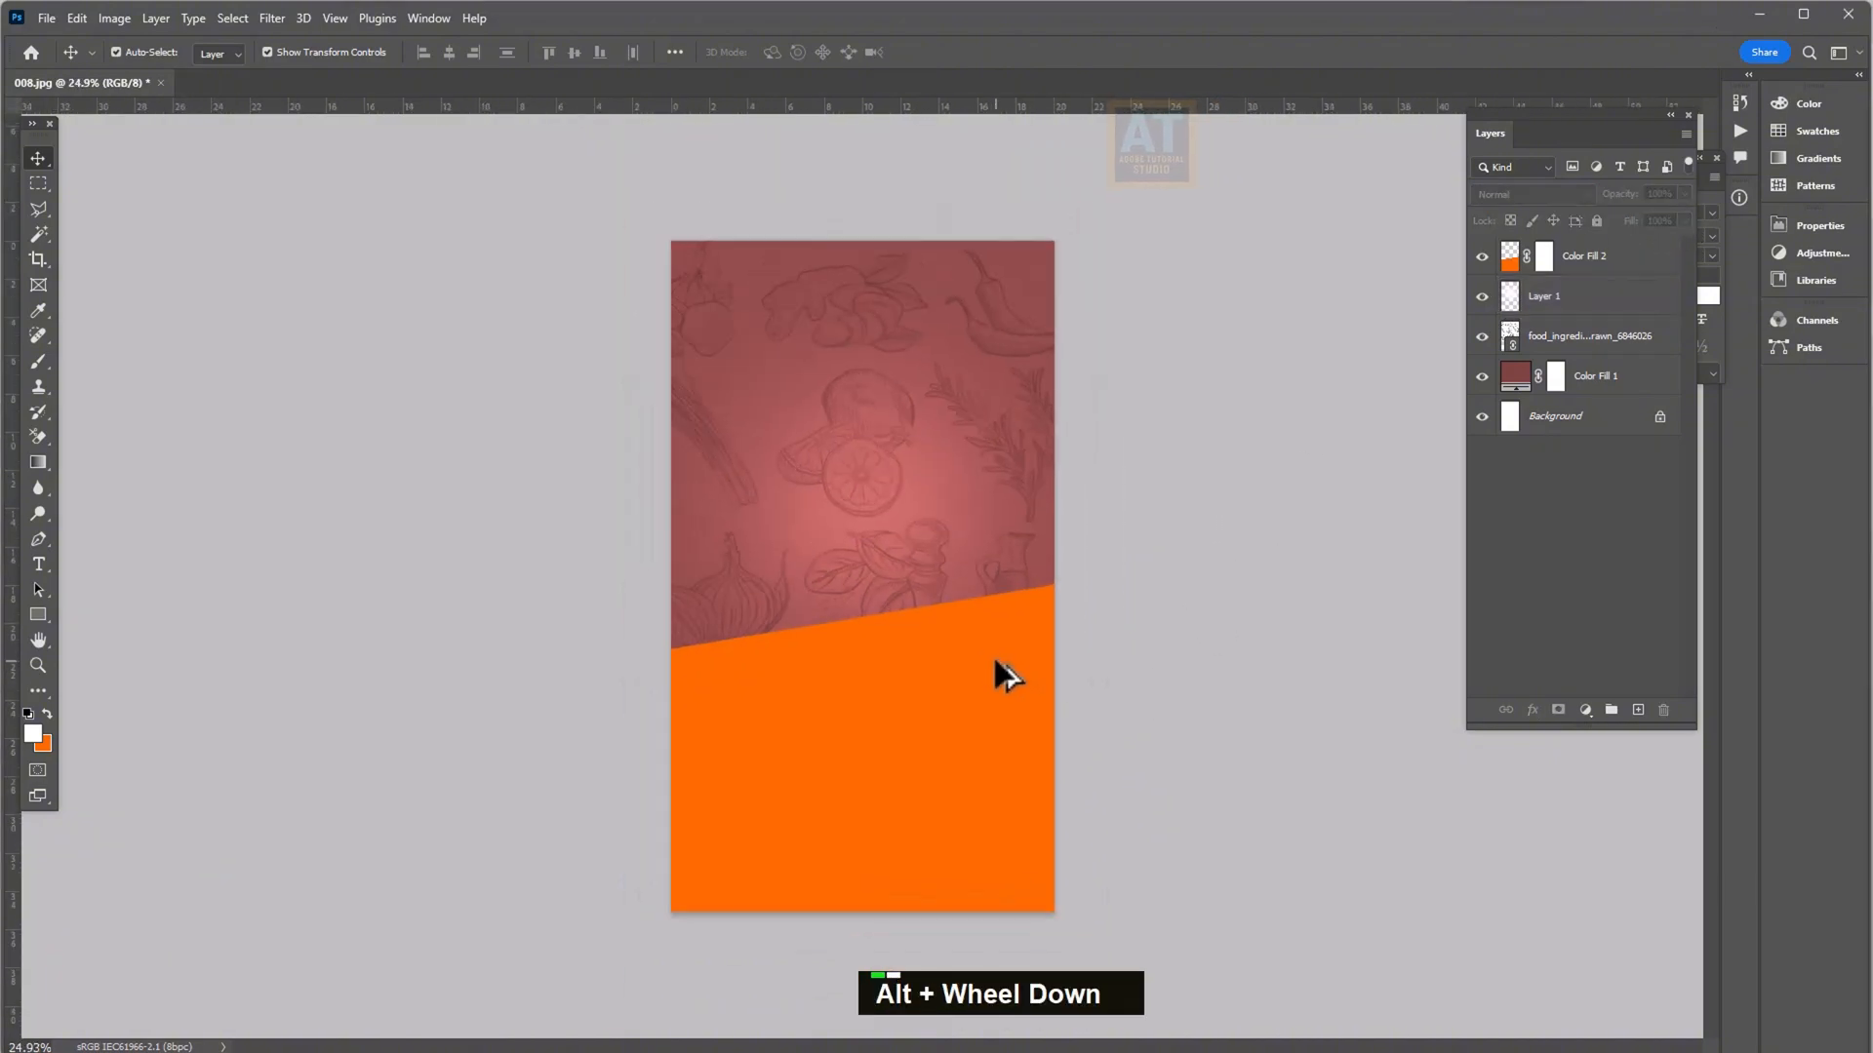
pyautogui.scroll(1, 1184, 630)
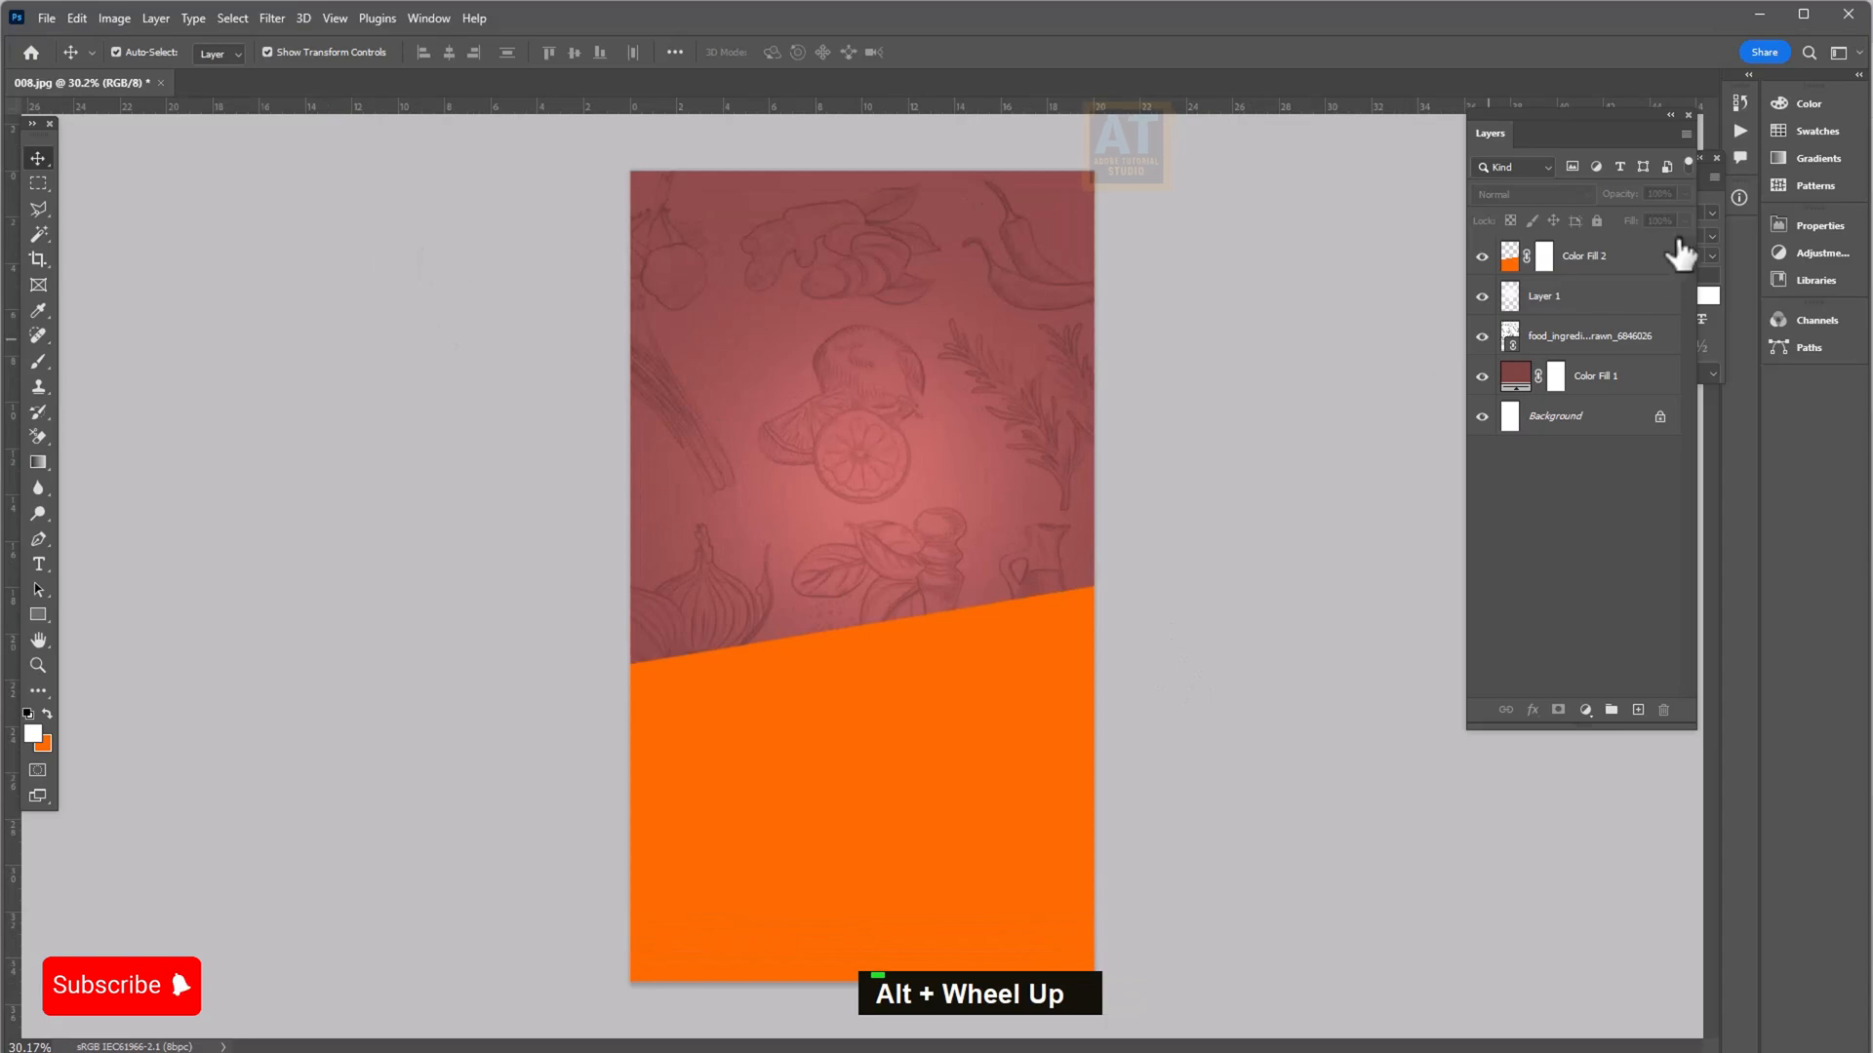
# - Group the two colour fills, the glow and the ingredients sketch as BG, and lock the group
pyautogui.click(1617, 255)
pyautogui.keyDown('shift'); pyautogui.click(1597, 380); pyautogui.keyUp('shift')
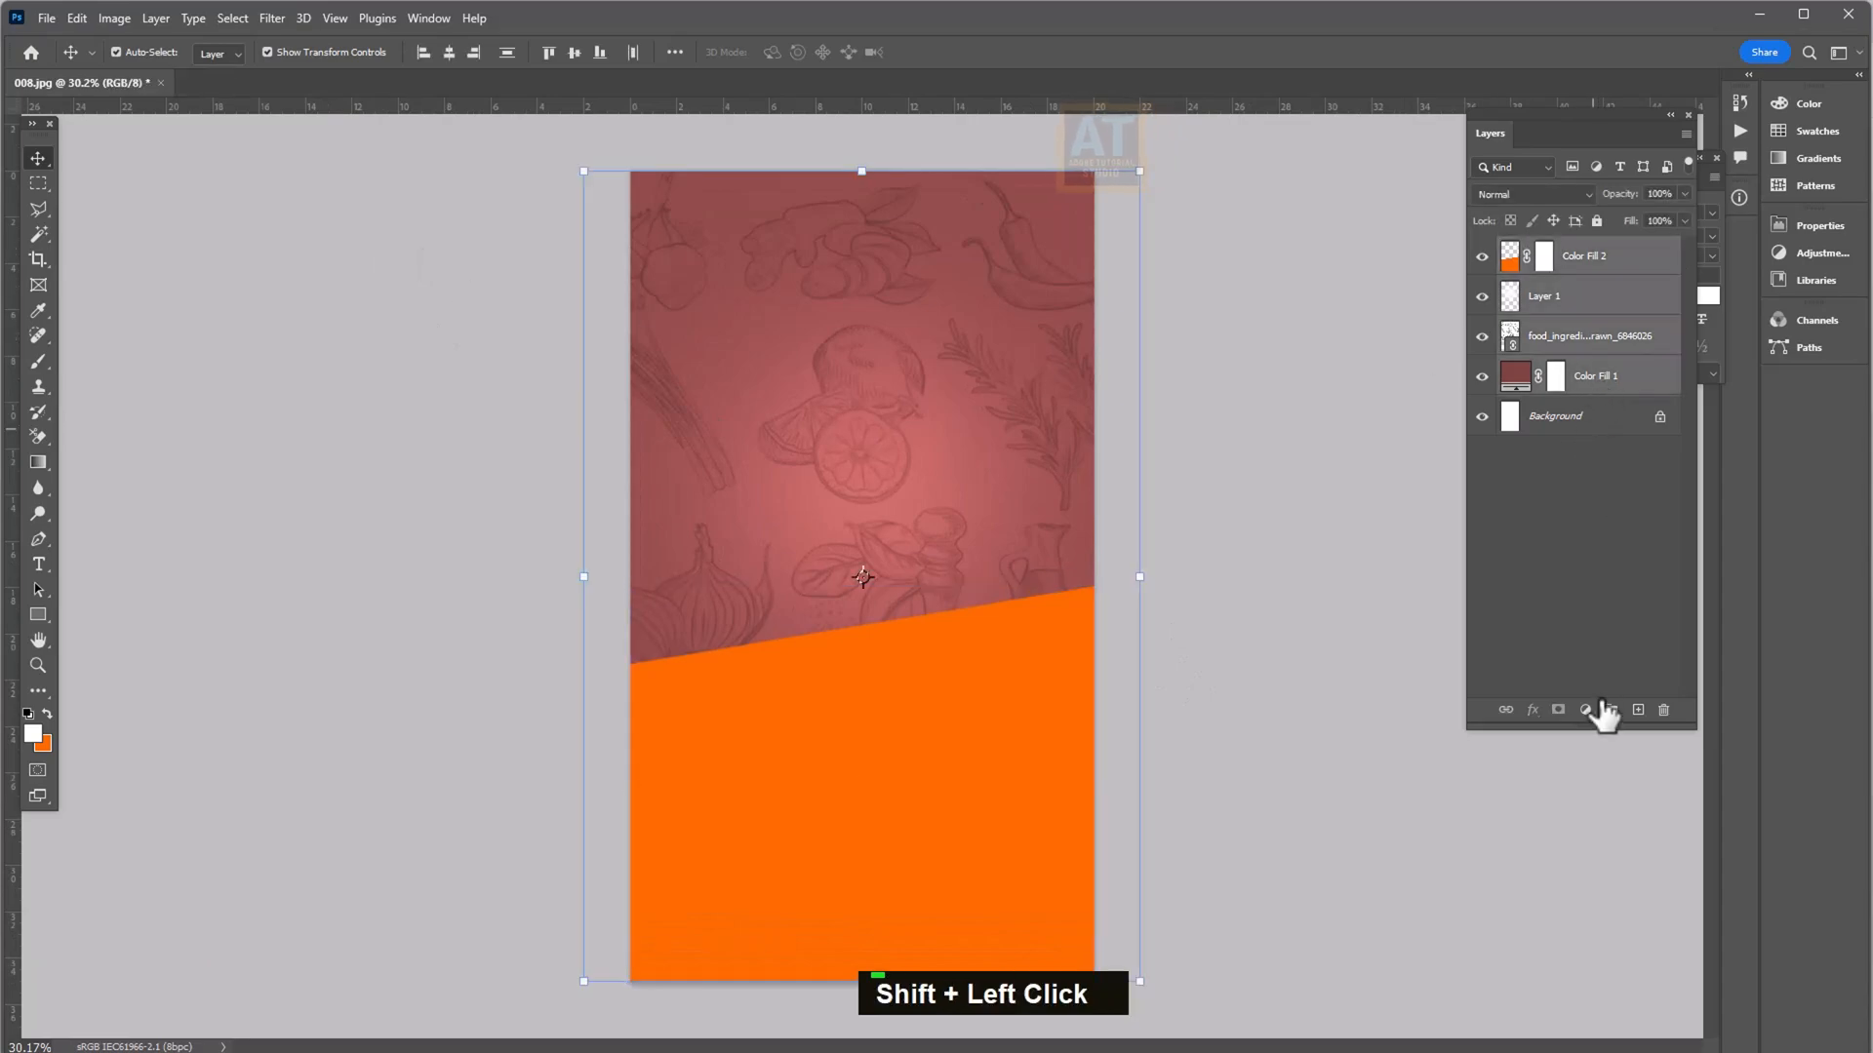
pyautogui.click(1611, 711)
pyautogui.doubleClick(1621, 255)
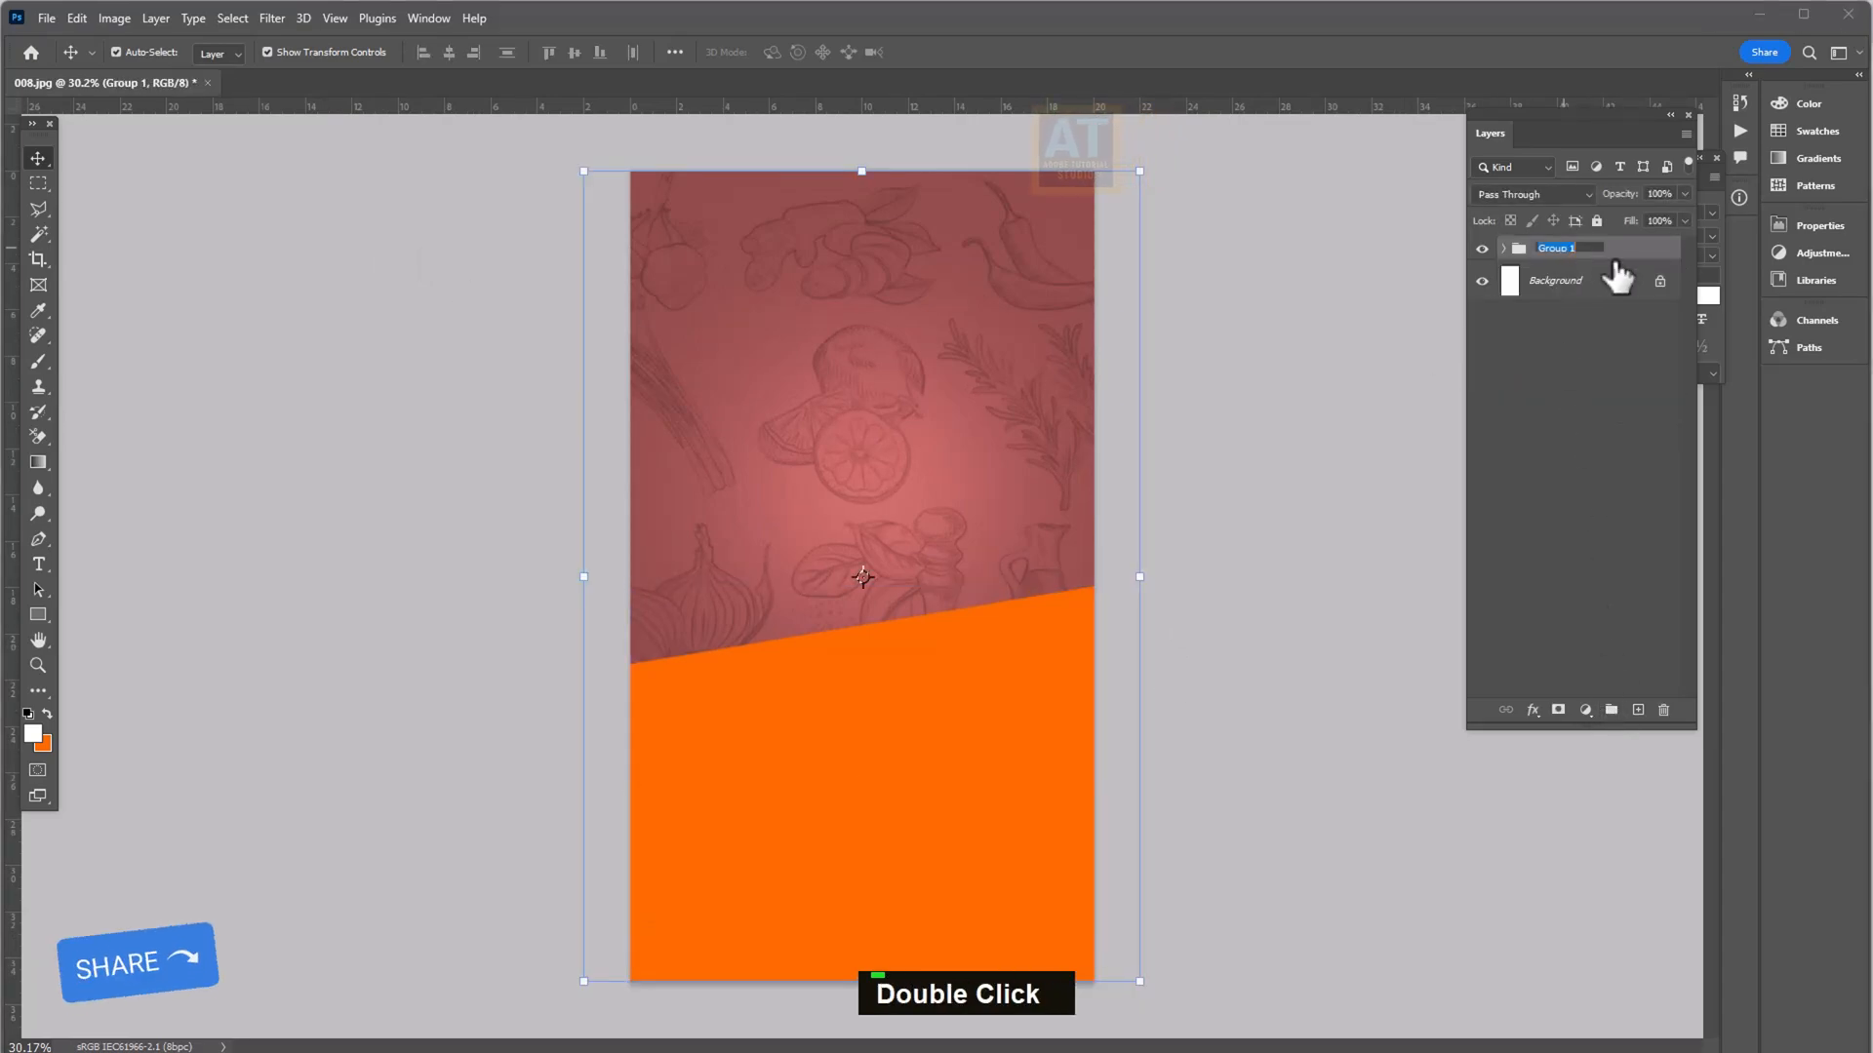
pyautogui.write('BG')
pyautogui.press('Return')
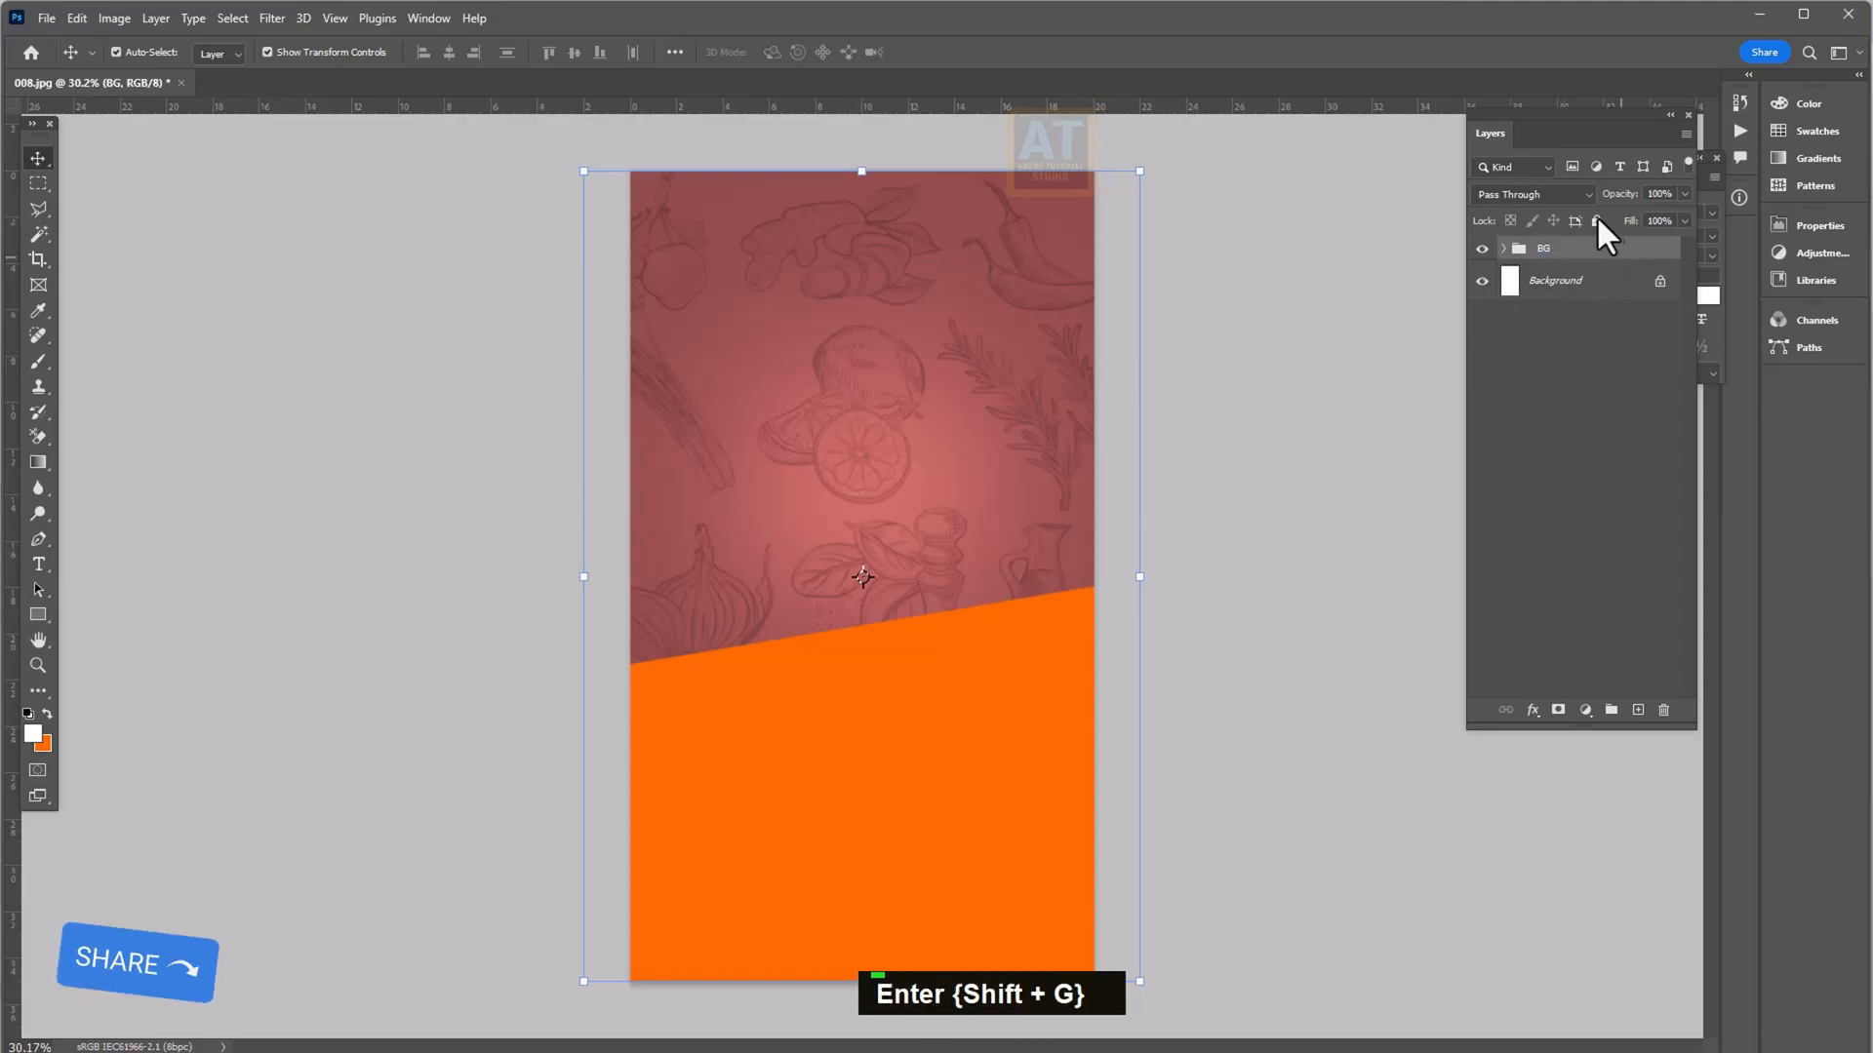
pyautogui.click(1595, 220)
# - Place the noodle bowl cut-out as a linked image, scaled to about 56% and positioned over the slanted colour edge
pyautogui.click(50, 17)
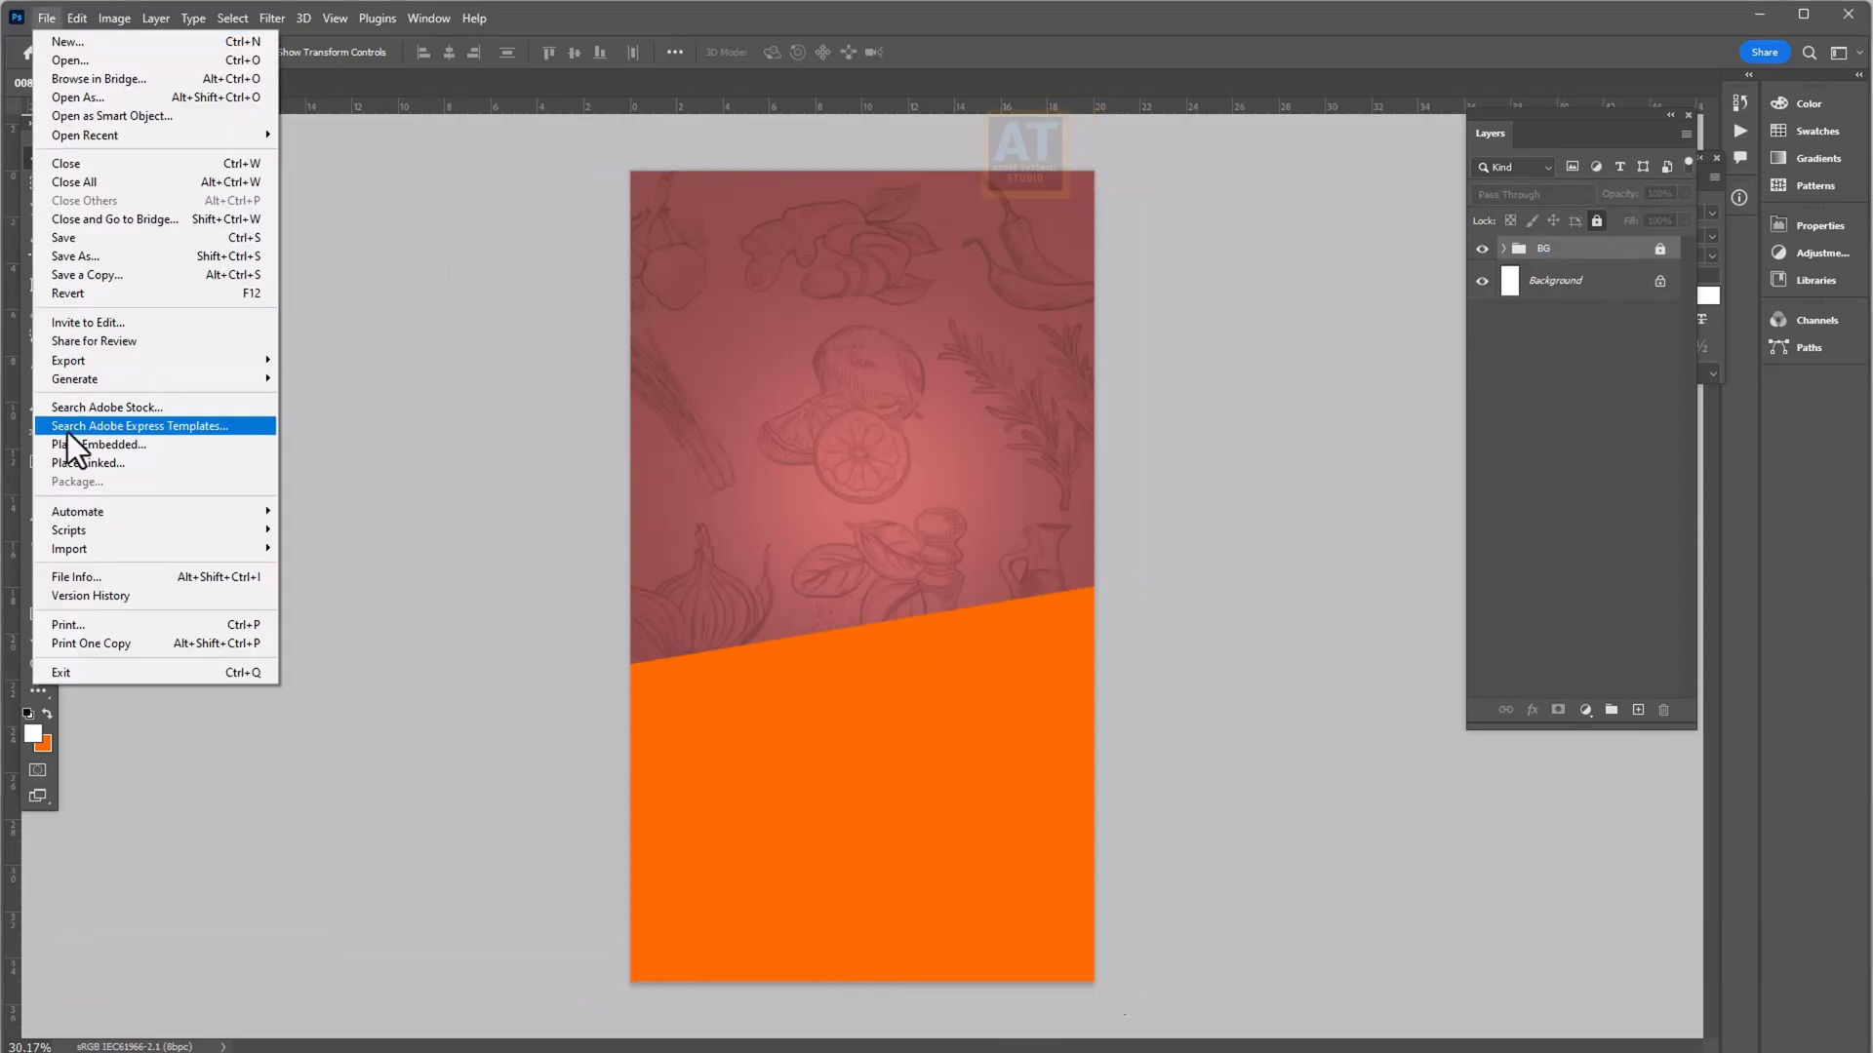
pyautogui.click(69, 465)
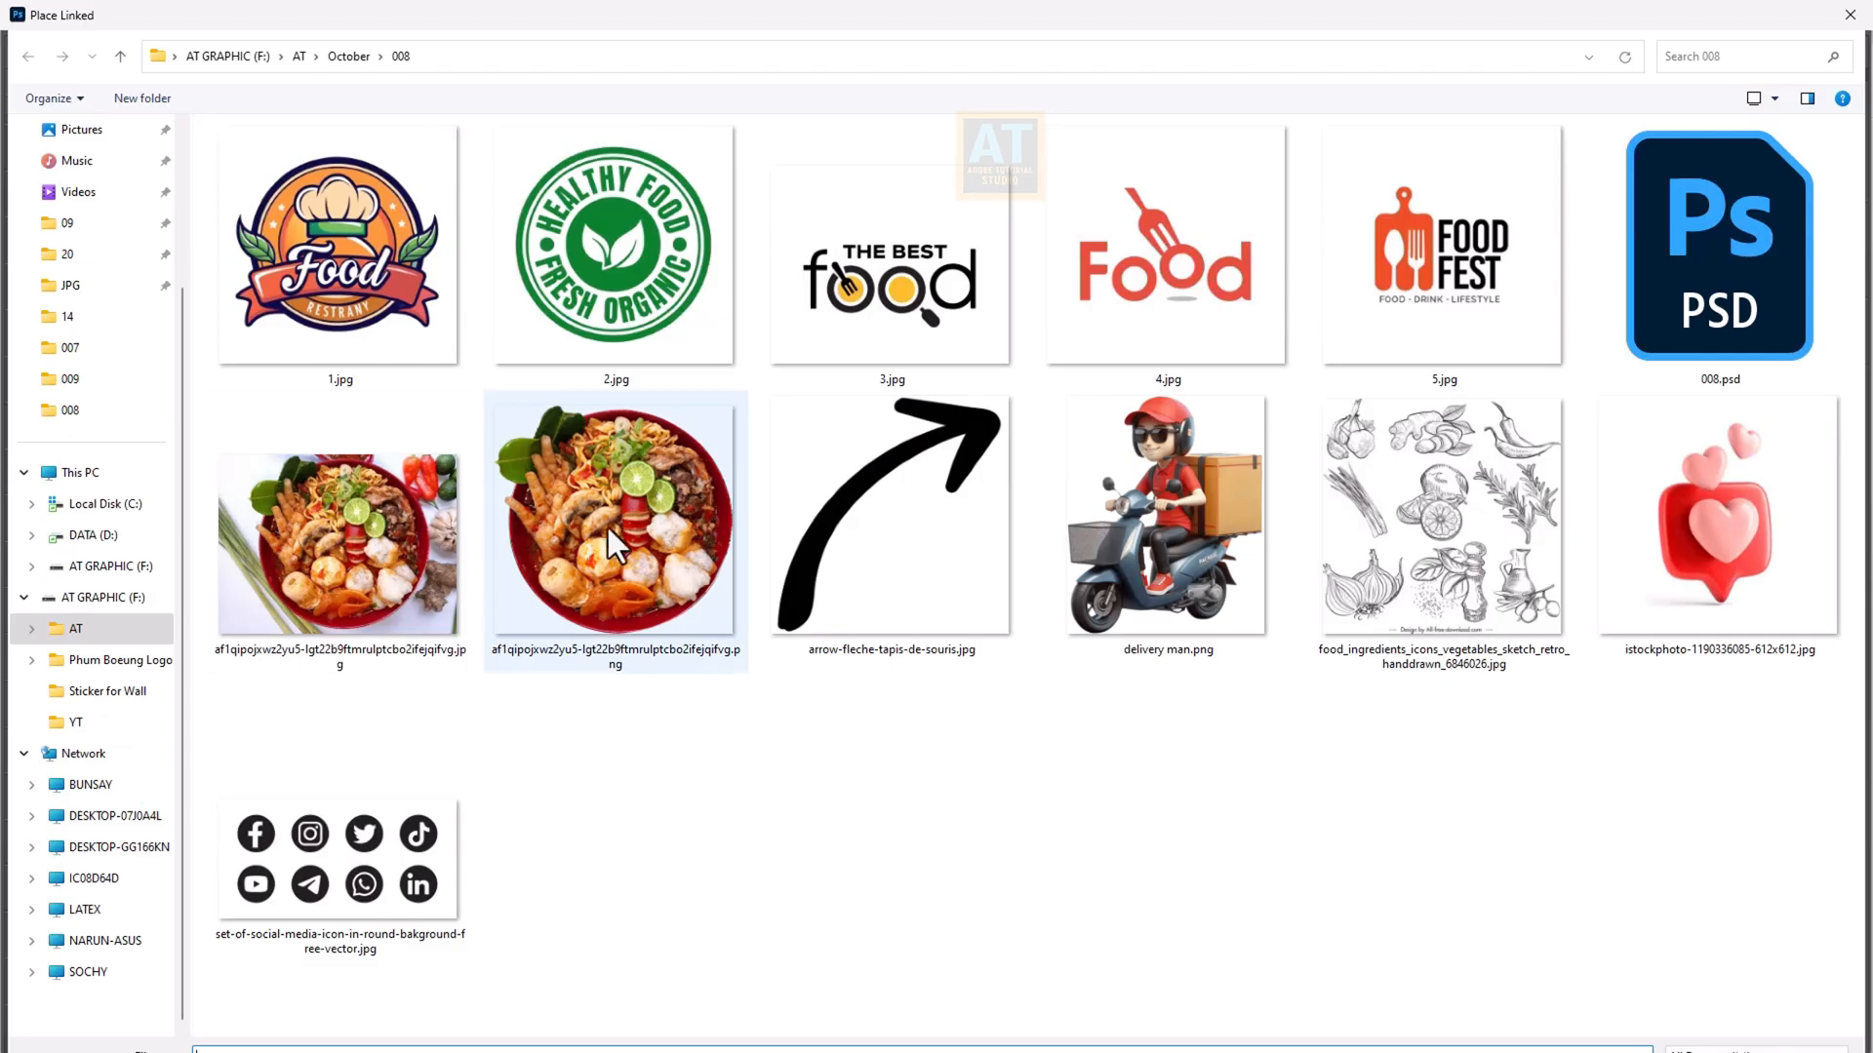
pyautogui.doubleClick(619, 506)
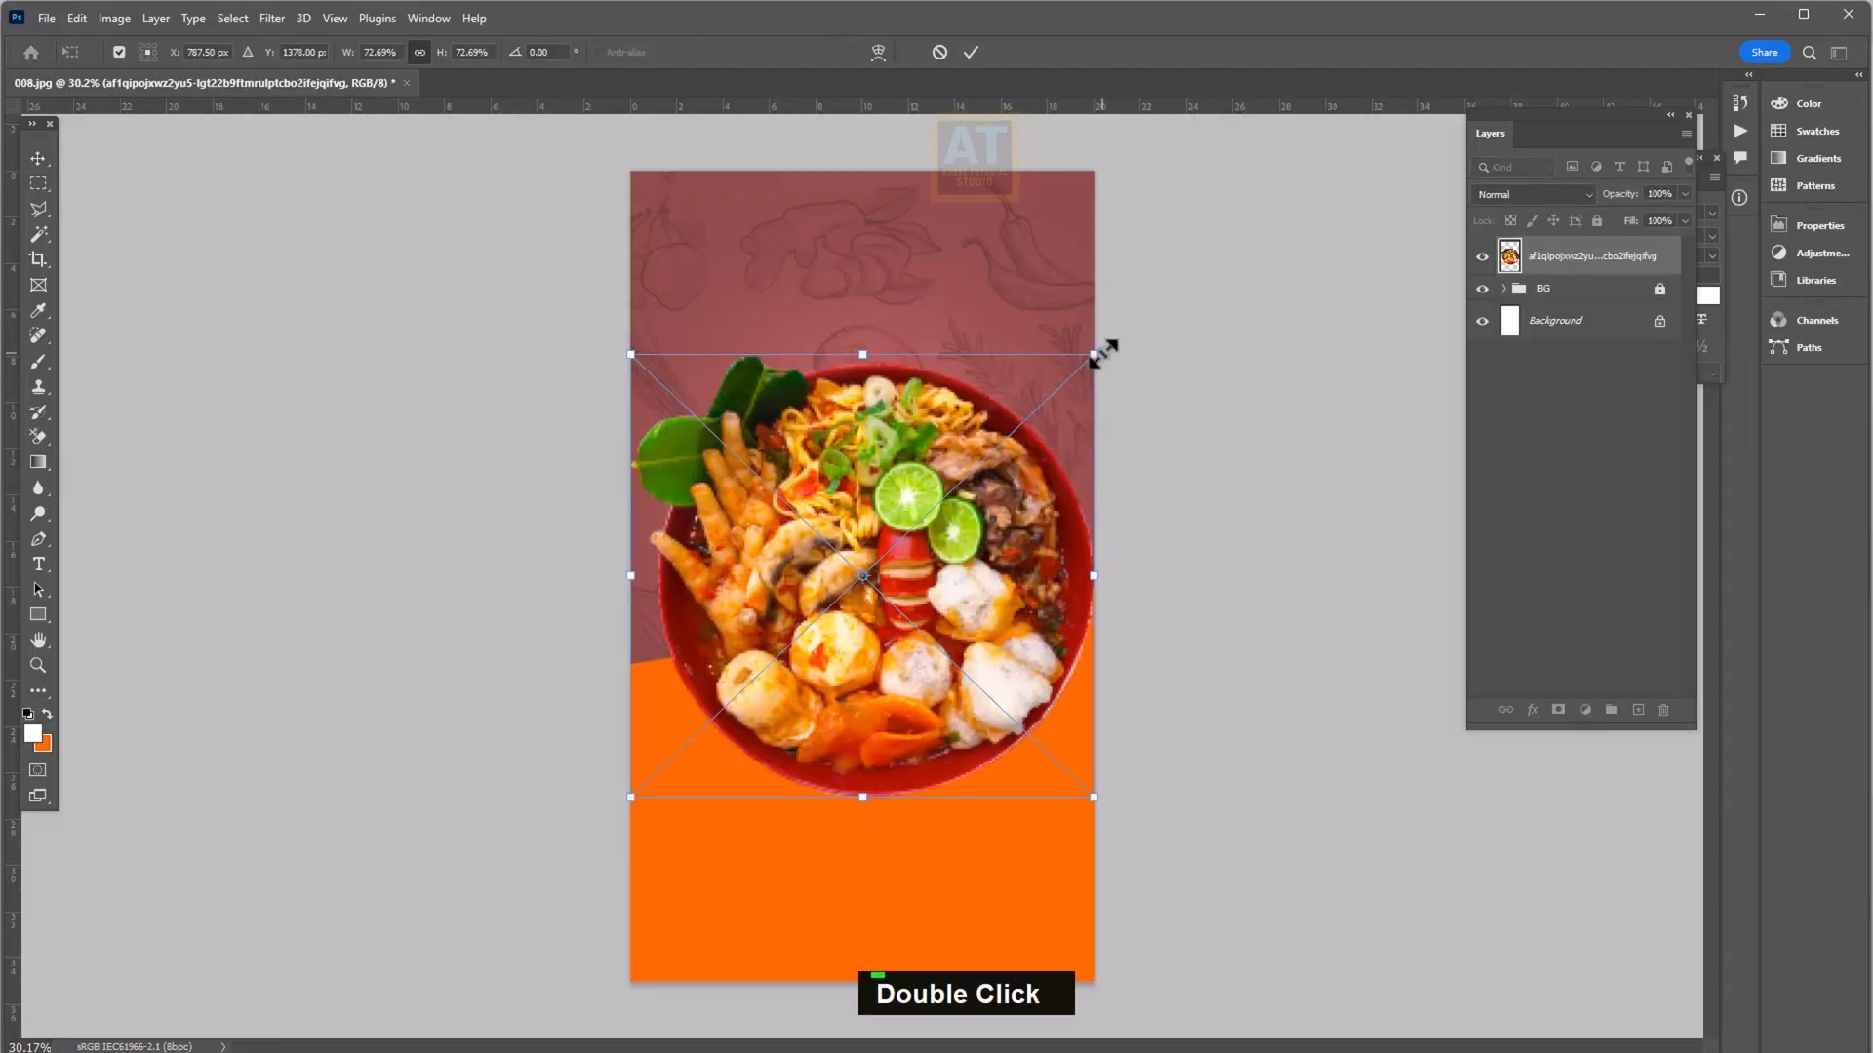
pyautogui.moveTo(1102, 353); pyautogui.dragTo(1049, 405)
pyautogui.moveTo(938, 622); pyautogui.dragTo(934, 693)
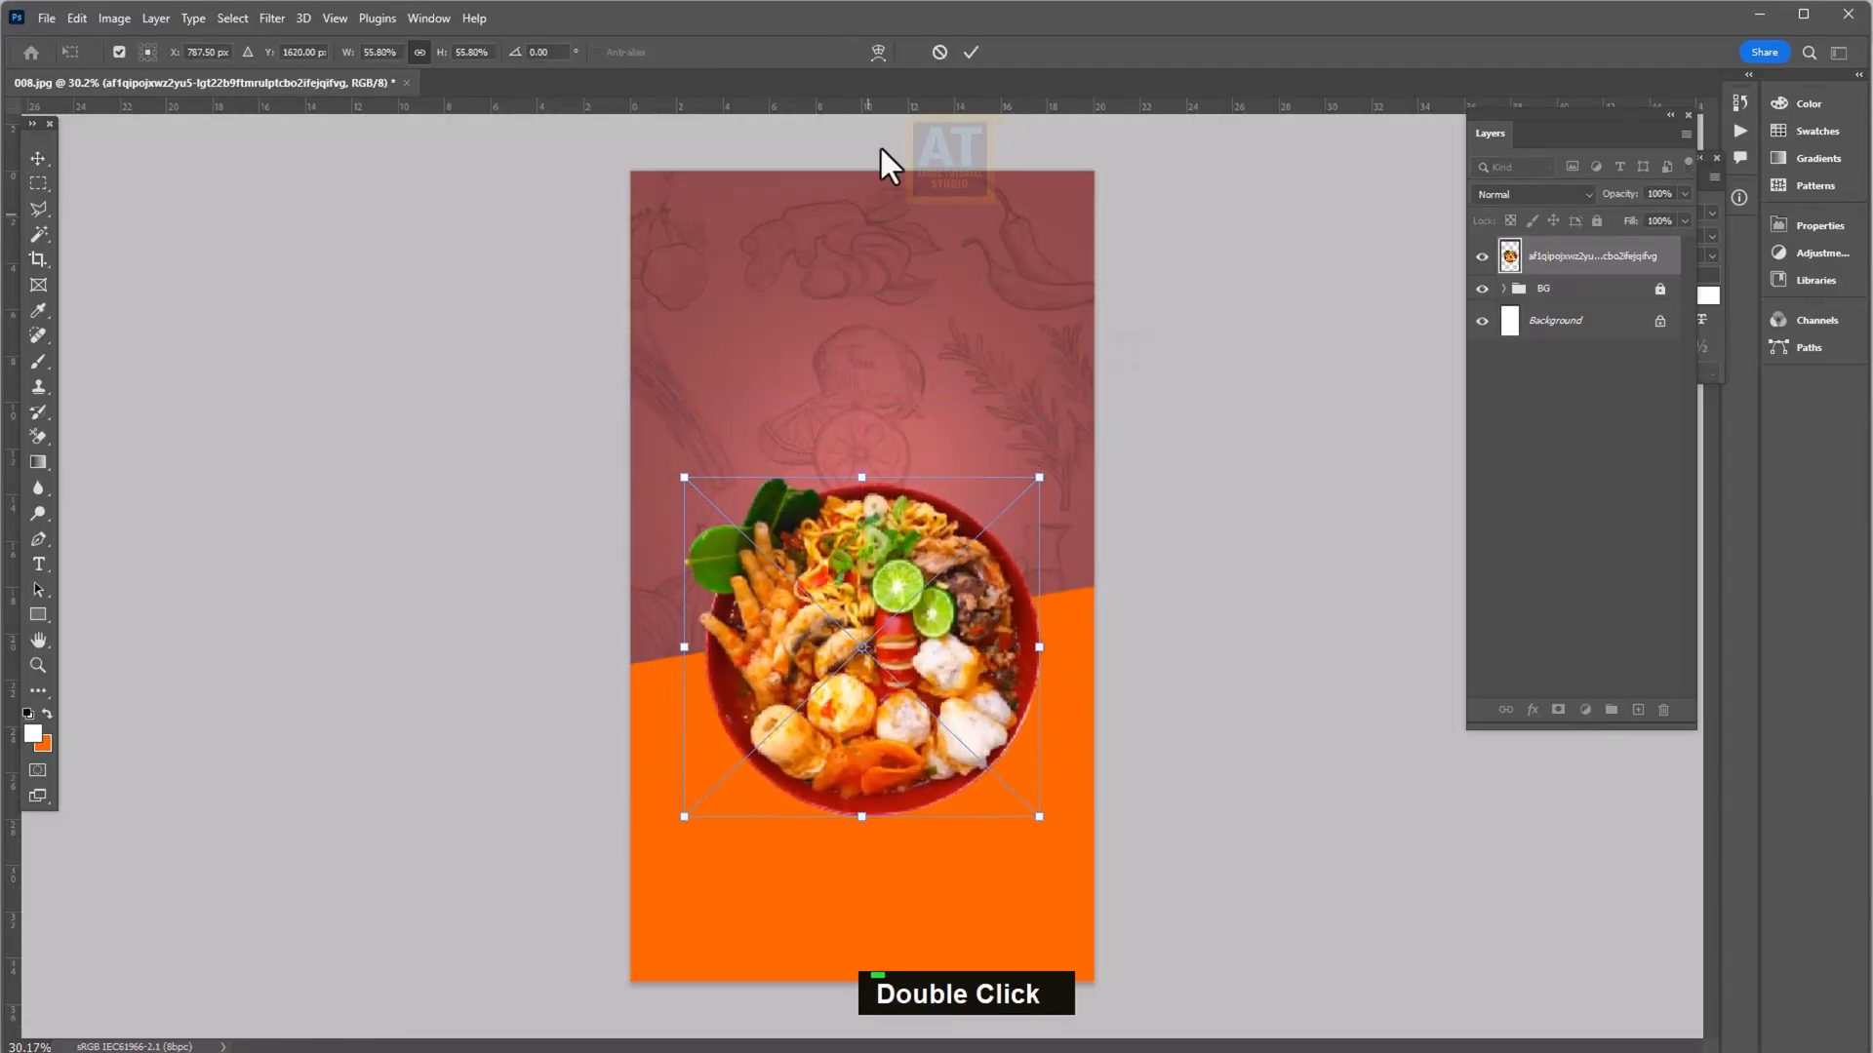
# - Add a black Outer Glow to the noodle bowl with 49% opacity, 5% spread and 73 px size
pyautogui.click(1532, 710)
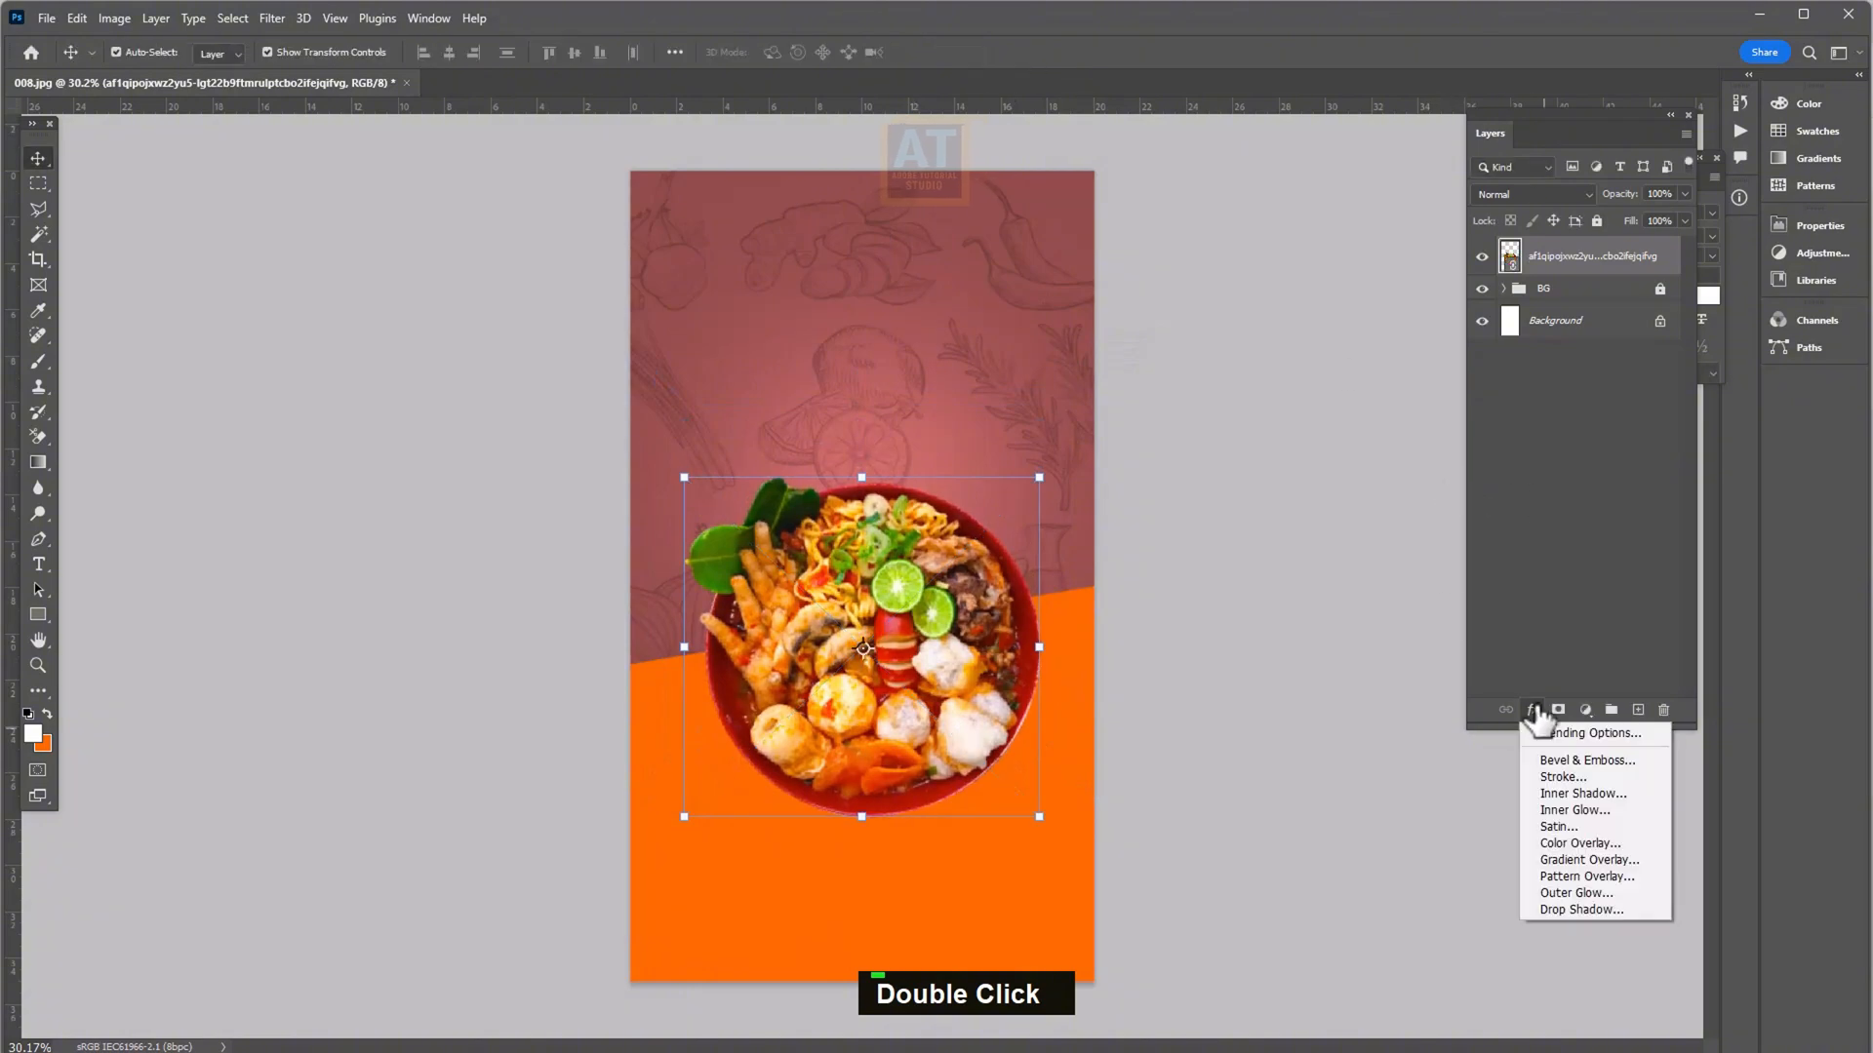
pyautogui.click(1561, 875)
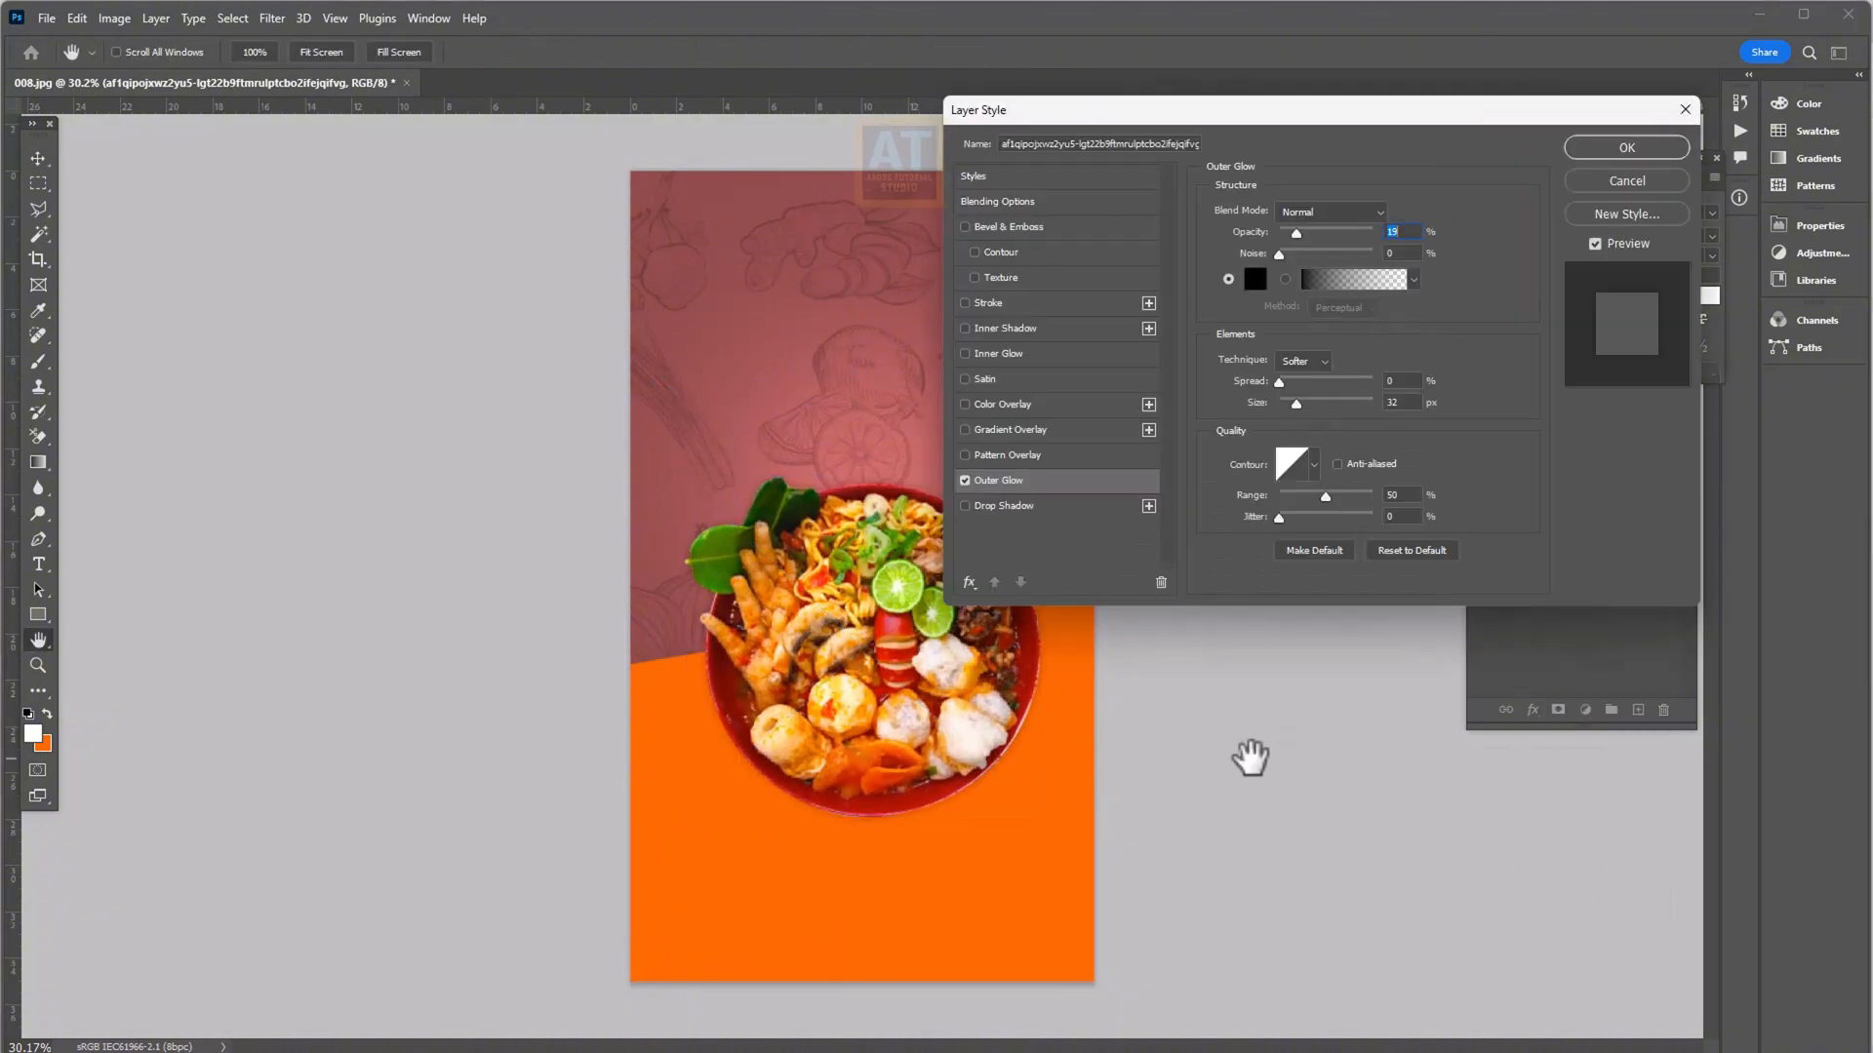
pyautogui.moveTo(1297, 234); pyautogui.dragTo(1324, 240)
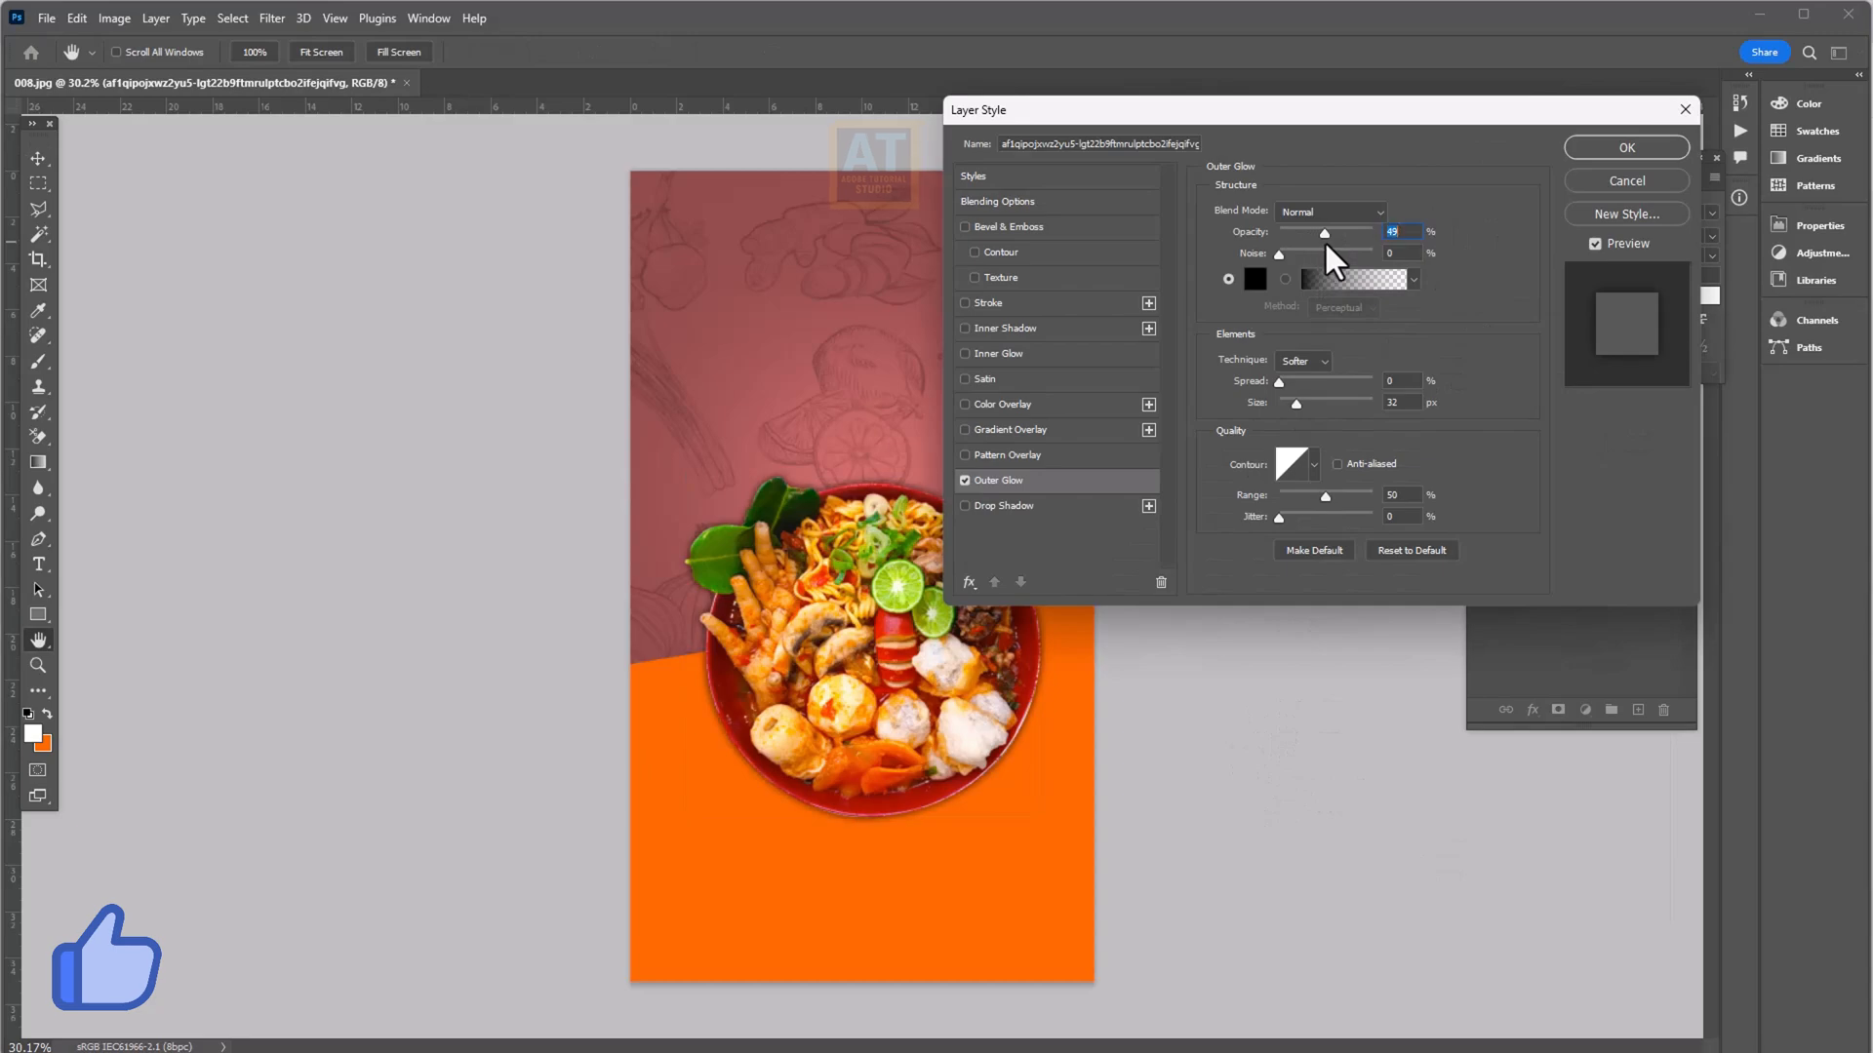
pyautogui.moveTo(1302, 406); pyautogui.dragTo(1283, 384)
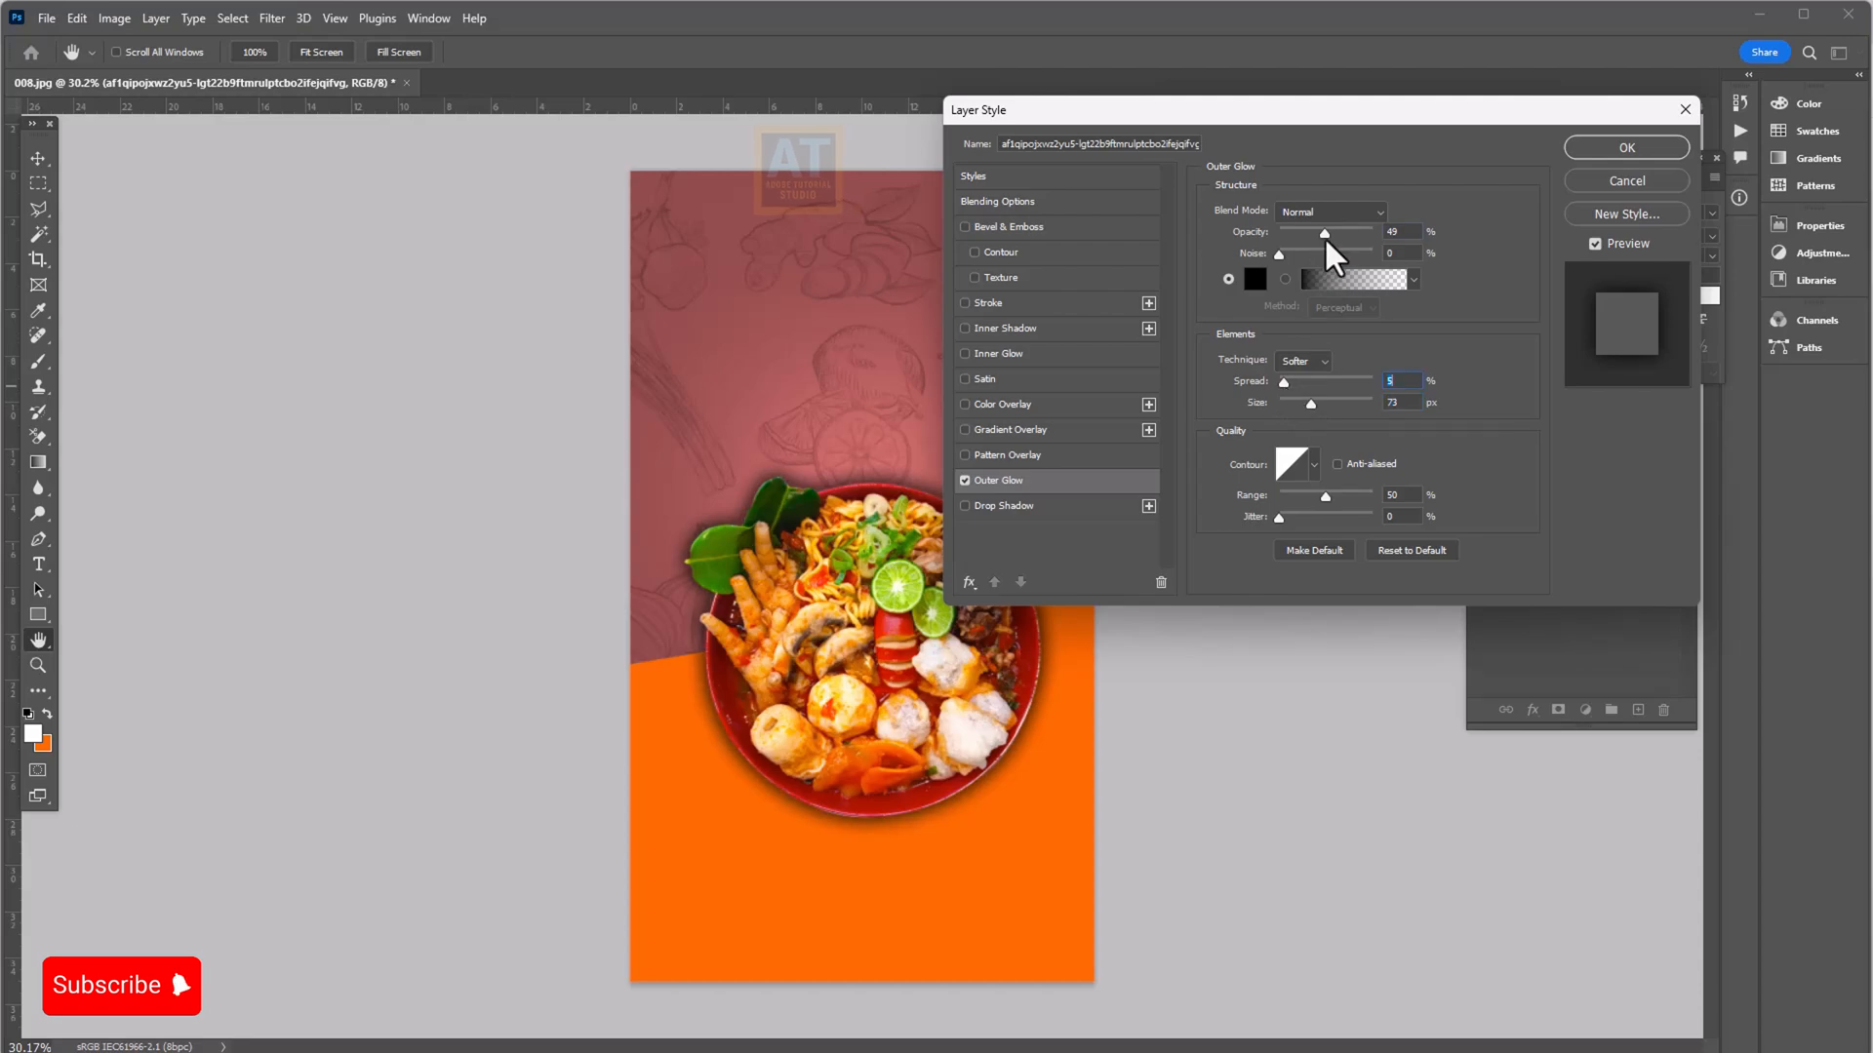
pyautogui.click(1587, 155)
pyautogui.click(1075, 656)
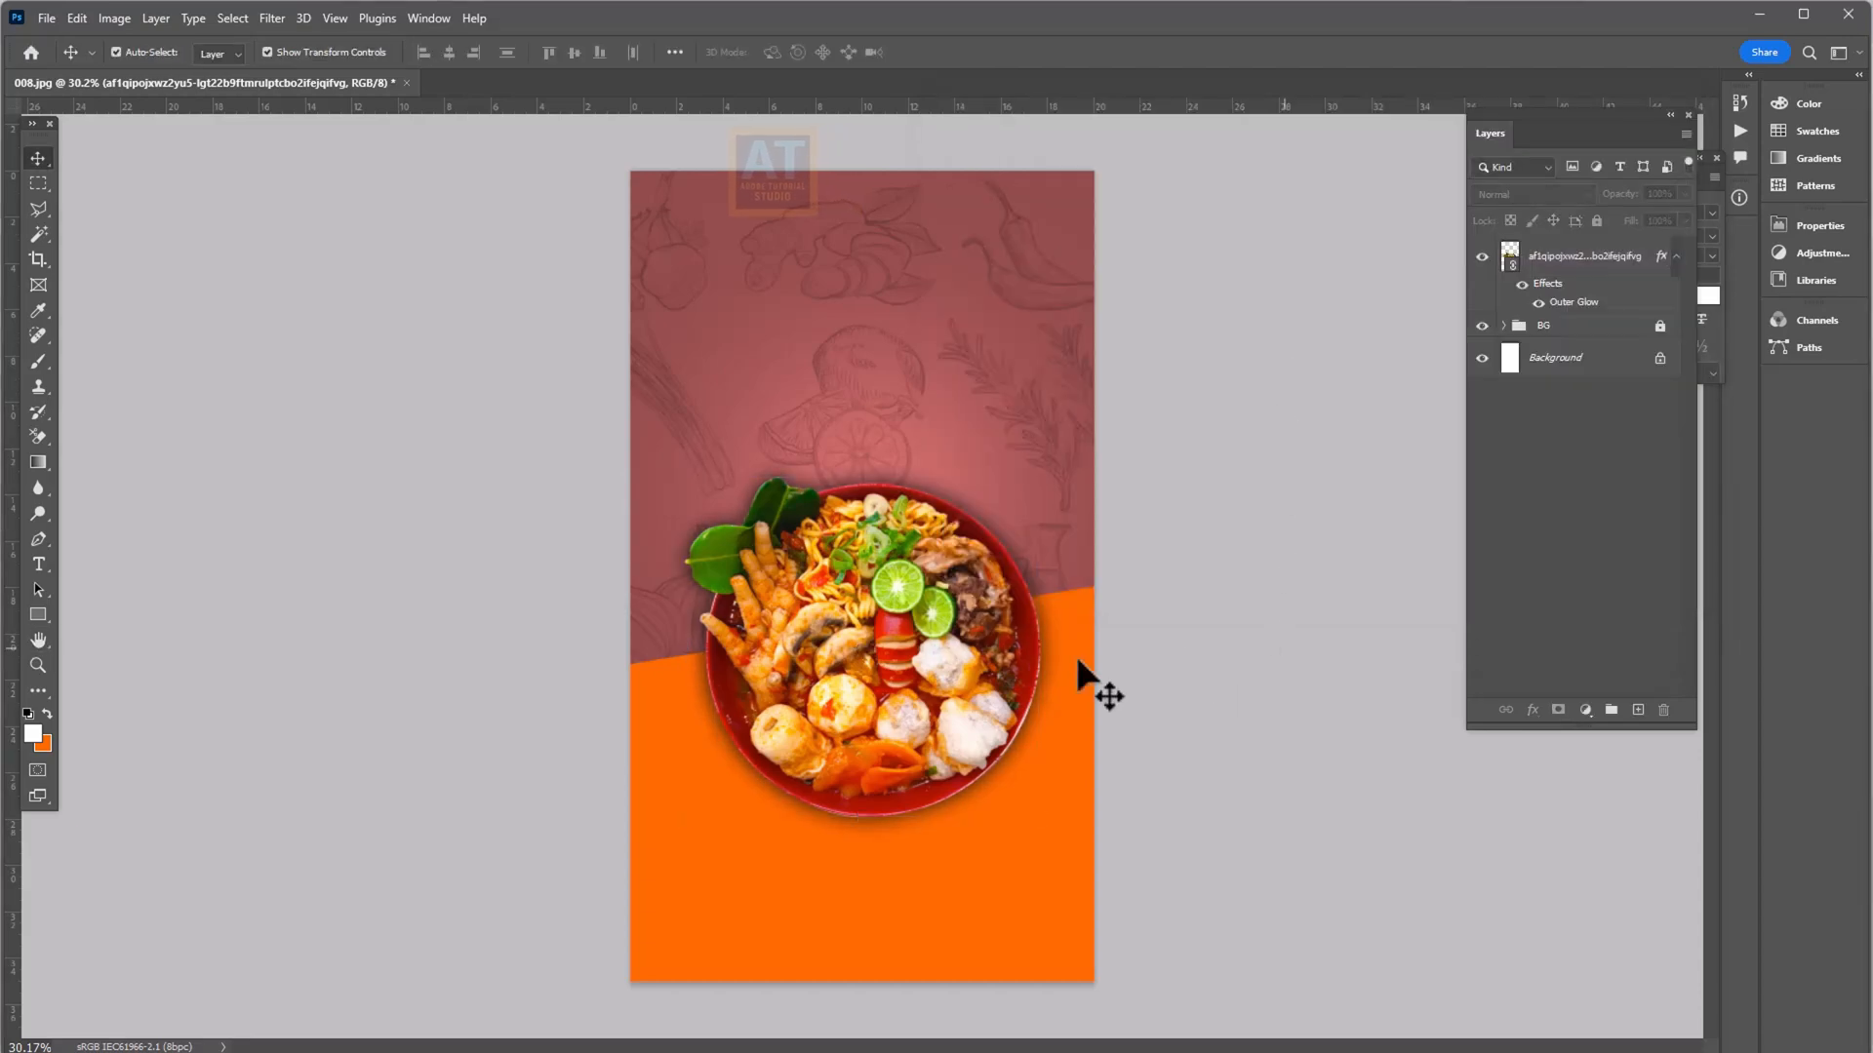
# - Move the noodle bowl slightly lower on the canvas
pyautogui.keyDown('alt'); pyautogui.scroll(3, 909, 674); pyautogui.keyUp('alt')
pyautogui.keyDown('alt'); pyautogui.scroll(-3, 909, 675); pyautogui.keyUp('alt')
pyautogui.click(962, 642)
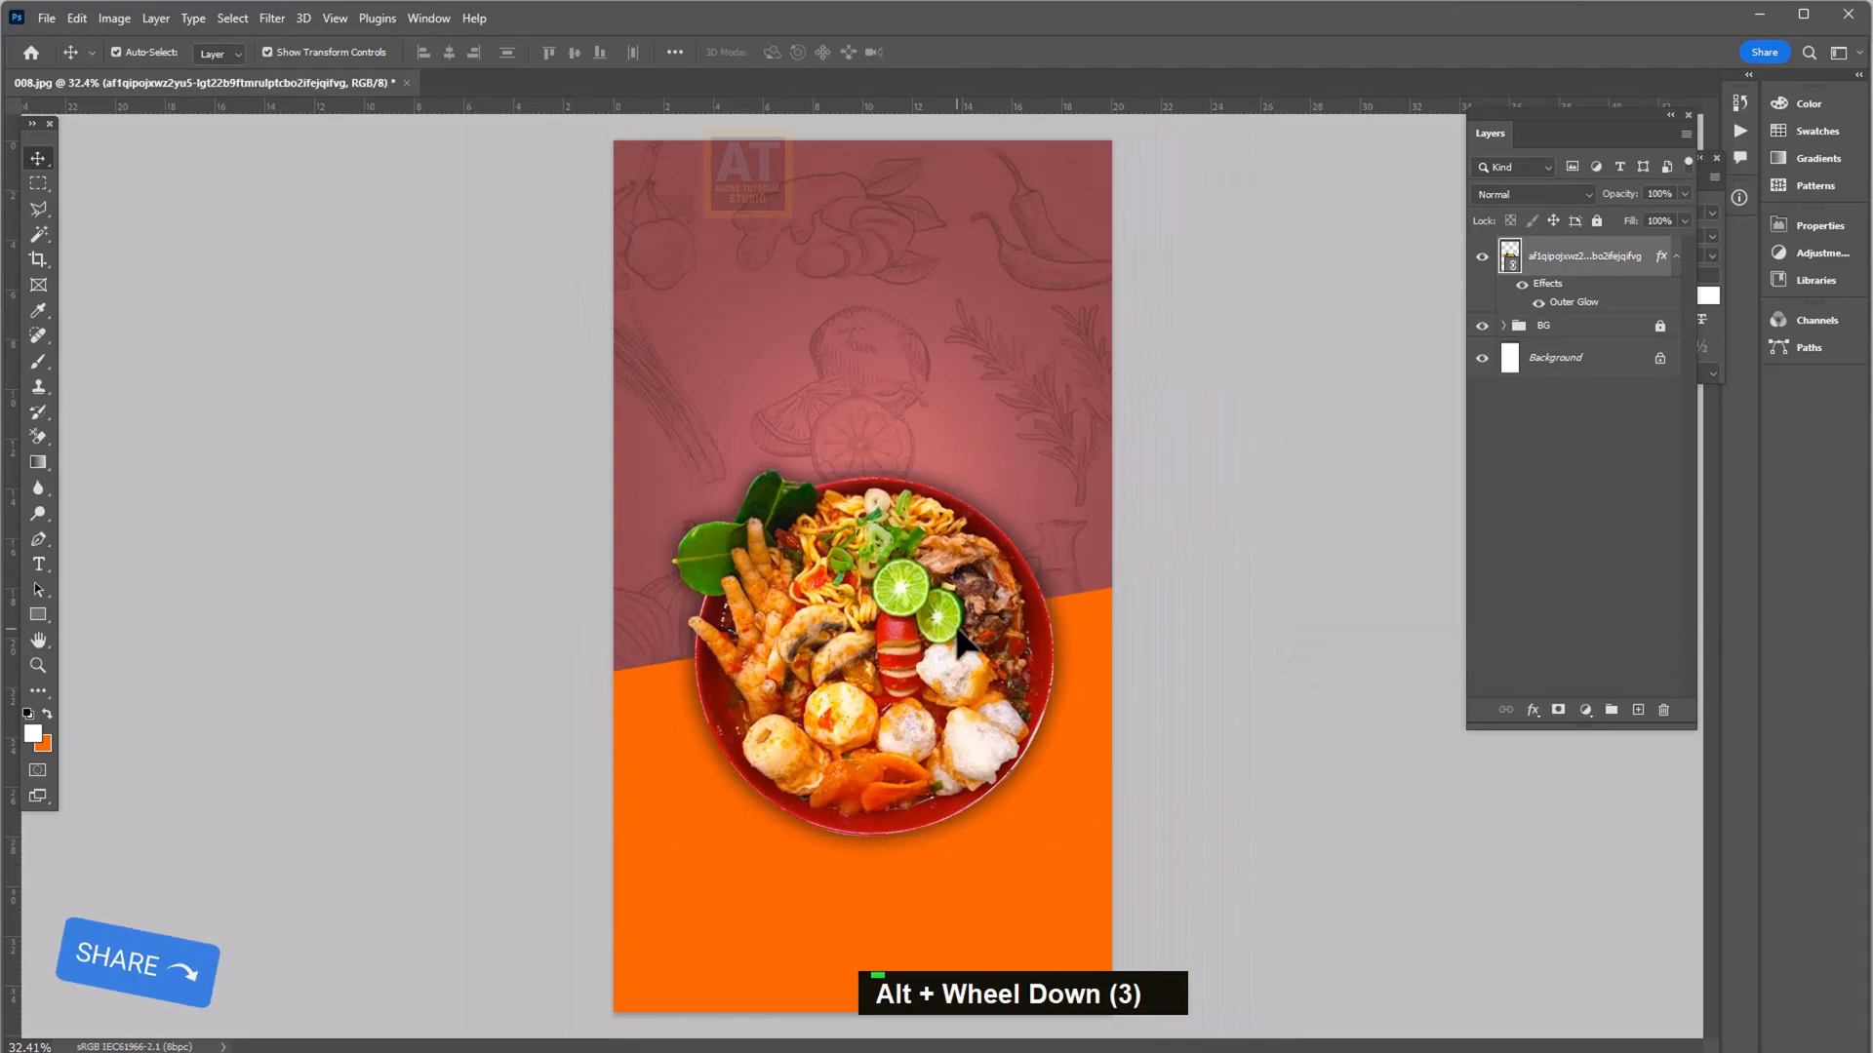
pyautogui.doubleClick(1227, 507)
pyautogui.press('space')
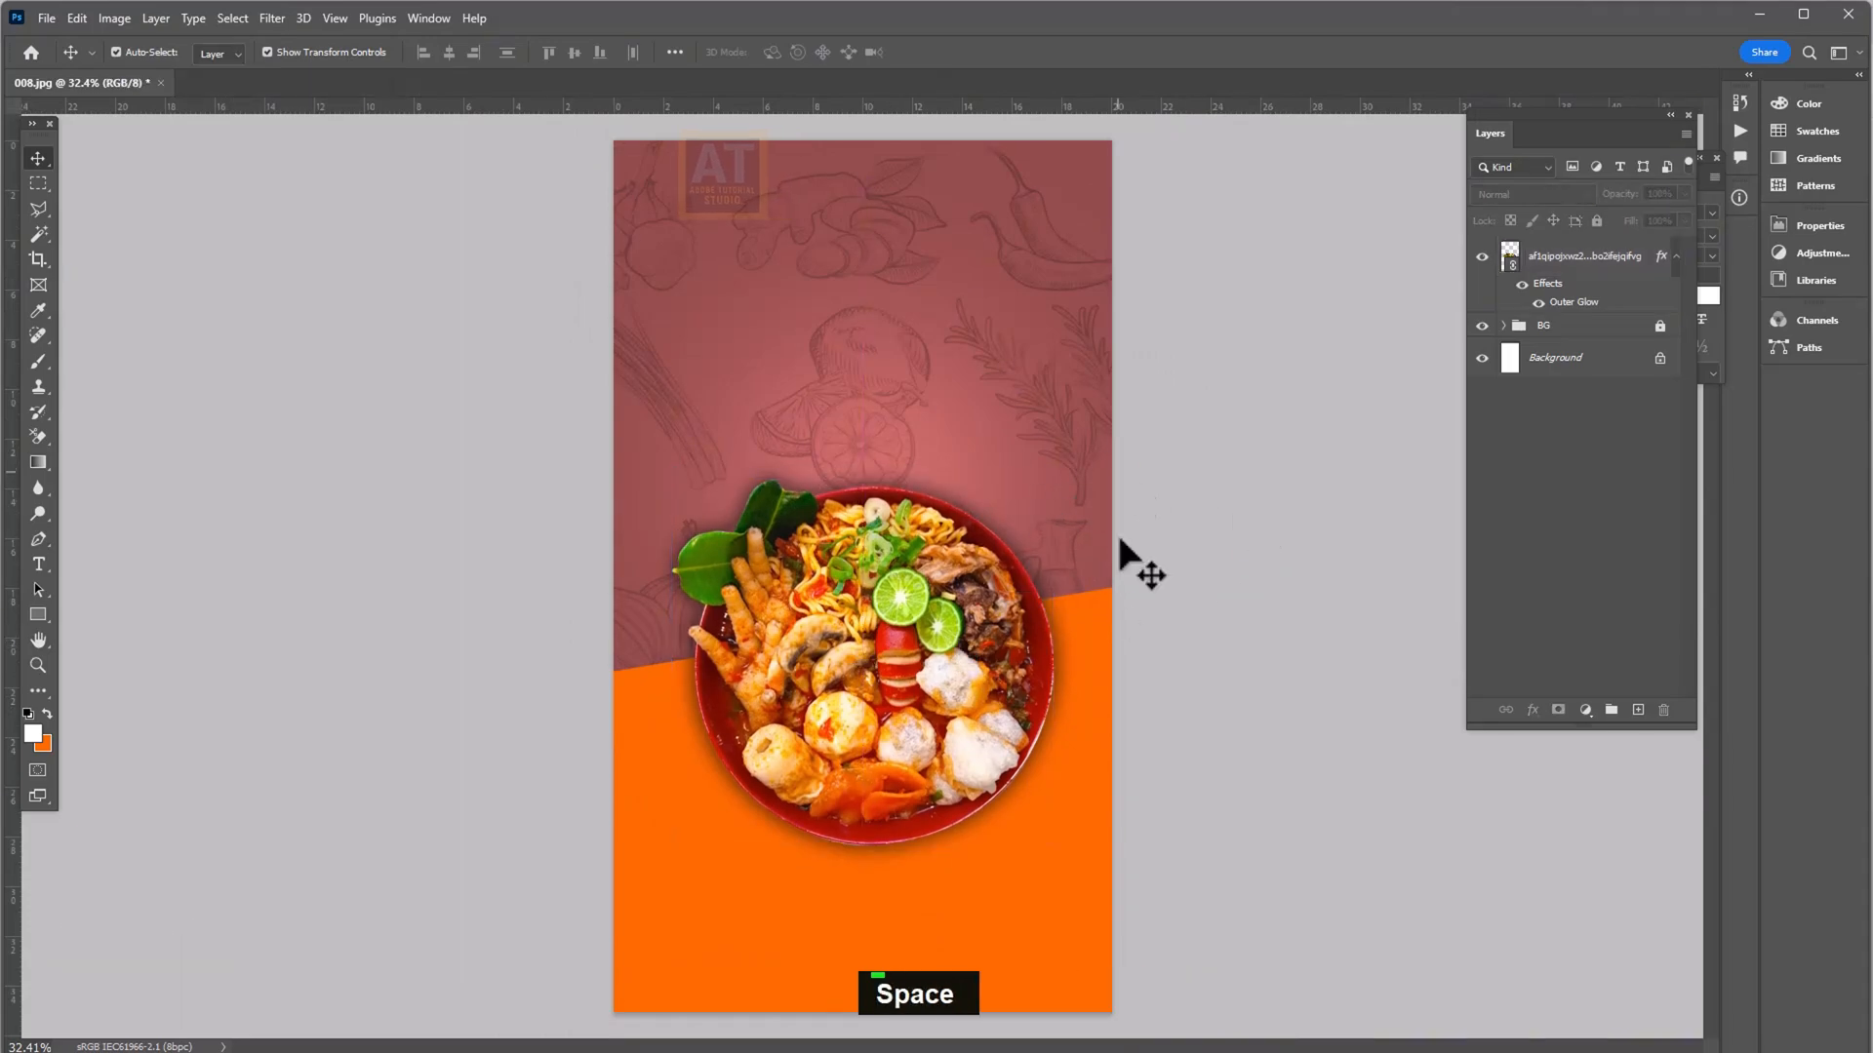
pyautogui.keyDown('alt'); pyautogui.scroll(2, 1039, 661); pyautogui.keyUp('alt')
pyautogui.press('space')
pyautogui.moveTo(1039, 663); pyautogui.dragTo(1011, 429)
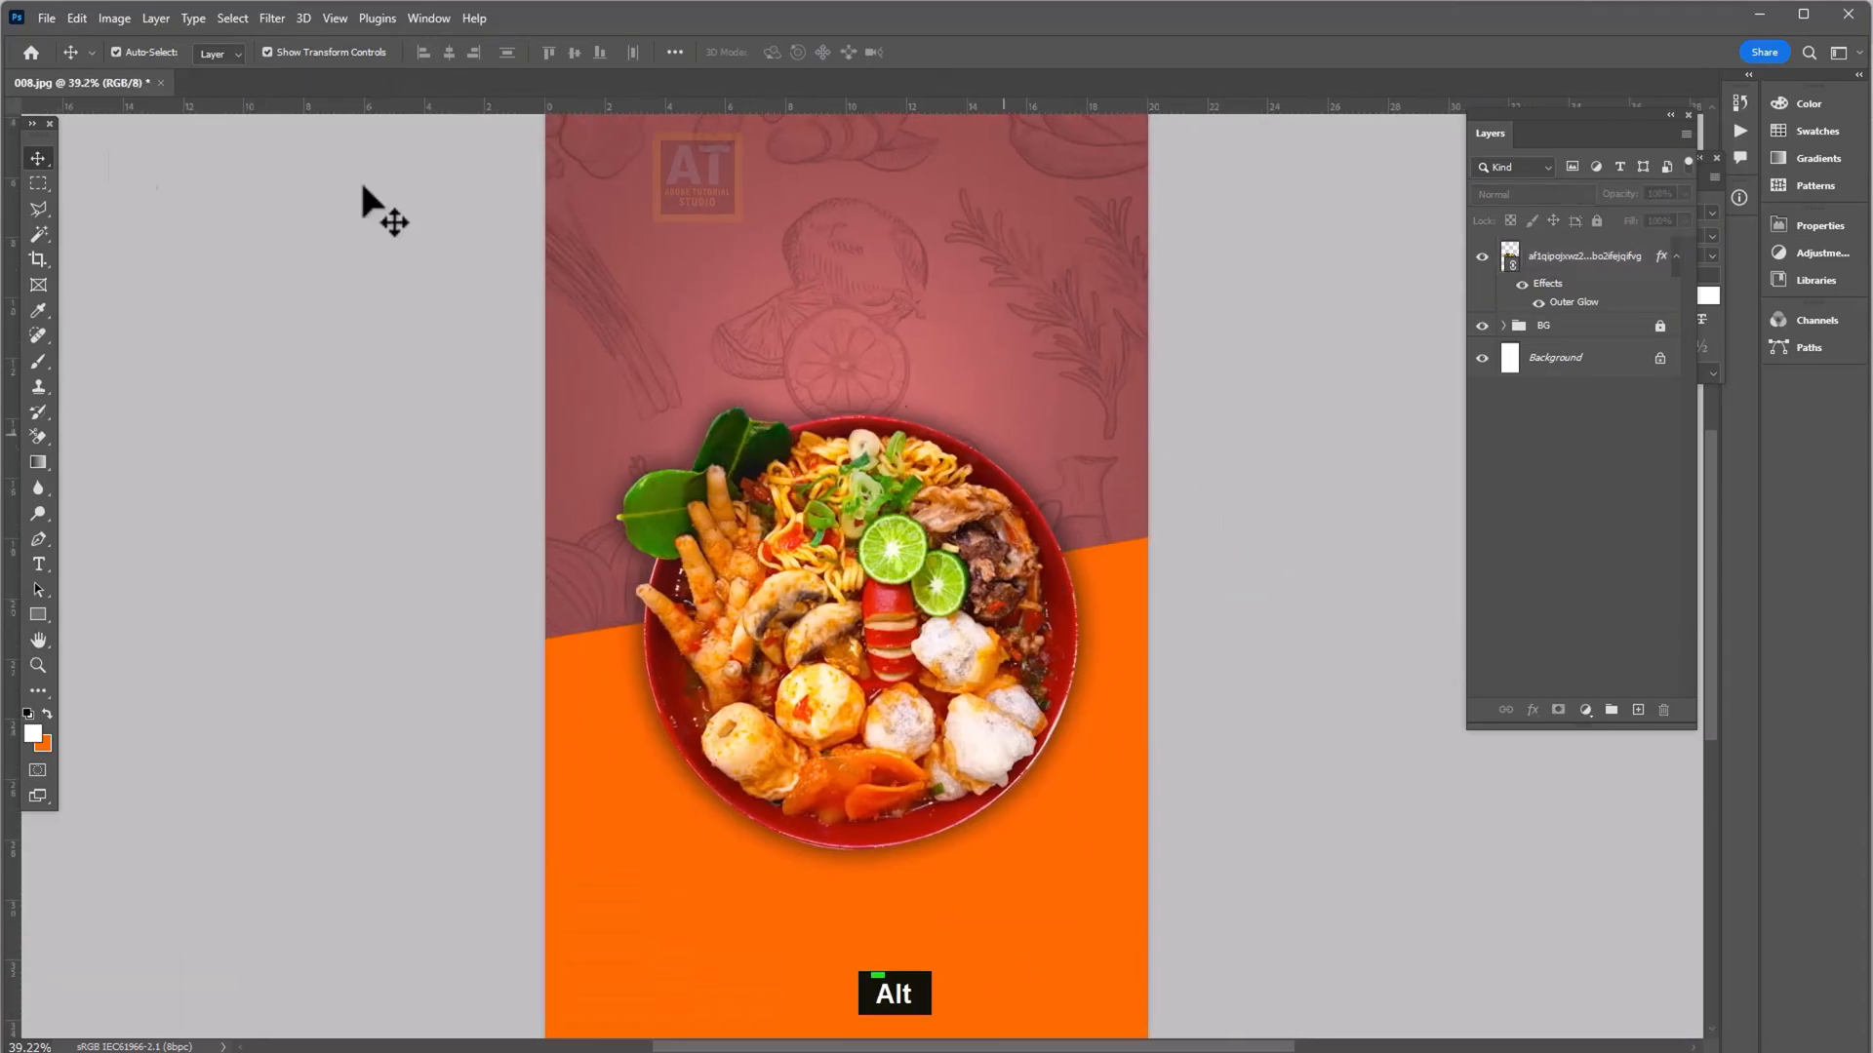
# - Place the delivery man picture as a linked image, scaled down small near the poster's lower-left edge beside the bowl
pyautogui.click(46, 19)
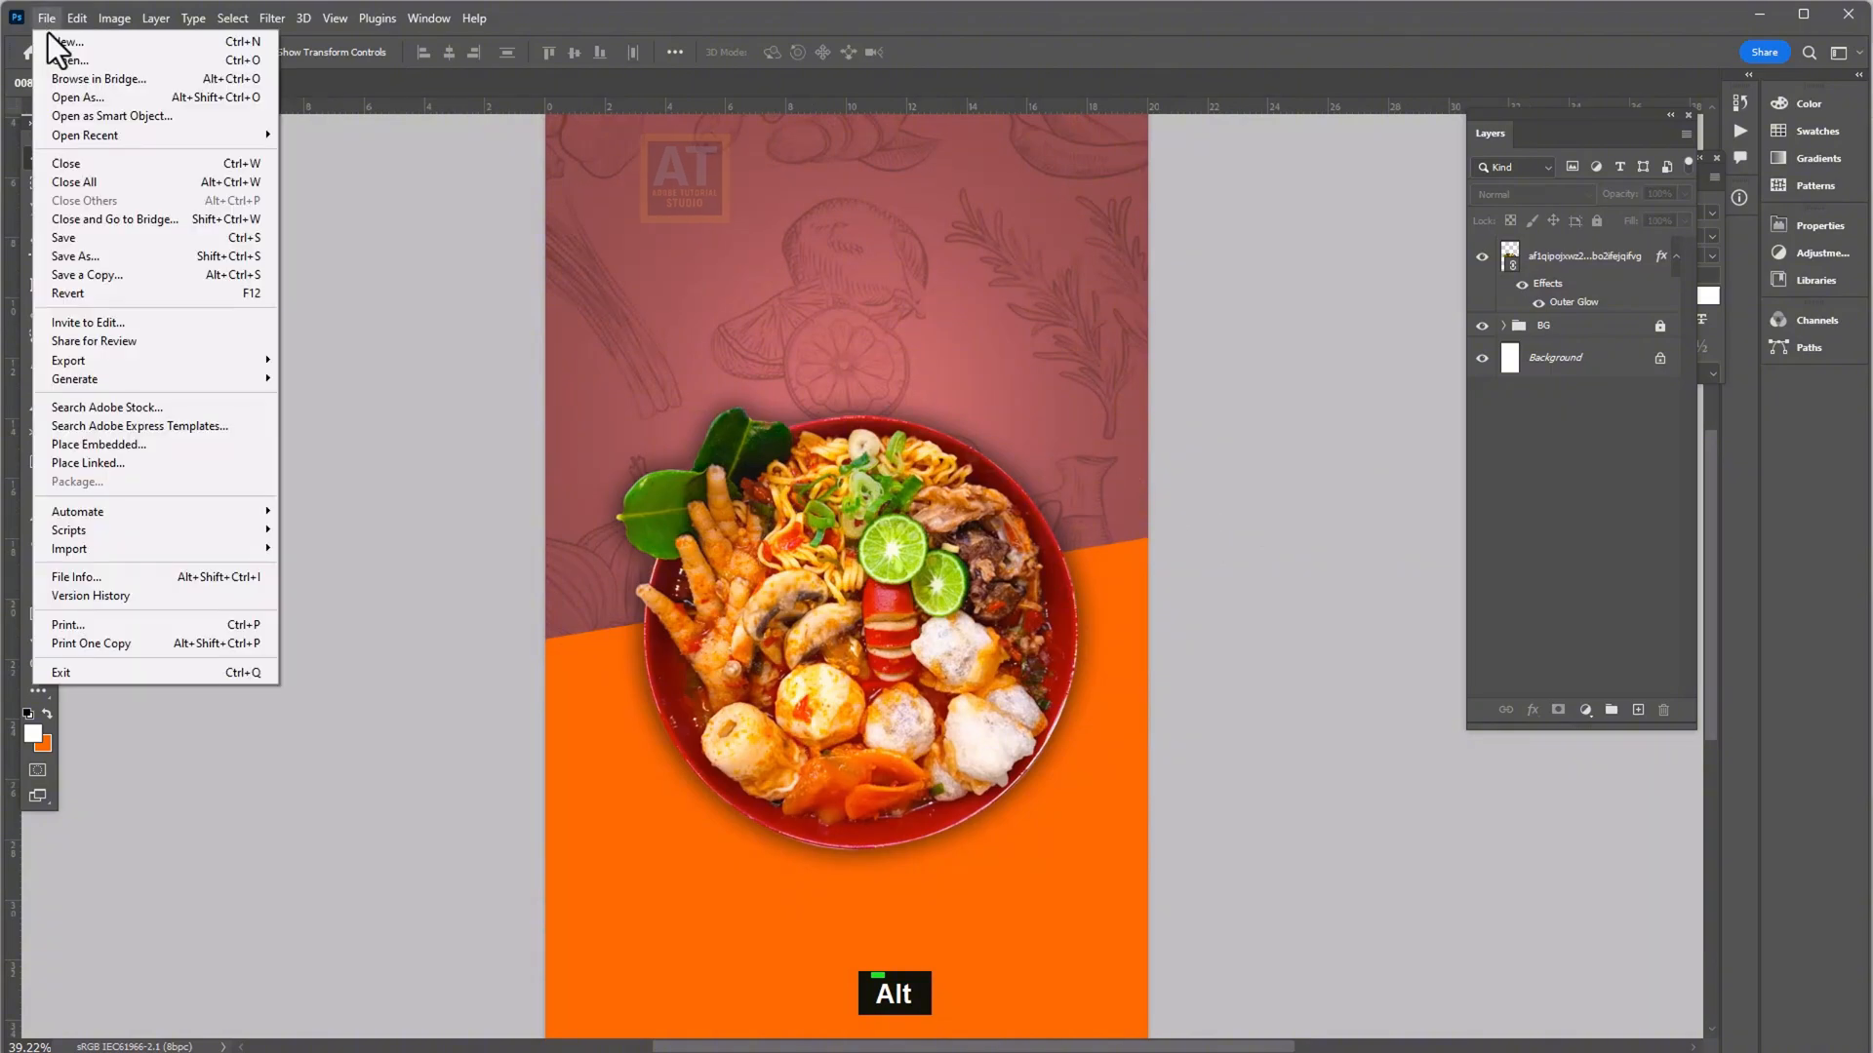
pyautogui.click(93, 464)
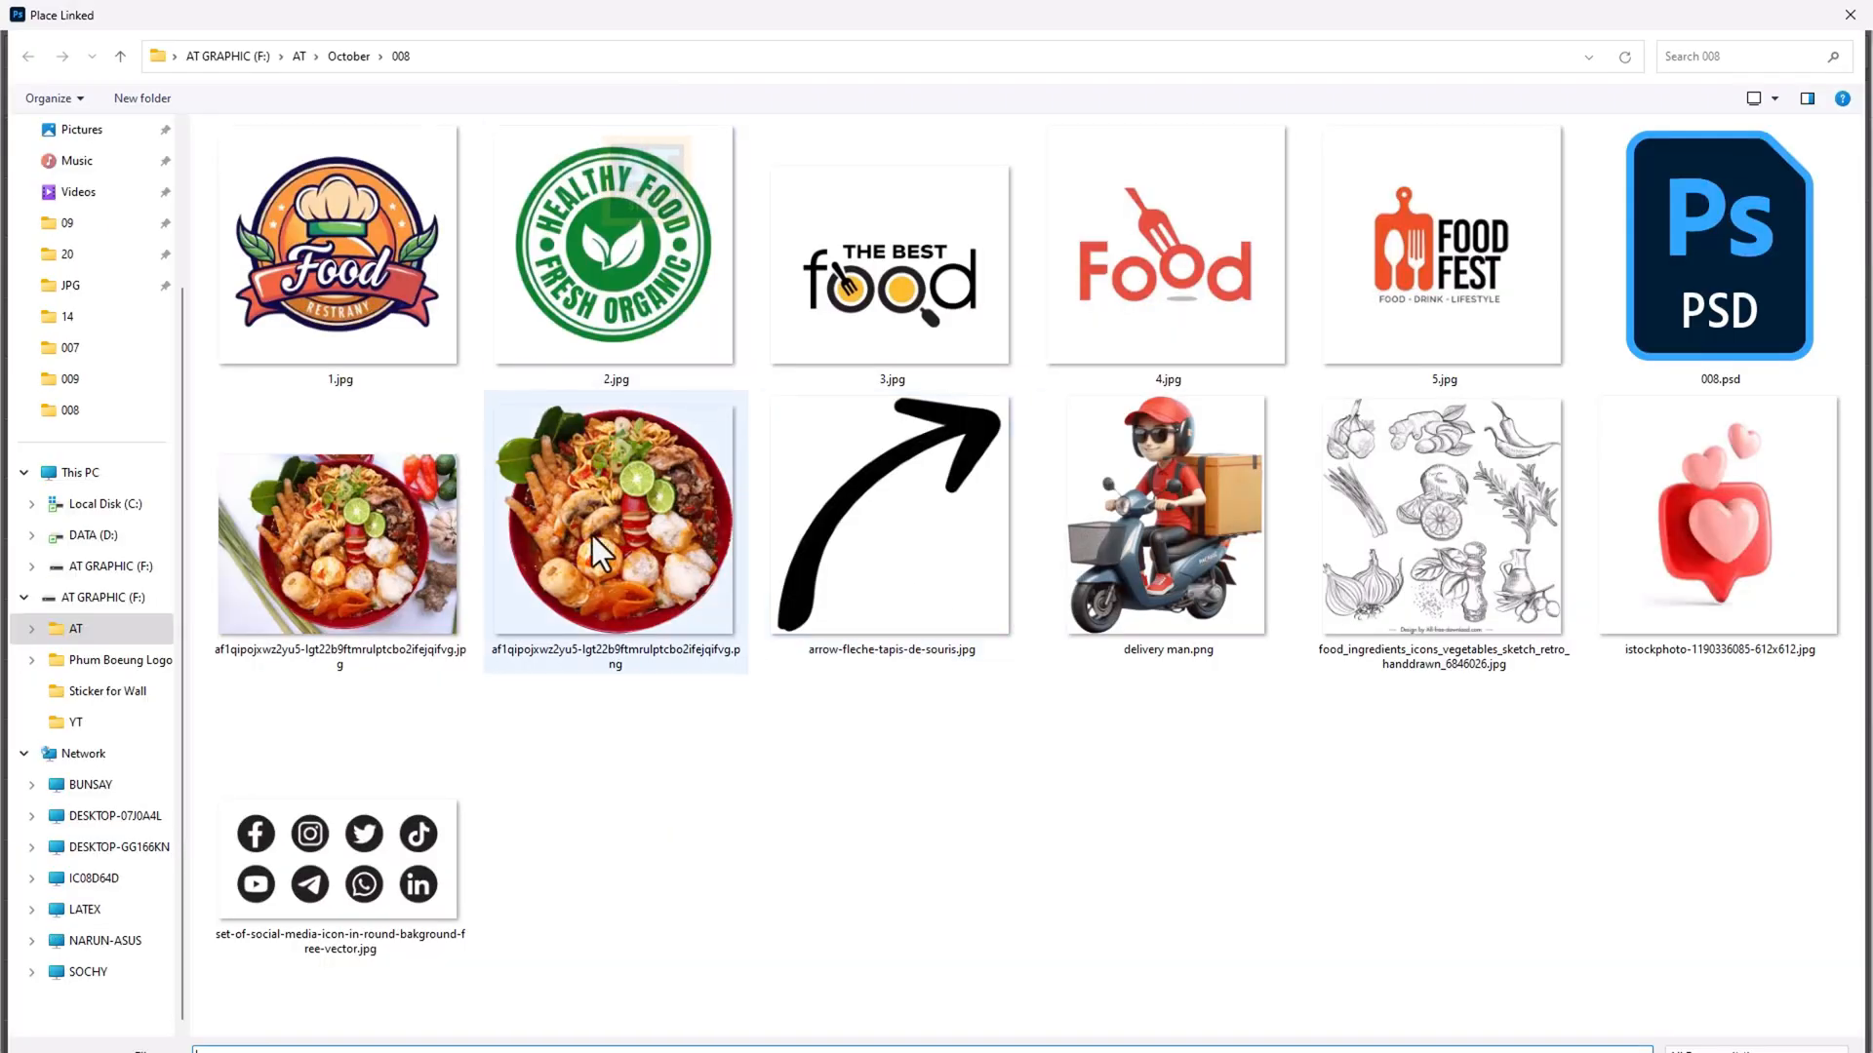
pyautogui.doubleClick(1208, 548)
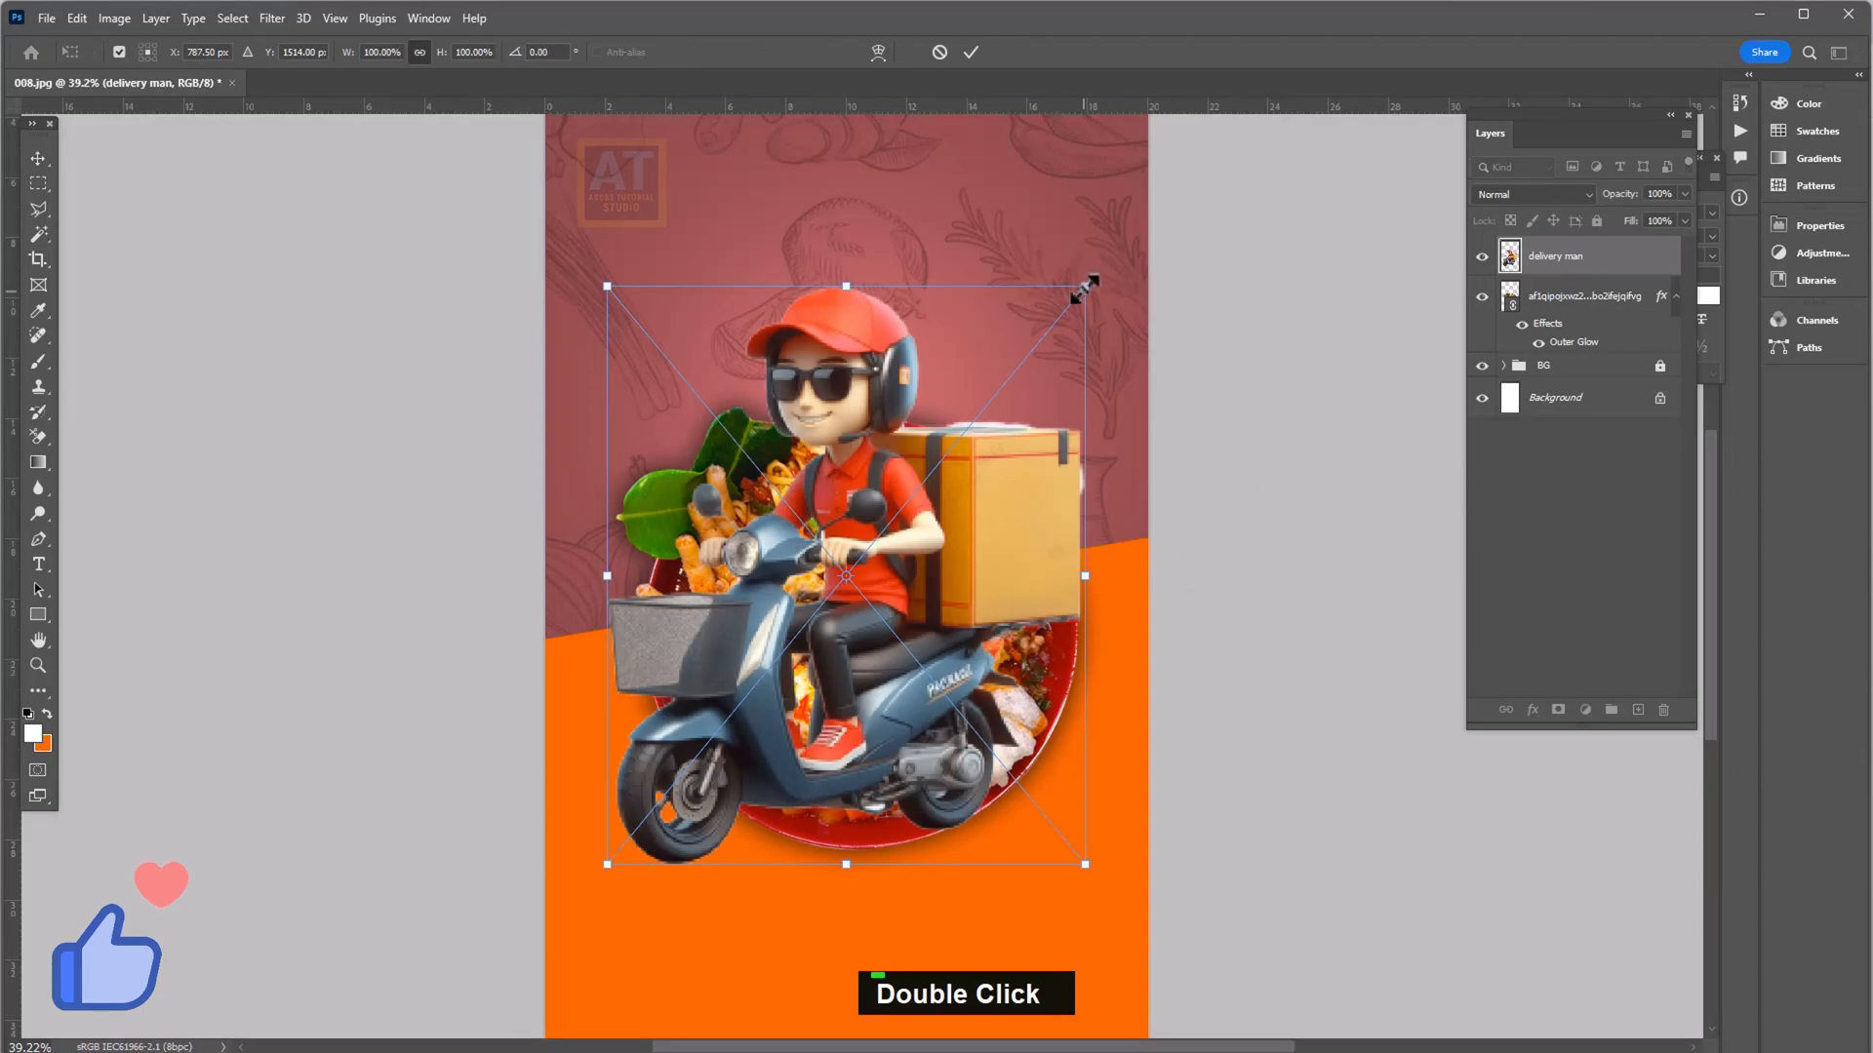
pyautogui.moveTo(1085, 286); pyautogui.dragTo(687, 873)
pyautogui.moveTo(716, 801); pyautogui.dragTo(762, 742)
pyautogui.click(971, 51)
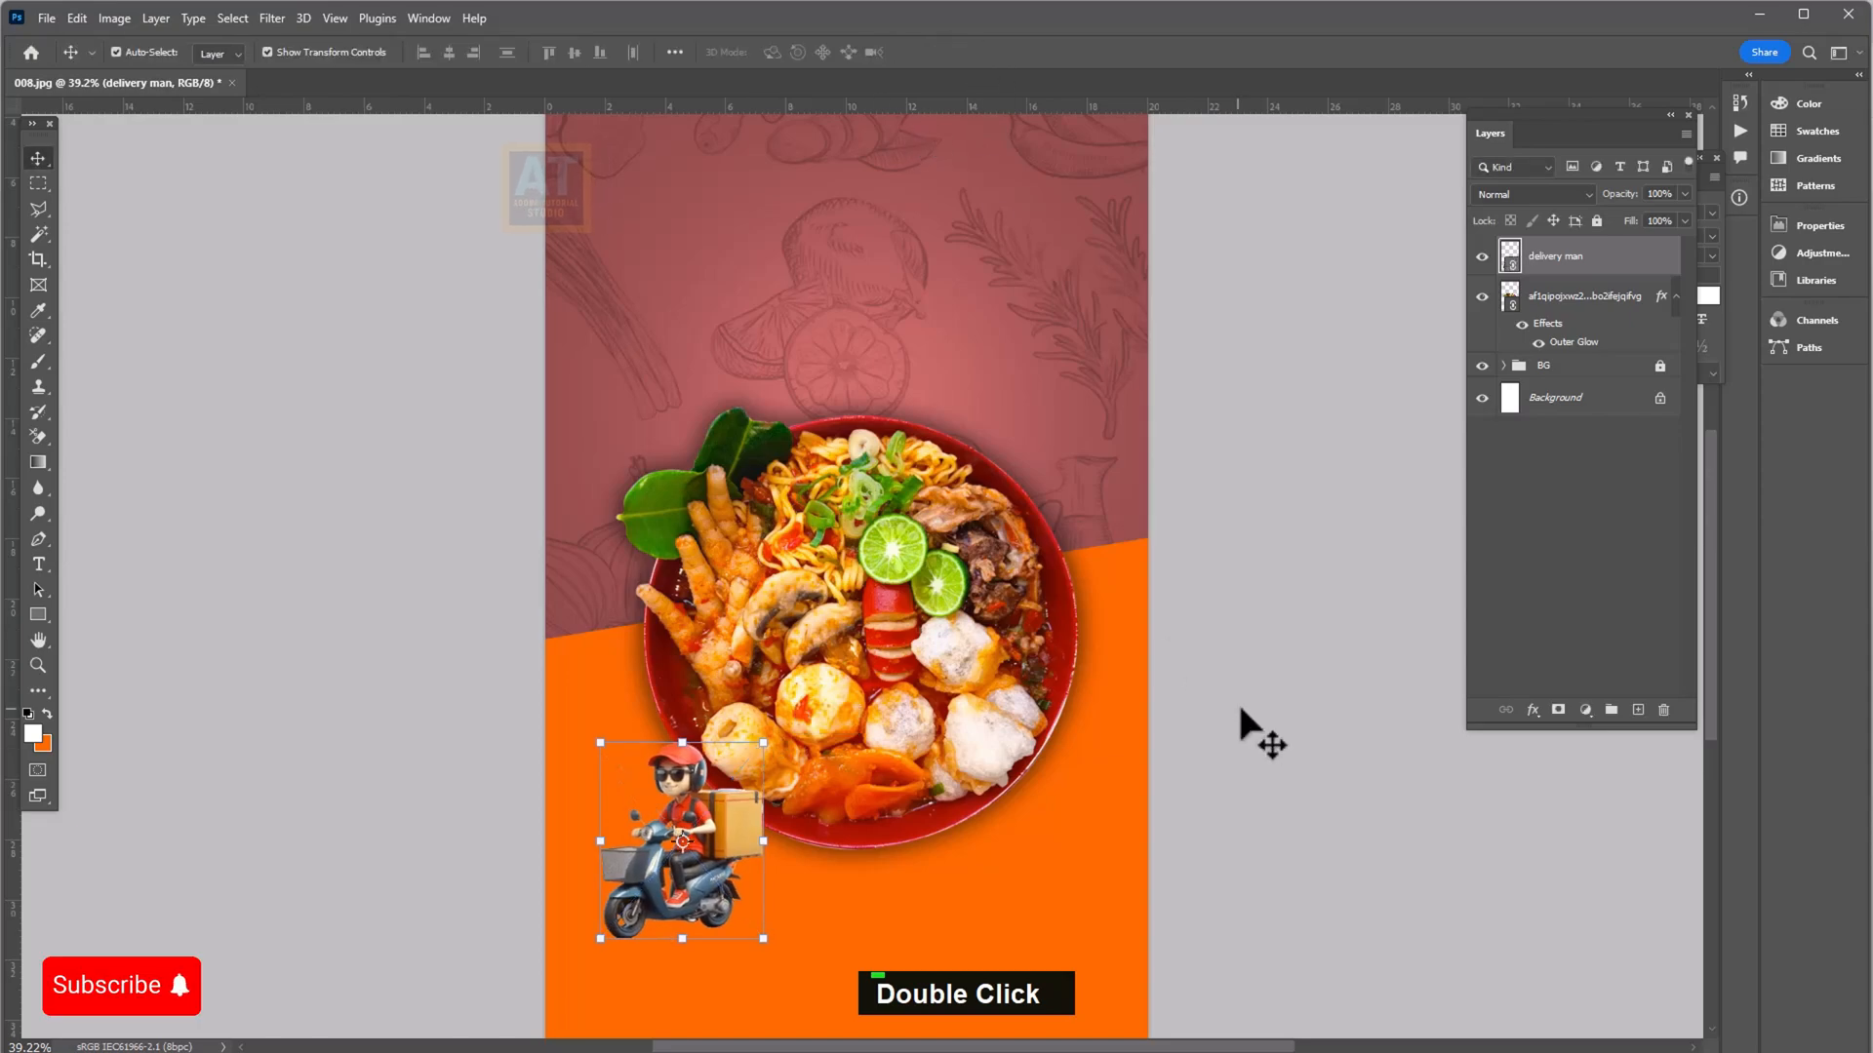
pyautogui.scroll(3, 845, 780)
pyautogui.moveTo(662, 810); pyautogui.dragTo(820, 447)
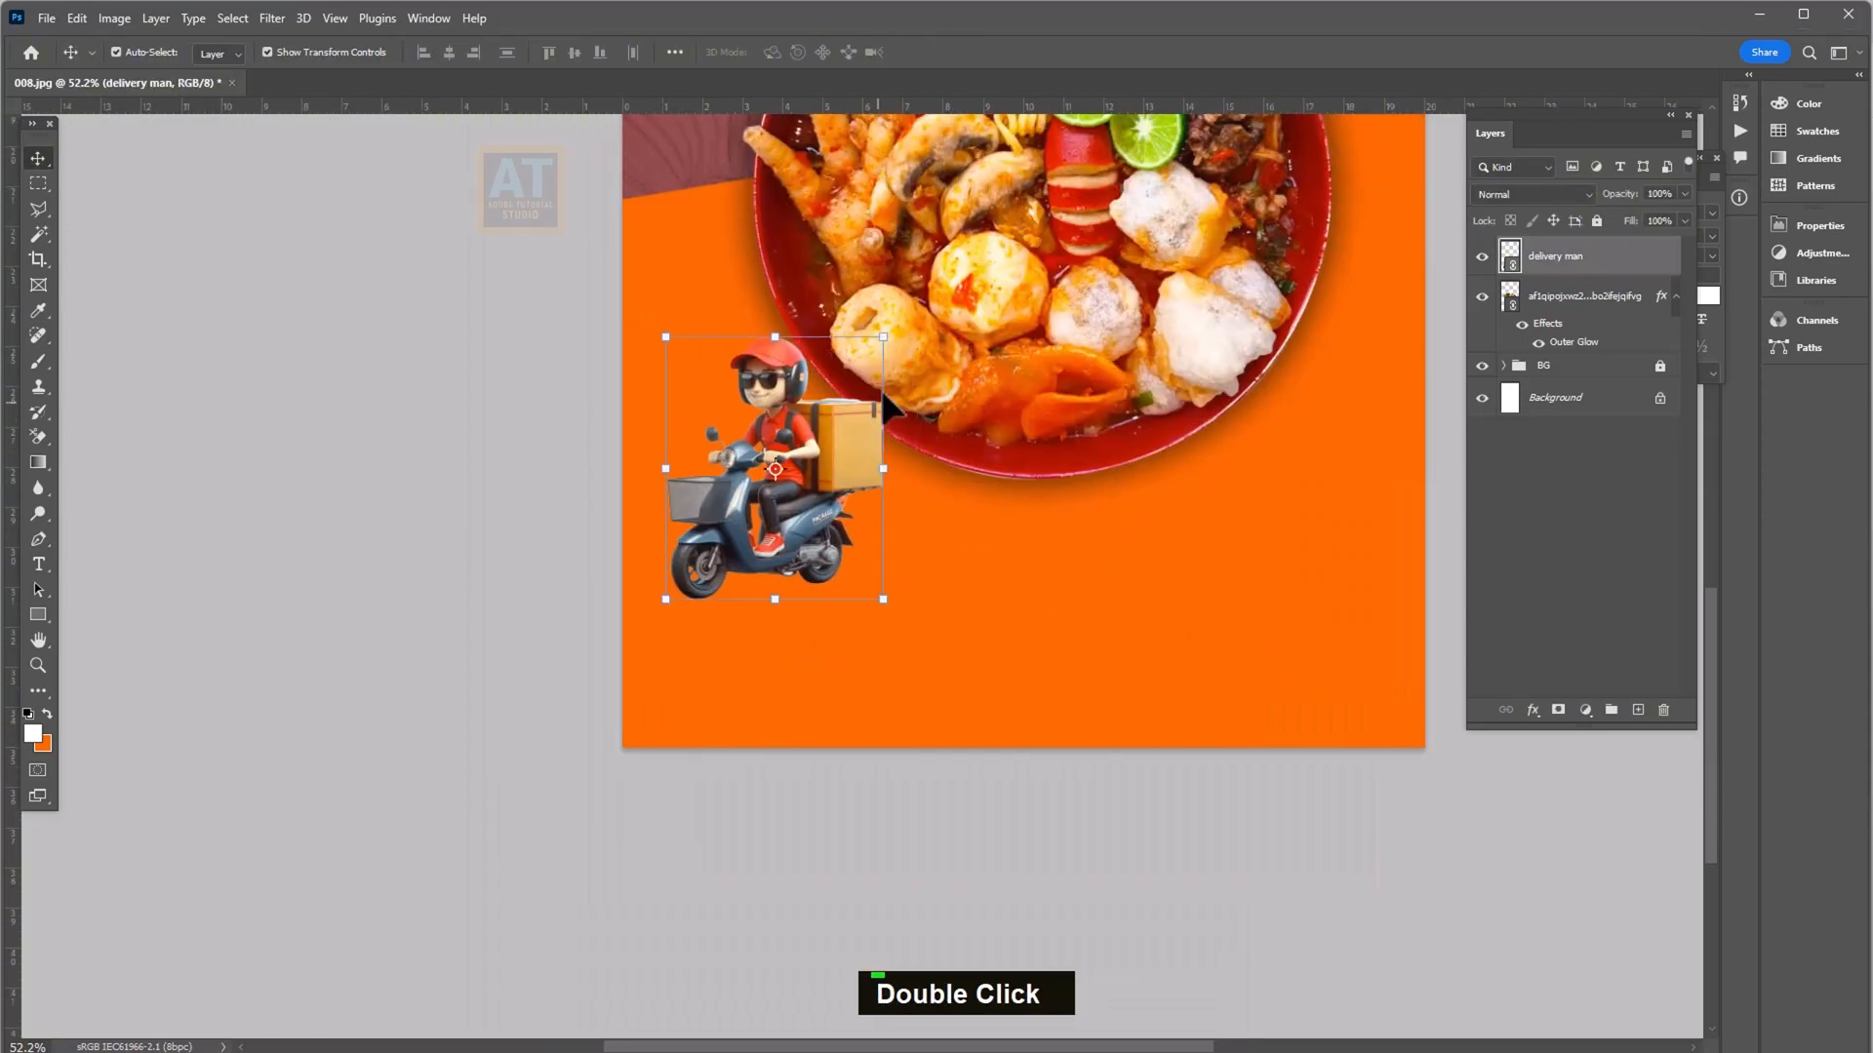
pyautogui.moveTo(883, 336); pyautogui.dragTo(858, 365)
pyautogui.press('Return')
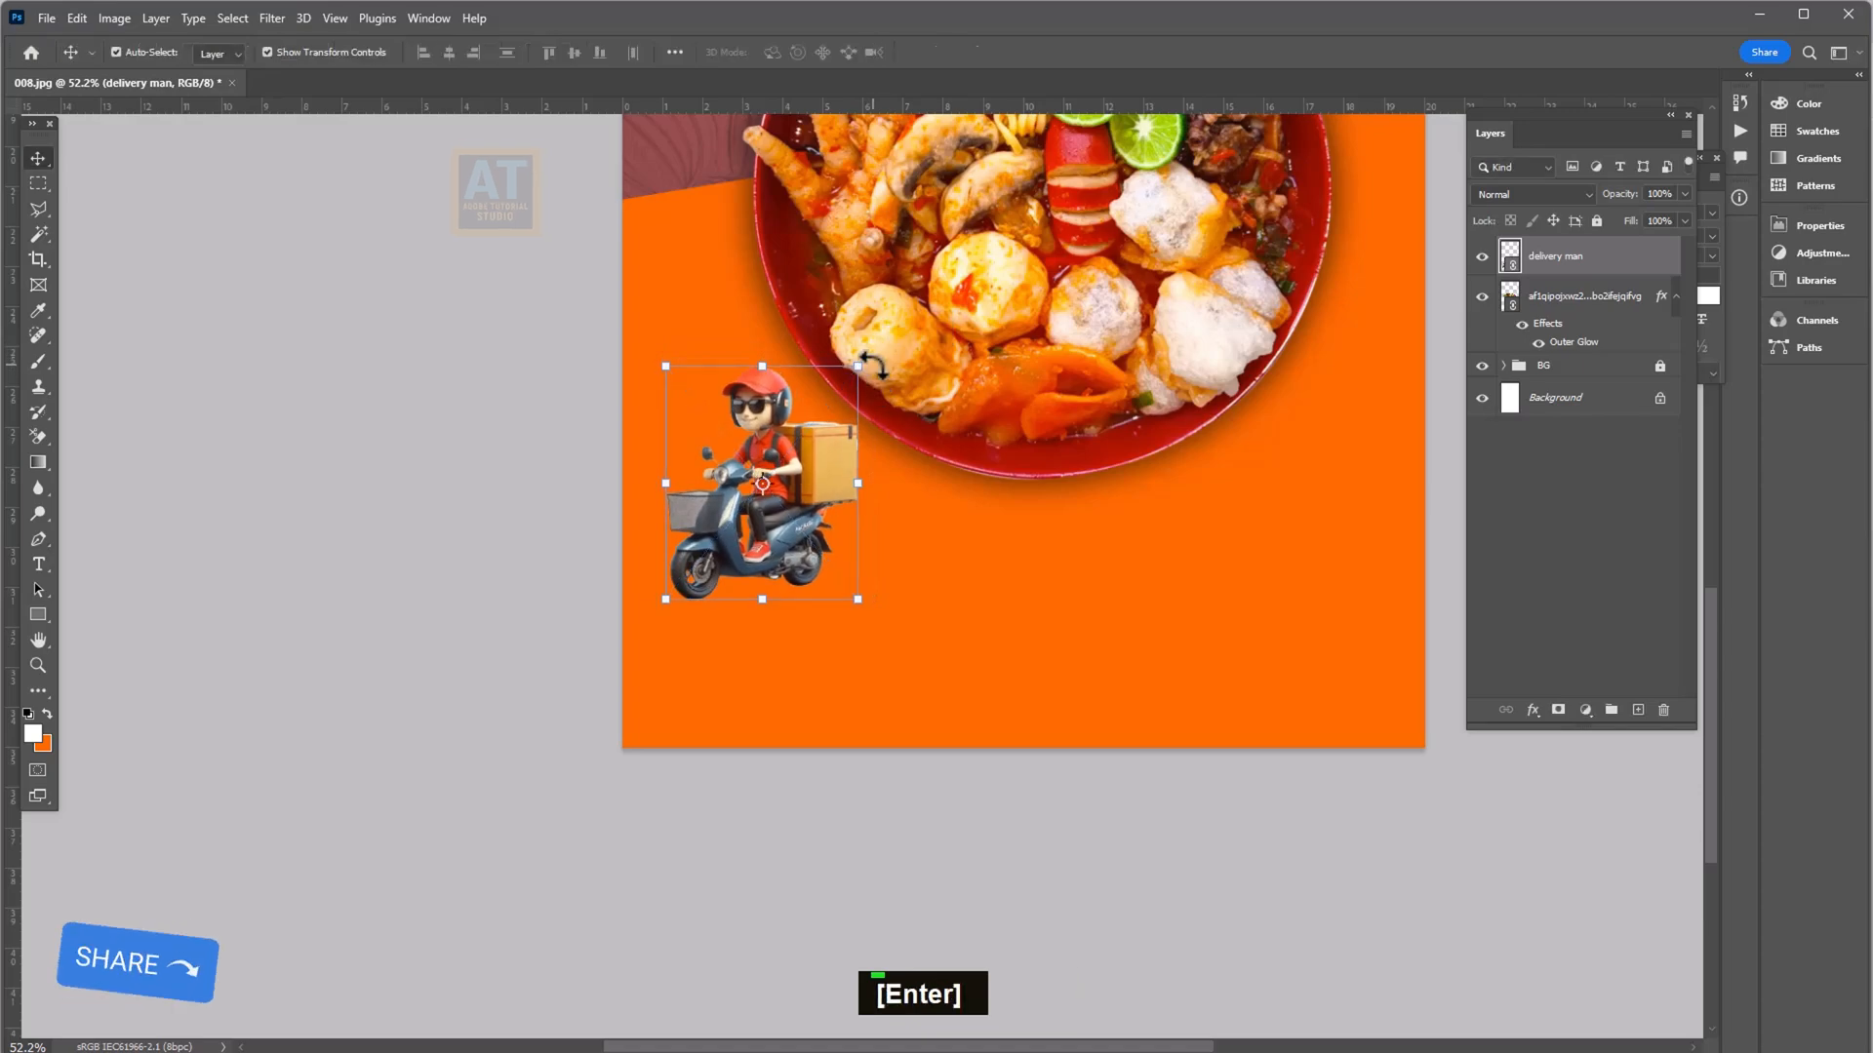
# - Create a new layer beneath the delivery man and set the foreground colour to black (000000)
pyautogui.keyDown('ctrl'); pyautogui.click(1638, 709); pyautogui.keyUp('ctrl')
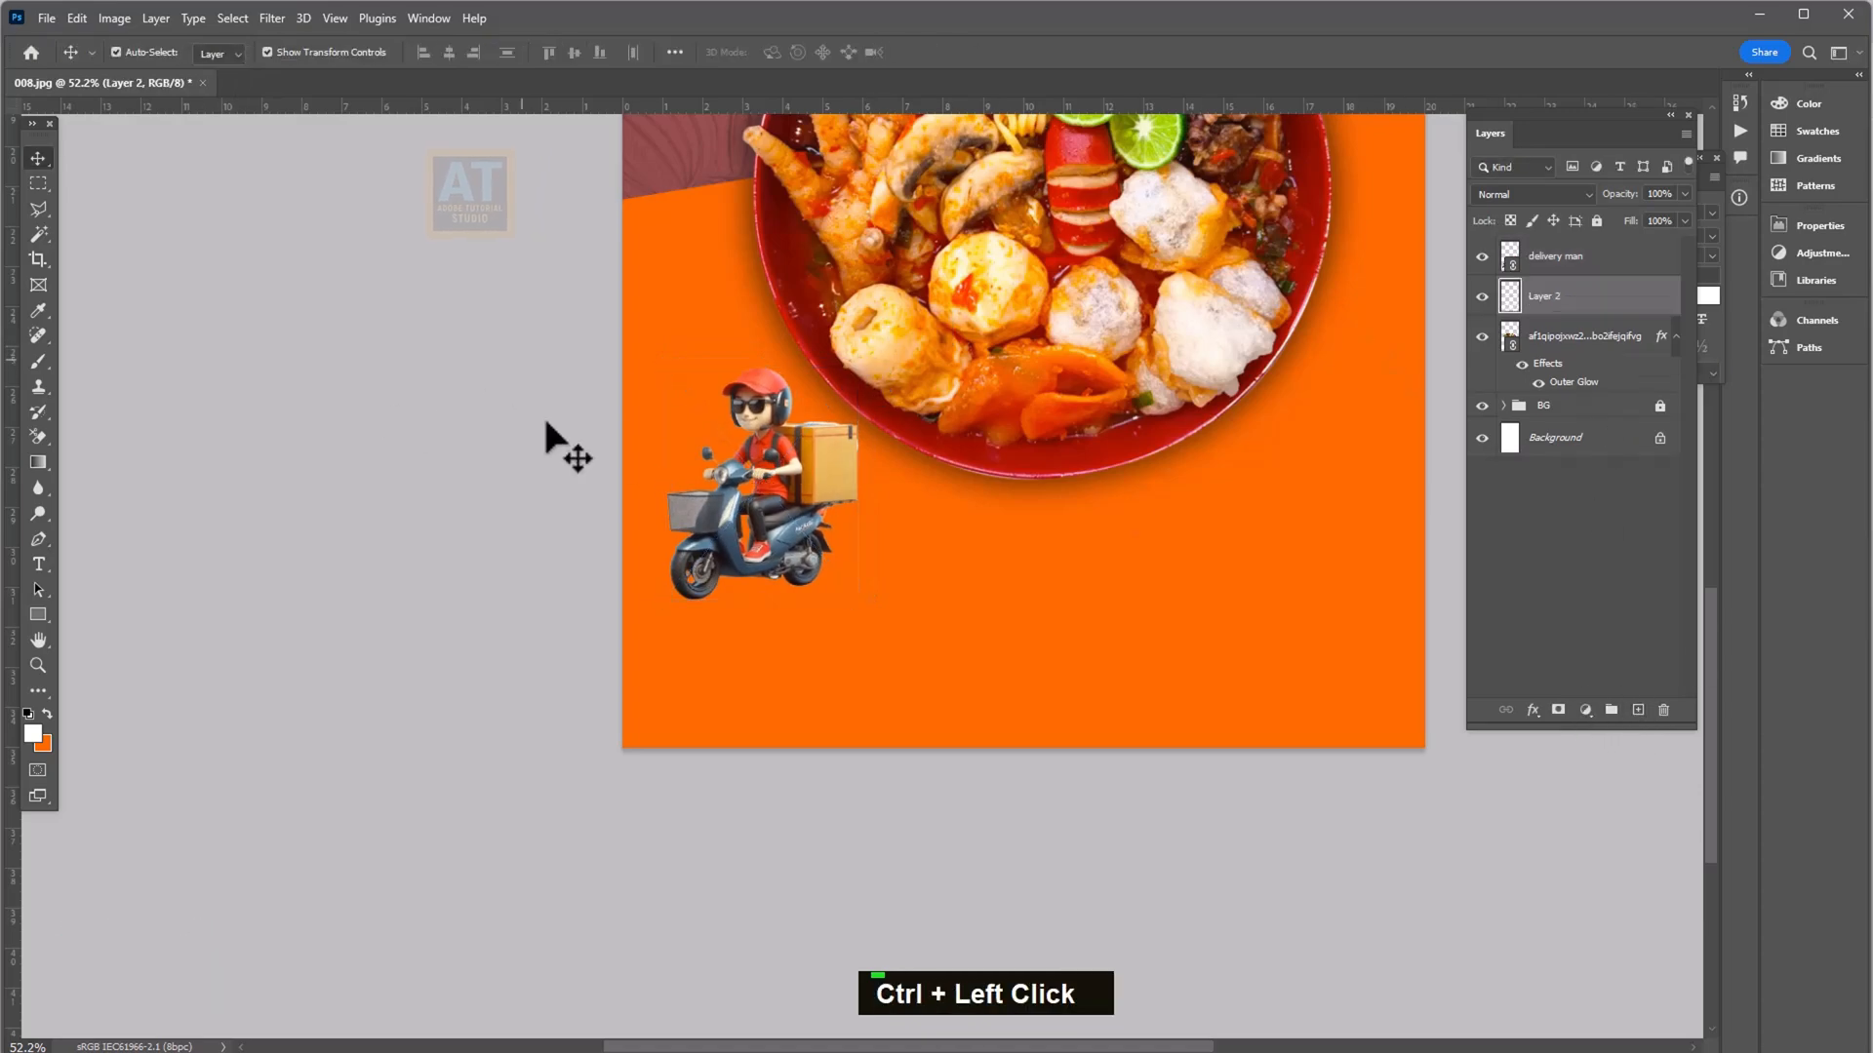
pyautogui.press('i')
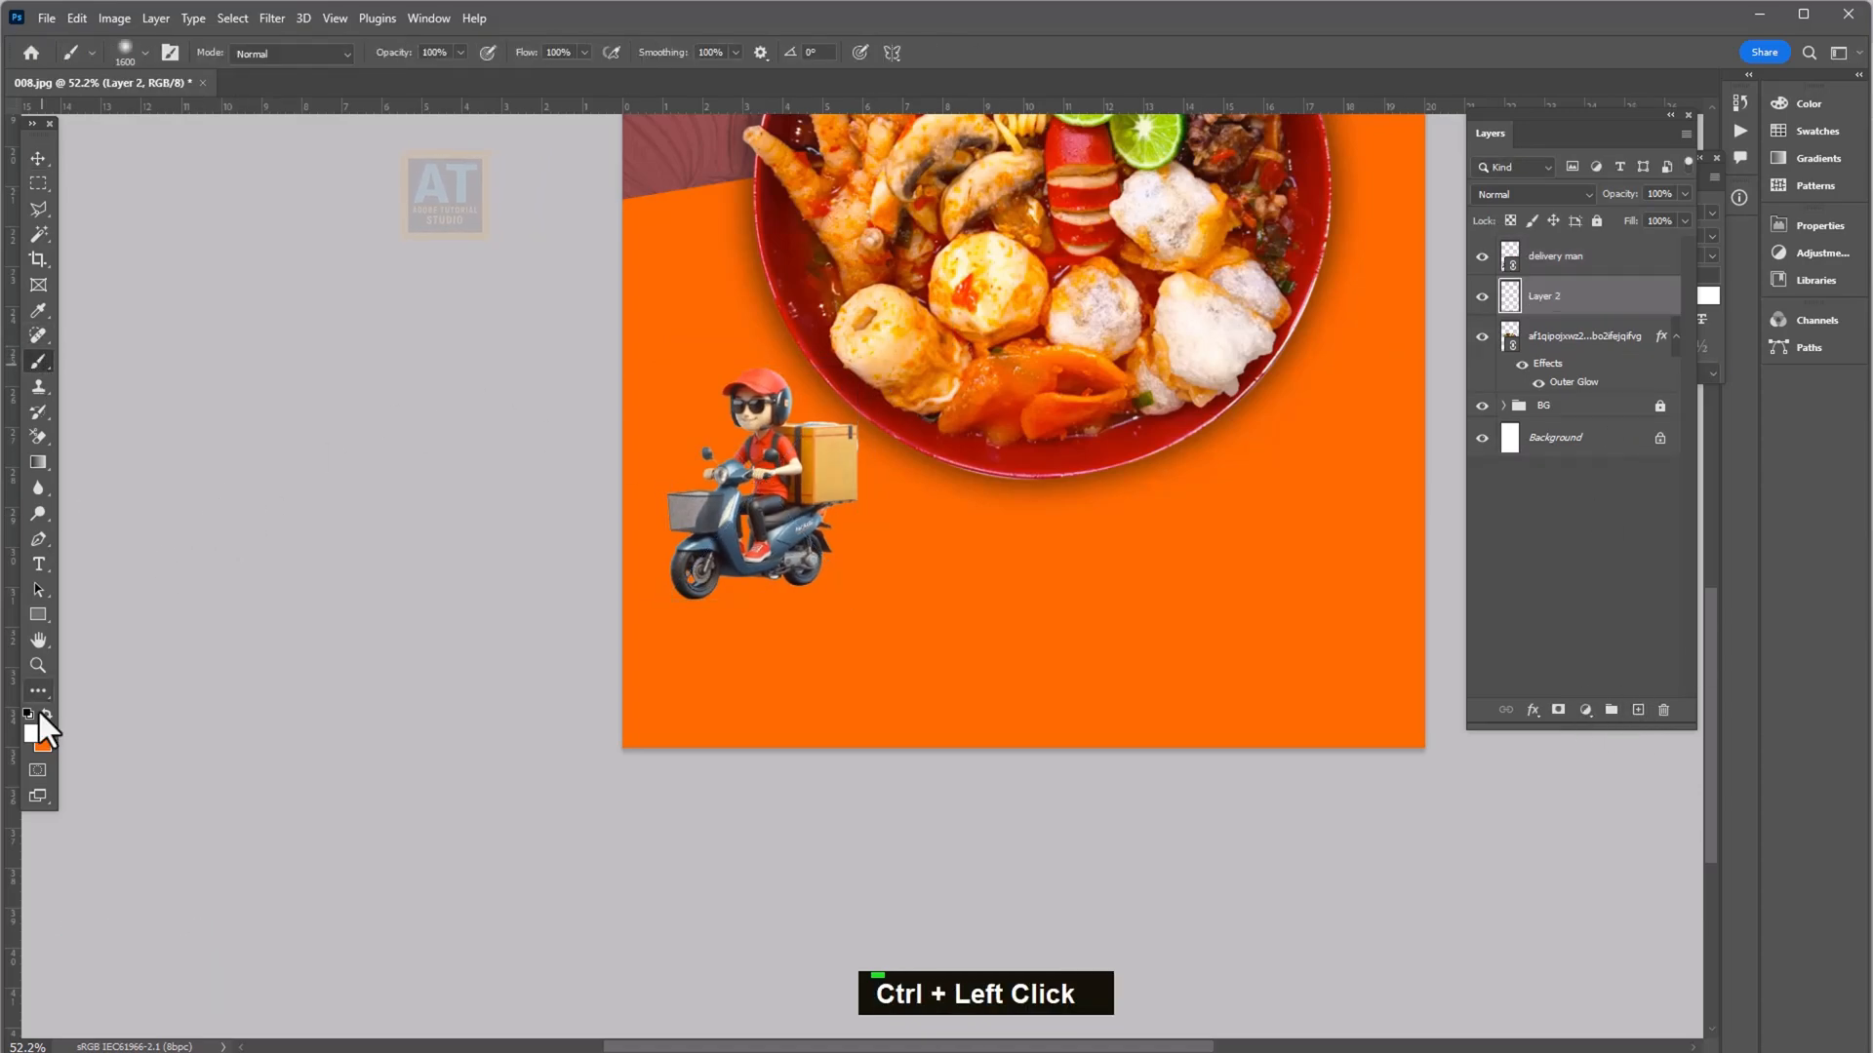
pyautogui.click(35, 734)
pyautogui.write('000000')
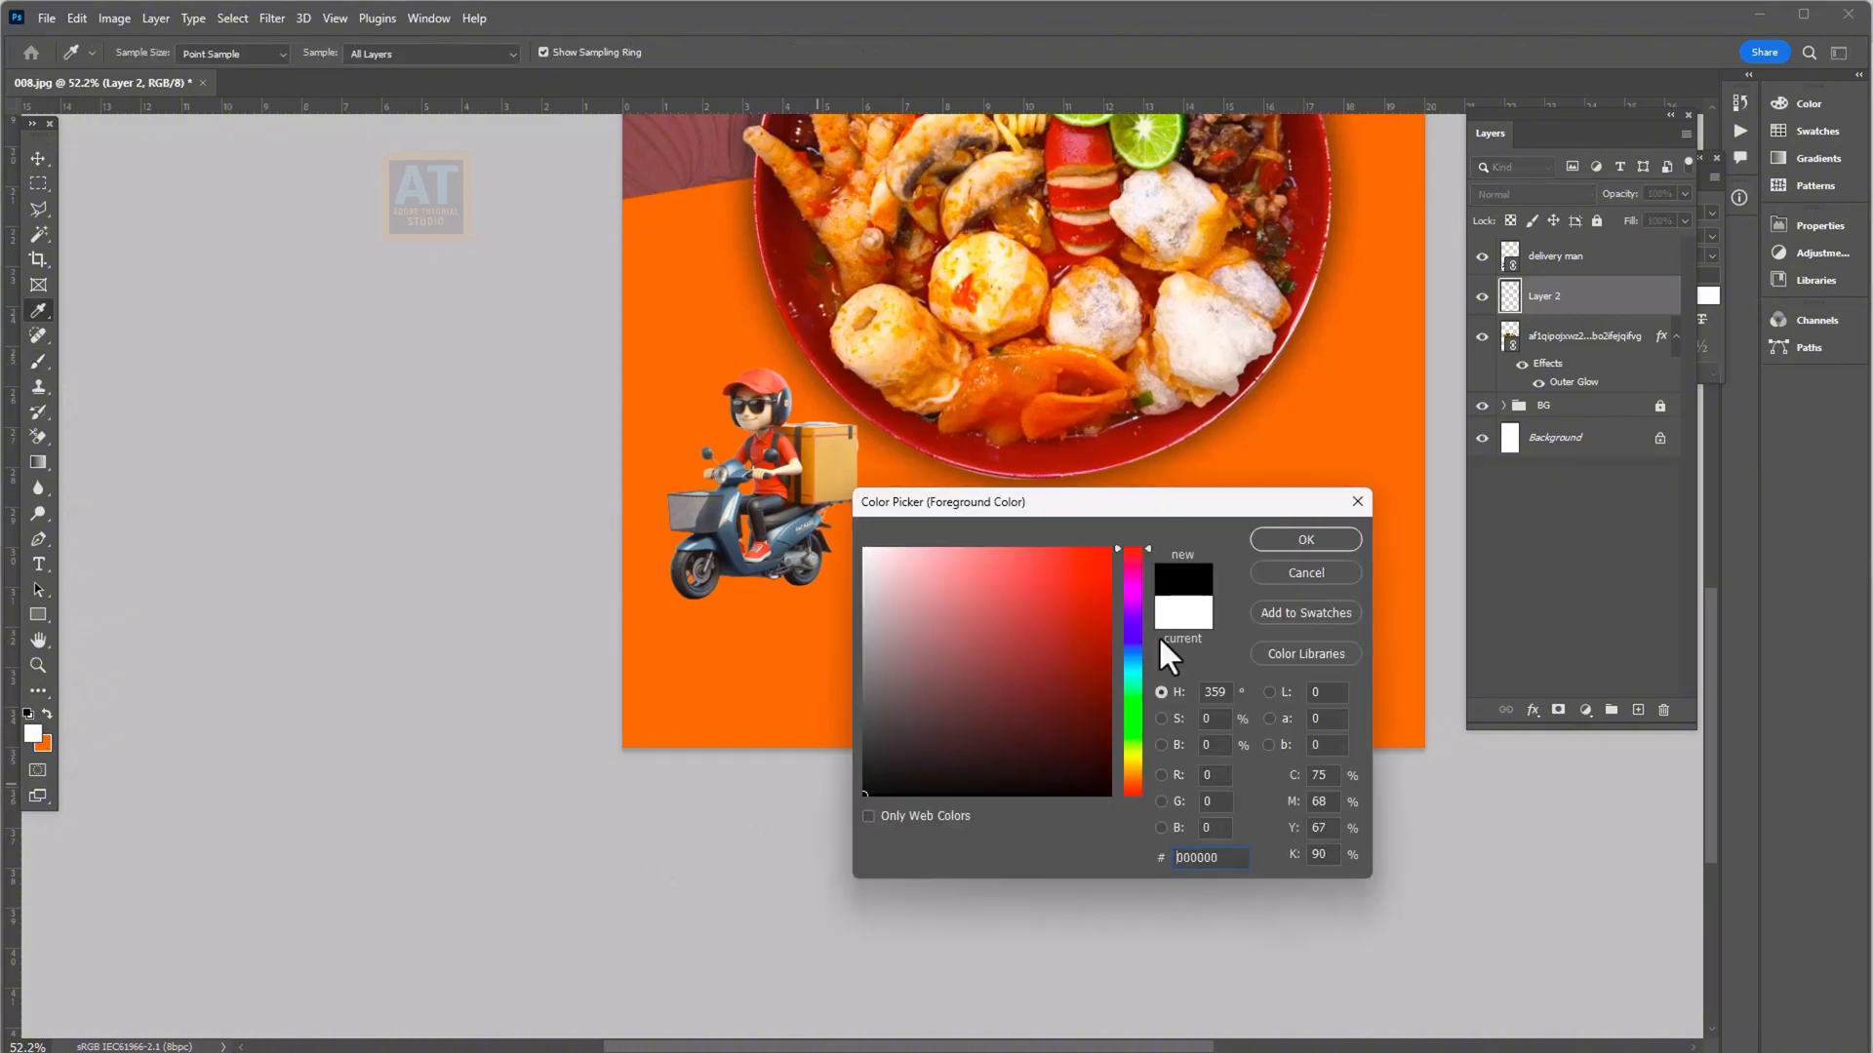
pyautogui.click(1306, 540)
# - Paint a single soft black spot with a much smaller brush under the scooter's rear wheel
pyautogui.press('b')
pyautogui.press('[')
pyautogui.press('[')
pyautogui.press('[')
pyautogui.press('[')
pyautogui.press('[')
pyautogui.press('[')
pyautogui.press('[')
pyautogui.press('[')
pyautogui.press('[')
pyautogui.press('[')
pyautogui.press('[')
pyautogui.press('[')
pyautogui.press('[')
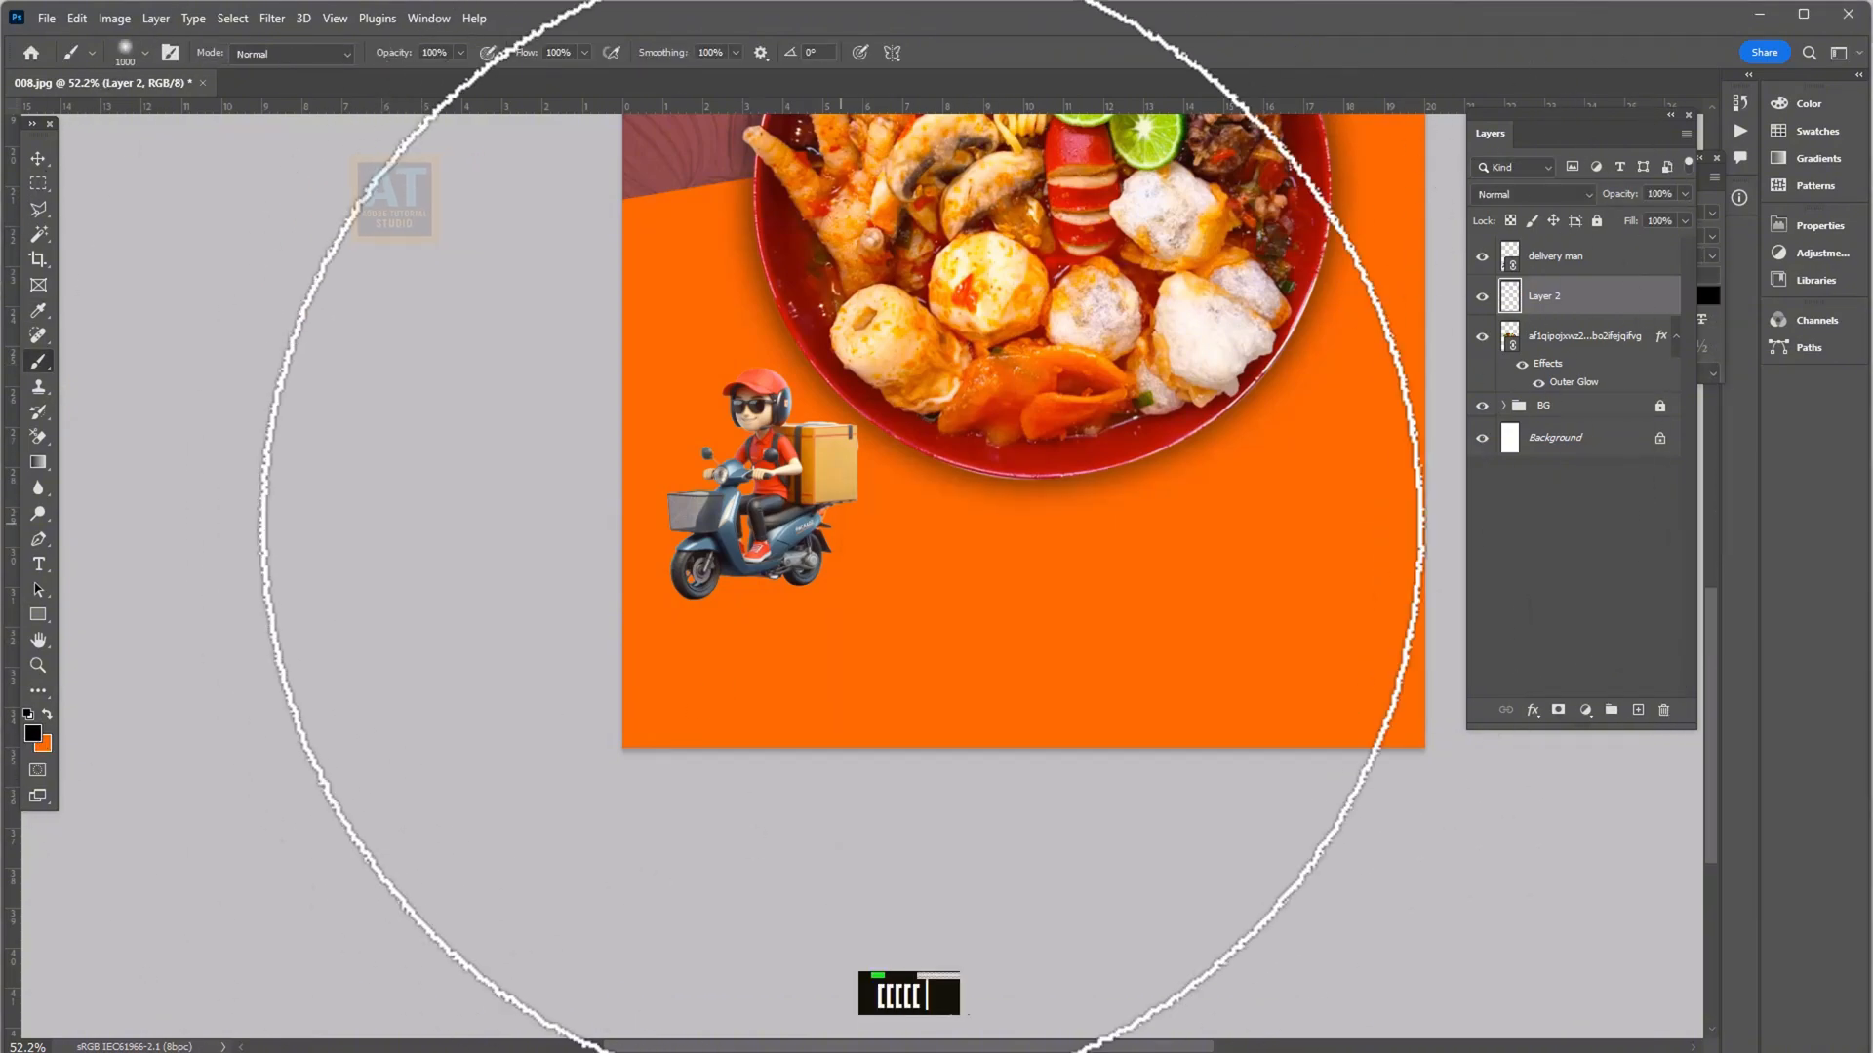
pyautogui.click(805, 614)
# - Flatten the black spot into a thin ground shadow and skew it vertically by -9.66° to follow the scooter's wheels
pyautogui.press('v')
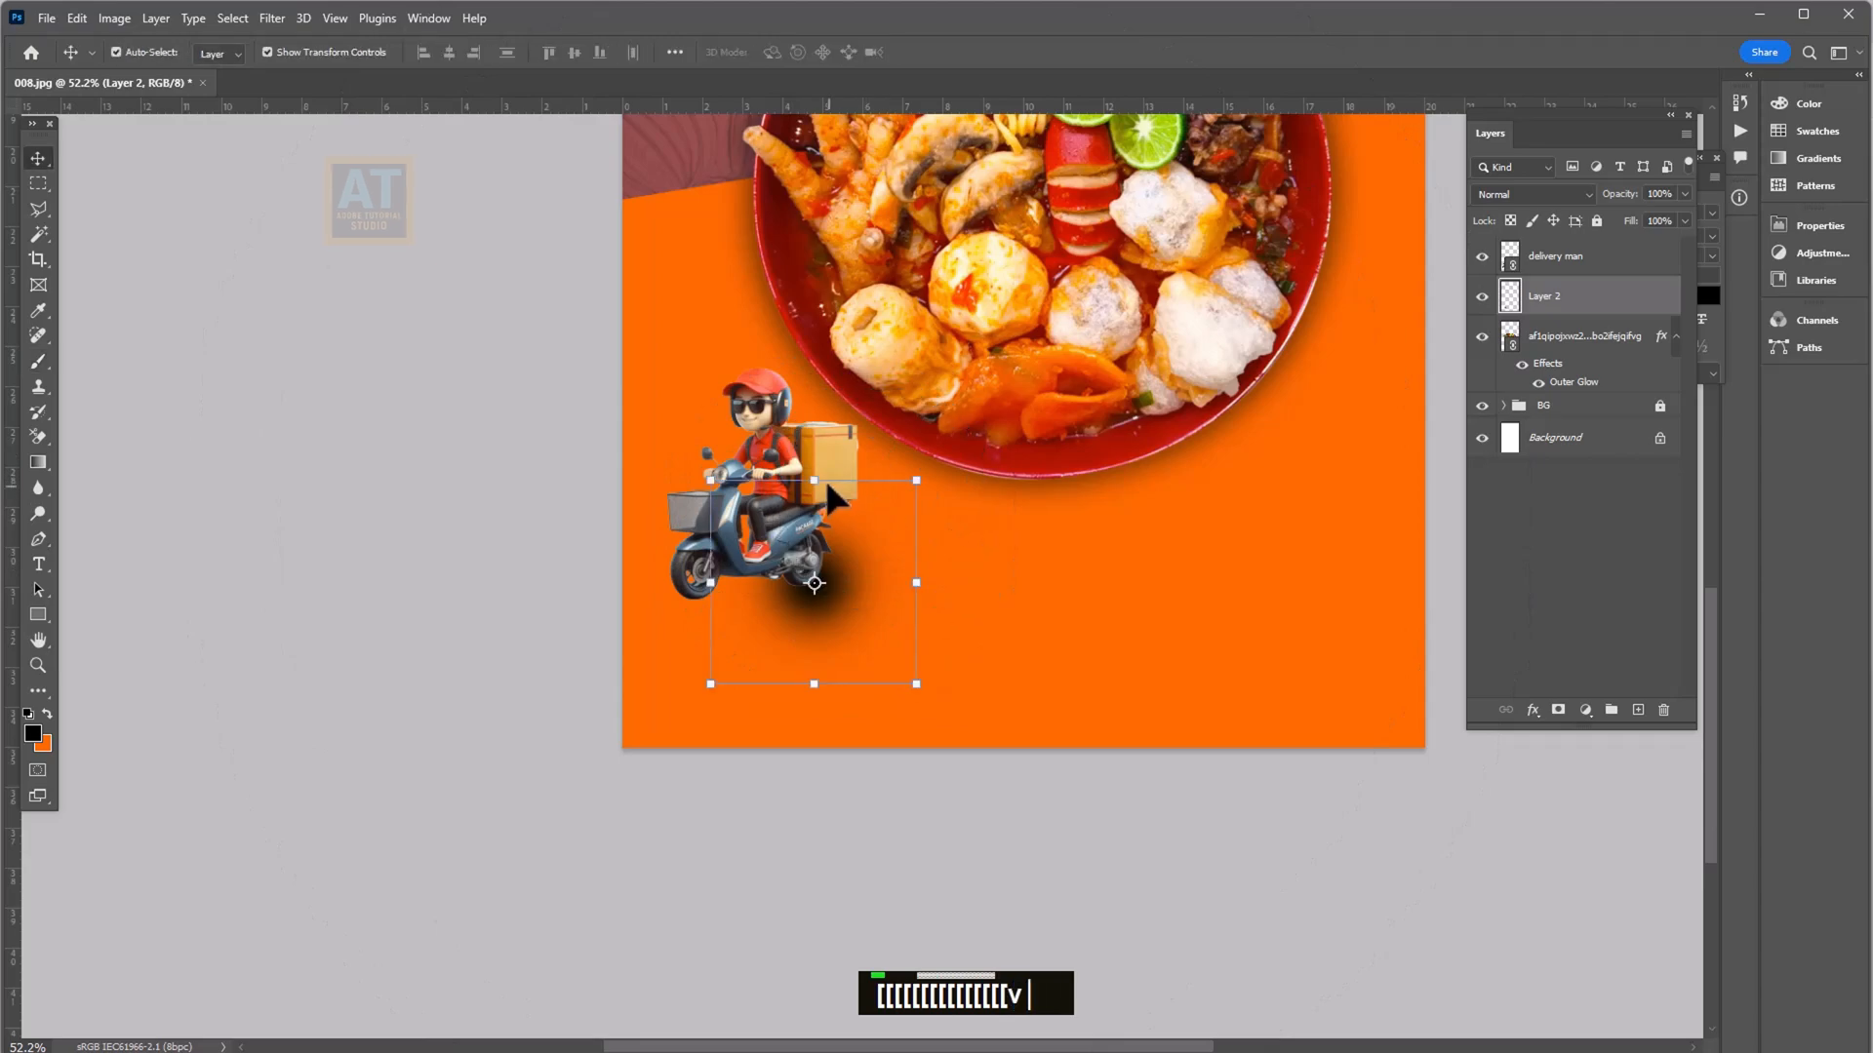
pyautogui.moveTo(811, 477); pyautogui.dragTo(780, 570)
pyautogui.press('Return')
pyautogui.hotkey('ctrl', 't')
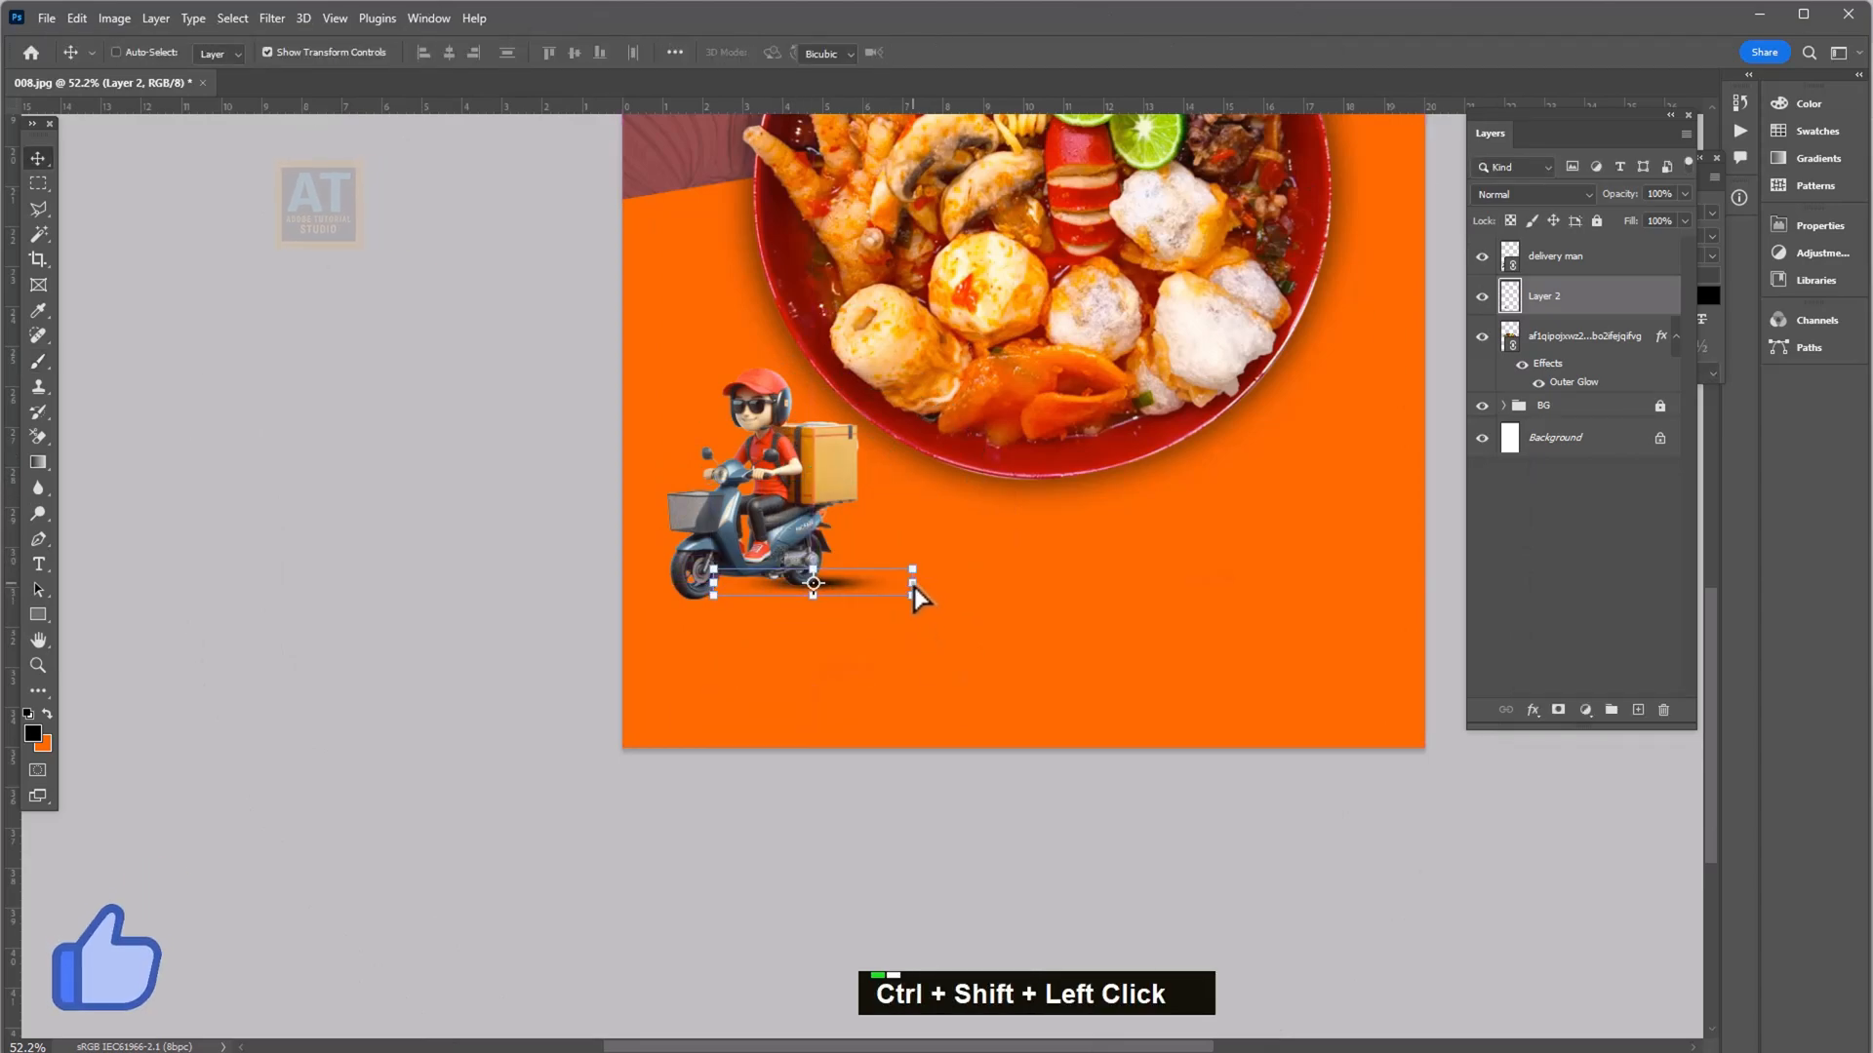
pyautogui.moveTo(915, 587); pyautogui.dragTo(915, 552)
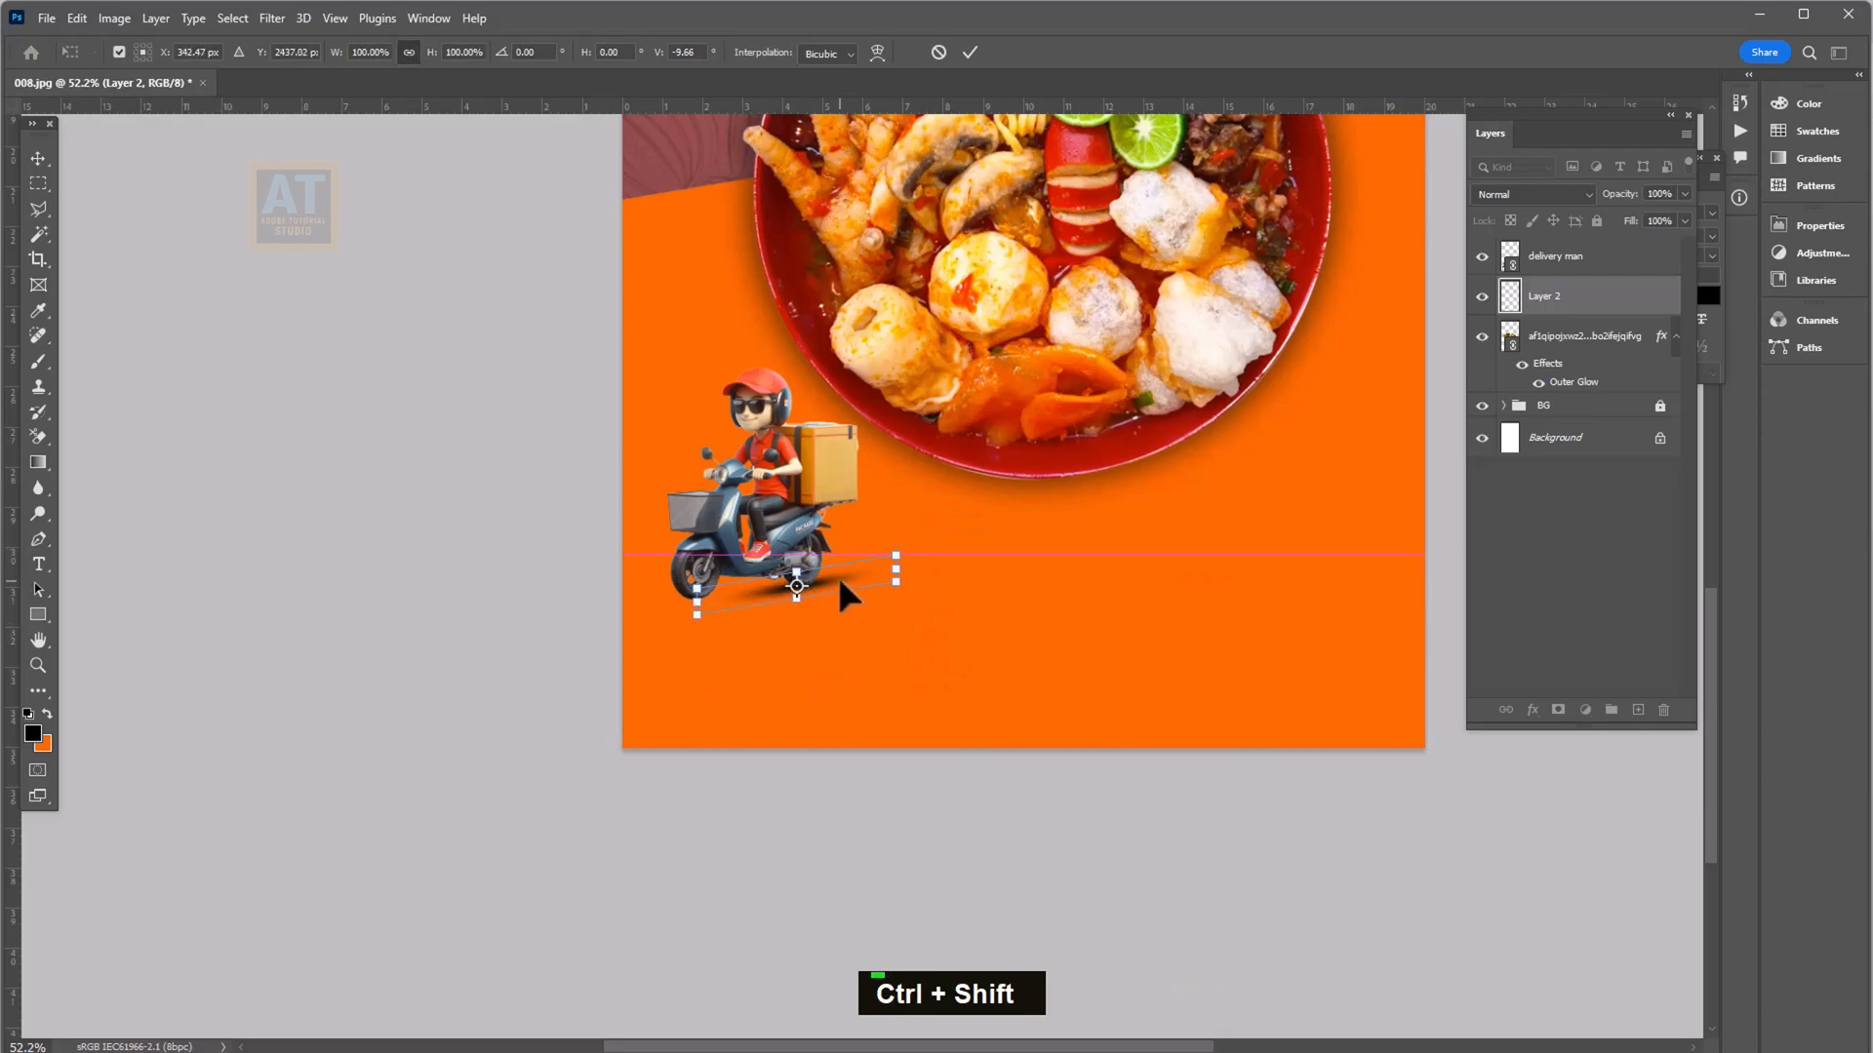
pyautogui.press('Return')
# - Set the shadow layer's blend mode to Multiply and its opacity to 60%
pyautogui.click(1572, 195)
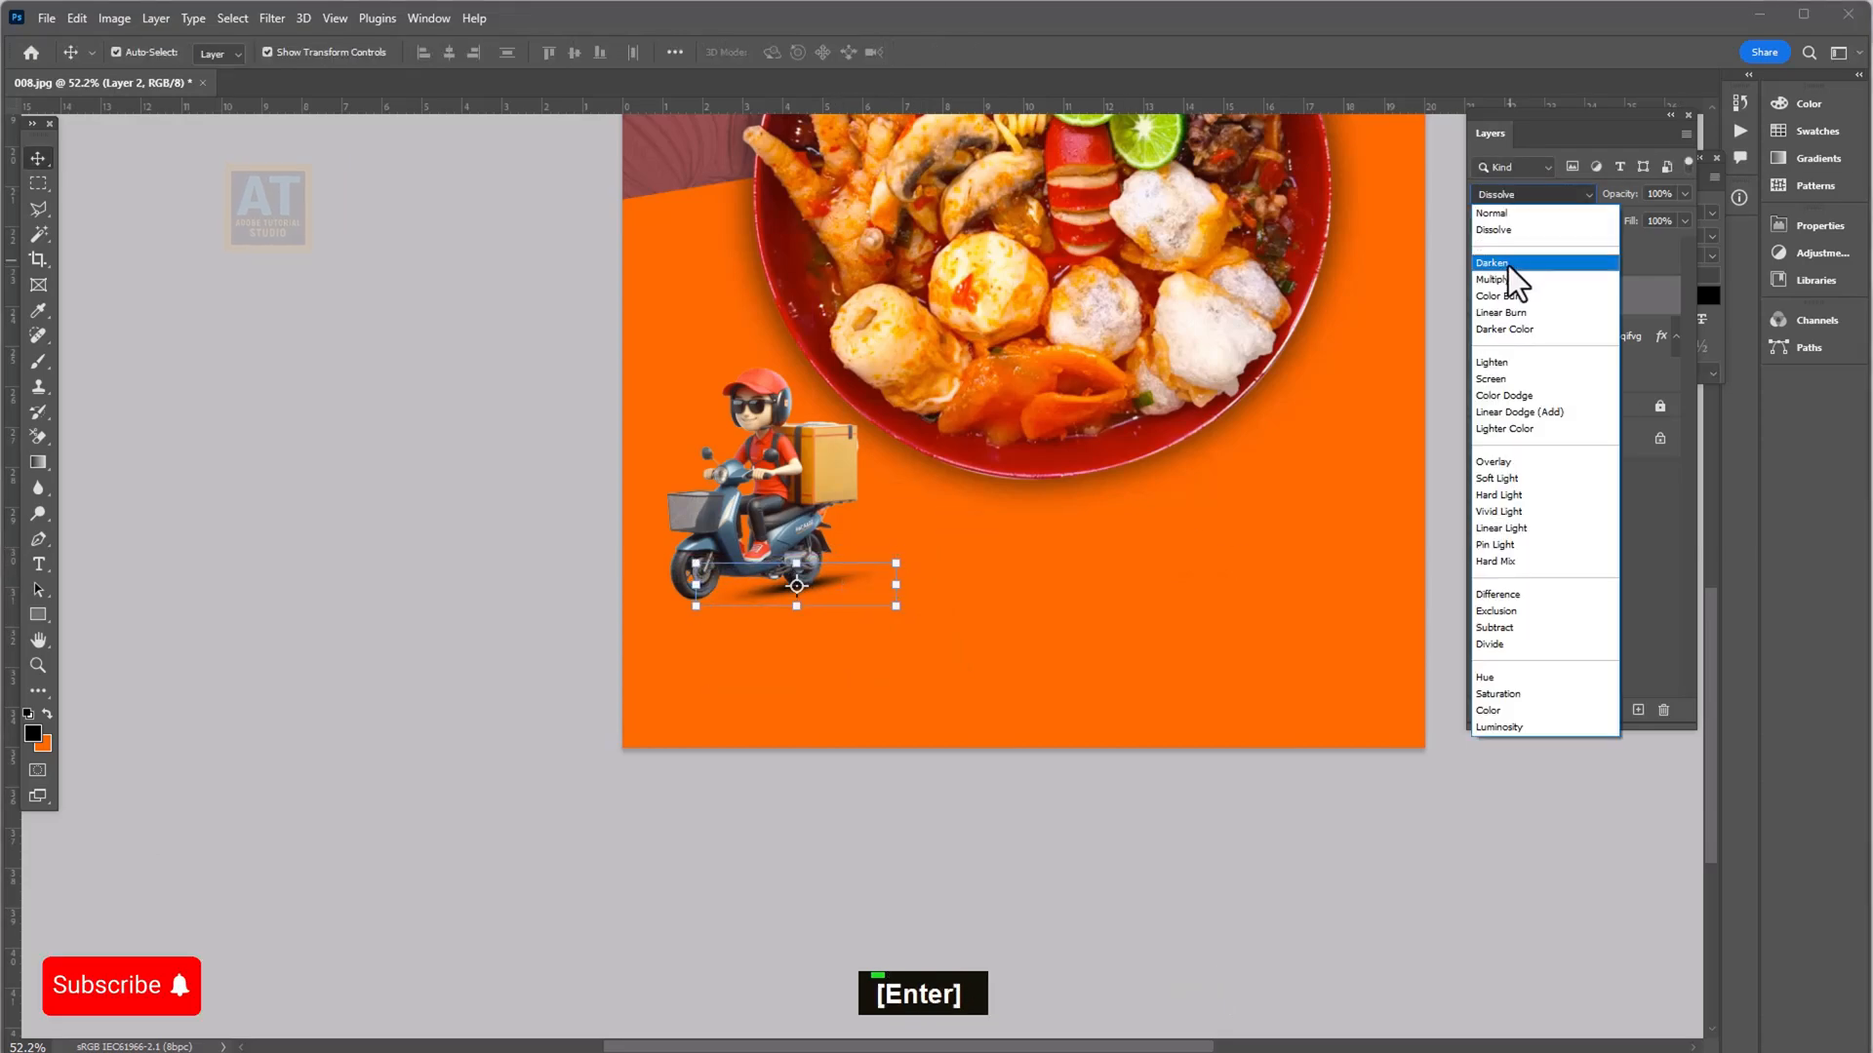
pyautogui.click(1508, 265)
pyautogui.click(1684, 193)
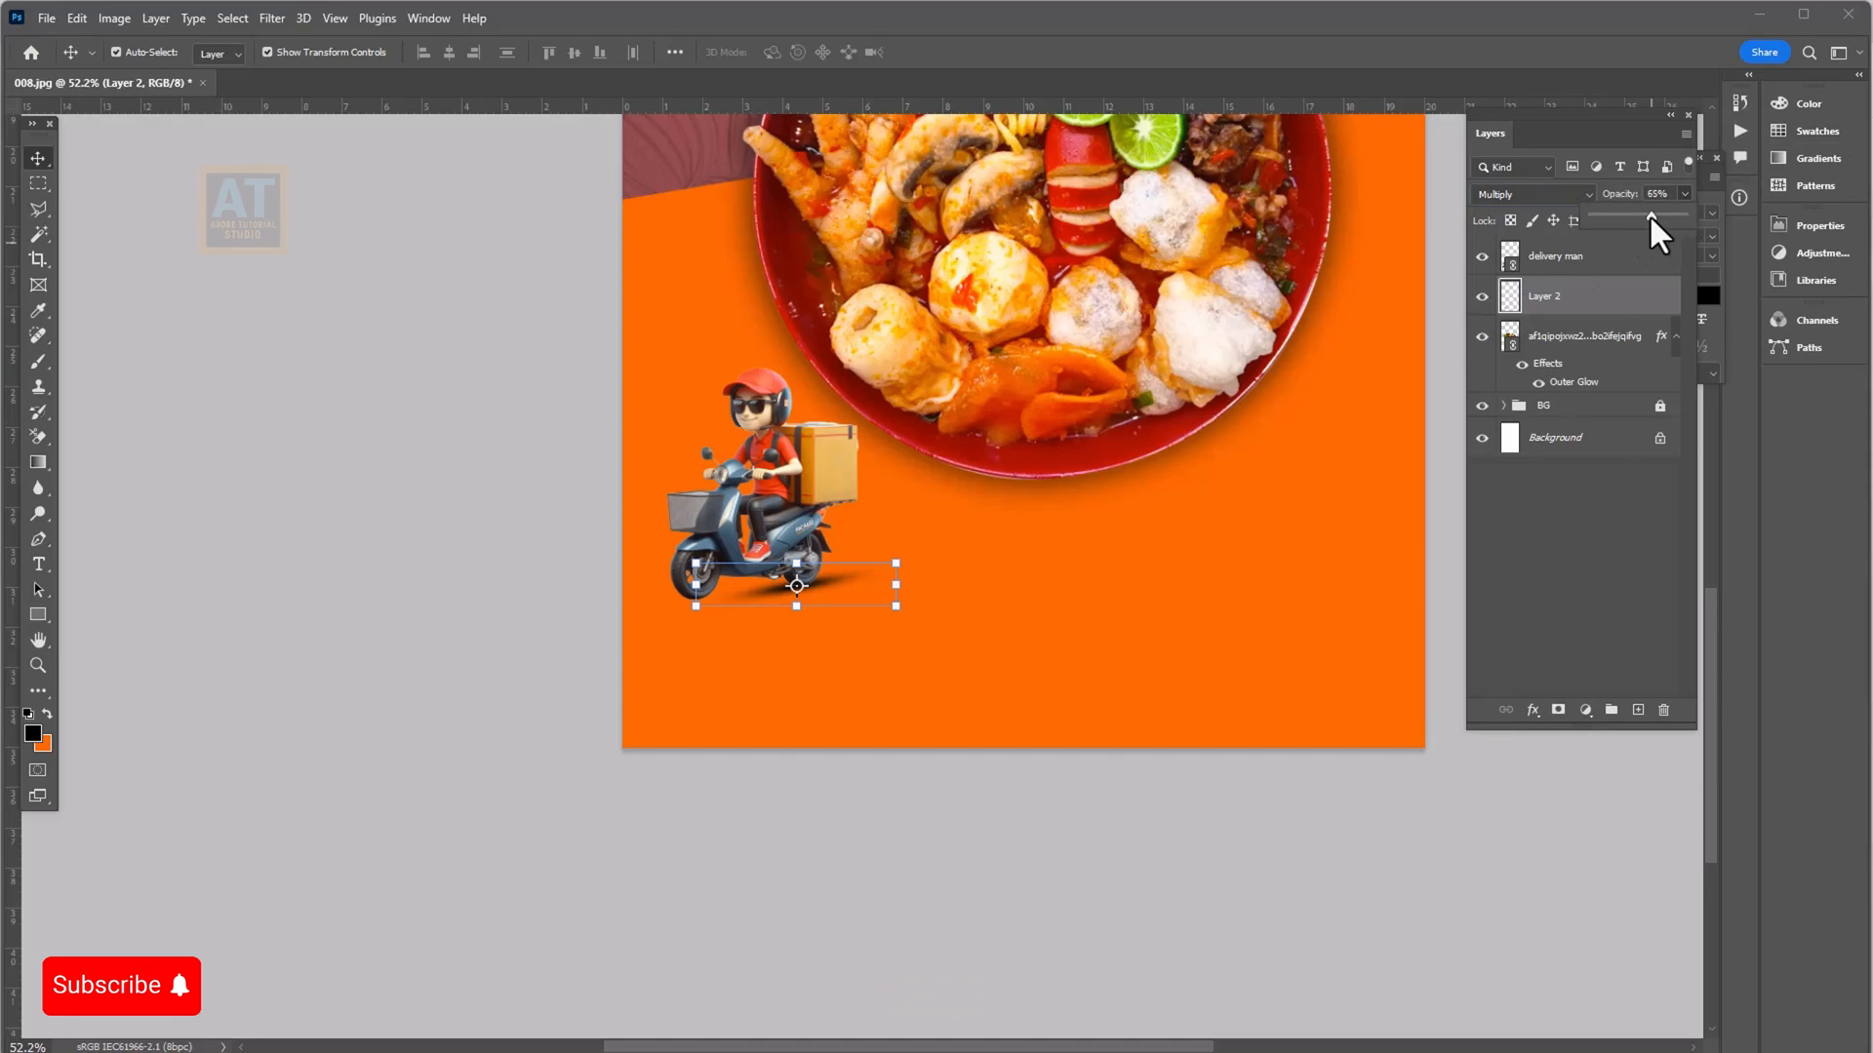
pyautogui.moveTo(1648, 214); pyautogui.dragTo(1643, 214)
# - Duplicate the shadow layer and move the copy under the scooter's front wheel
pyautogui.scroll(3, 837, 673)
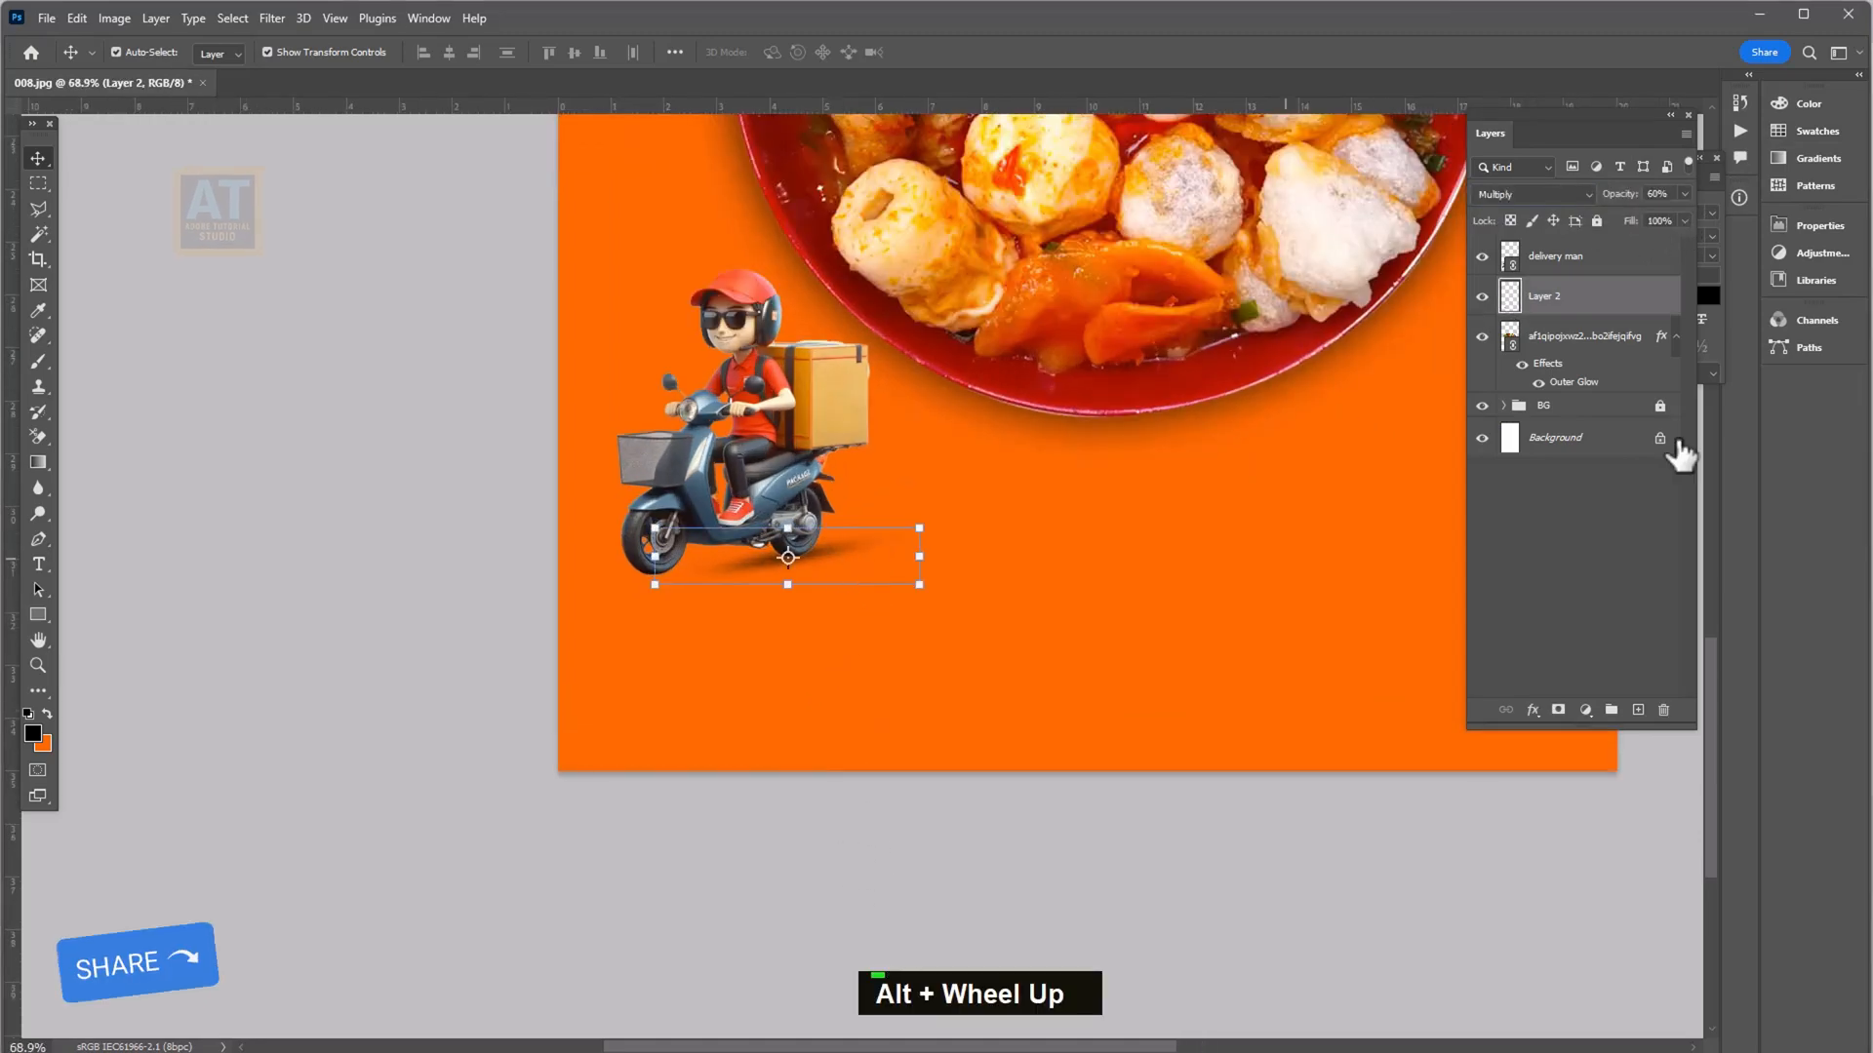
pyautogui.moveTo(1541, 300); pyautogui.dragTo(1637, 709)
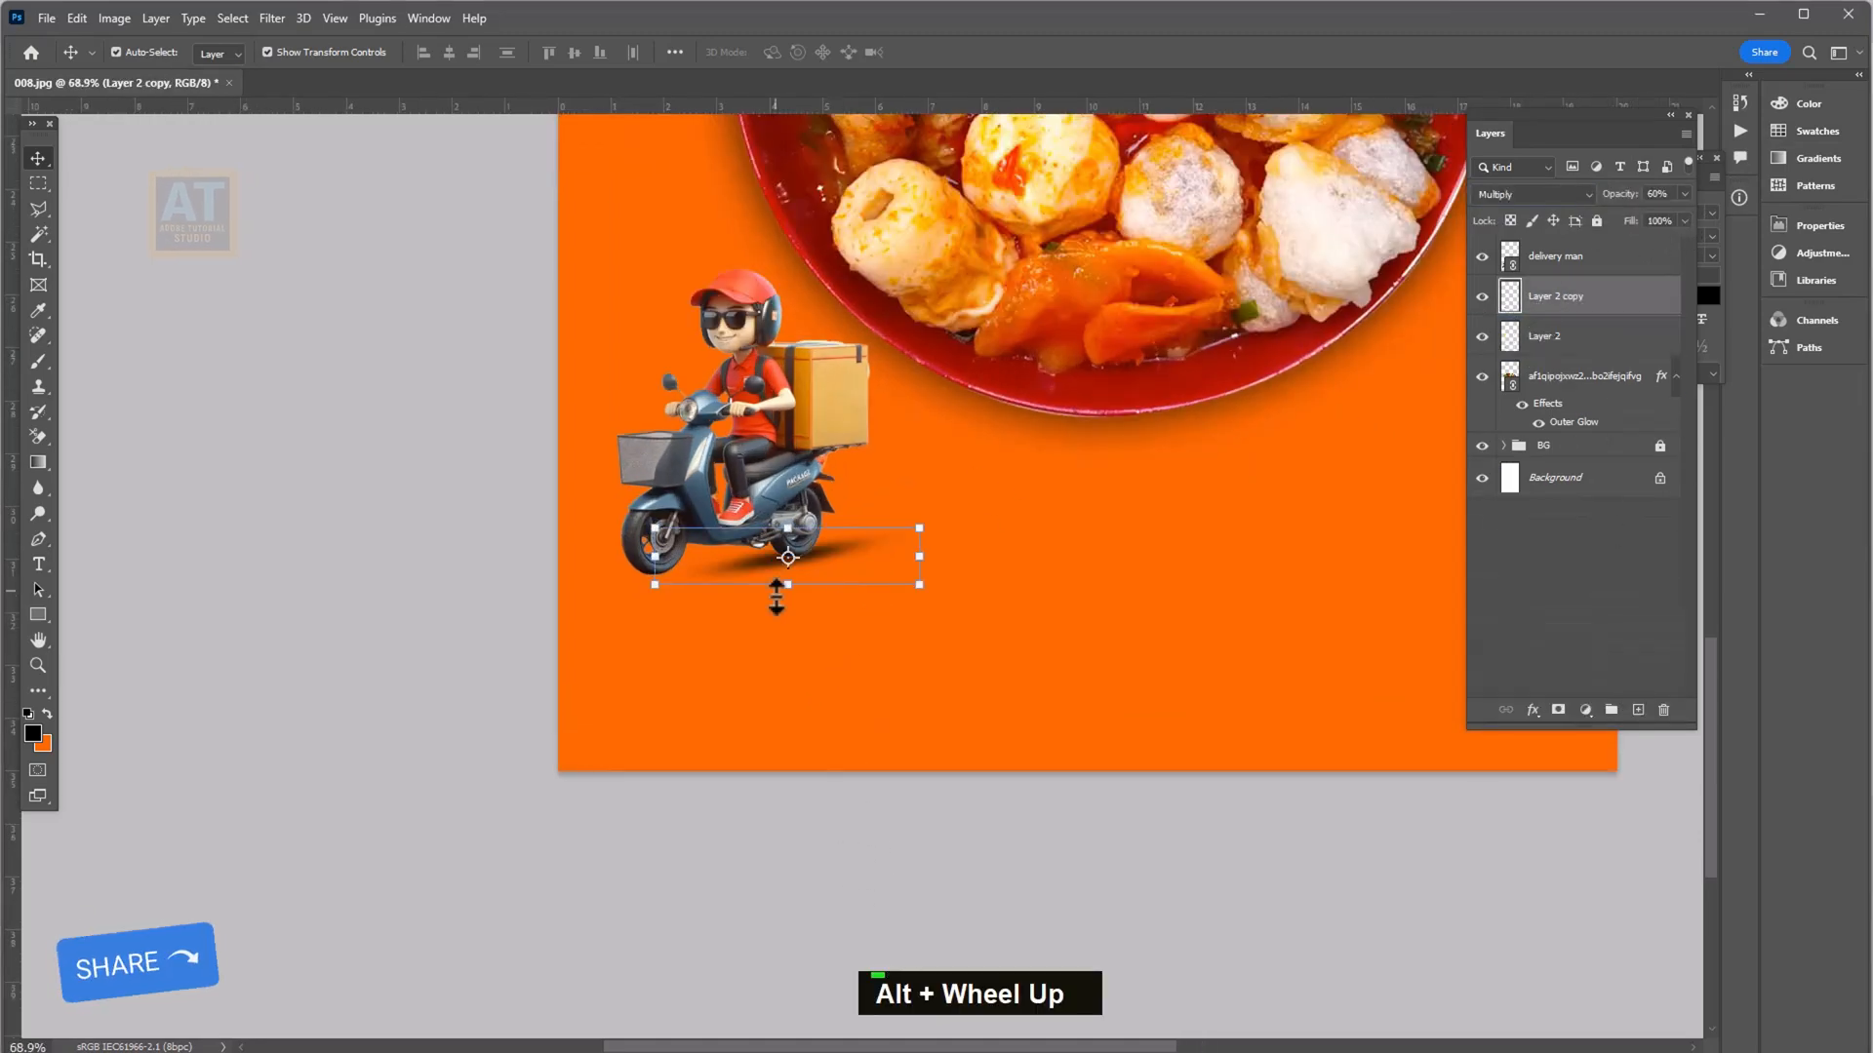
pyautogui.moveTo(839, 534); pyautogui.dragTo(699, 564)
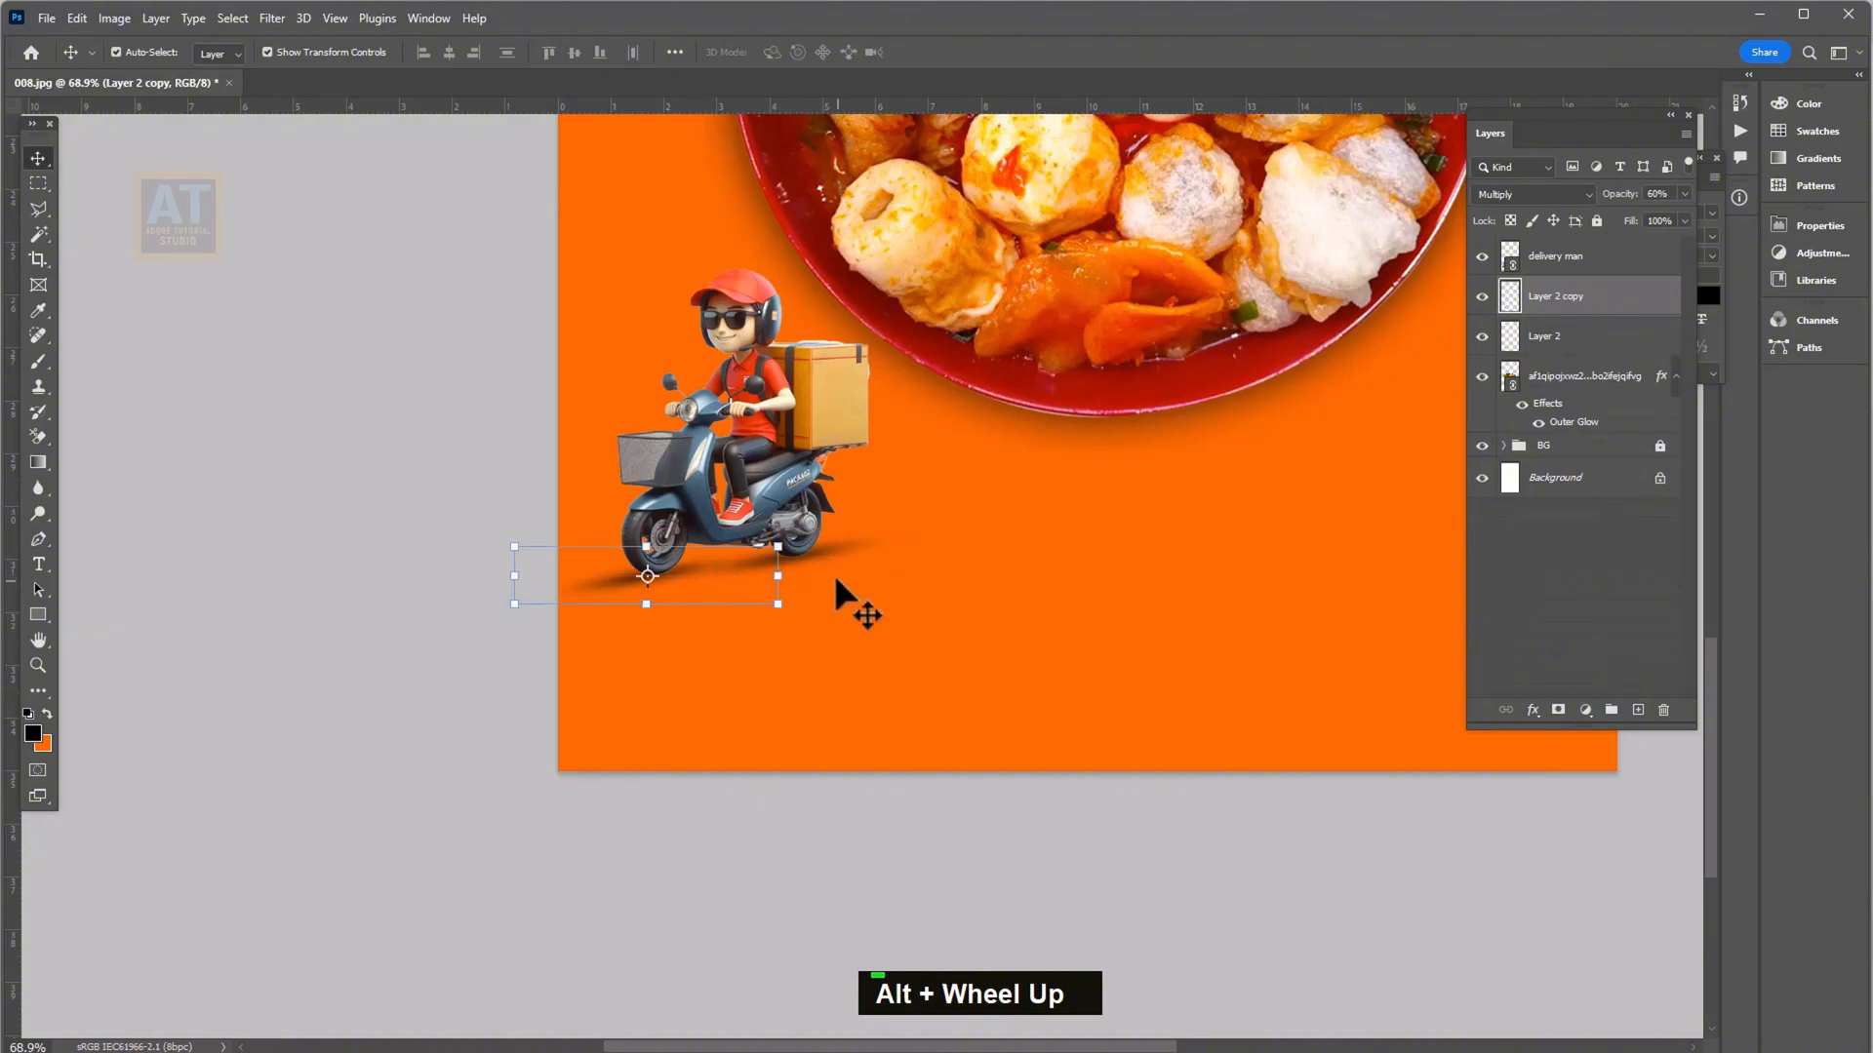
# - Shift the delivery man and both shadow layers slightly to the right together, and group them
pyautogui.scroll(-4, 834, 575)
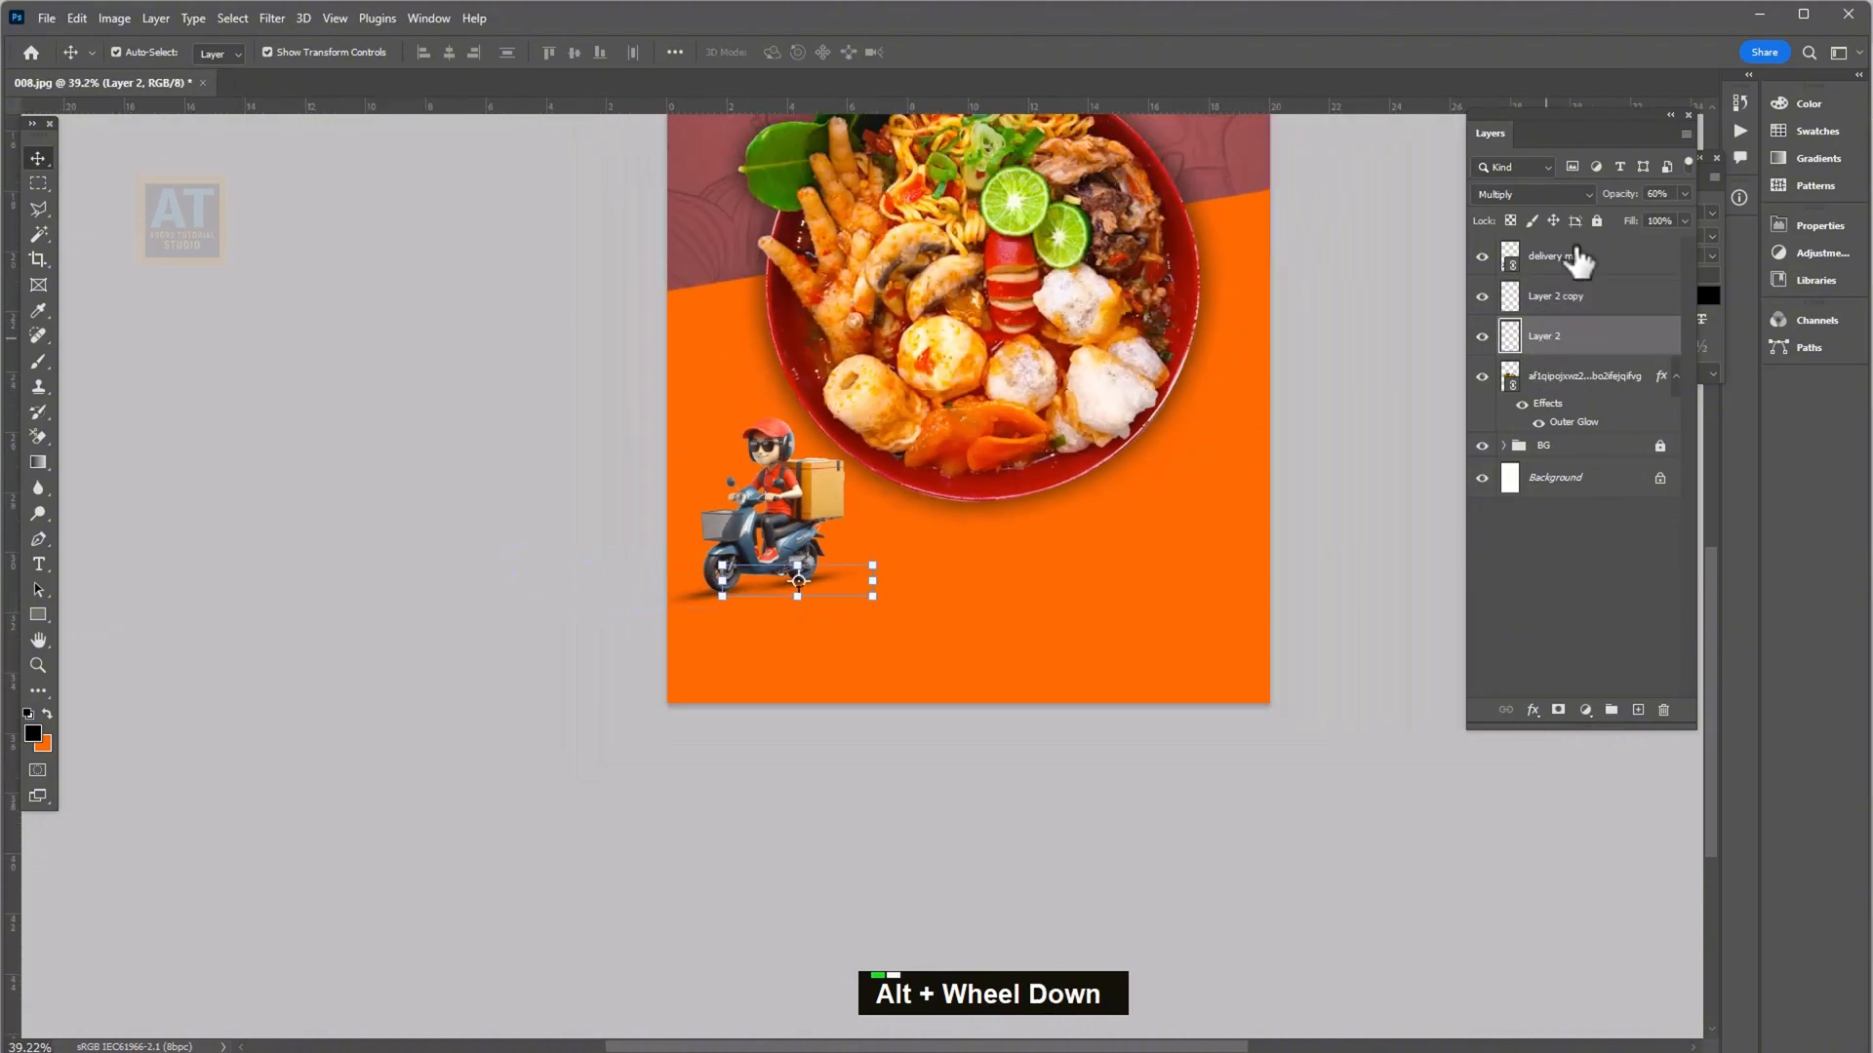
pyautogui.keyDown('shift'); pyautogui.click(1577, 258); pyautogui.keyUp('shift')
pyautogui.scroll(1, 833, 611)
pyautogui.moveTo(829, 488); pyautogui.dragTo(850, 463)
pyautogui.moveTo(1032, 461); pyautogui.dragTo(997, 525)
pyautogui.hotkey('ctrl', 'g')
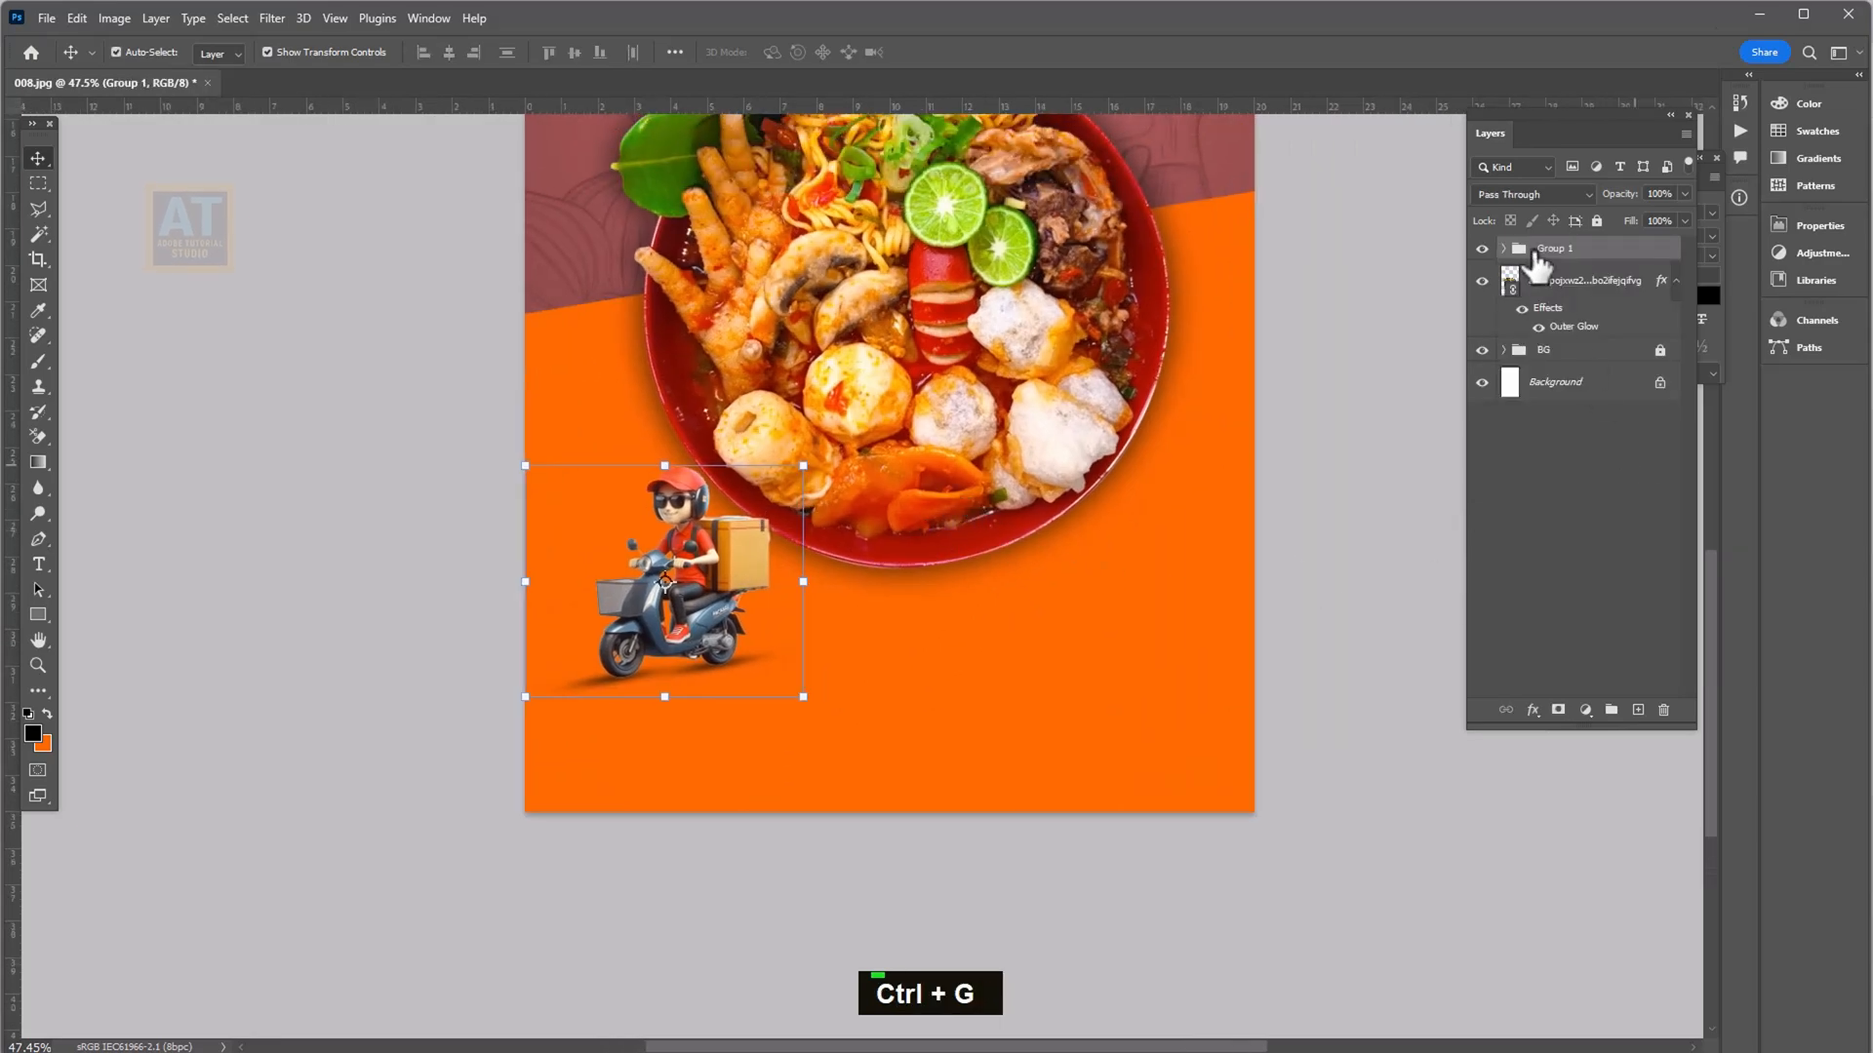
# - Rename the delivery man group to Delivery
pyautogui.doubleClick(1555, 249)
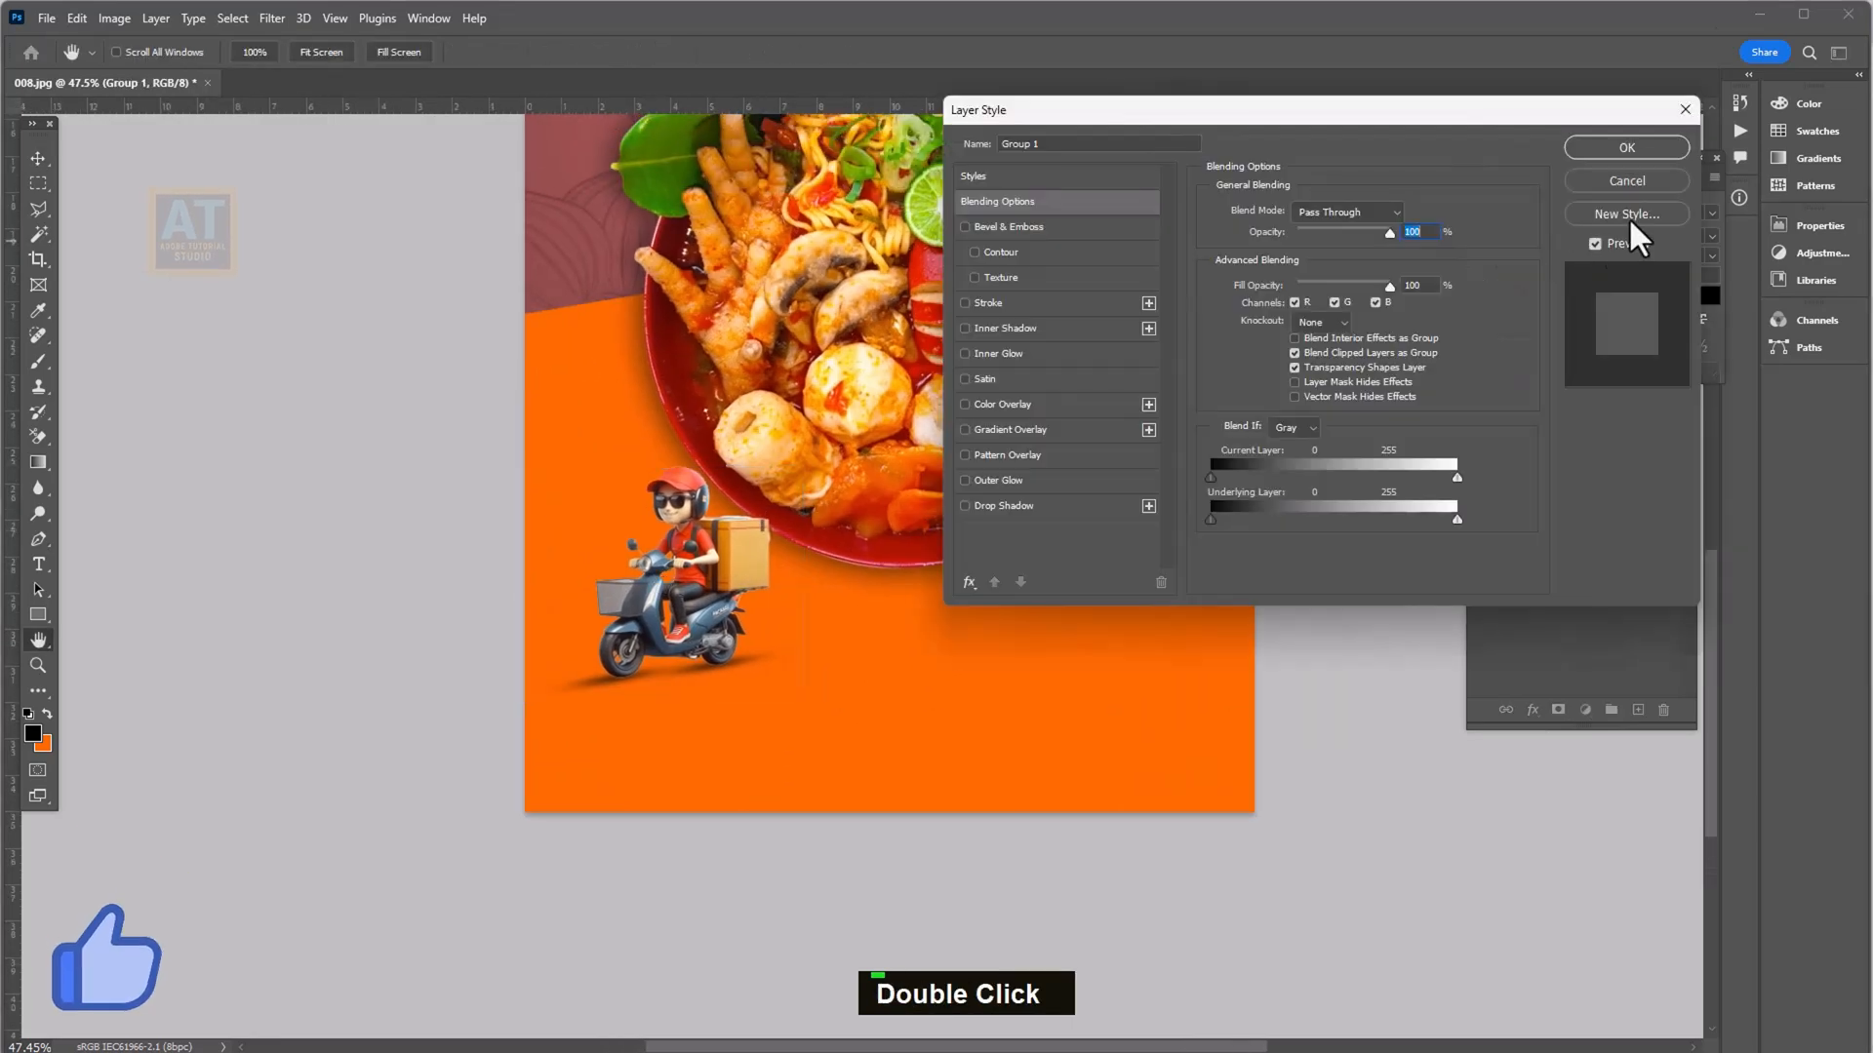
pyautogui.press('Escape')
pyautogui.doubleClick(1549, 249)
pyautogui.write('D')
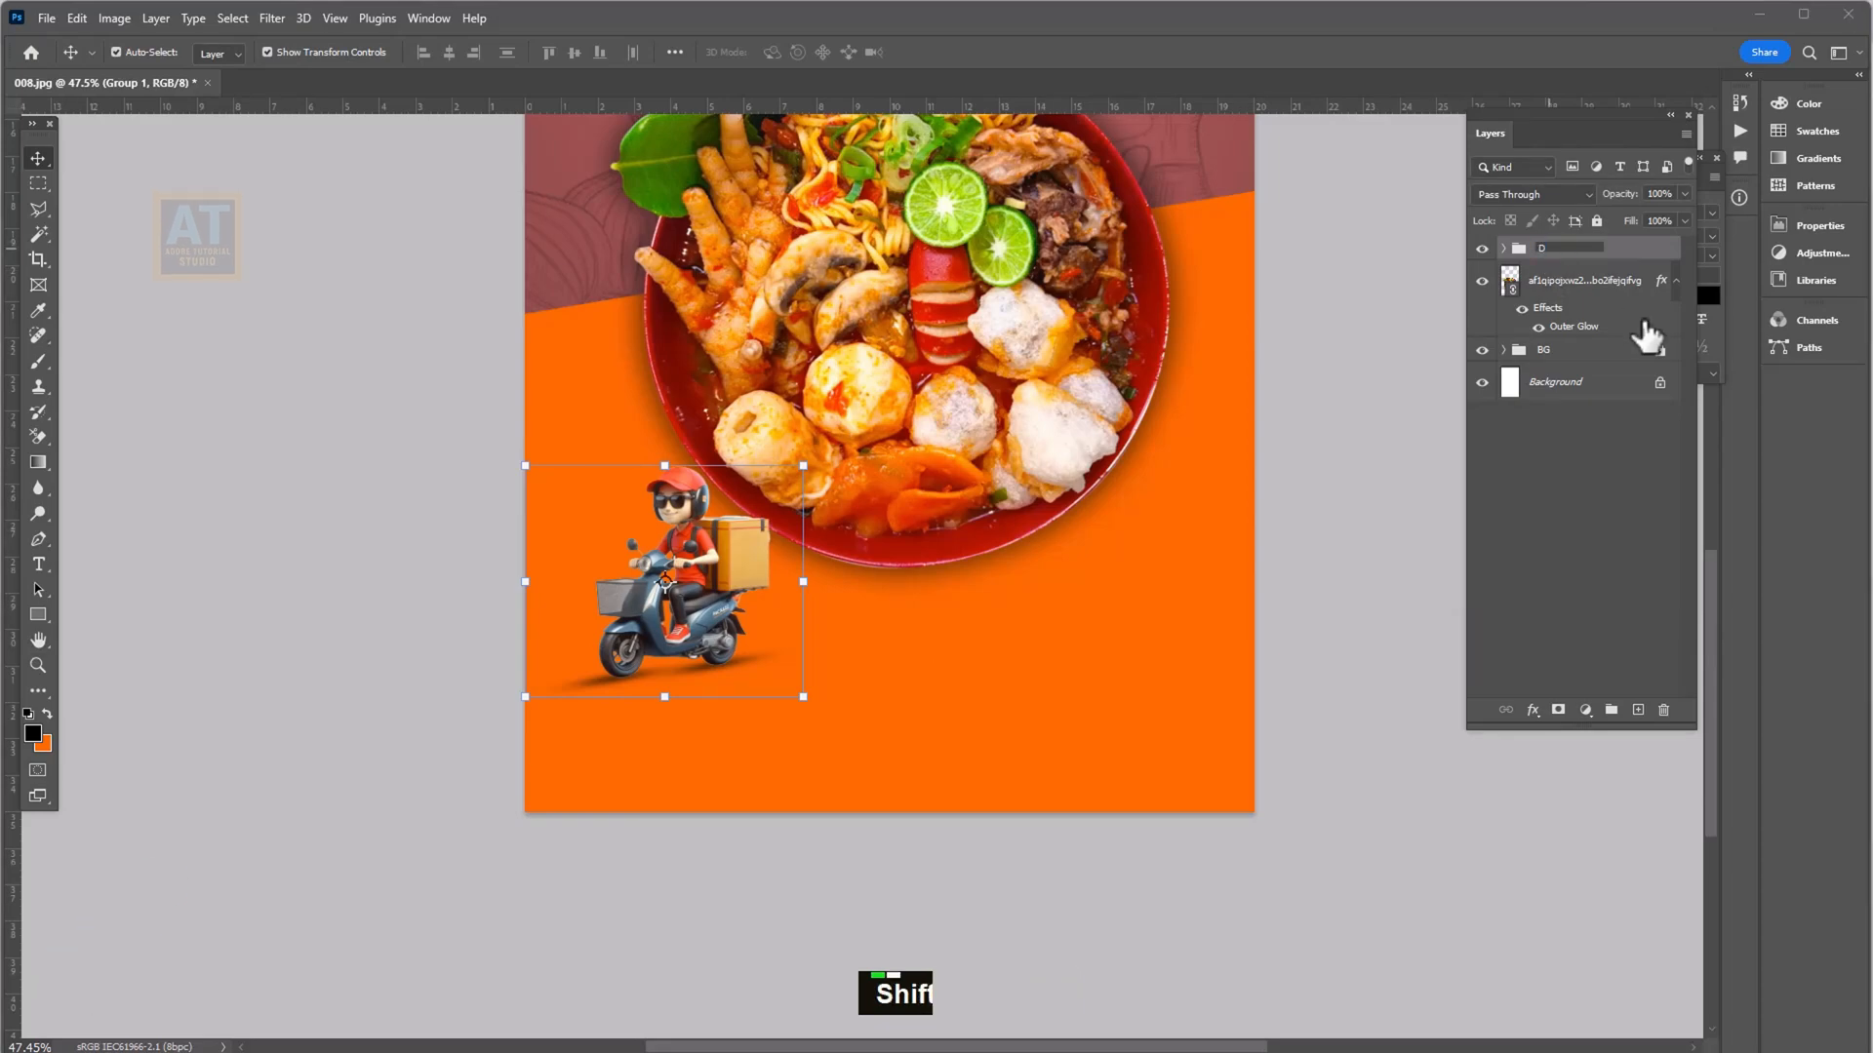
pyautogui.write('el')
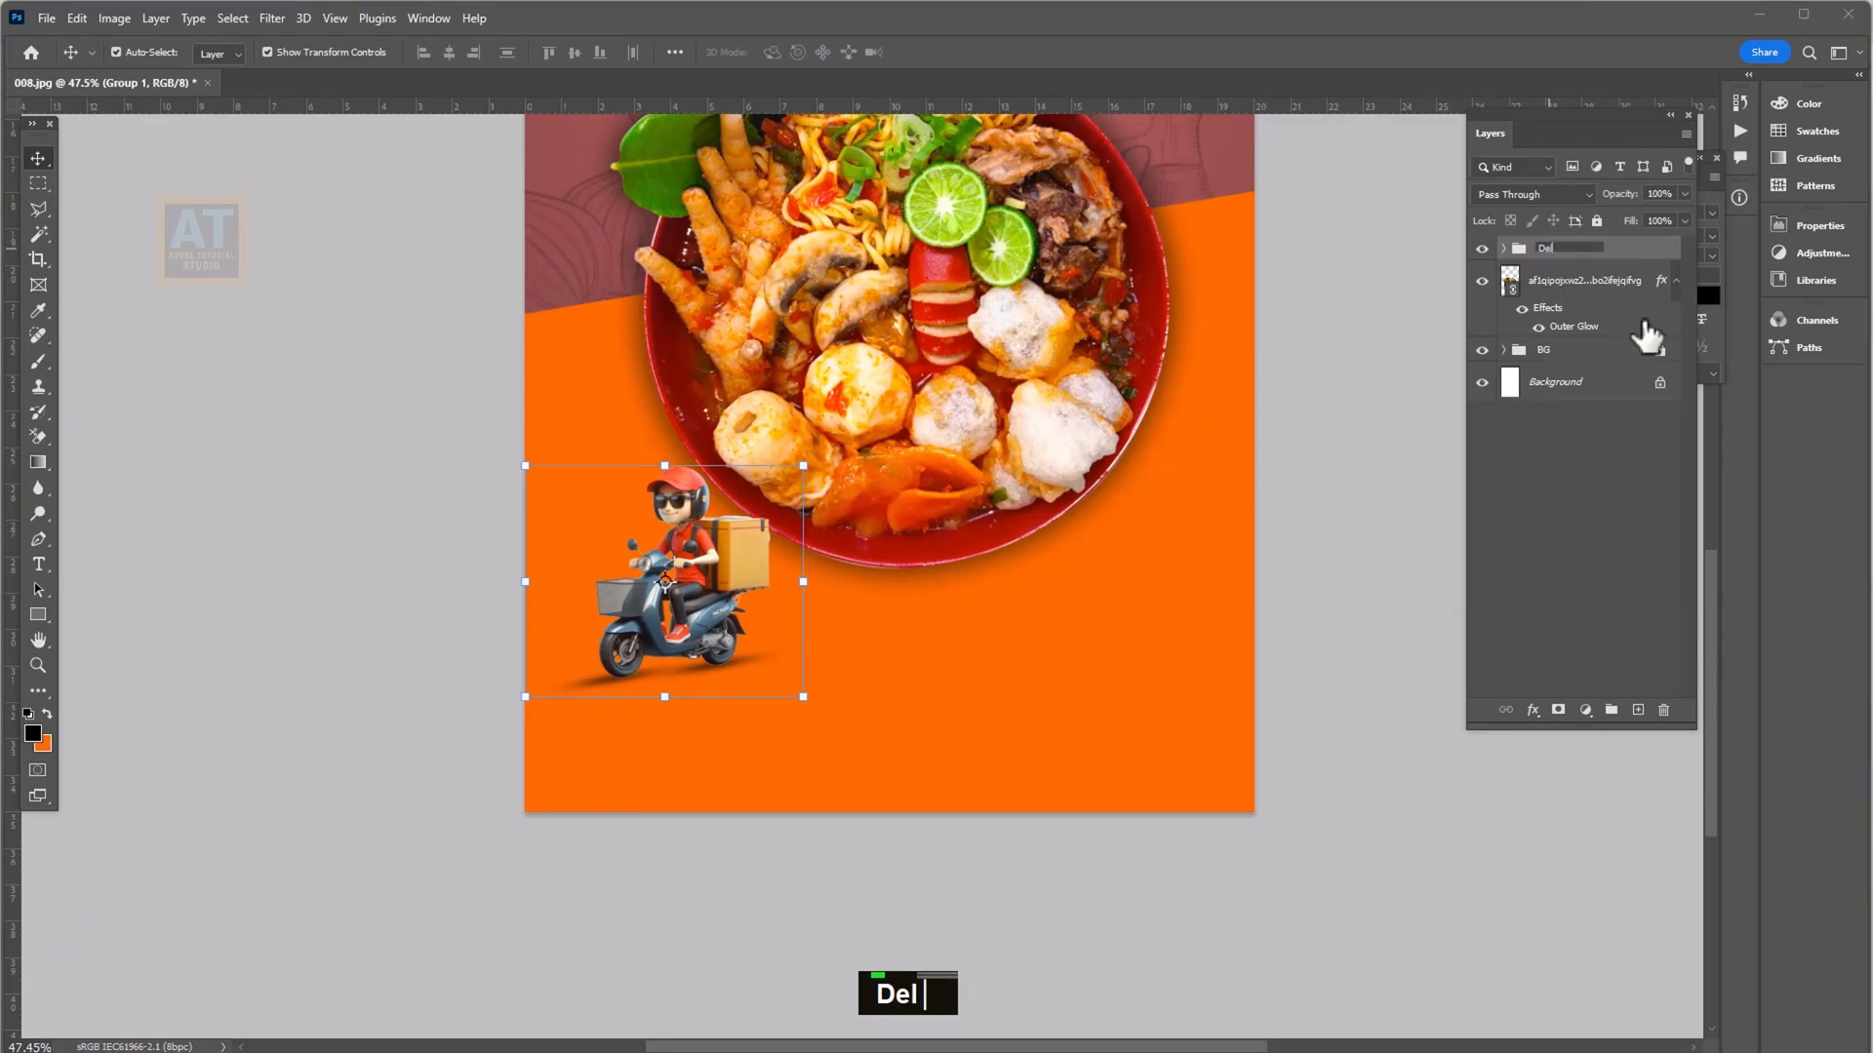
pyautogui.write('ivery')
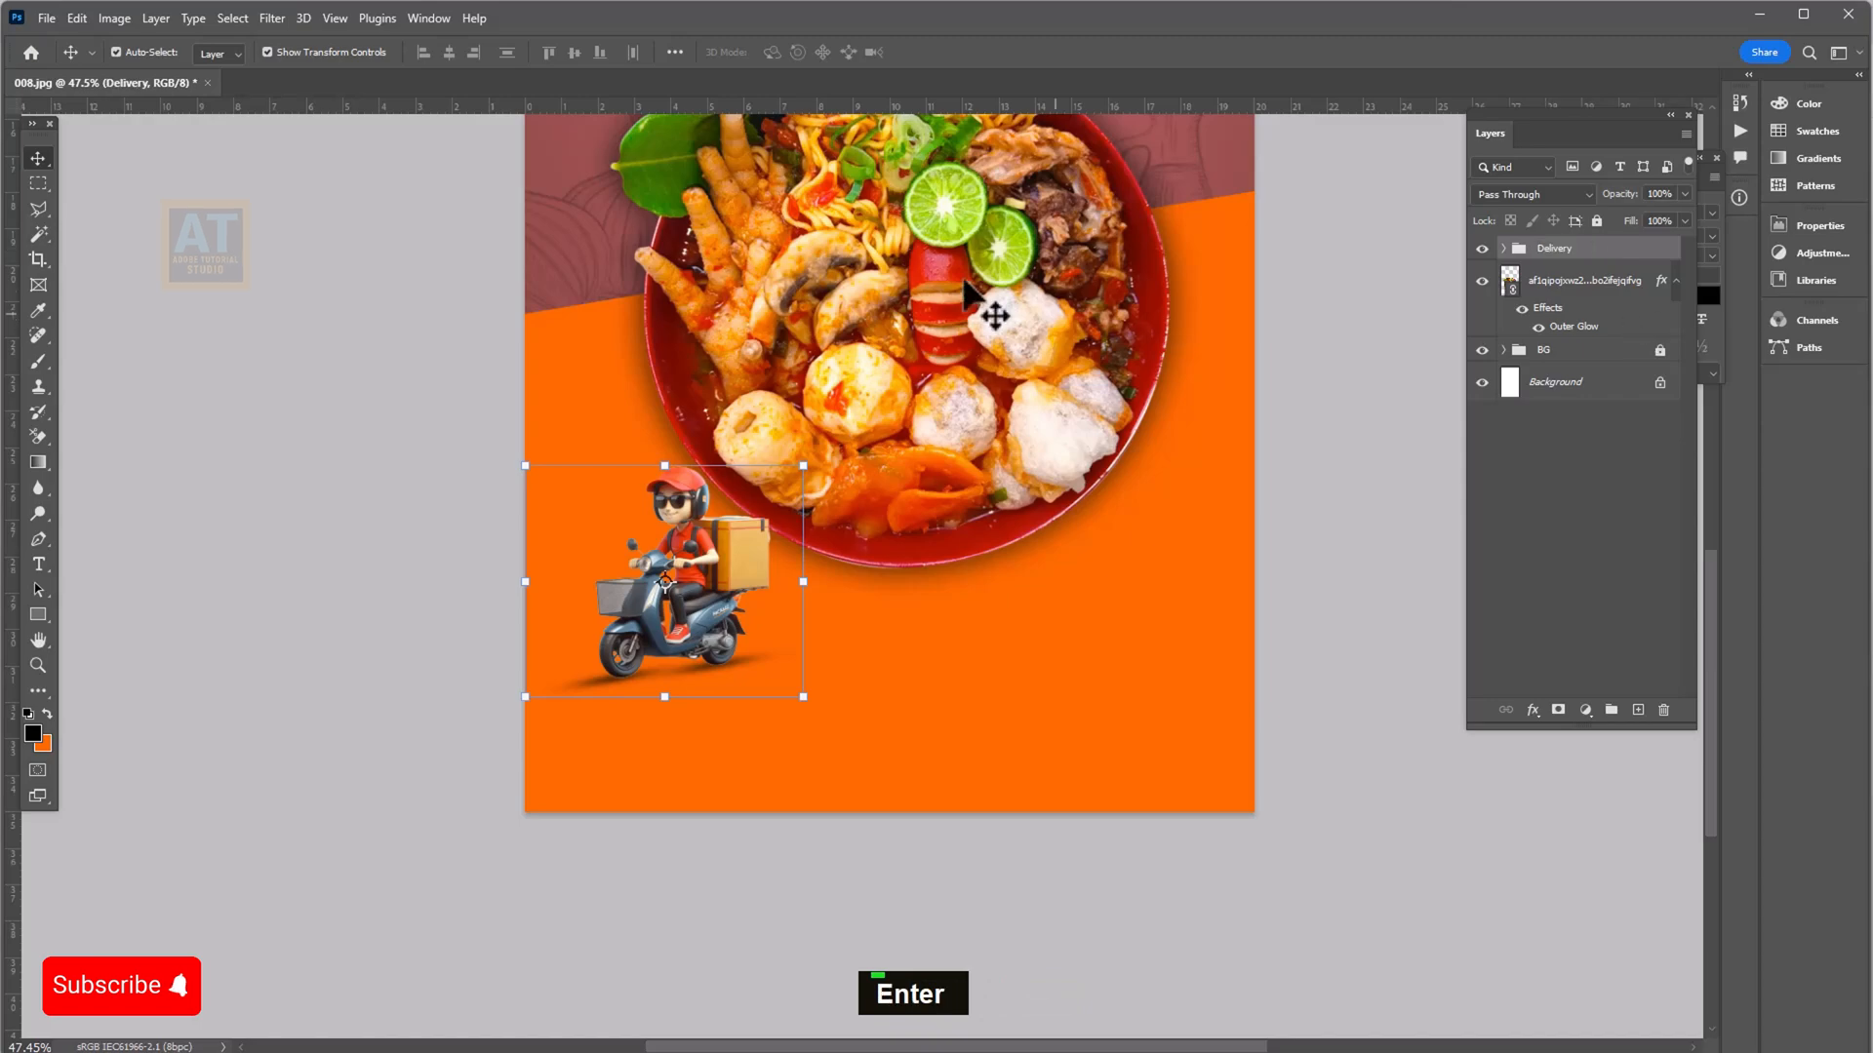
# - Add the two-line text "Seblak Kodjo" in the upper part of the poster, with the Kodjo line at 90 px
pyautogui.moveTo(728, 585); pyautogui.dragTo(718, 841)
pyautogui.keyDown('alt'); pyautogui.scroll(-4, 828, 648); pyautogui.keyUp('alt')
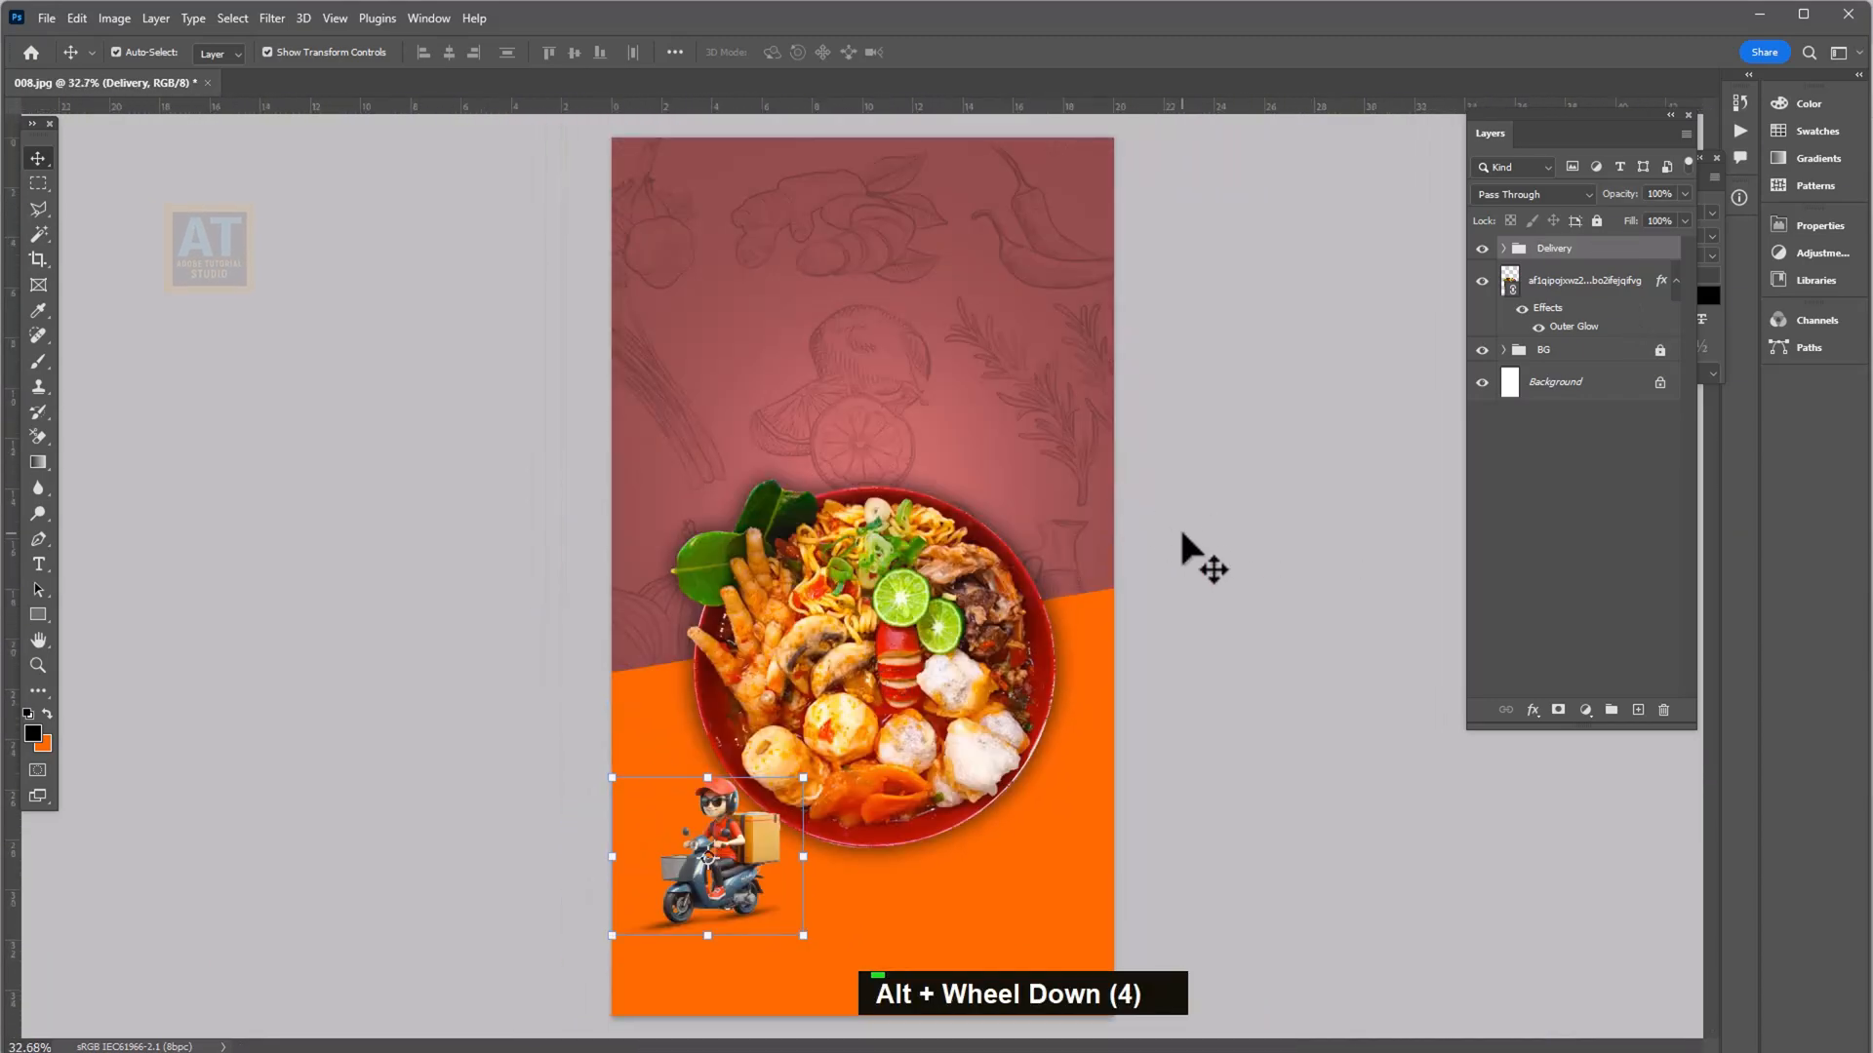
pyautogui.click(38, 564)
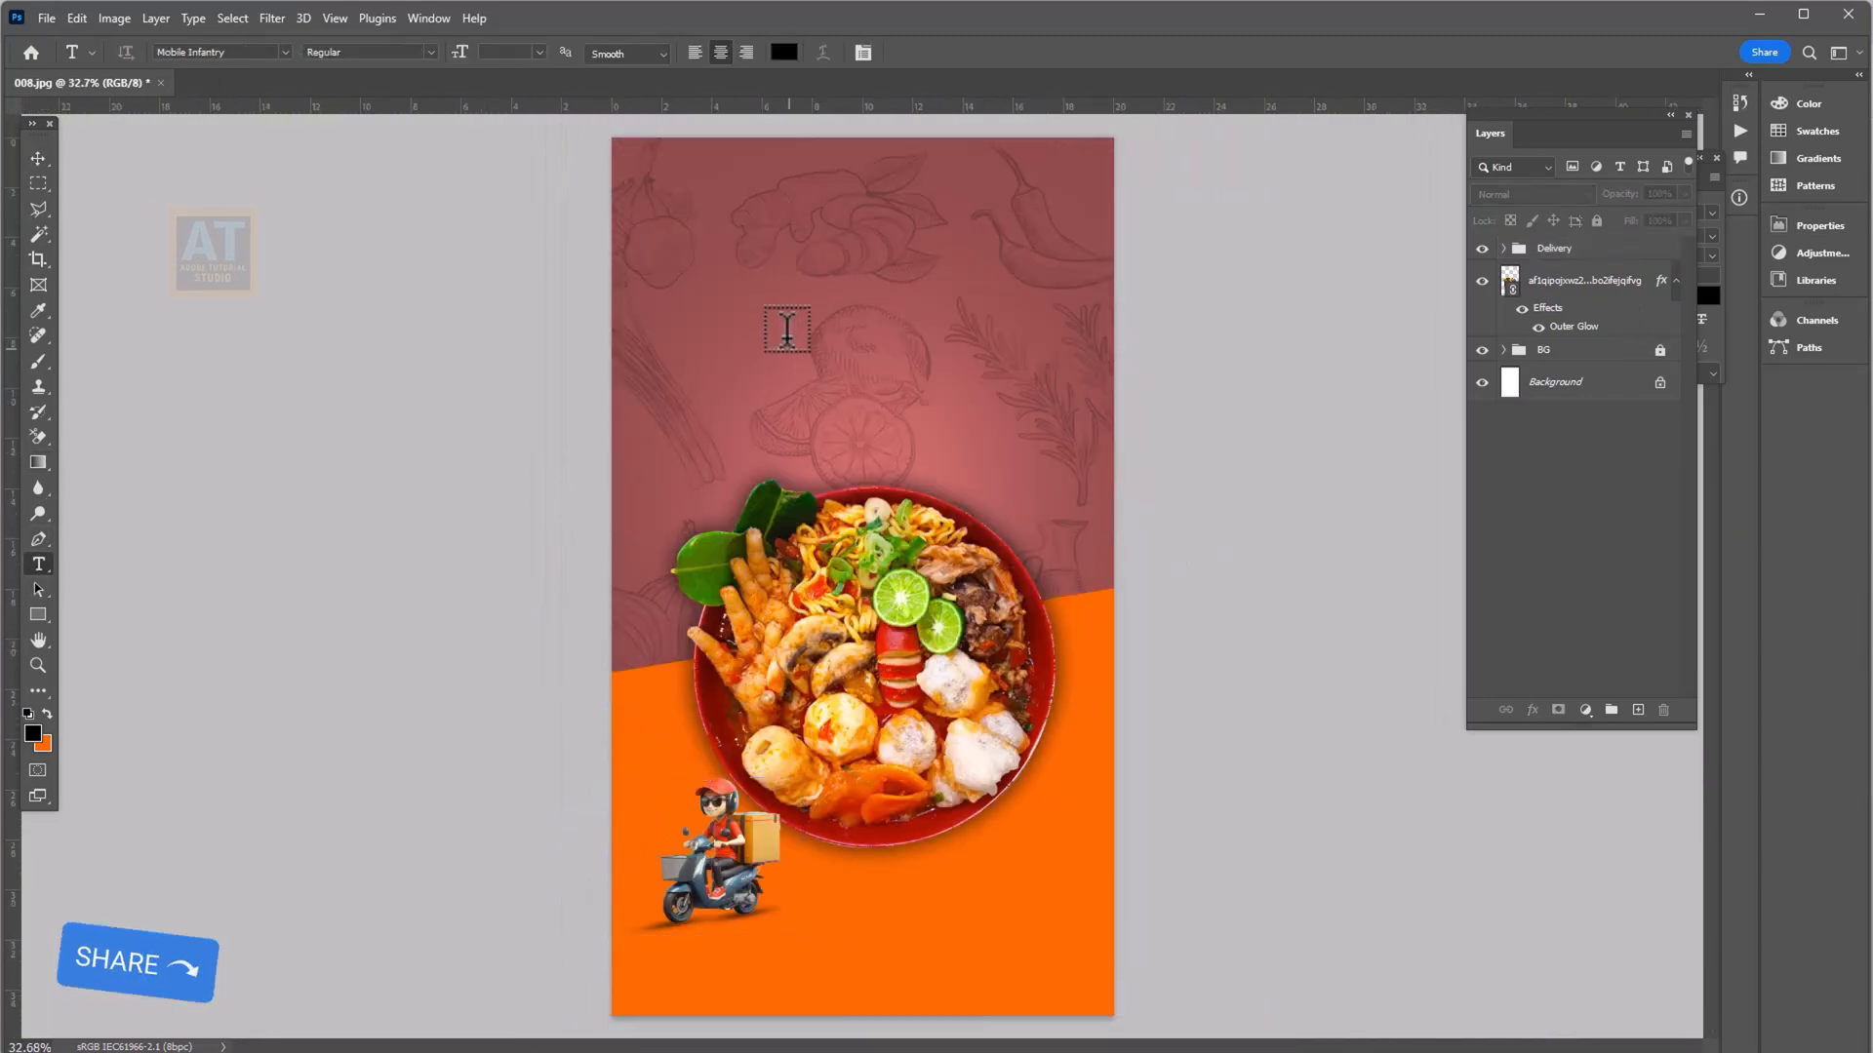
pyautogui.click(739, 330)
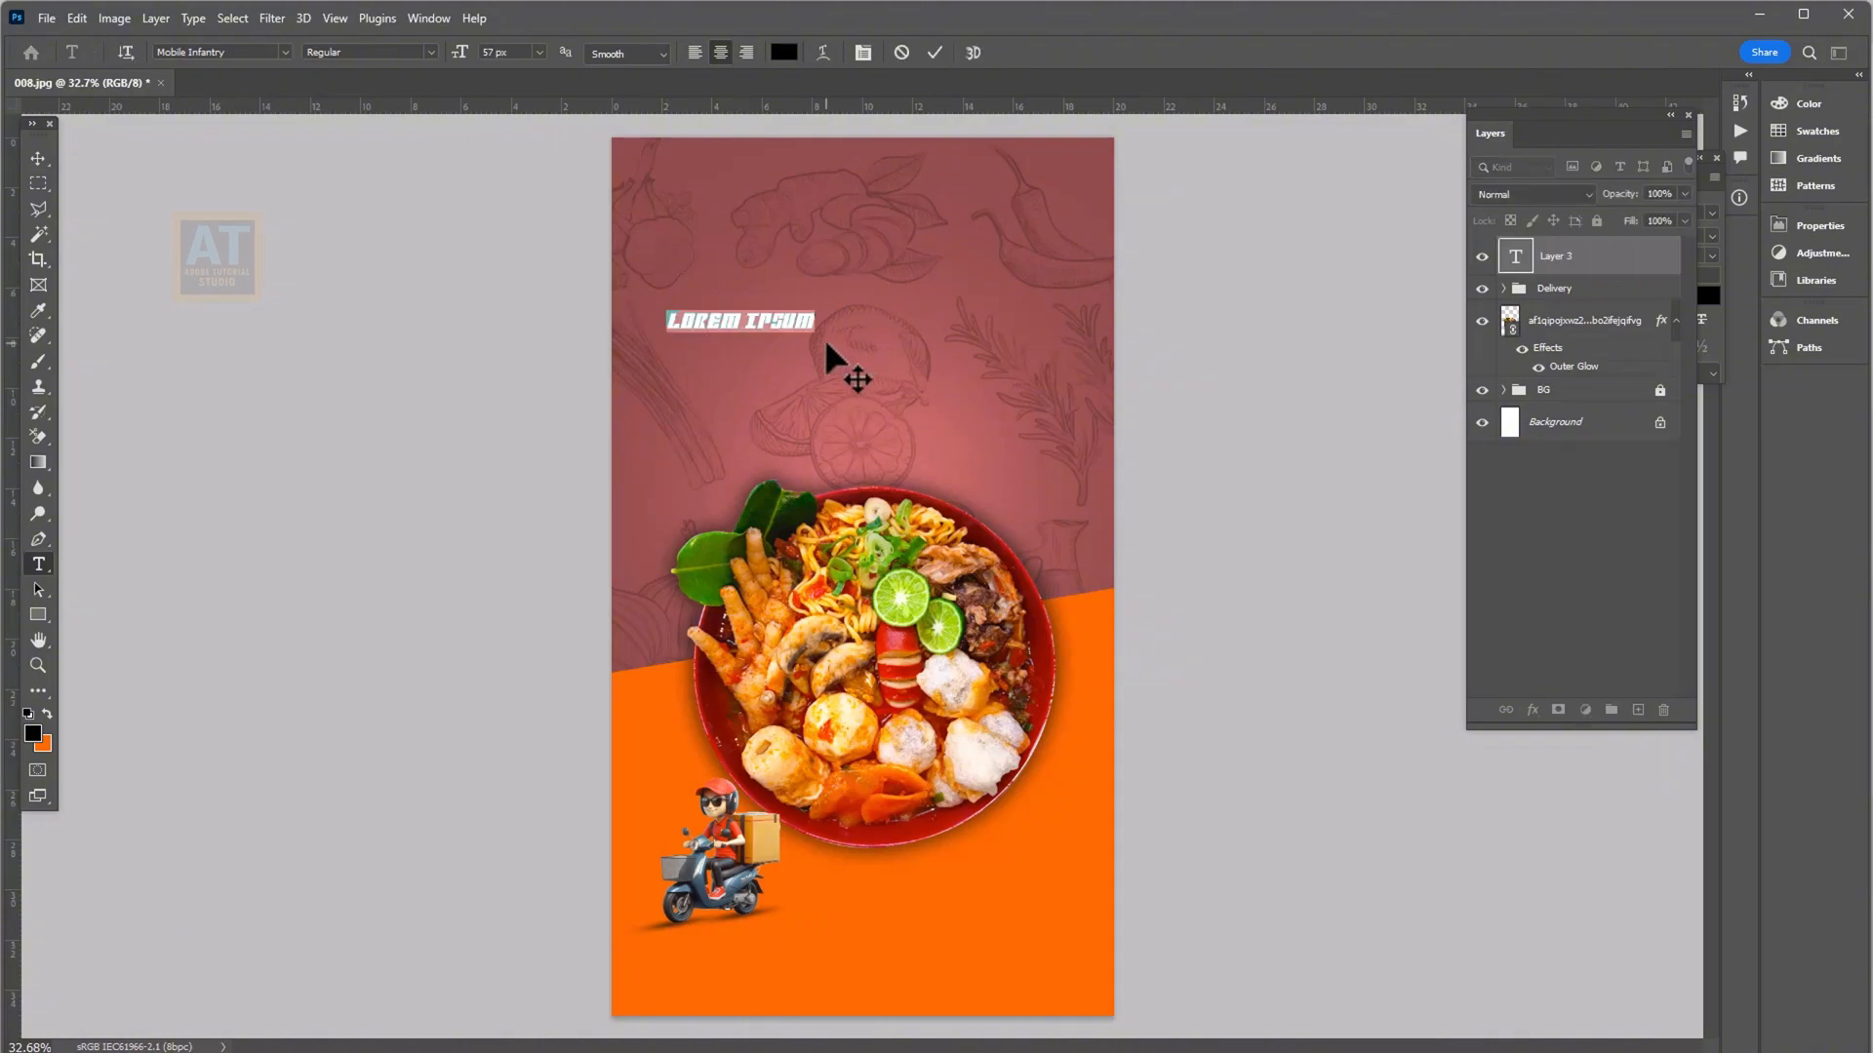
pyautogui.hotkey('ctrl', 'a')
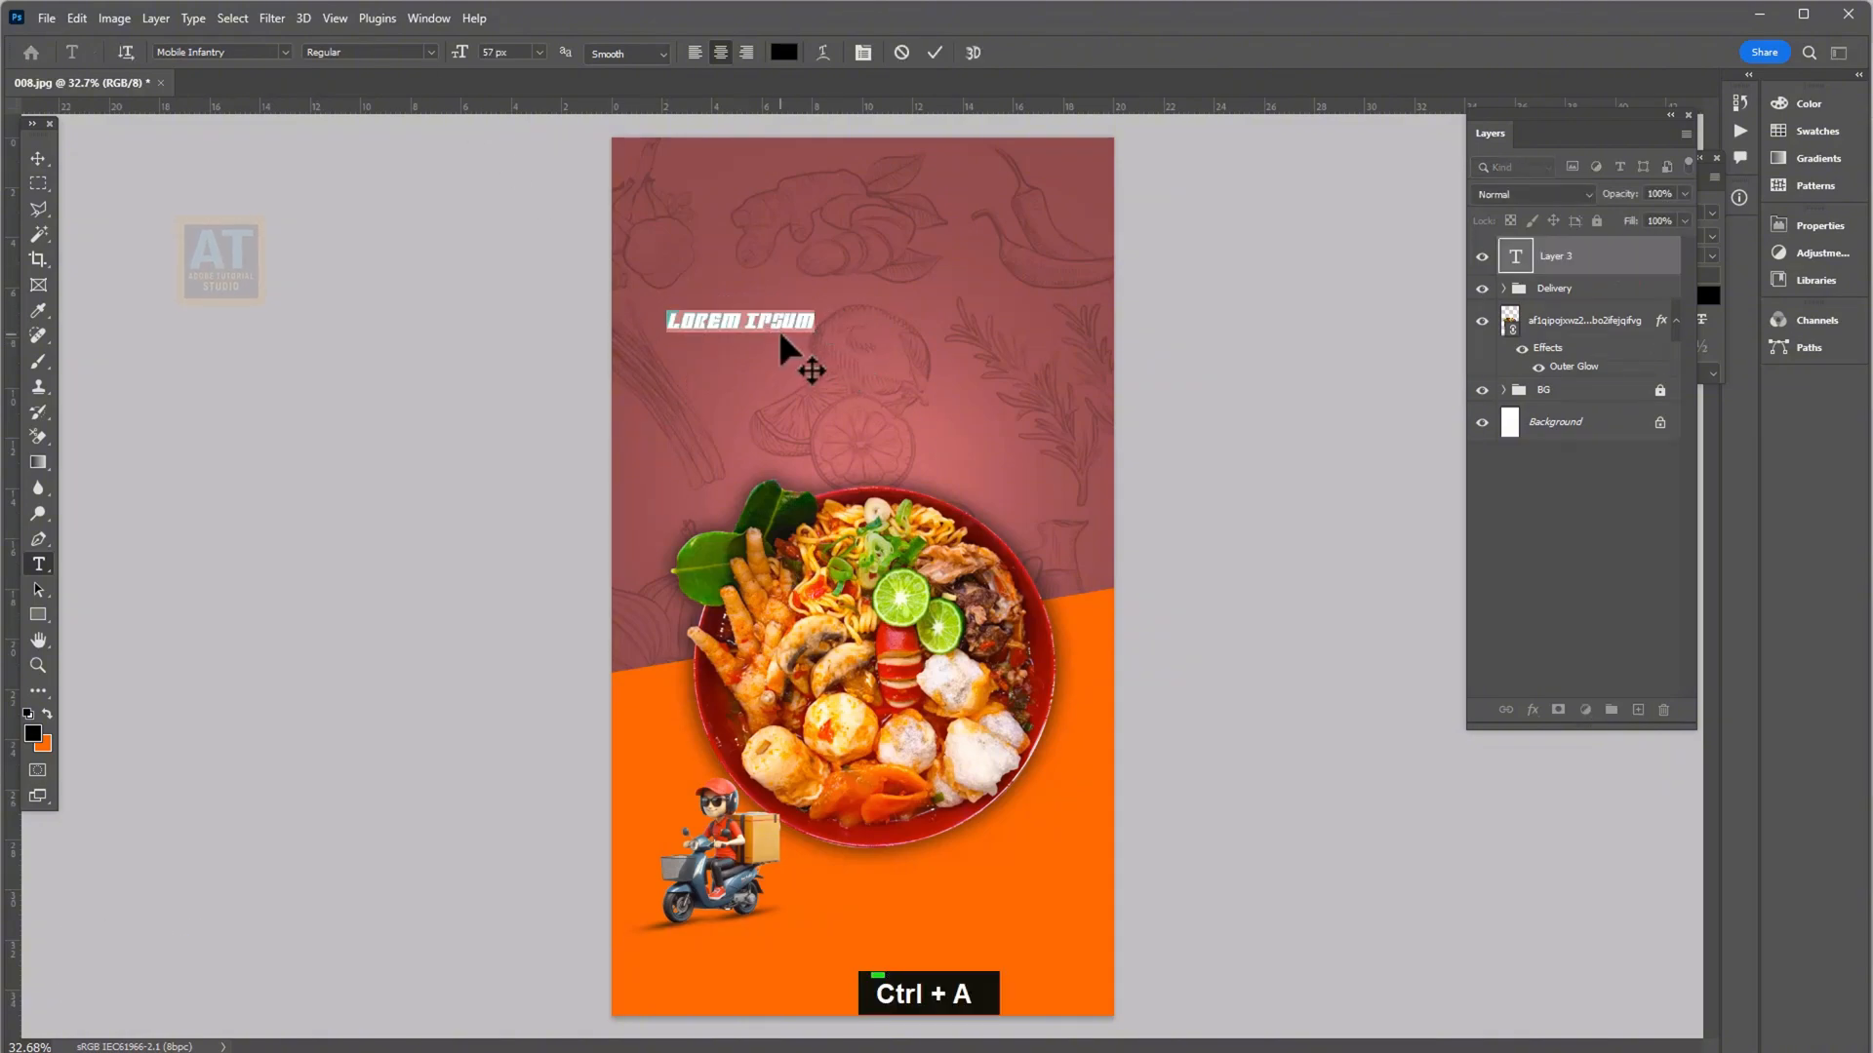
pyautogui.write('S')
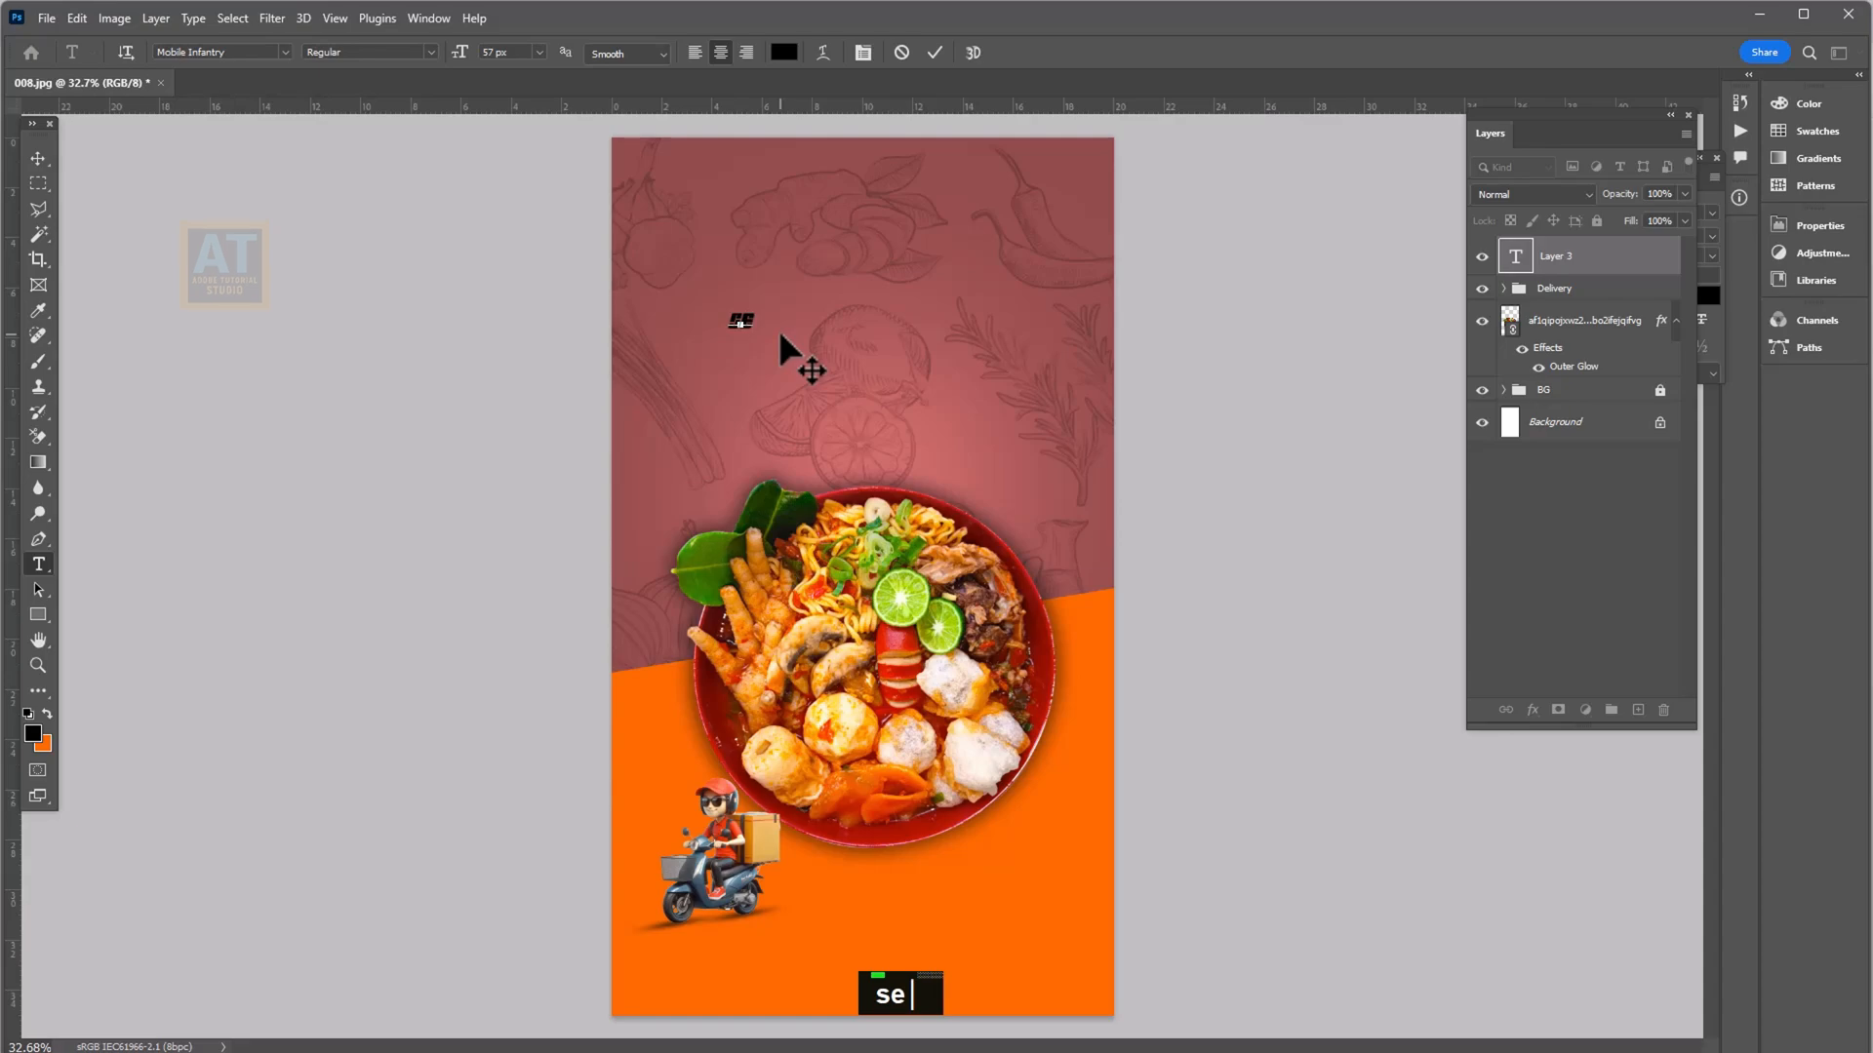
pyautogui.write('eblak')
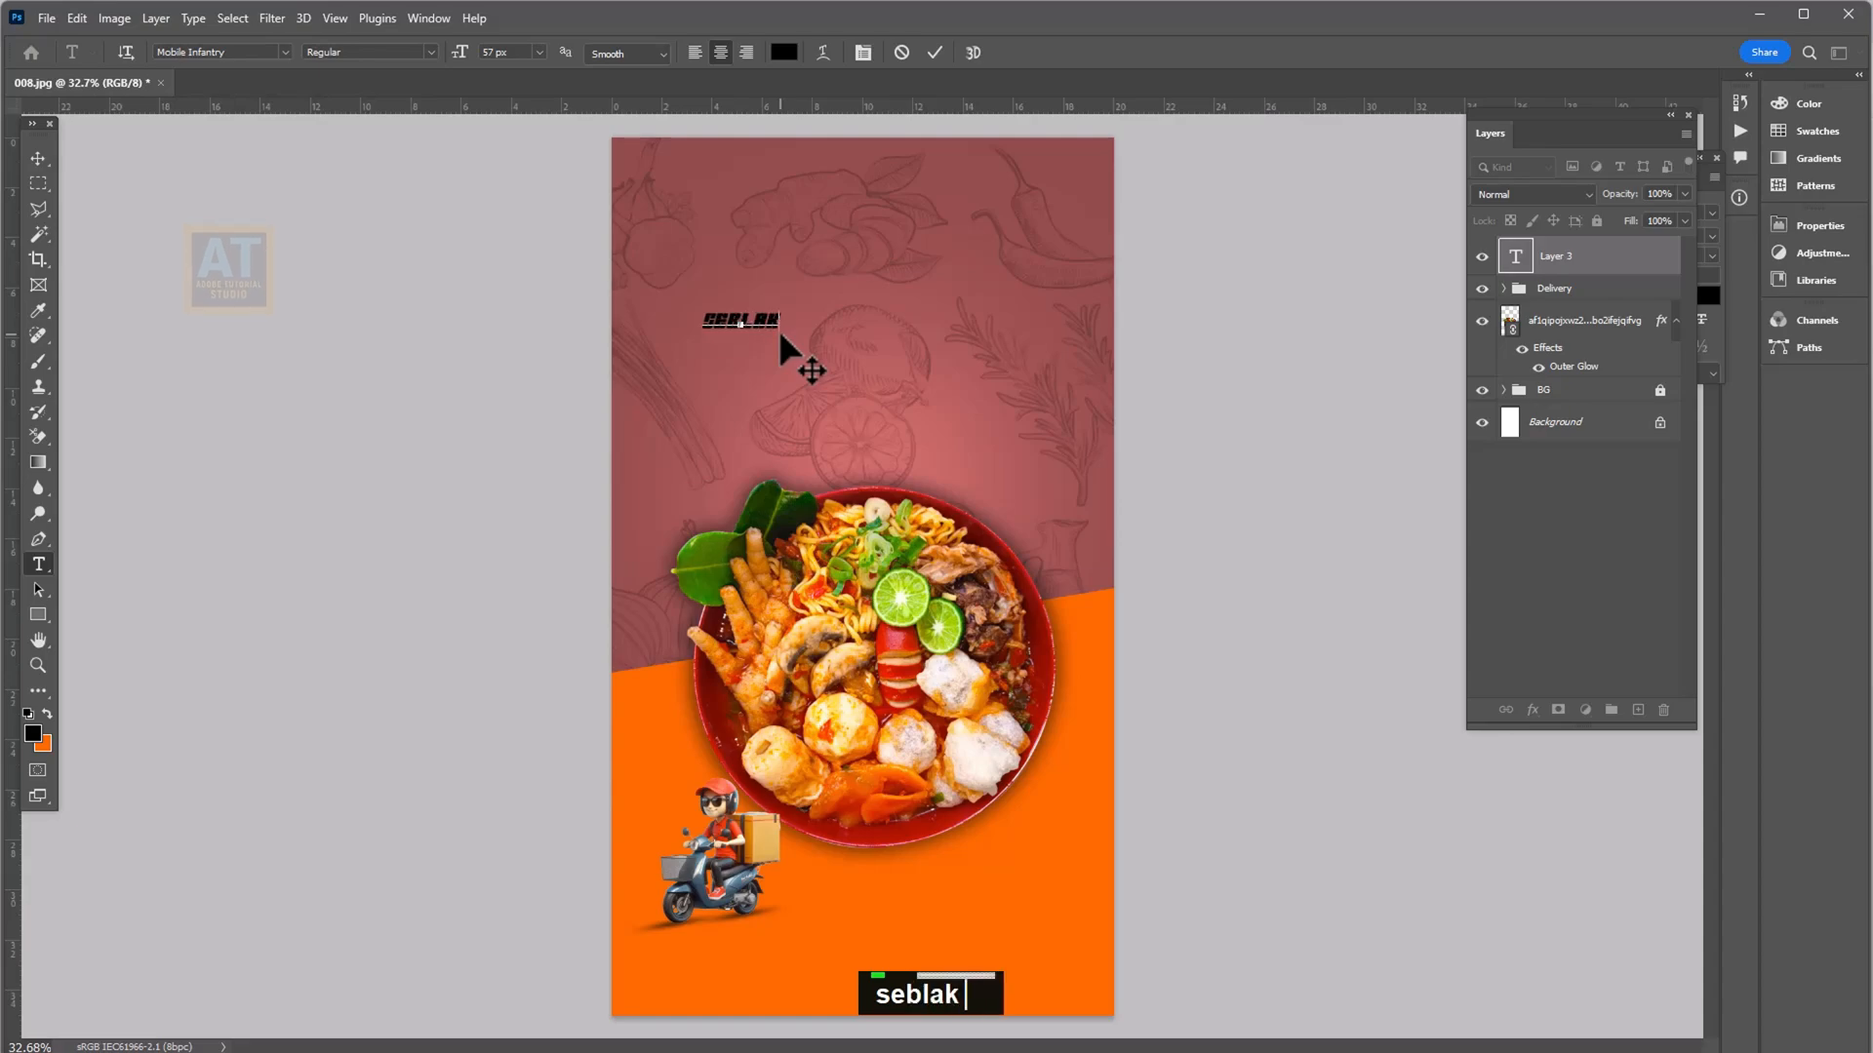
pyautogui.write('ko')
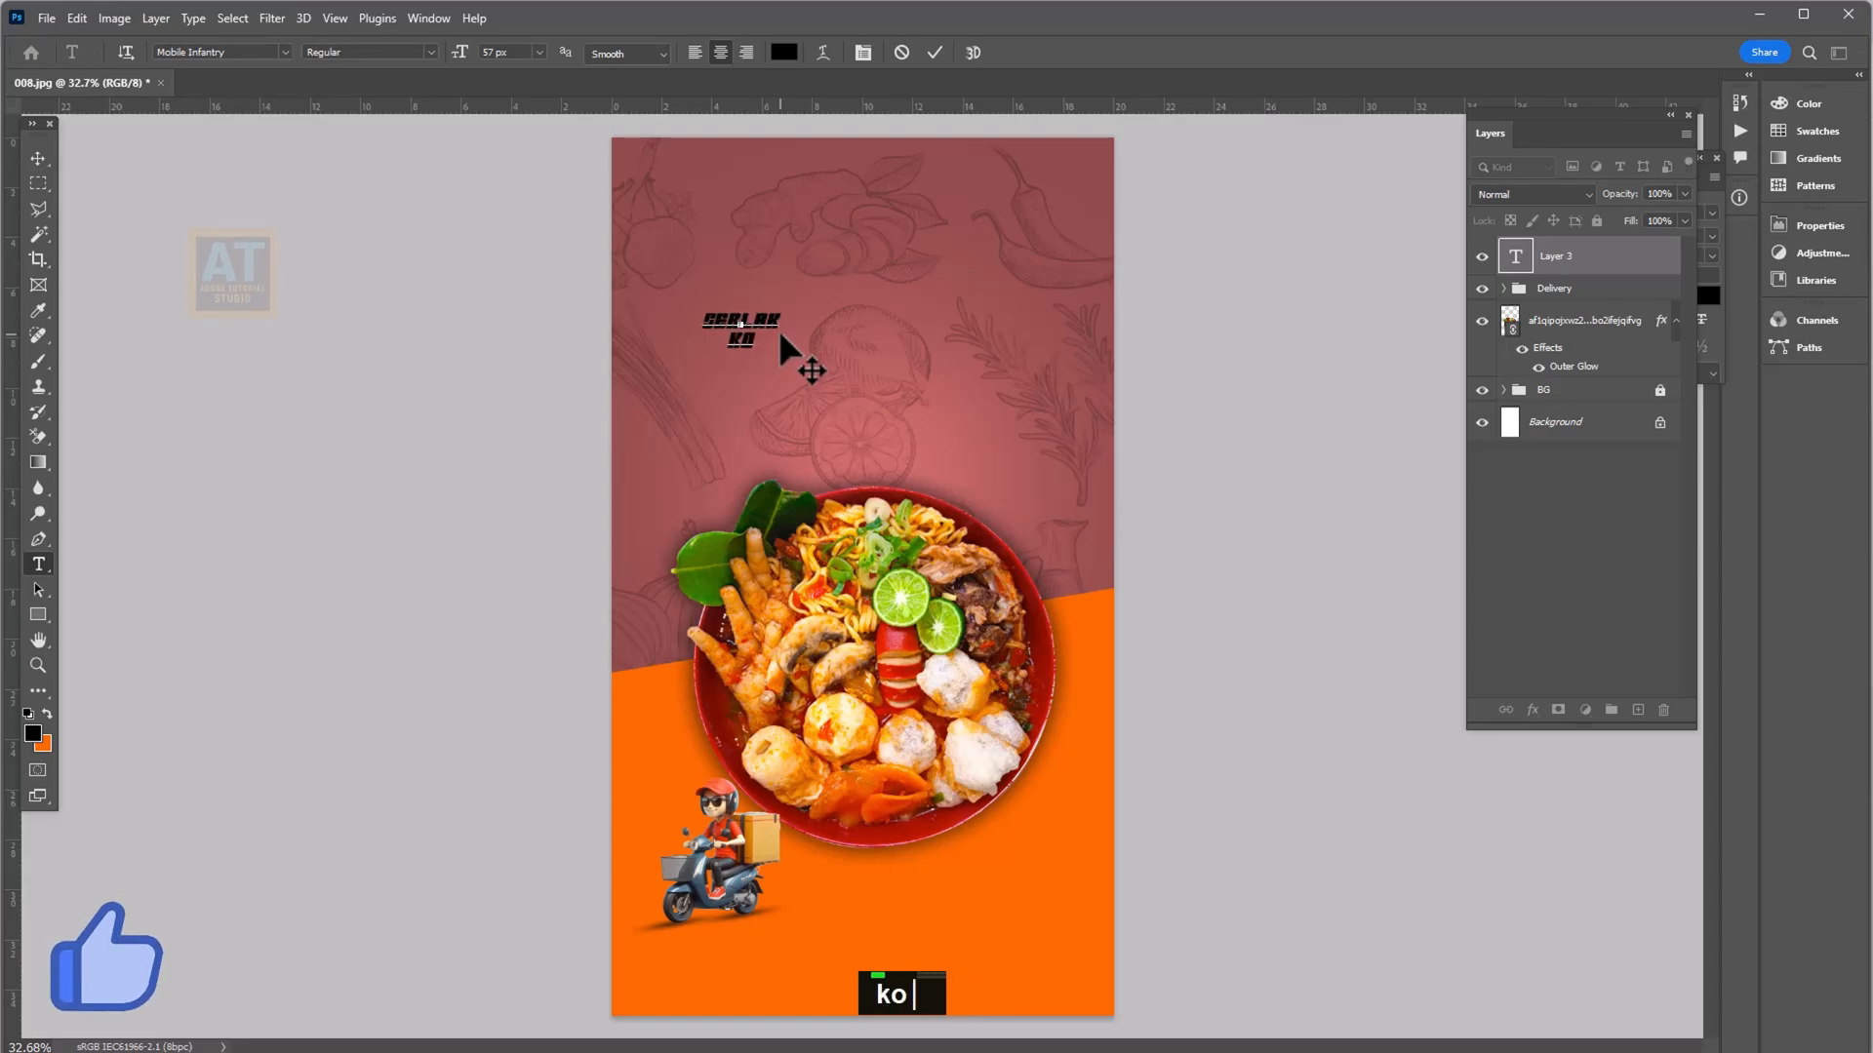
pyautogui.write('djo')
pyautogui.hotkey('shift', 'Home')
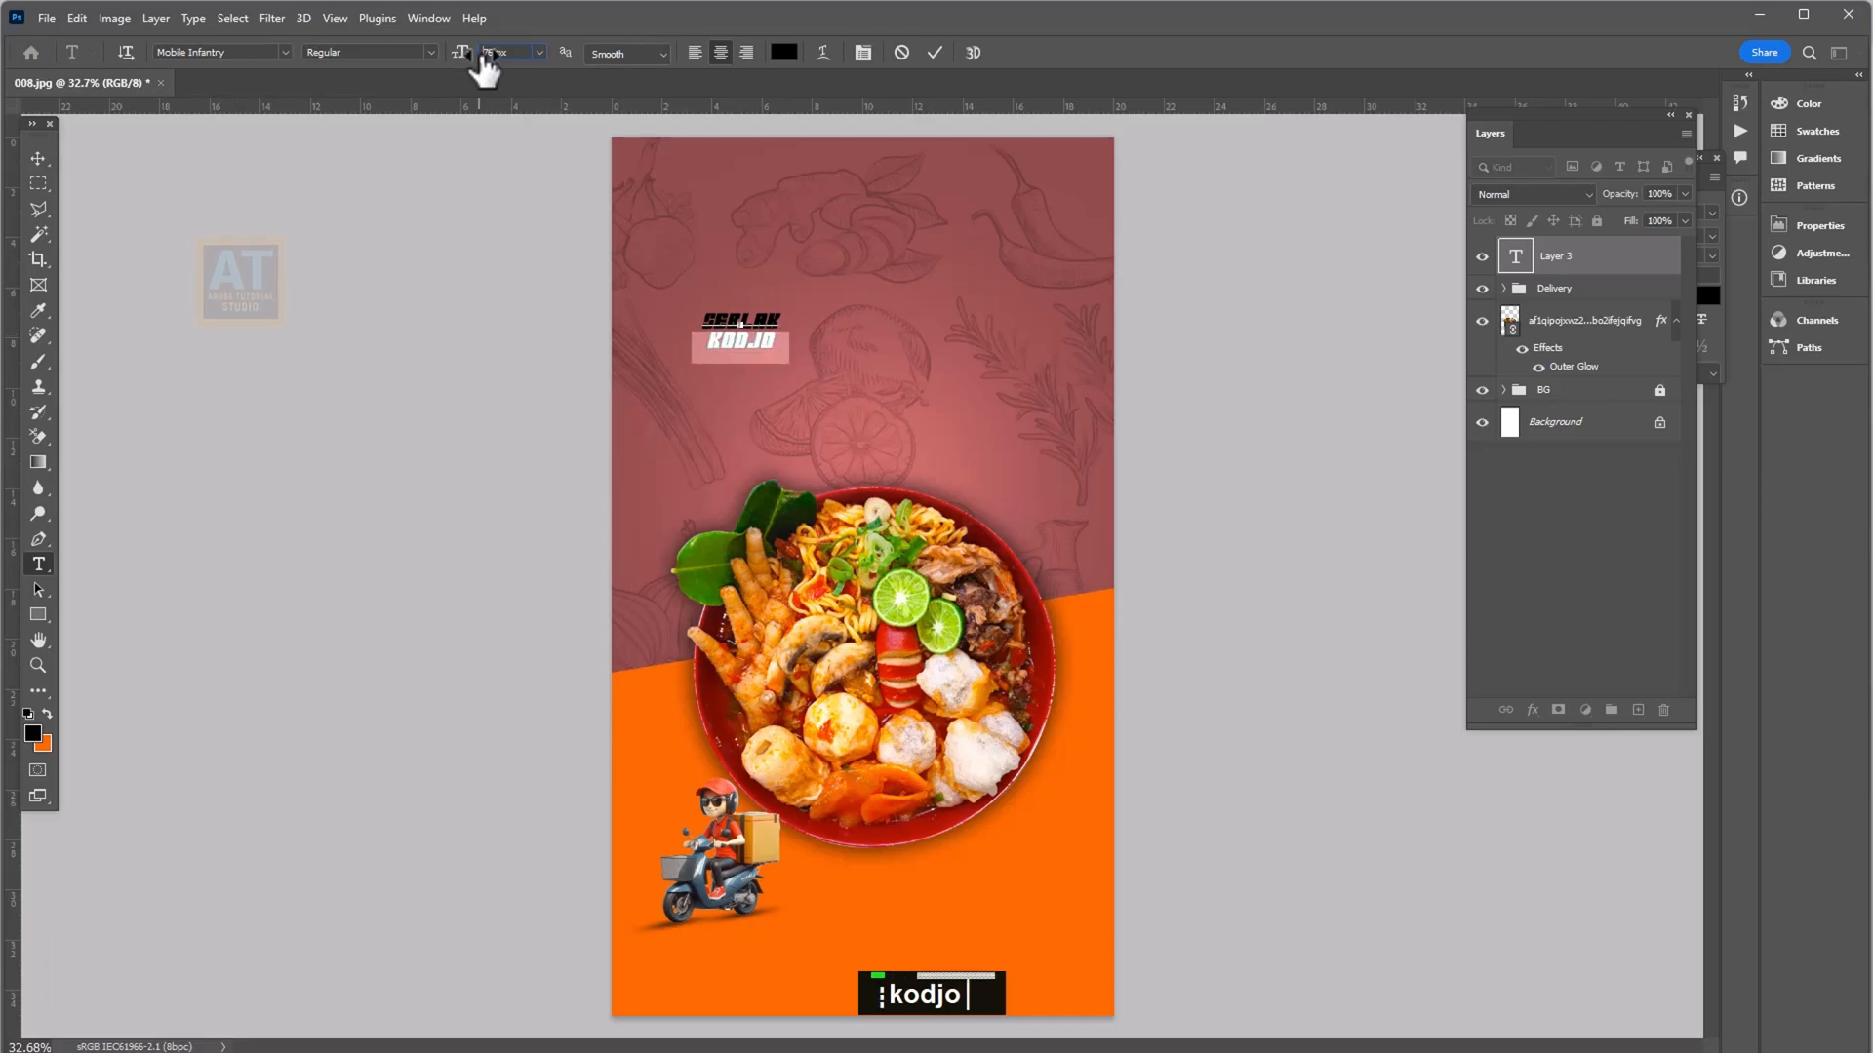
pyautogui.moveTo(483, 57); pyautogui.dragTo(508, 59)
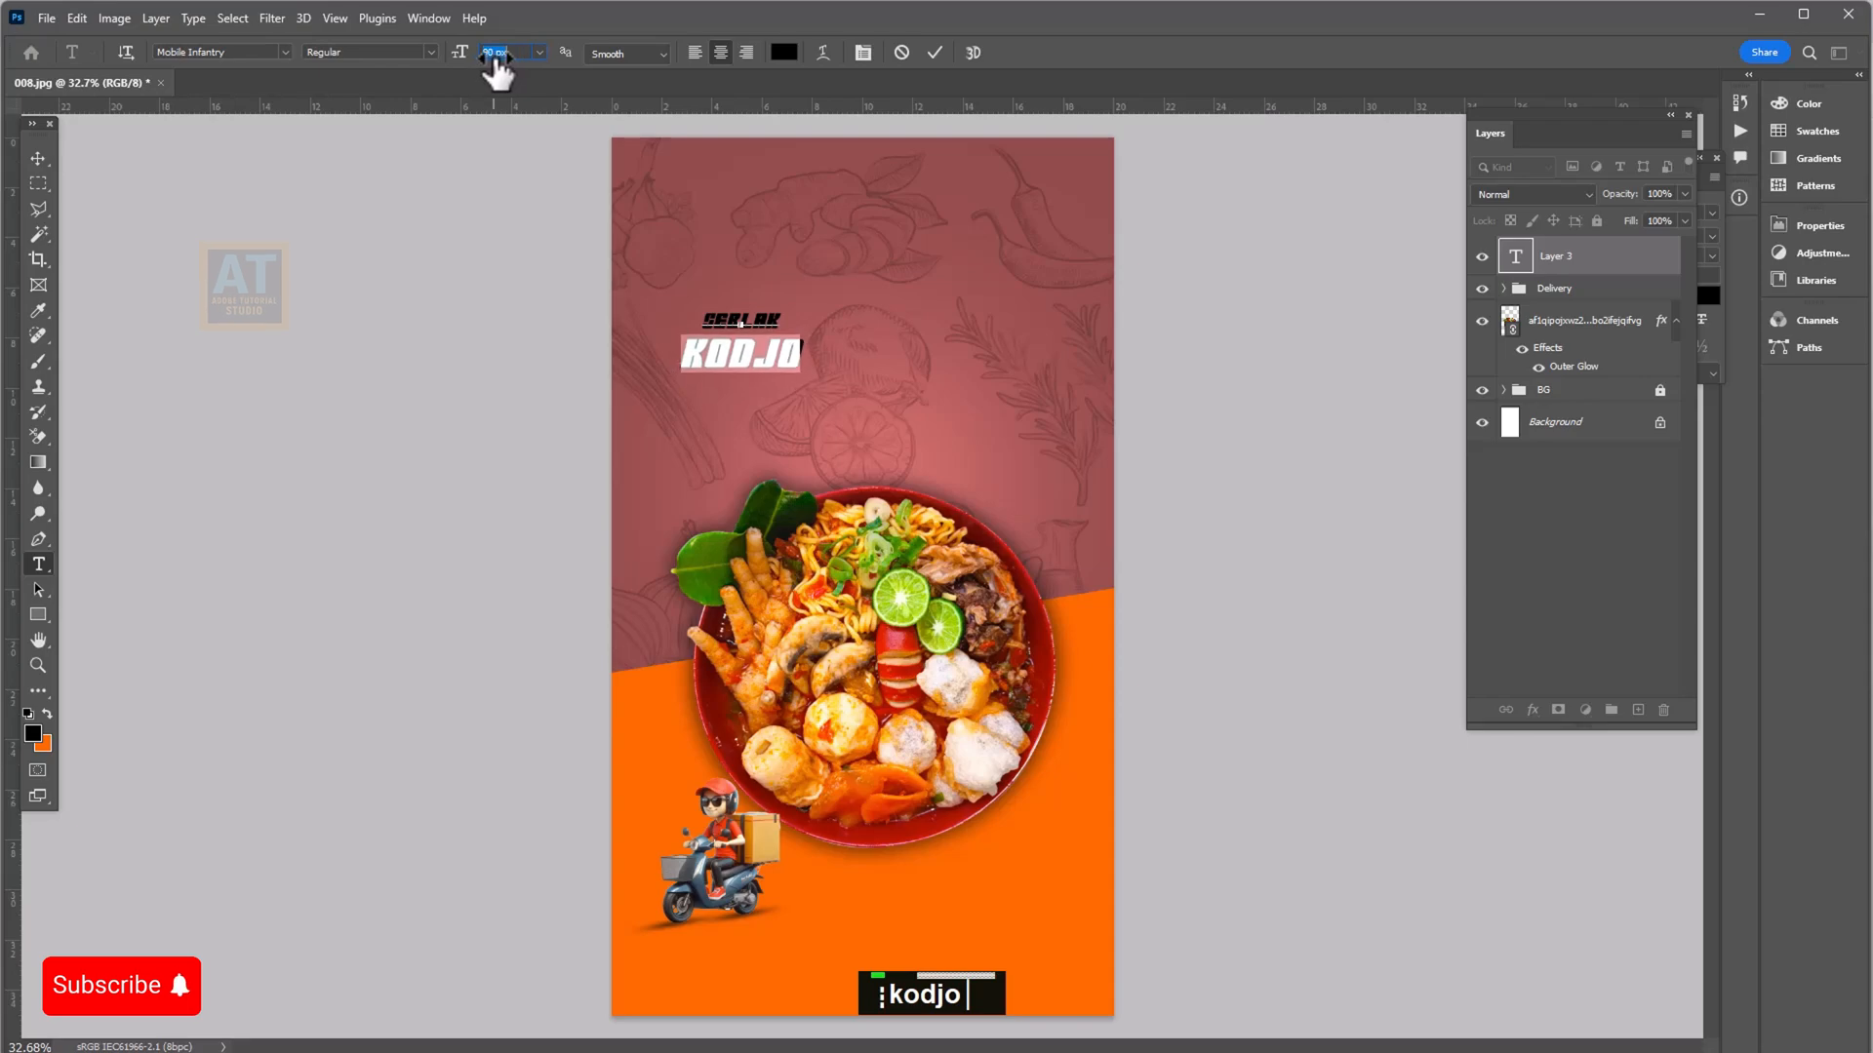
# - Set the line spacing of the whole Seblak Kodjo title to 85 px
pyautogui.click(739, 339)
pyautogui.hotkey('ctrl', 'a')
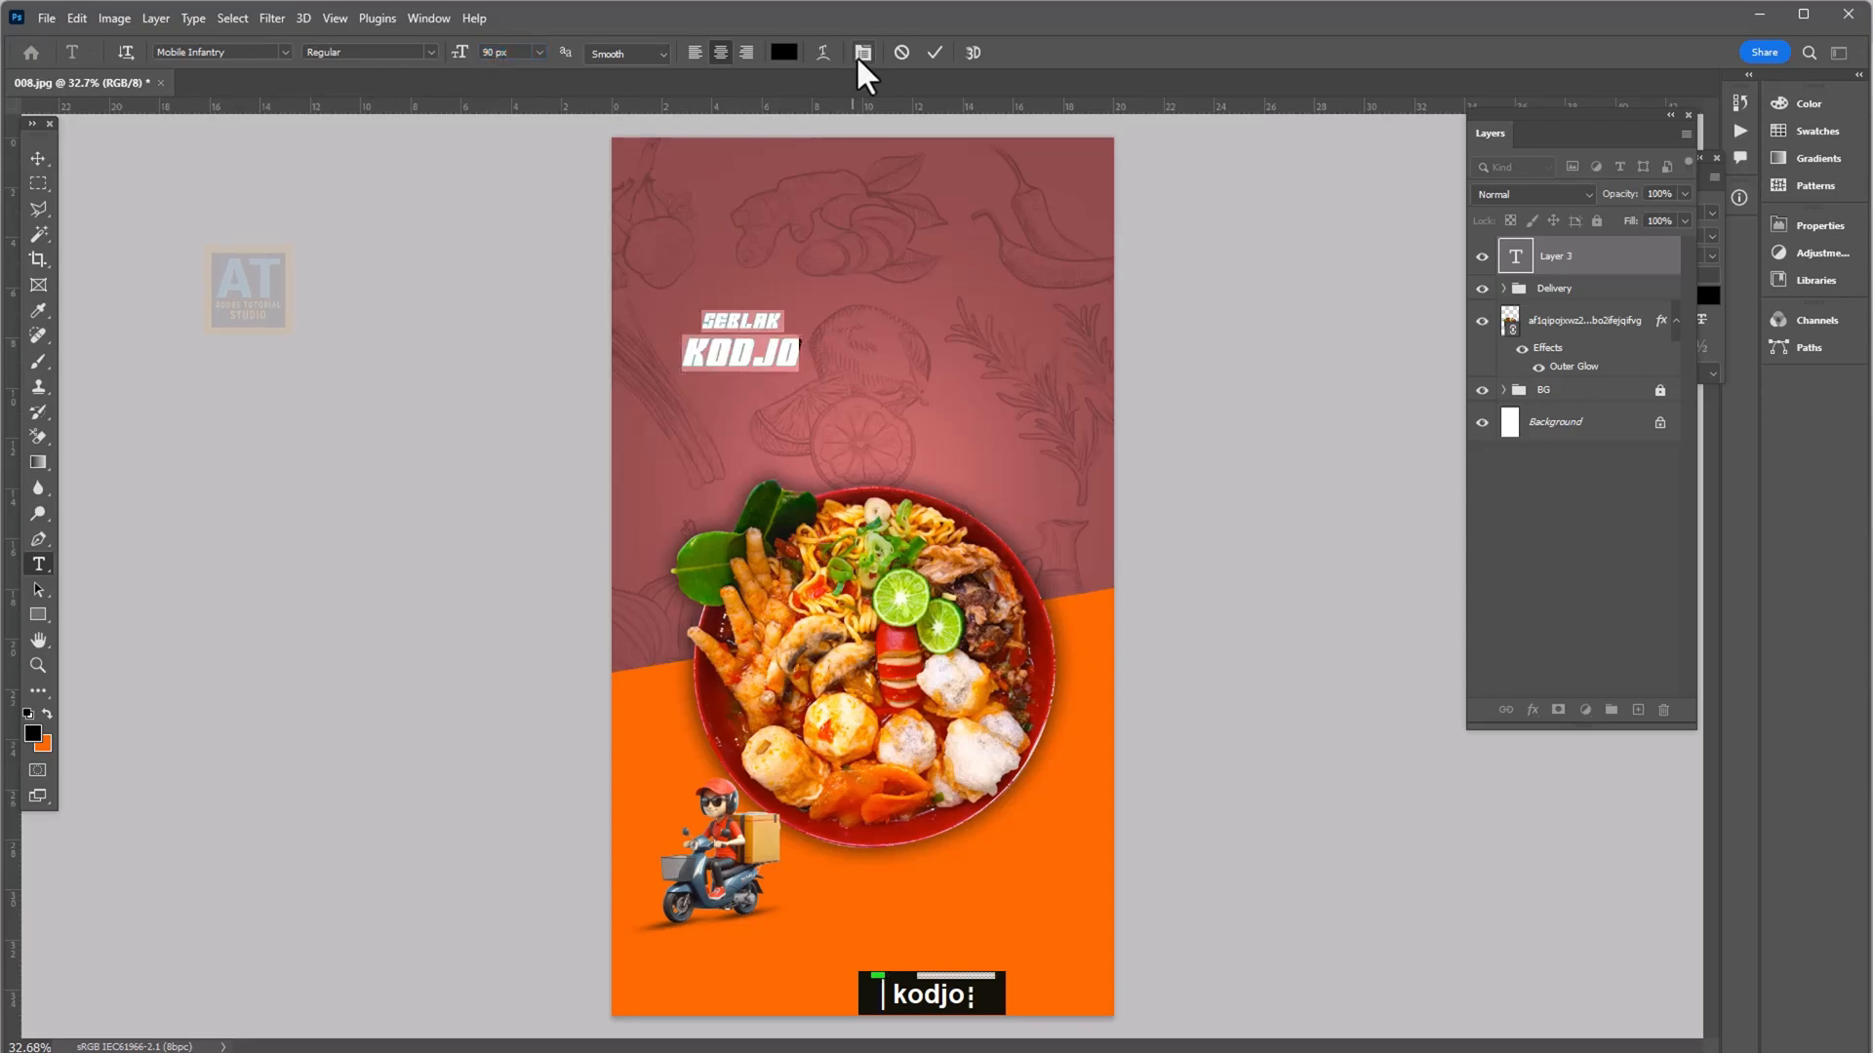
pyautogui.click(862, 52)
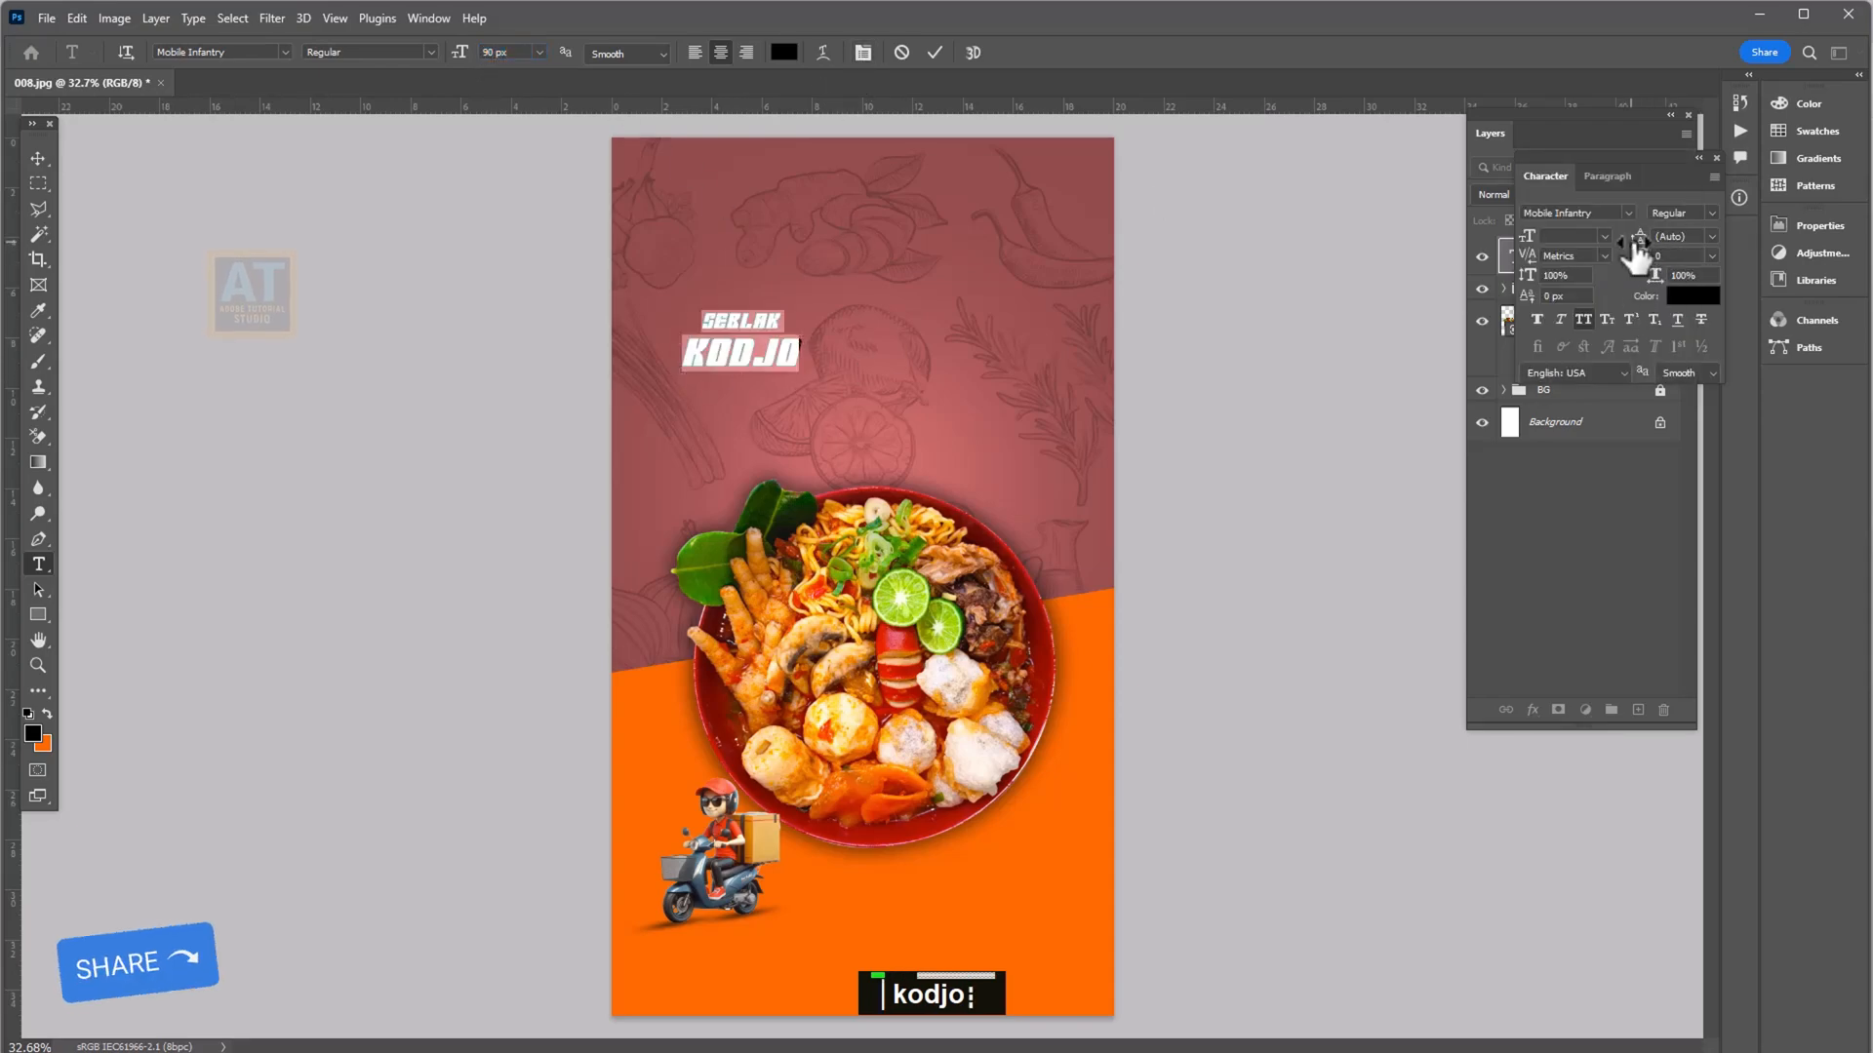
pyautogui.moveTo(1640, 244); pyautogui.dragTo(1646, 262)
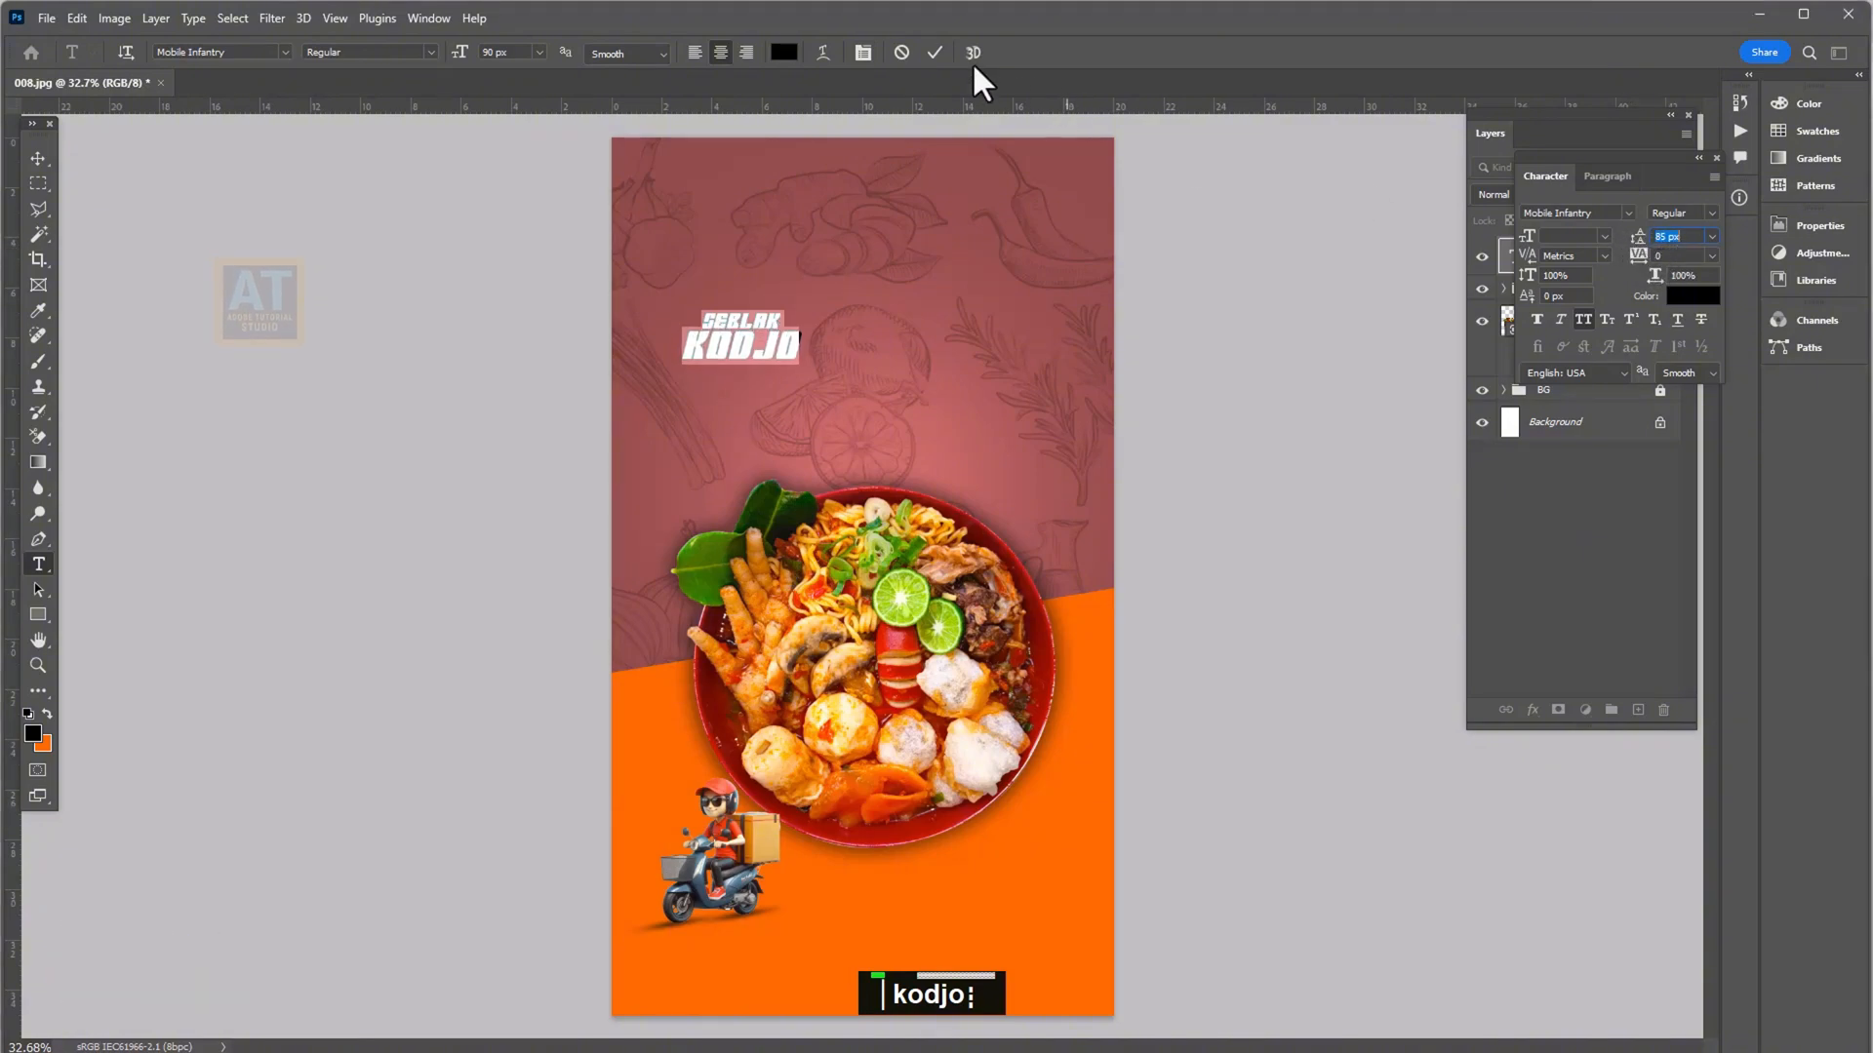
pyautogui.click(934, 52)
# - Enlarge the Seblak Kodjo title to about 285% and move it up, centred above the bowl
pyautogui.click(38, 158)
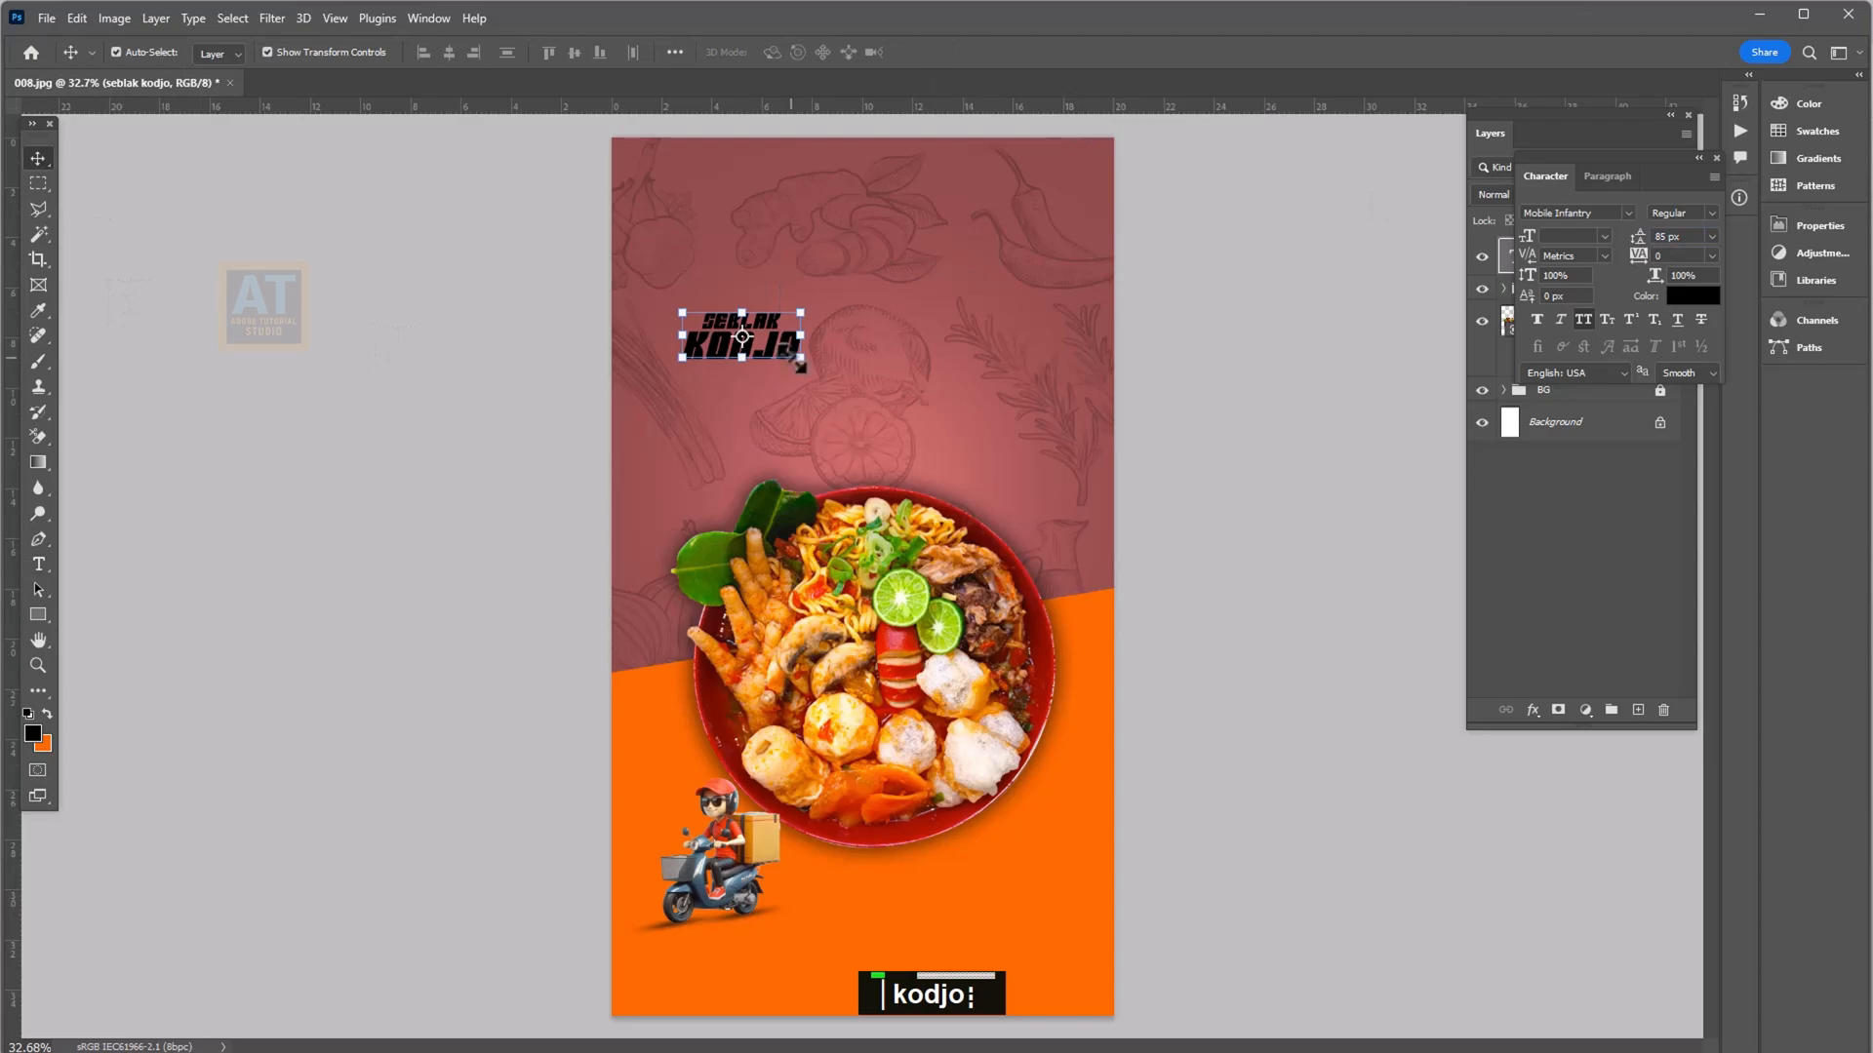
pyautogui.moveTo(800, 363); pyautogui.dragTo(1045, 493)
pyautogui.press('Return')
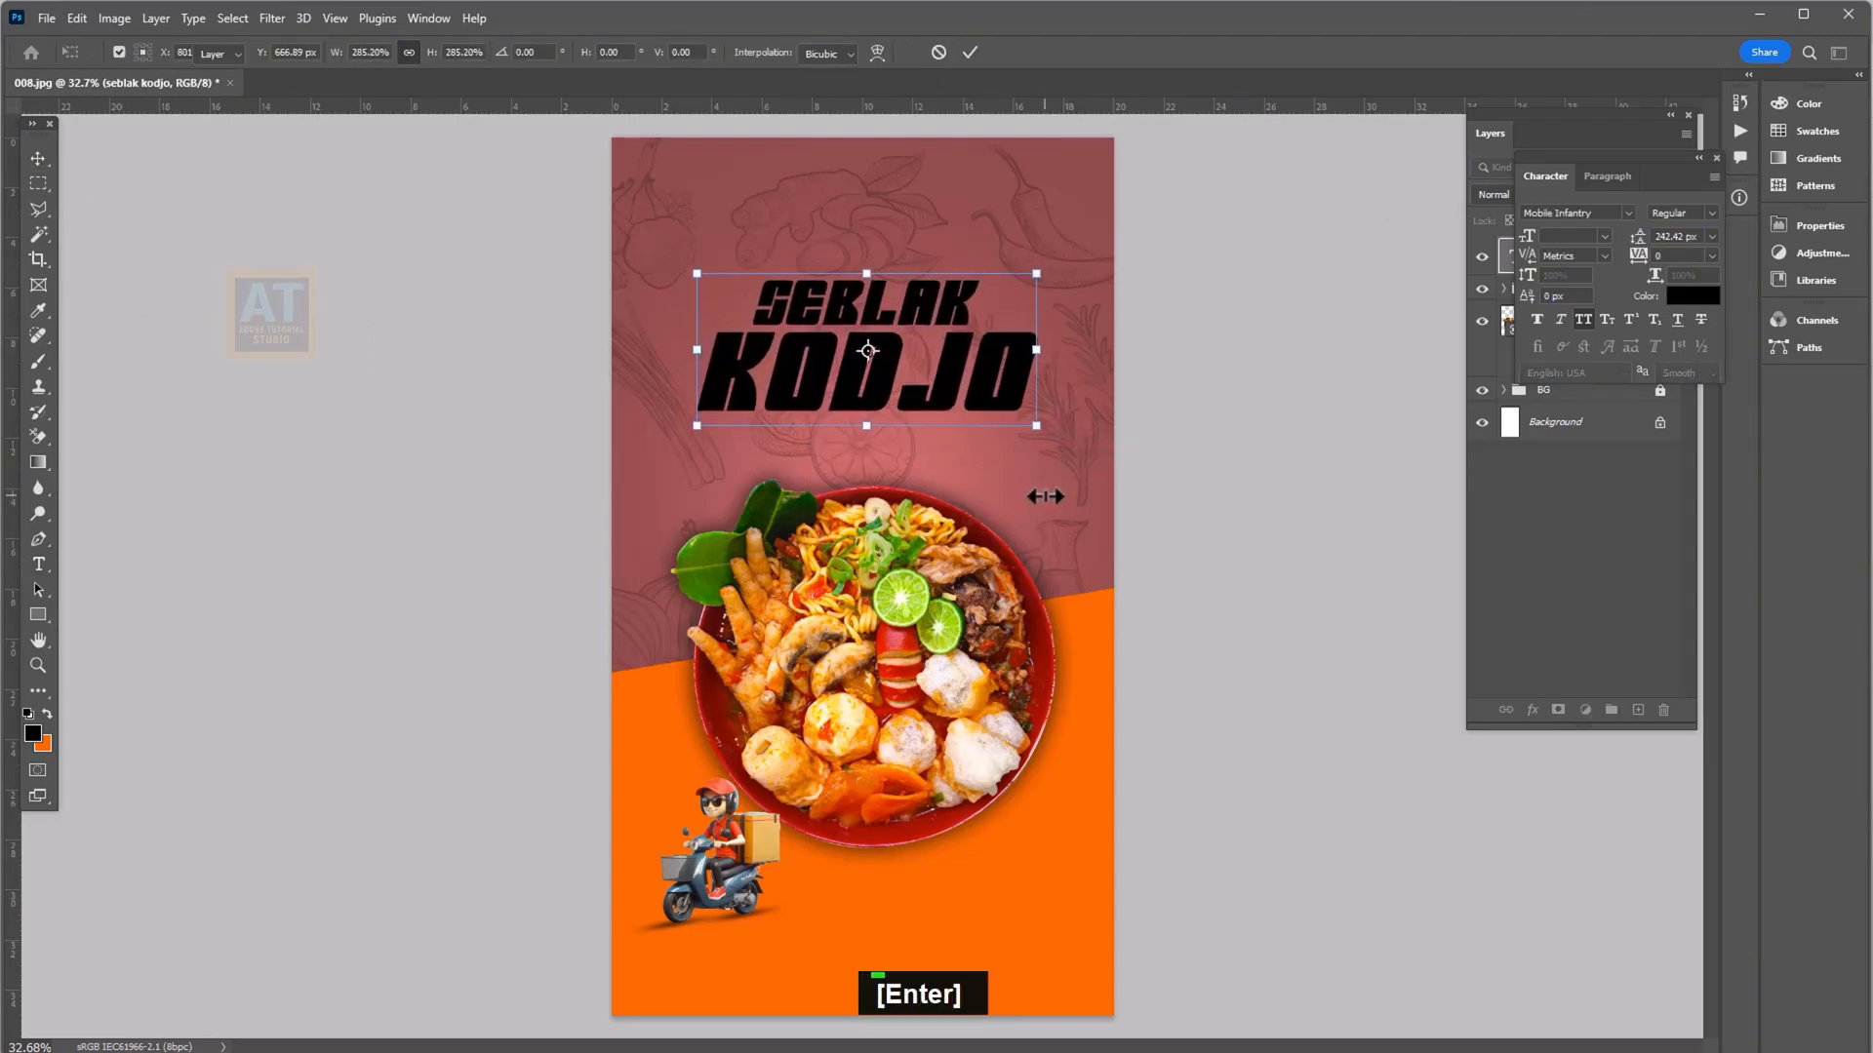
pyautogui.moveTo(1020, 414); pyautogui.dragTo(1014, 363)
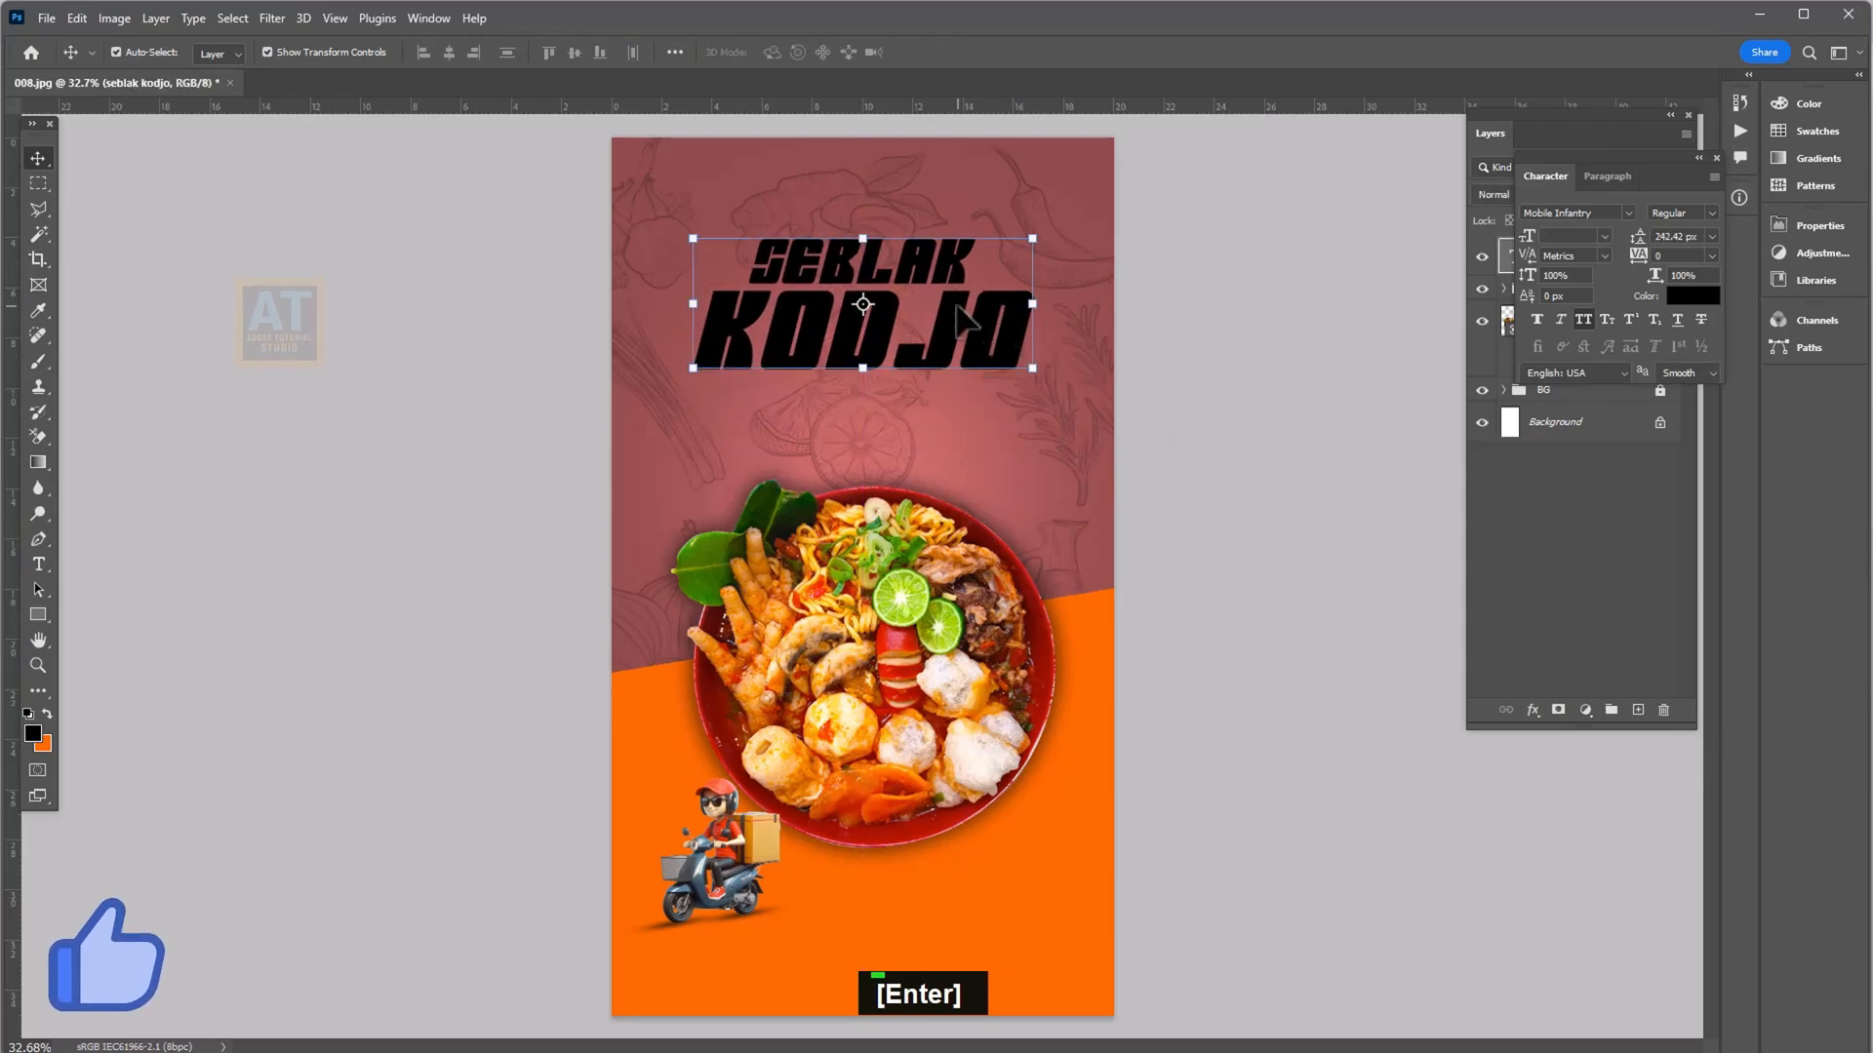
# - Duplicate the title below itself and replace the copy's text with "Resana Ngemah Lamana" and "Seuhah!" on two lines
pyautogui.keyDown('alt'); pyautogui.moveTo(958, 308); pyautogui.dragTo(954, 484); pyautogui.keyUp('alt')
pyautogui.press('t')
pyautogui.click(891, 432)
pyautogui.hotkey('ctrl', 'a')
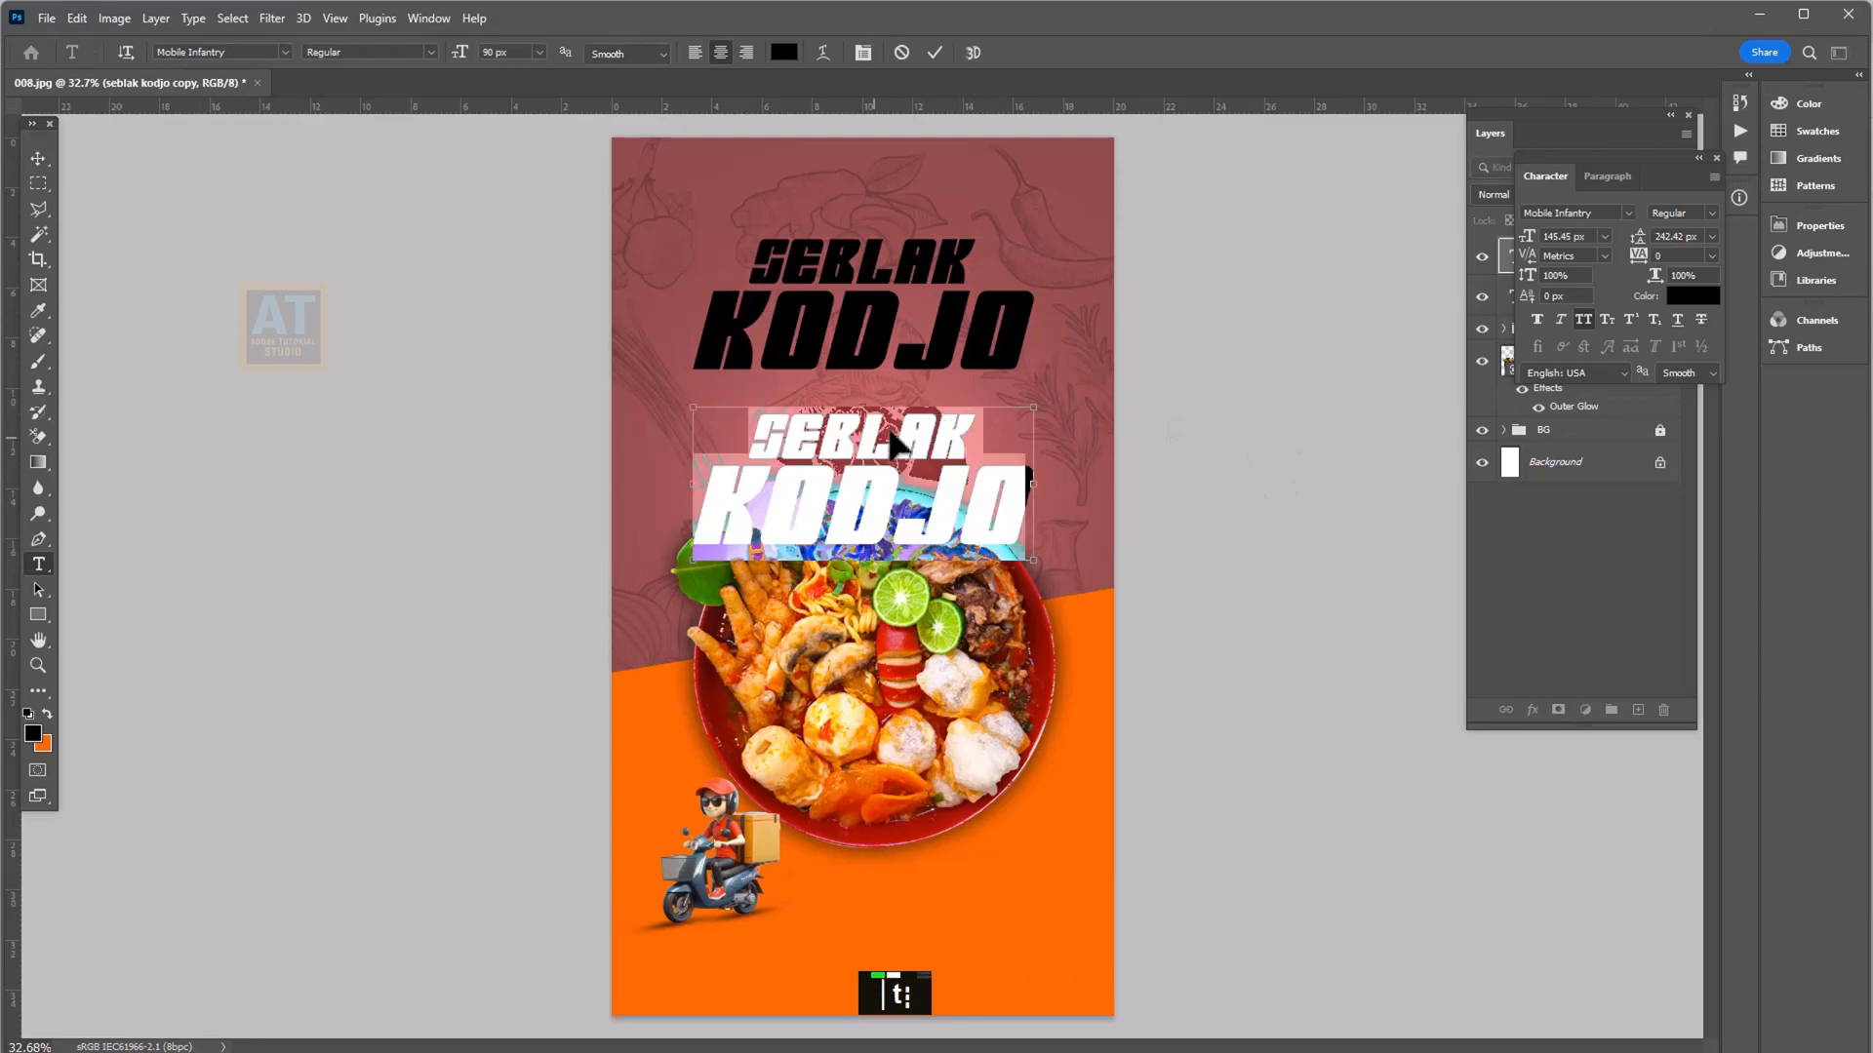
pyautogui.write('Resana')
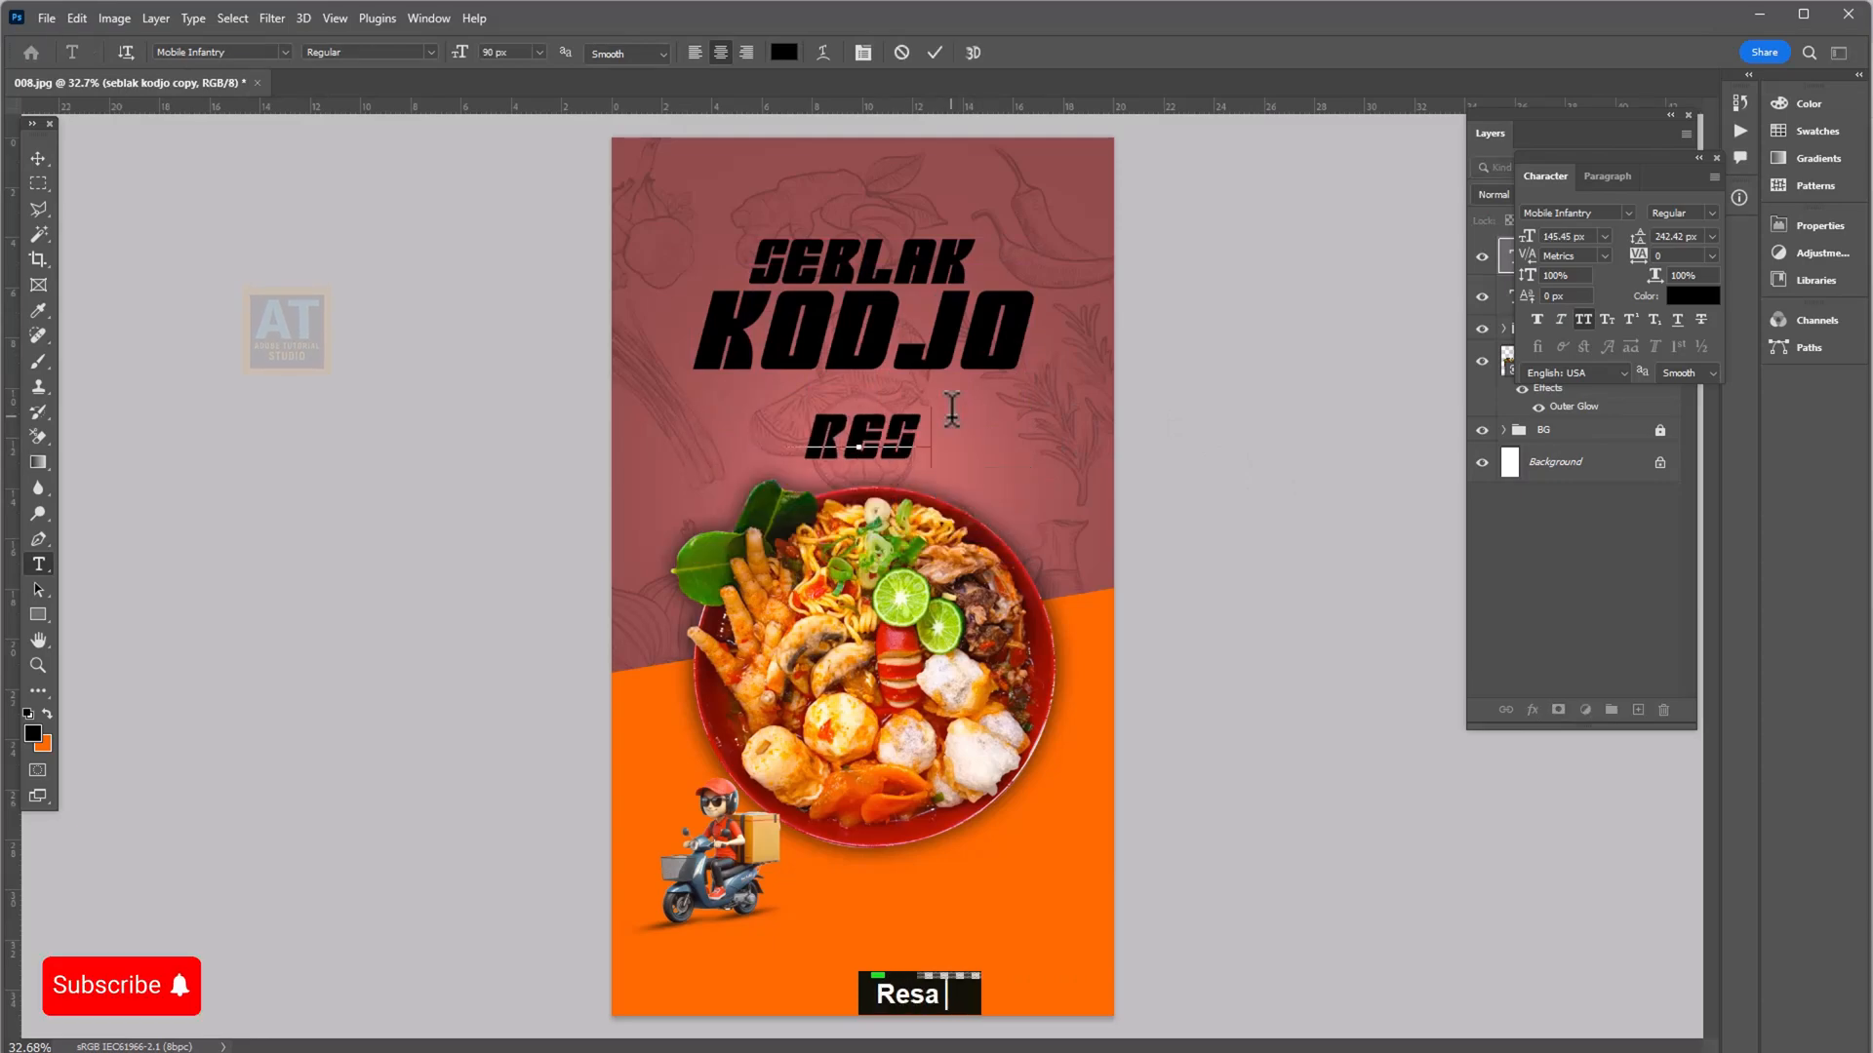
pyautogui.write(' Nge')
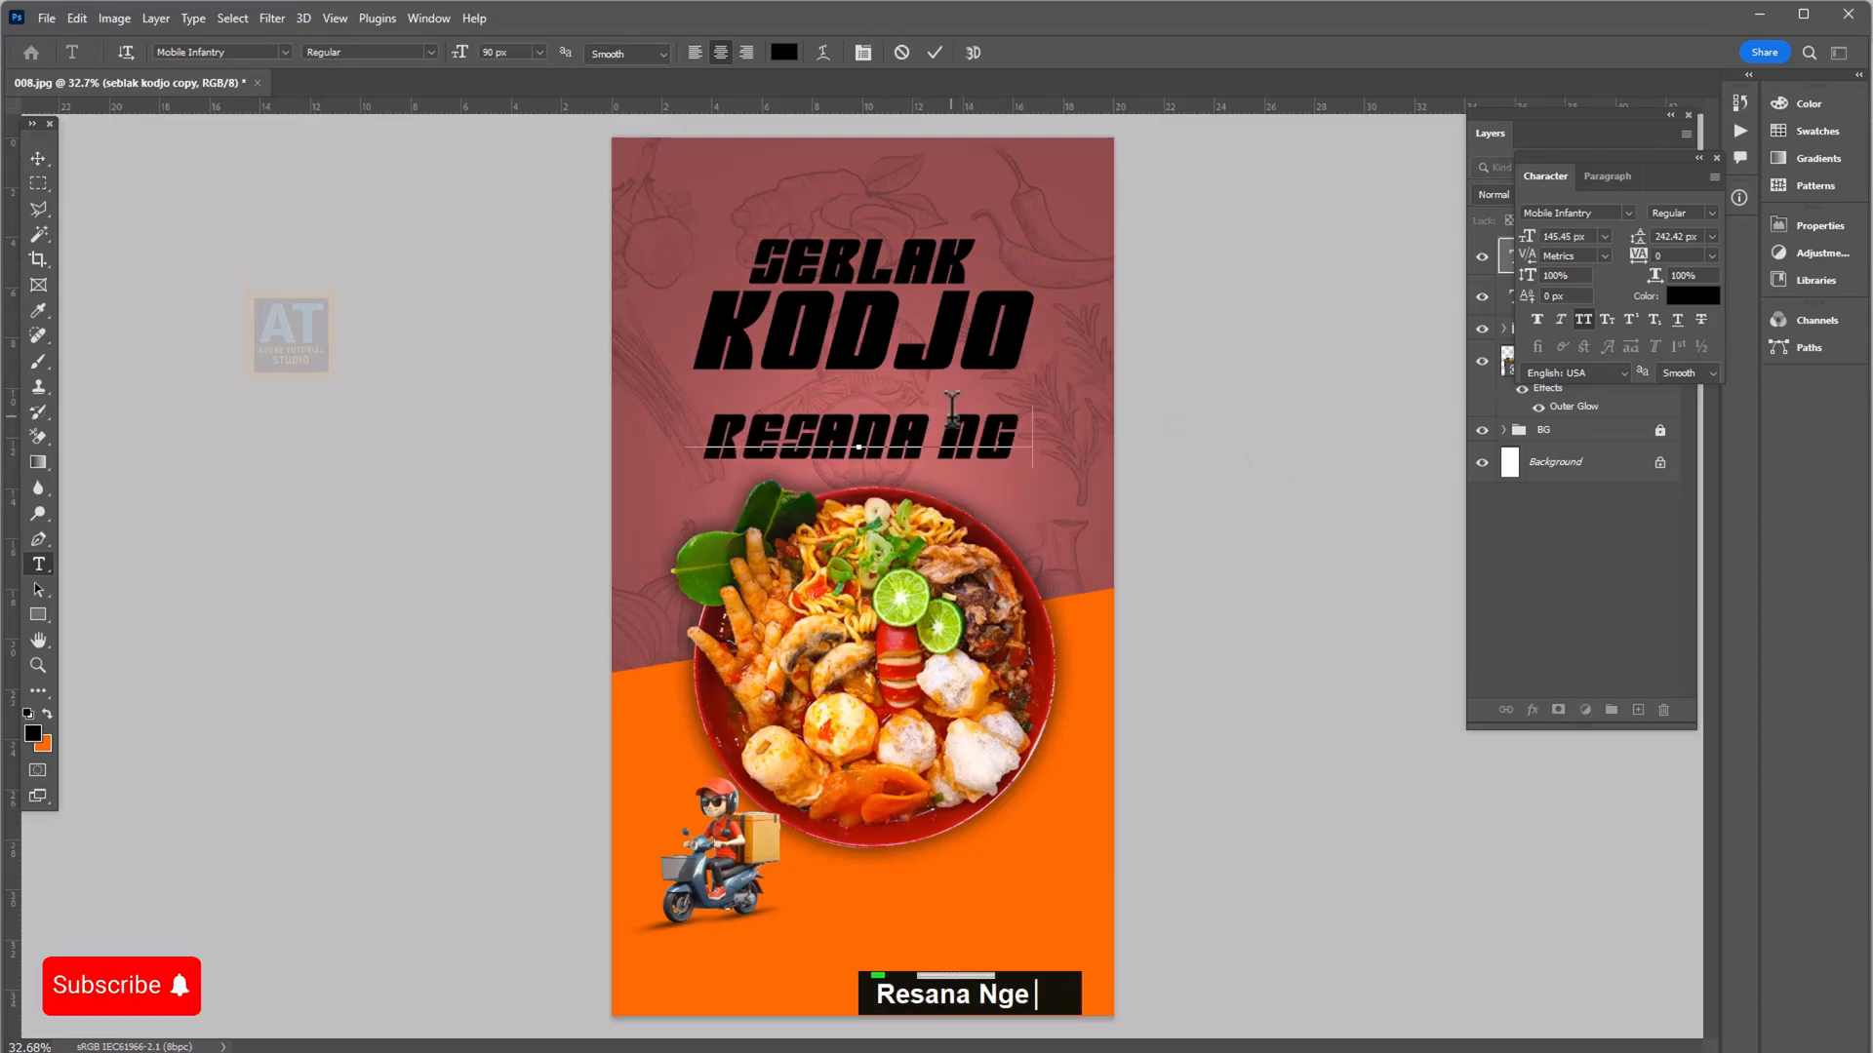
pyautogui.write('mah')
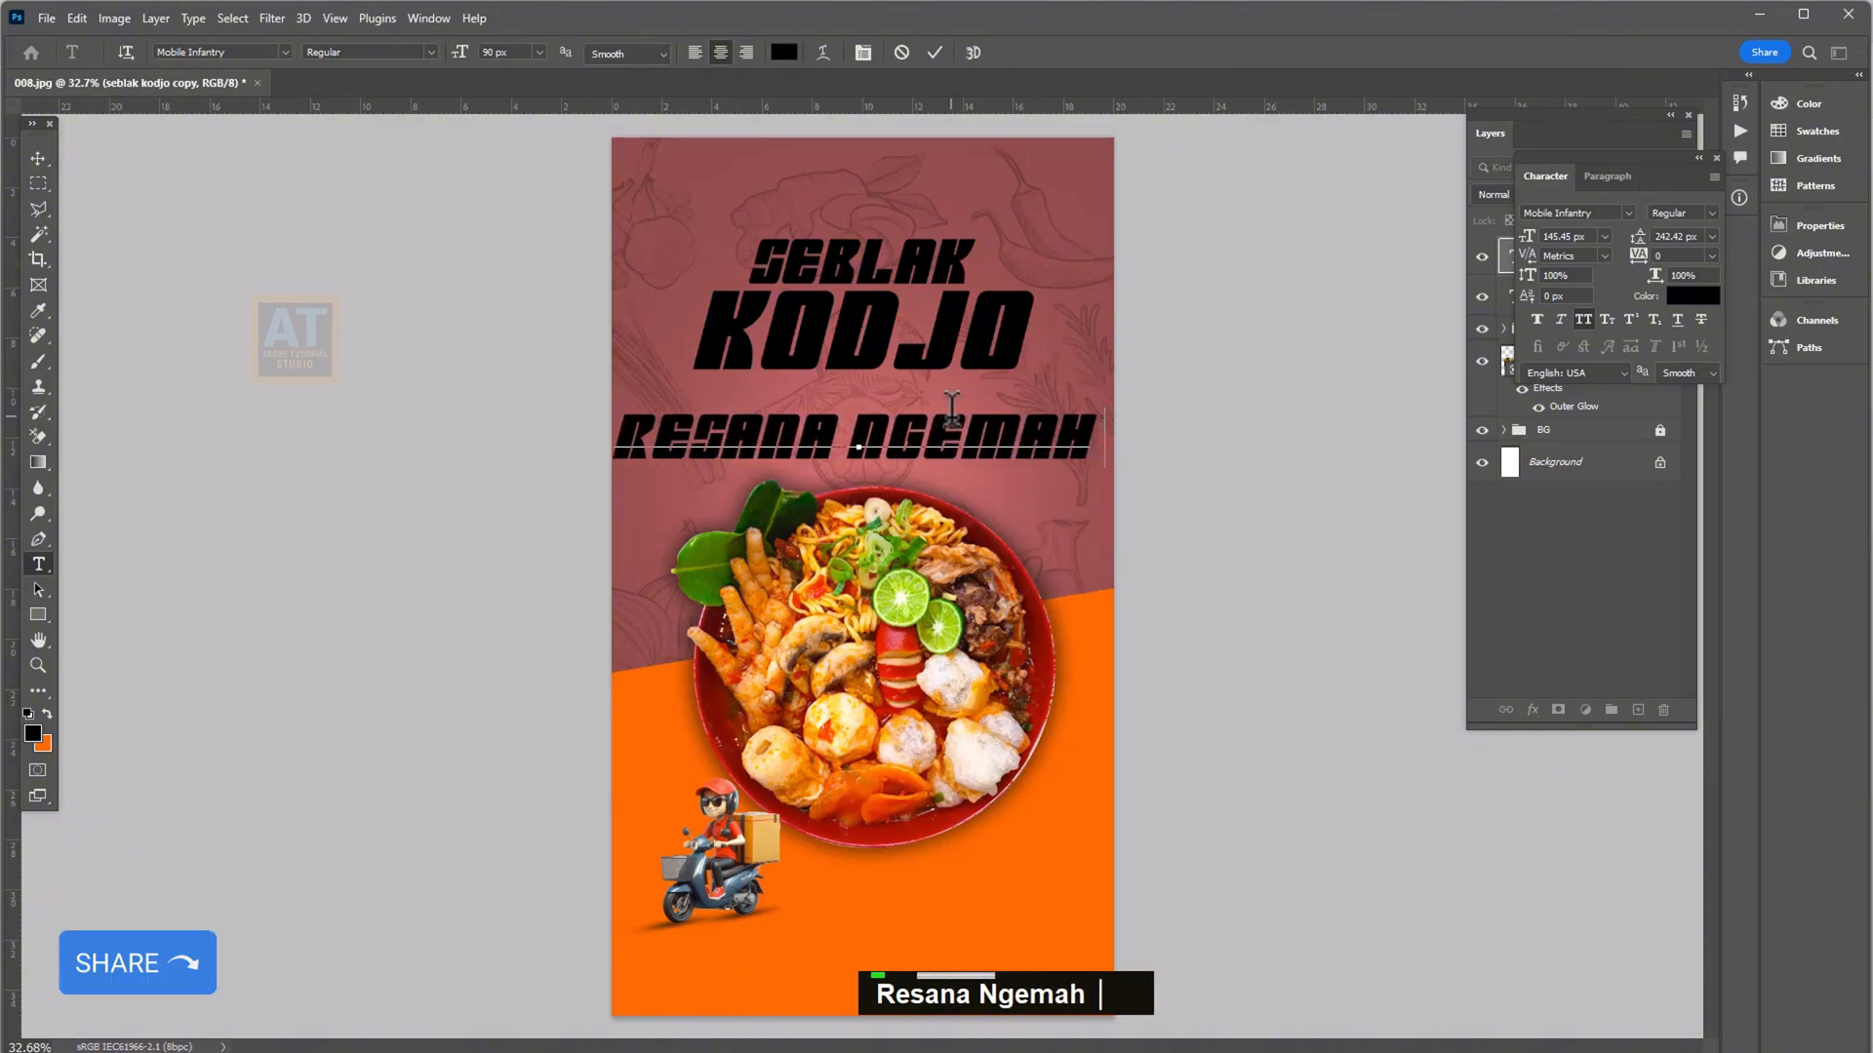
pyautogui.write(' Lamana')
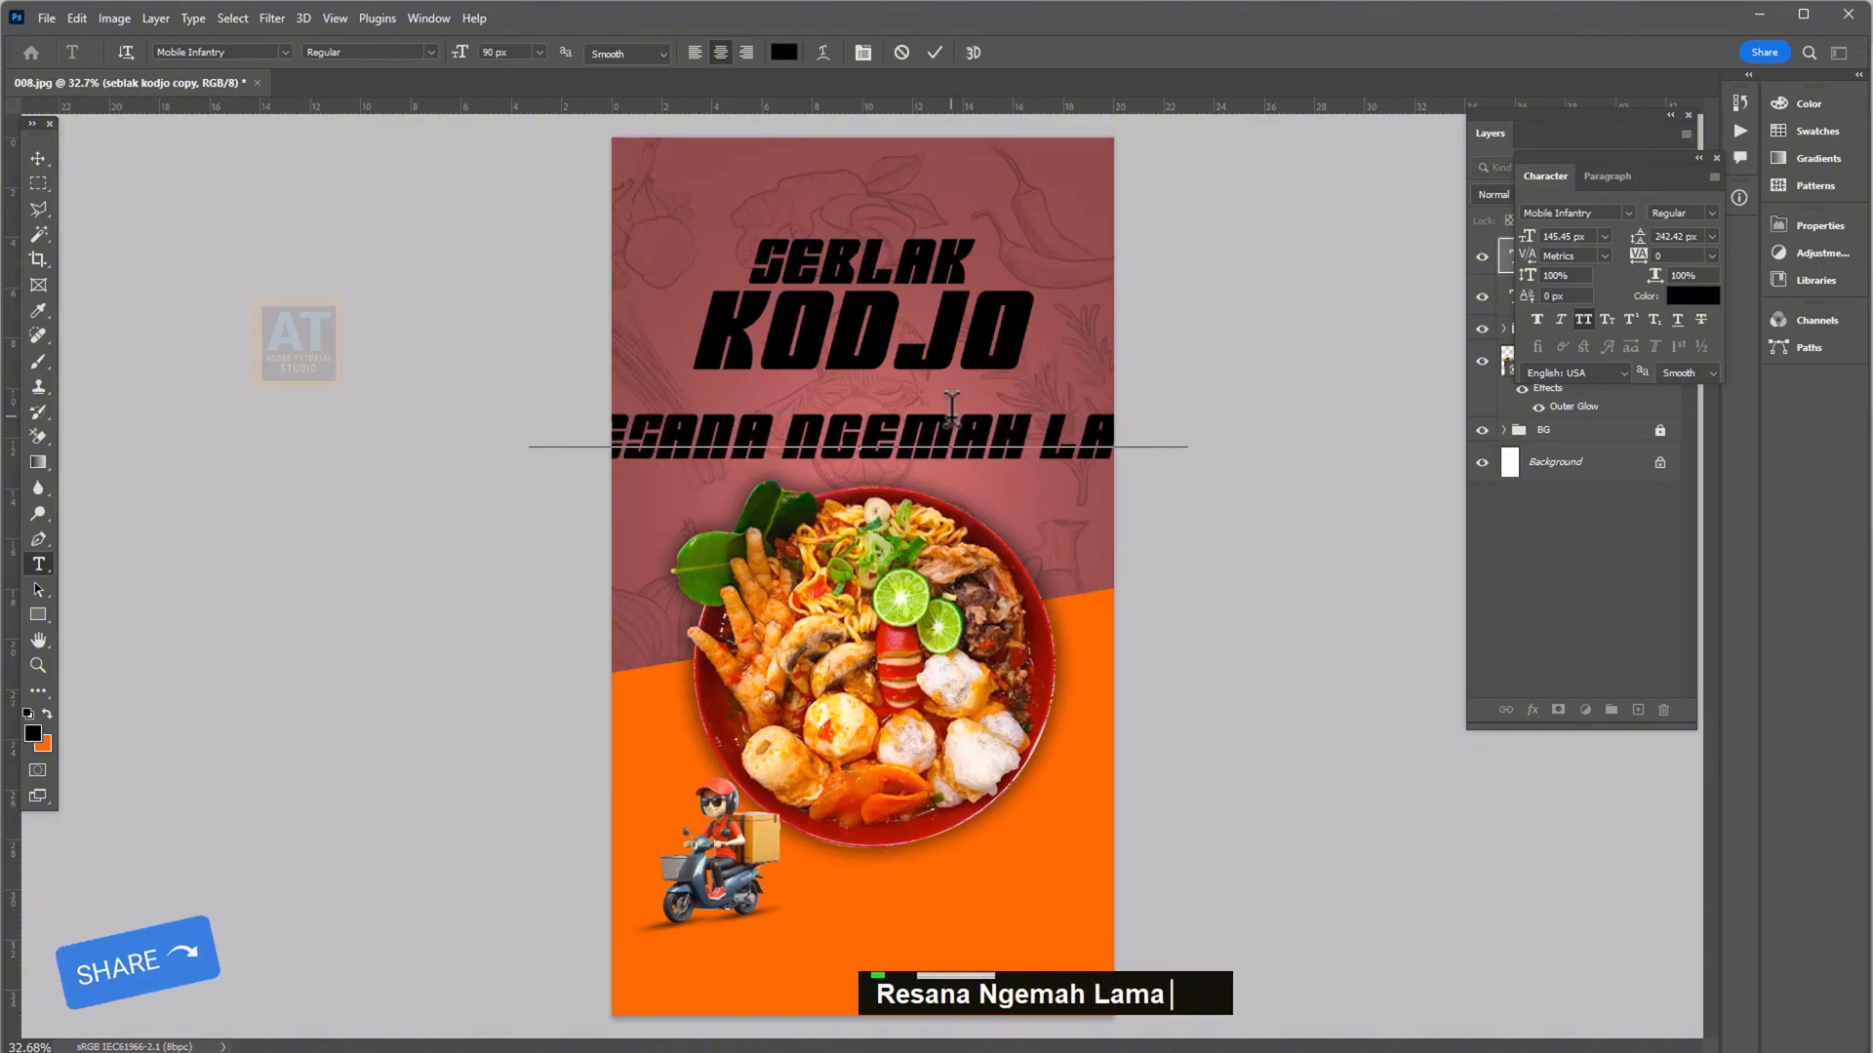
pyautogui.press('Return')
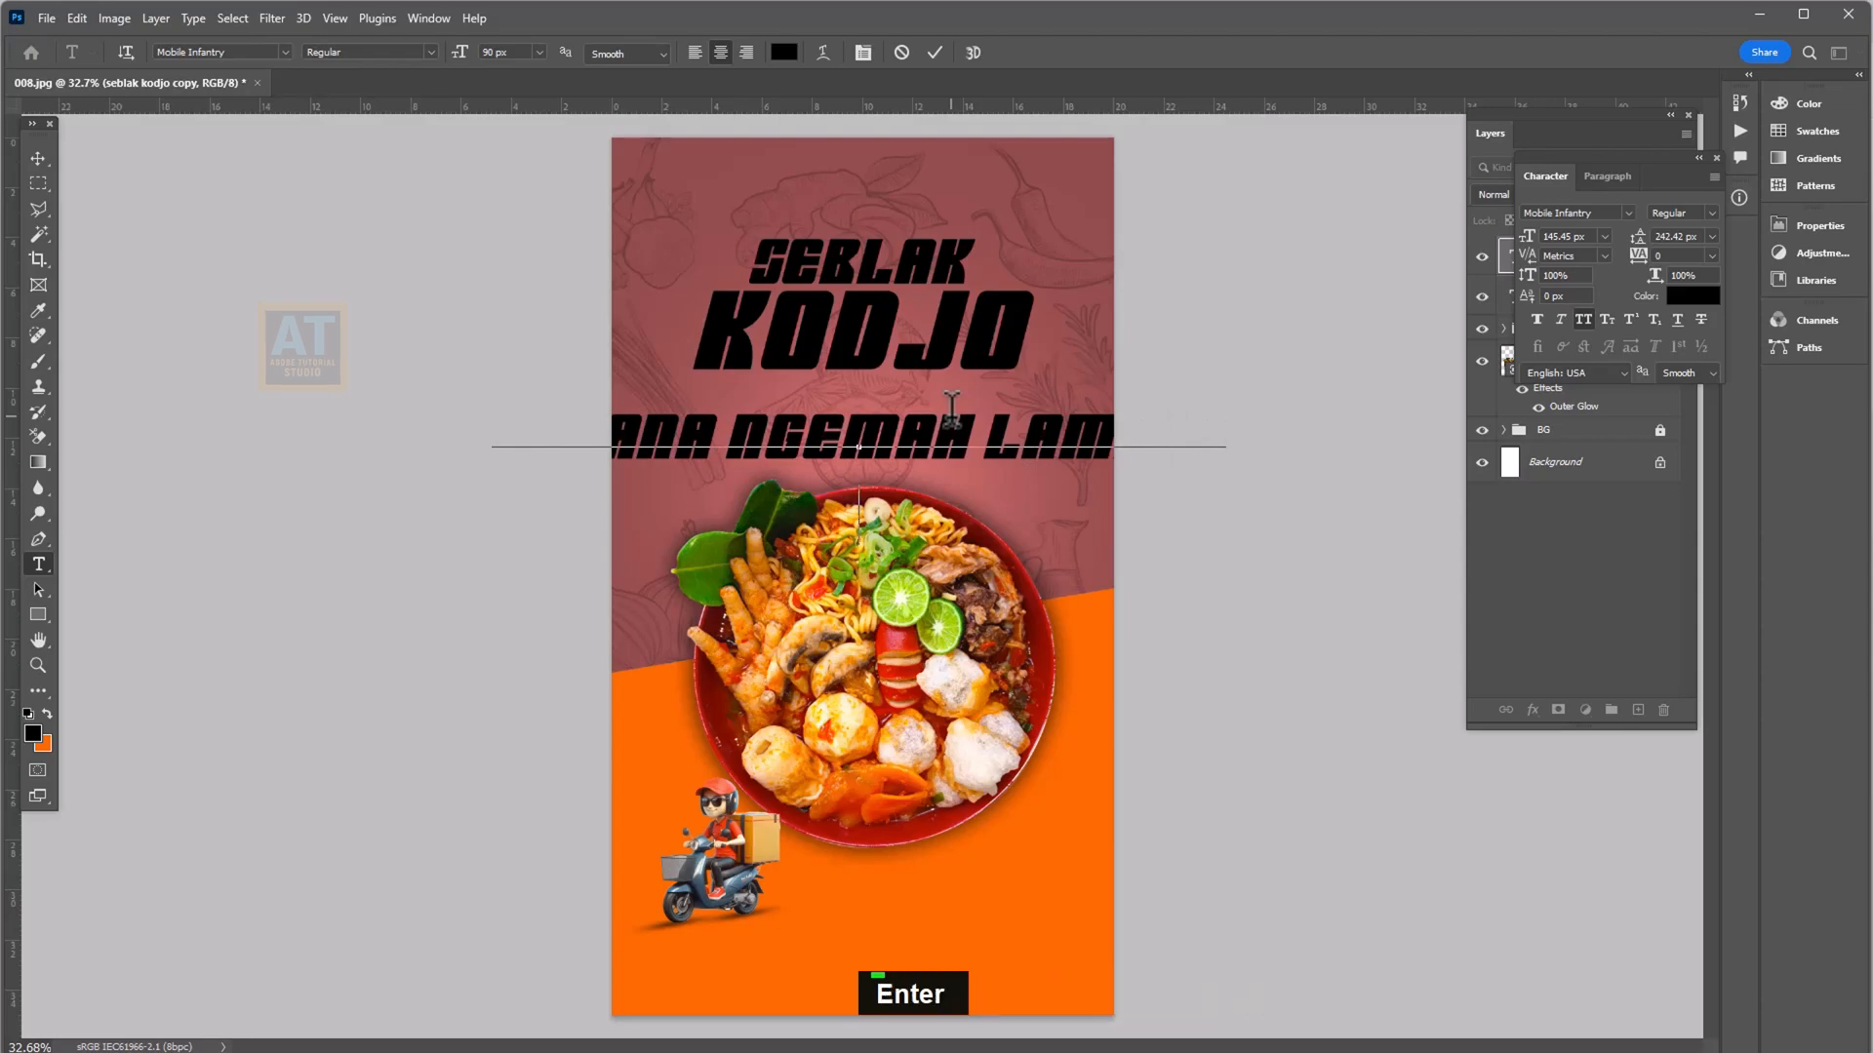
pyautogui.write('Seuhah')
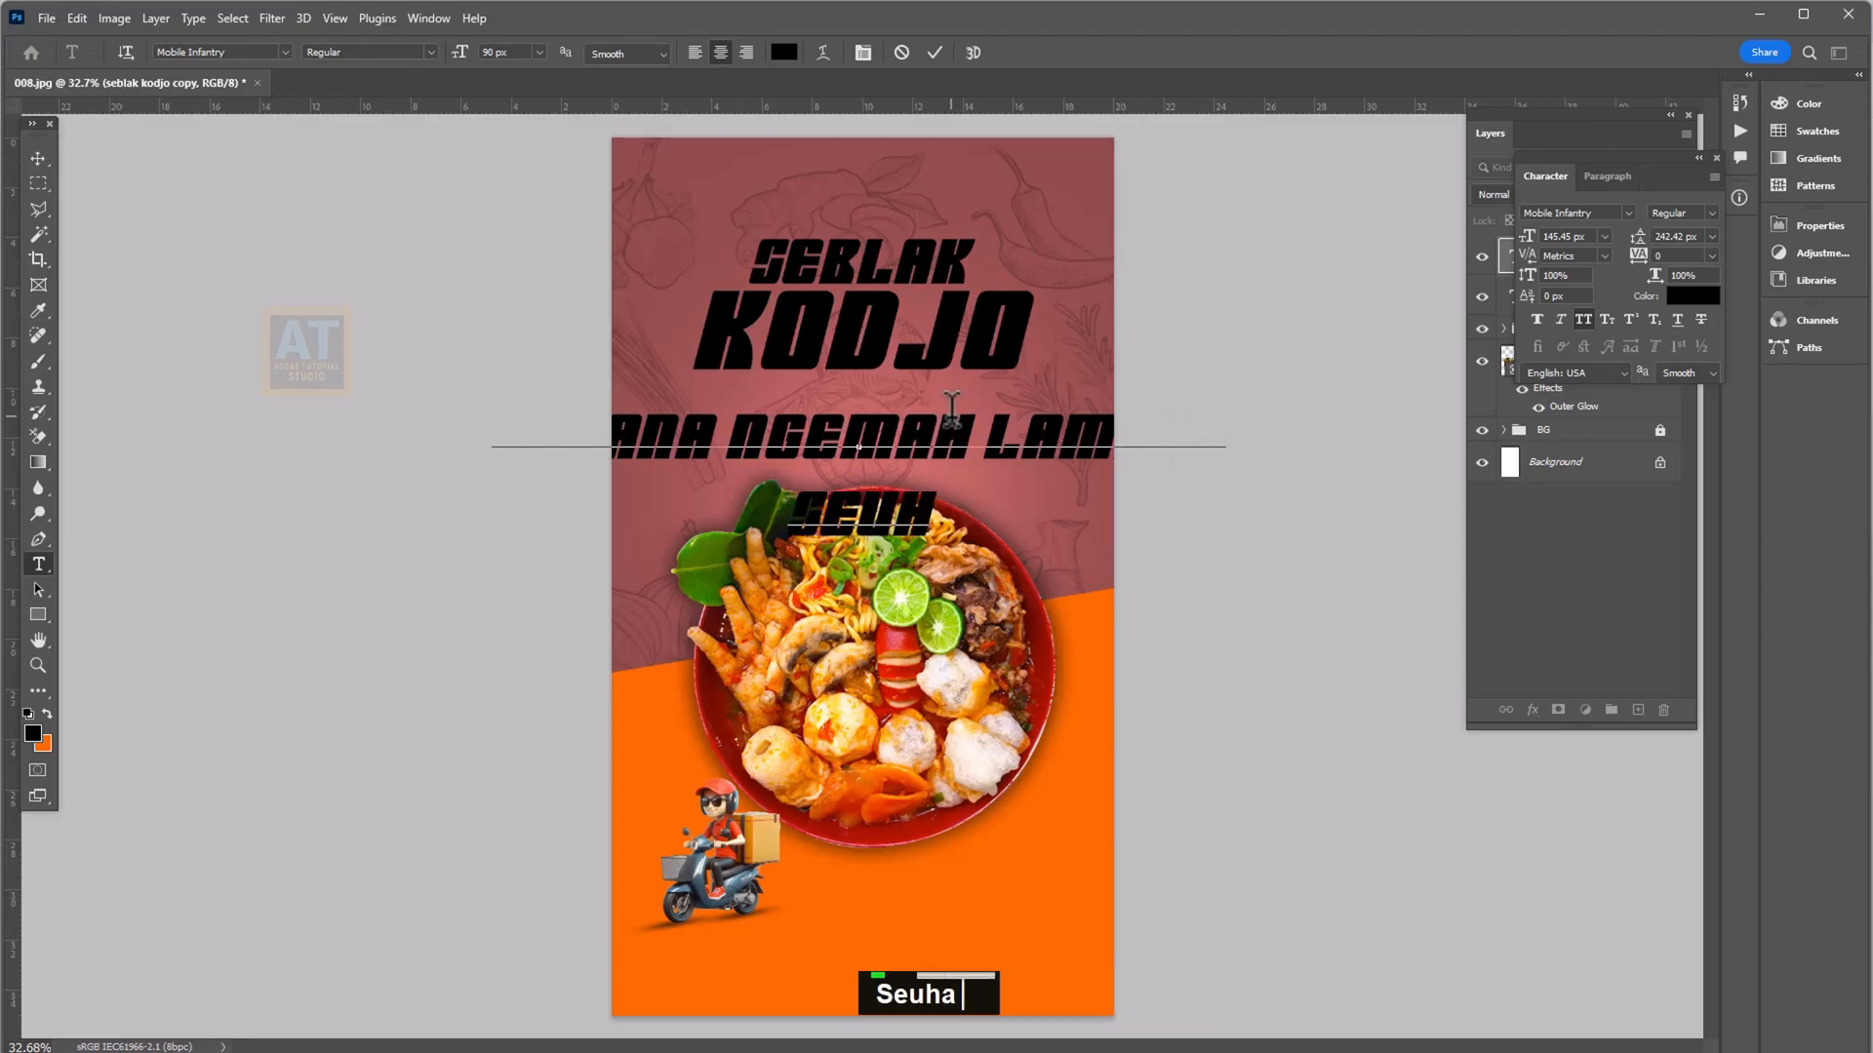
pyautogui.write('!')
# - Change the tagline's font to 419-CAI978 Regular and its size to 52 px
pyautogui.hotkey('ctrl', 'a')
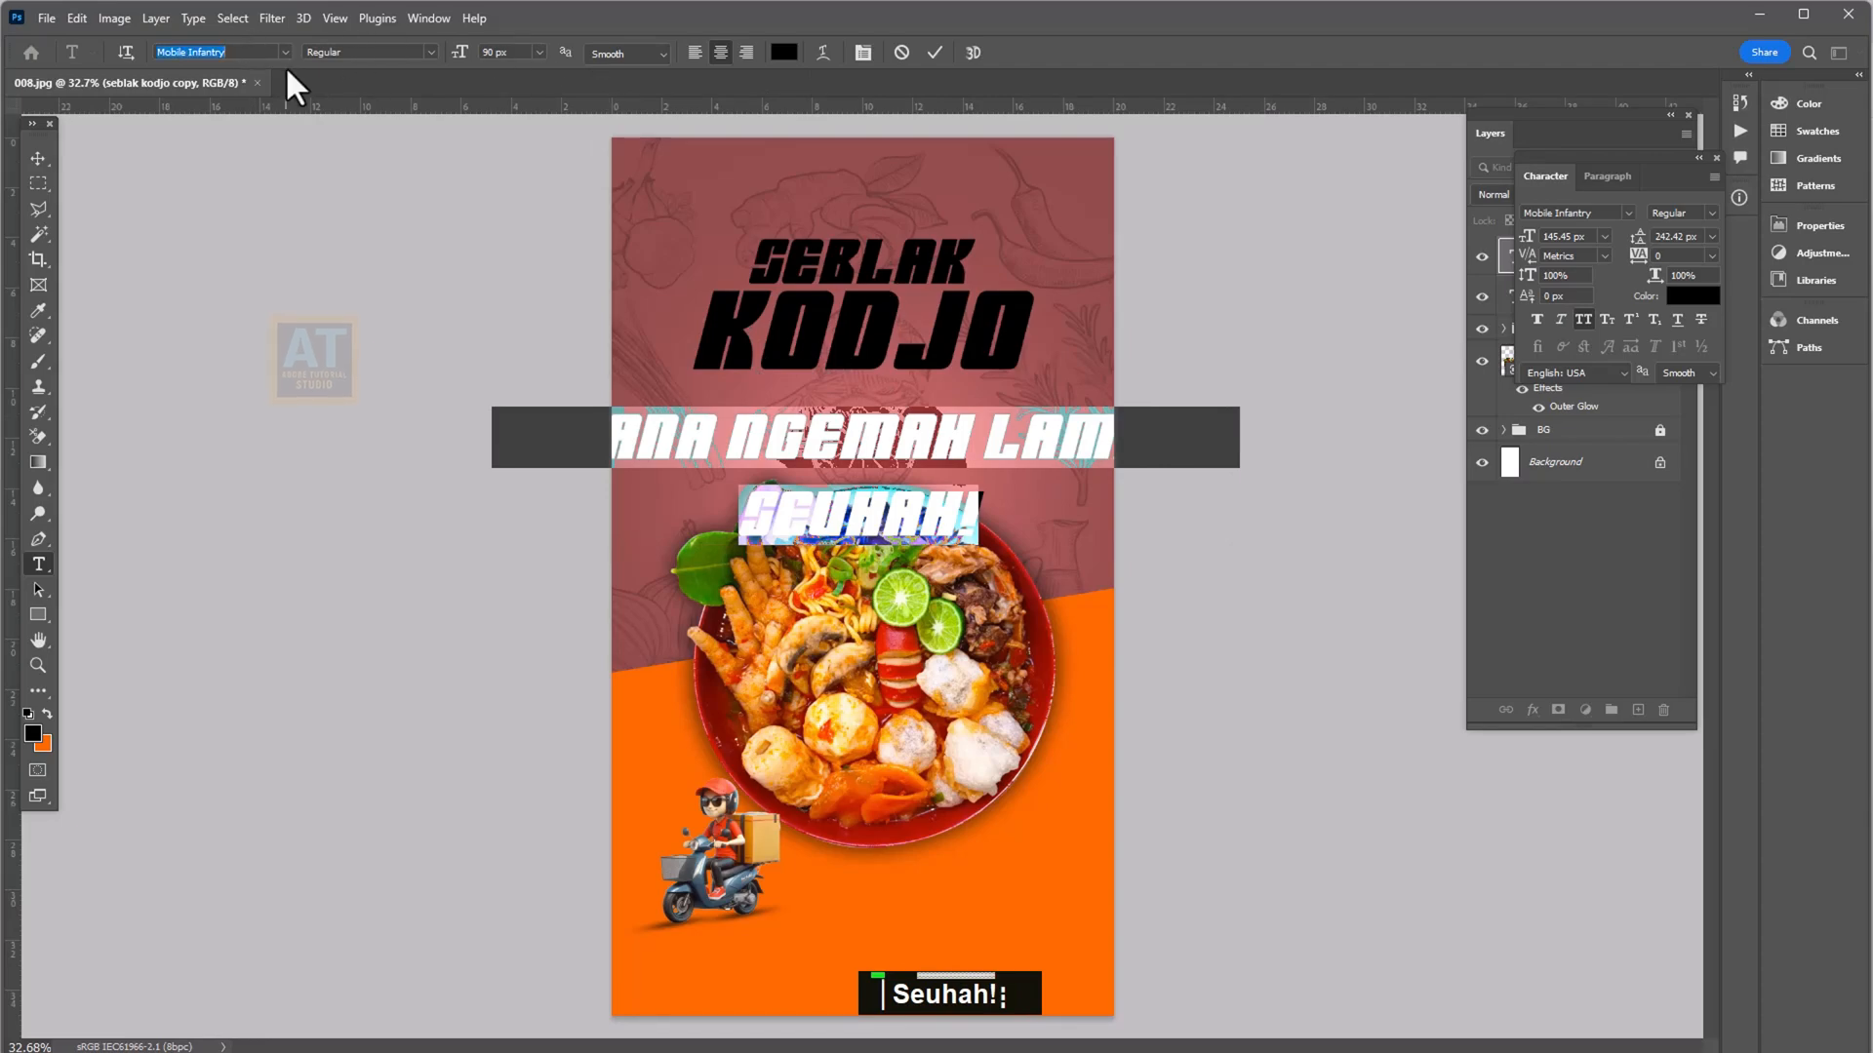
pyautogui.write('419-CAI978')
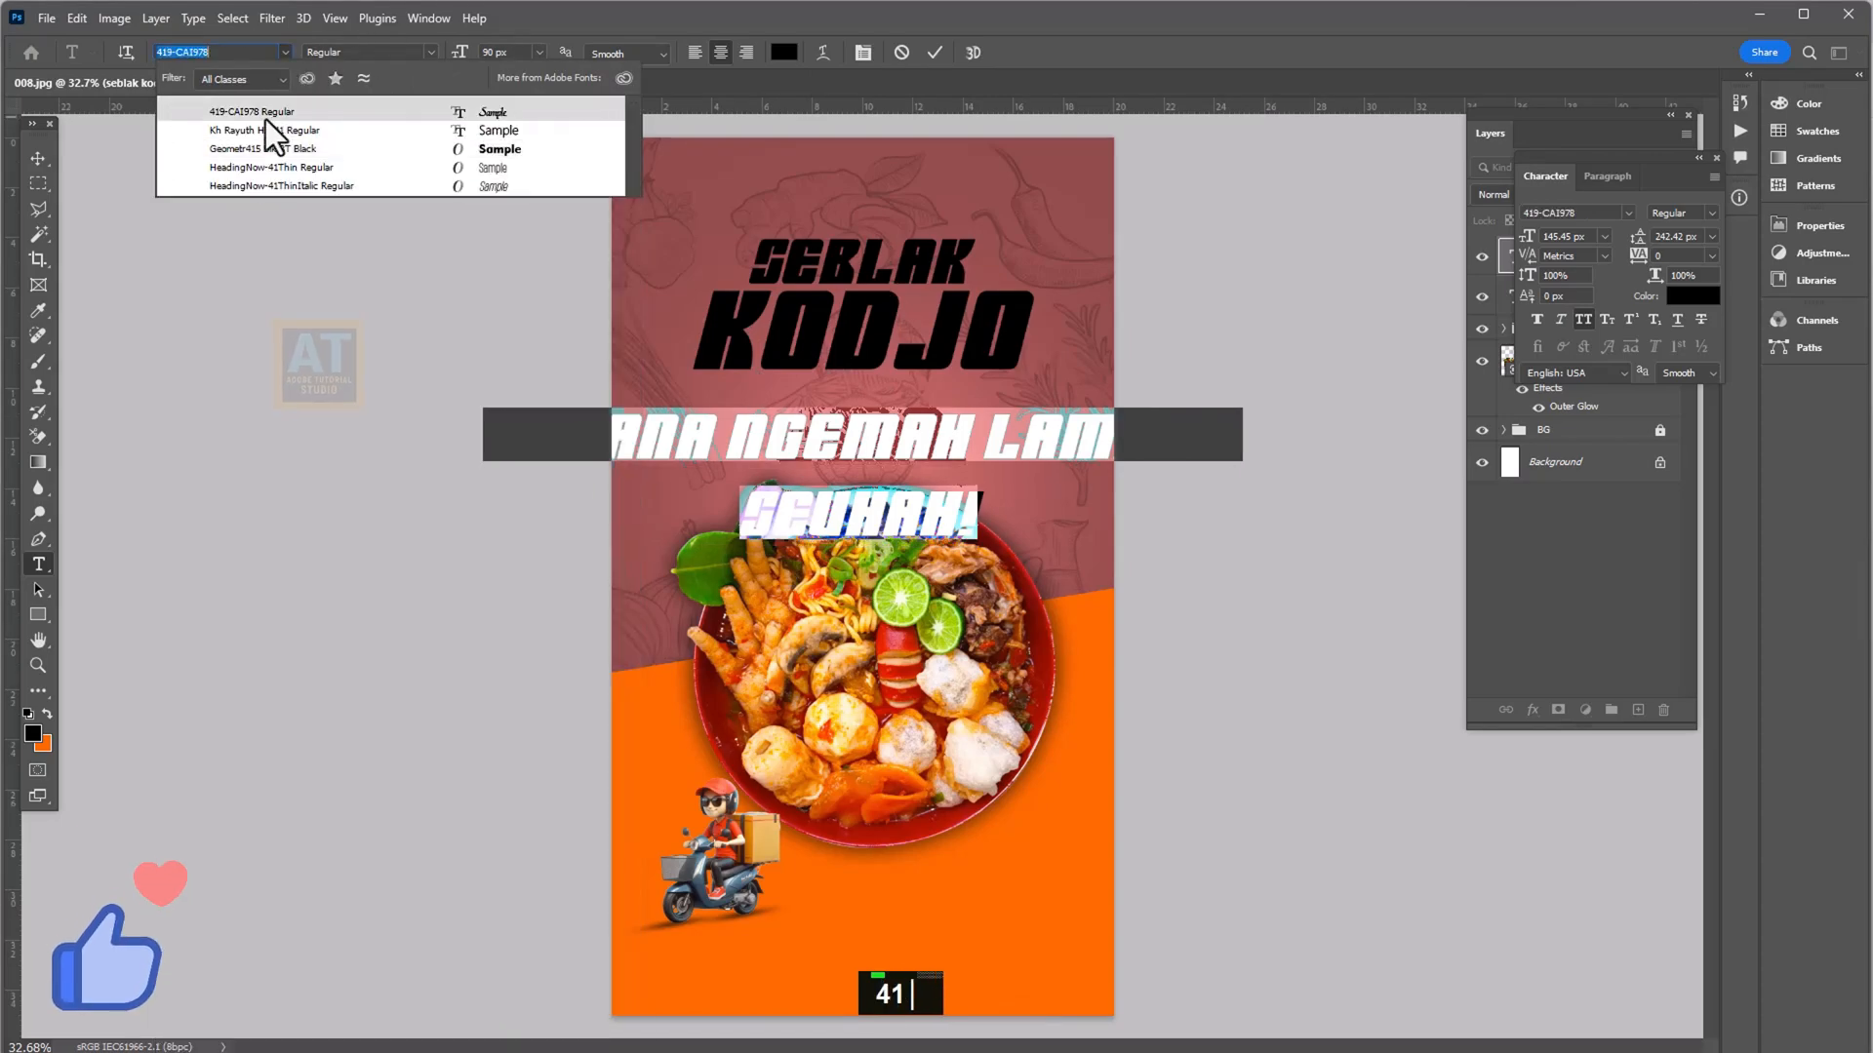
pyautogui.click(265, 115)
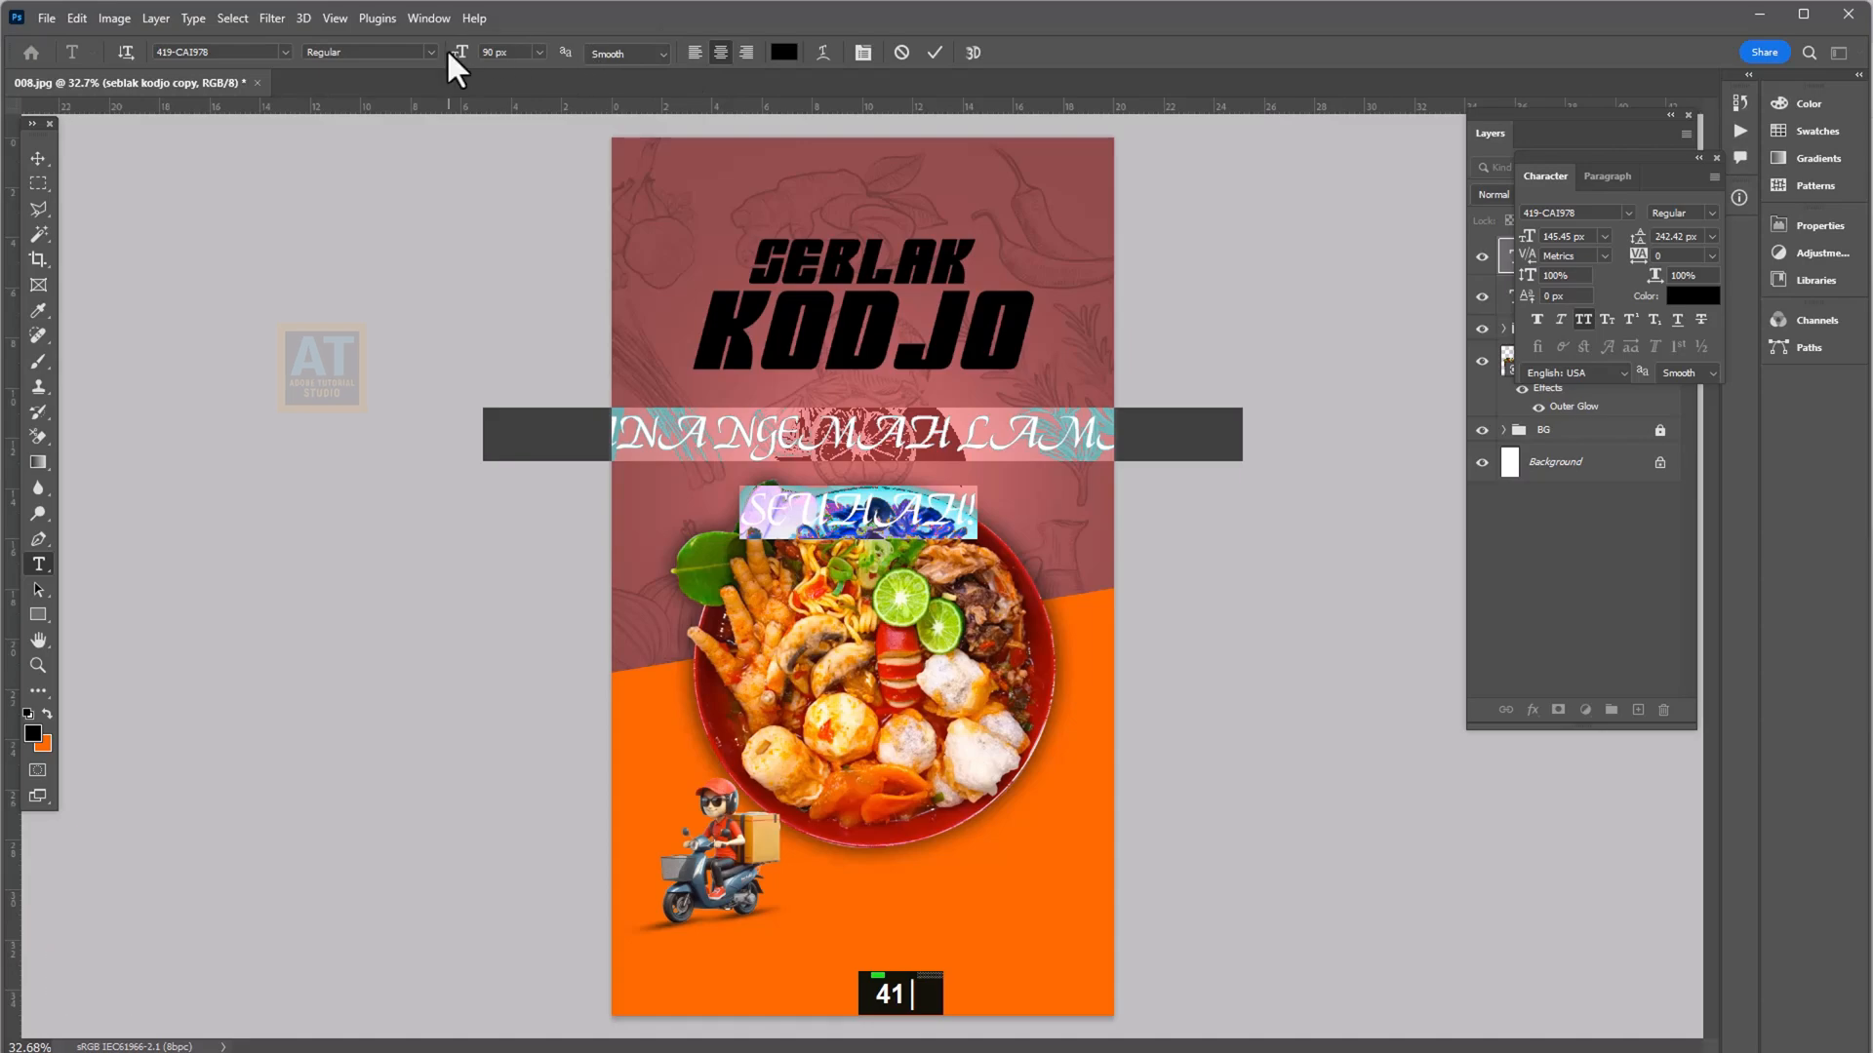
pyautogui.moveTo(461, 57); pyautogui.dragTo(430, 60)
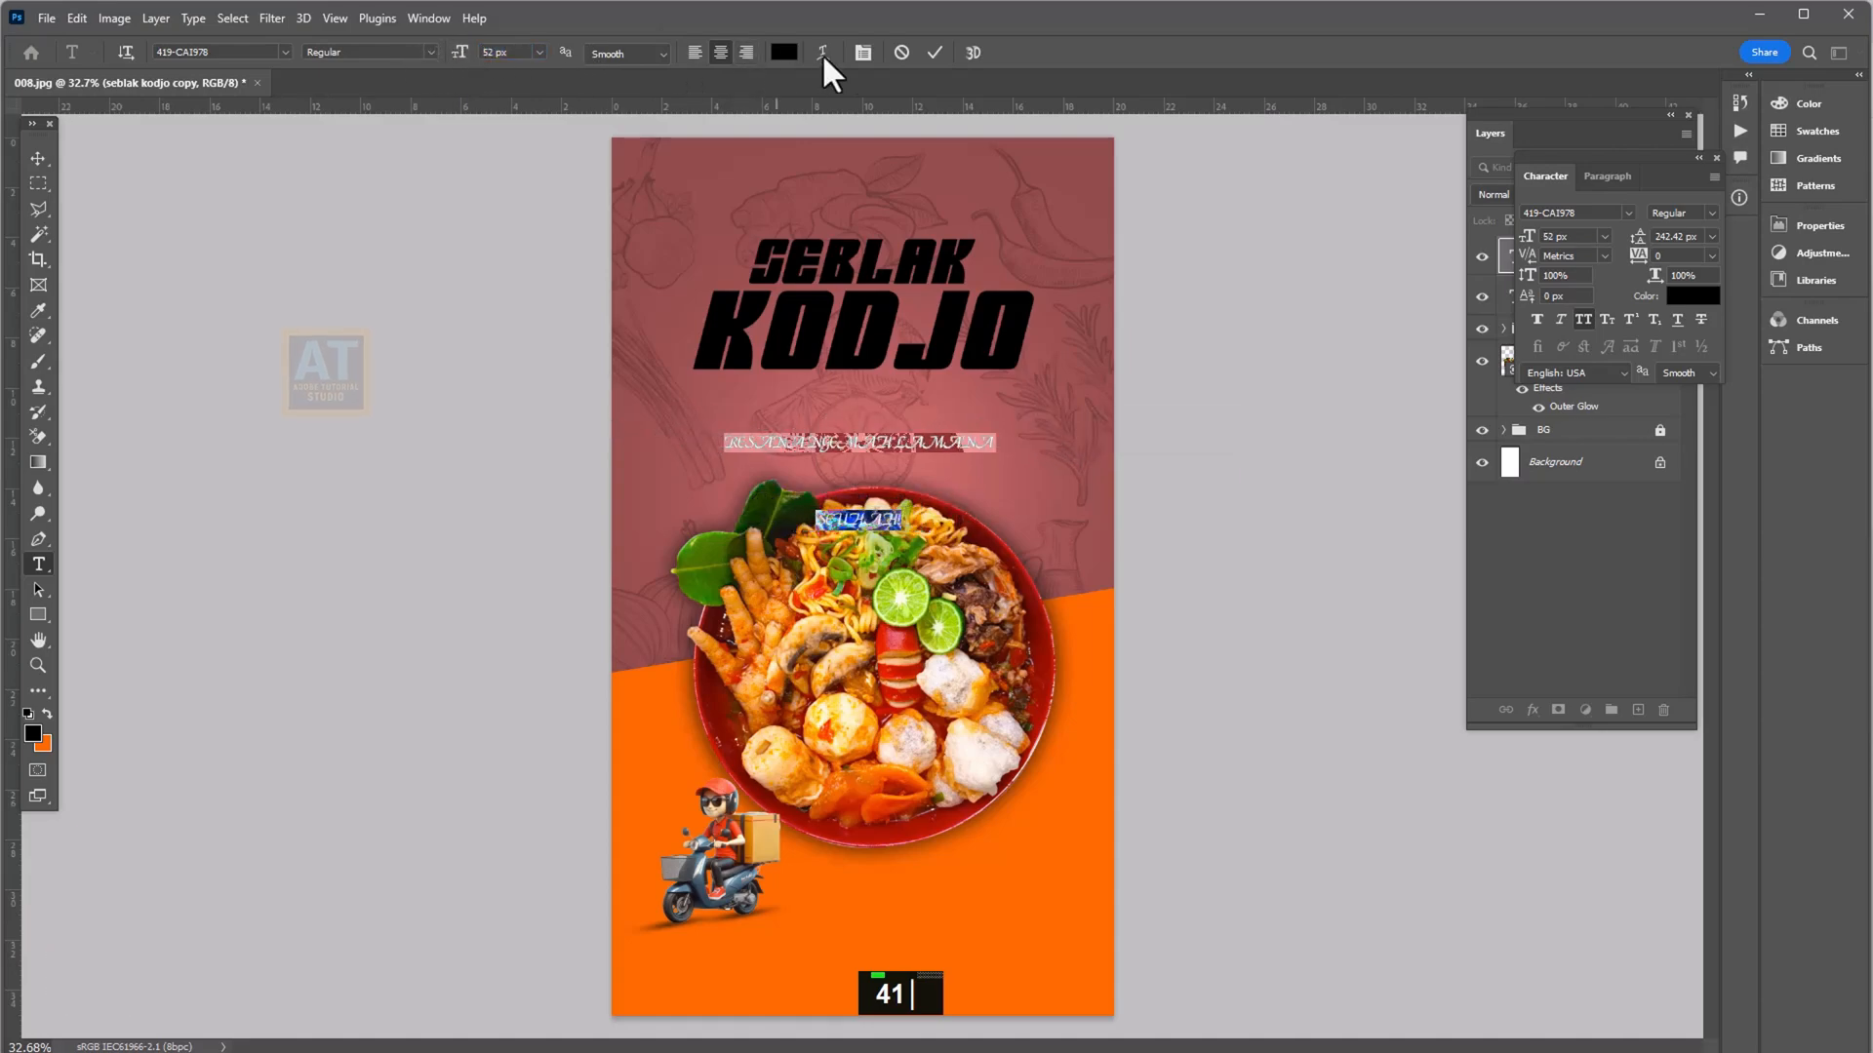
# - Set the tagline's leading to Auto and turn off All Caps
pyautogui.click(863, 52)
pyautogui.click(863, 53)
pyautogui.click(1638, 237)
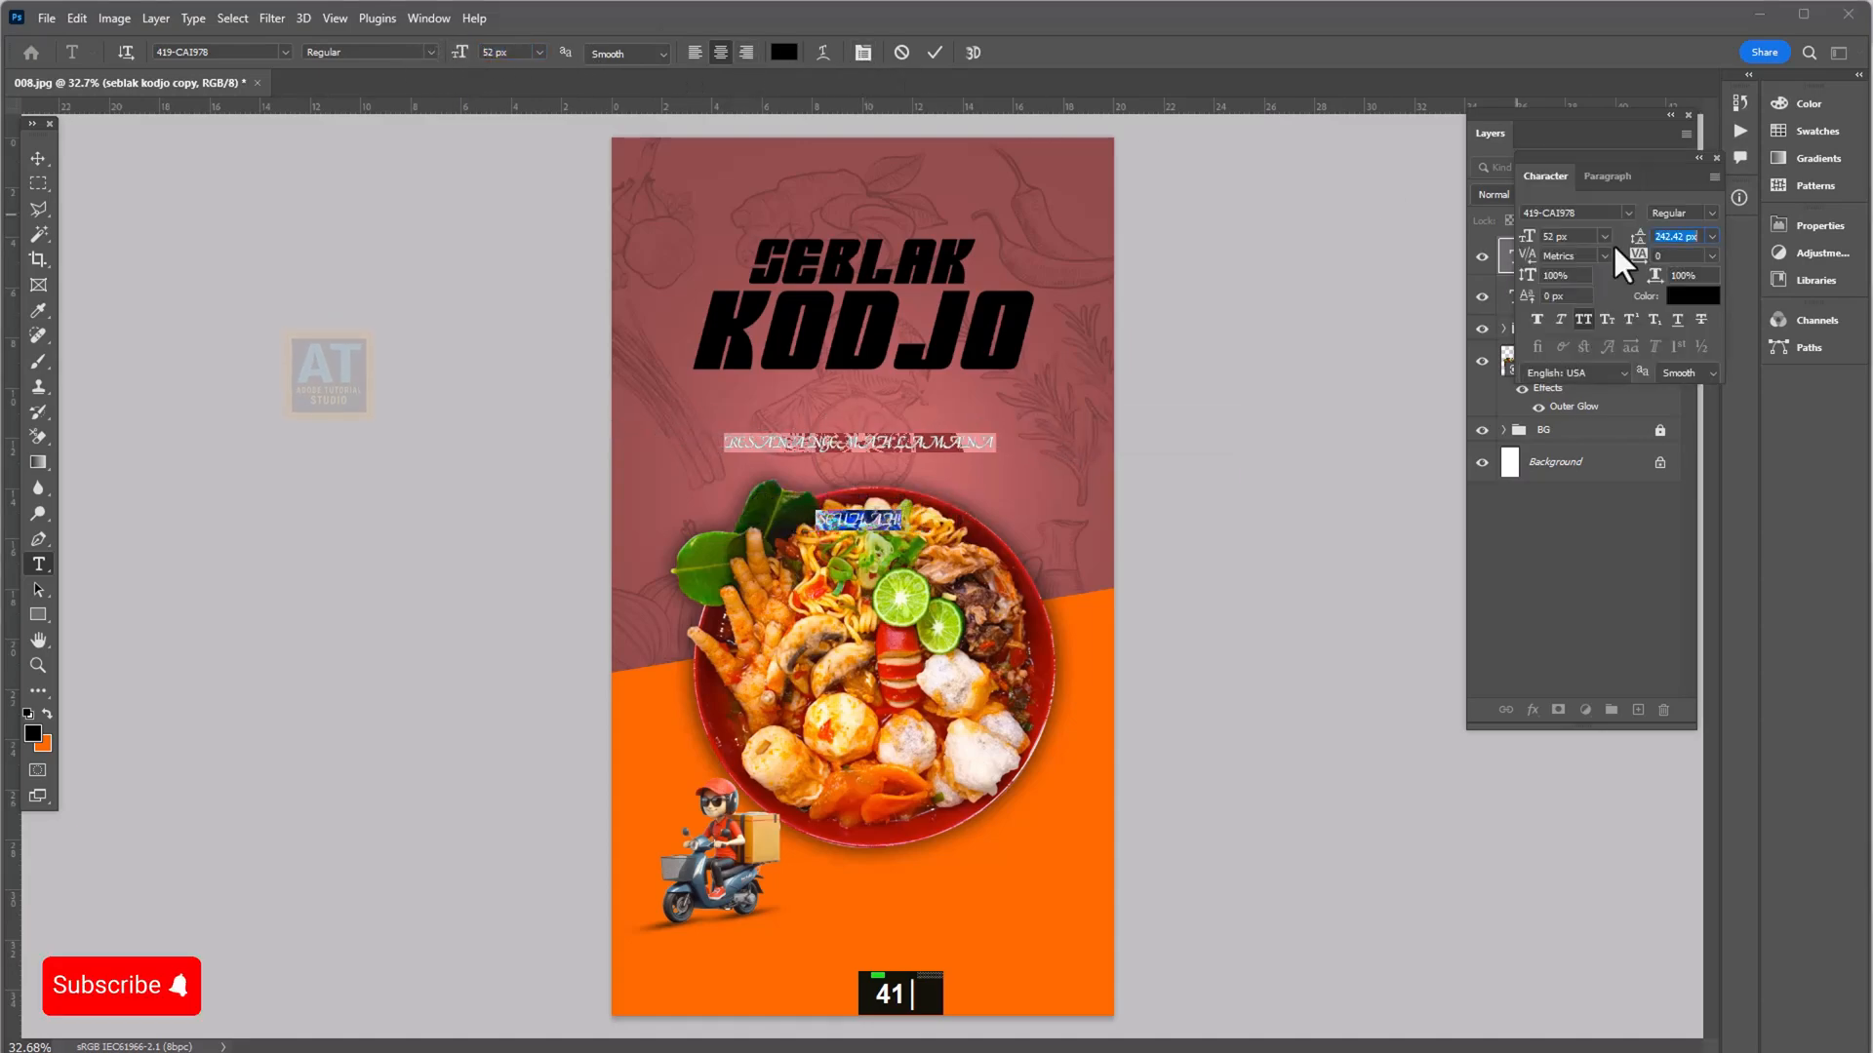
pyautogui.click(1712, 237)
pyautogui.click(1677, 256)
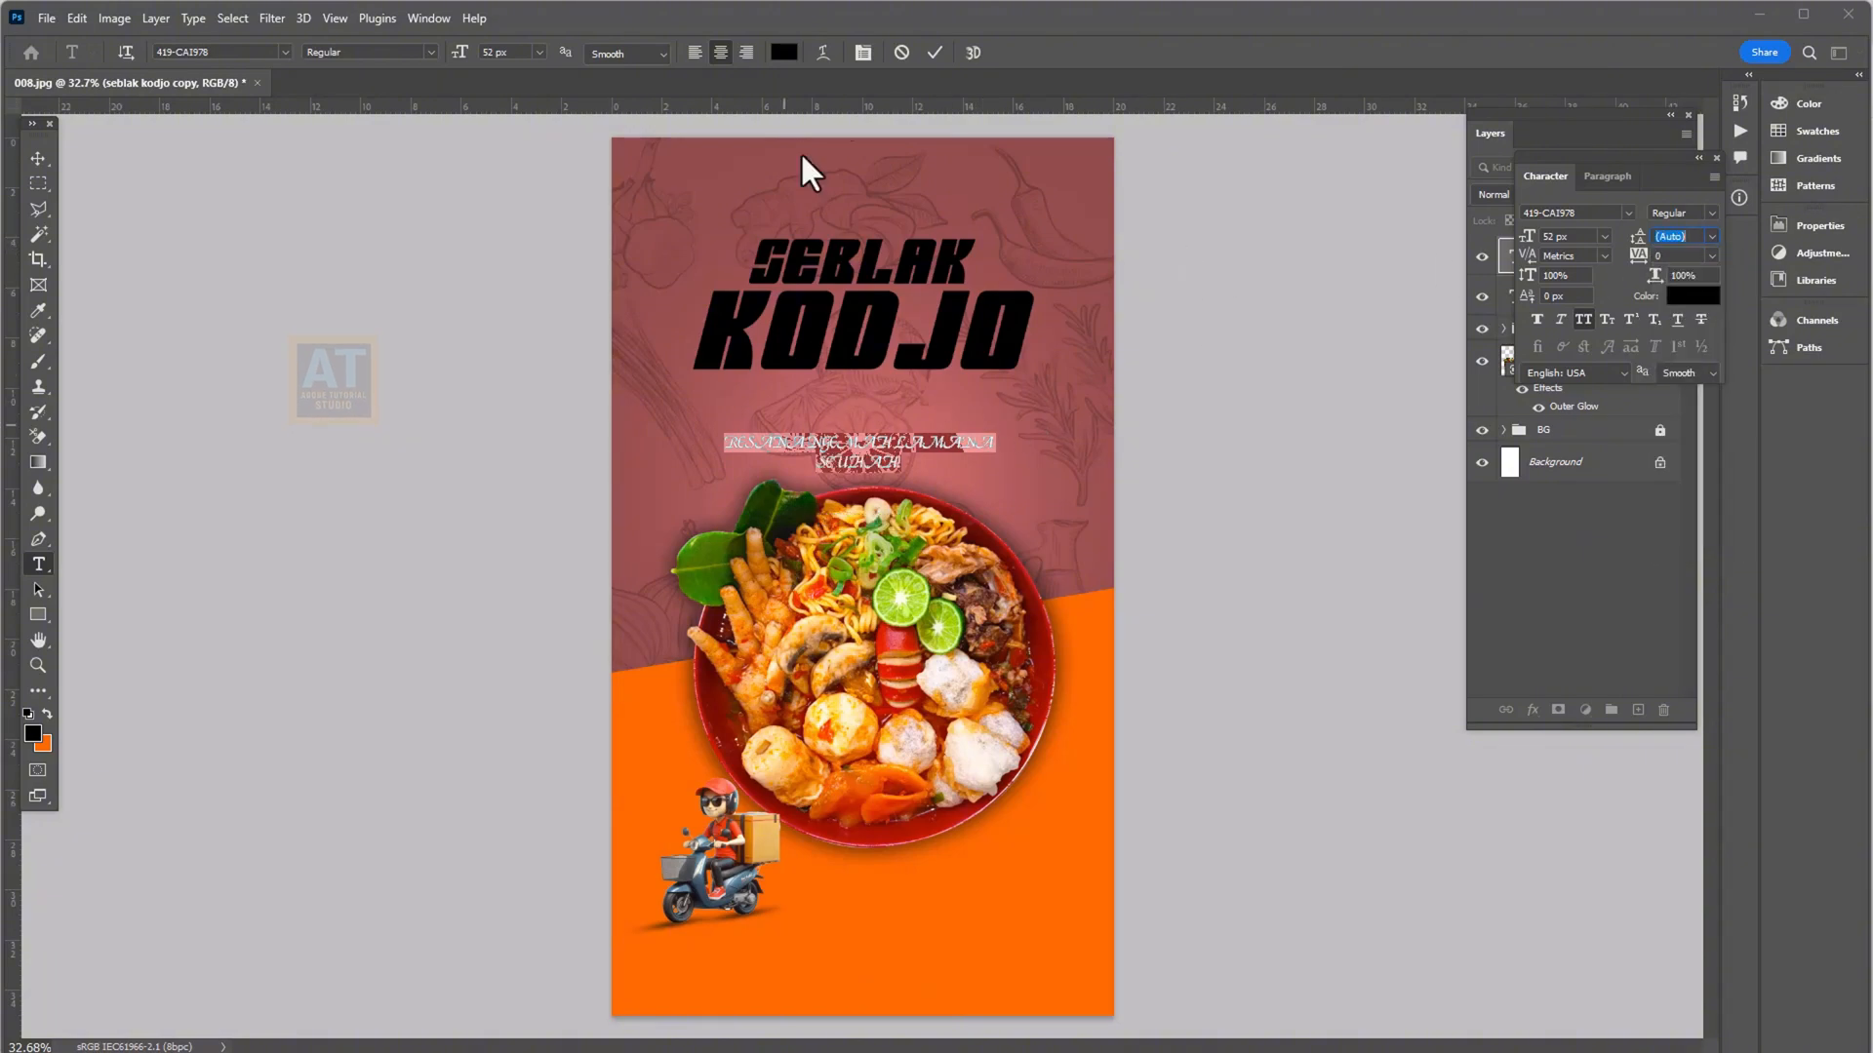
pyautogui.click(1582, 318)
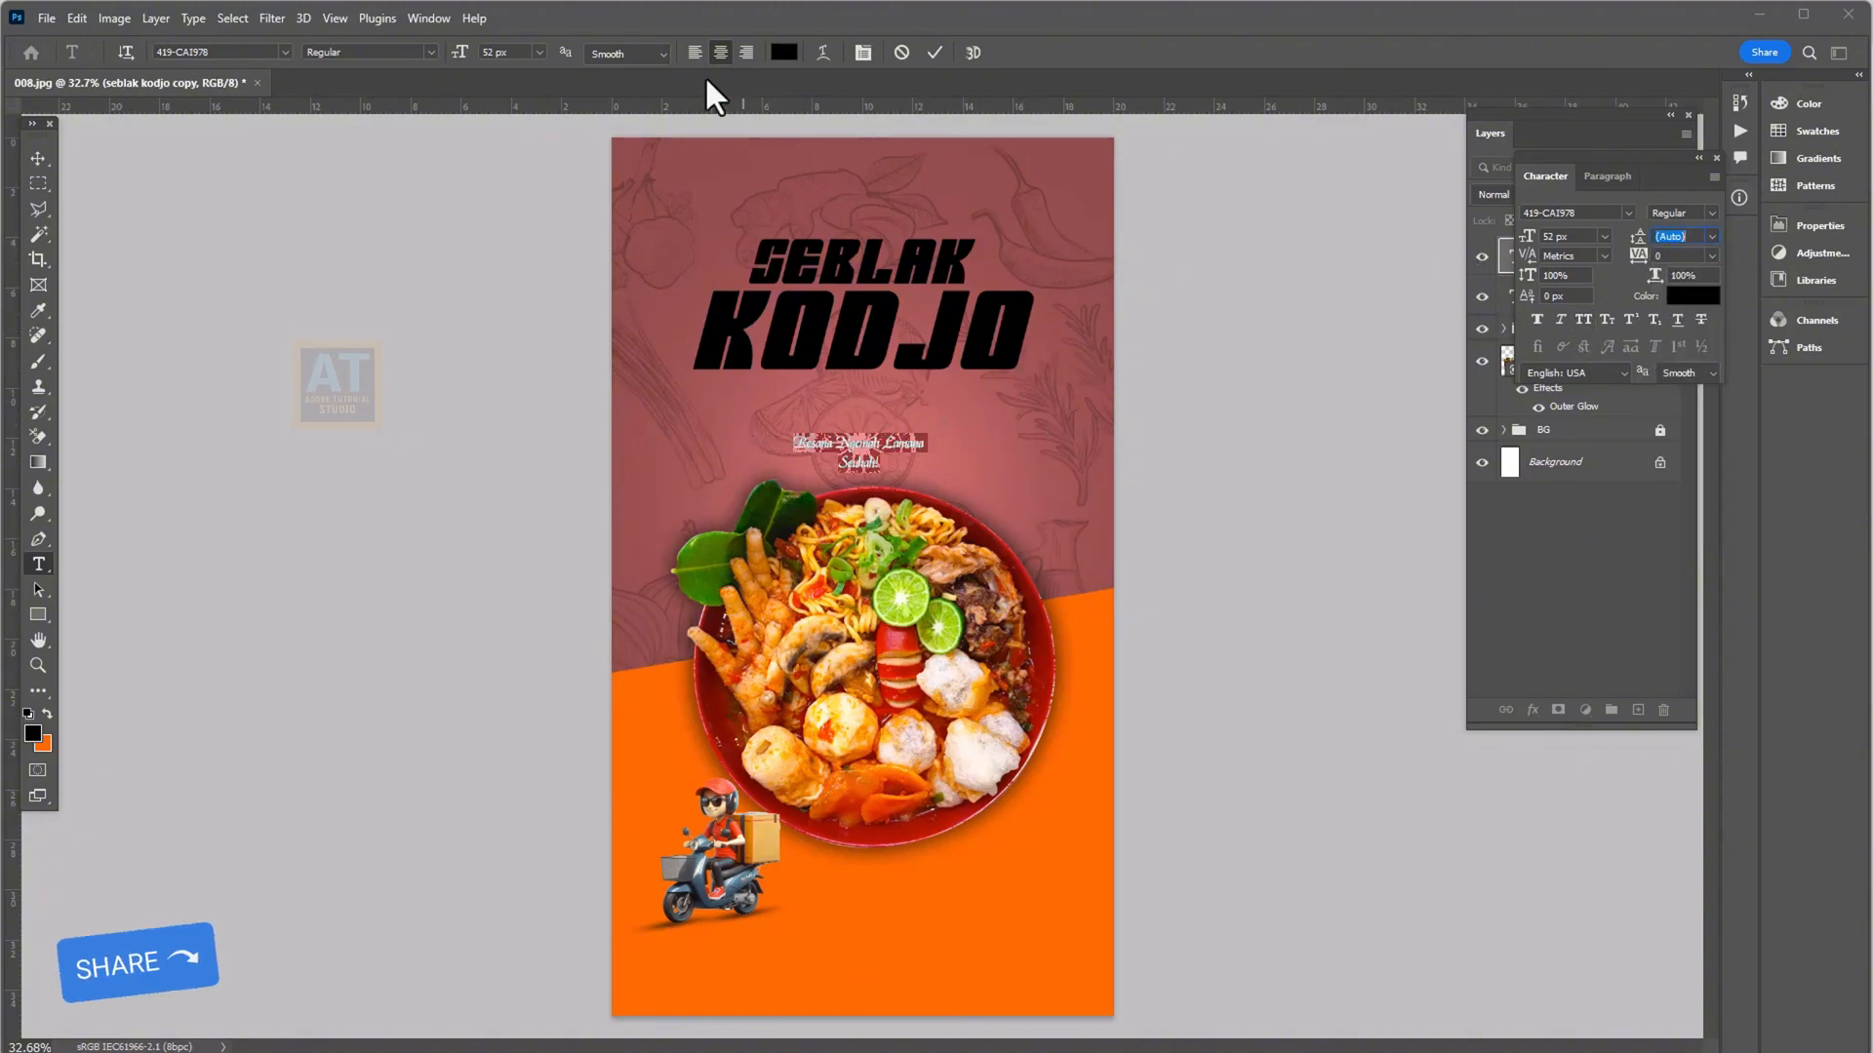
# - Enlarge the tagline text to 159 px and colour it white (ffffff)
pyautogui.moveTo(469, 61); pyautogui.dragTo(570, 80)
pyautogui.click(785, 53)
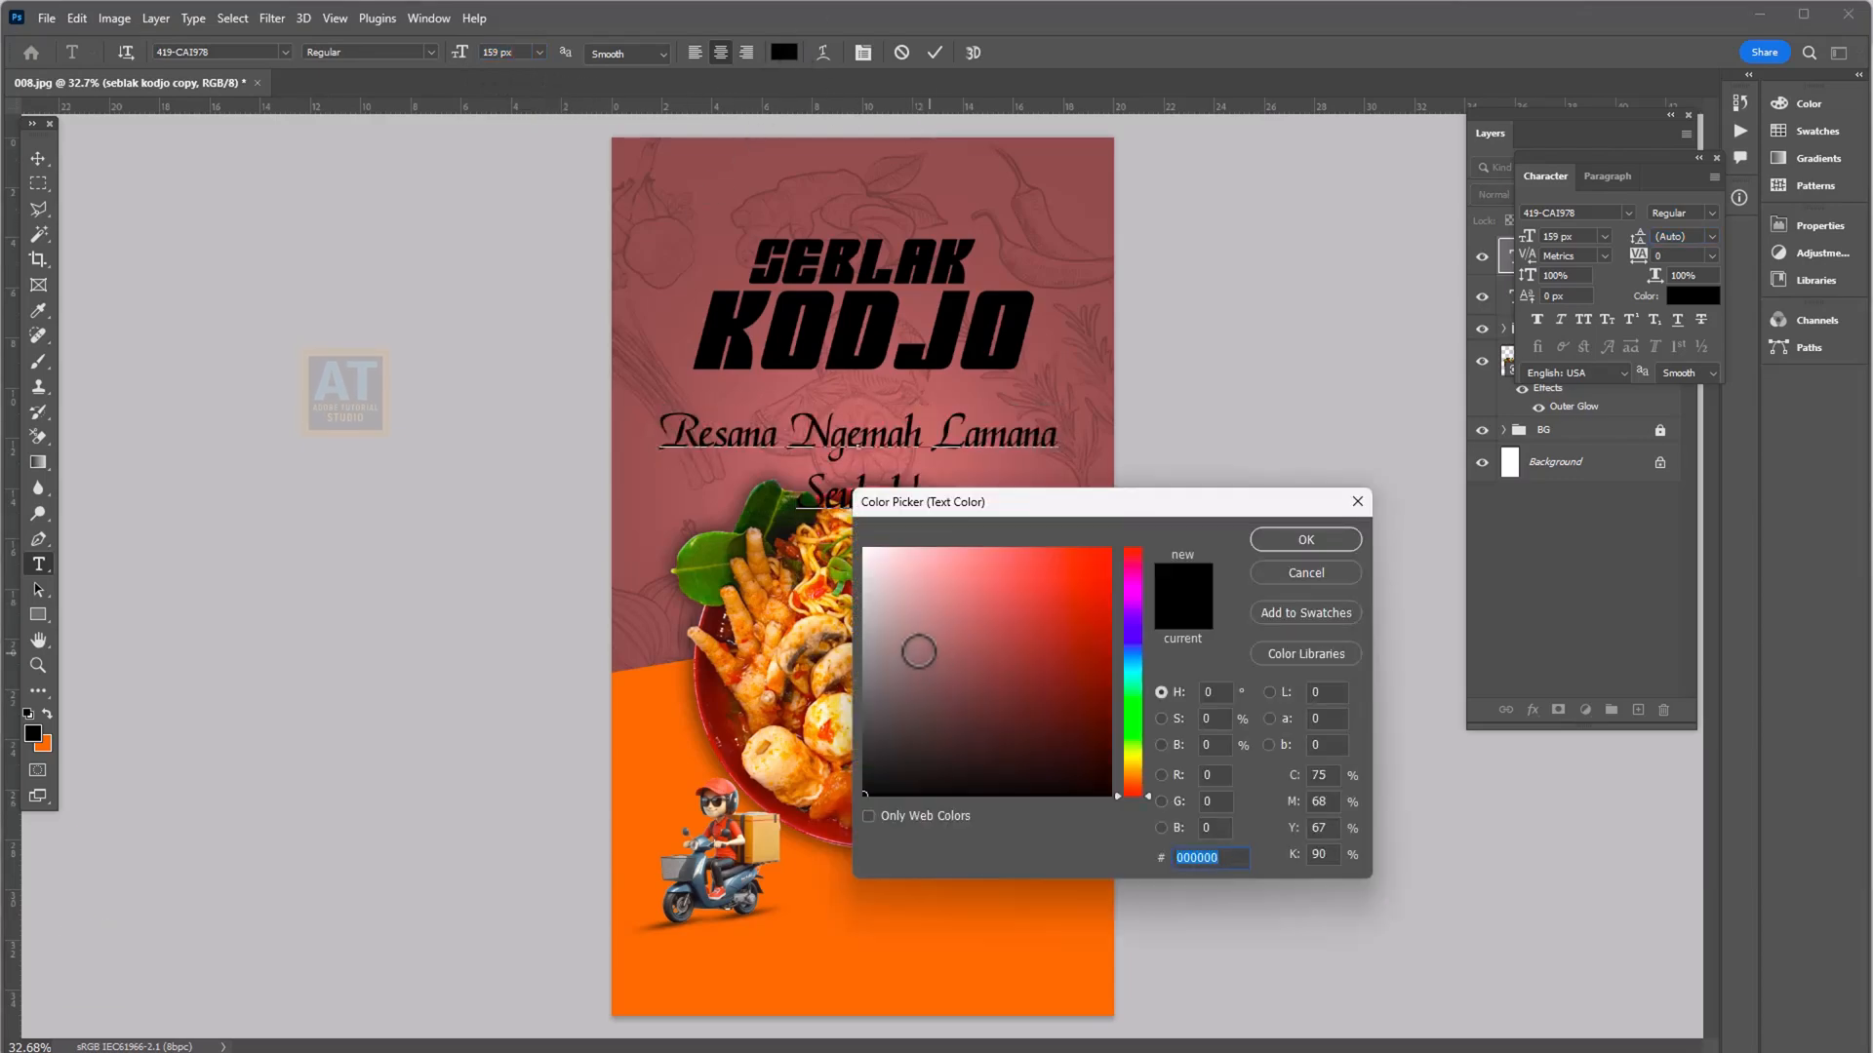
pyautogui.write('ffffff')
pyautogui.click(1308, 546)
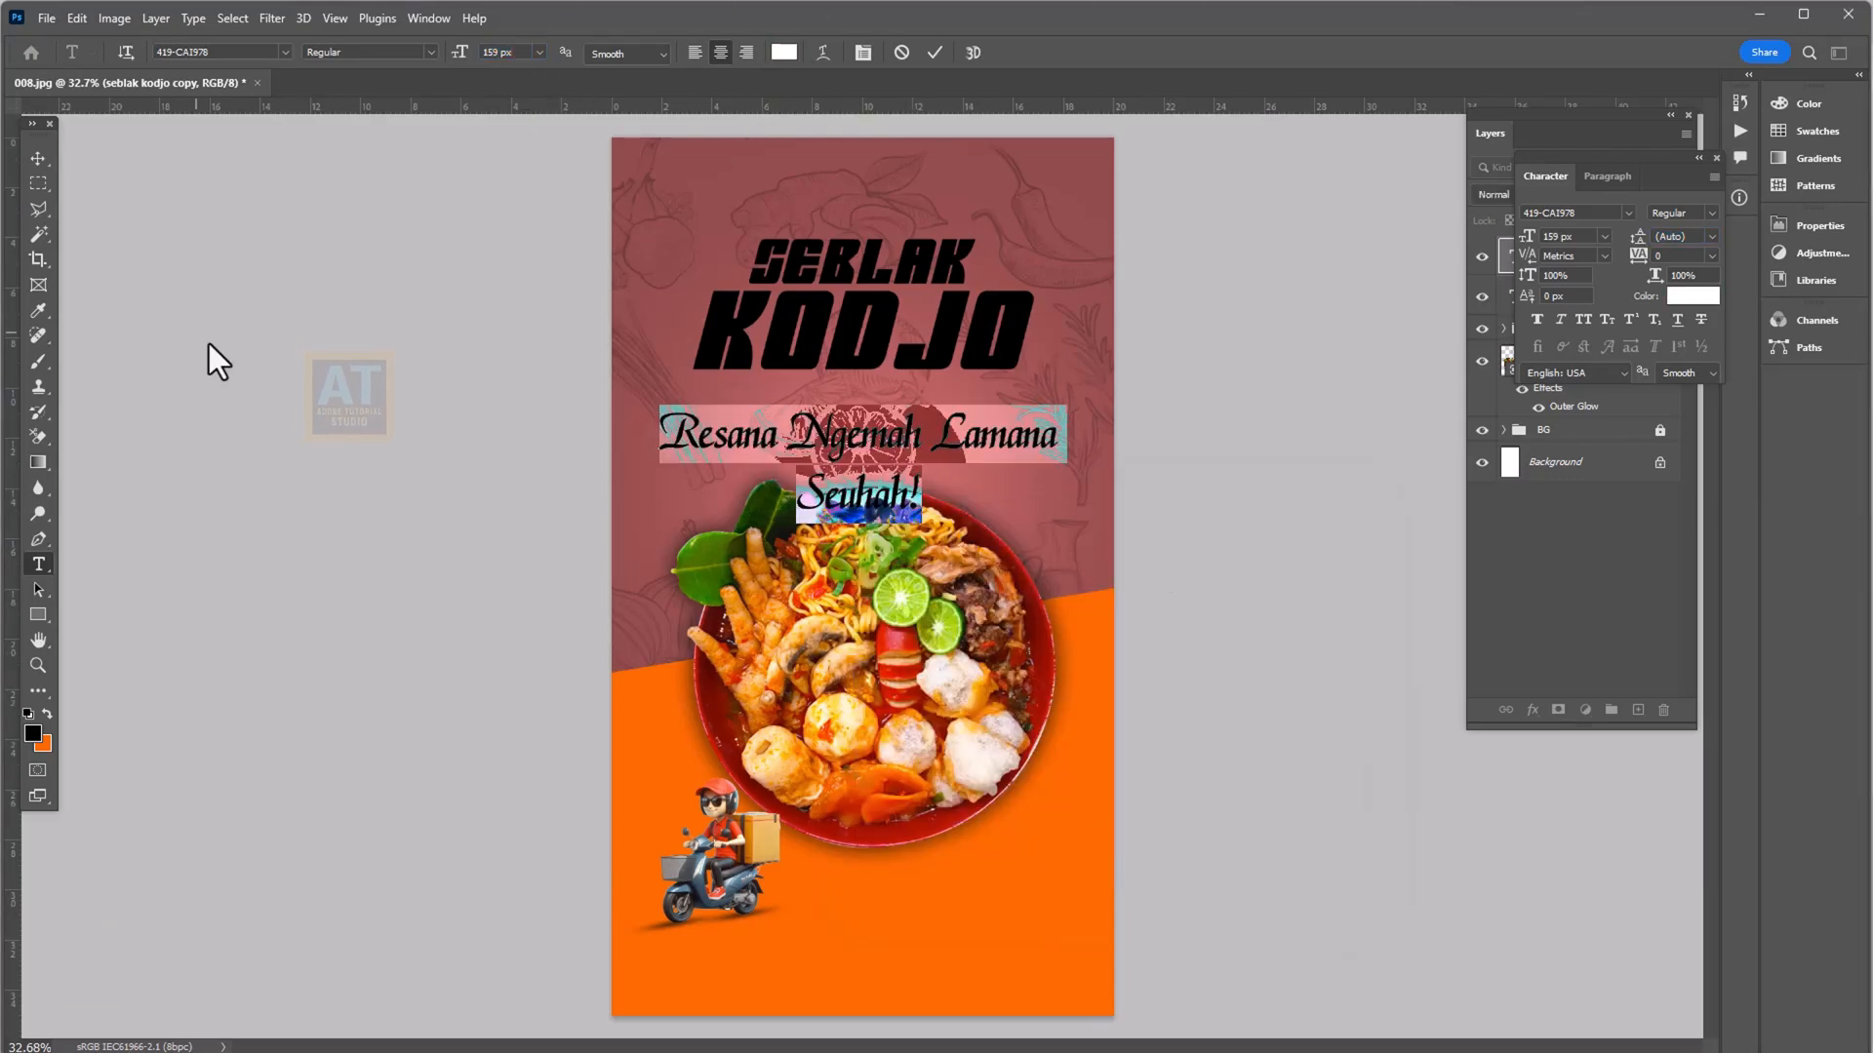
pyautogui.click(37, 158)
# - Move the tagline up closer to the Seblak Kodjo title and reduce its font size to 138 px
pyautogui.keyDown('alt'); pyautogui.scroll(2, 880, 433); pyautogui.keyUp('alt')
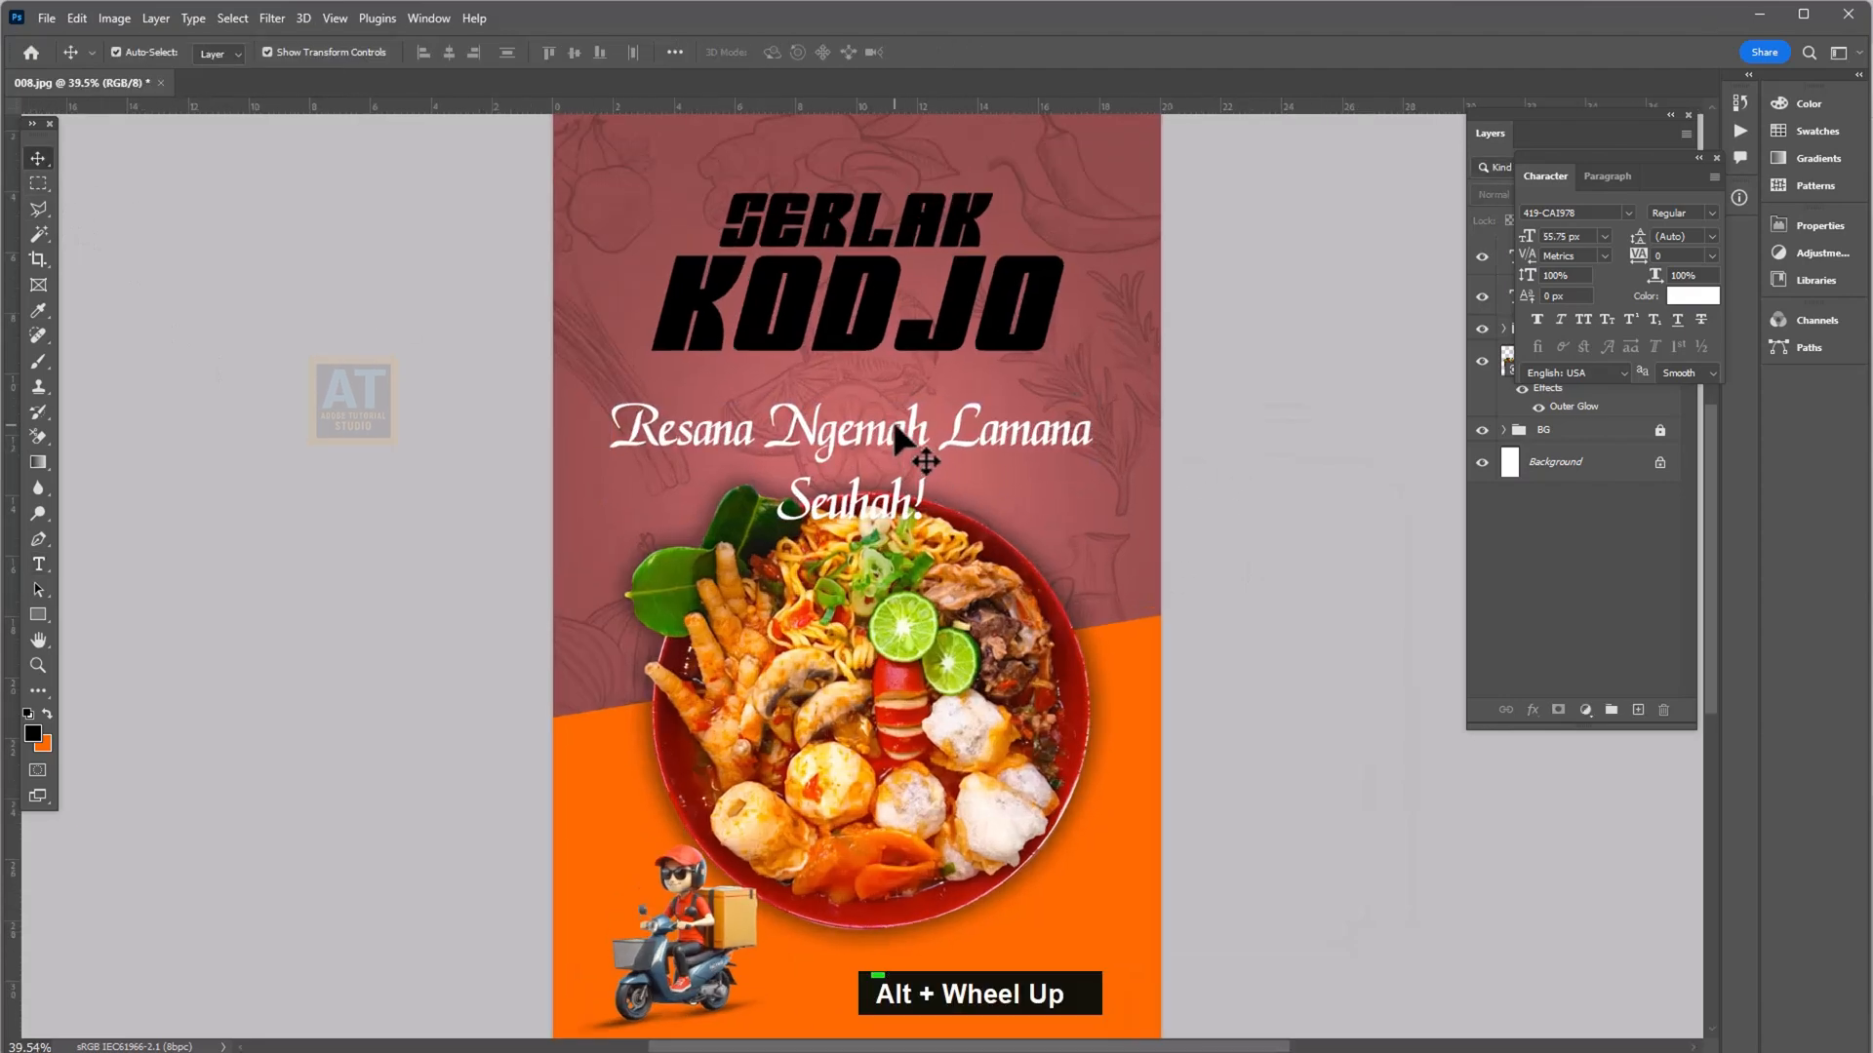
pyautogui.moveTo(893, 419)
pyautogui.mouseDown()
pyautogui.moveTo(893, 379)
pyautogui.moveTo(897, 395)
pyautogui.mouseUp()
pyautogui.press('t')
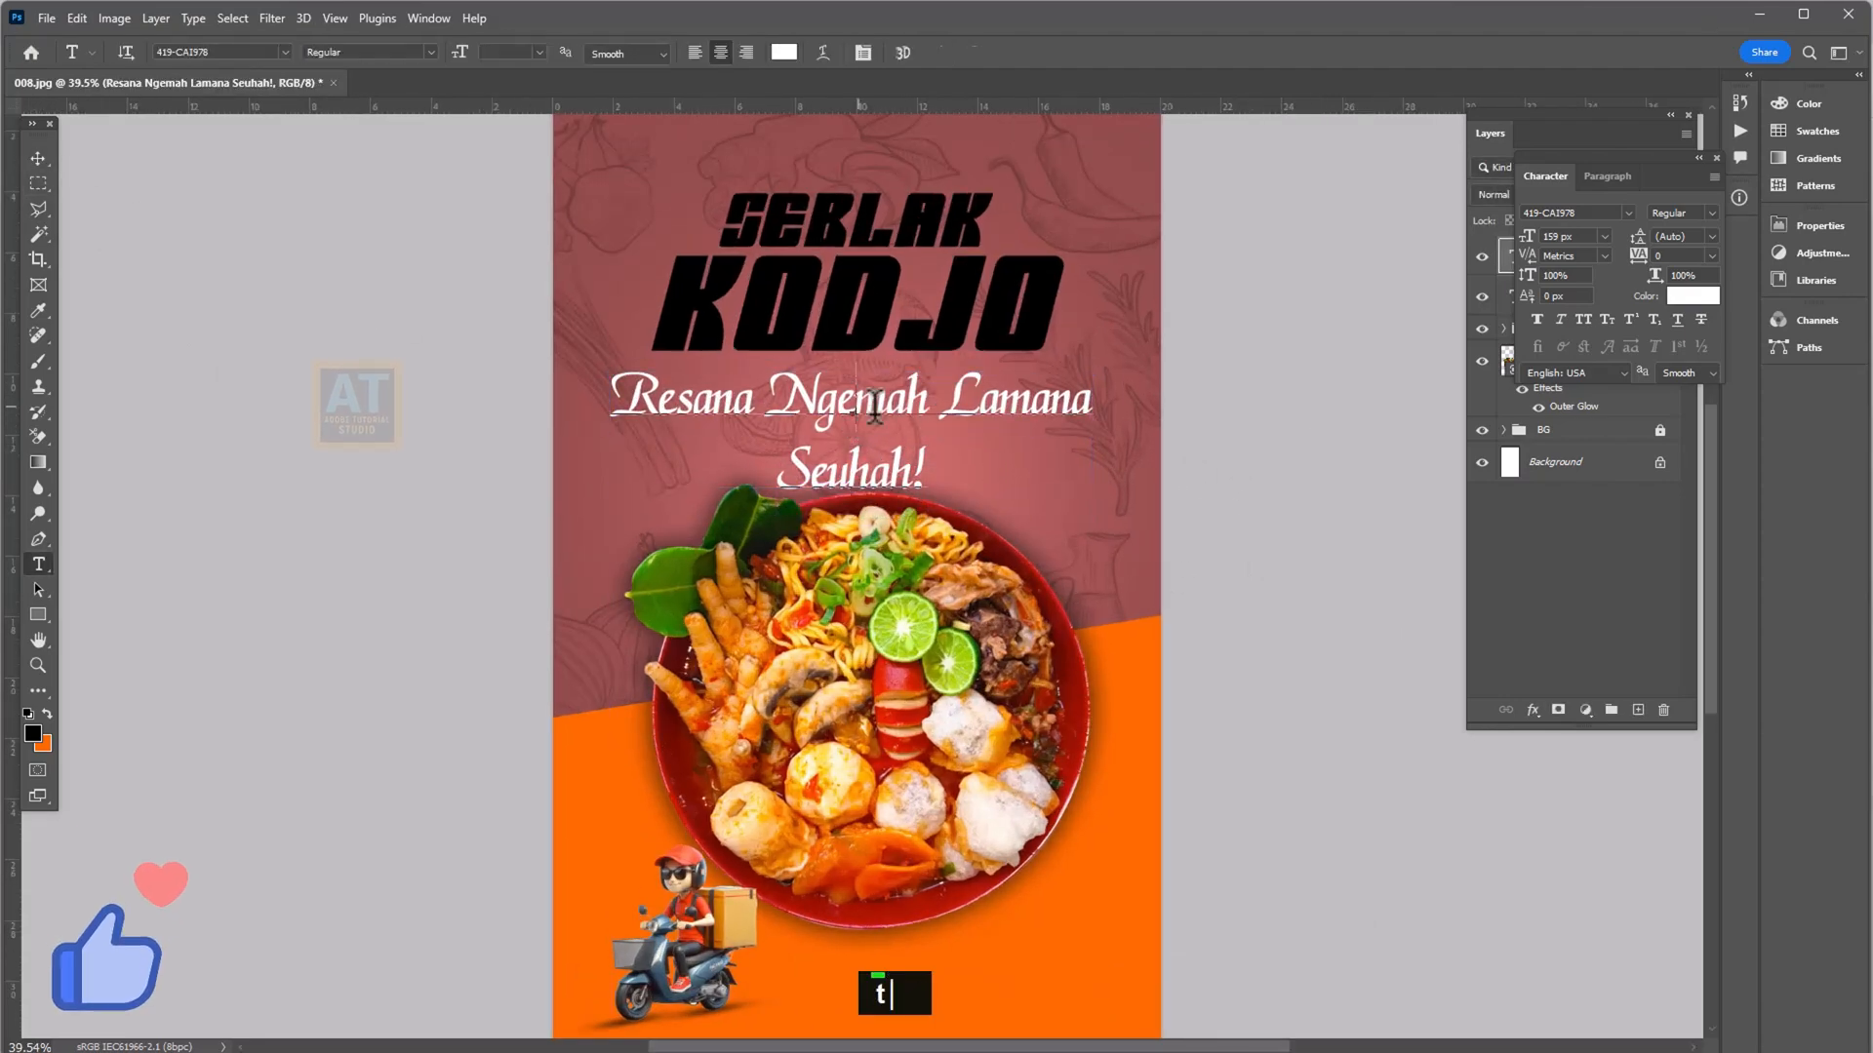
pyautogui.click(860, 415)
pyautogui.hotkey('ctrl', 'a')
pyautogui.click(497, 51)
pyautogui.scroll(-8, 500, 52)
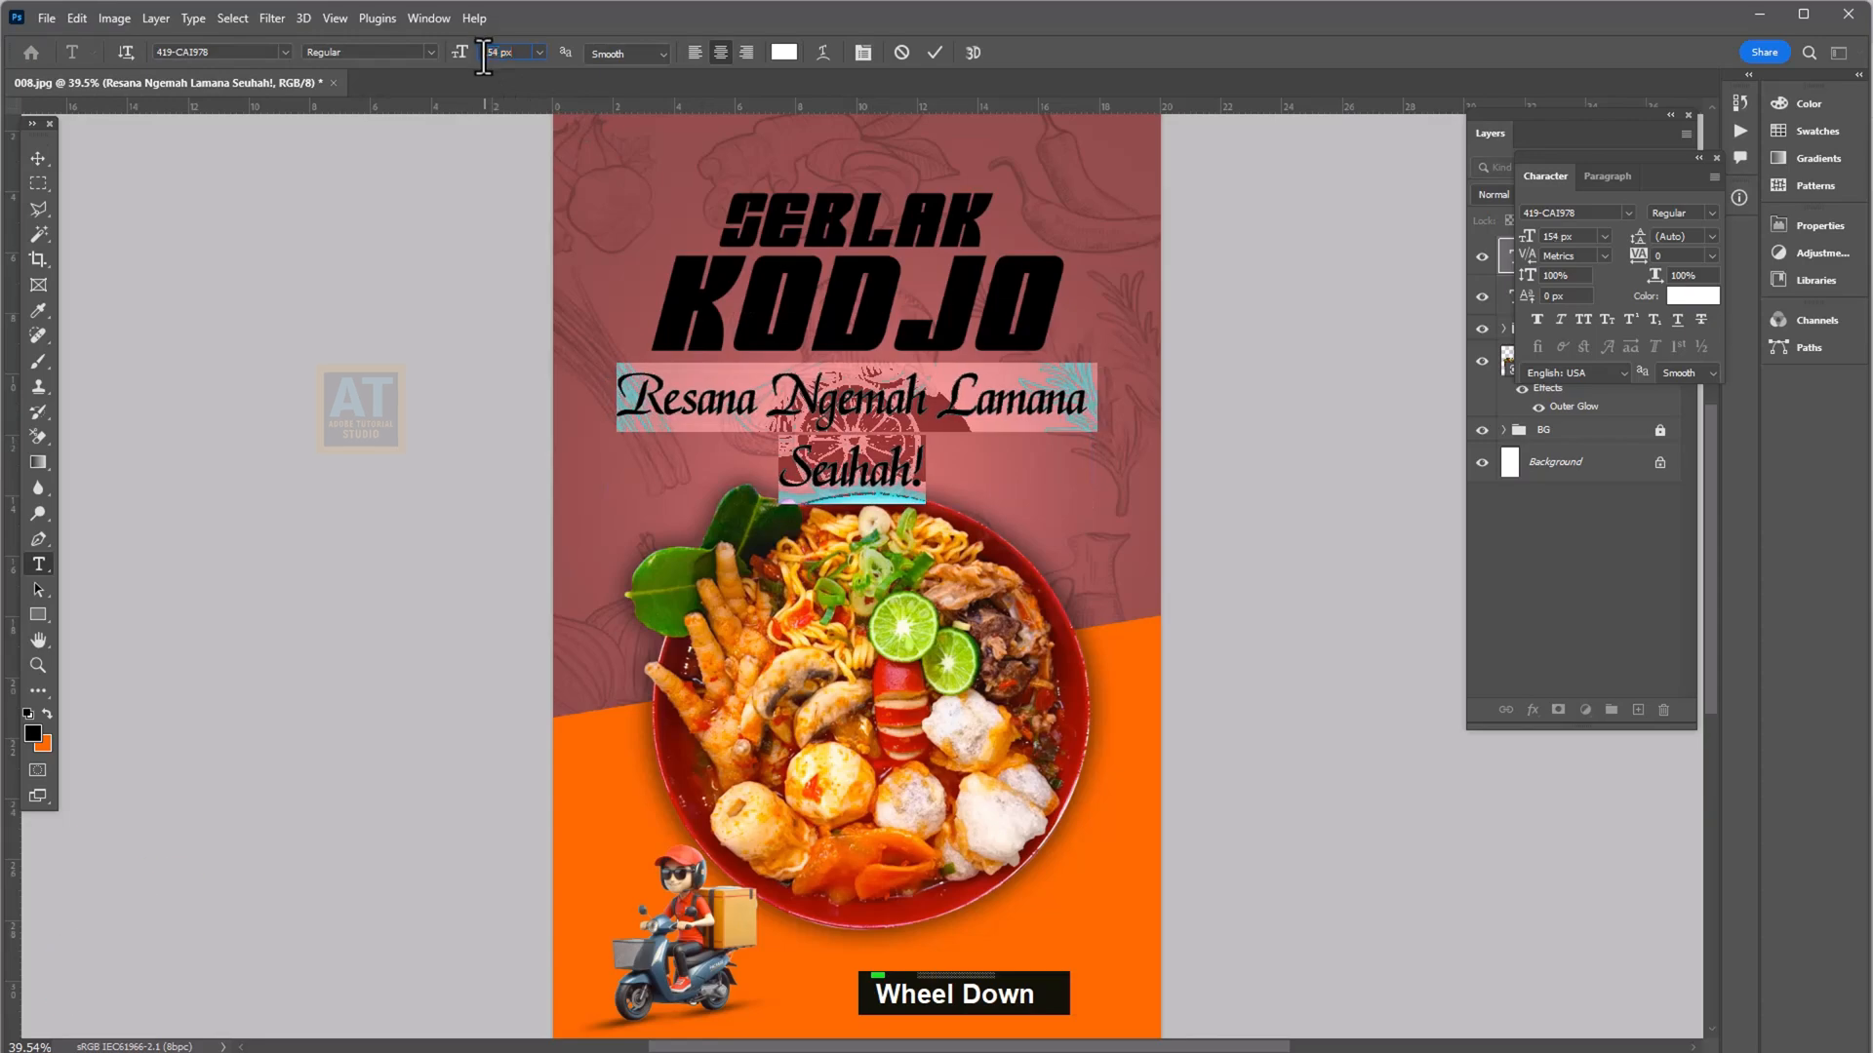
pyautogui.scroll(-13, 517, 93)
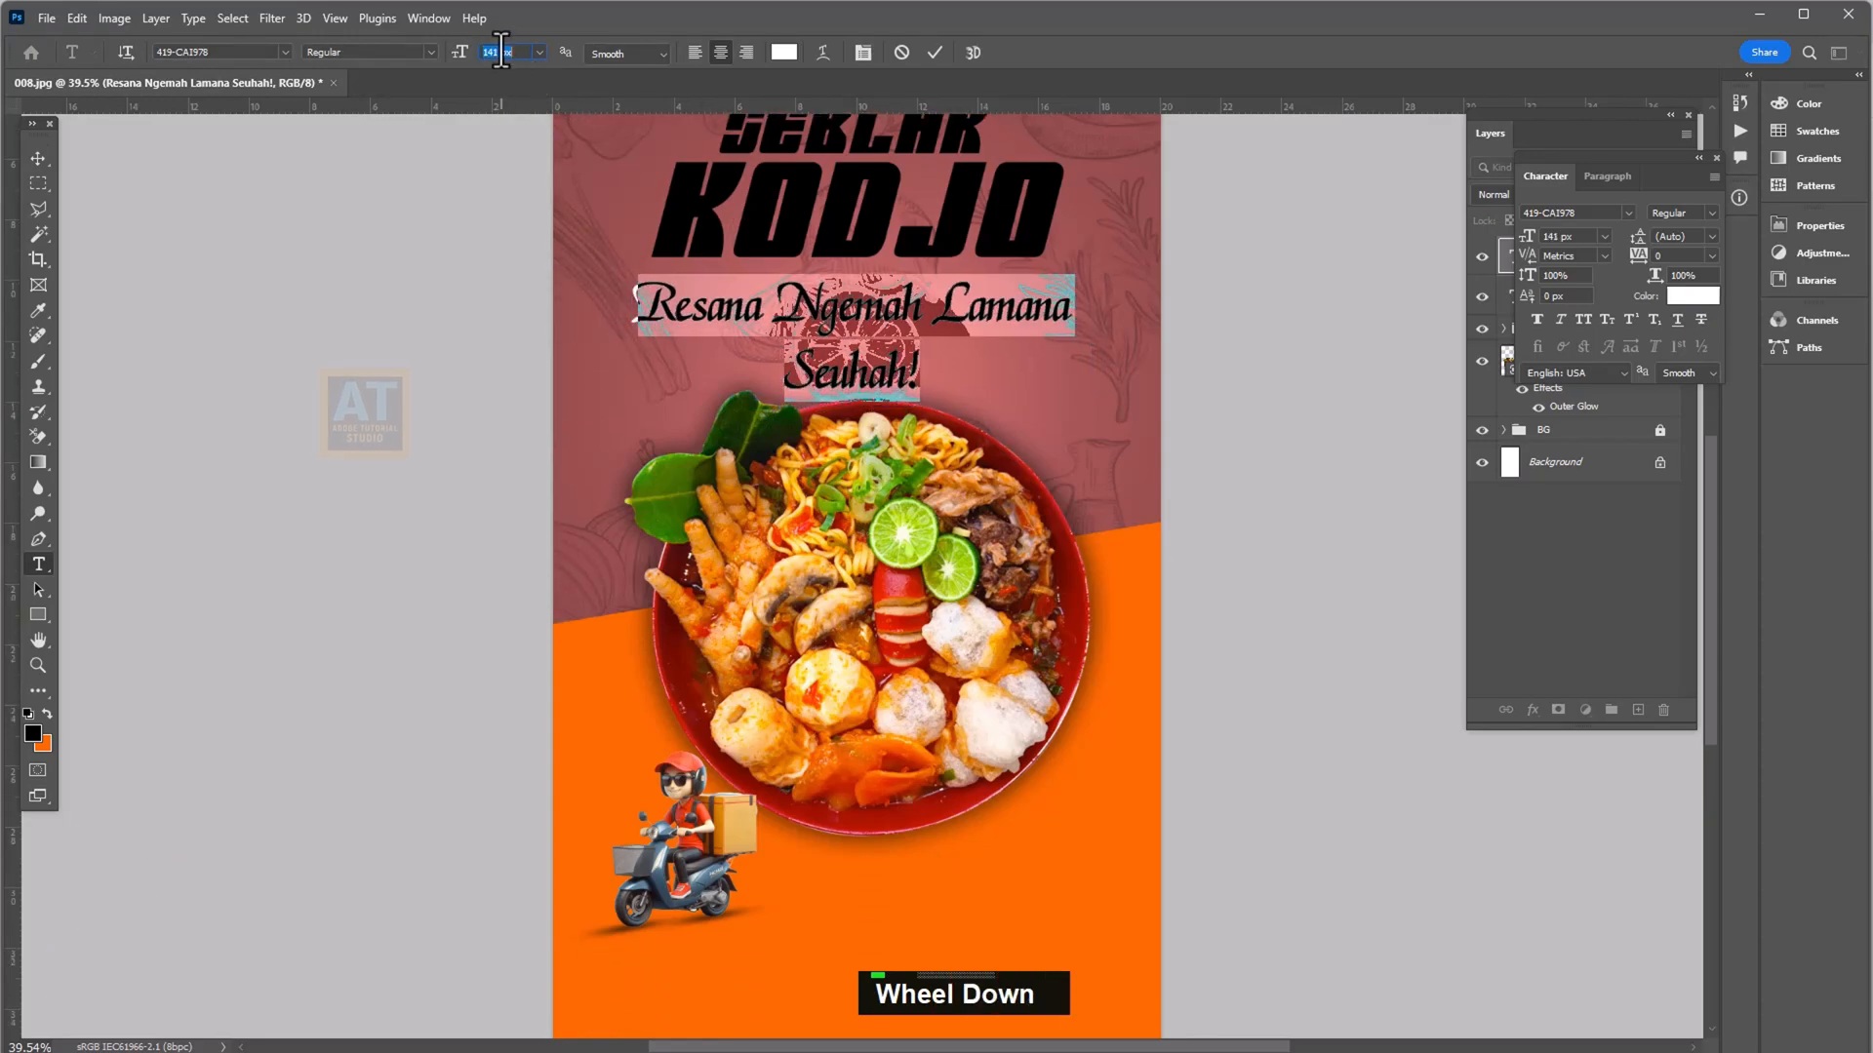
pyautogui.click(39, 156)
pyautogui.click(226, 240)
# - Tighten the leading of the two-line tagline to 137 px
pyautogui.press('space')
pyautogui.moveTo(741, 320); pyautogui.dragTo(689, 761)
pyautogui.press('t')
pyautogui.moveTo(871, 815); pyautogui.dragTo(597, 743)
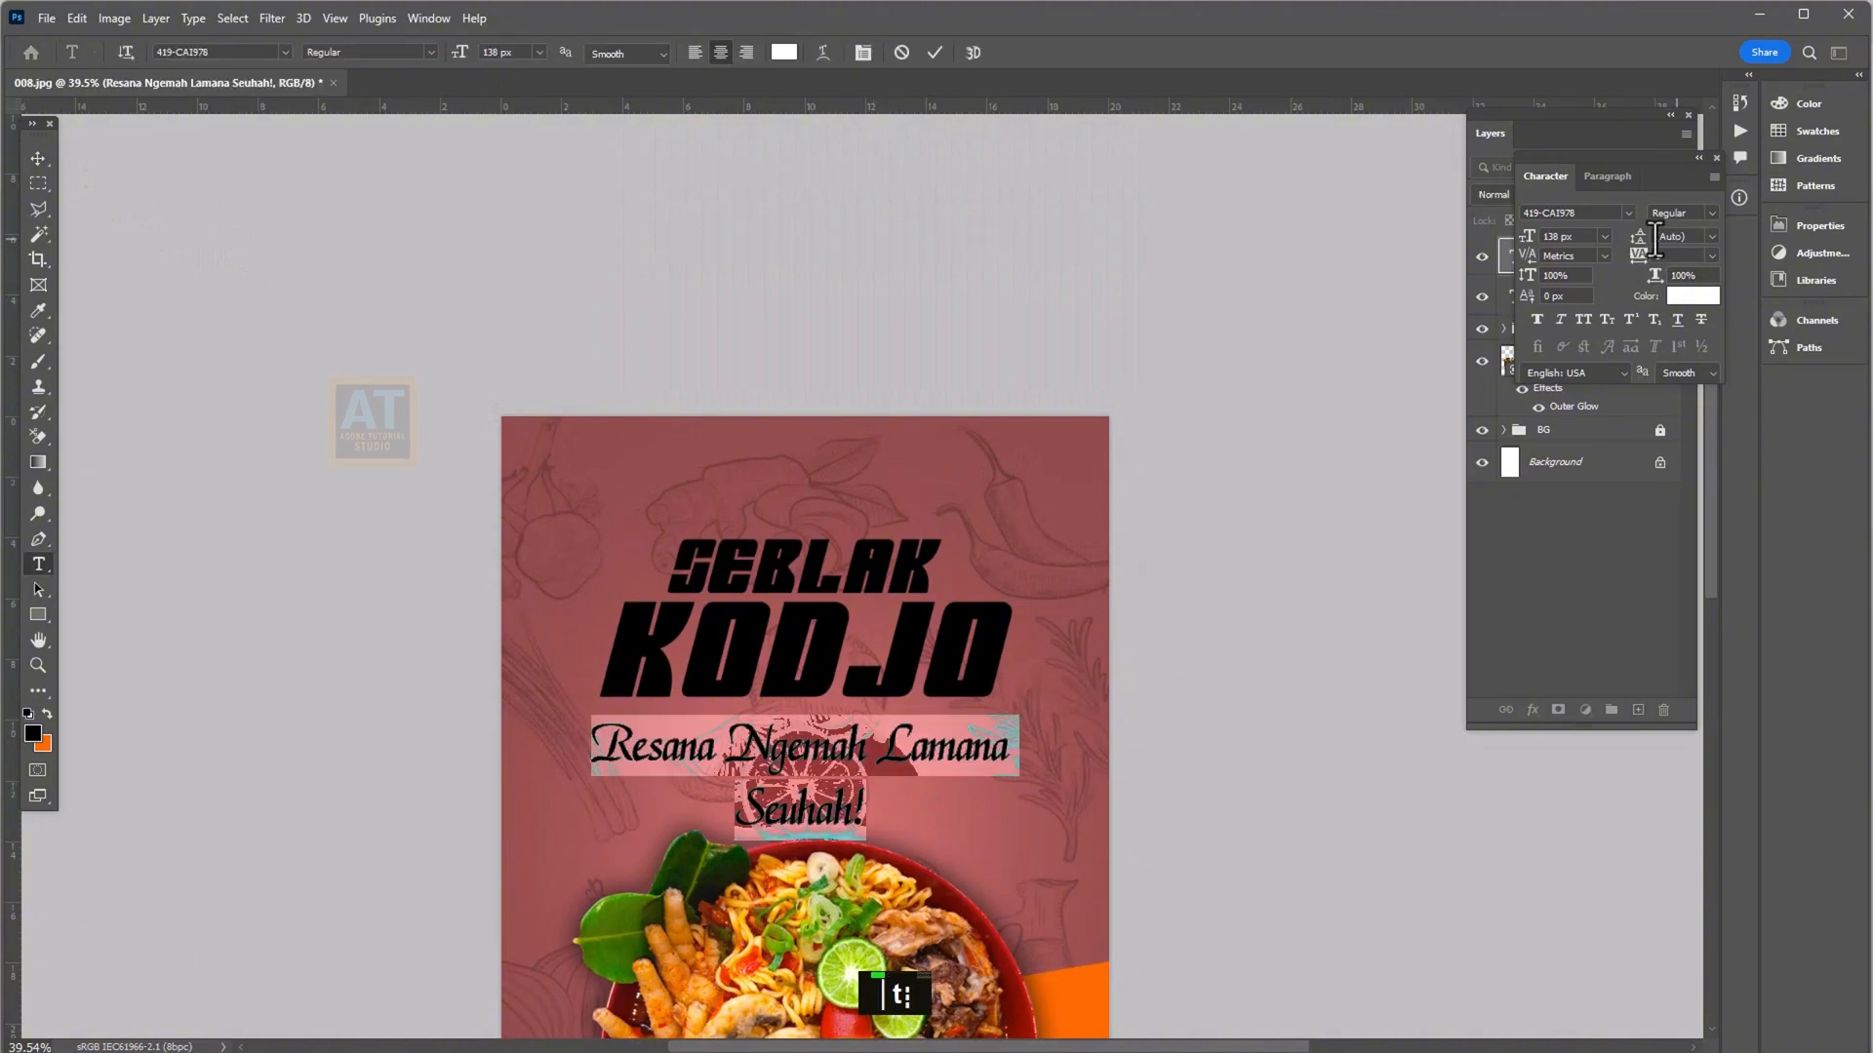
pyautogui.scroll(-1, 1665, 237)
pyautogui.scroll(-3, 1663, 239)
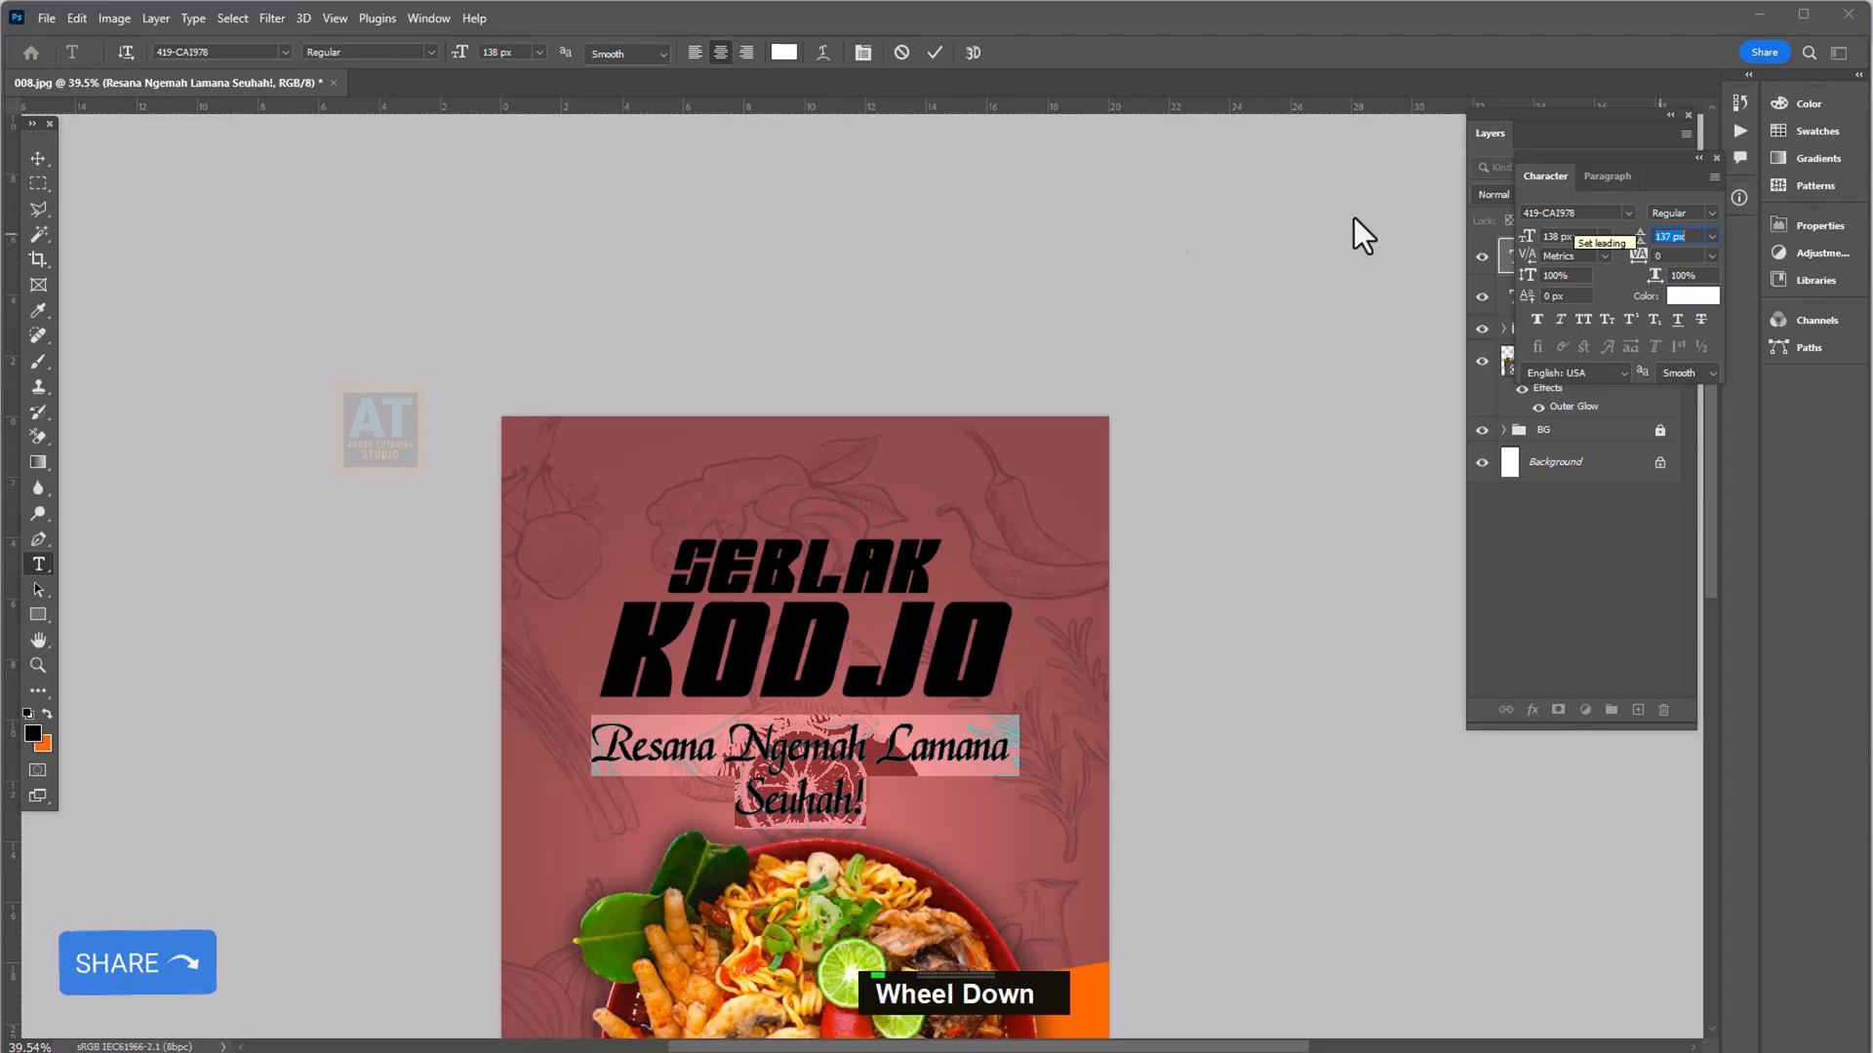
pyautogui.click(38, 158)
pyautogui.doubleClick(586, 250)
# - Duplicate the tagline to the bowl's upper right and replace the copy's text with "10 Free" and "serviing" on two lines
pyautogui.moveTo(1041, 608); pyautogui.dragTo(1059, 310)
pyautogui.click(834, 473)
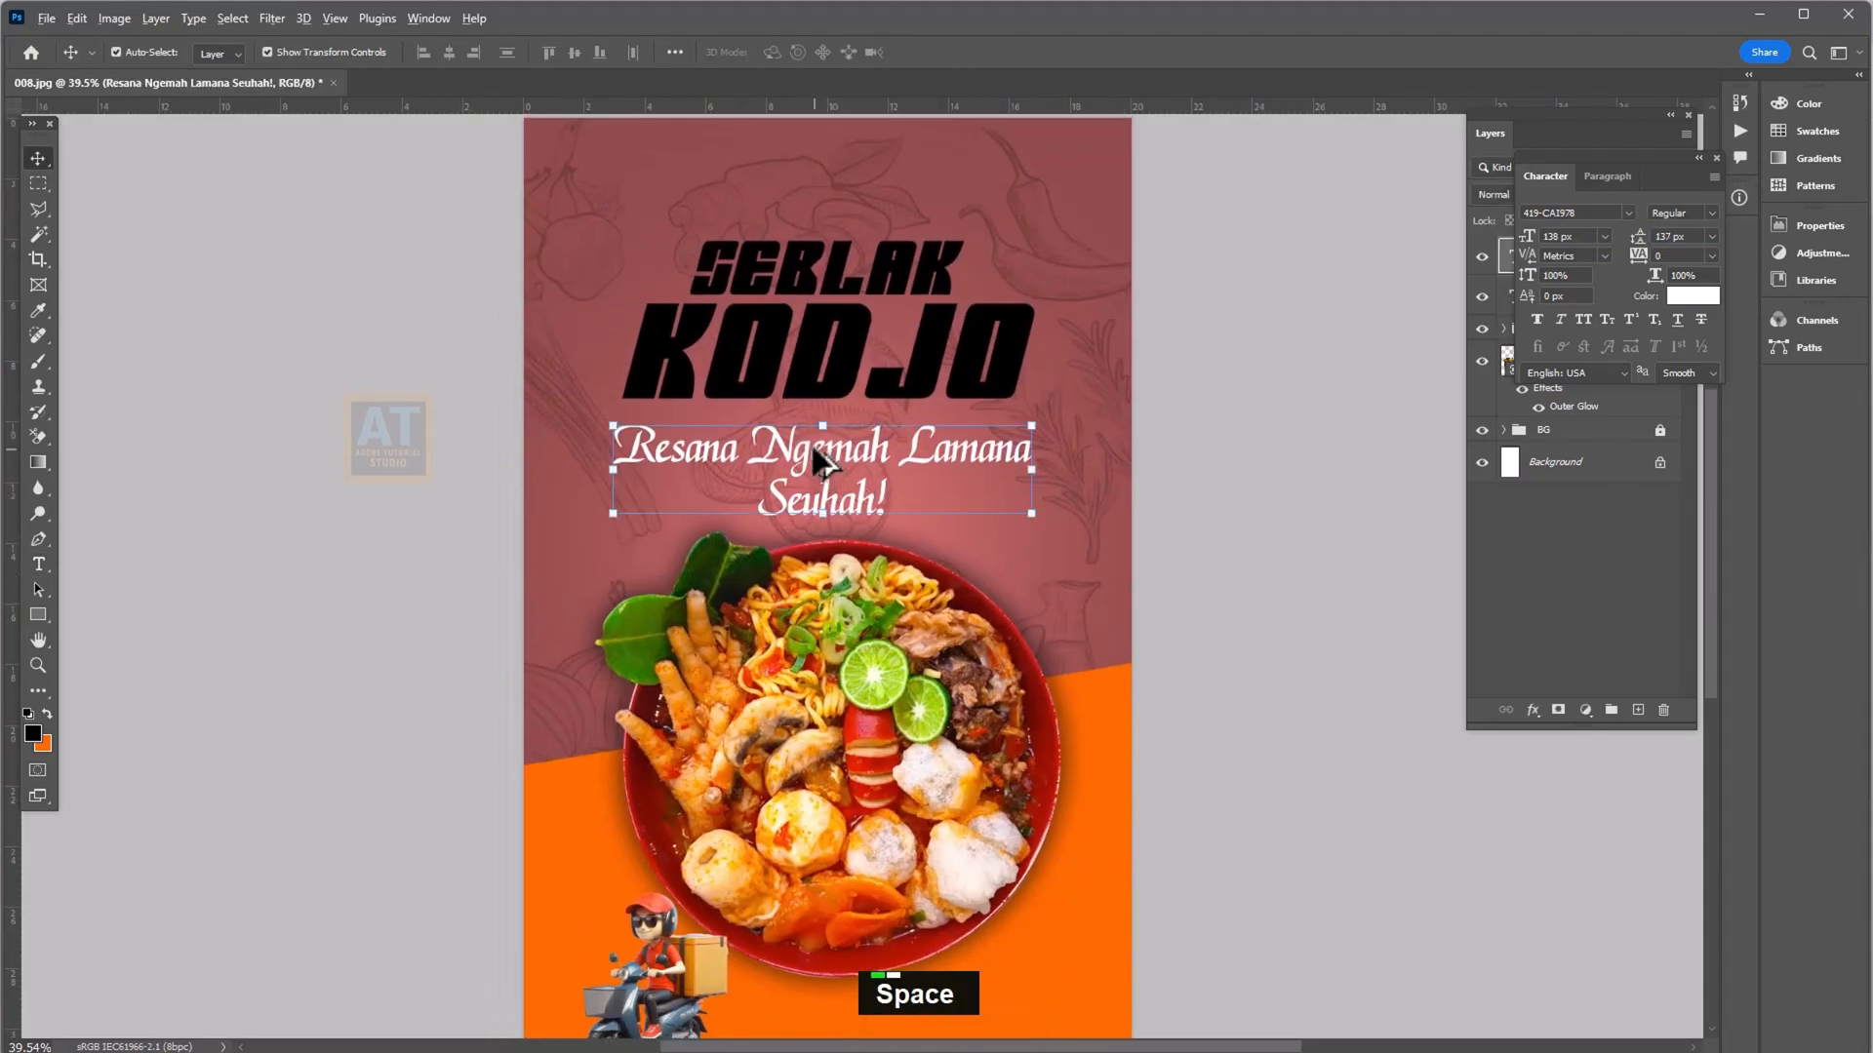
pyautogui.moveTo(834, 473); pyautogui.dragTo(1128, 578)
pyautogui.press('t')
pyautogui.click(1031, 555)
pyautogui.hotkey('ctrl', 'a')
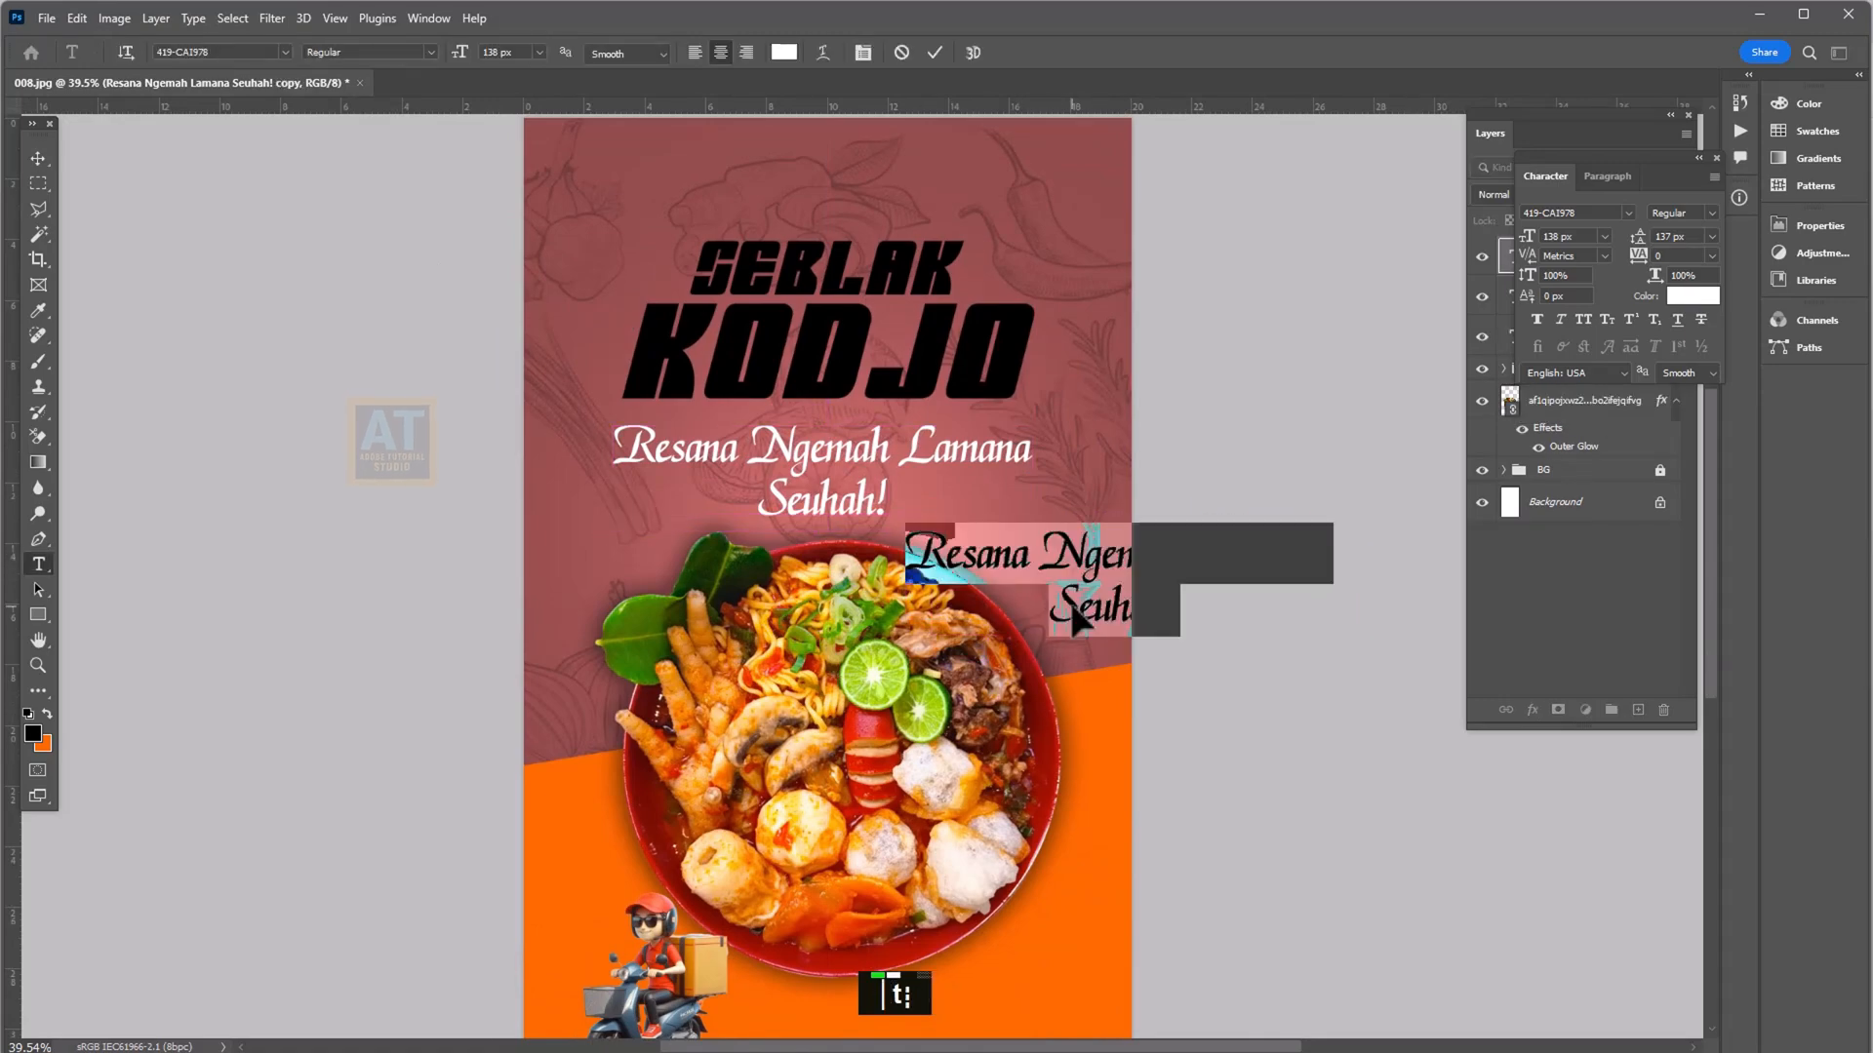
pyautogui.write('10 Free')
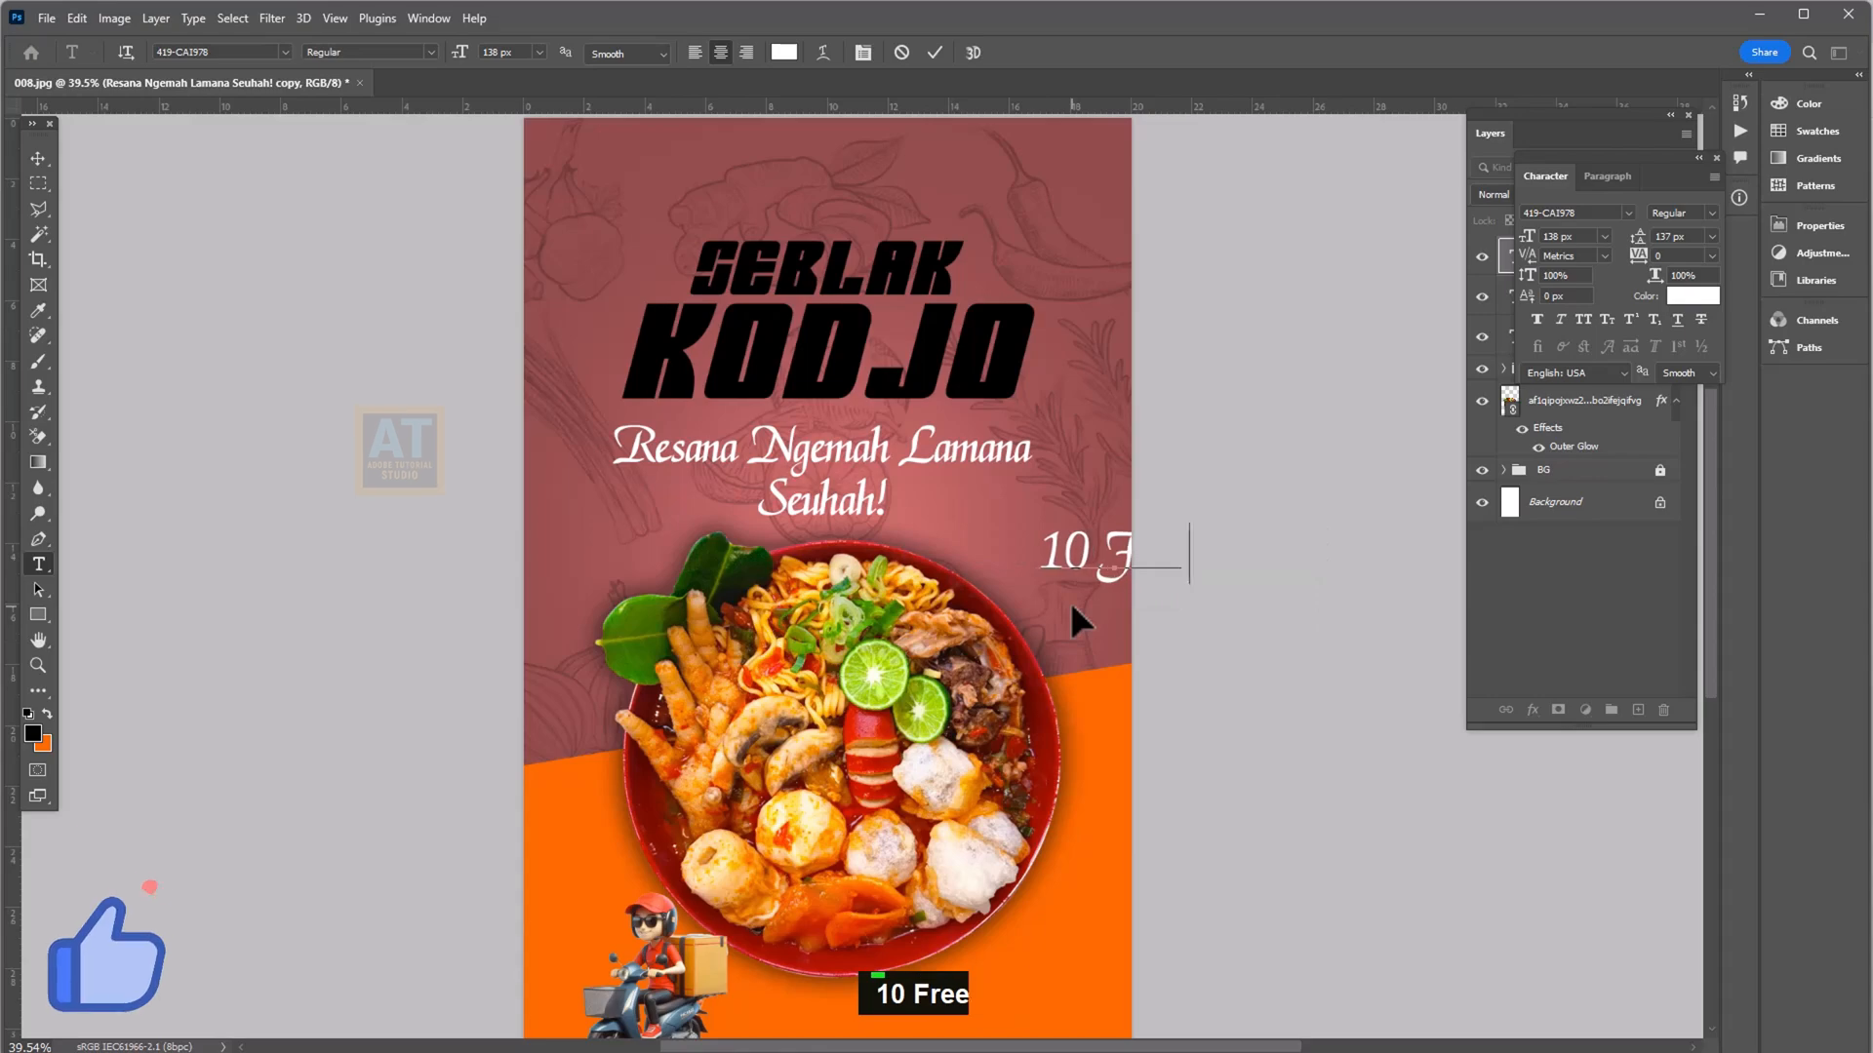
pyautogui.press('Return')
pyautogui.write('ser')
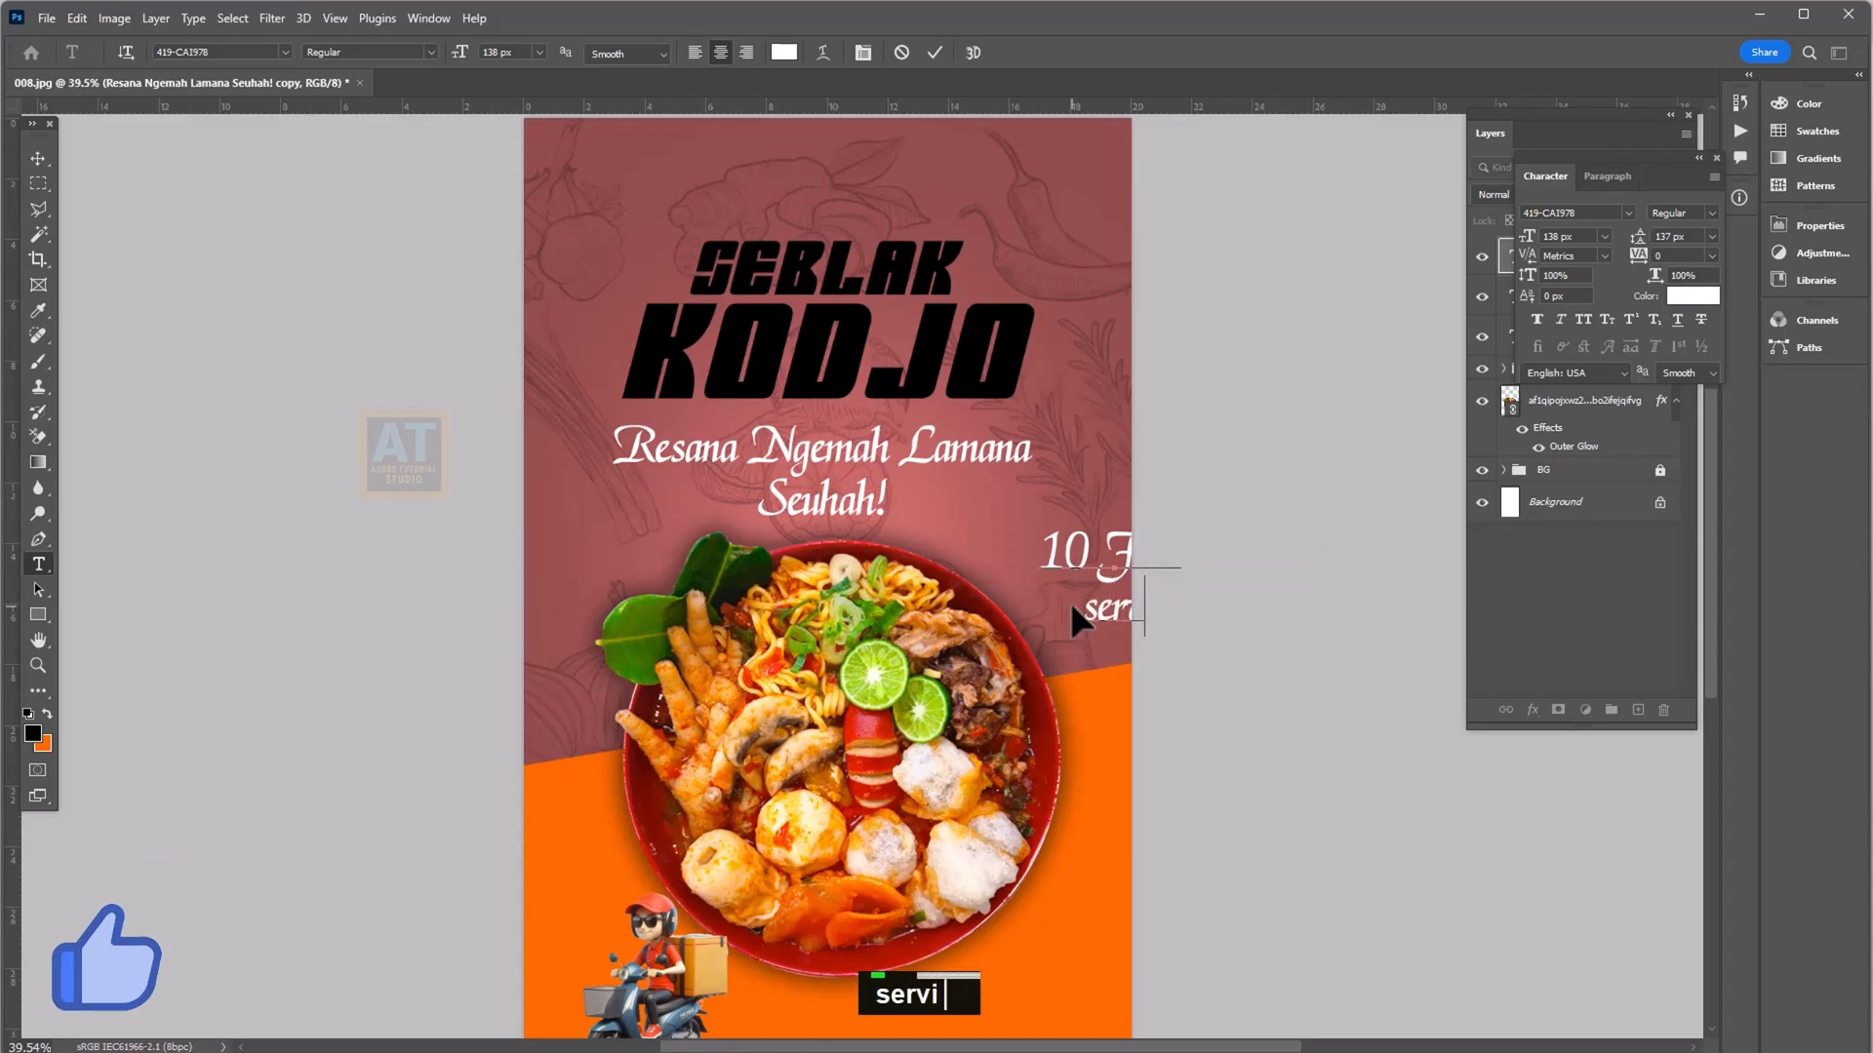
pyautogui.write('viing')
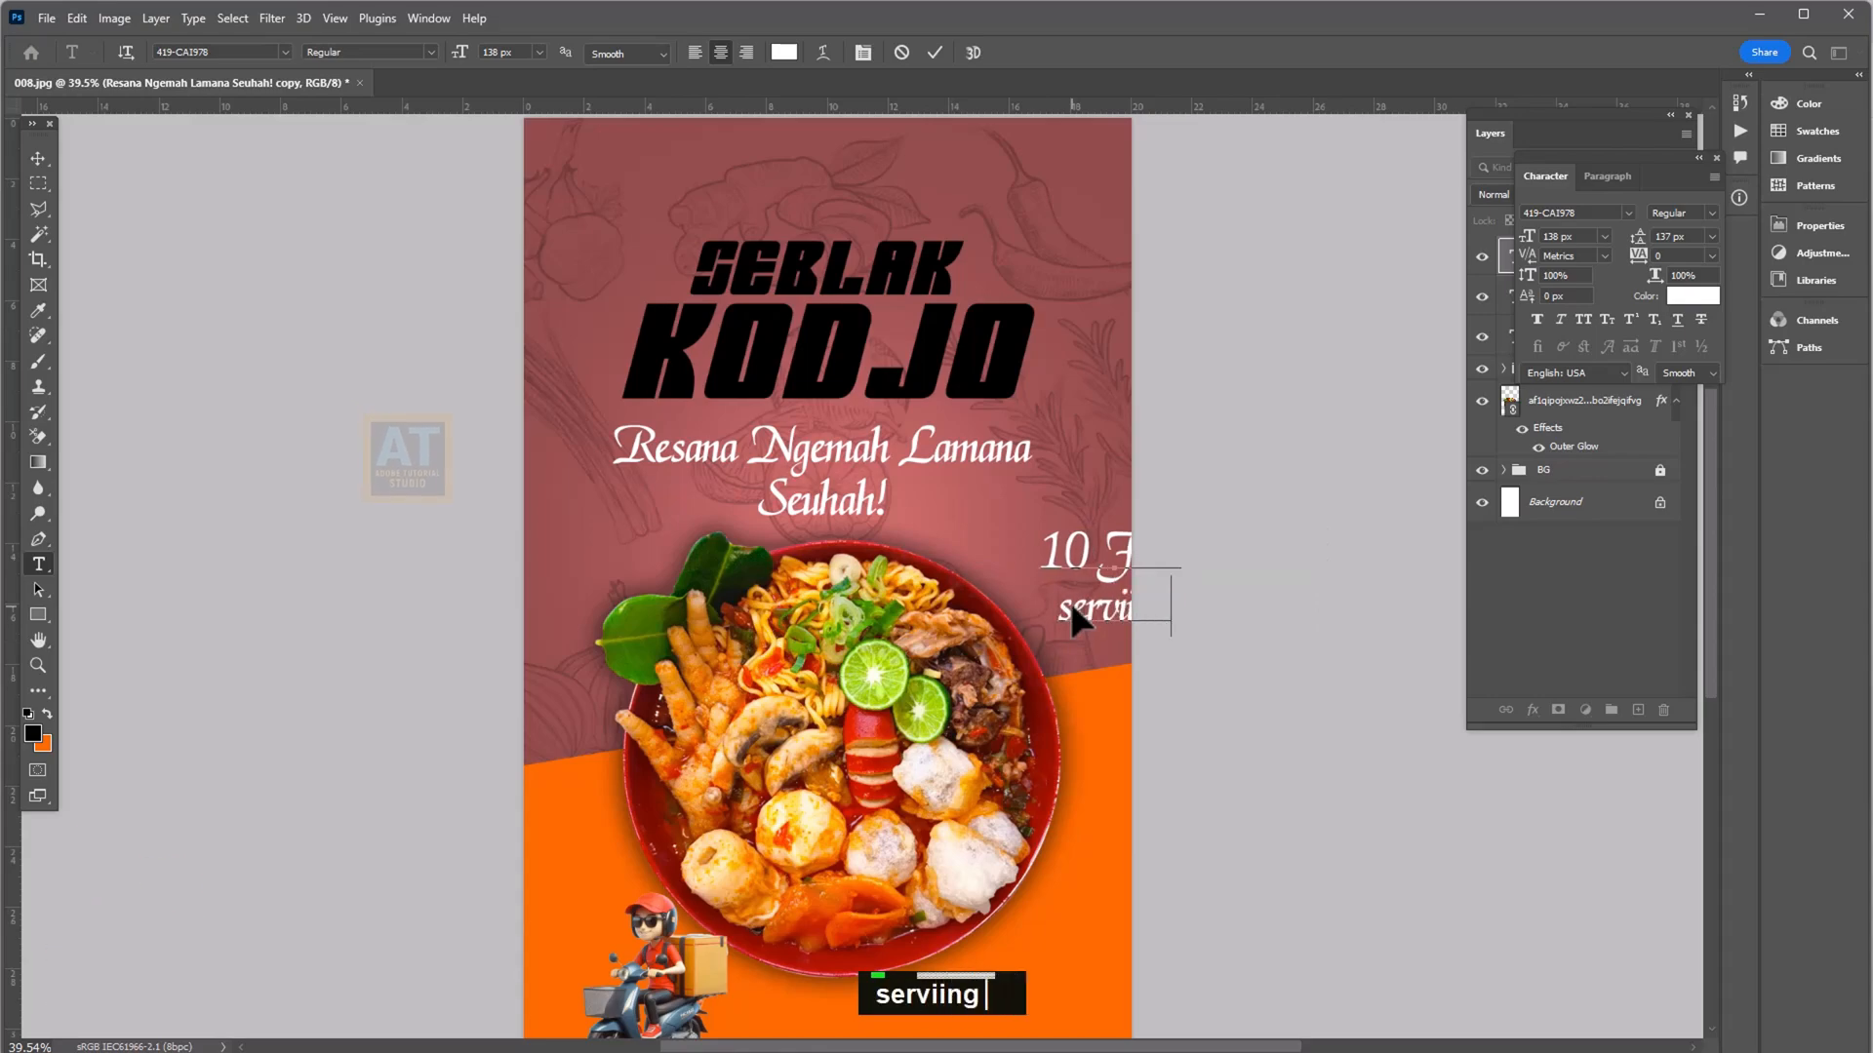
# - Change the free-servings offer text to the Abril Display Regular font and move it left until it lies fully on the poster
pyautogui.click(225, 53)
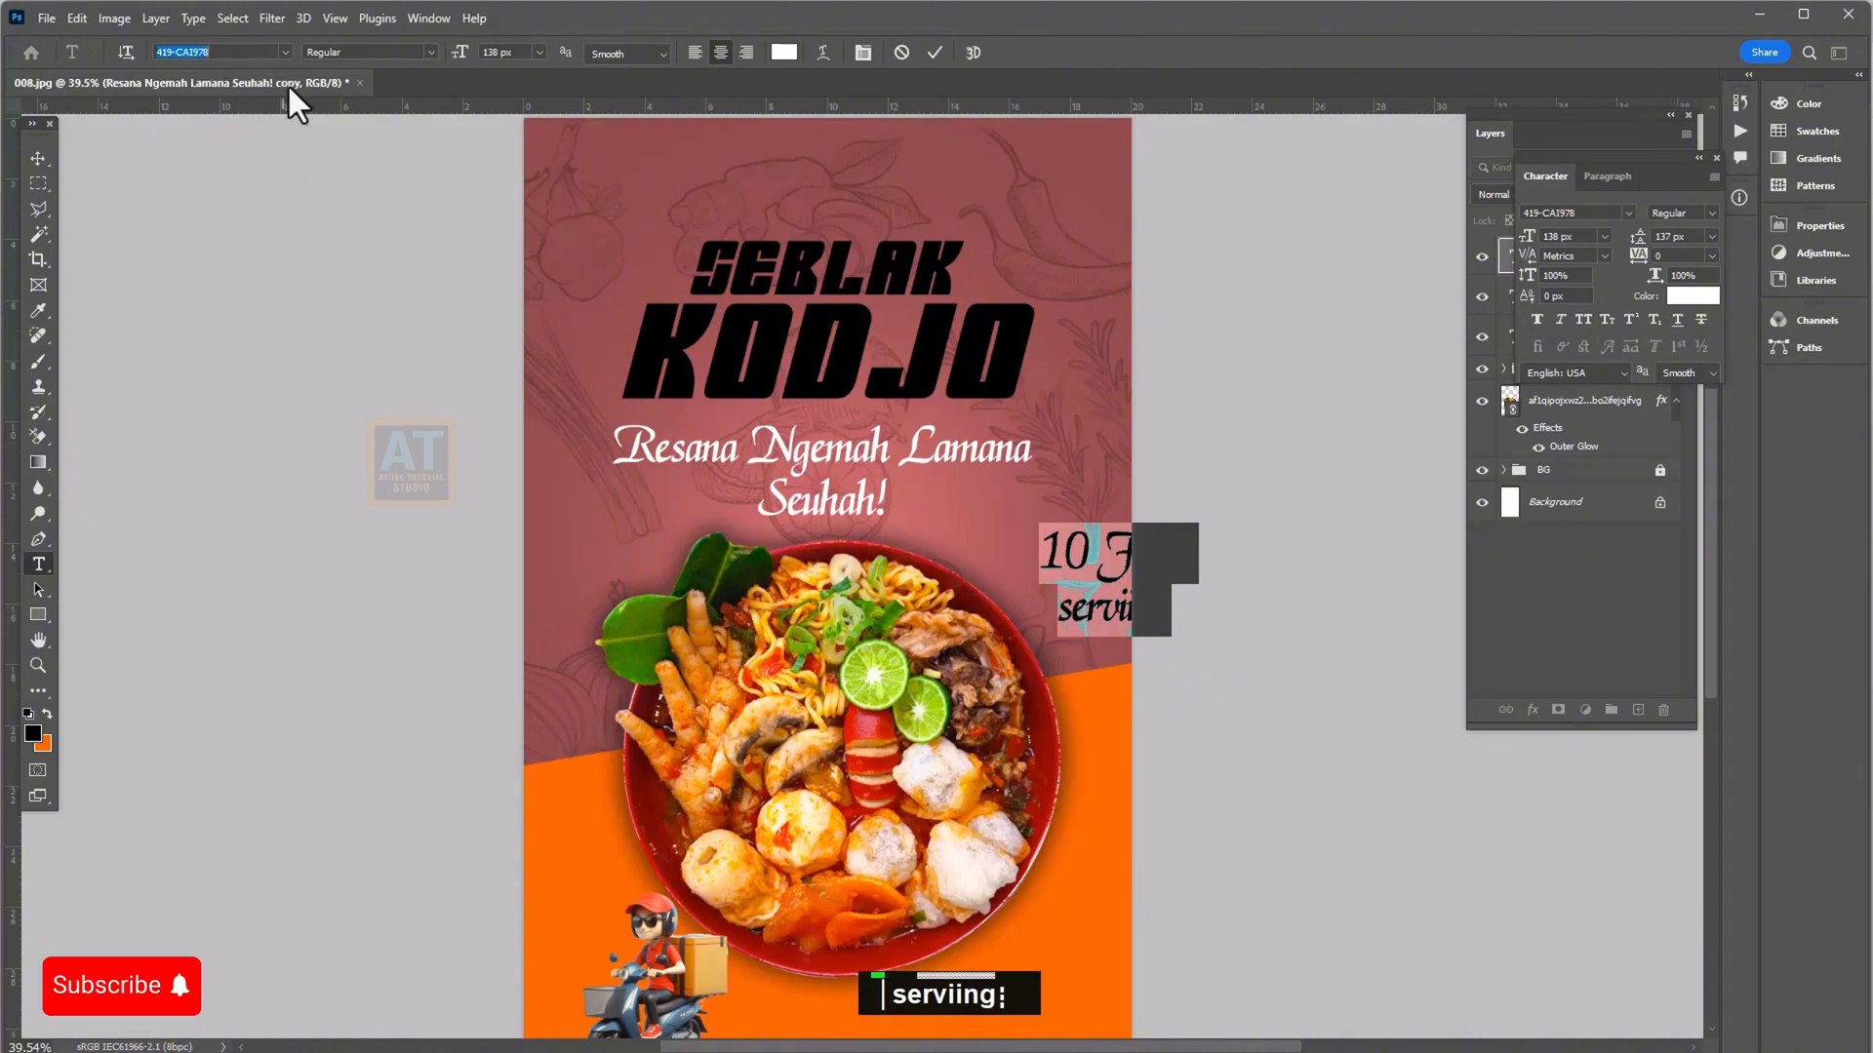
pyautogui.write('ab')
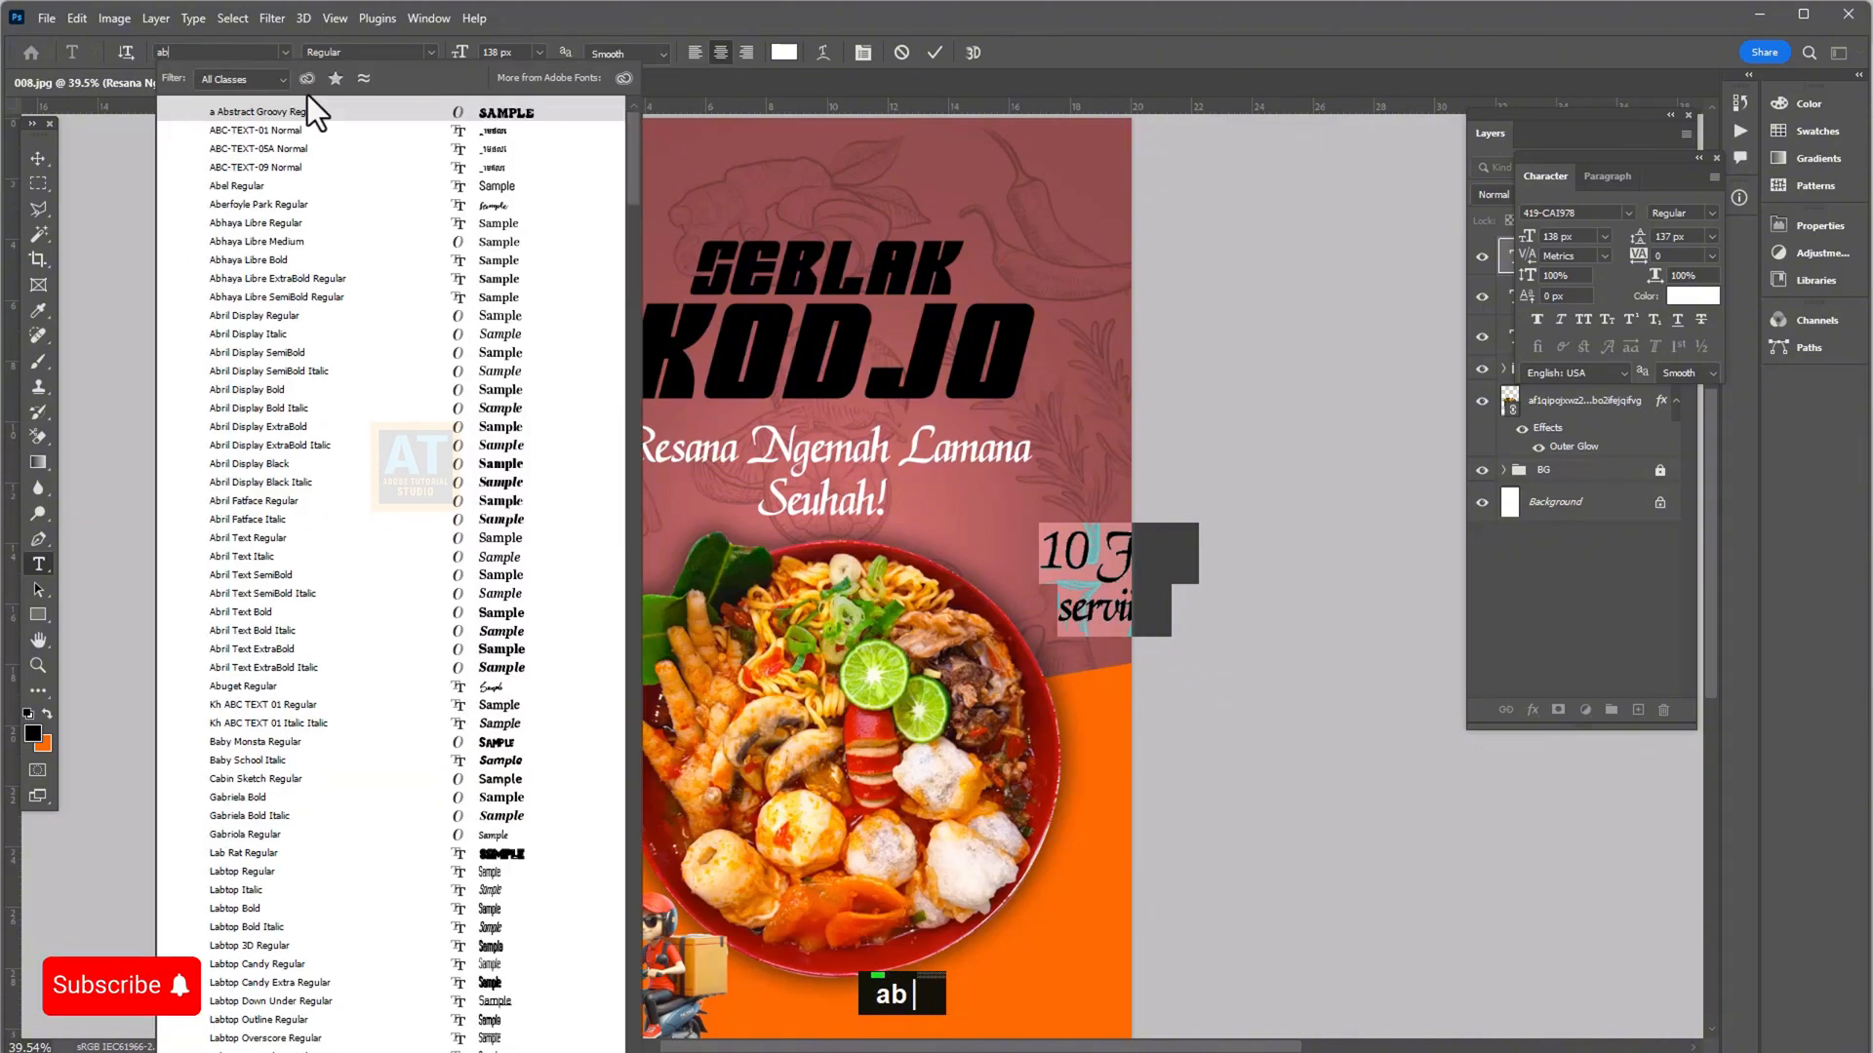
pyautogui.write('ril Display')
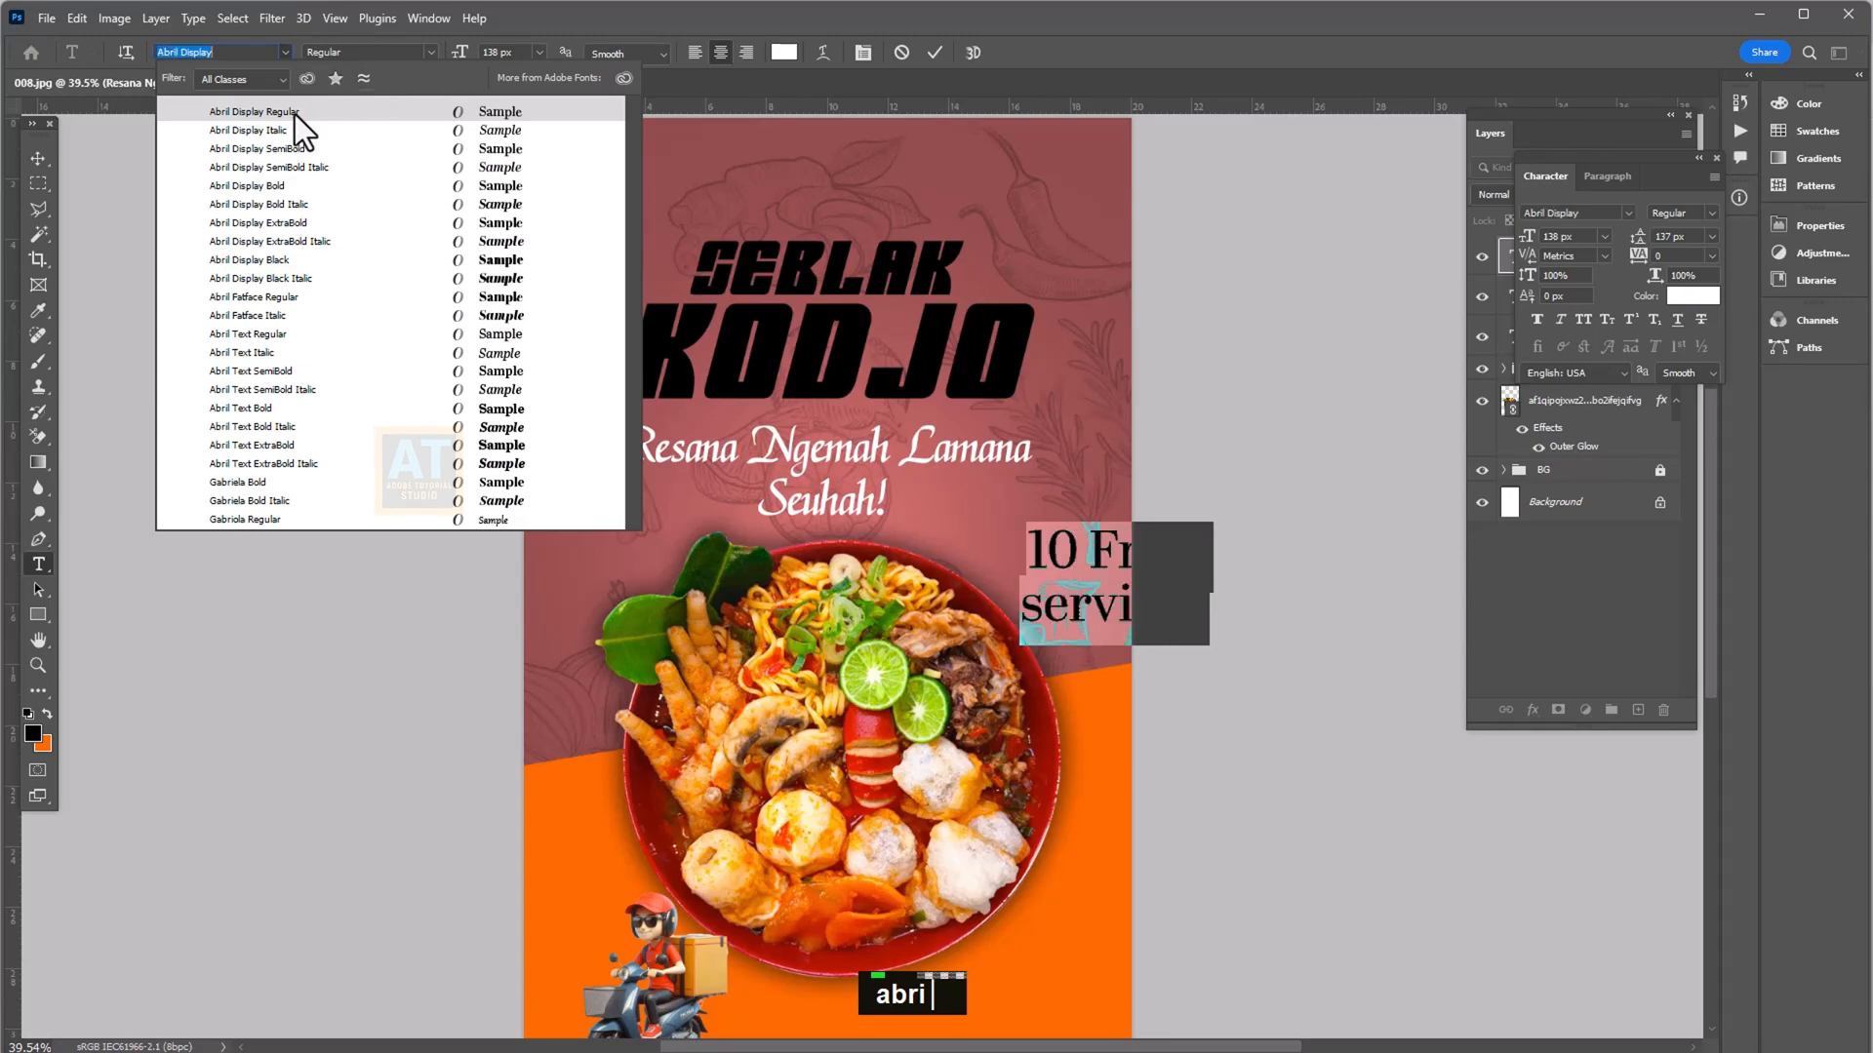
pyautogui.click(295, 114)
pyautogui.click(37, 158)
pyautogui.moveTo(1068, 547); pyautogui.dragTo(911, 533)
# - Correct the offer text's second line to "serving" and set the whole text in all caps
pyautogui.press('t')
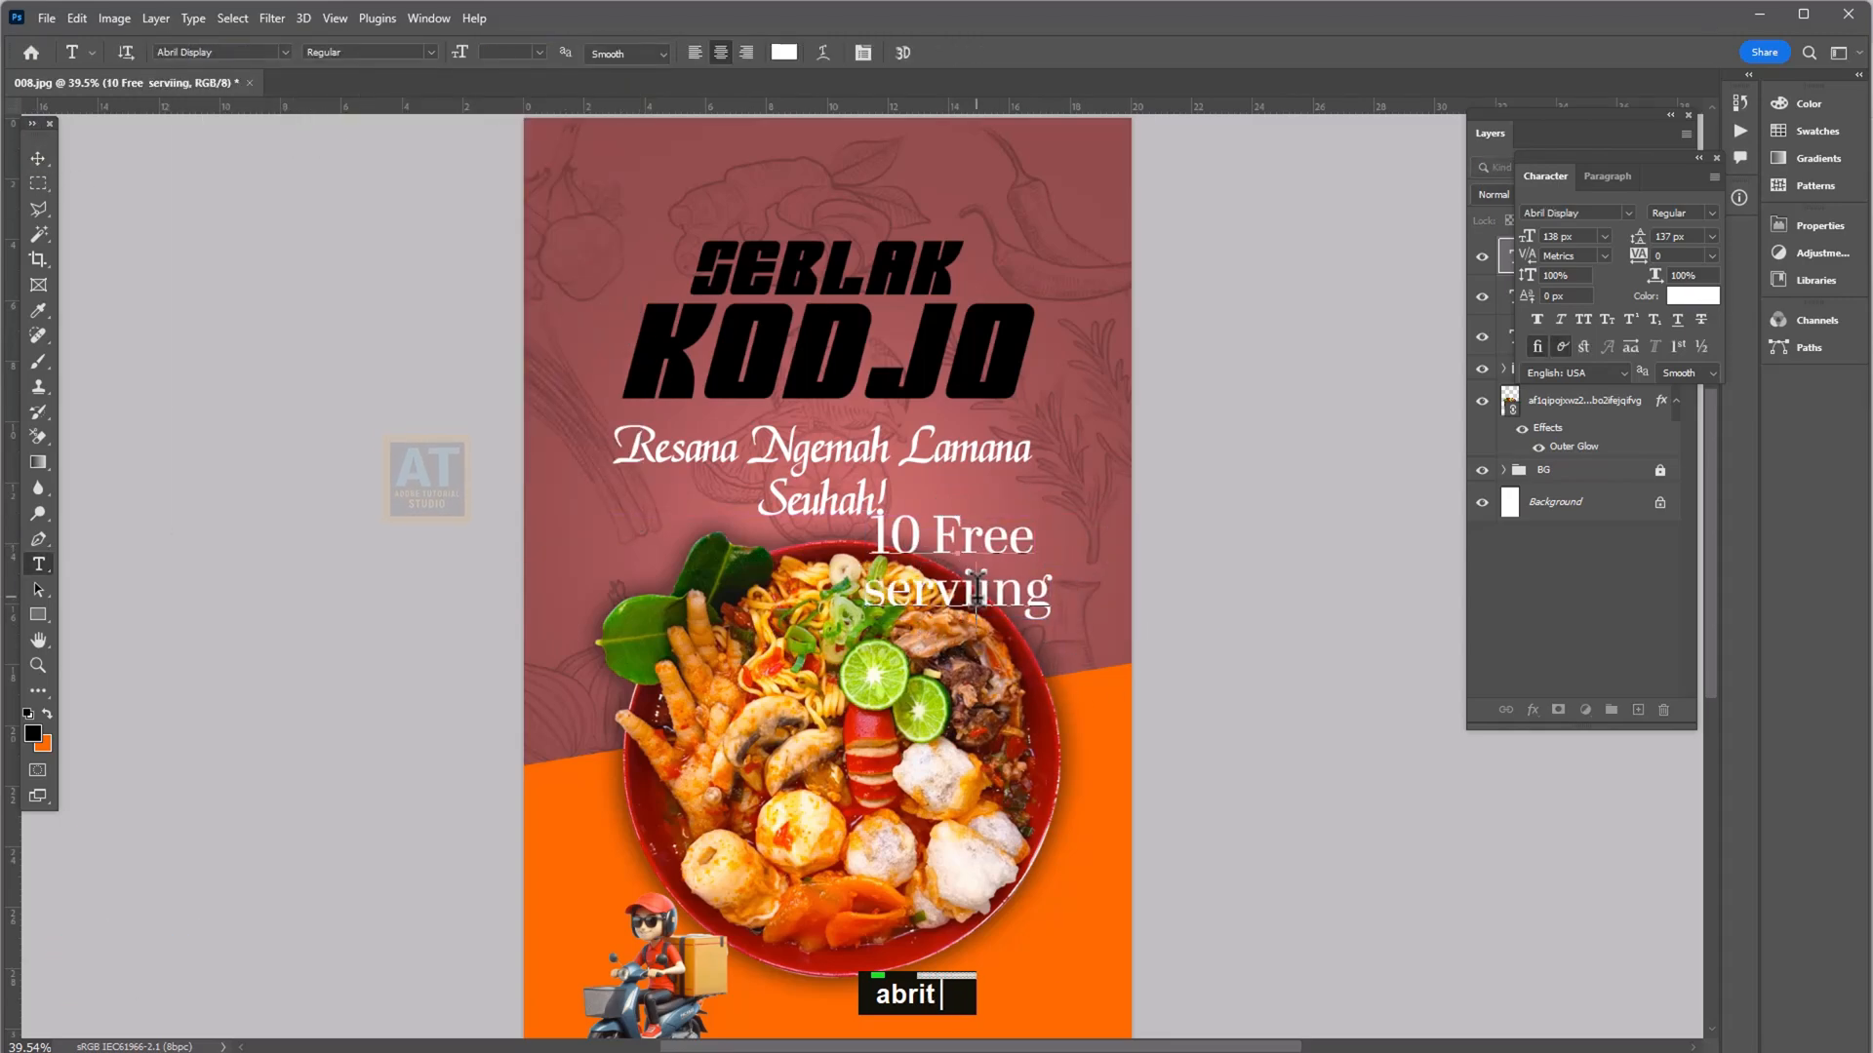
pyautogui.click(978, 585)
pyautogui.press('BackSpace')
pyautogui.hotkey('ctrl', 'a')
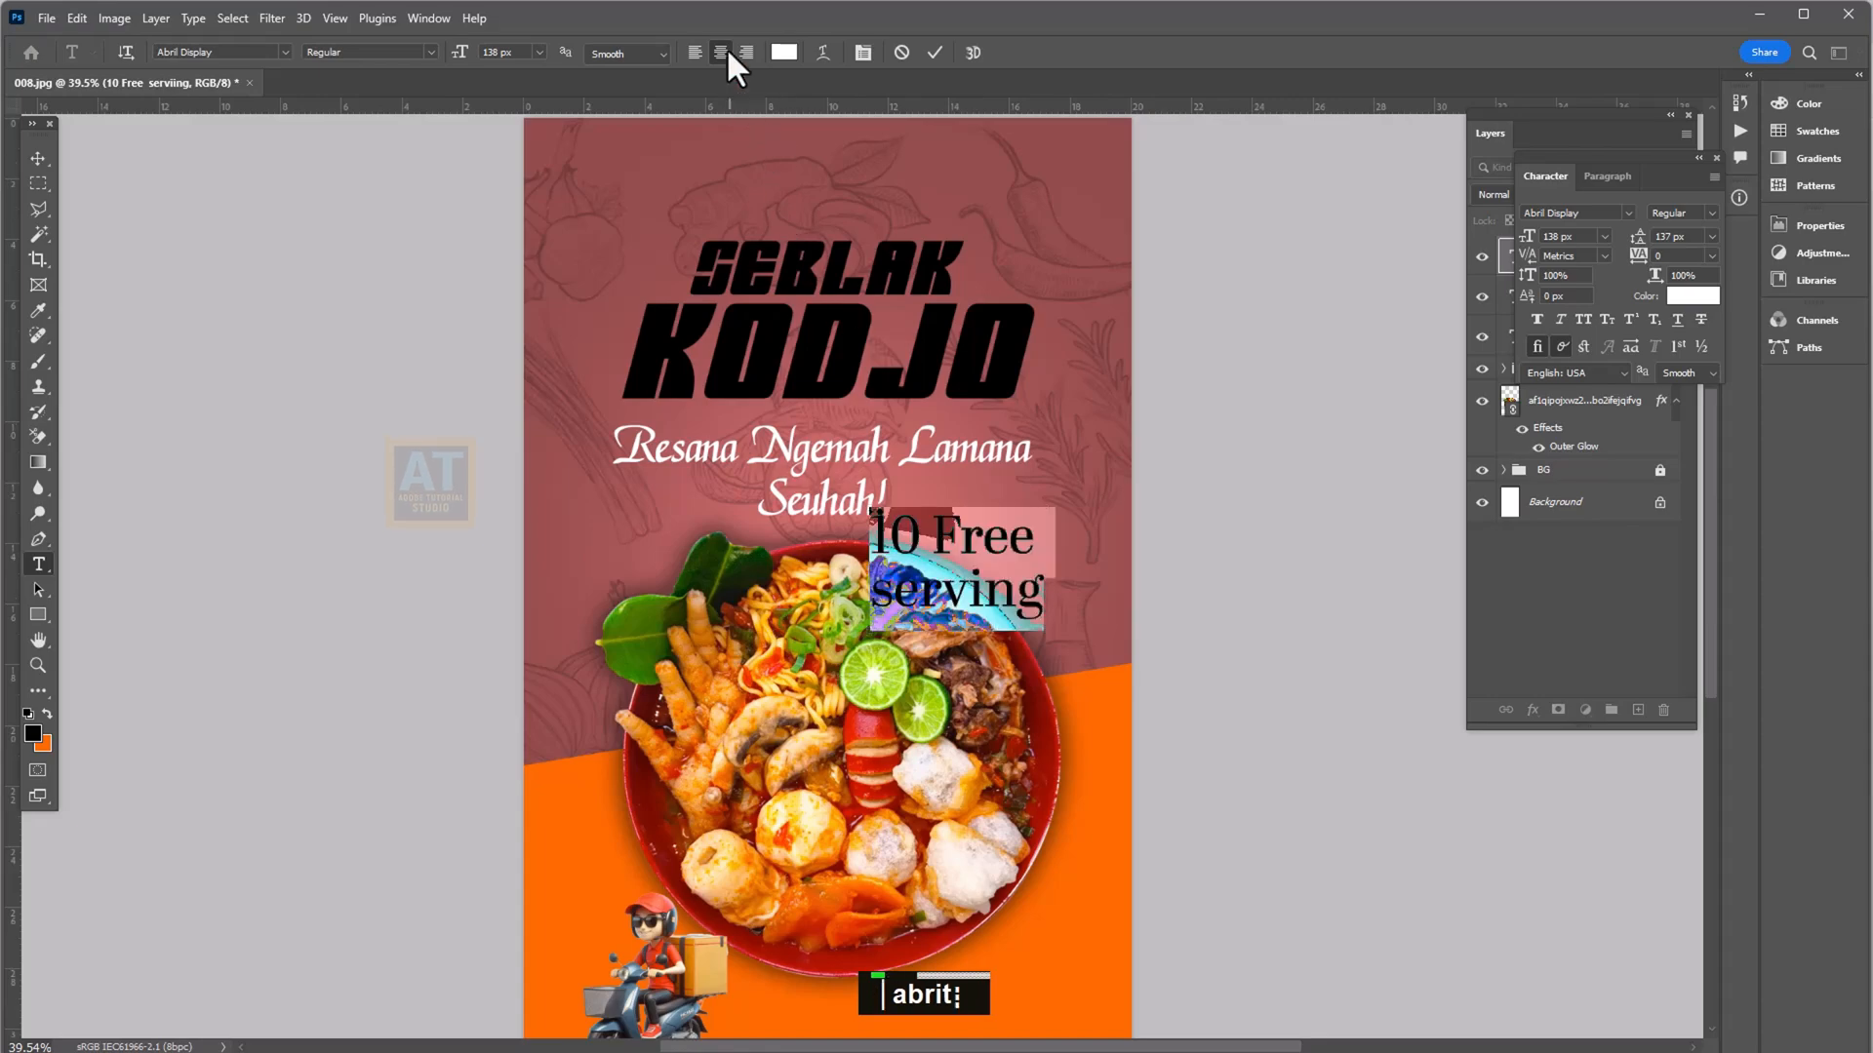
pyautogui.click(893, 598)
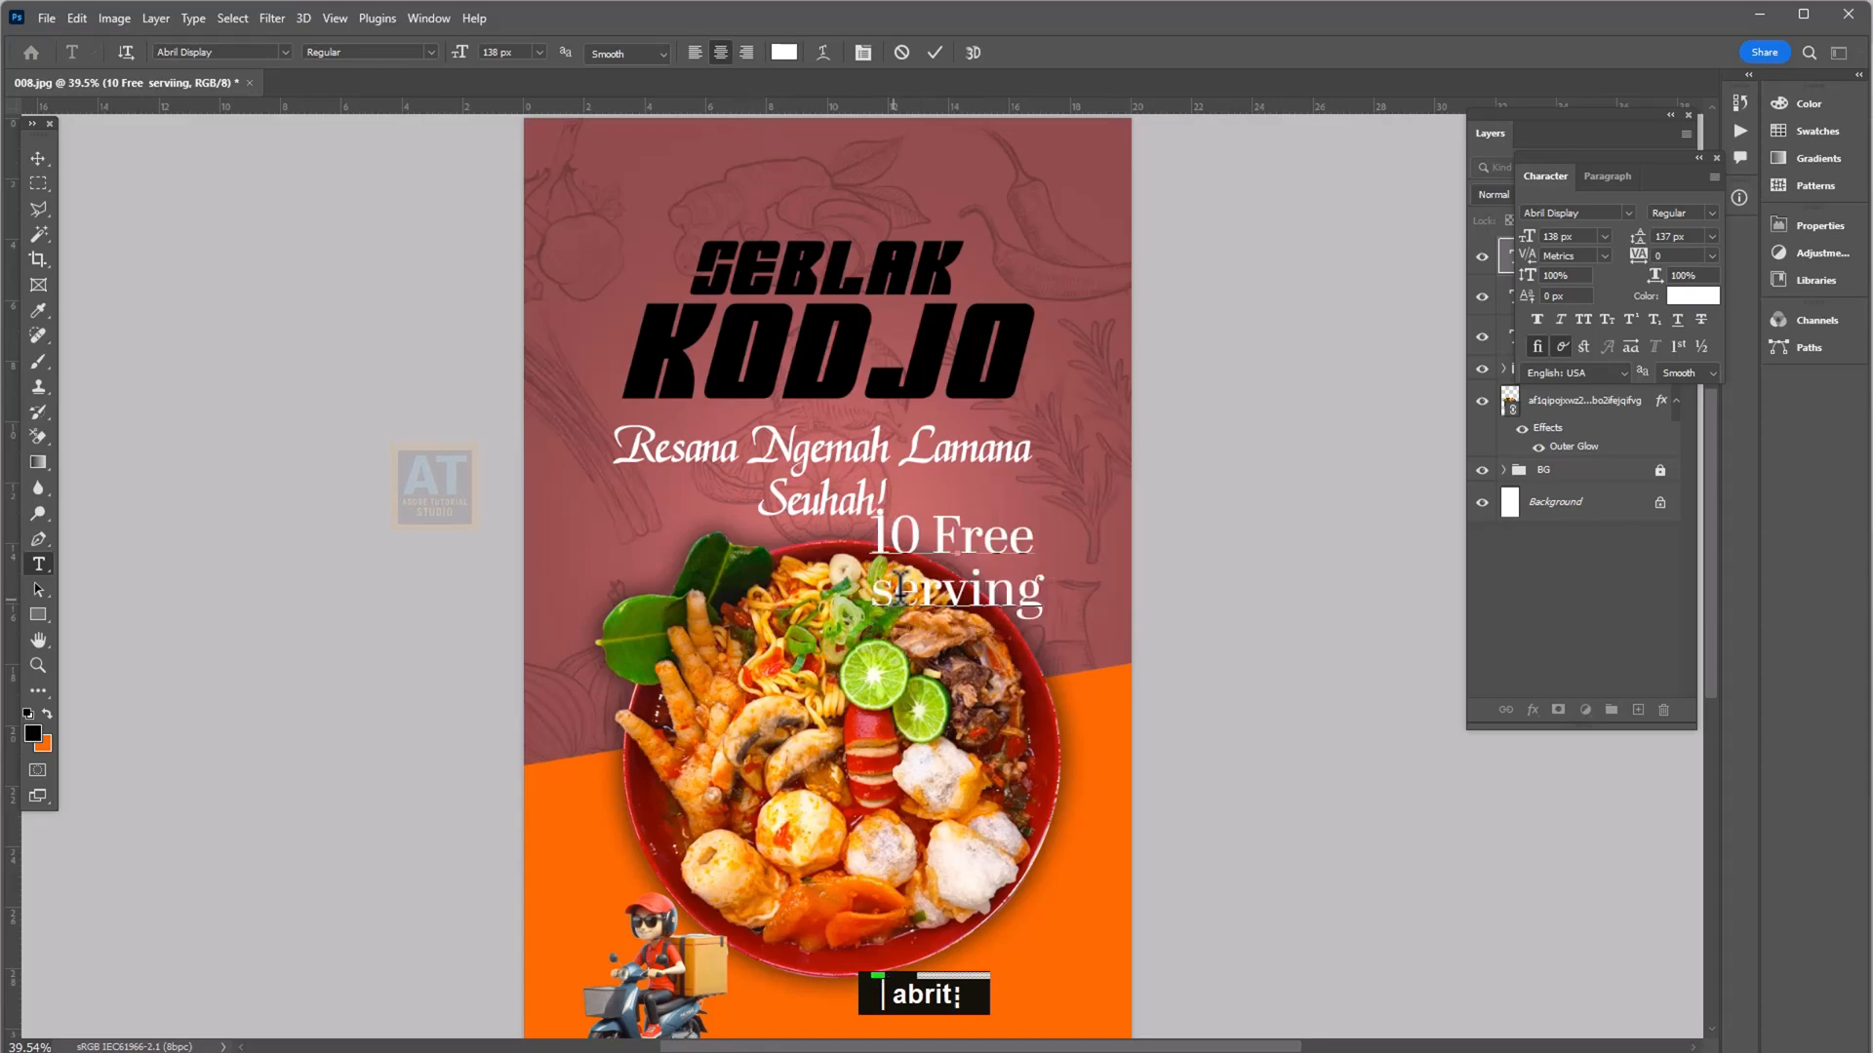
pyautogui.hotkey('ctrl', 'a')
pyautogui.click(1581, 320)
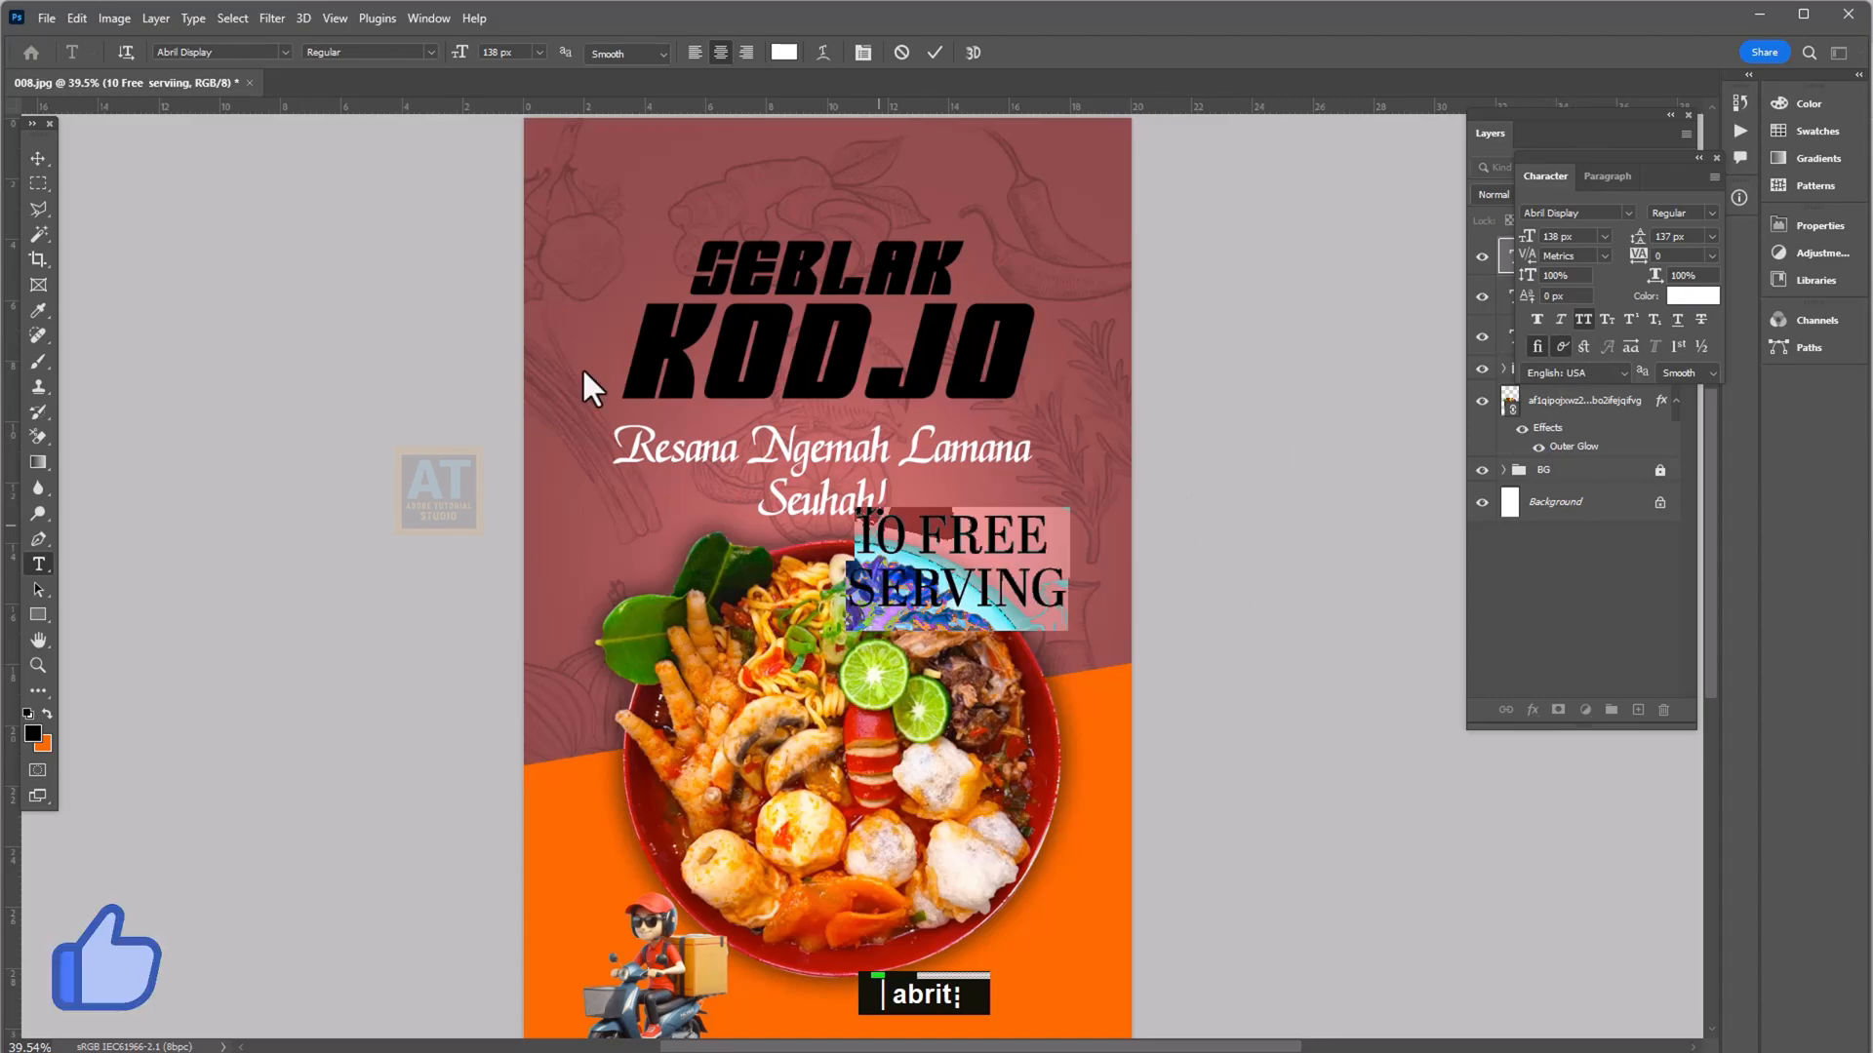
# - Reduce the offer text to 104 px with 93 px leading and shift it right about 1.83 cm, beside the bowl's upper rim
pyautogui.moveTo(467, 59); pyautogui.dragTo(421, 56)
pyautogui.moveTo(1645, 250); pyautogui.dragTo(1616, 251)
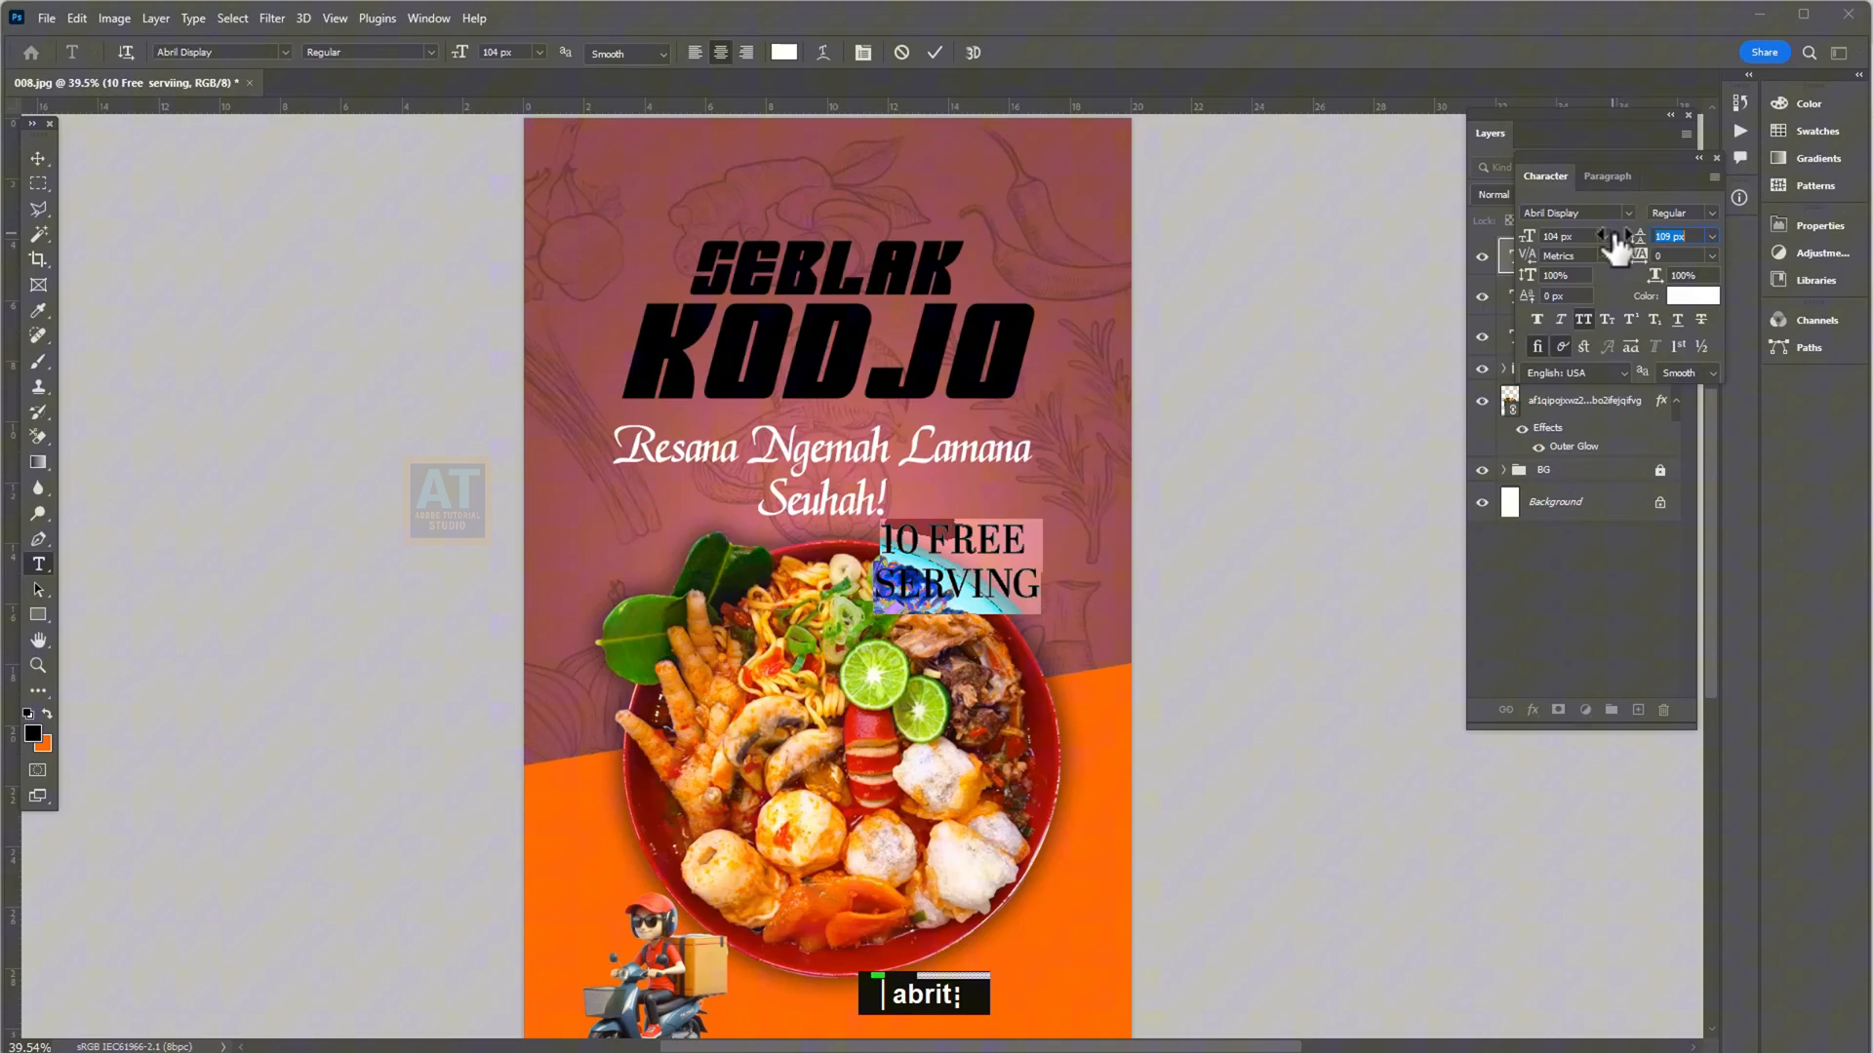
pyautogui.click(39, 158)
pyautogui.keyDown('alt'); pyautogui.scroll(1, 1039, 648); pyautogui.keyUp('alt')
pyautogui.keyDown('alt'); pyautogui.scroll(2, 1039, 649); pyautogui.keyUp('alt')
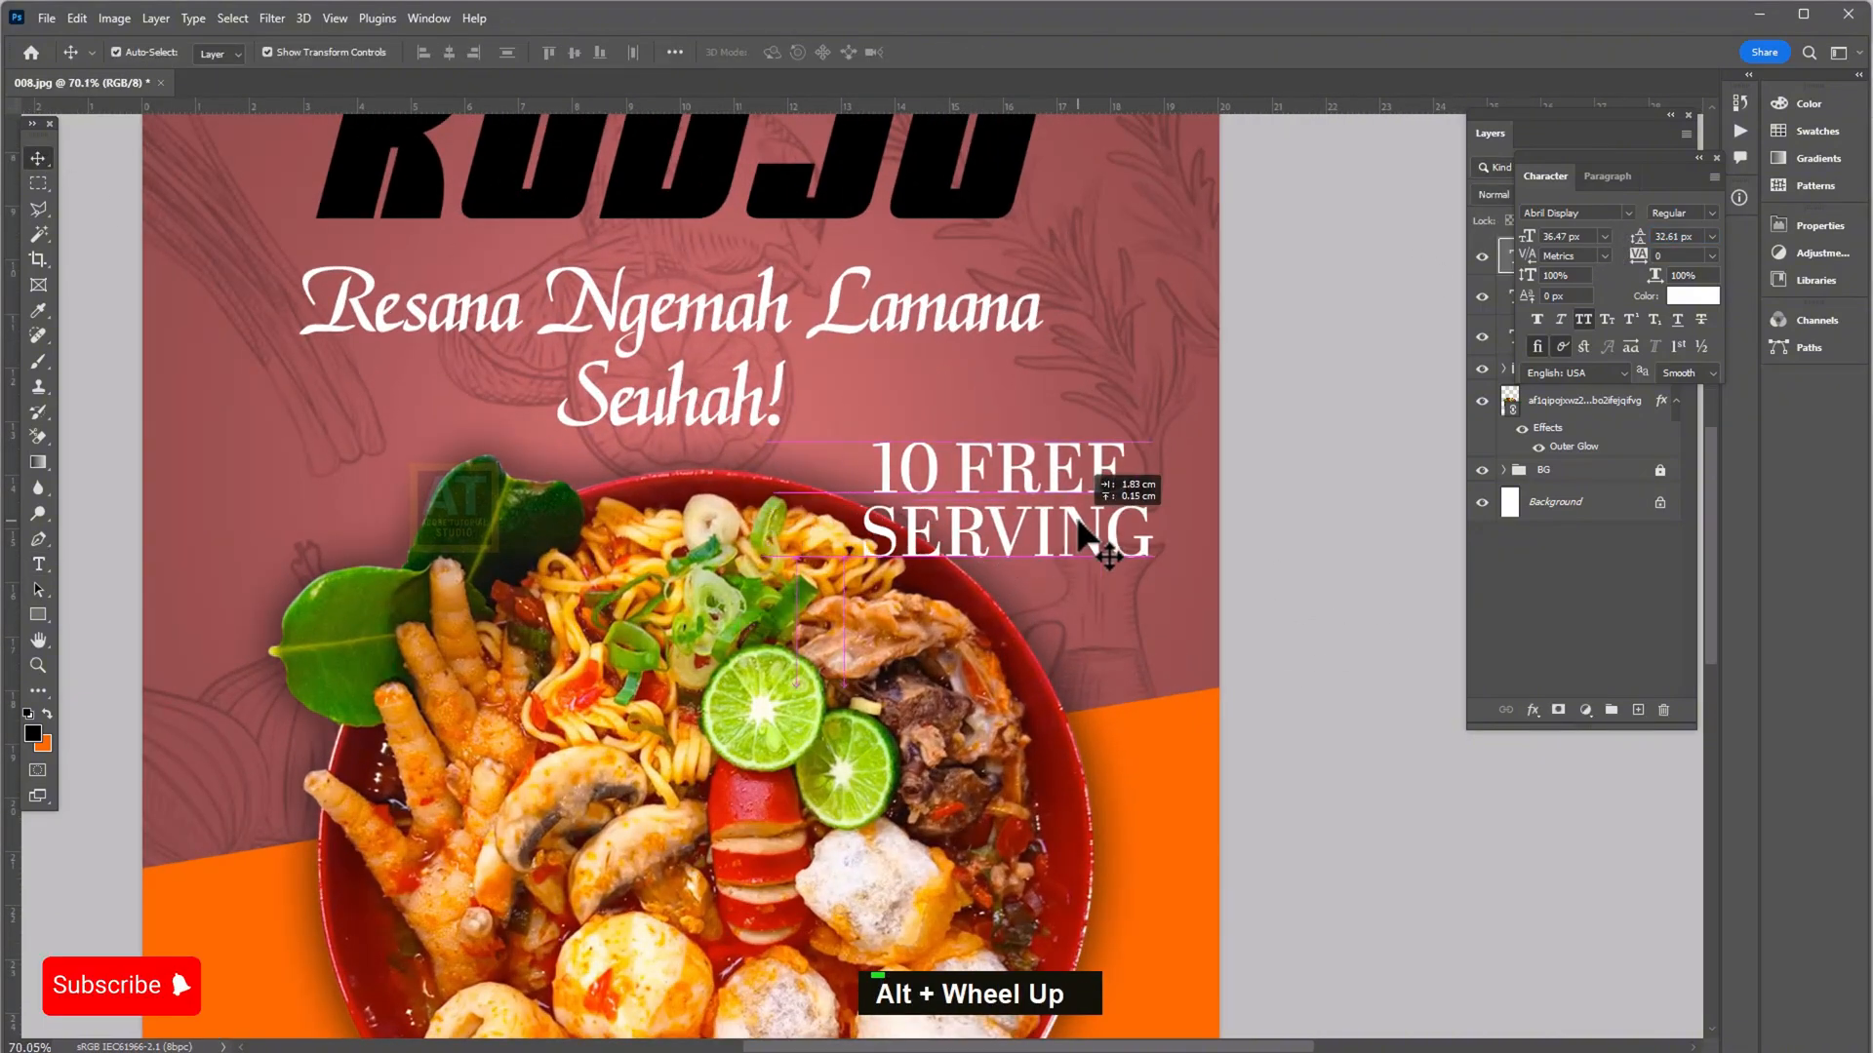
# - Duplicate the offer text to the bowl's upper left and replace the copy's wording with "Buffet"
pyautogui.keyDown('alt'); pyautogui.moveTo(1087, 522); pyautogui.dragTo(419, 542); pyautogui.keyUp('alt')
pyautogui.moveTo(546, 669); pyautogui.dragTo(618, 620)
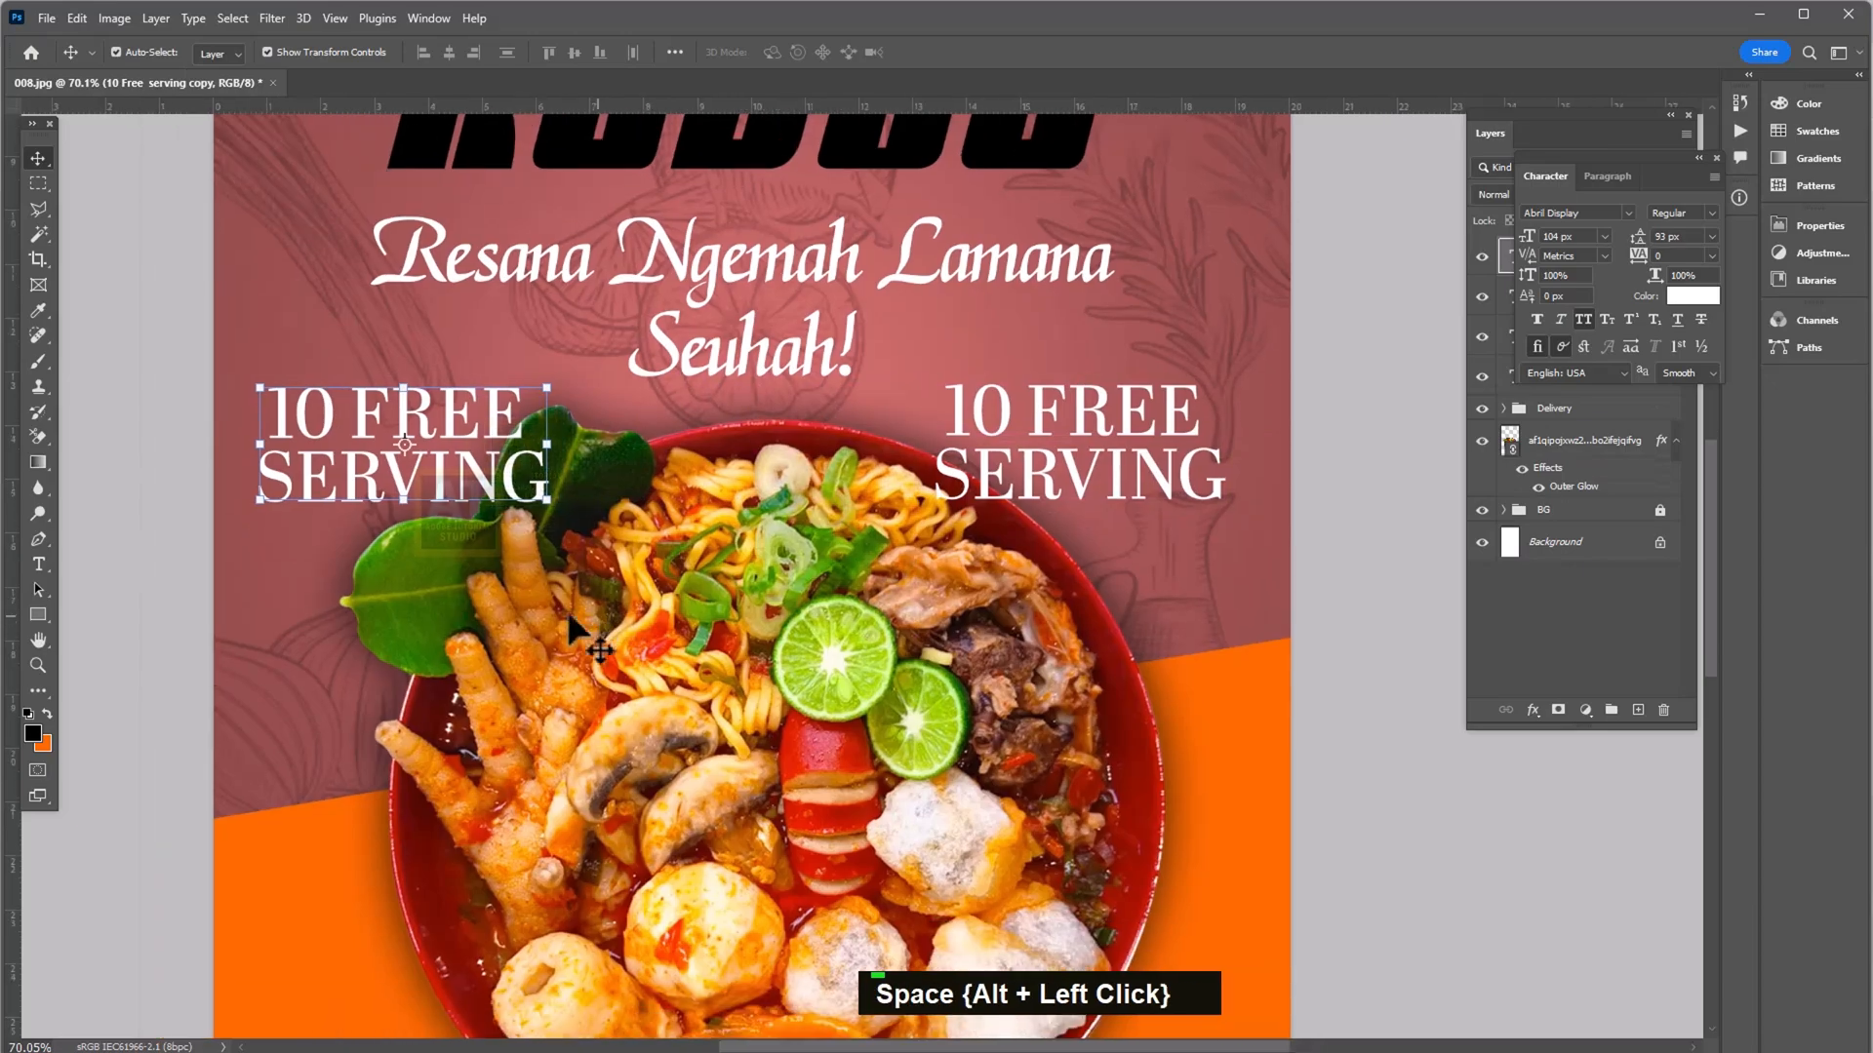
pyautogui.press('t')
pyautogui.click(397, 474)
pyautogui.hotkey('ctrl', 'a')
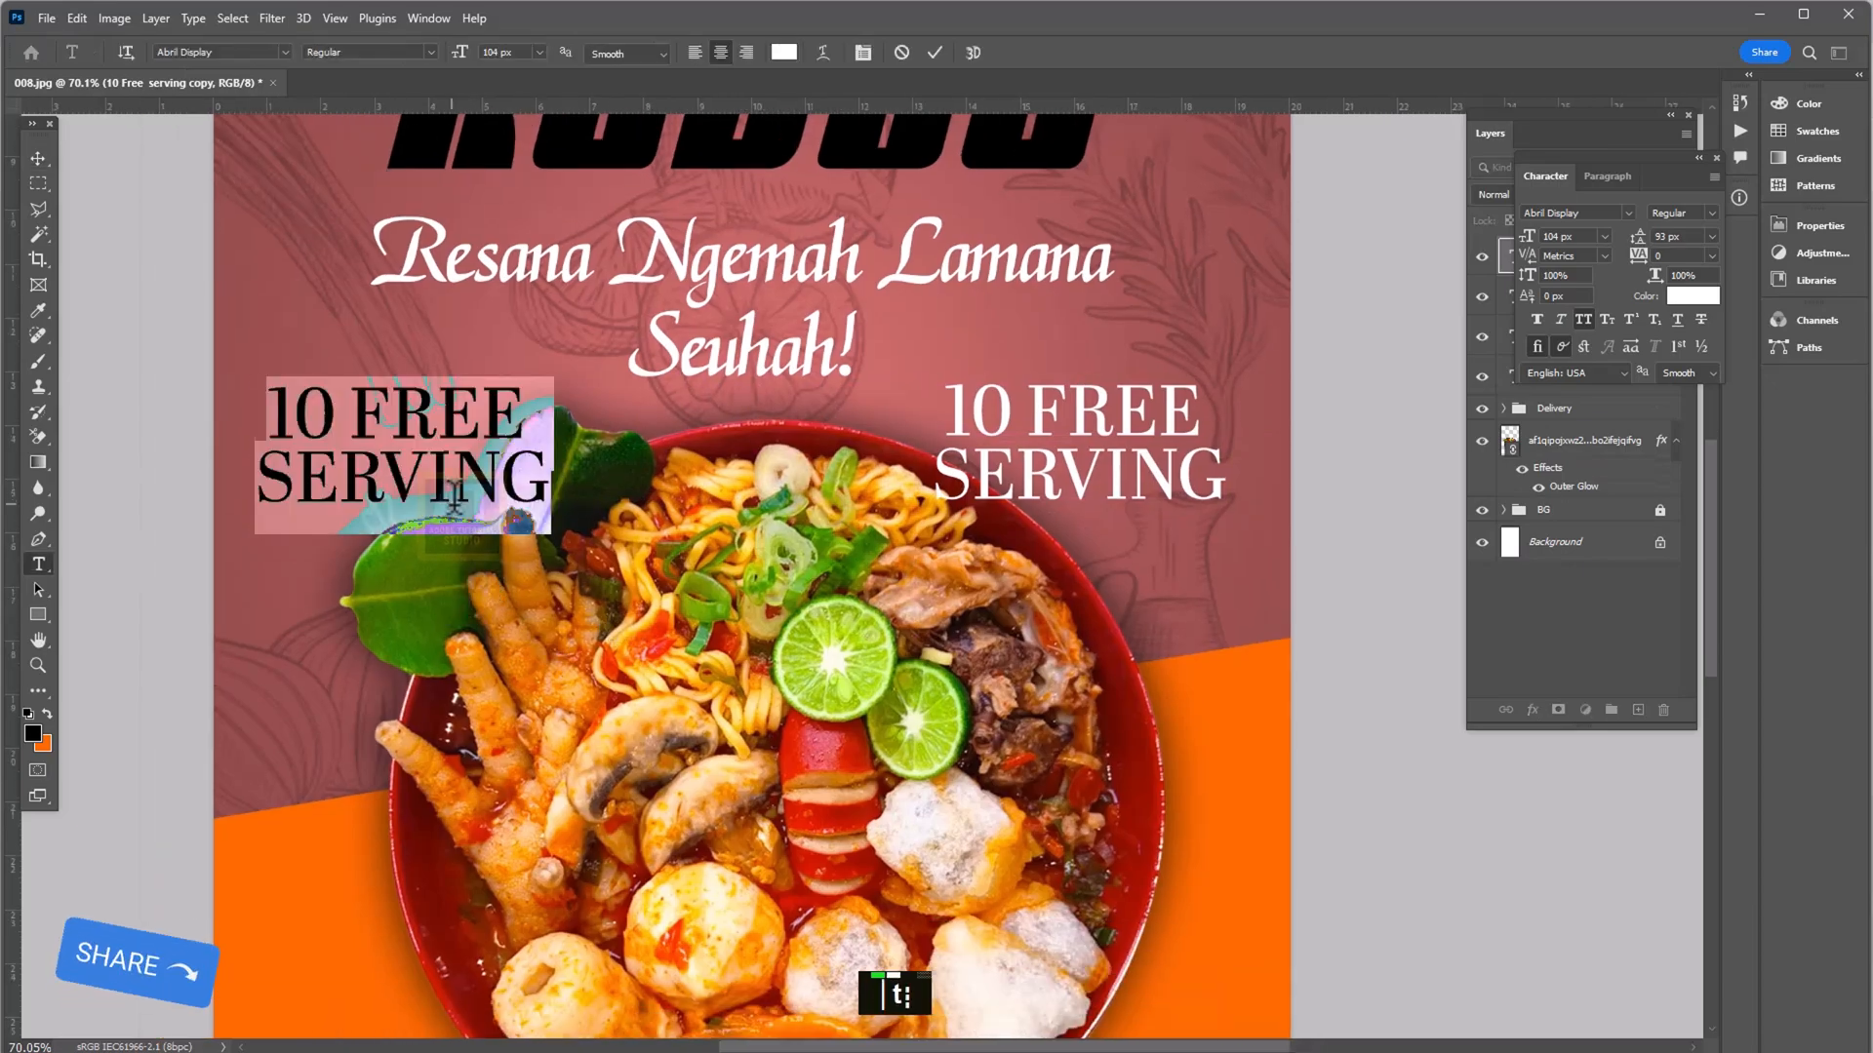
pyautogui.write('Buffet')
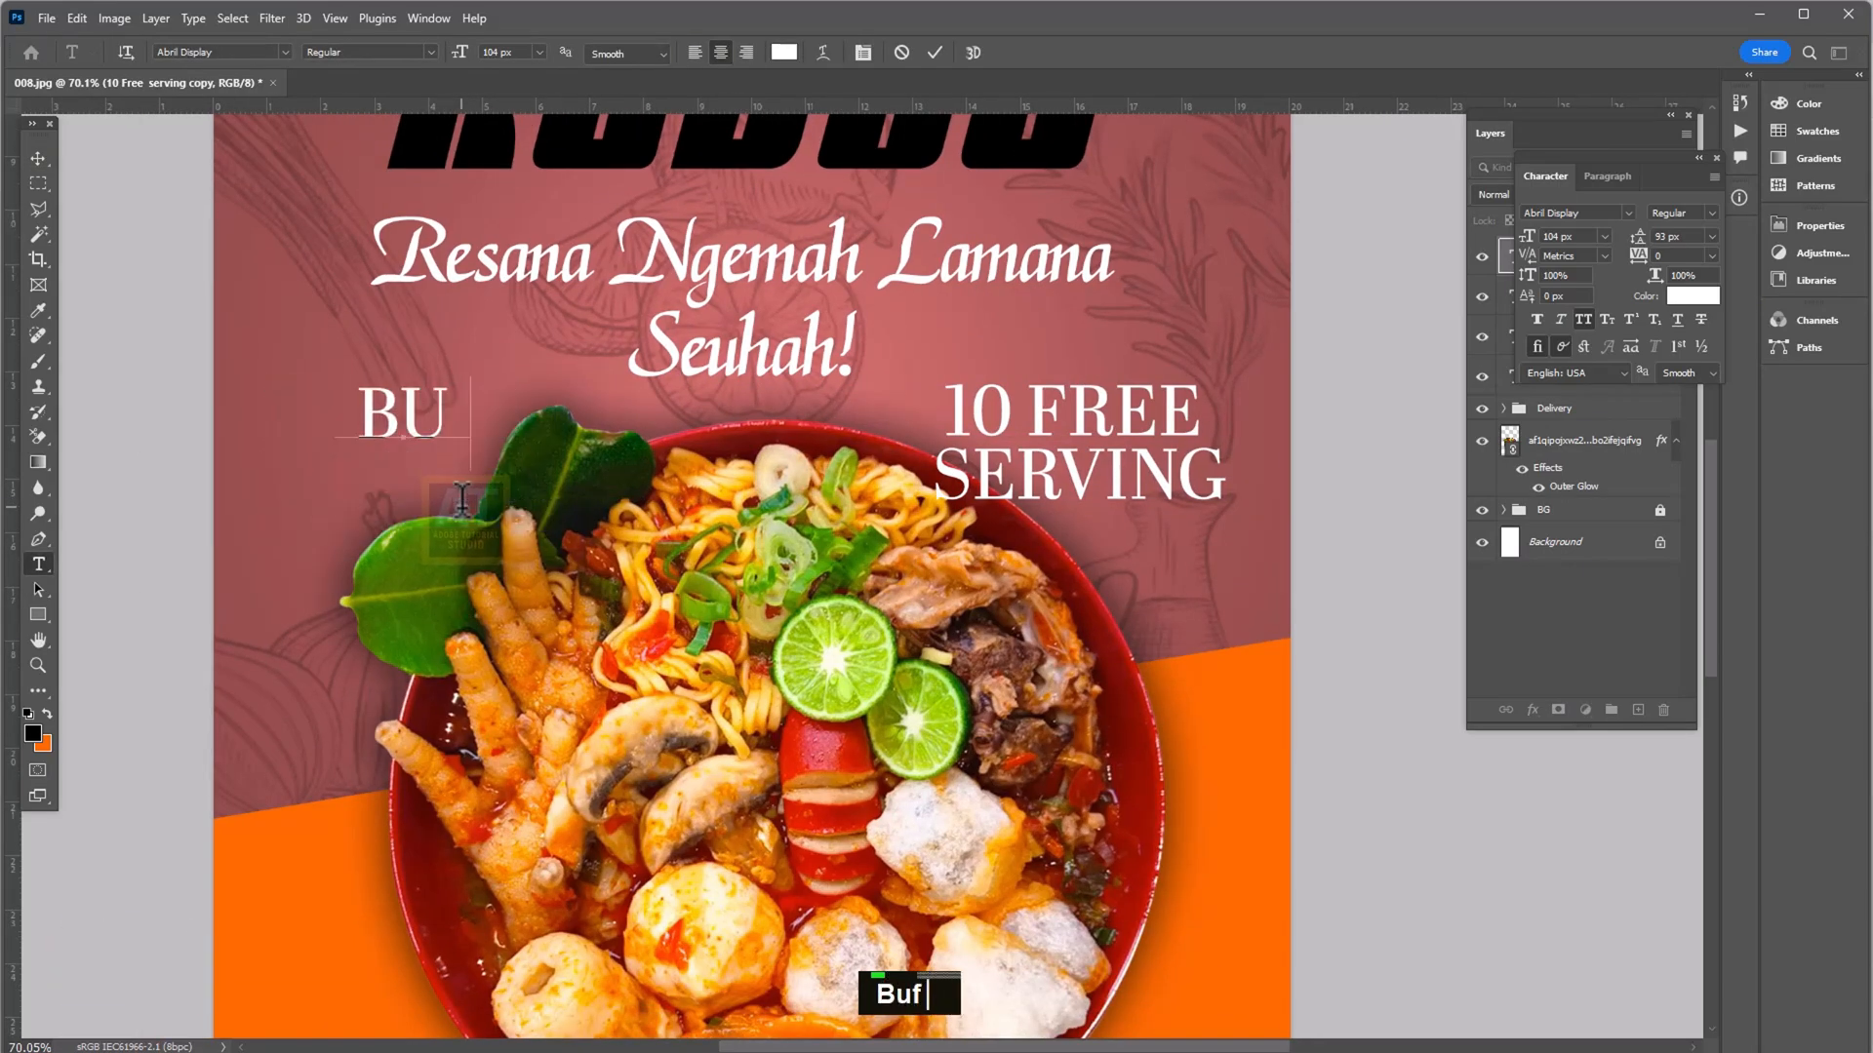
# - Set the Buffet text in the Christopher Done font at 74 px
pyautogui.hotkey('ctrl', 'a')
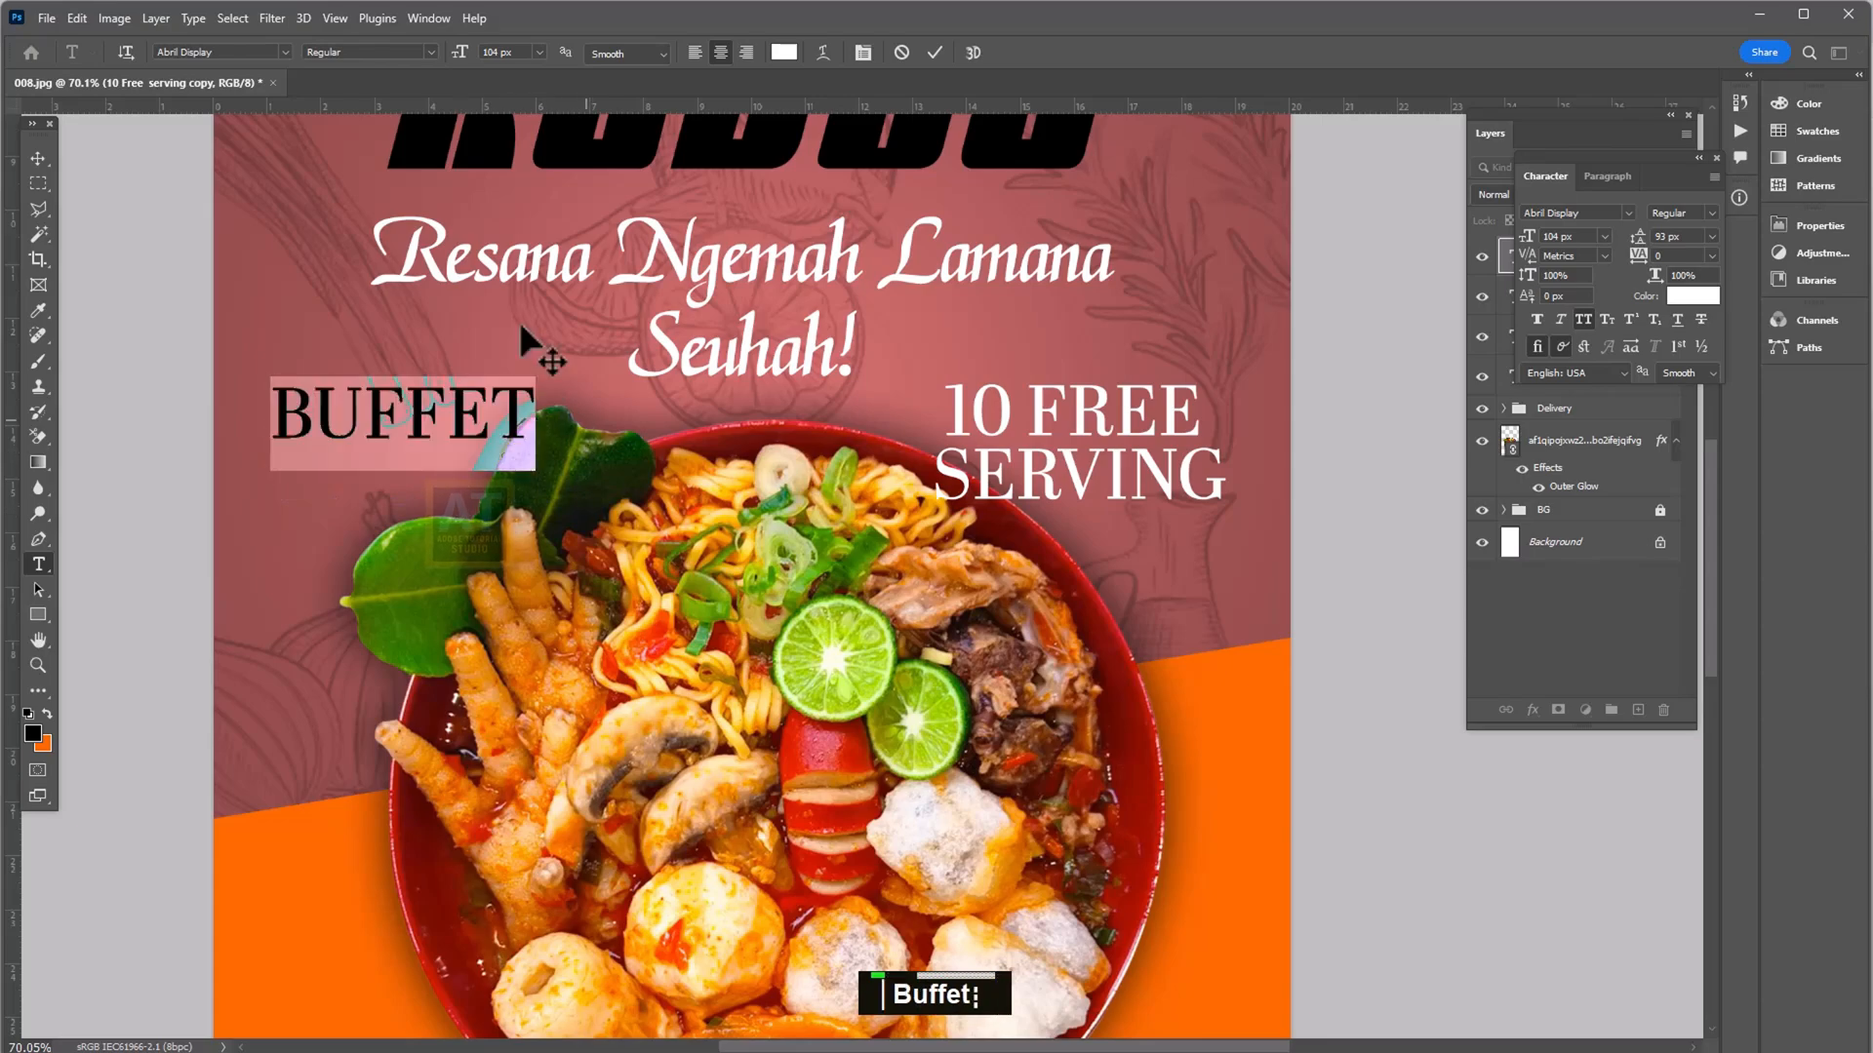
pyautogui.click(281, 51)
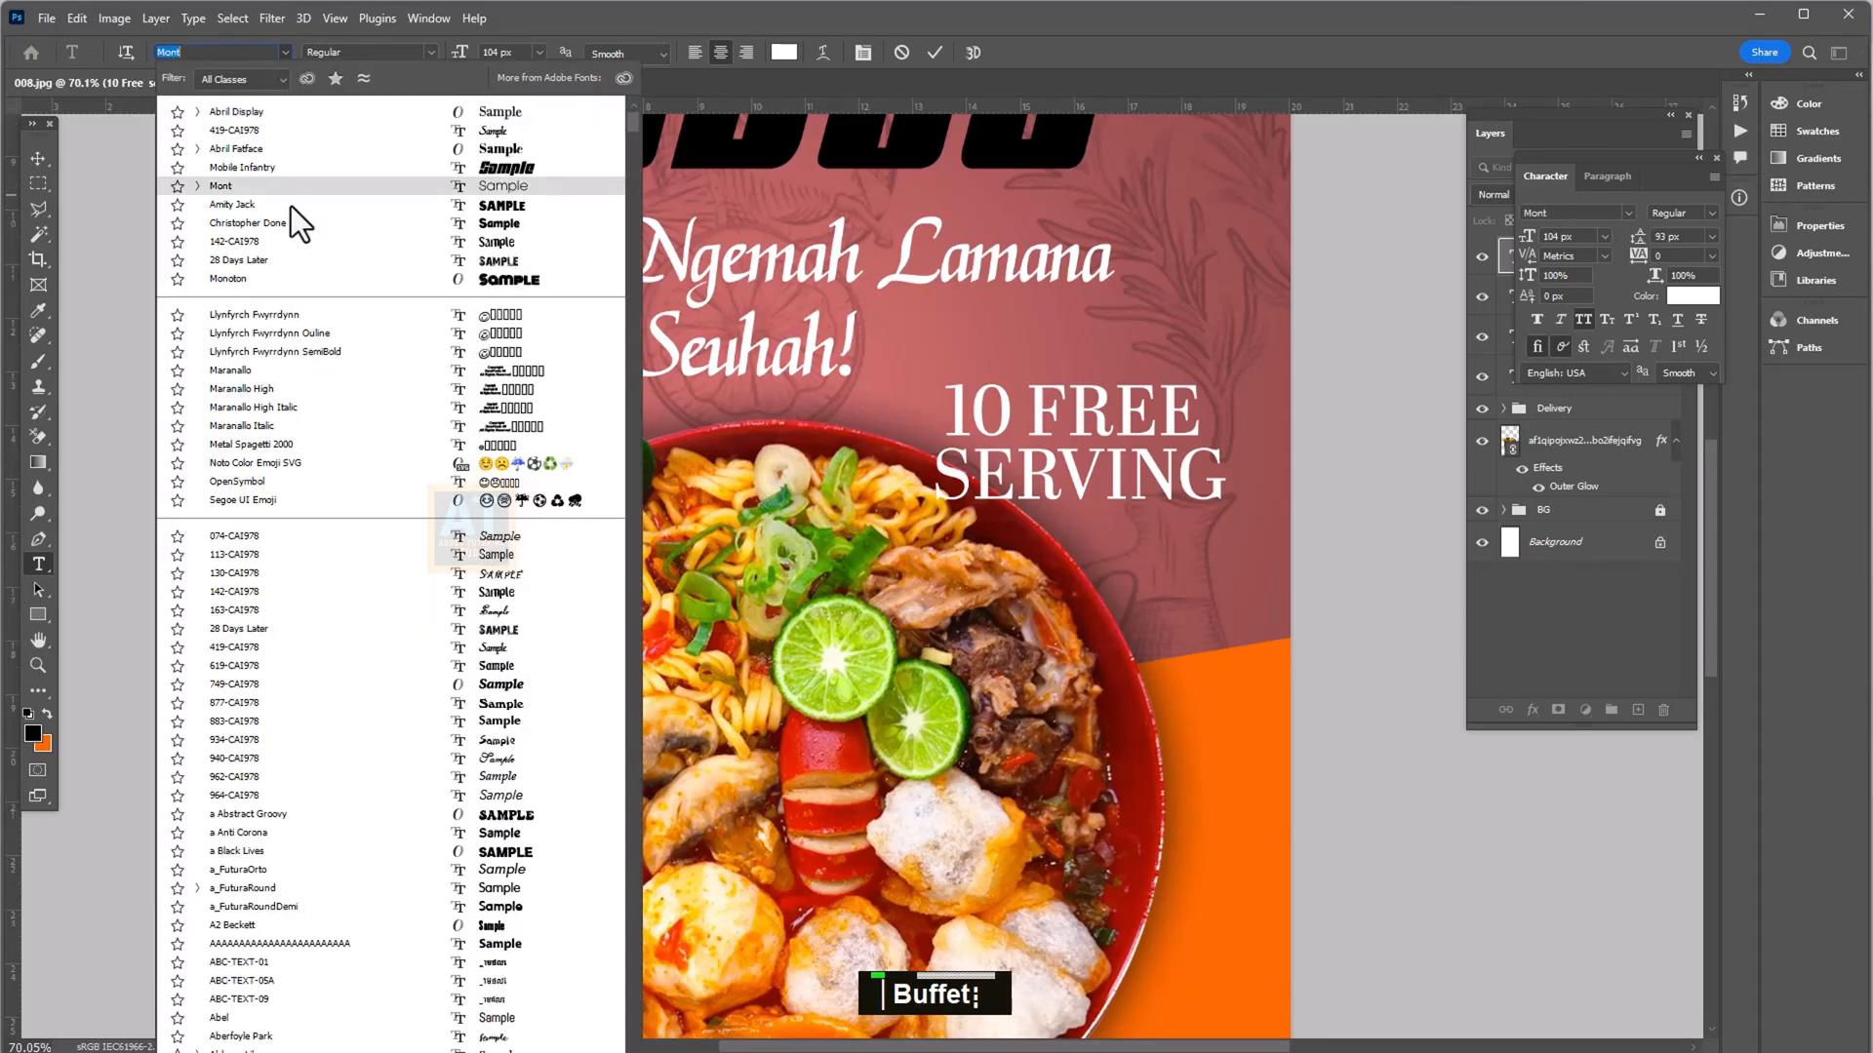
pyautogui.click(312, 224)
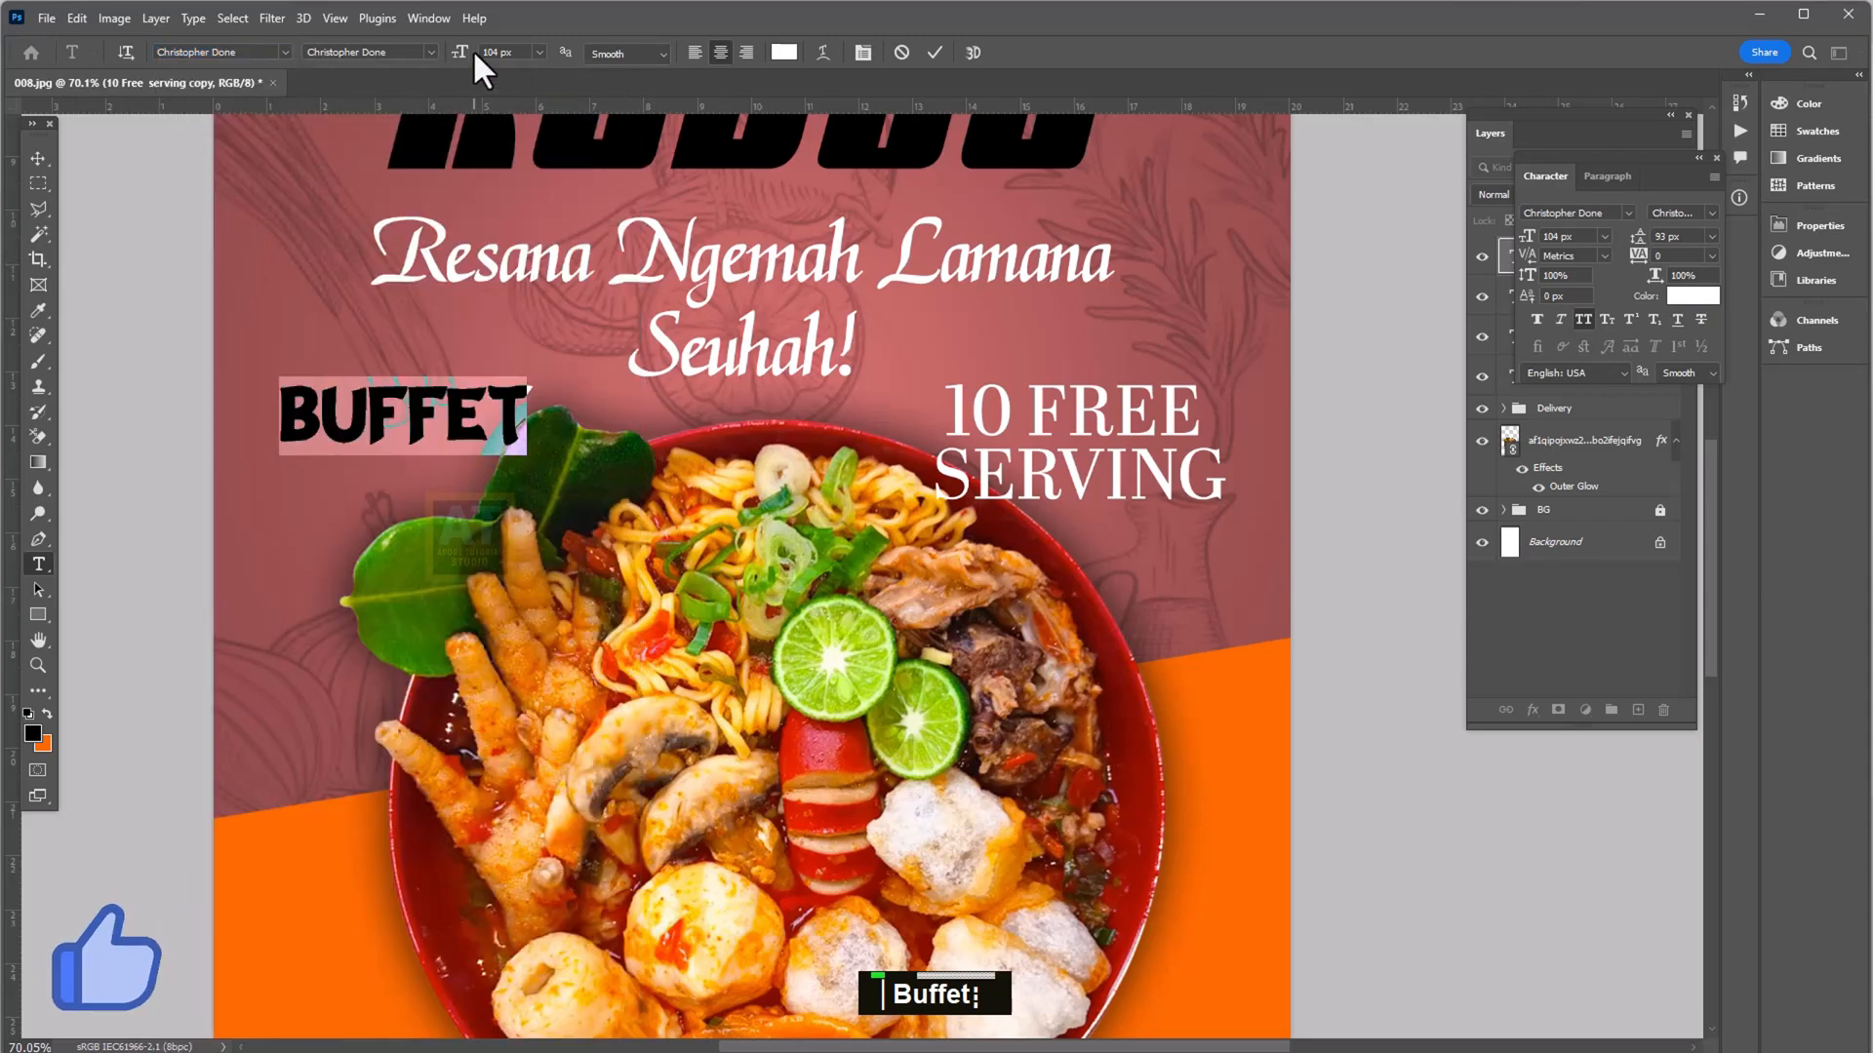
pyautogui.moveTo(466, 51); pyautogui.dragTo(437, 63)
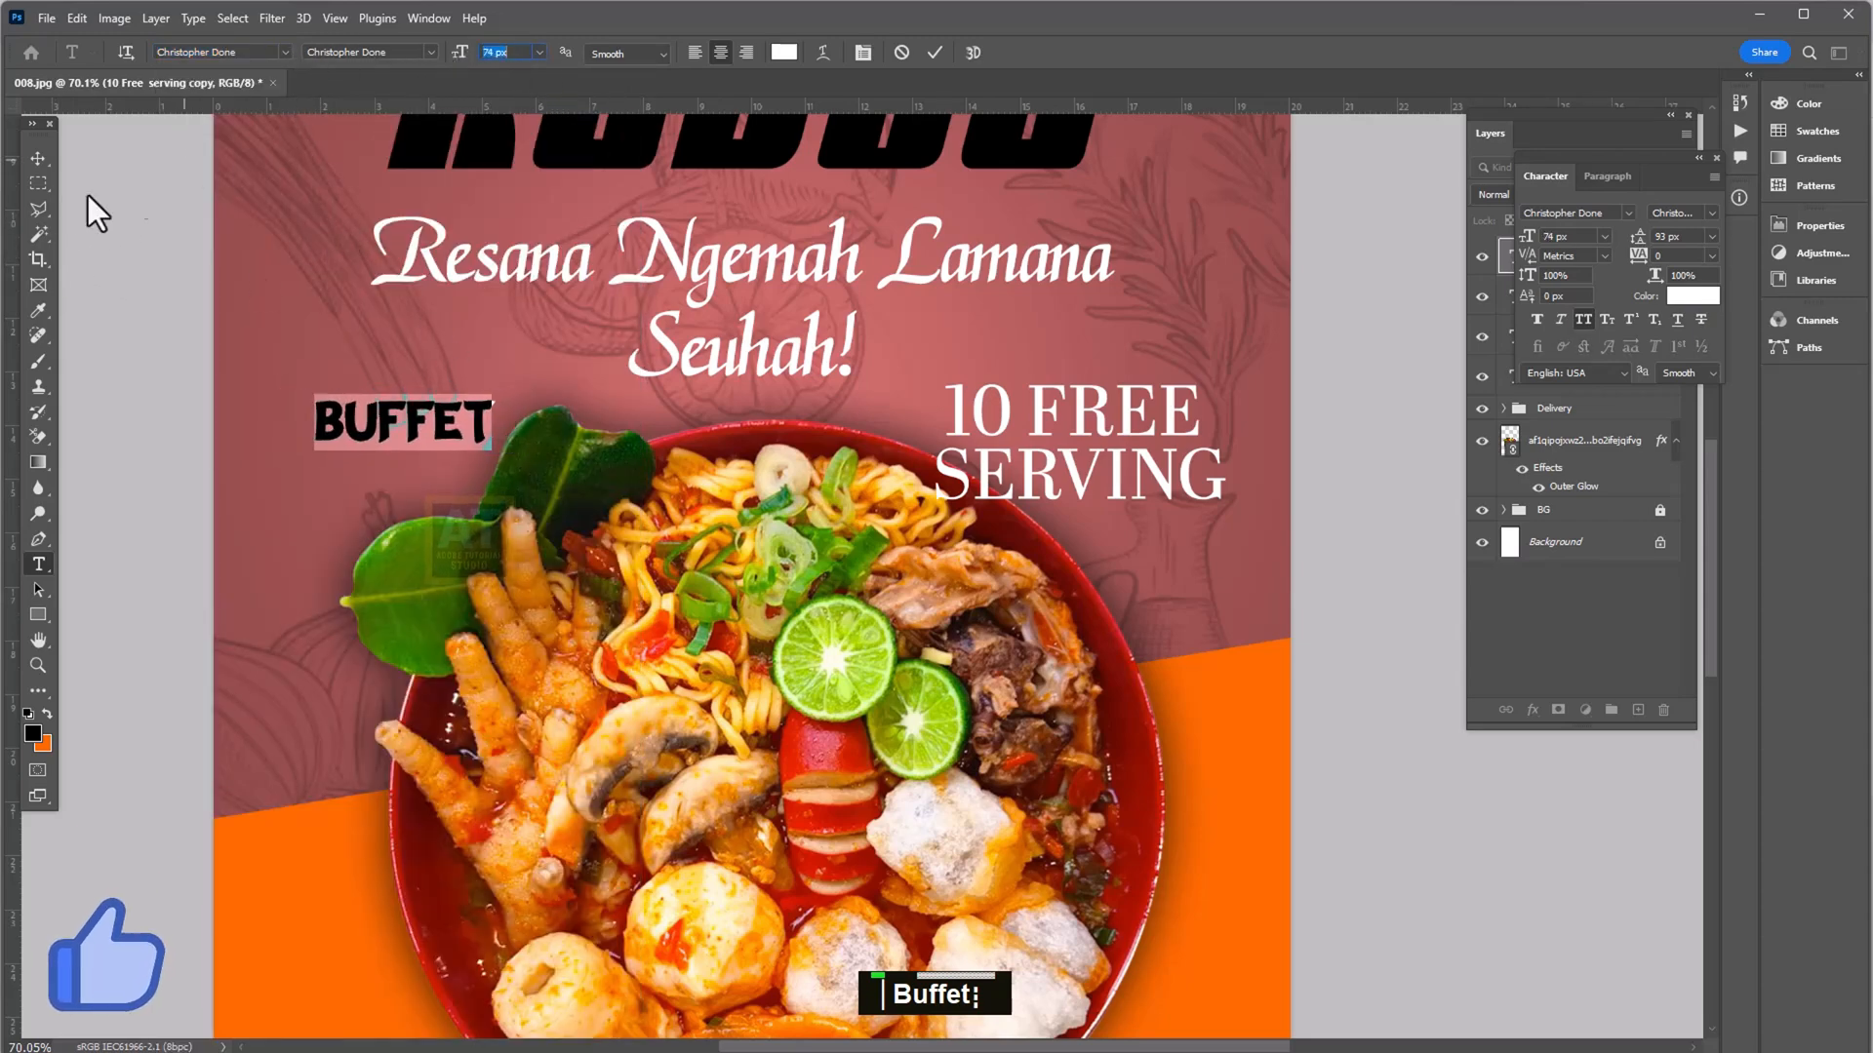
pyautogui.click(37, 159)
pyautogui.moveTo(333, 421); pyautogui.dragTo(336, 419)
# - Recolour the whole Seblak Kodjo title pure yellow, starting from white (ffffff) and setting its CMYK yellow value to 100%
pyautogui.moveTo(857, 488); pyautogui.dragTo(851, 676)
pyautogui.scroll(-4, 841, 629)
pyautogui.press('t')
pyautogui.click(808, 355)
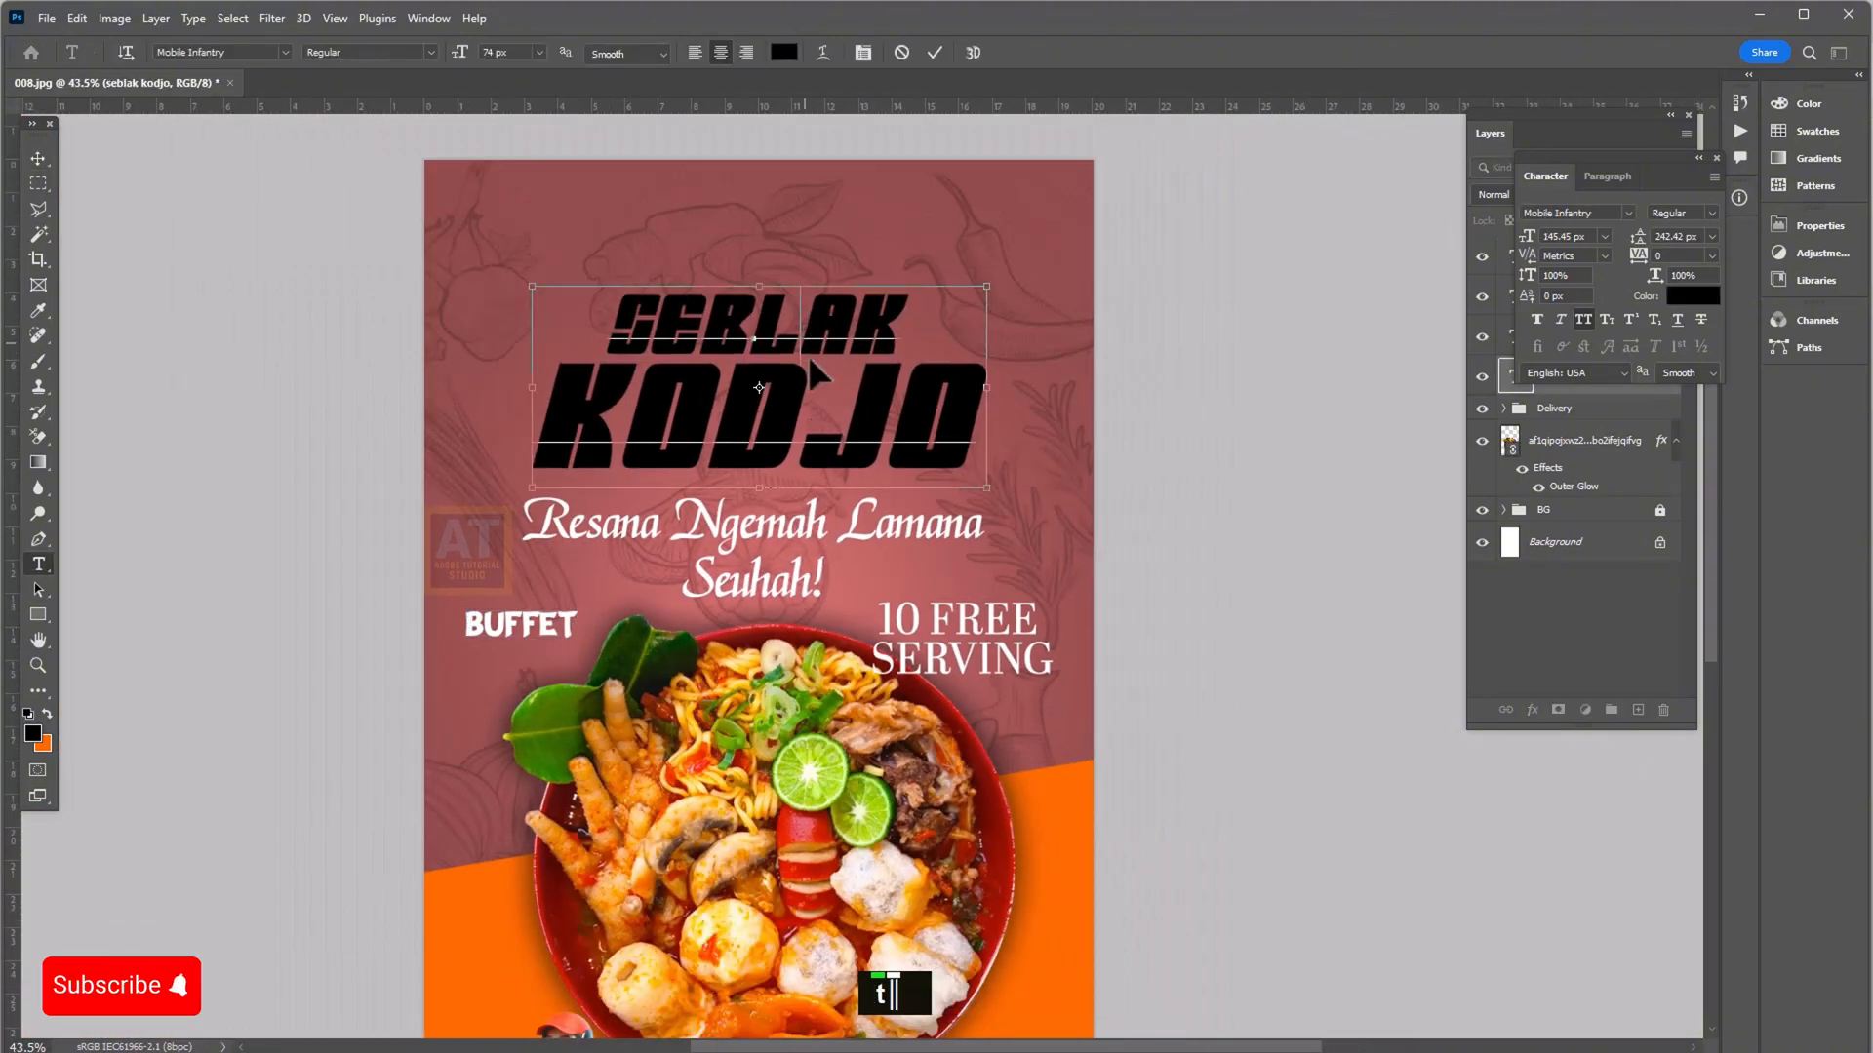
pyautogui.hotkey('ctrl', 'a')
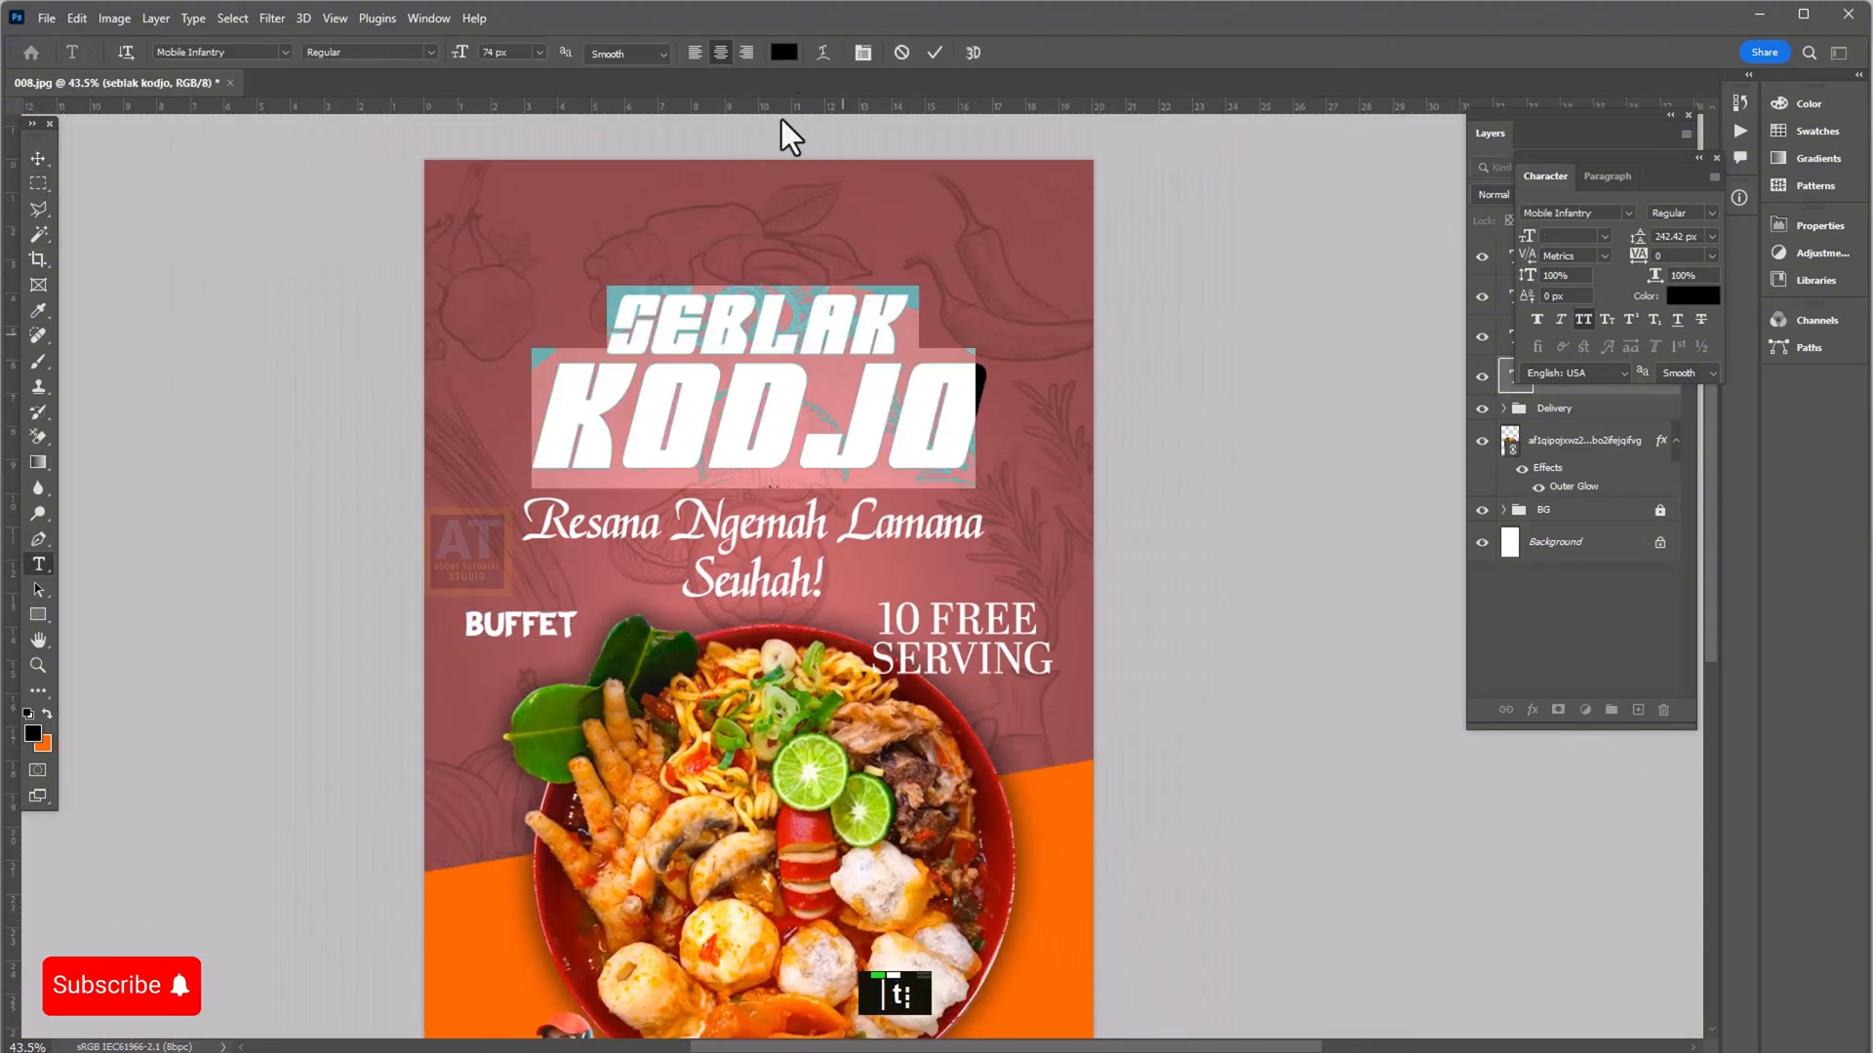
pyautogui.click(783, 57)
pyautogui.write('ffffff')
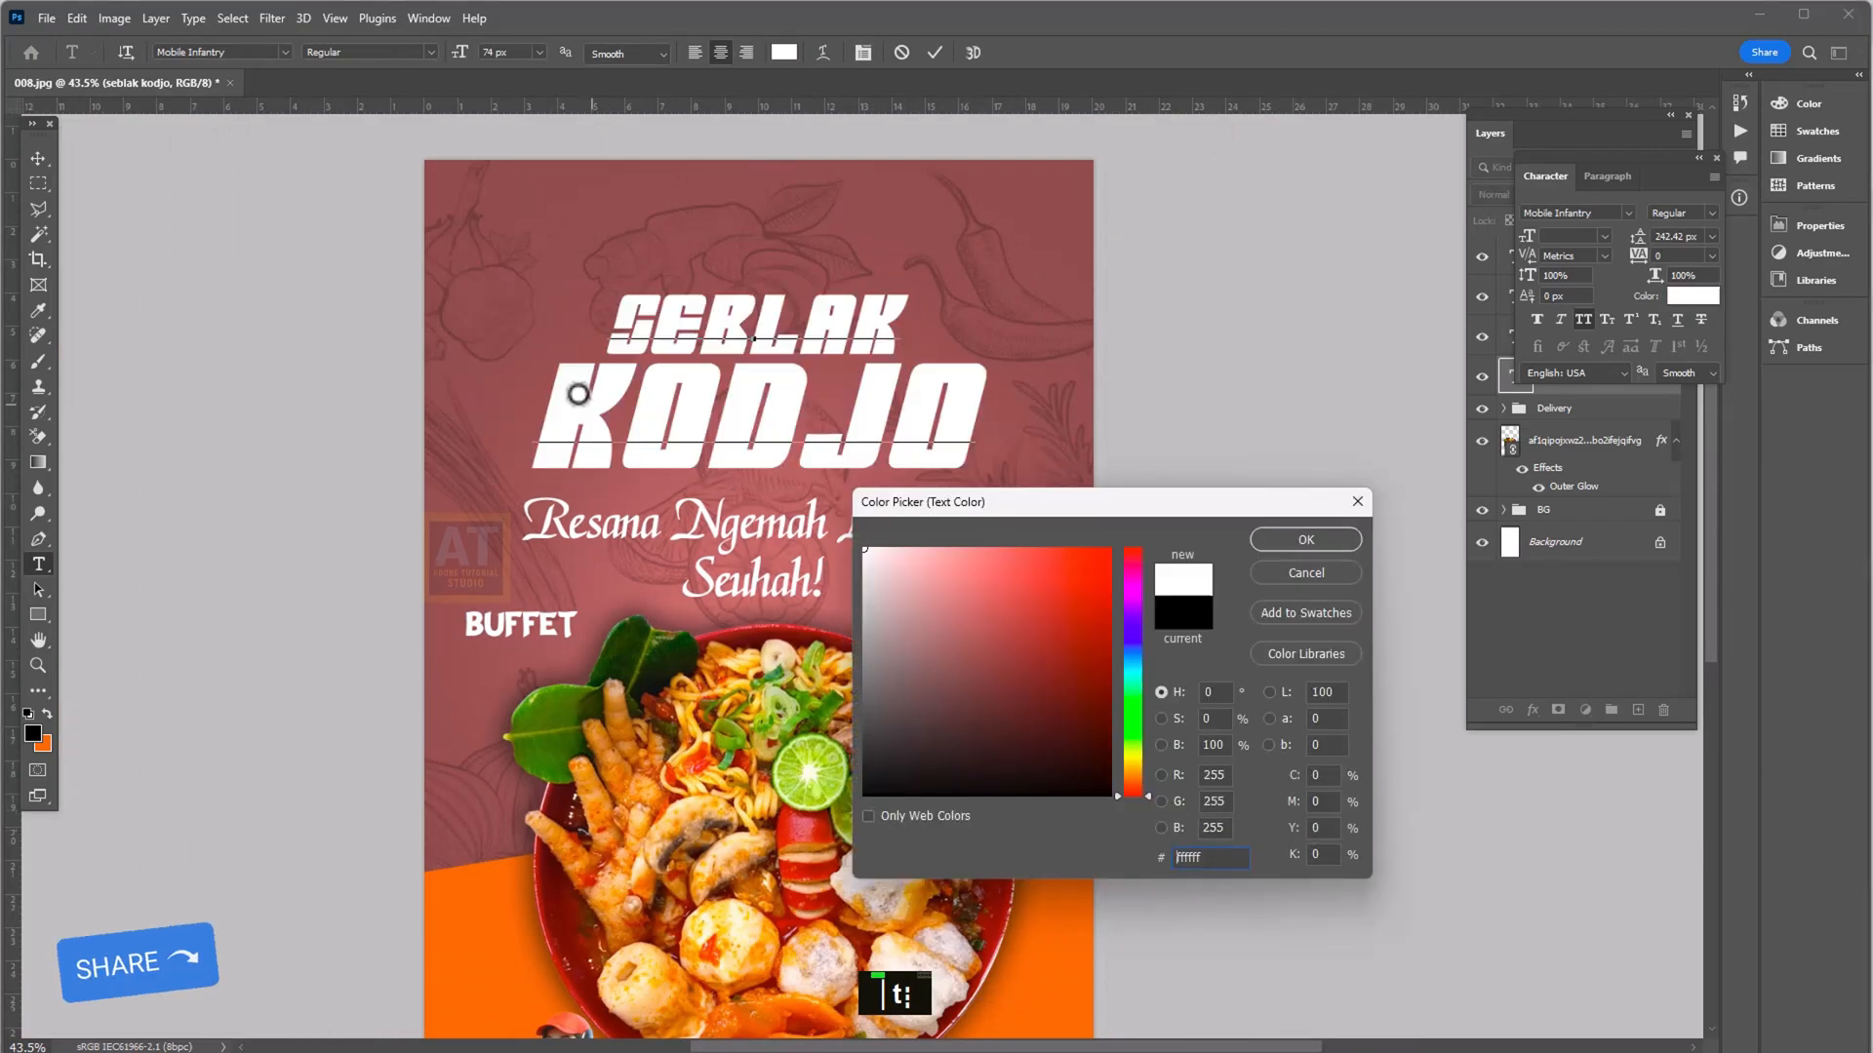
pyautogui.click(1297, 829)
pyautogui.write('100')
pyautogui.press('Return')
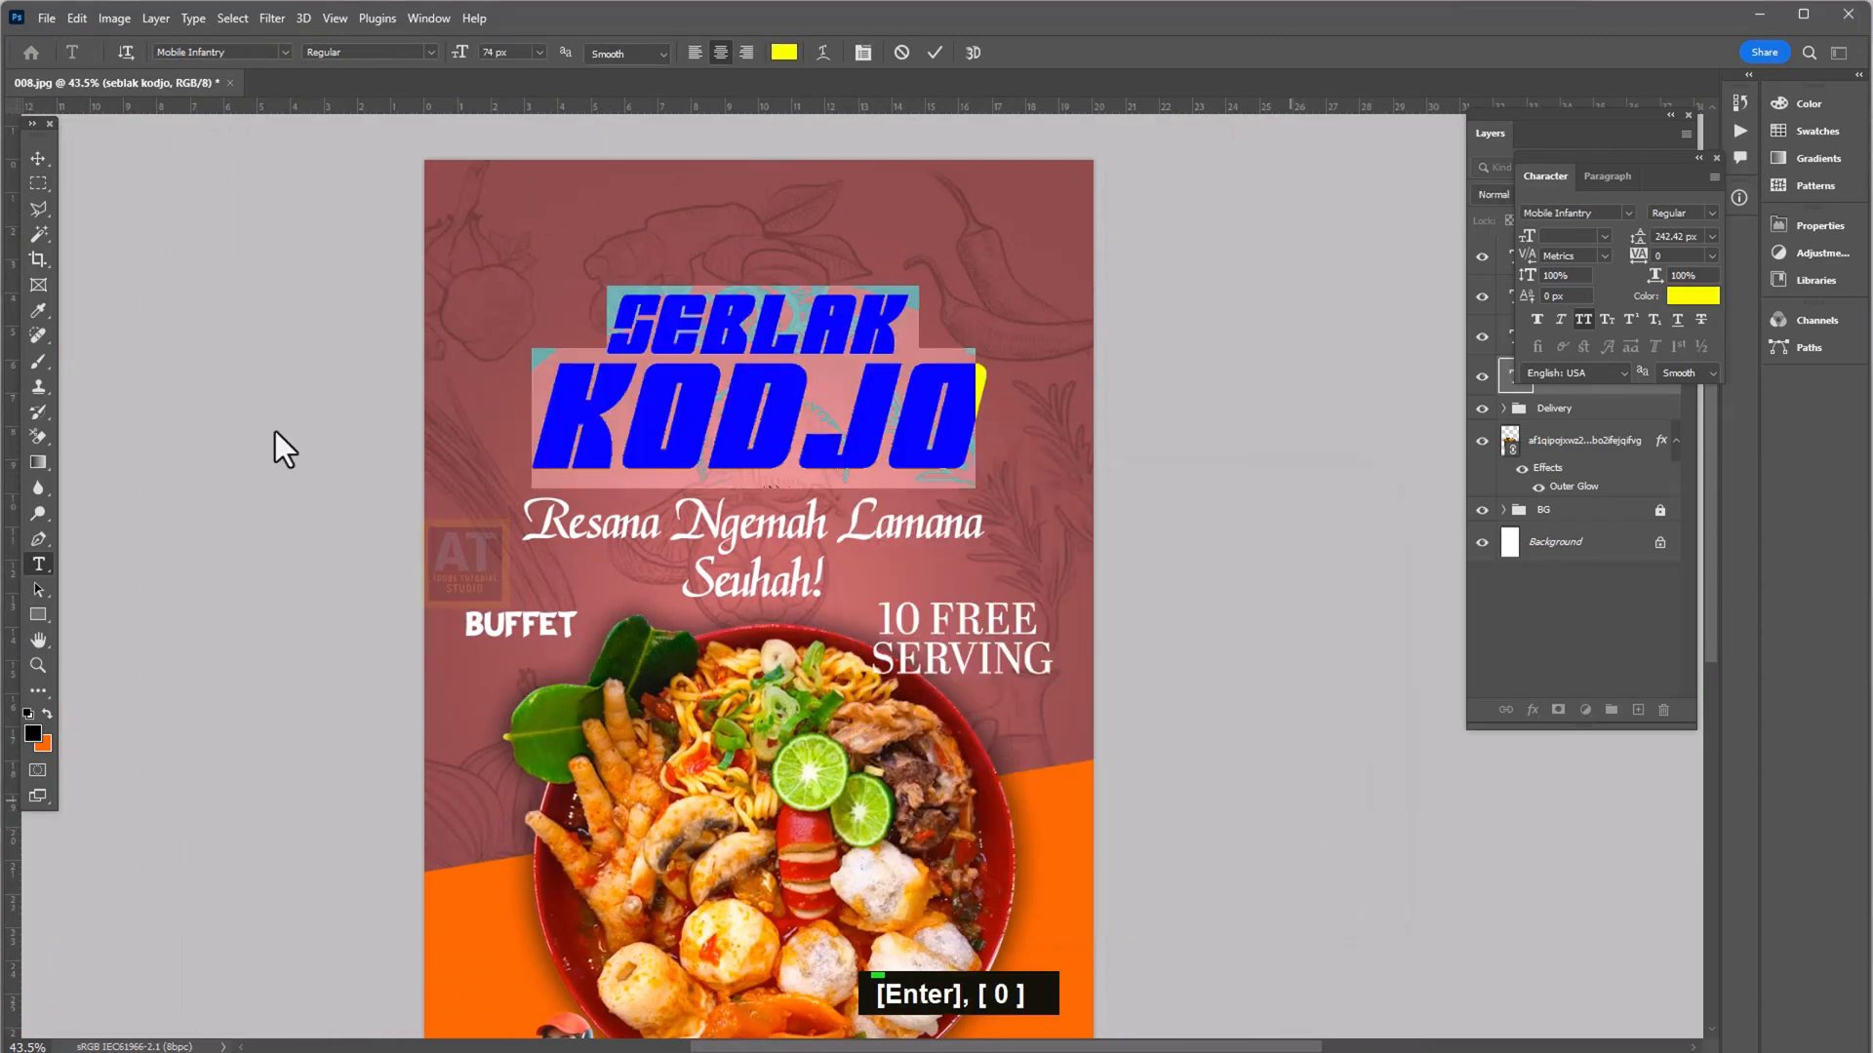
# - Skew the title and tagline together vertically by about -8.73 degrees so both lines rise toward the right
pyautogui.click(38, 162)
pyautogui.keyDown('shift'); pyautogui.click(780, 517); pyautogui.keyUp('shift')
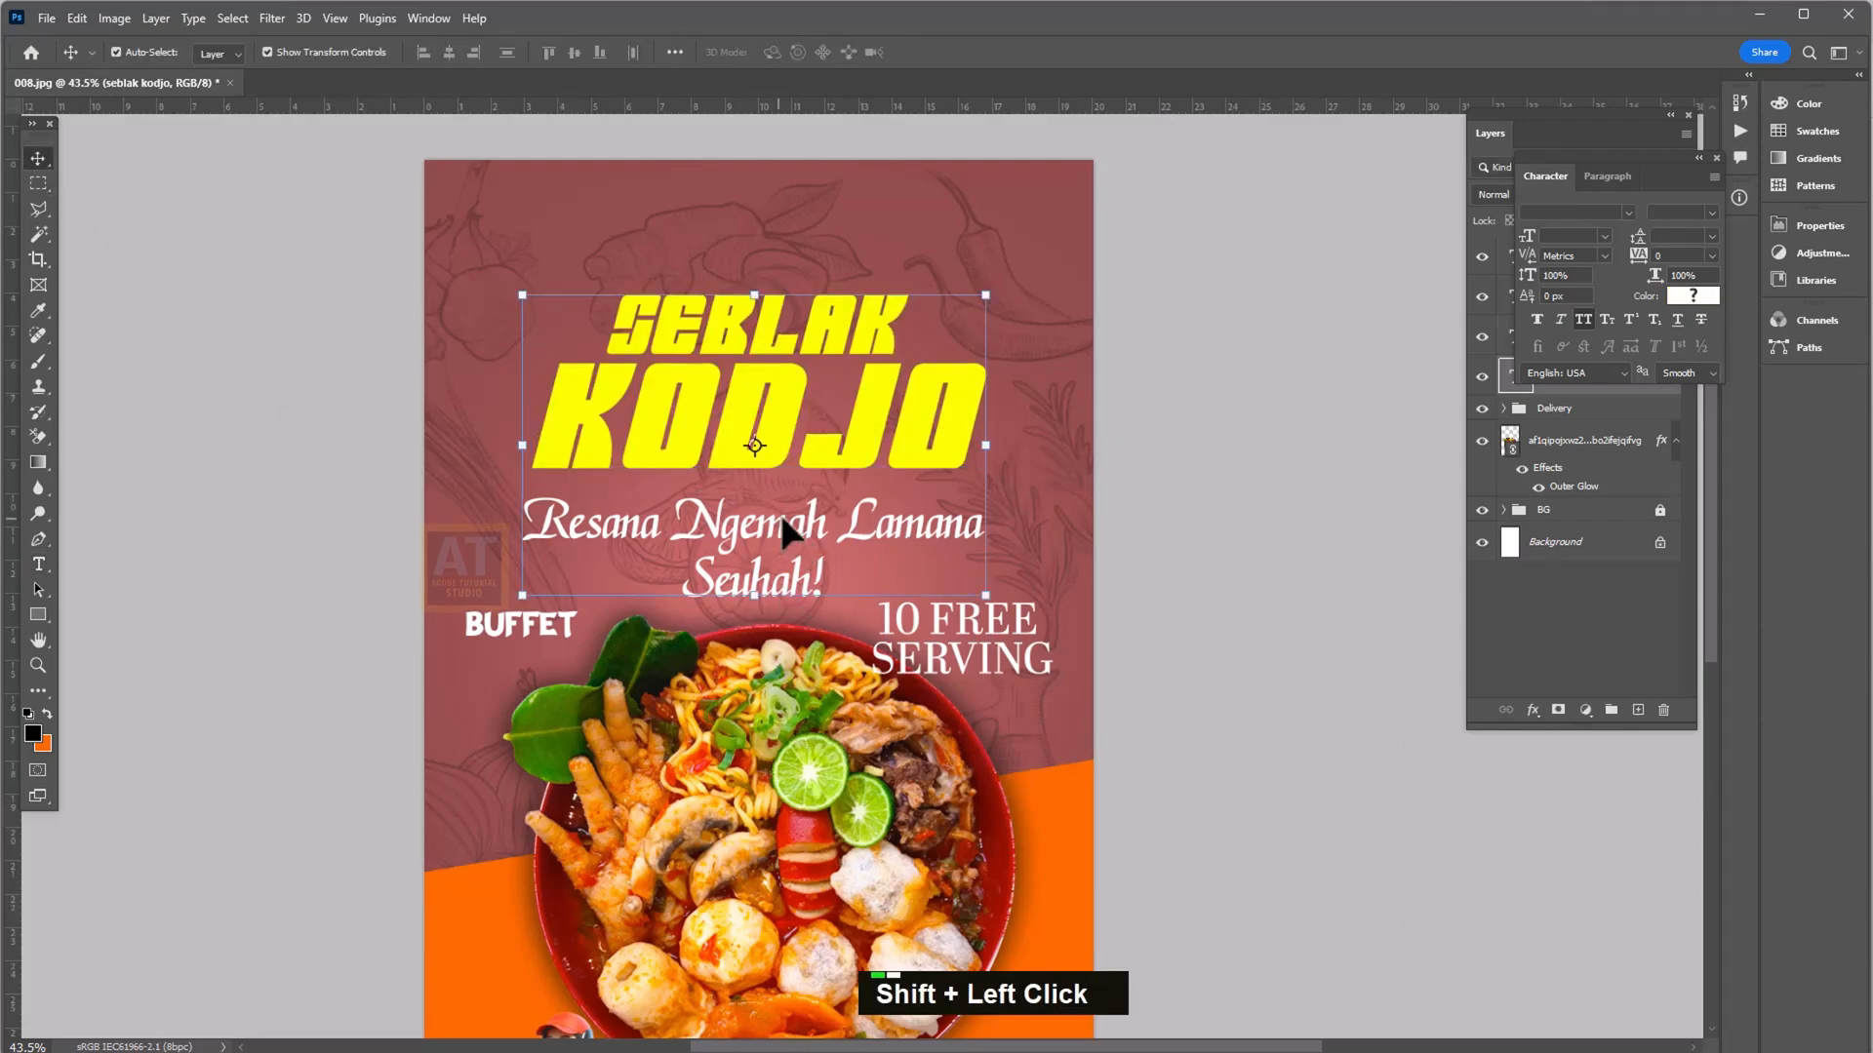
pyautogui.keyDown('ctrl'); pyautogui.click(985, 446); pyautogui.keyUp('ctrl')
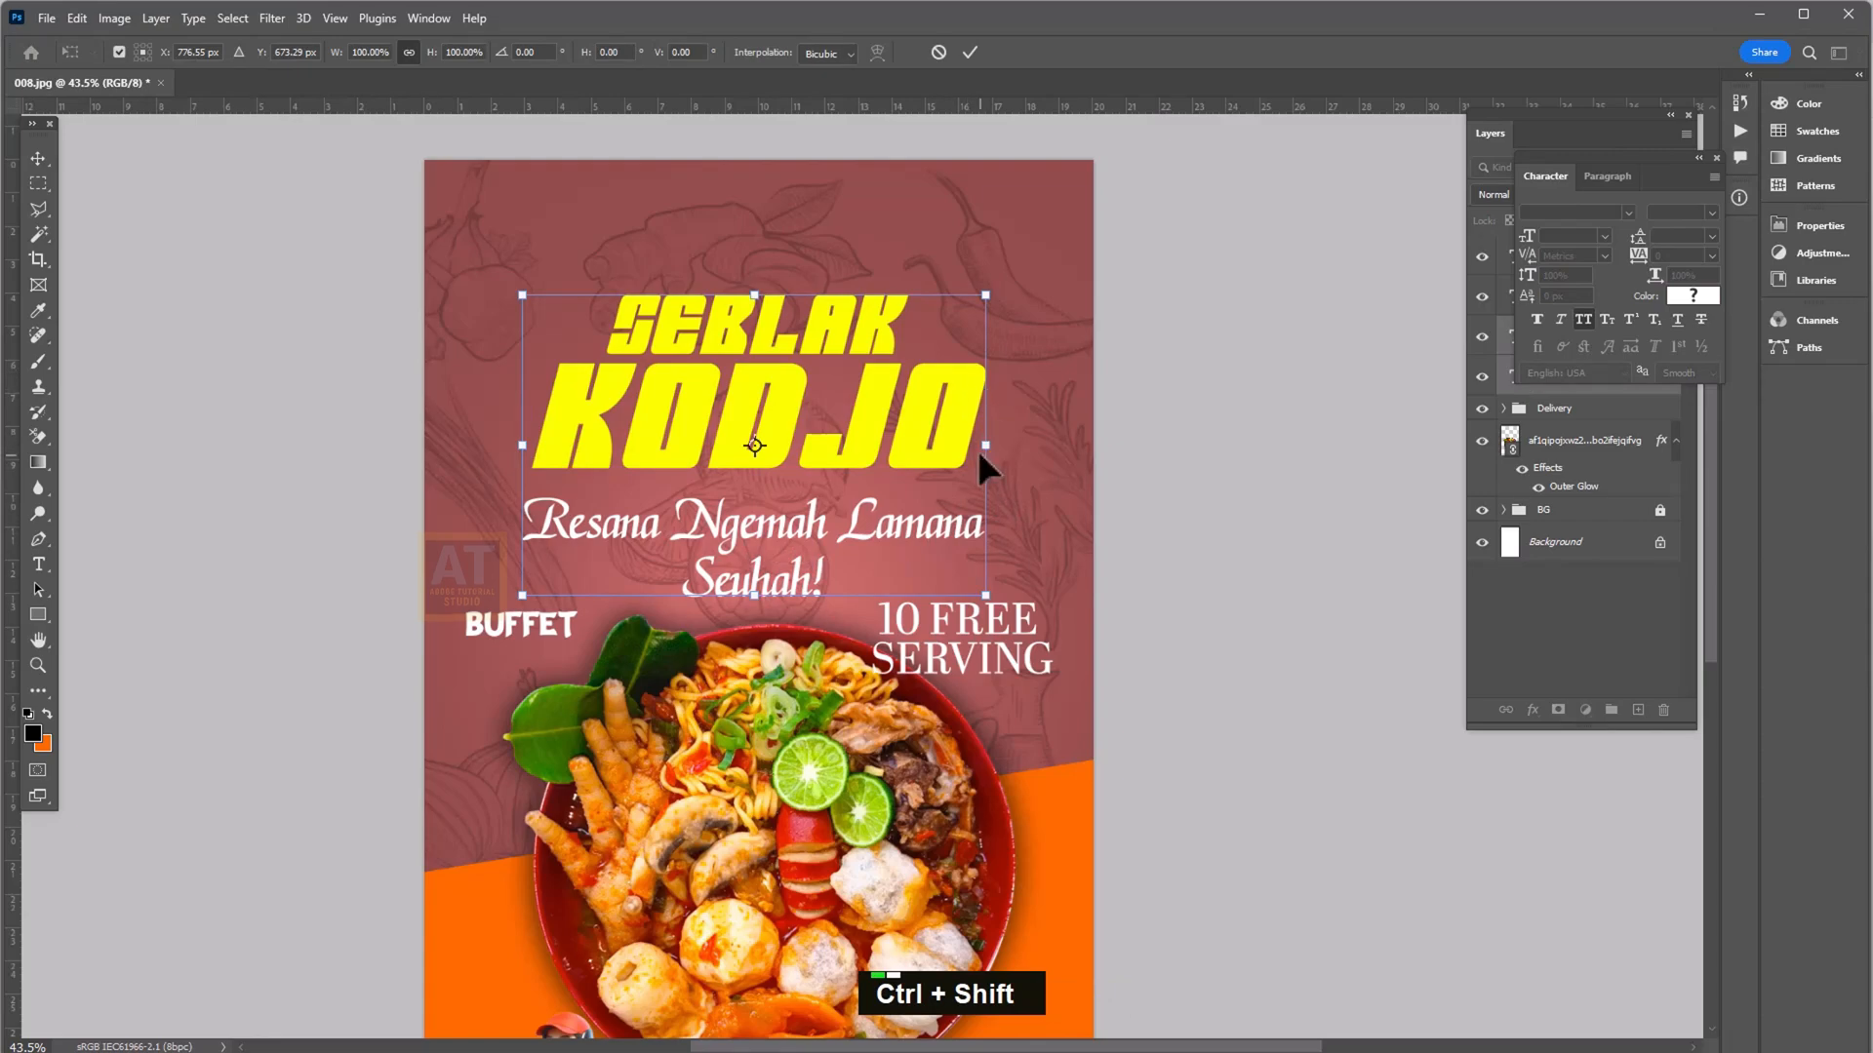
pyautogui.moveTo(988, 450); pyautogui.dragTo(995, 395)
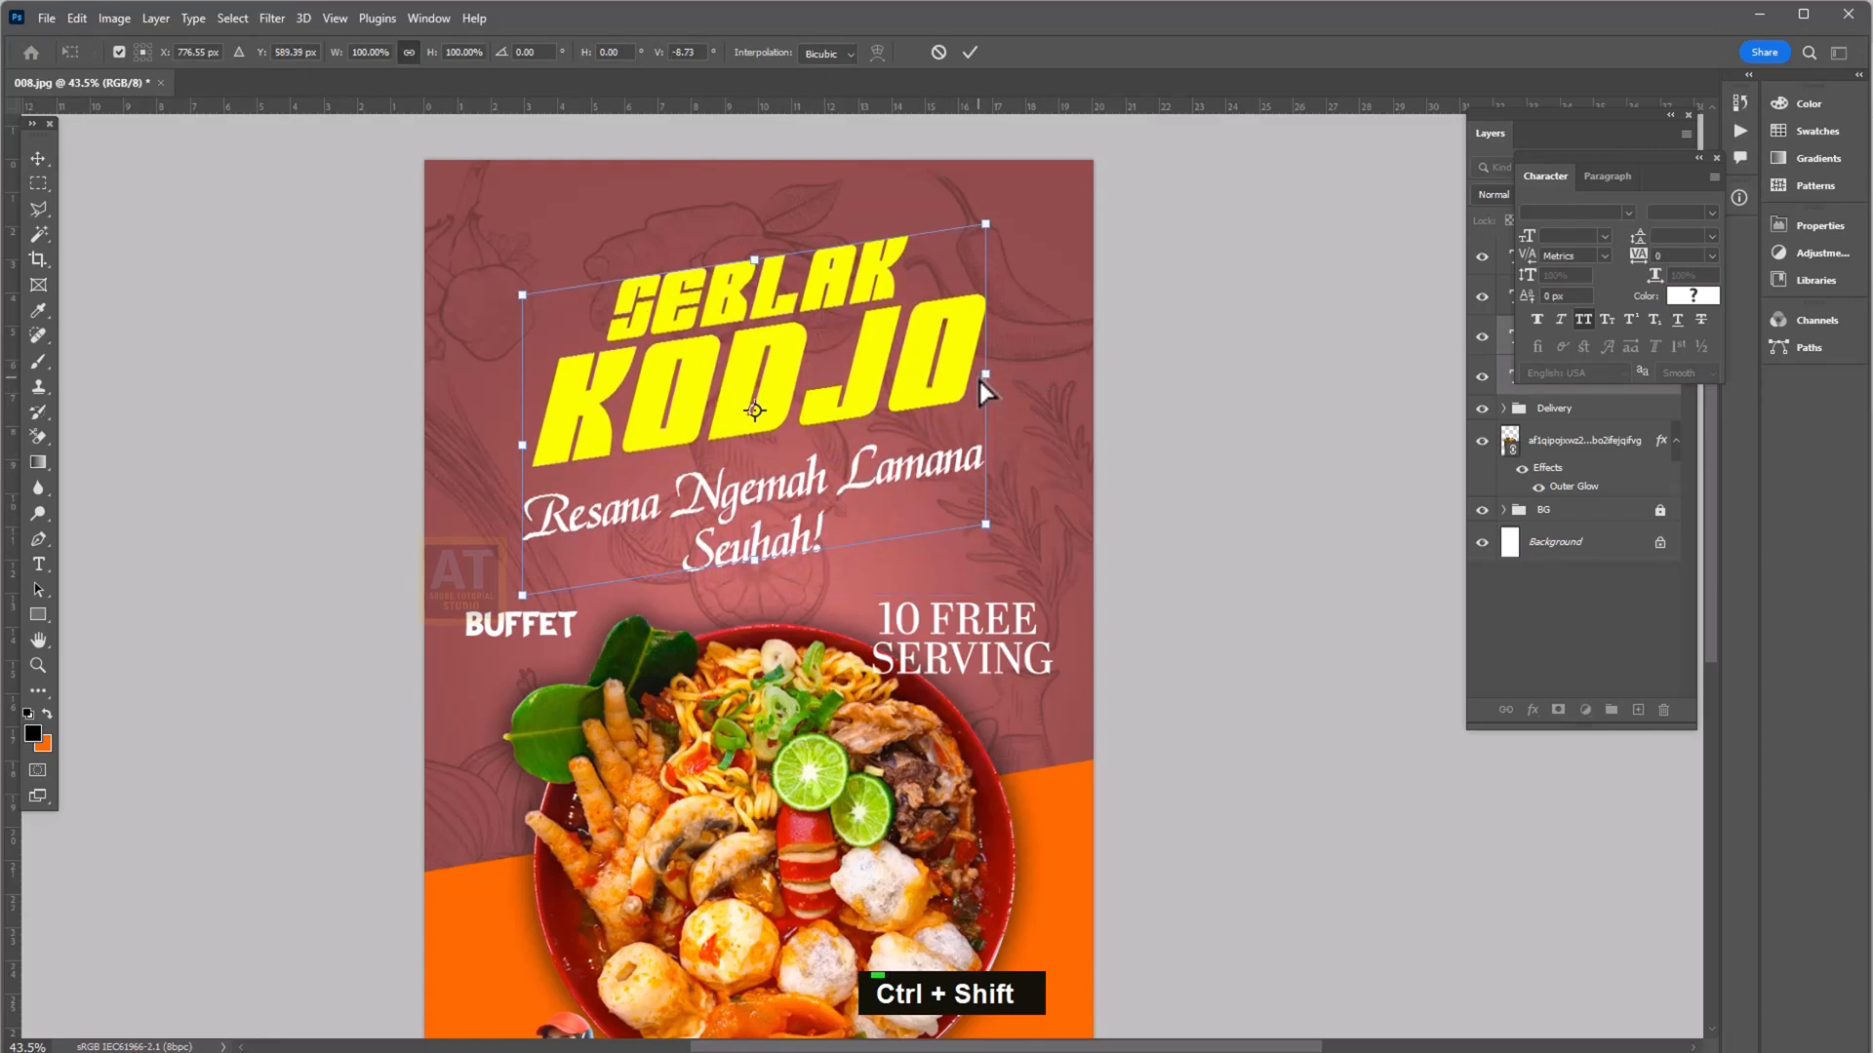
pyautogui.press('Return')
# - Scale the title and tagline down slightly together and move them down about 1.27 cm toward the bowl
pyautogui.keyDown('ctrl'); pyautogui.keyDown('shift'); pyautogui.click(941, 455); pyautogui.keyUp('shift'); pyautogui.keyUp('ctrl')
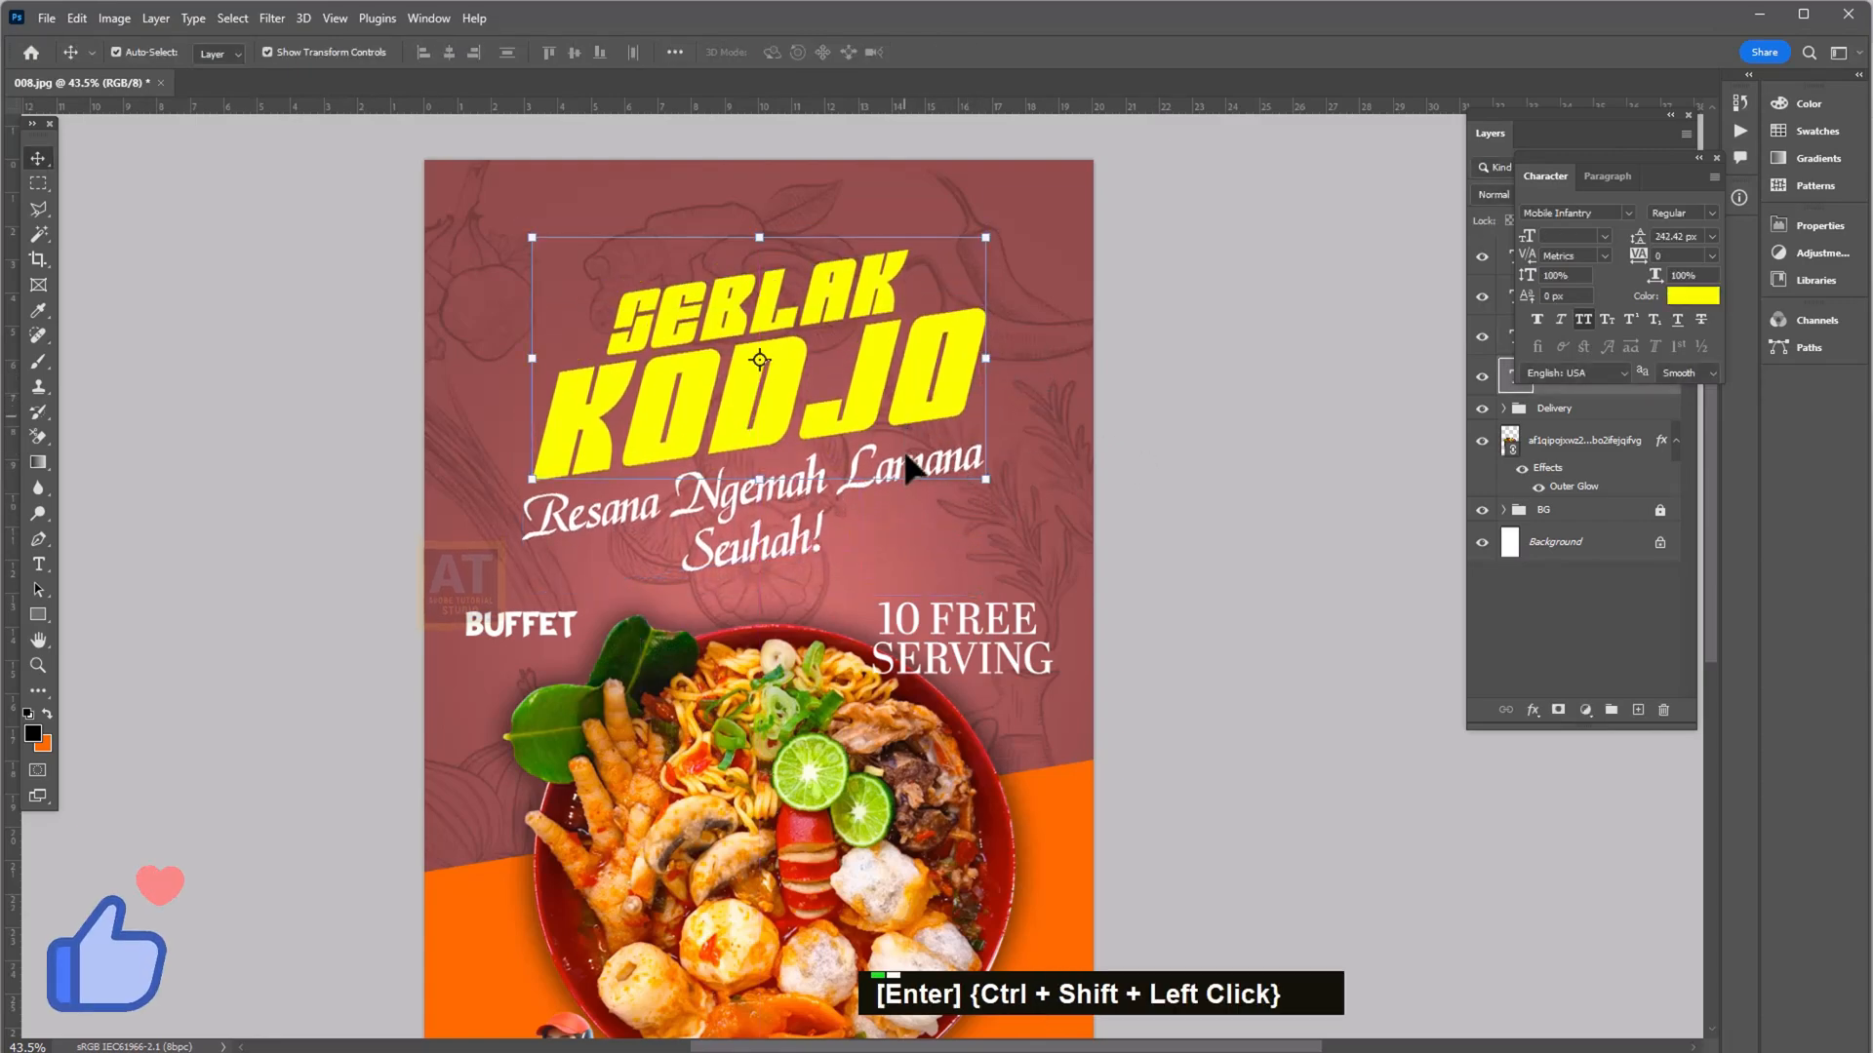
pyautogui.keyDown('shift'); pyautogui.click(917, 456); pyautogui.keyUp('shift')
pyautogui.moveTo(995, 410); pyautogui.dragTo(966, 423)
pyautogui.press('Return')
pyautogui.moveTo(846, 384); pyautogui.dragTo(847, 429)
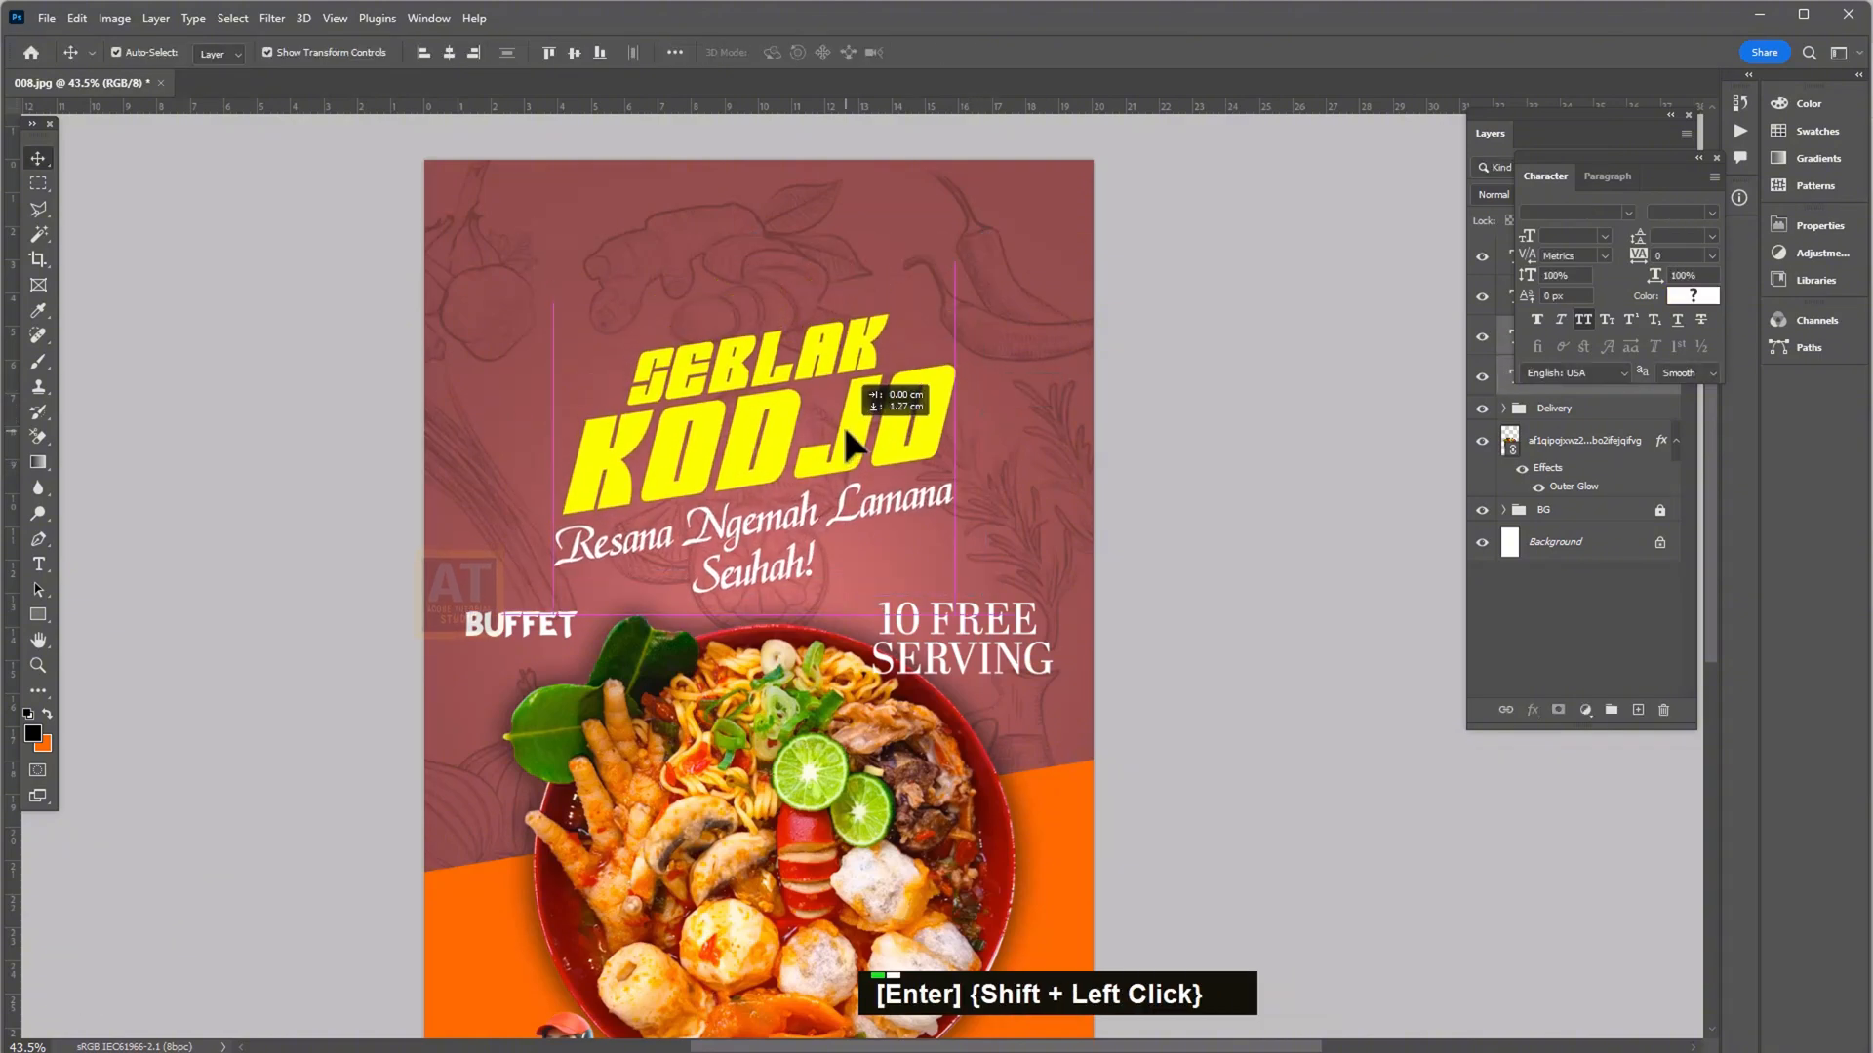
pyautogui.click(1176, 568)
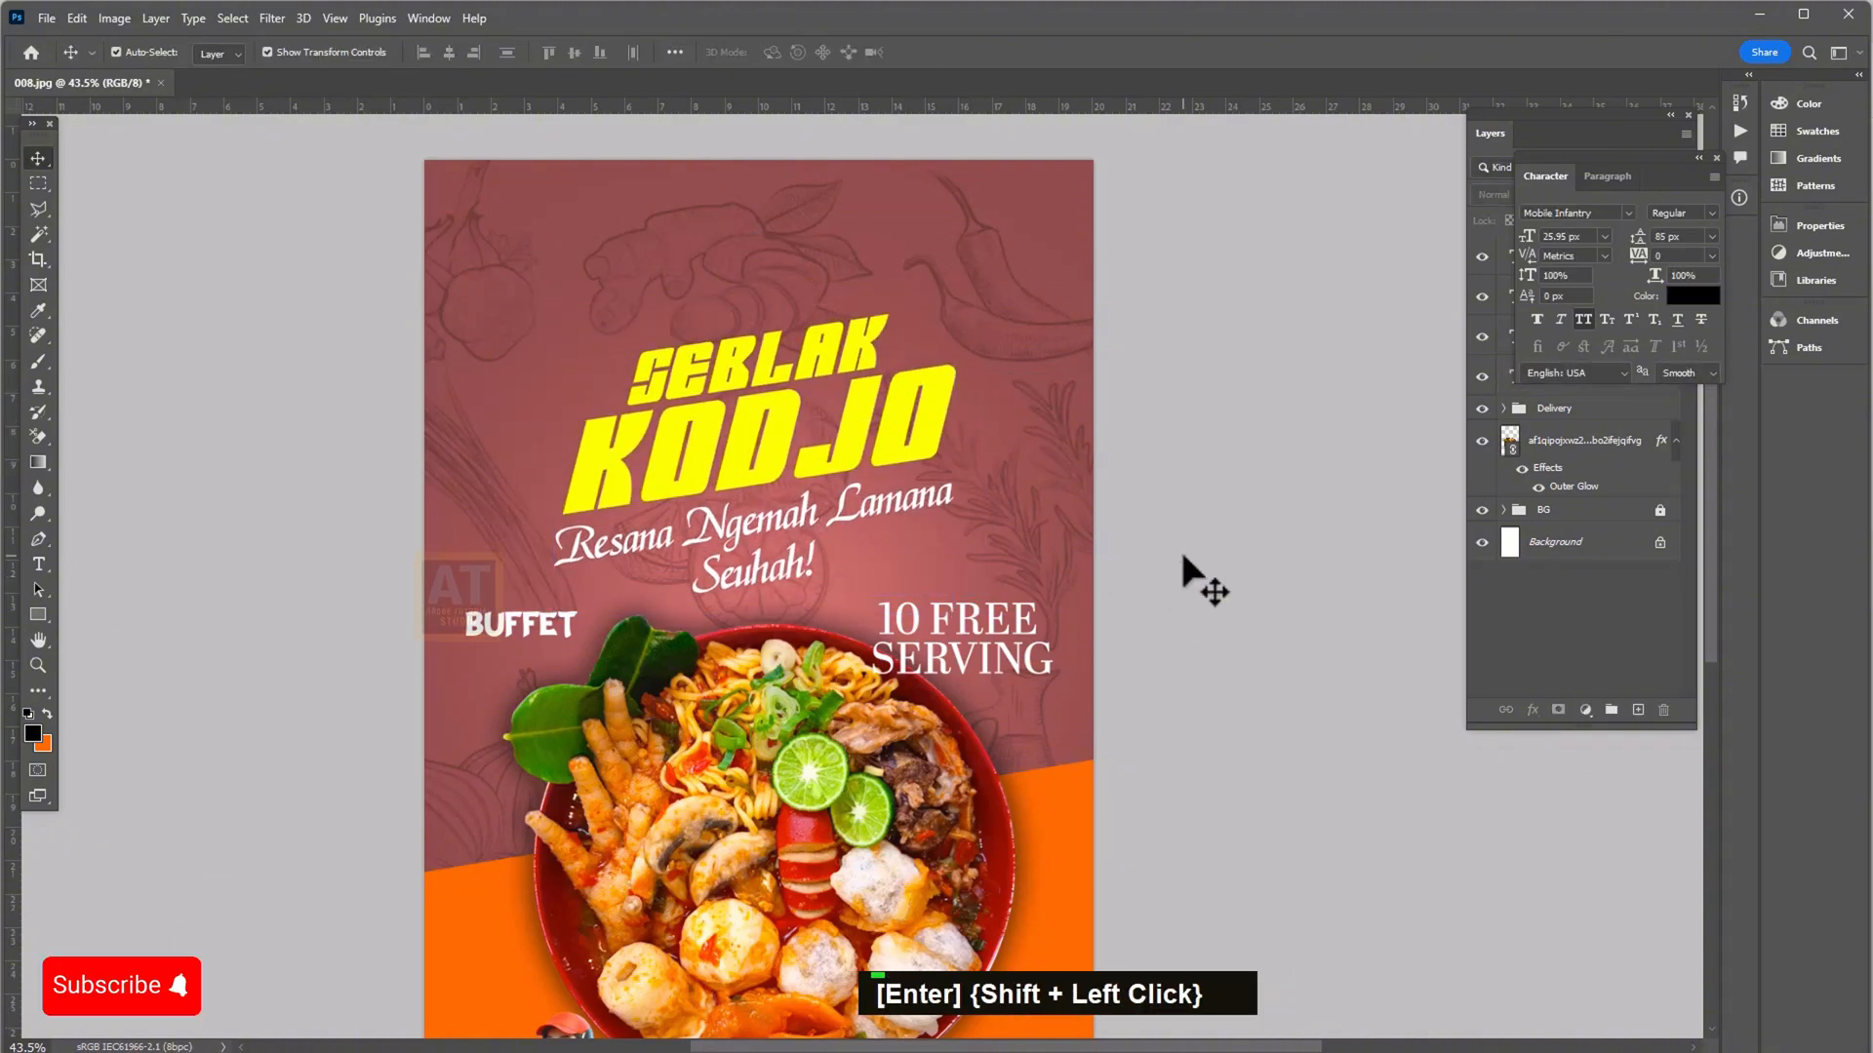
# - Draw a black rectangle about 510 by 444 px around the free-serving text and round all four corners to about 2.82 cm
pyautogui.click(38, 616)
pyautogui.moveTo(863, 601); pyautogui.dragTo(1065, 745)
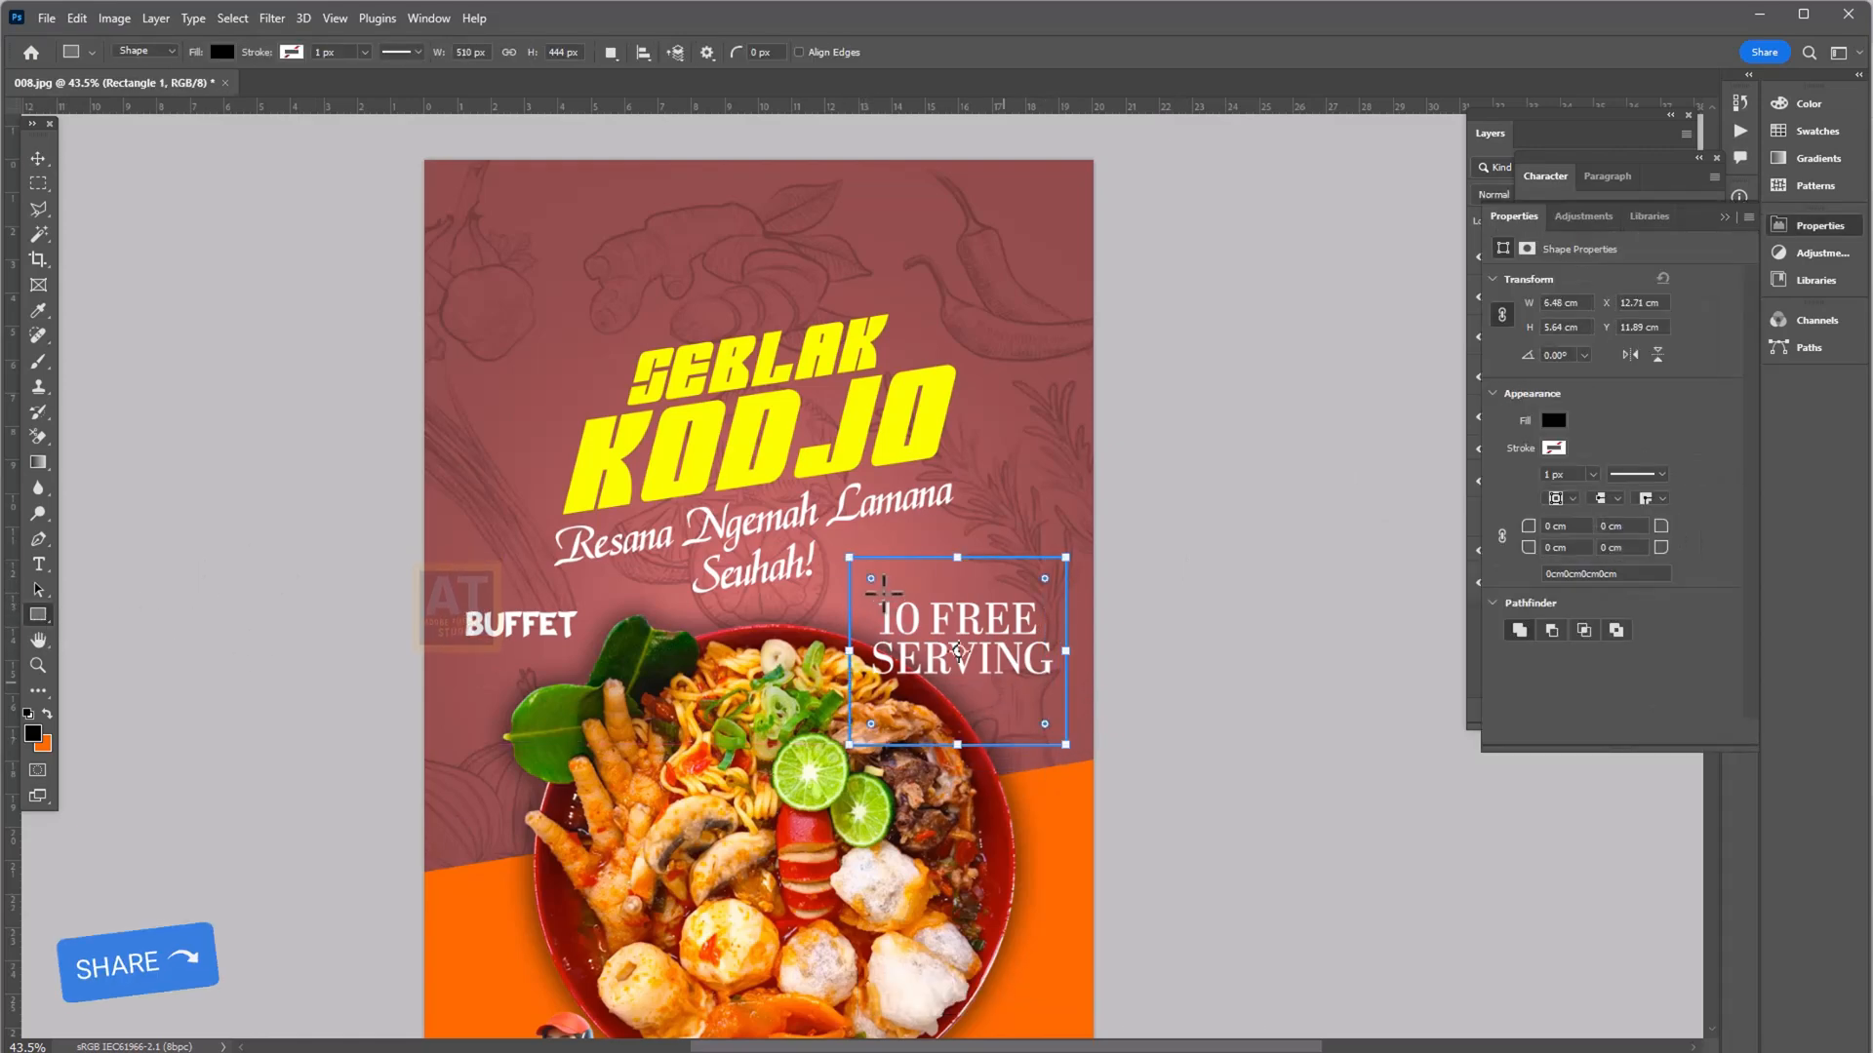
pyautogui.moveTo(882, 583); pyautogui.dragTo(914, 648)
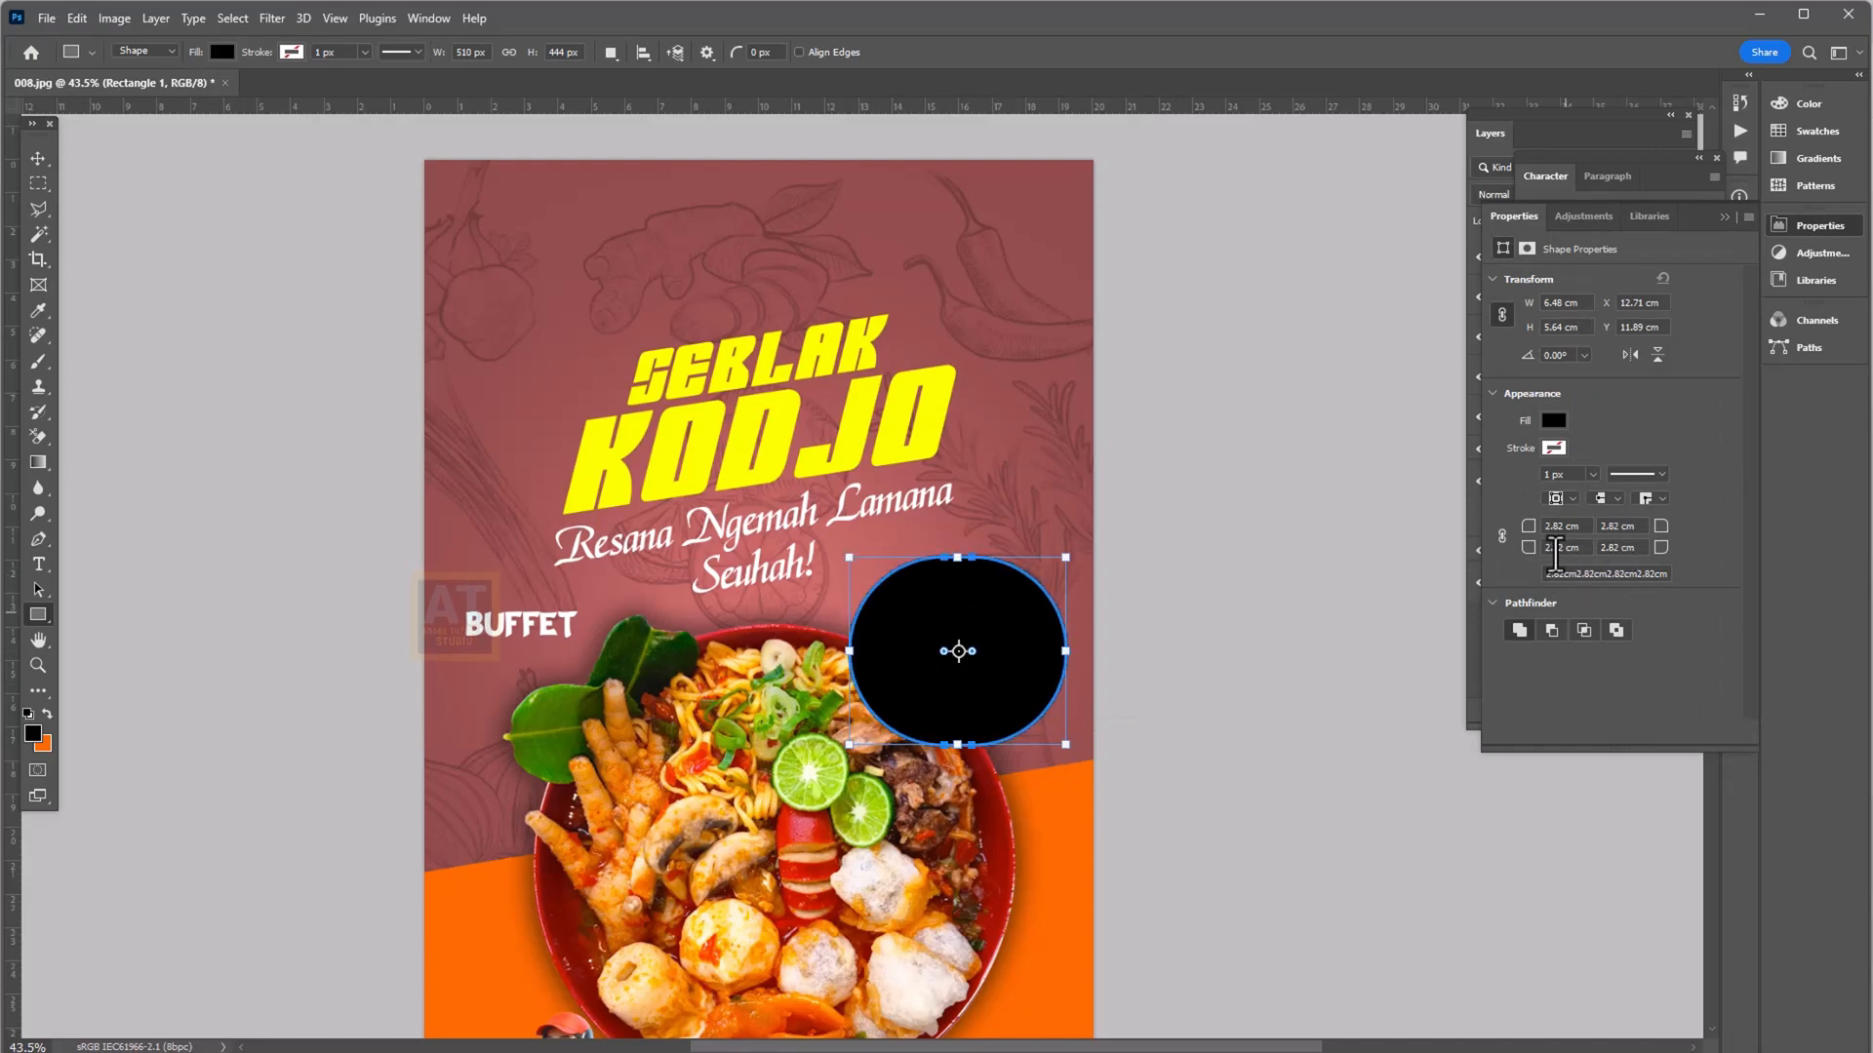
# - Set both bottom corner radii of the black shape to 1 cm
pyautogui.write('1')
pyautogui.press('Tab')
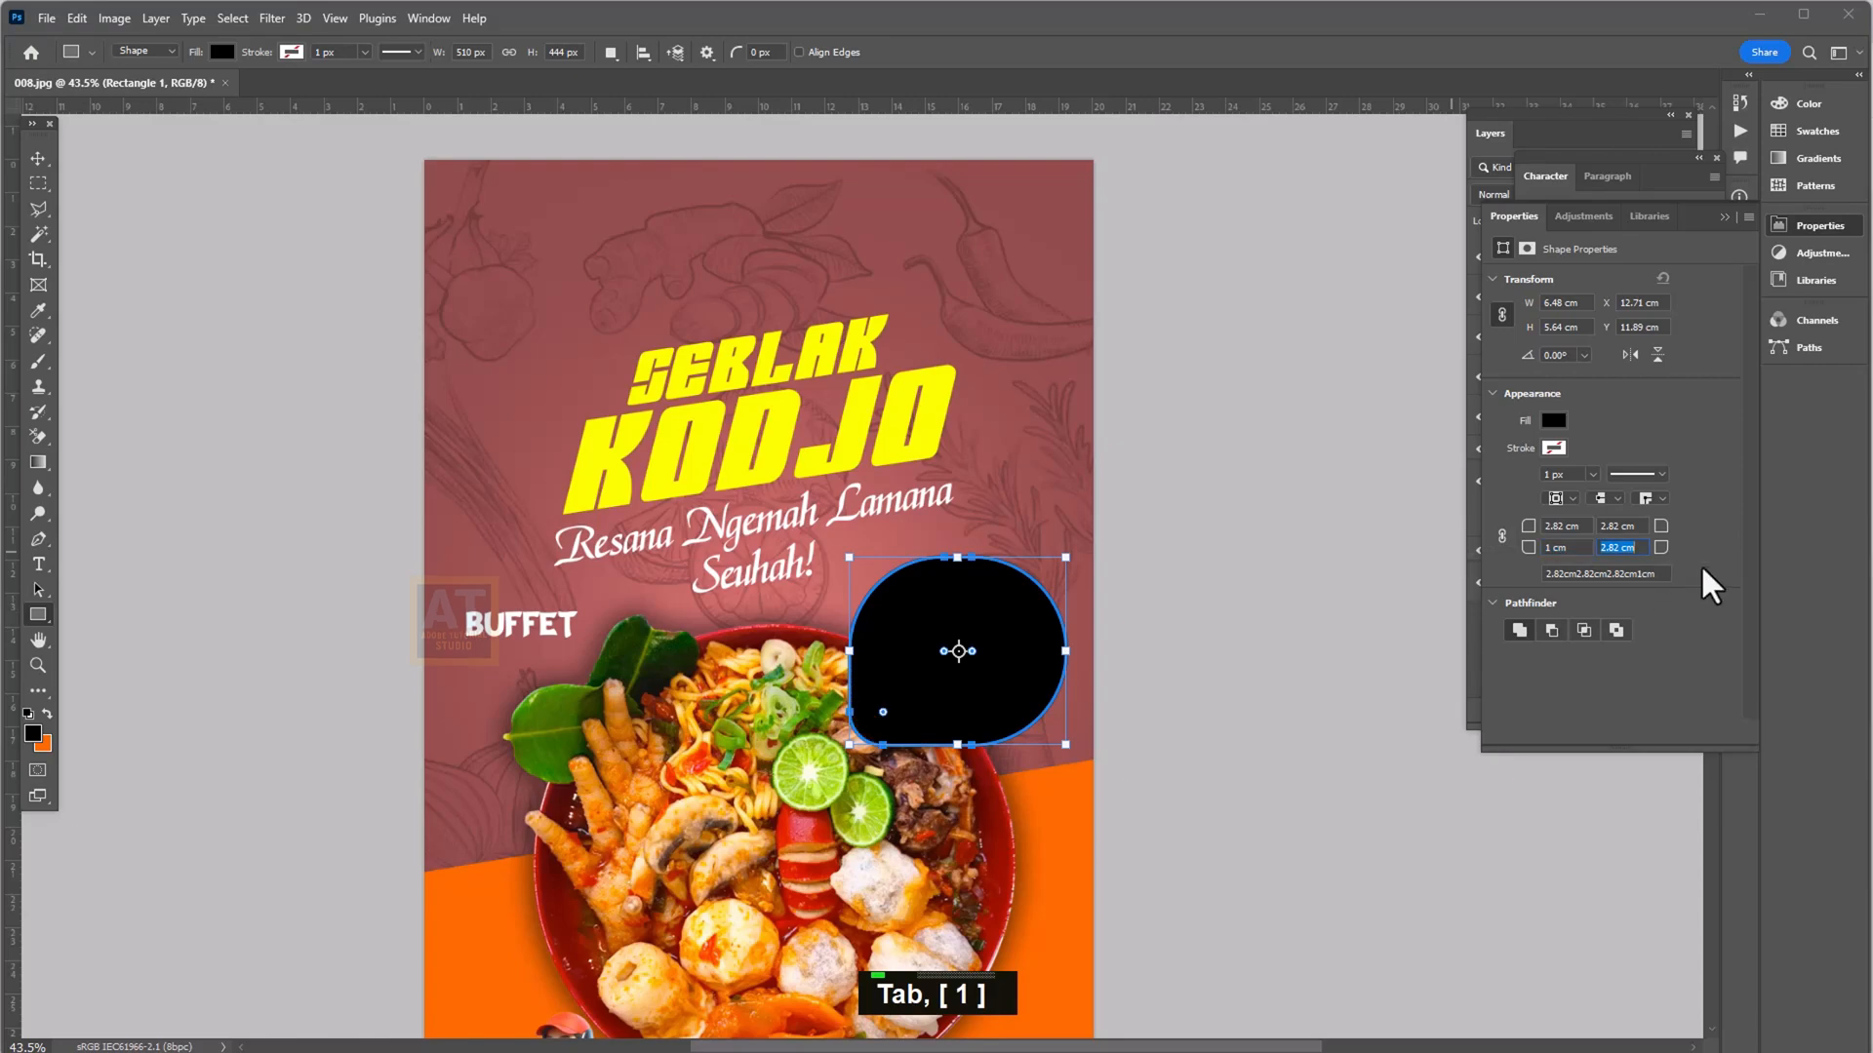
pyautogui.write('1')
pyautogui.press('Return')
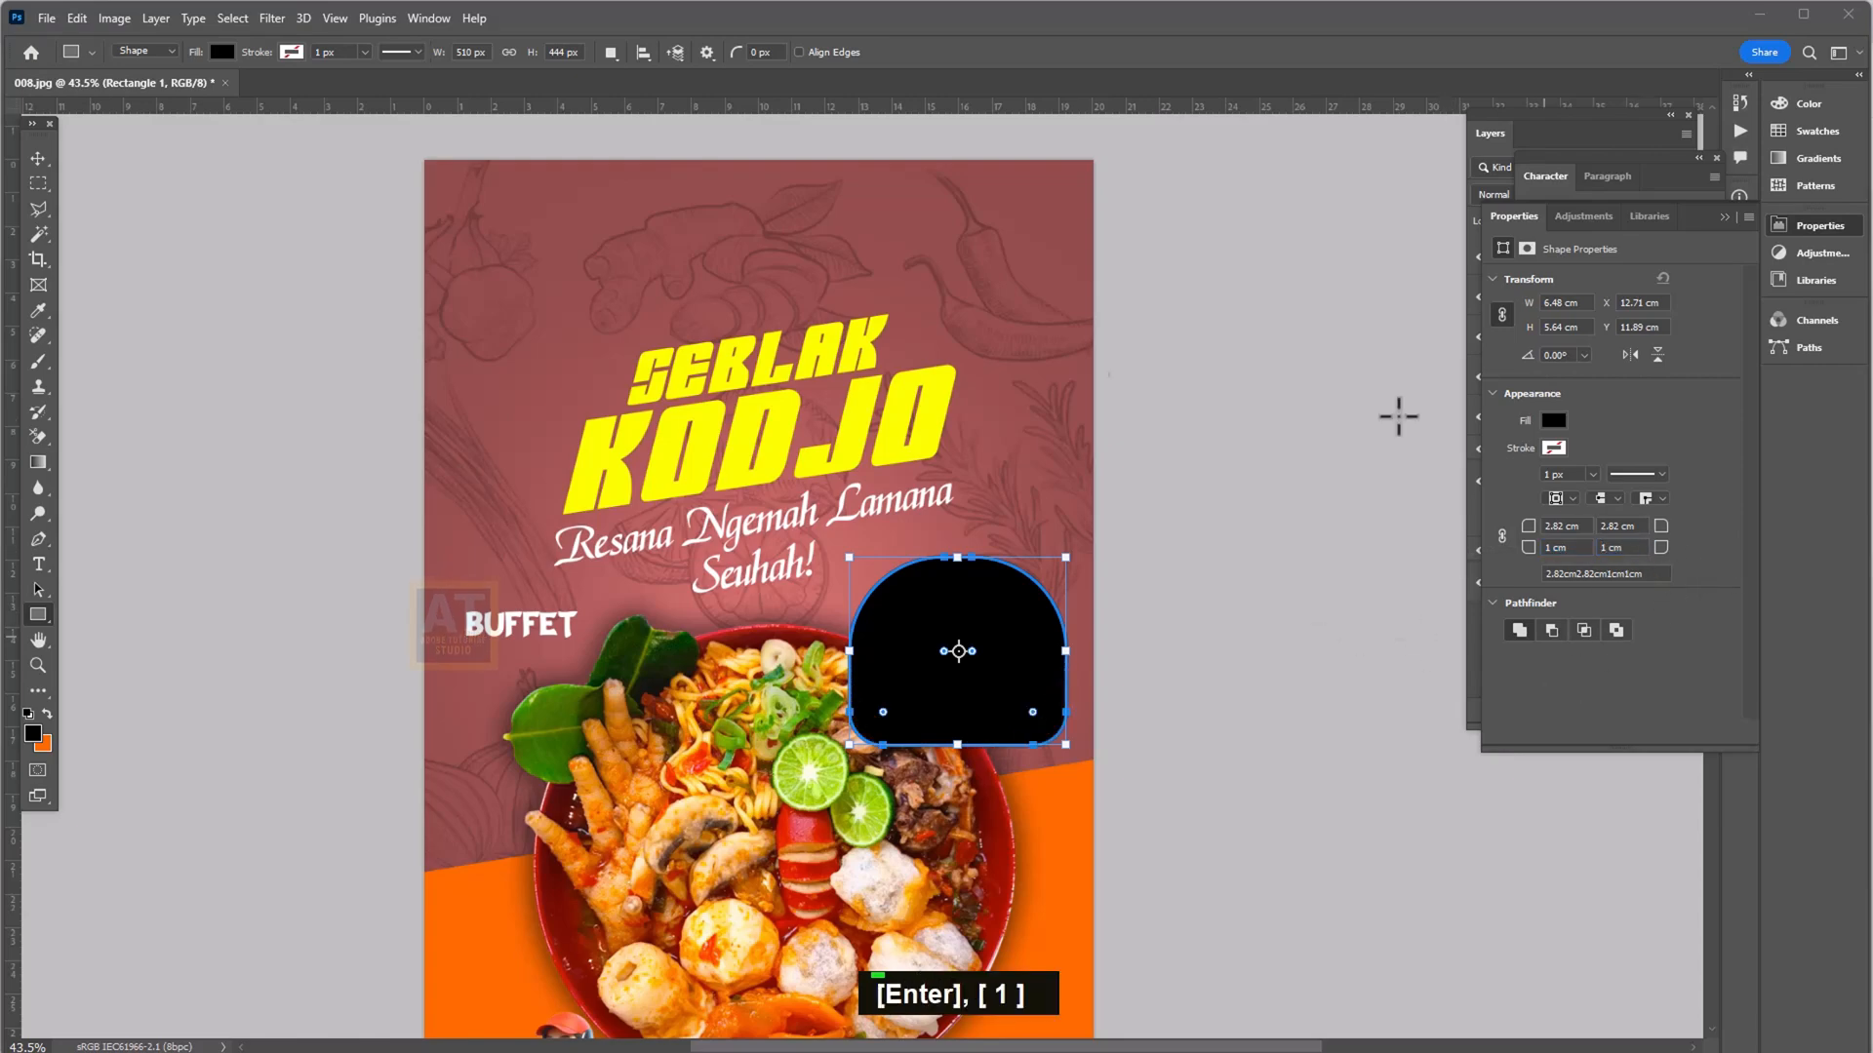
pyautogui.scroll(-1, 12, 191)
pyautogui.click(41, 162)
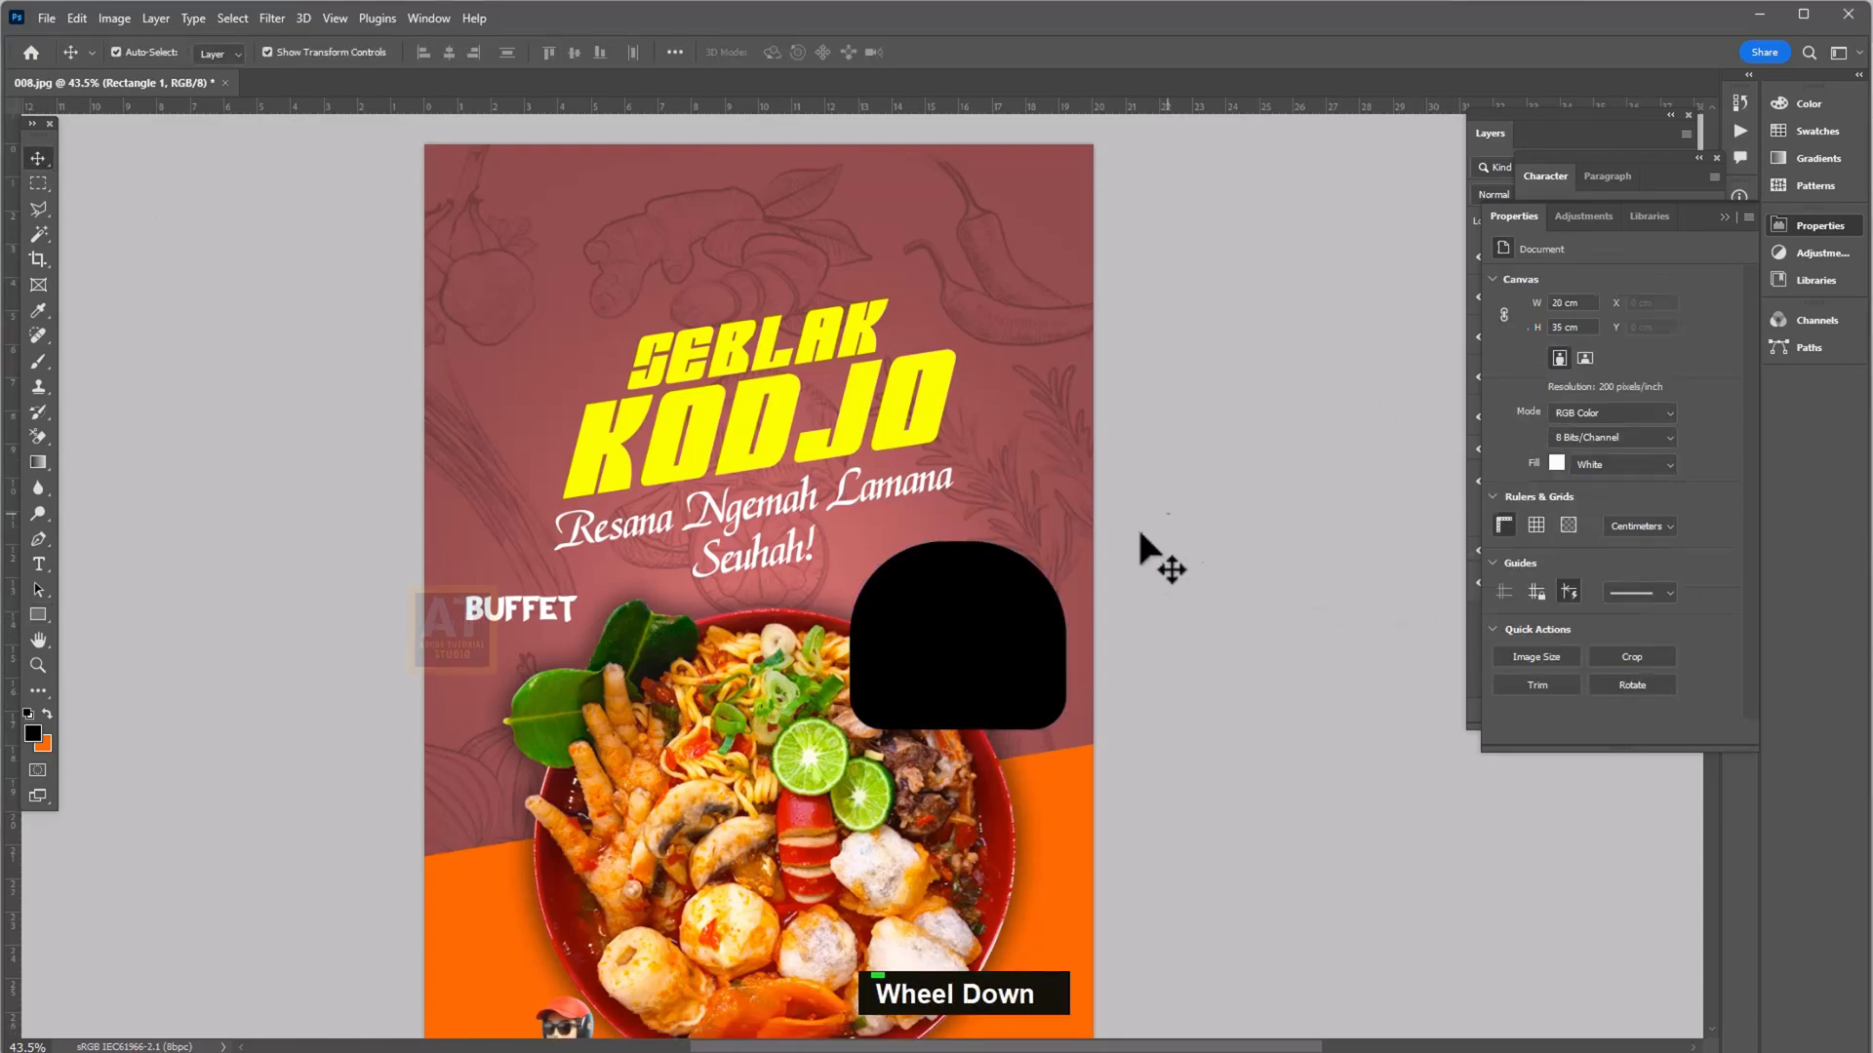
pyautogui.click(1722, 216)
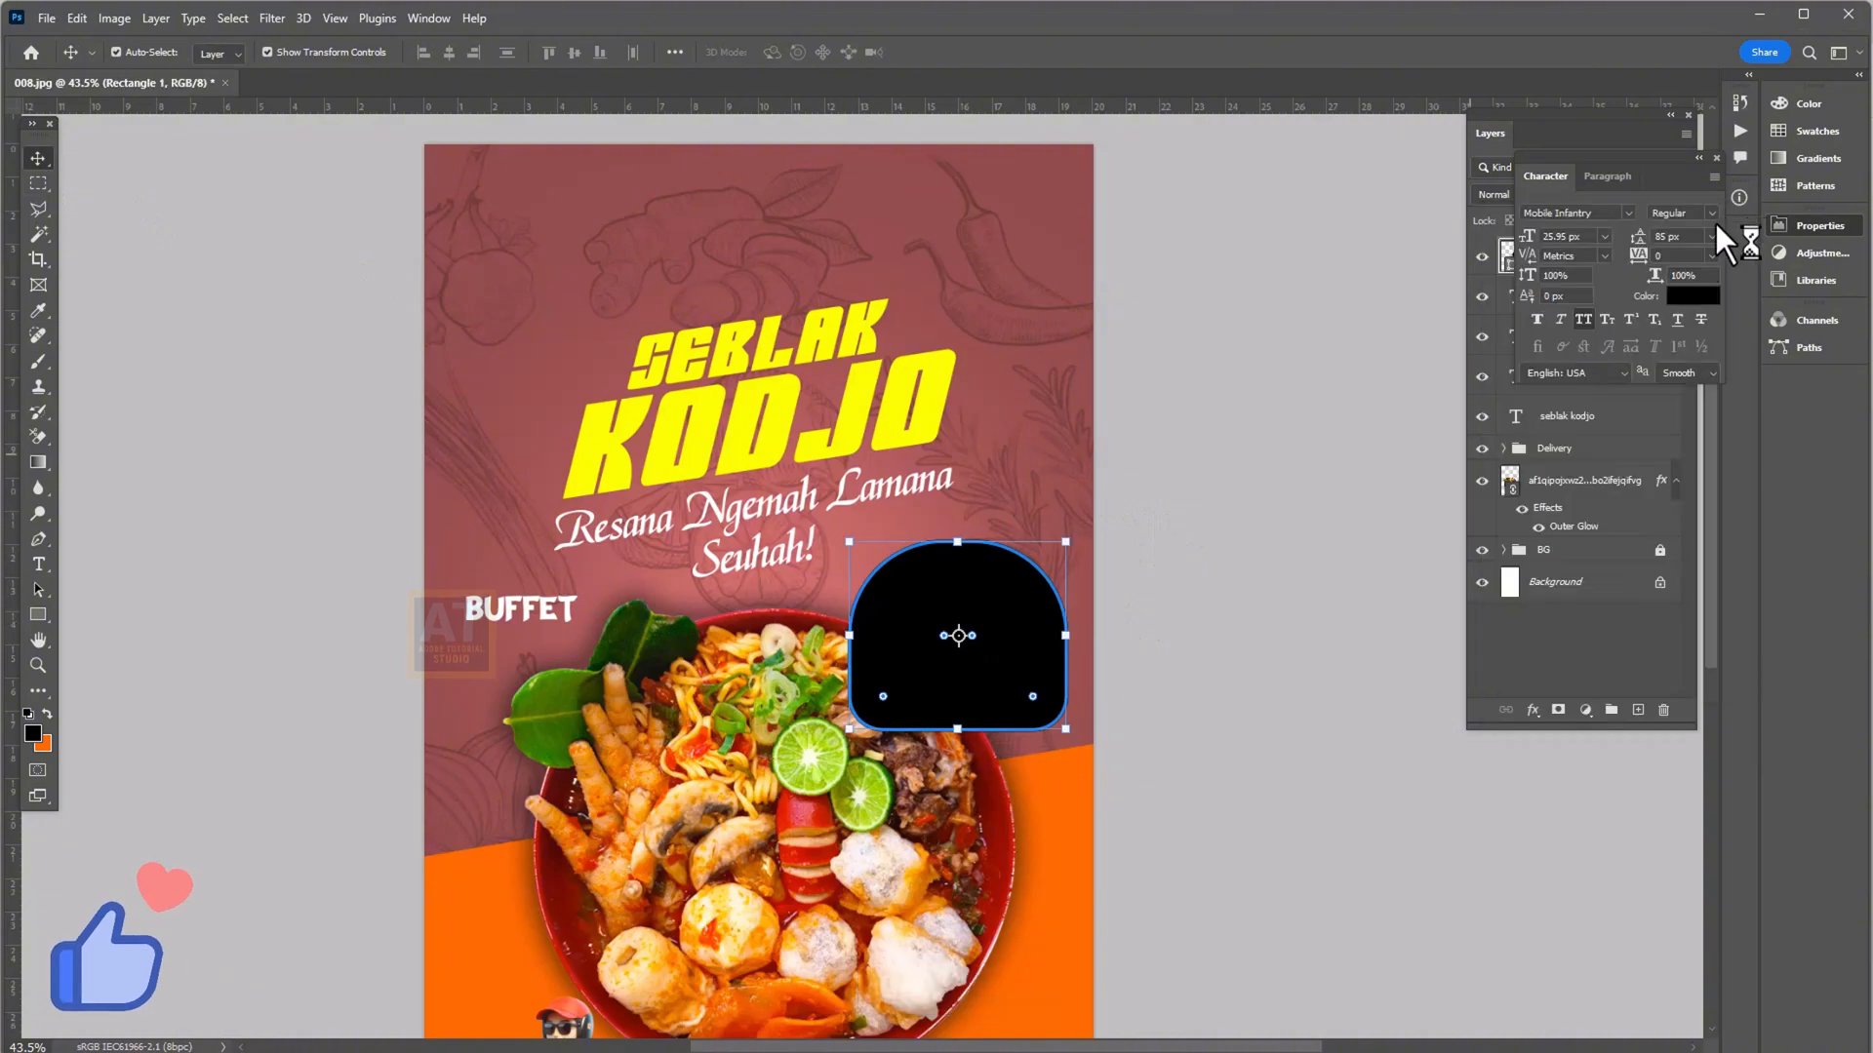
# - Fill the rounded shape with the orange sampled from the poster's lower background
pyautogui.press('u')
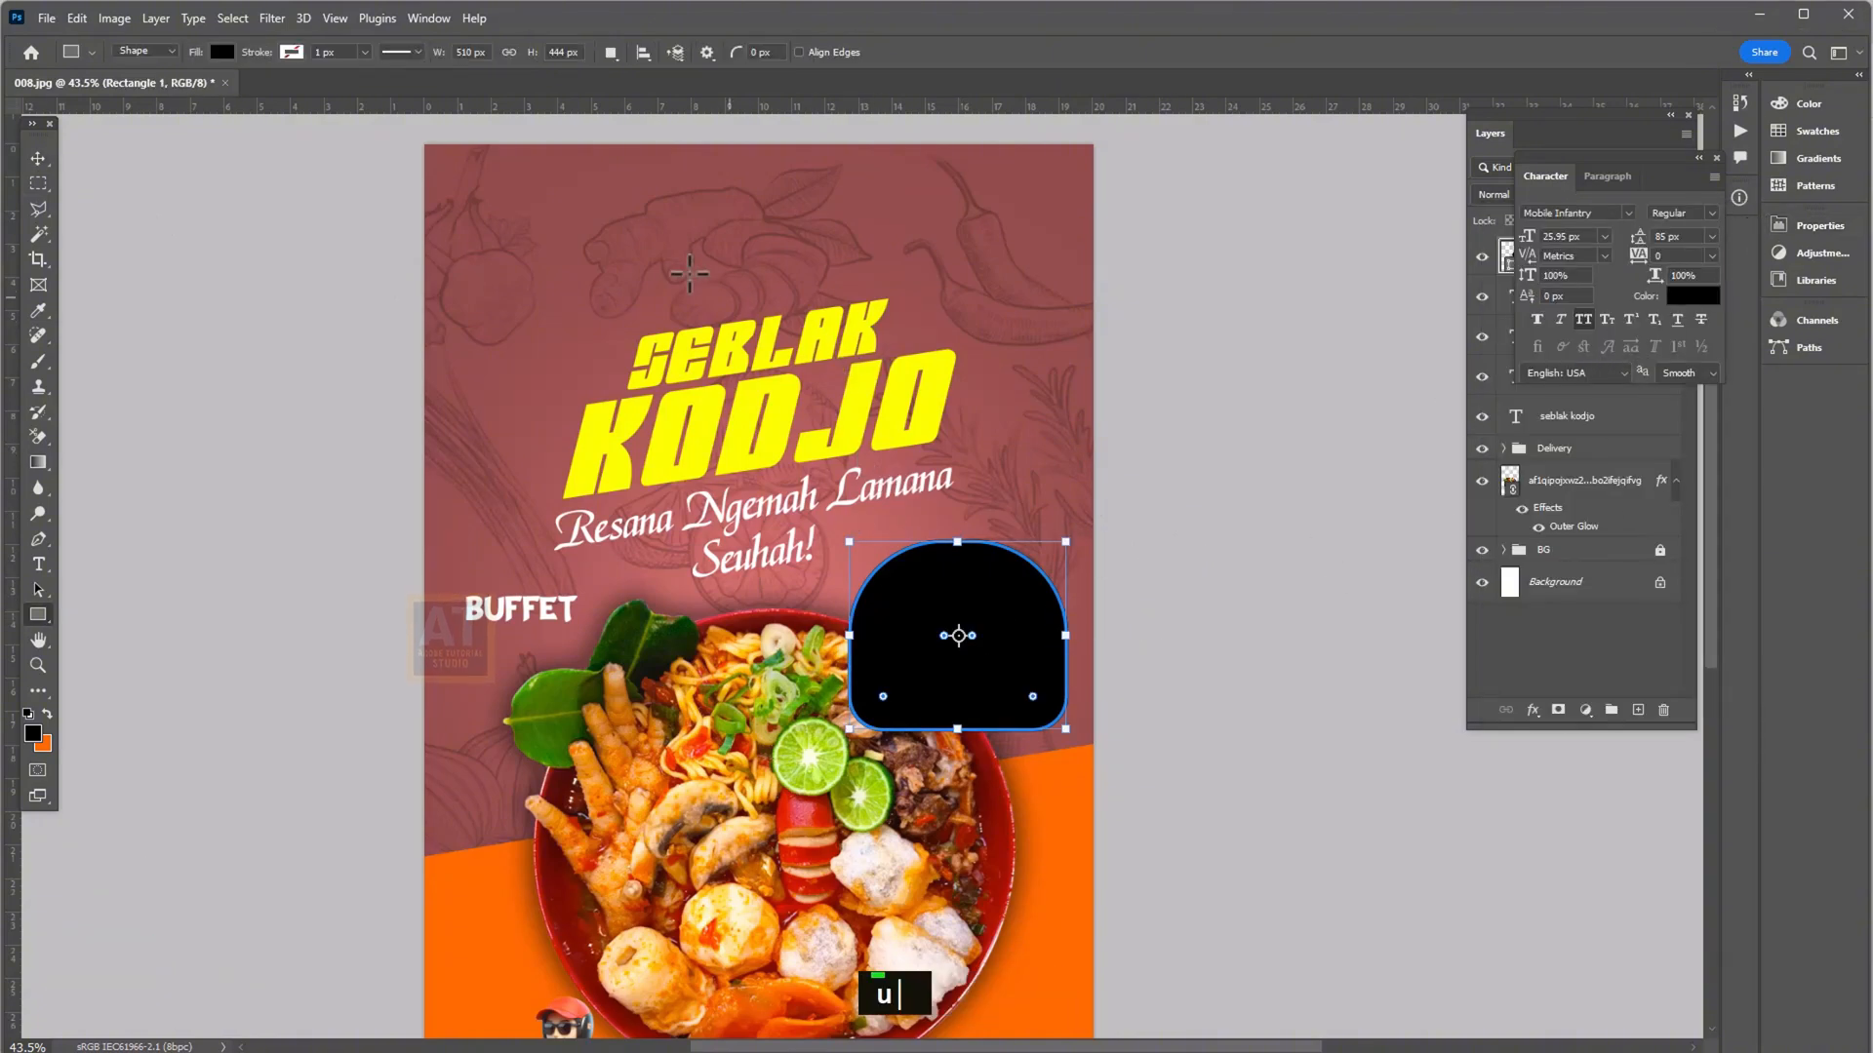
pyautogui.click(234, 53)
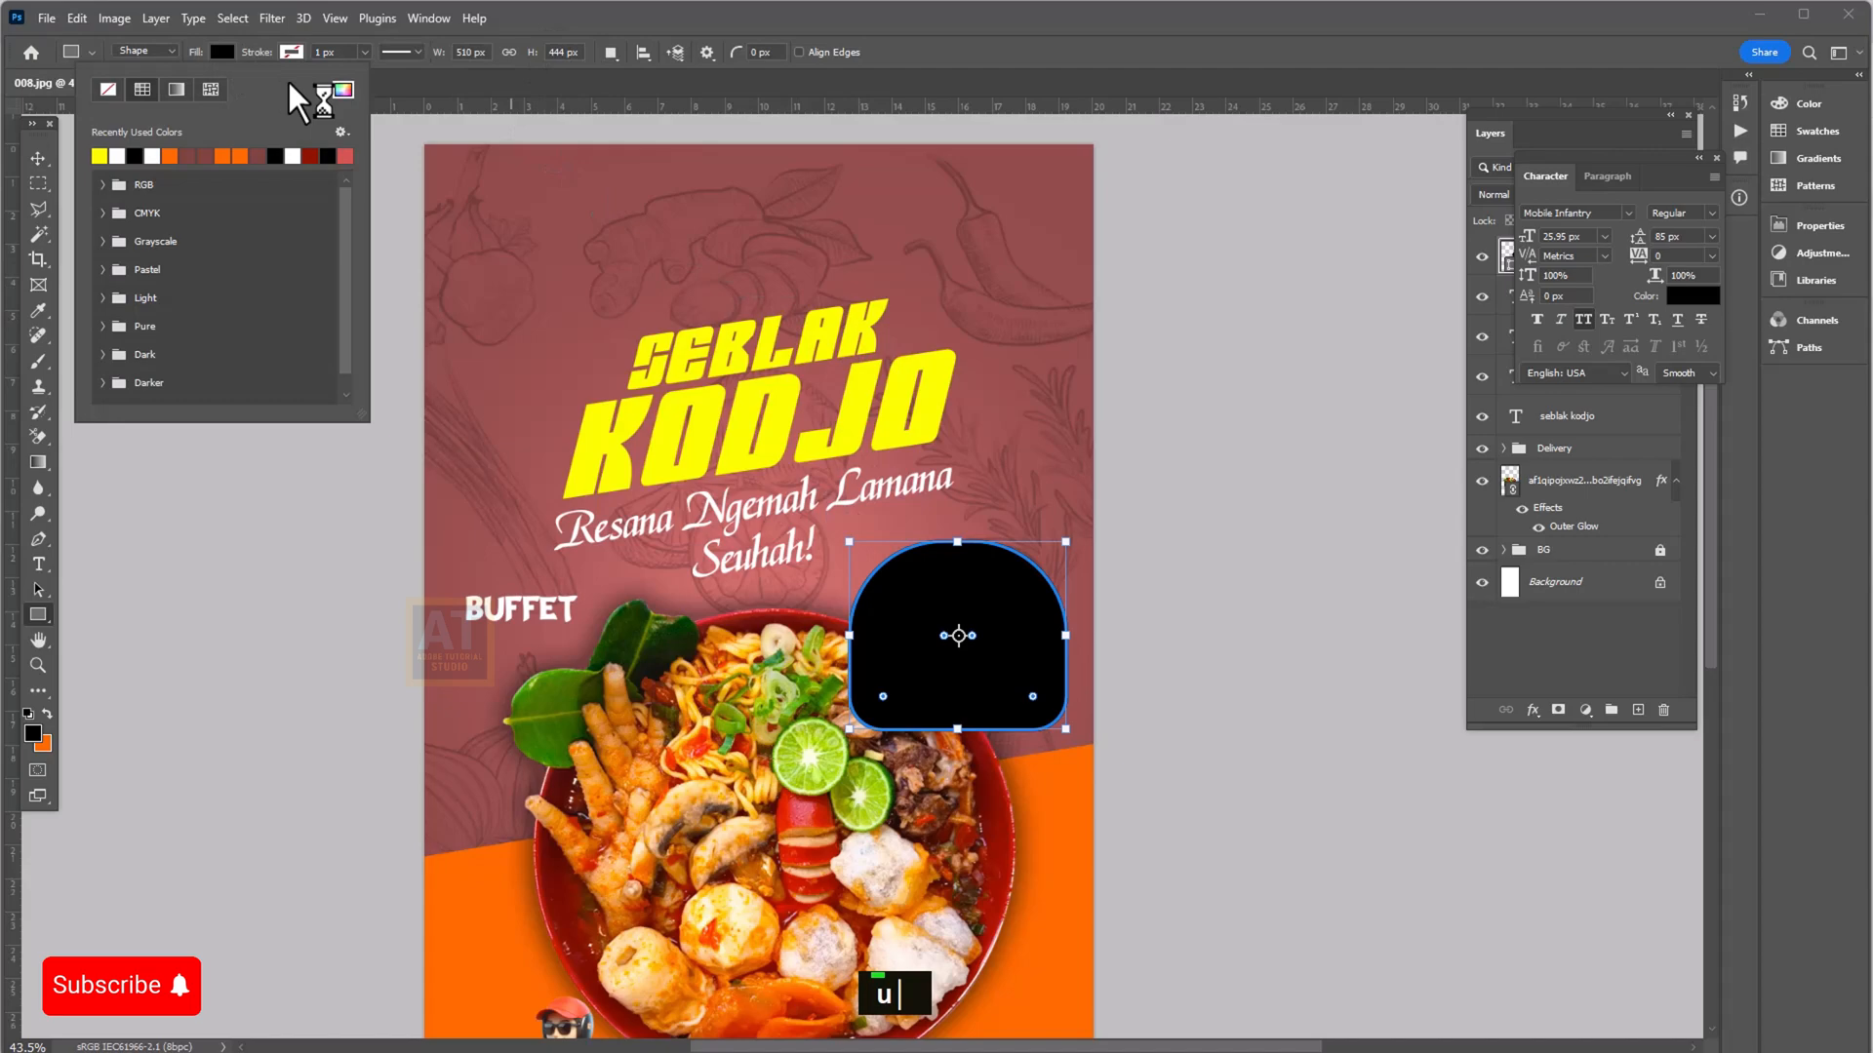
pyautogui.click(342, 90)
pyautogui.click(1062, 915)
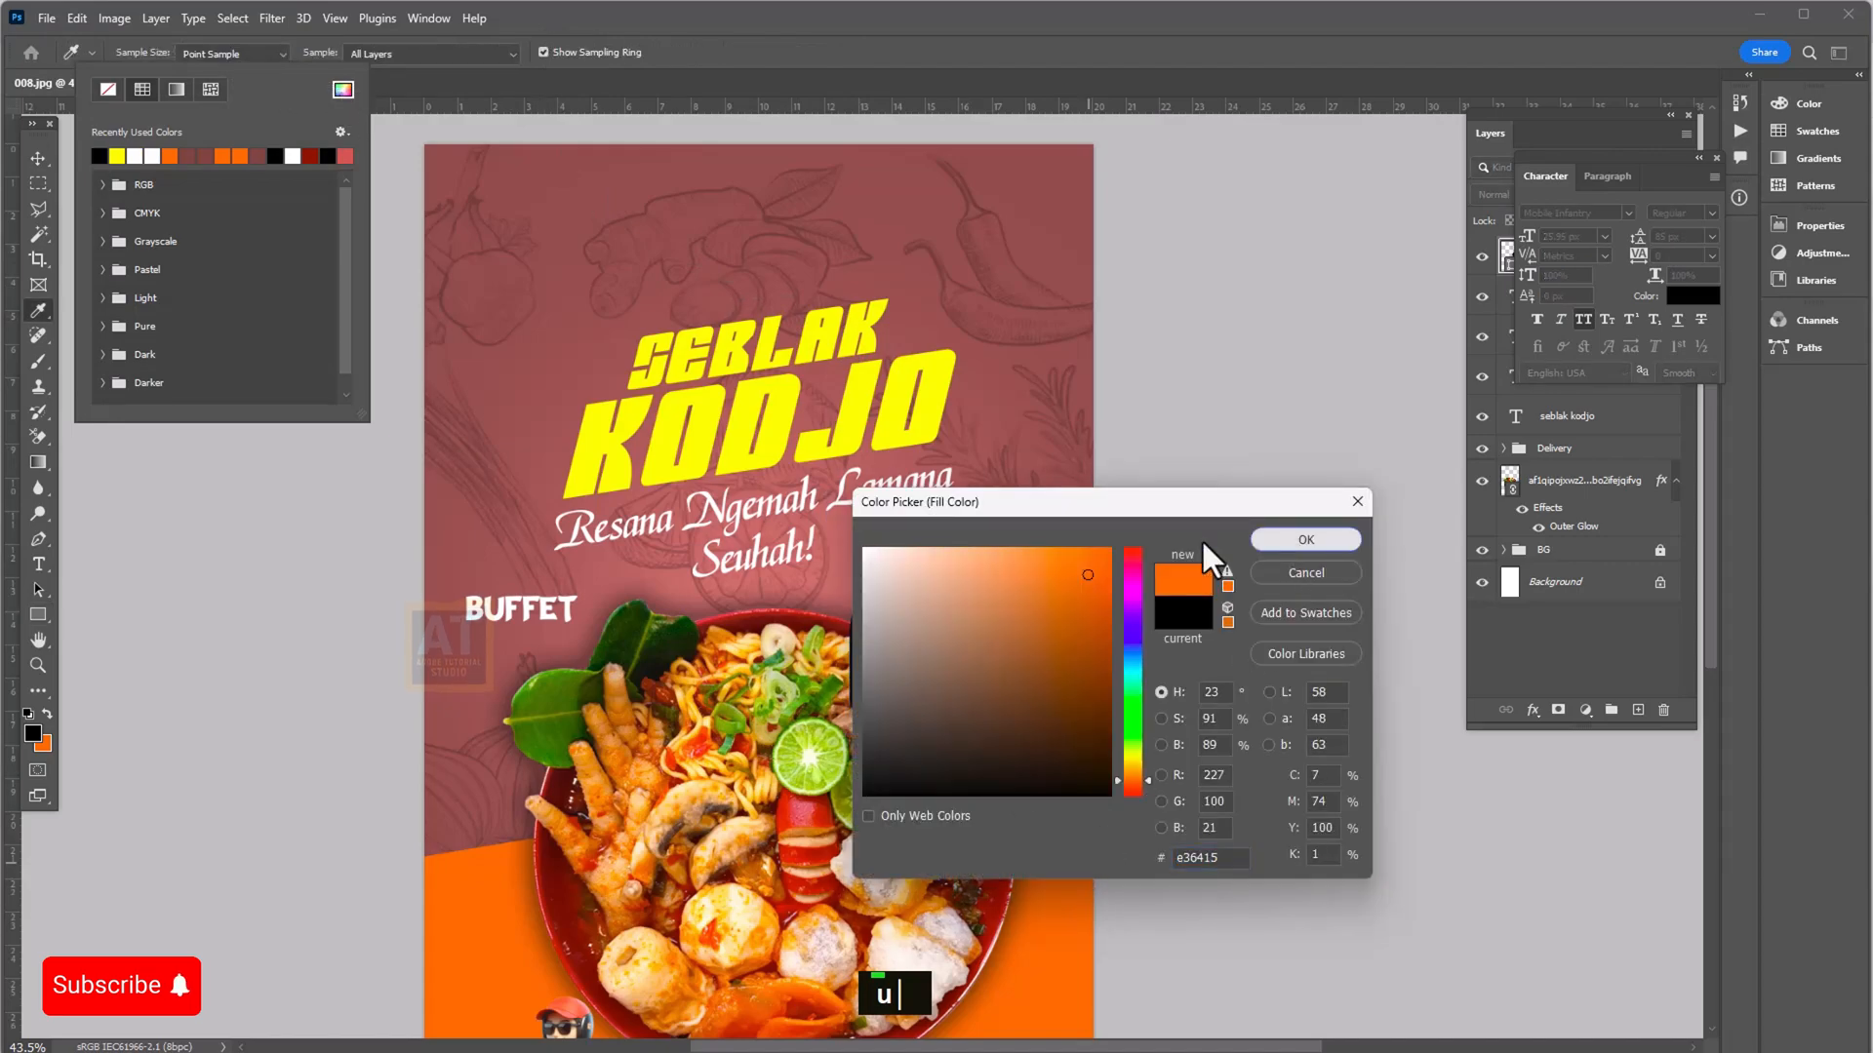
pyautogui.click(1306, 540)
# - Cut a small circular hole near the upper edge of the orange shape after rasterizing its layer
pyautogui.click(36, 161)
pyautogui.click(39, 180)
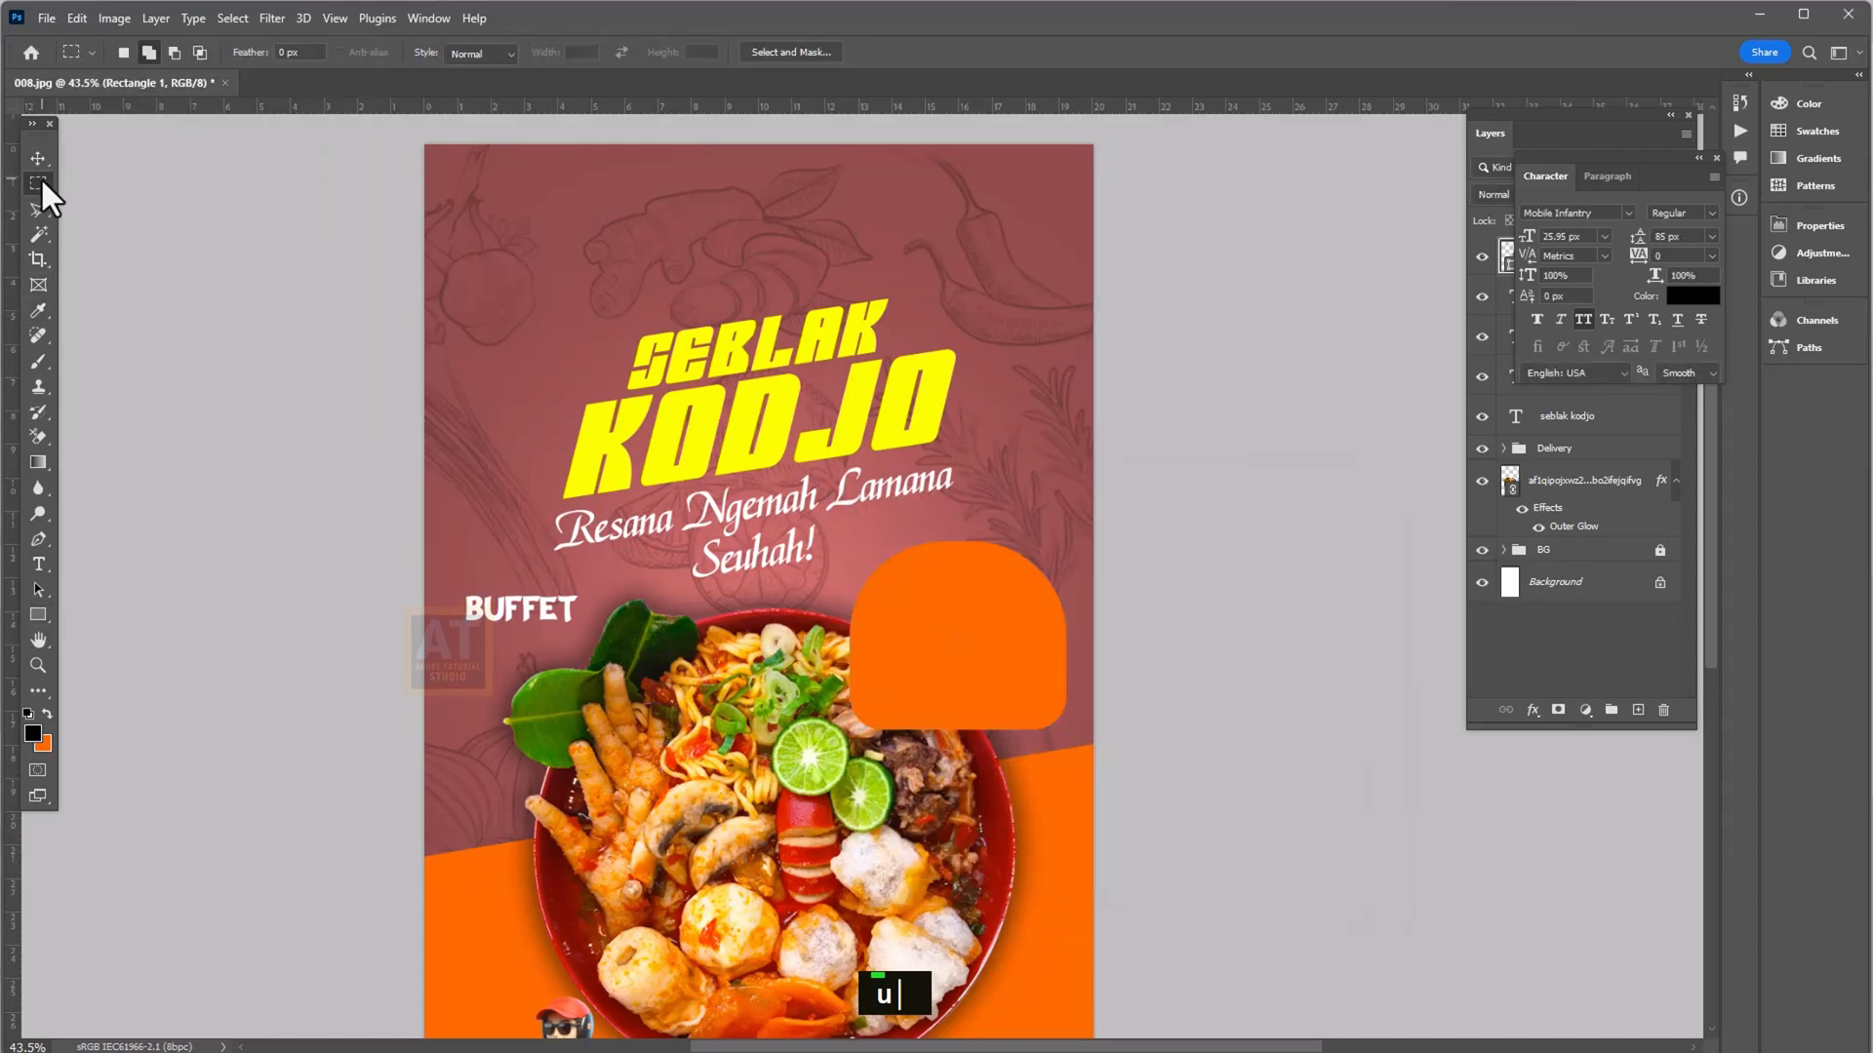
pyautogui.click(80, 202)
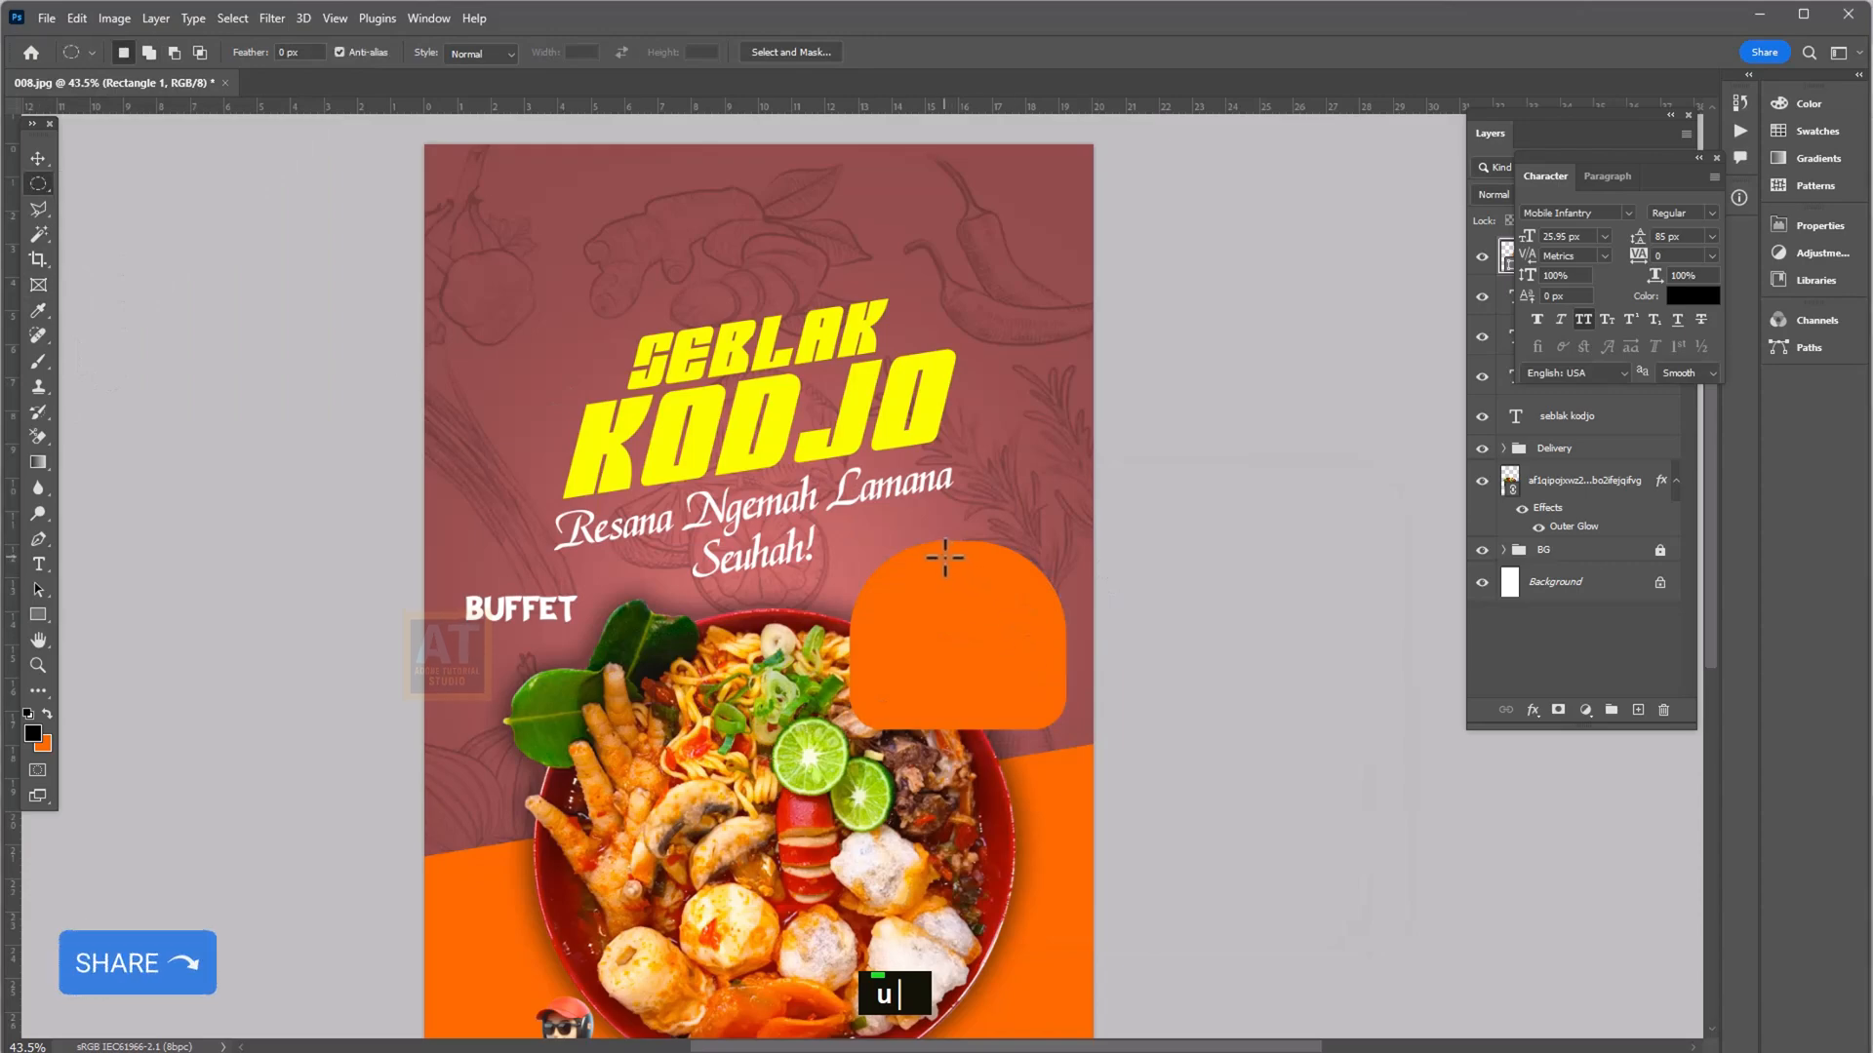
pyautogui.moveTo(976, 596); pyautogui.dragTo(981, 604)
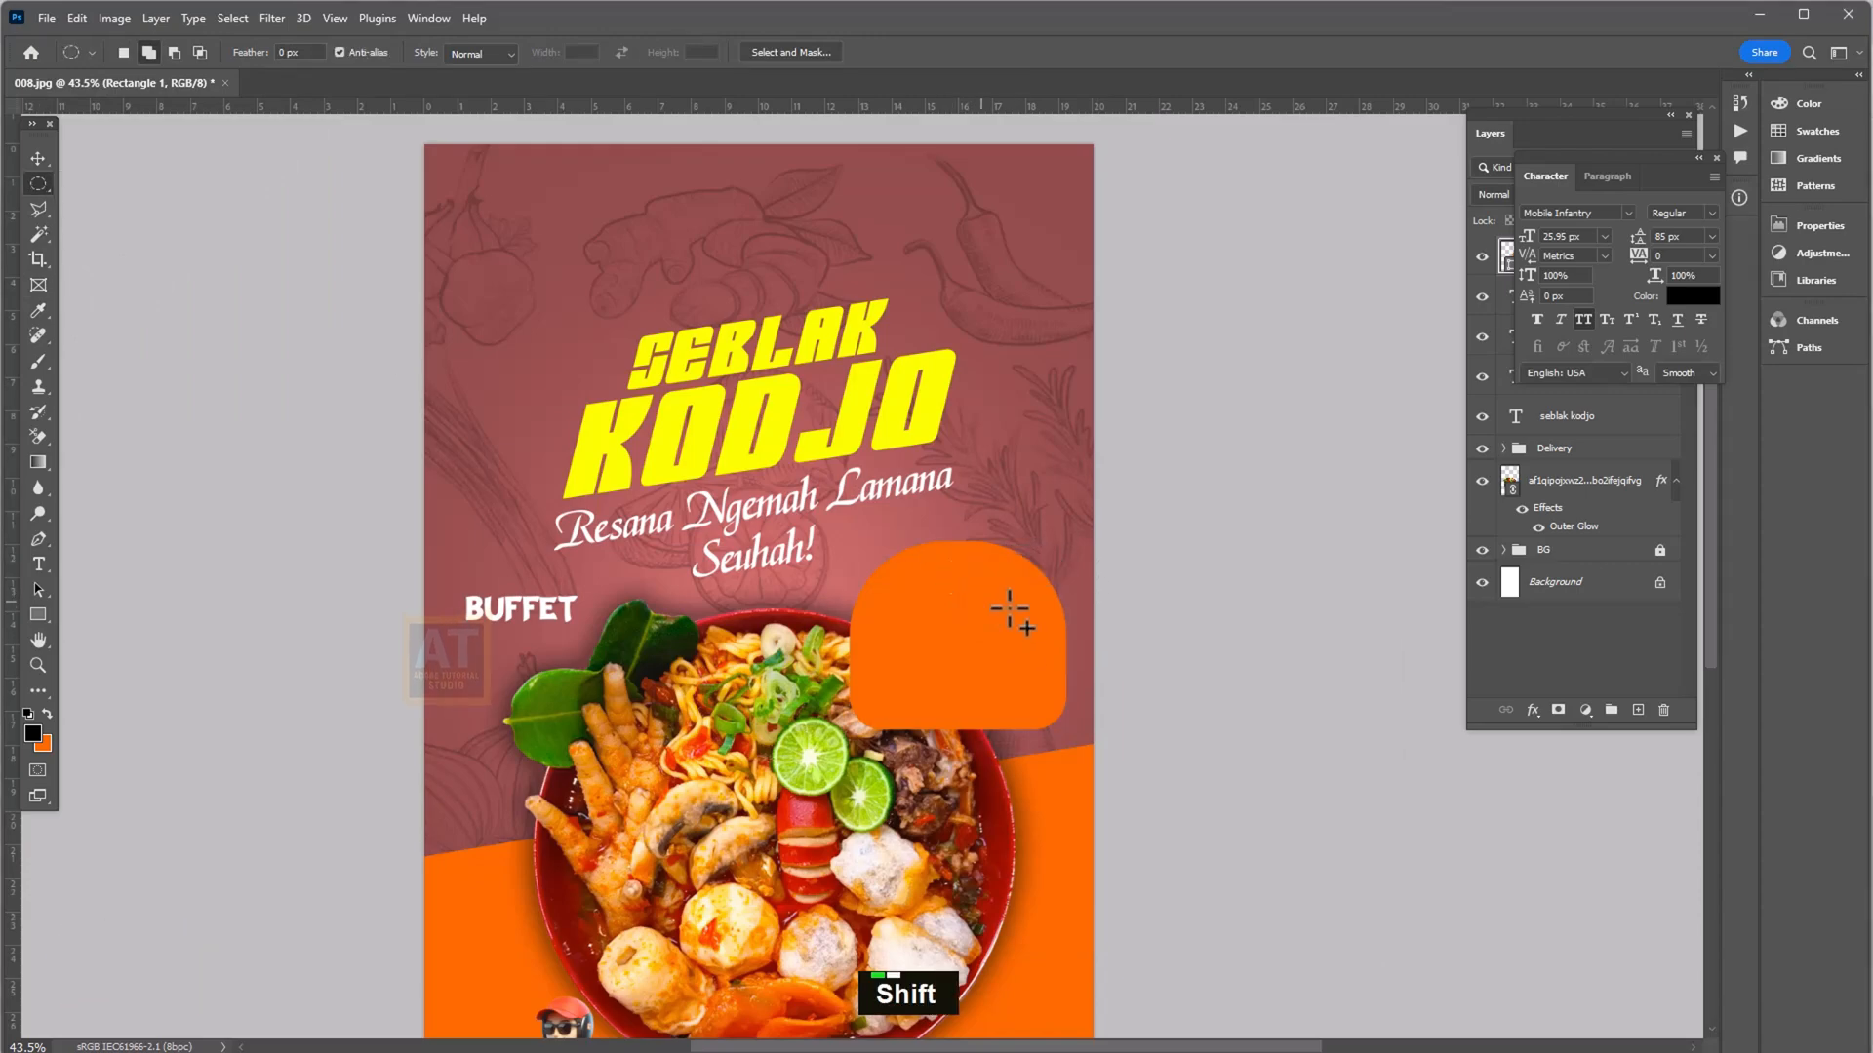
pyautogui.click(1630, 634)
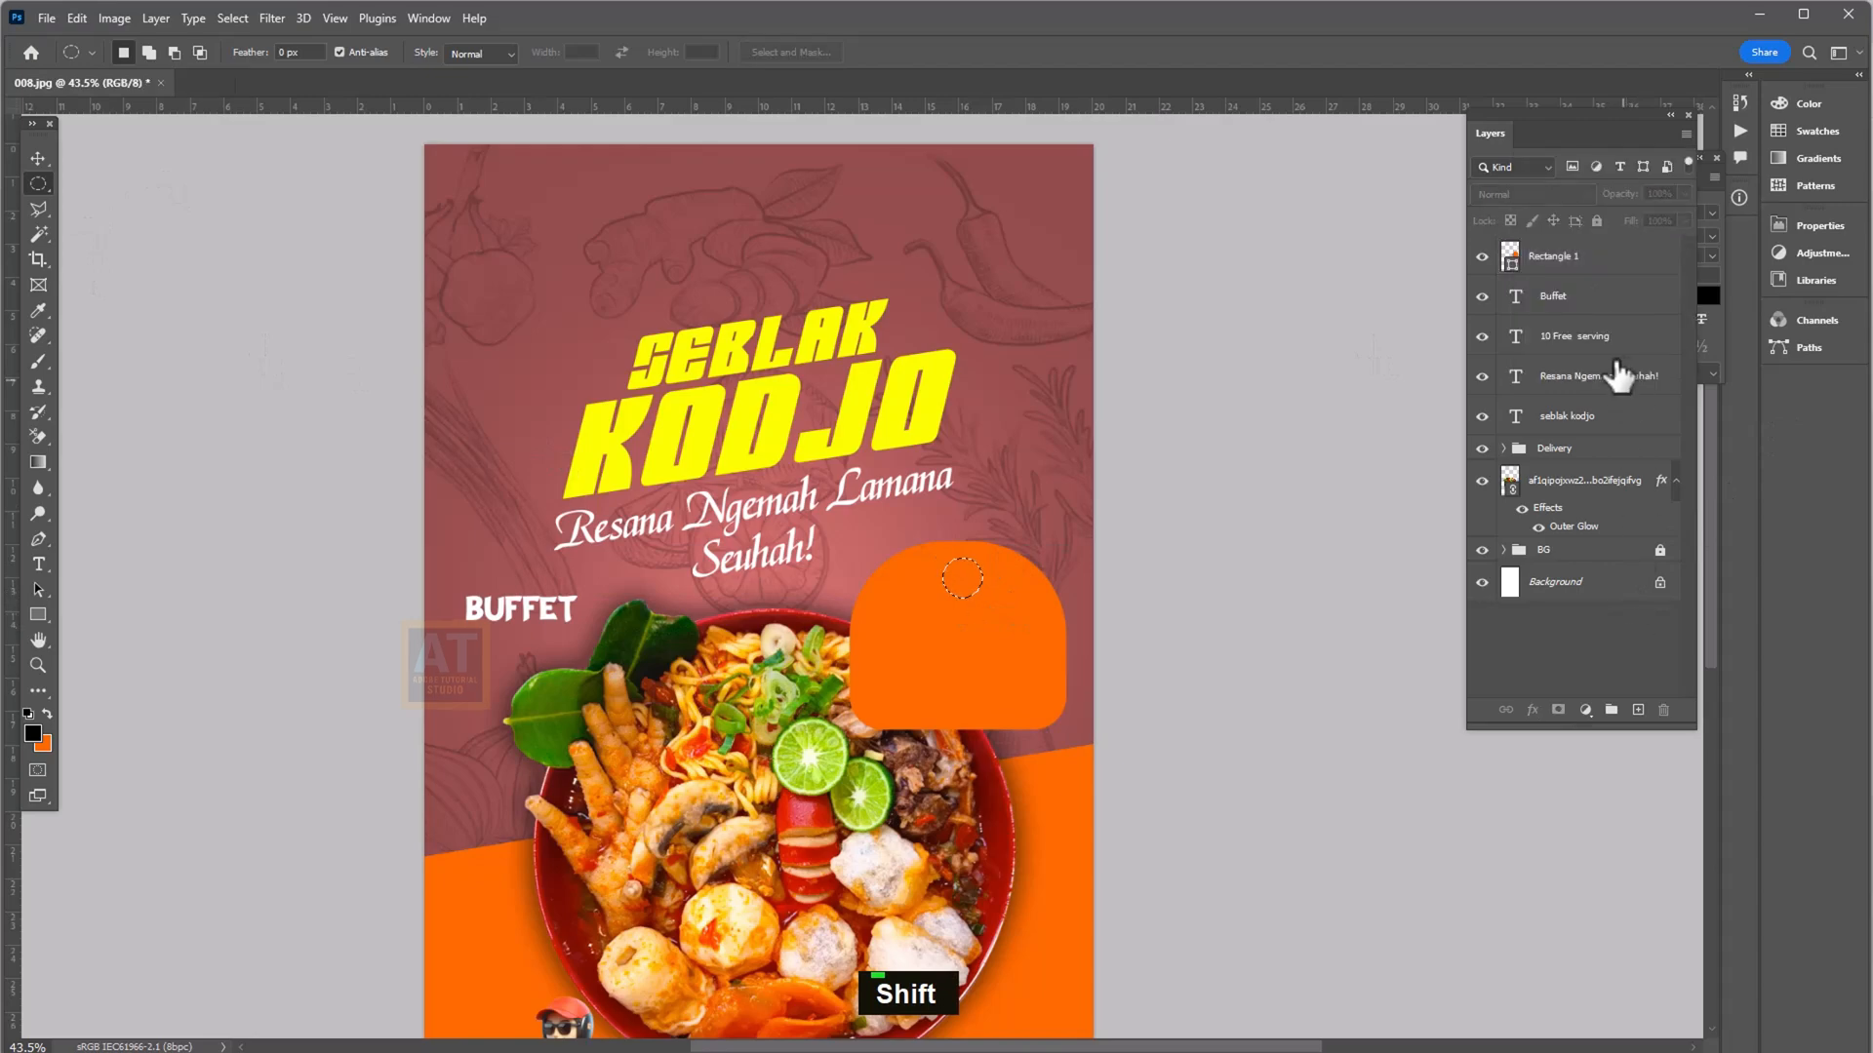
pyautogui.rightClick(1604, 261)
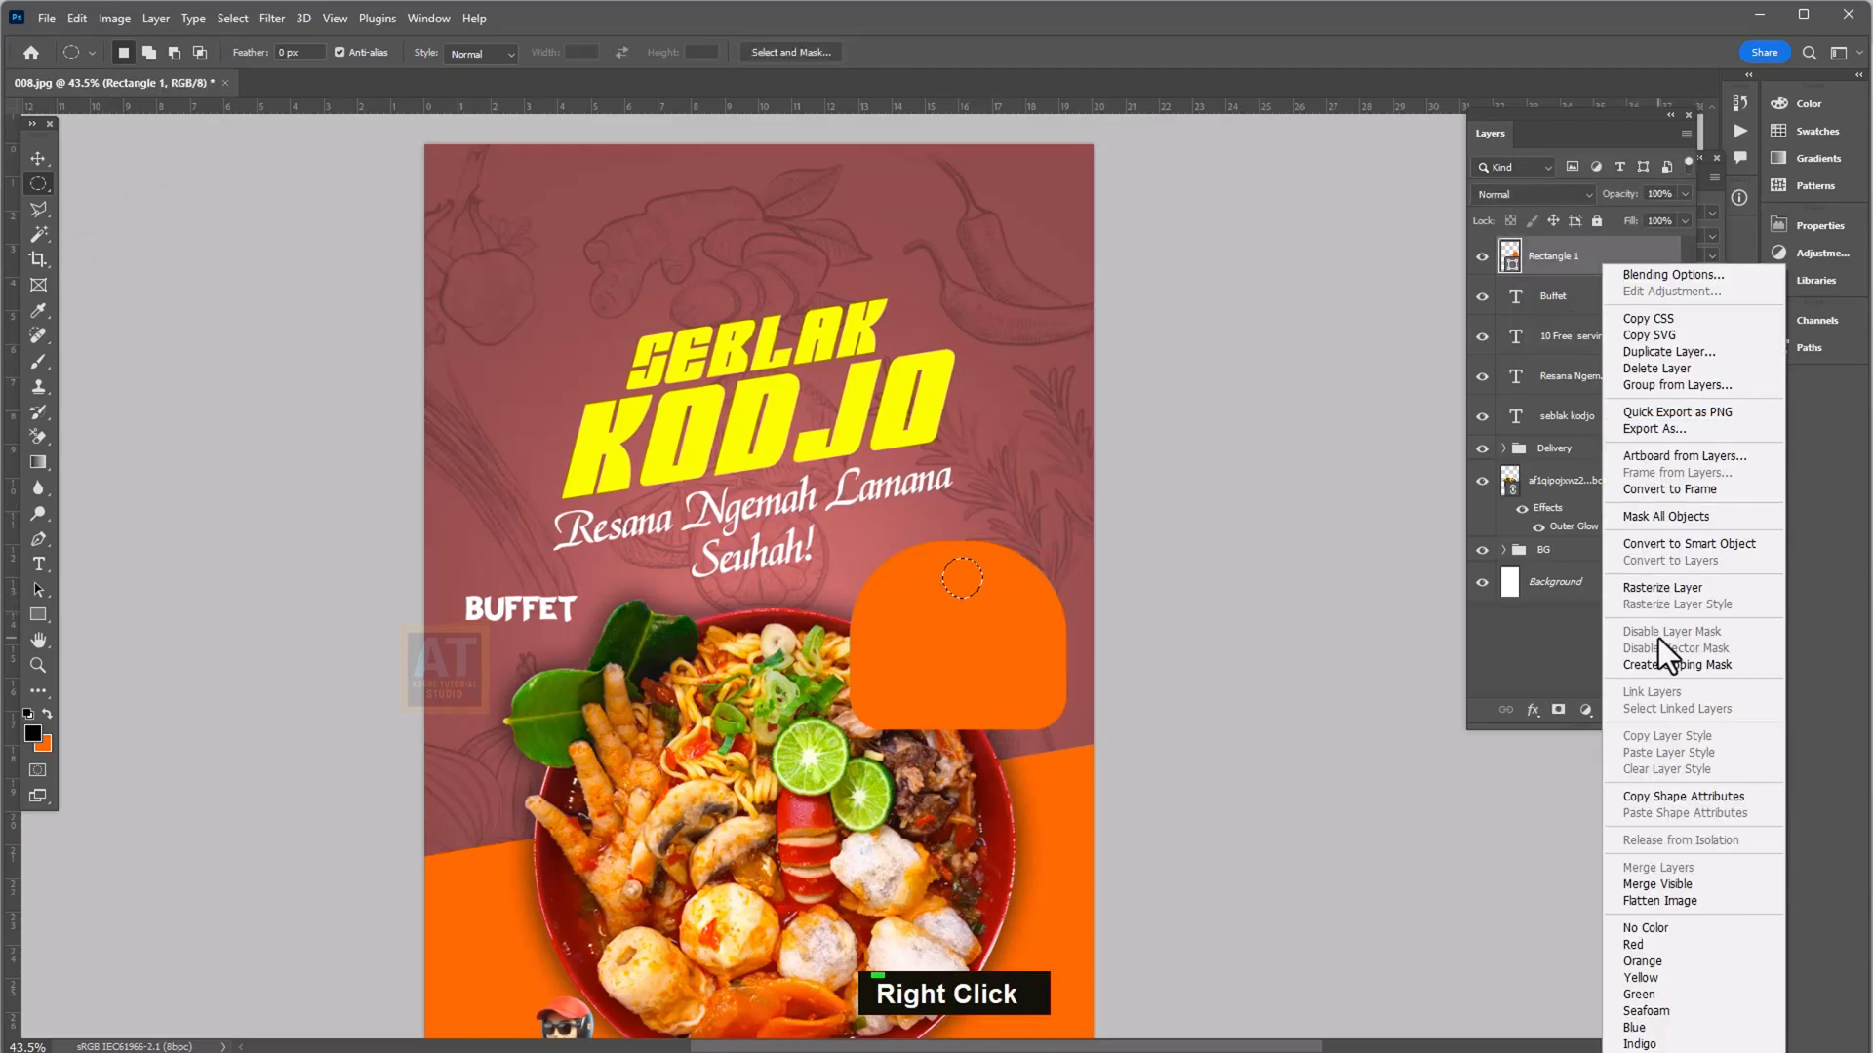
pyautogui.click(1660, 588)
pyautogui.press('Delete')
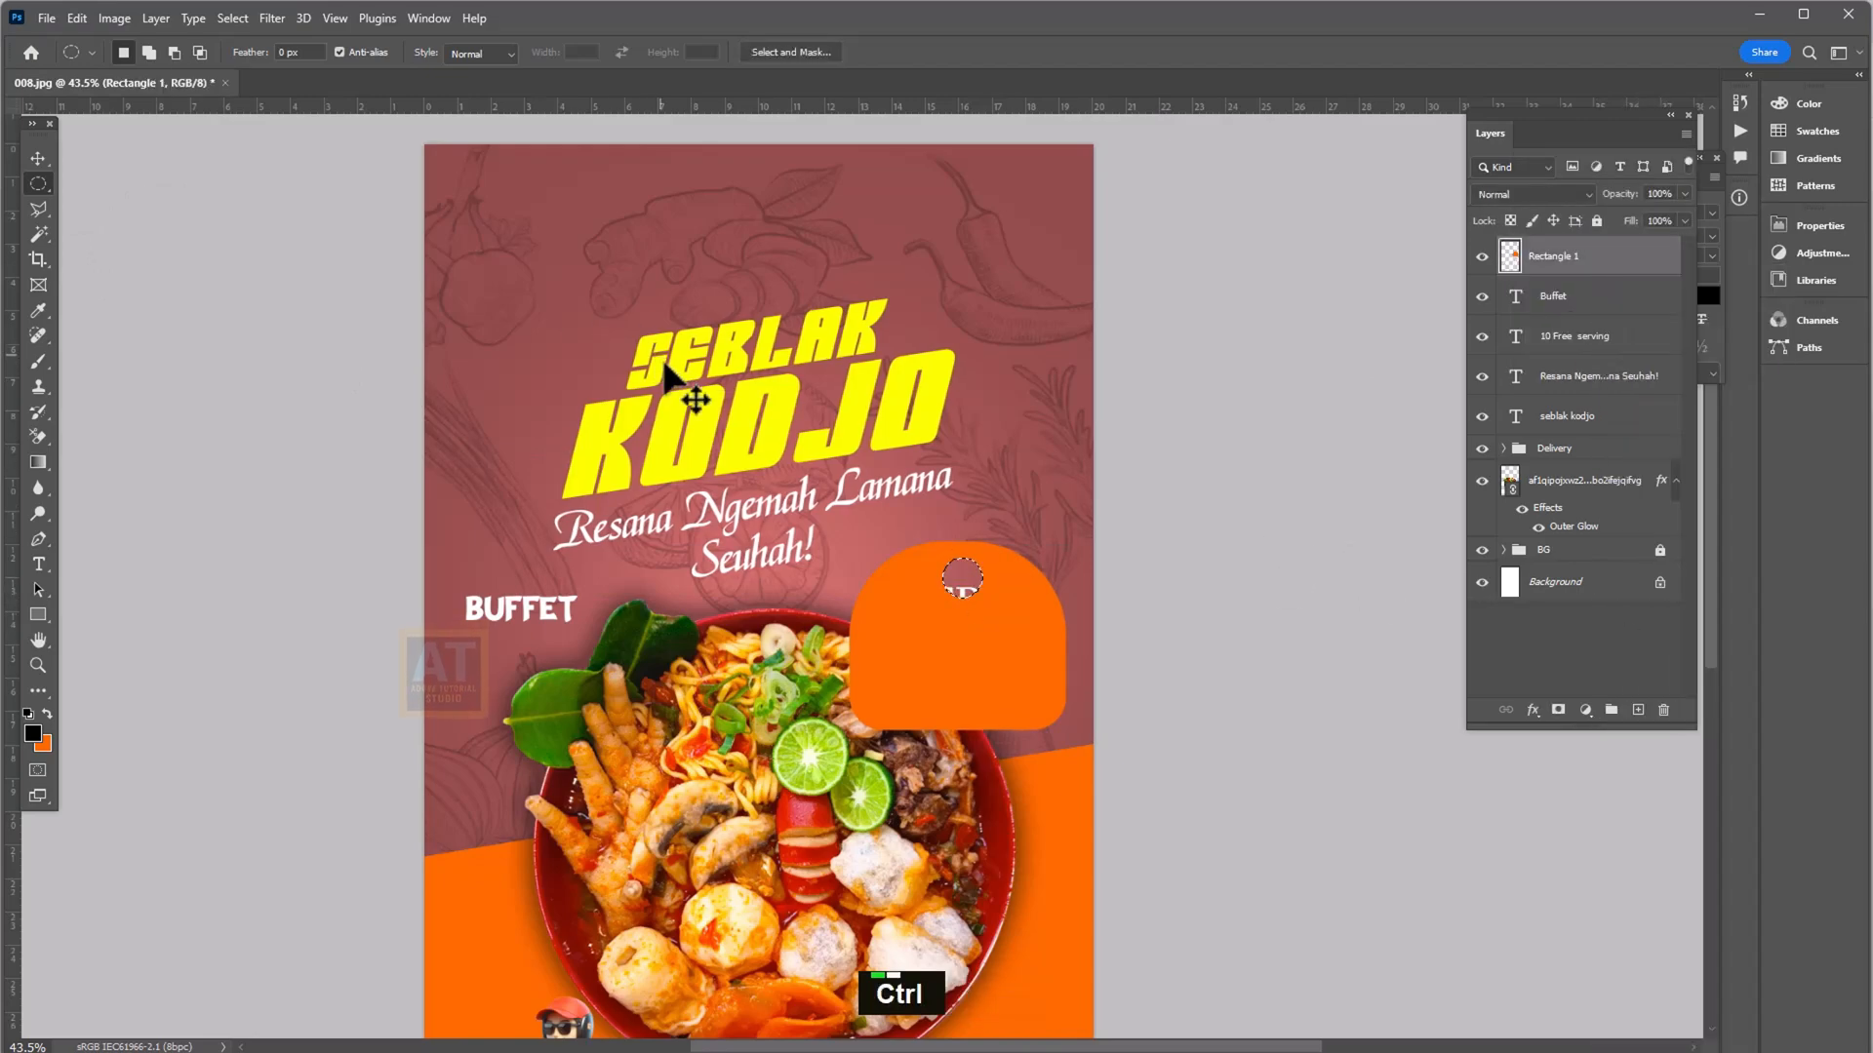
pyautogui.hotkey('ctrl', 'd')
# - Bring the 10 Free Serving text in front of the orange tag and centre it below the hole
pyautogui.press('v')
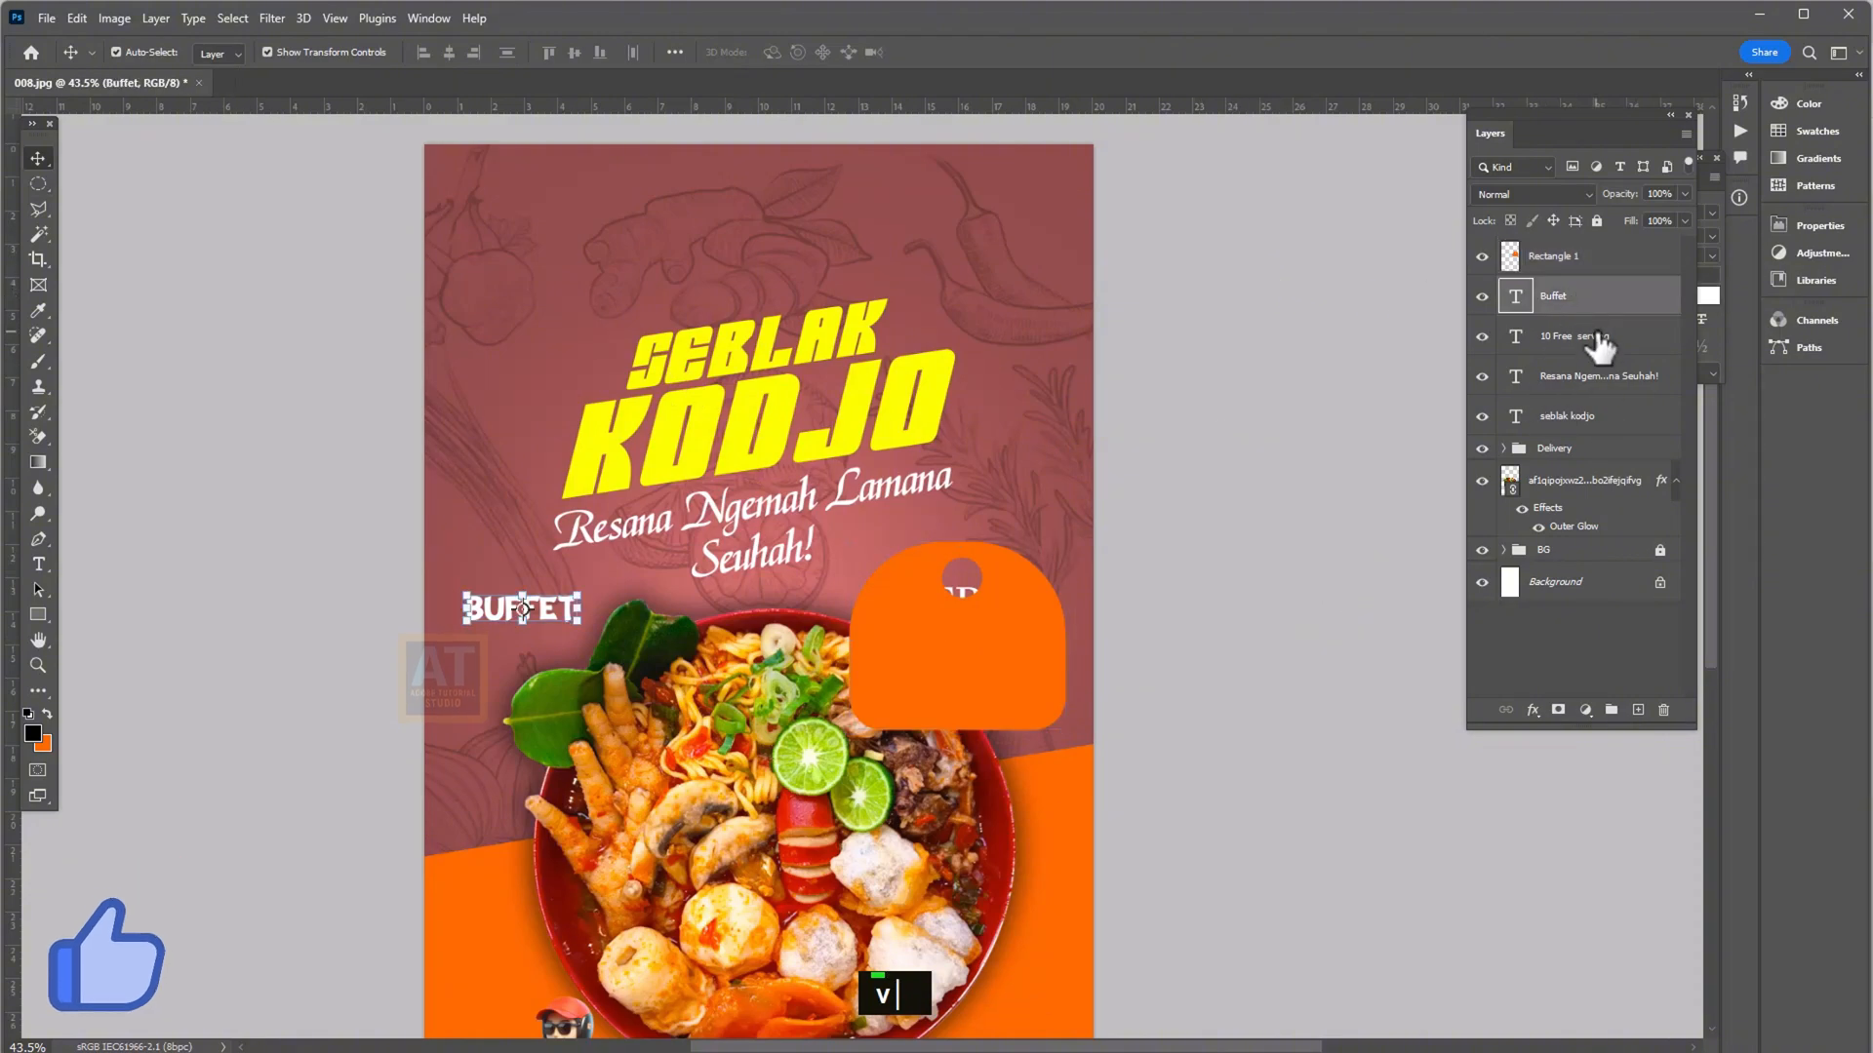
pyautogui.moveTo(1593, 341); pyautogui.dragTo(1589, 243)
pyautogui.click(1160, 731)
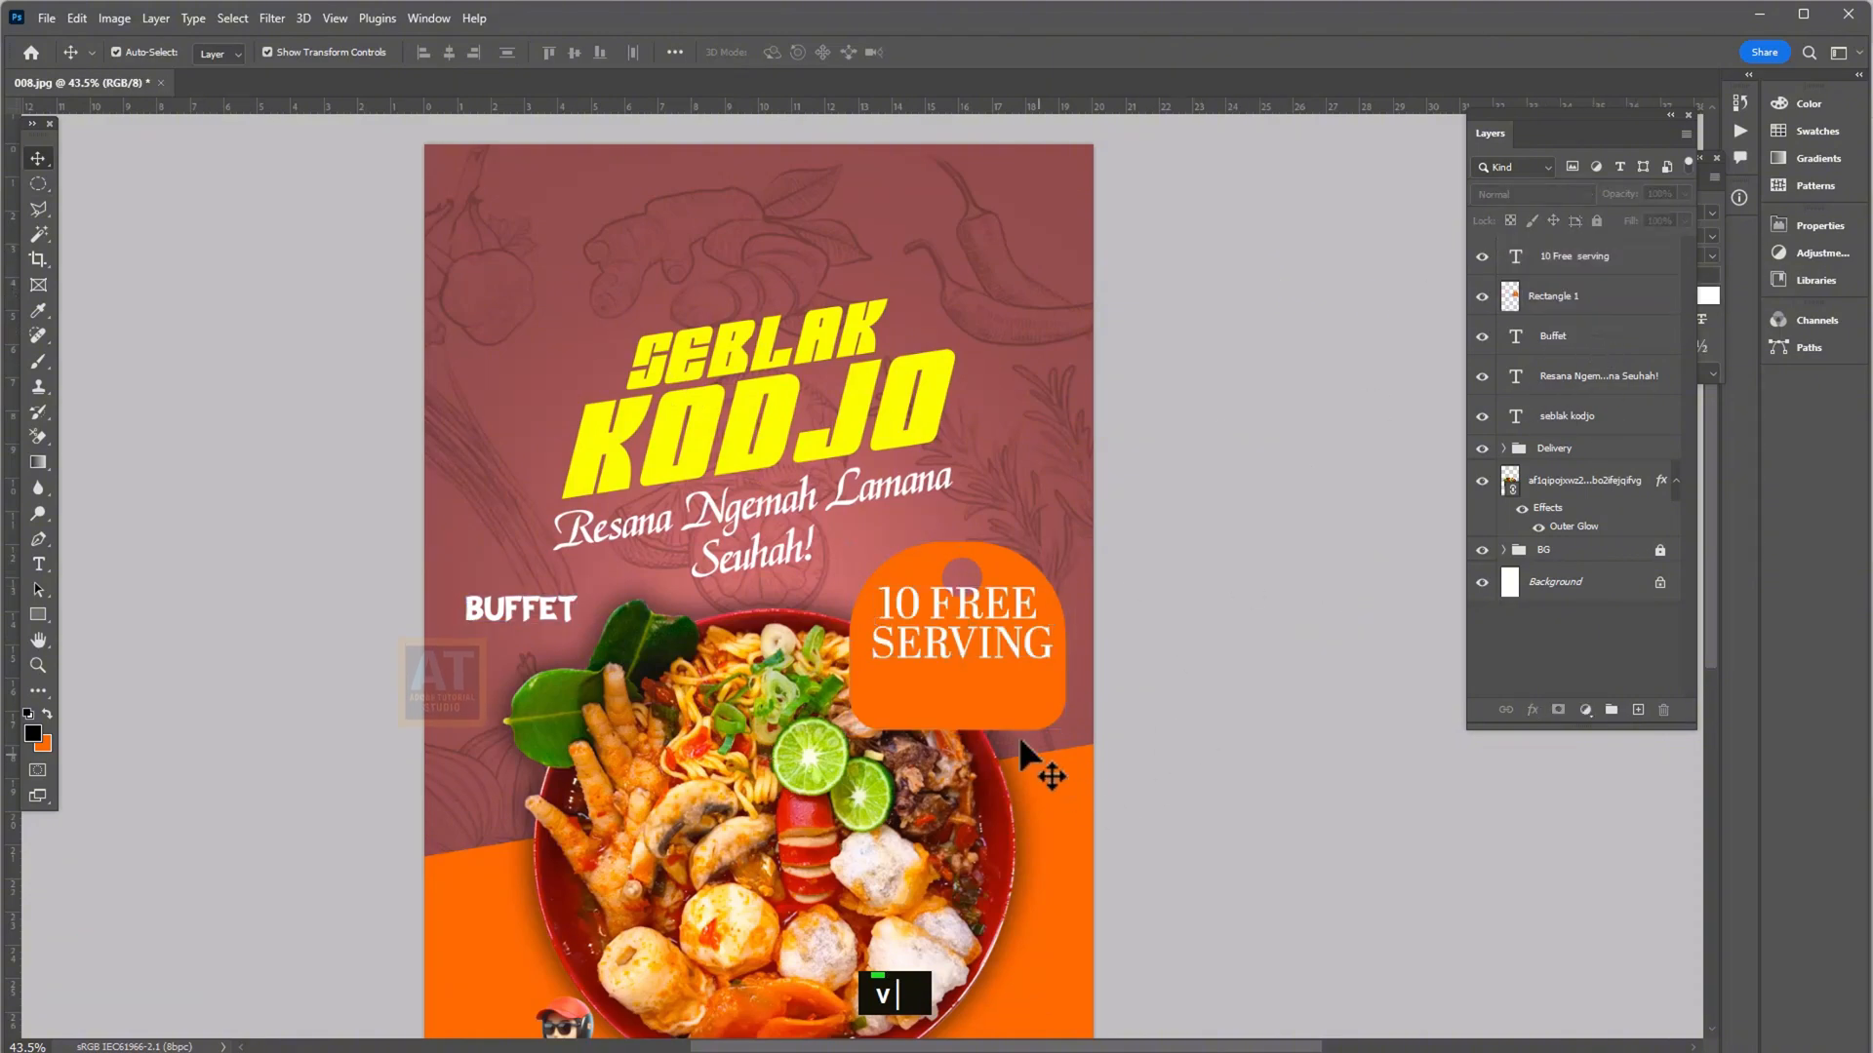
pyautogui.scroll(2, 1014, 727)
pyautogui.moveTo(976, 609); pyautogui.dragTo(972, 659)
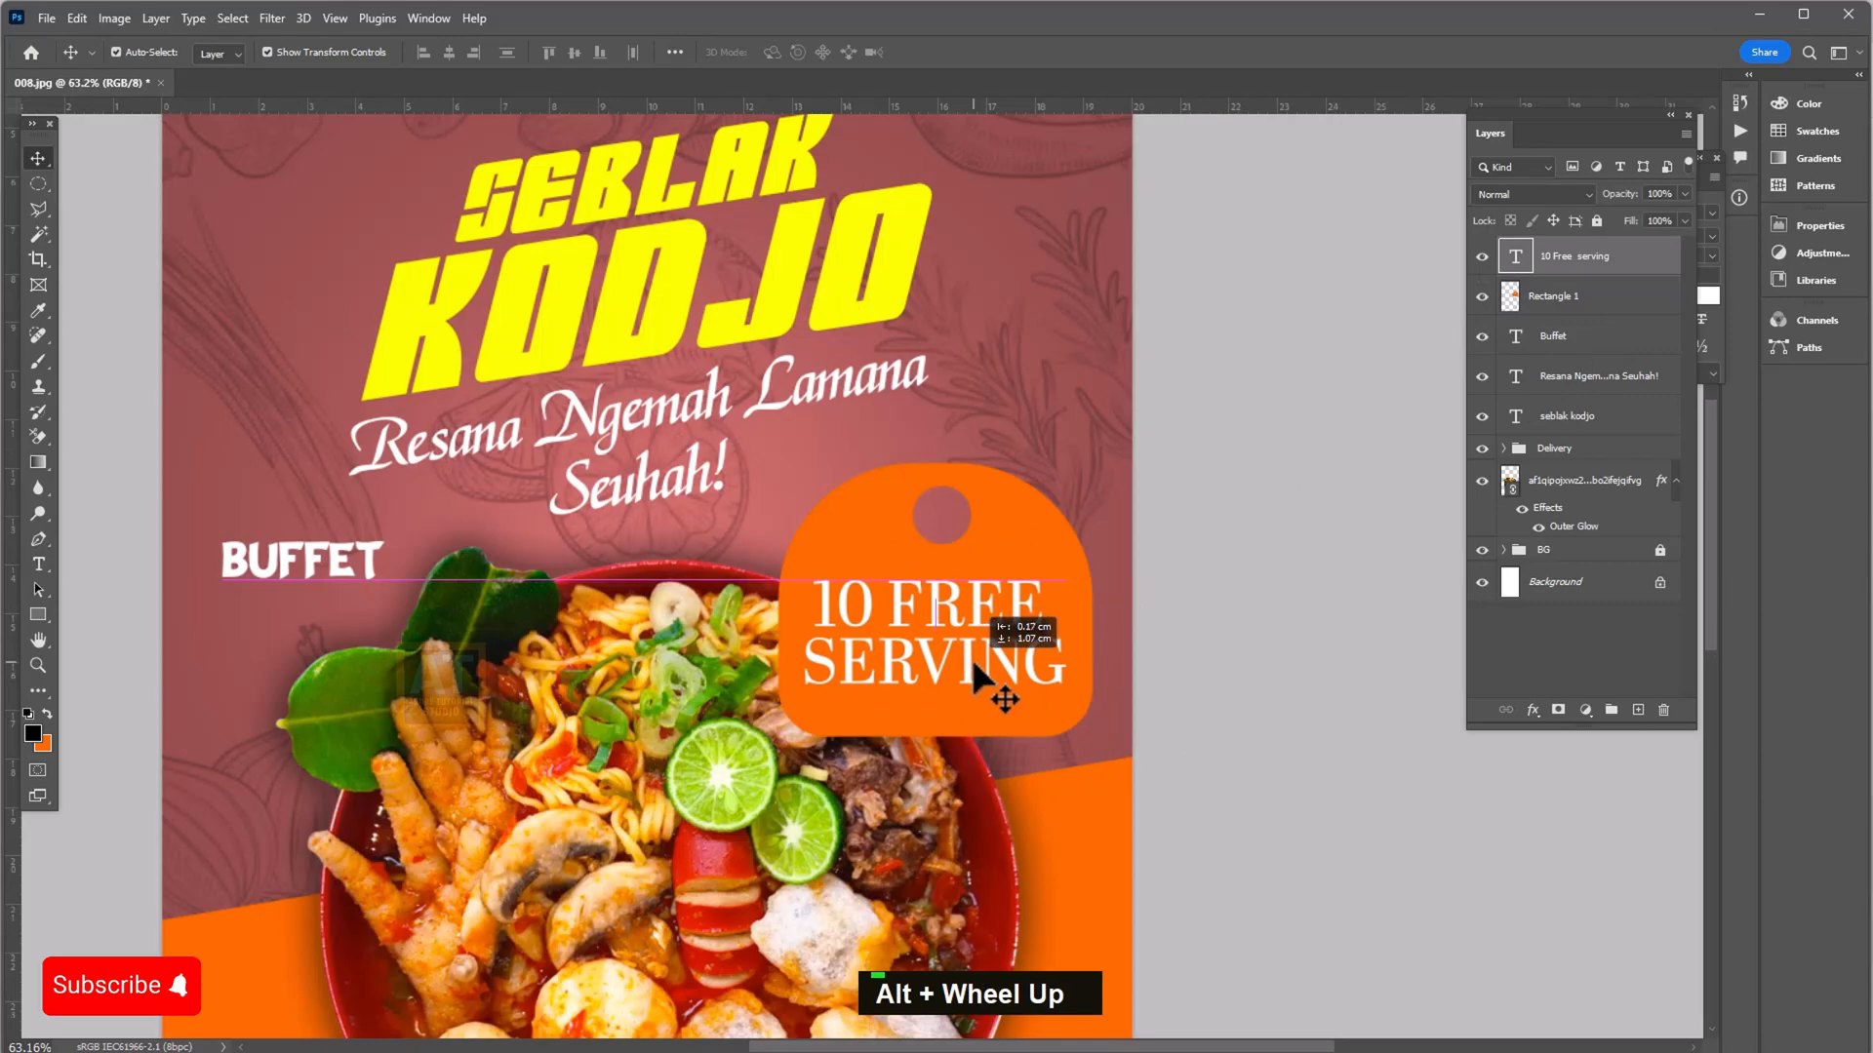
pyautogui.keyDown('shift'); pyautogui.click(1033, 507); pyautogui.keyUp('shift')
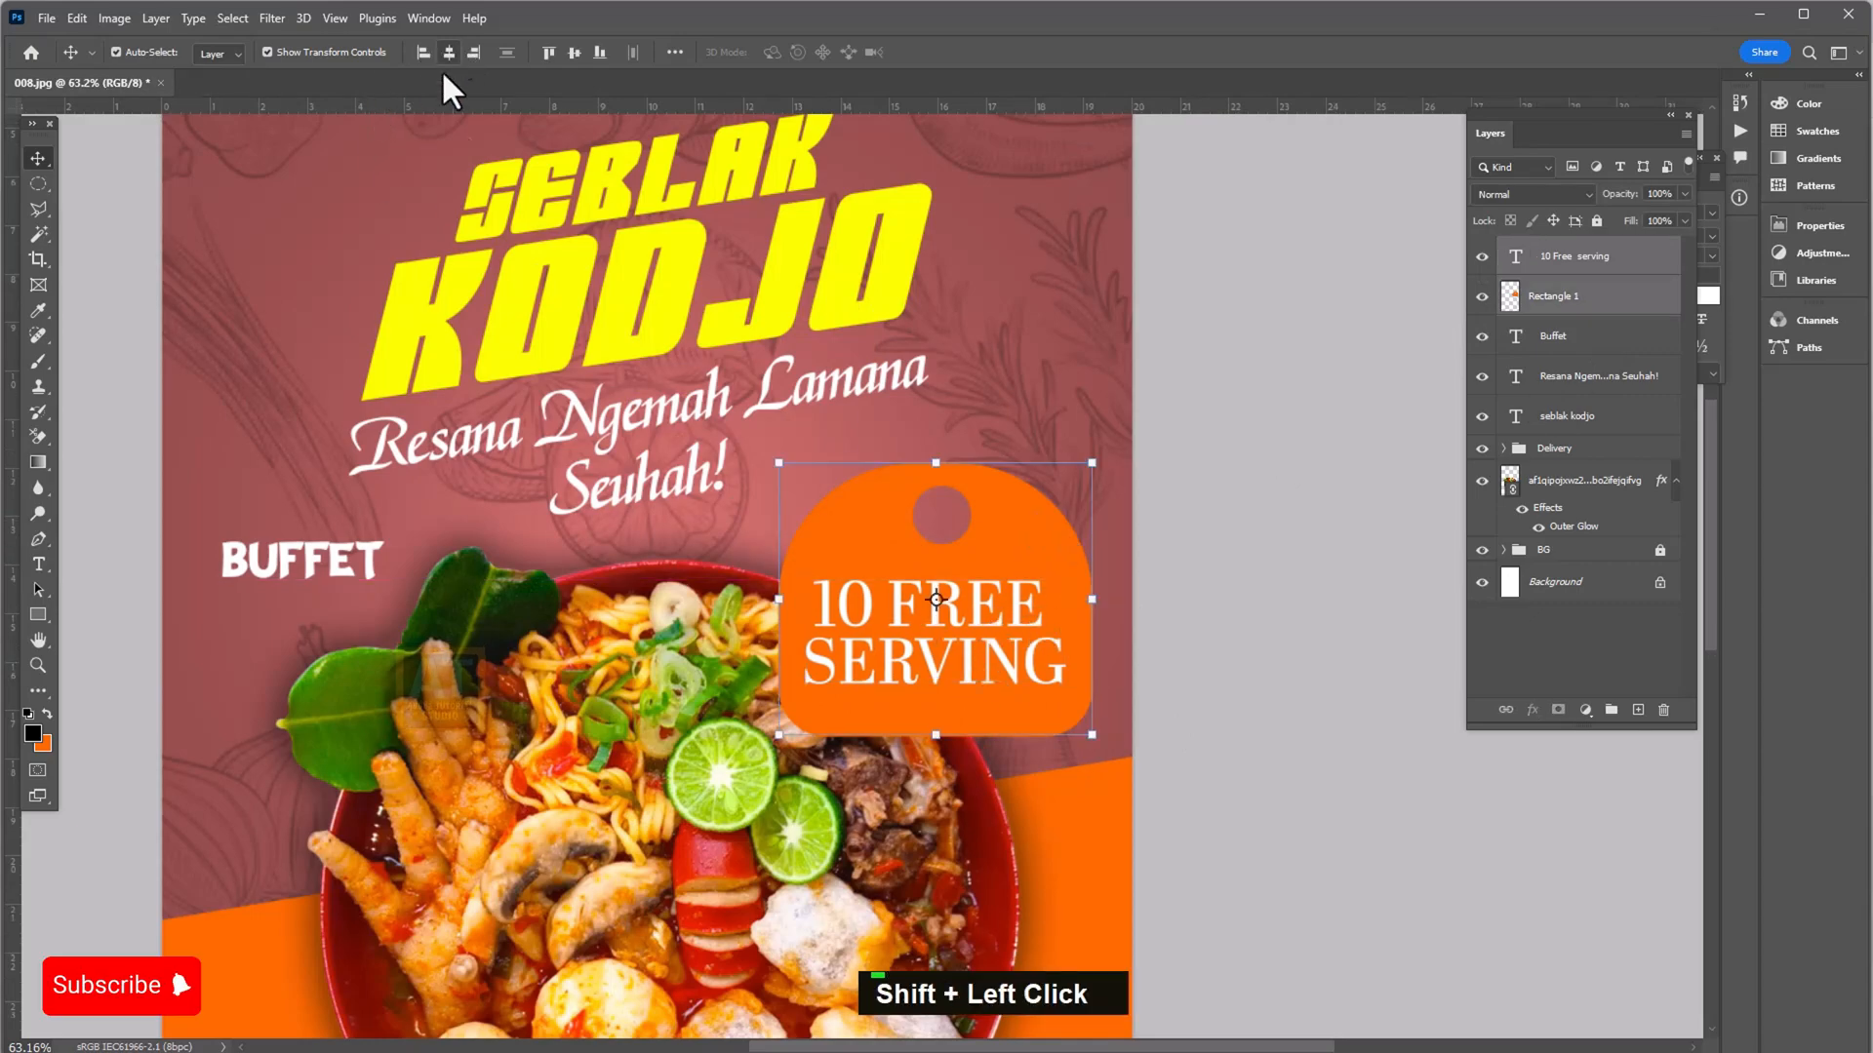
# - Scale the tag and its text to 69.58% with a vertical skew of -13.94 degrees, and shrink them again to 87.05%
pyautogui.scroll(-2, 1033, 664)
pyautogui.moveTo(1073, 717); pyautogui.dragTo(1033, 538)
pyautogui.press('Return')
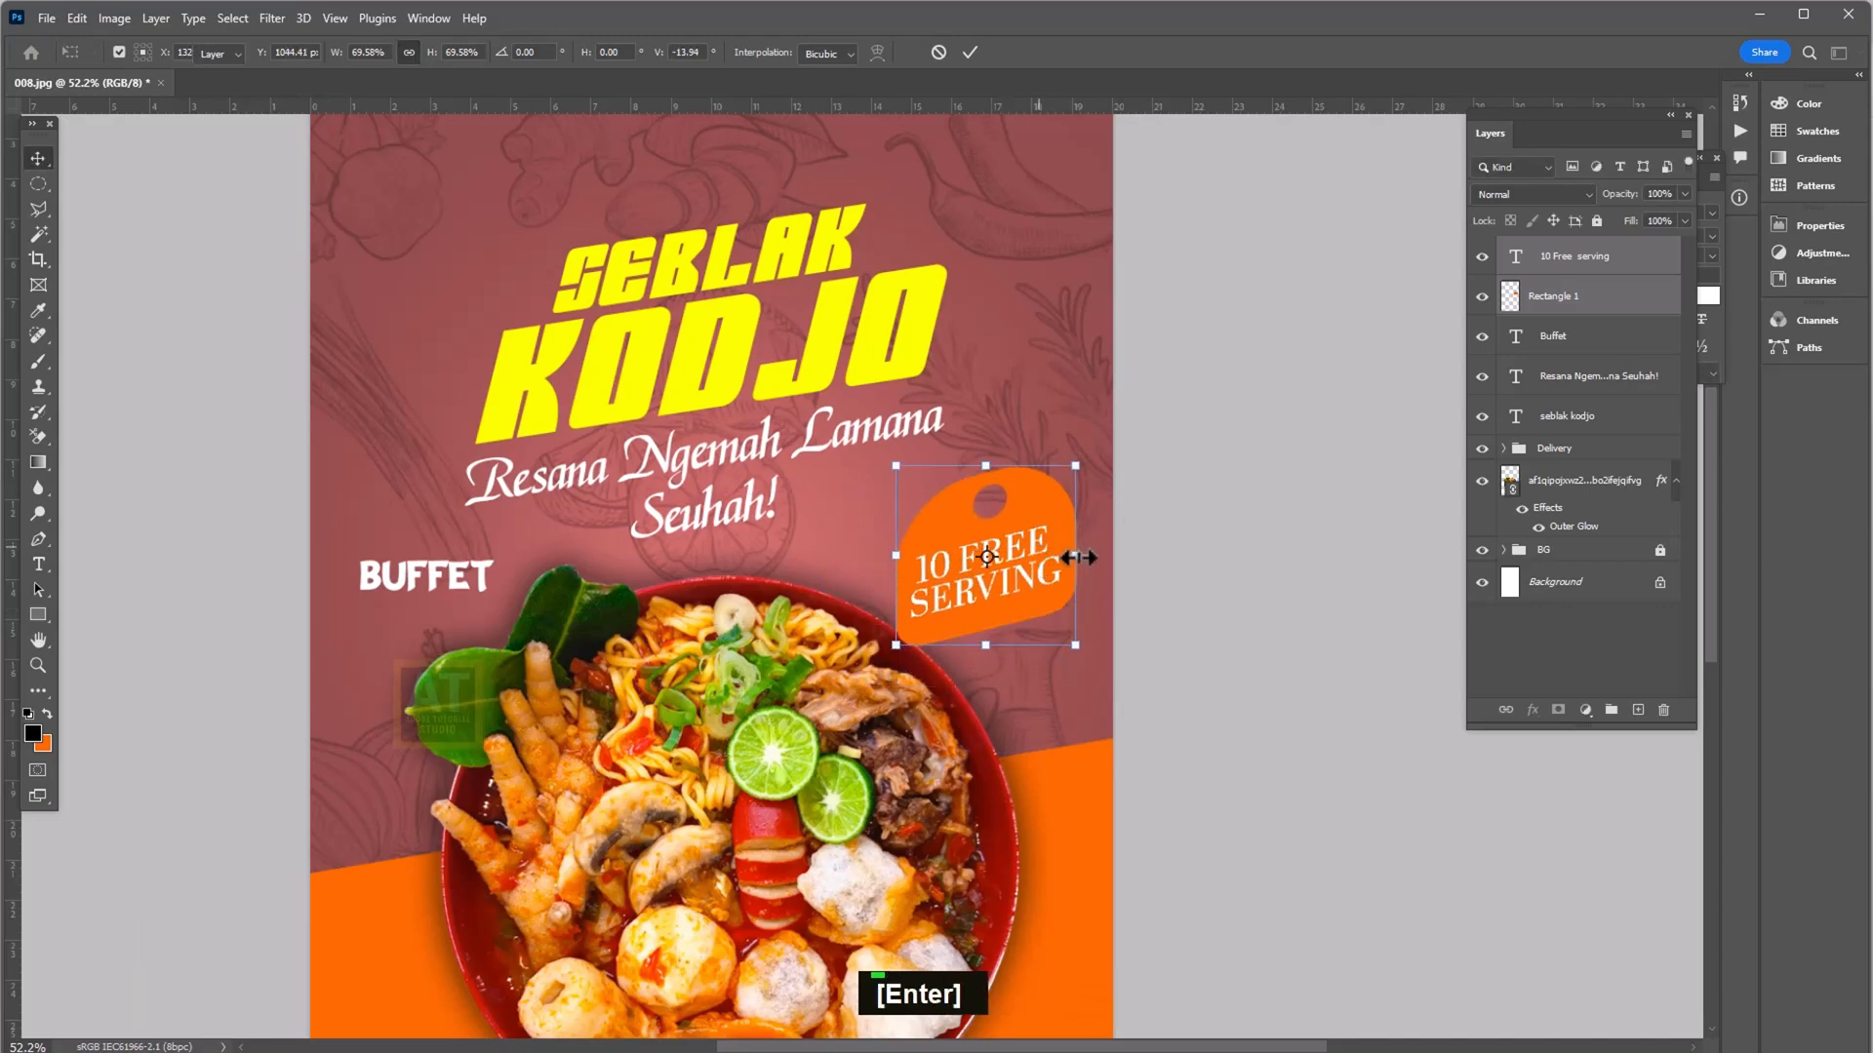
pyautogui.scroll(-3, 1022, 571)
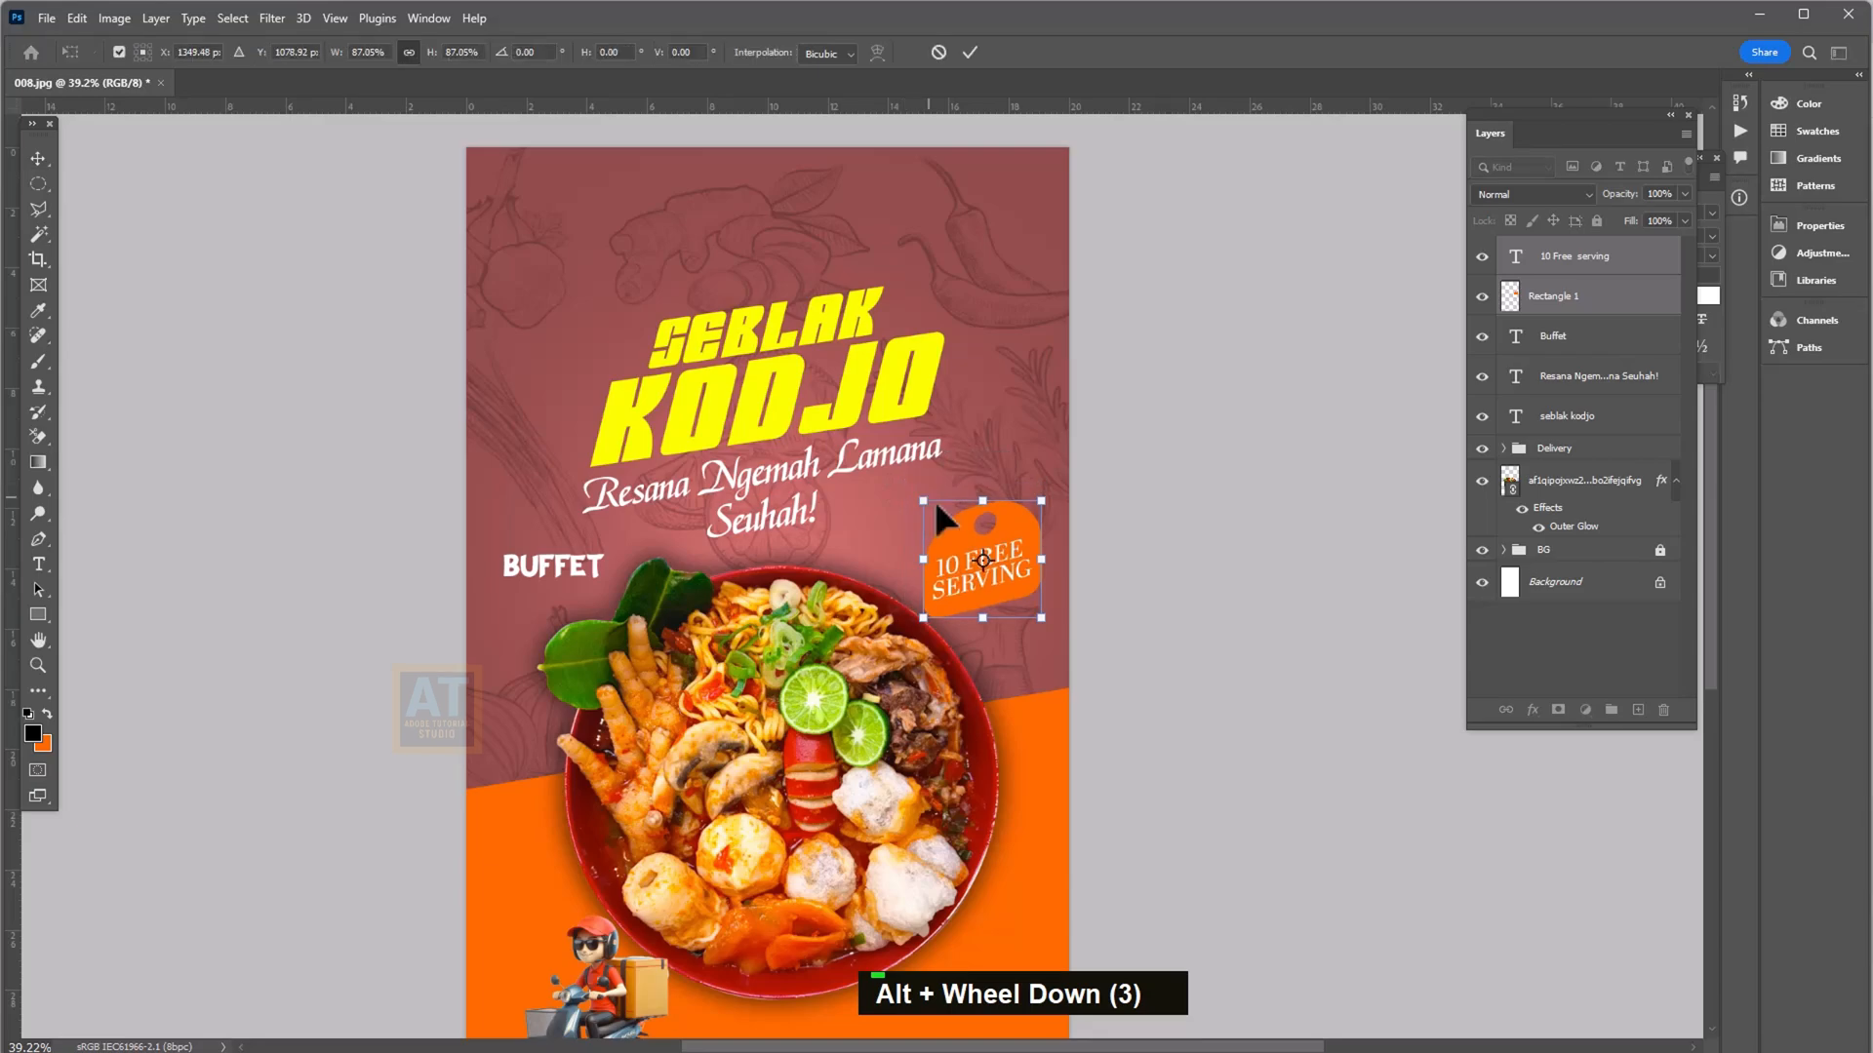
pyautogui.press('Return')
# - Add the text line "Free Delivery | Order Now" on the orange area beside the delivery man
pyautogui.scroll(3, 1039, 694)
pyautogui.moveTo(1051, 615); pyautogui.dragTo(1028, 389)
pyautogui.scroll(-3, 1073, 697)
pyautogui.moveTo(768, 843); pyautogui.dragTo(904, 801)
pyautogui.press('t')
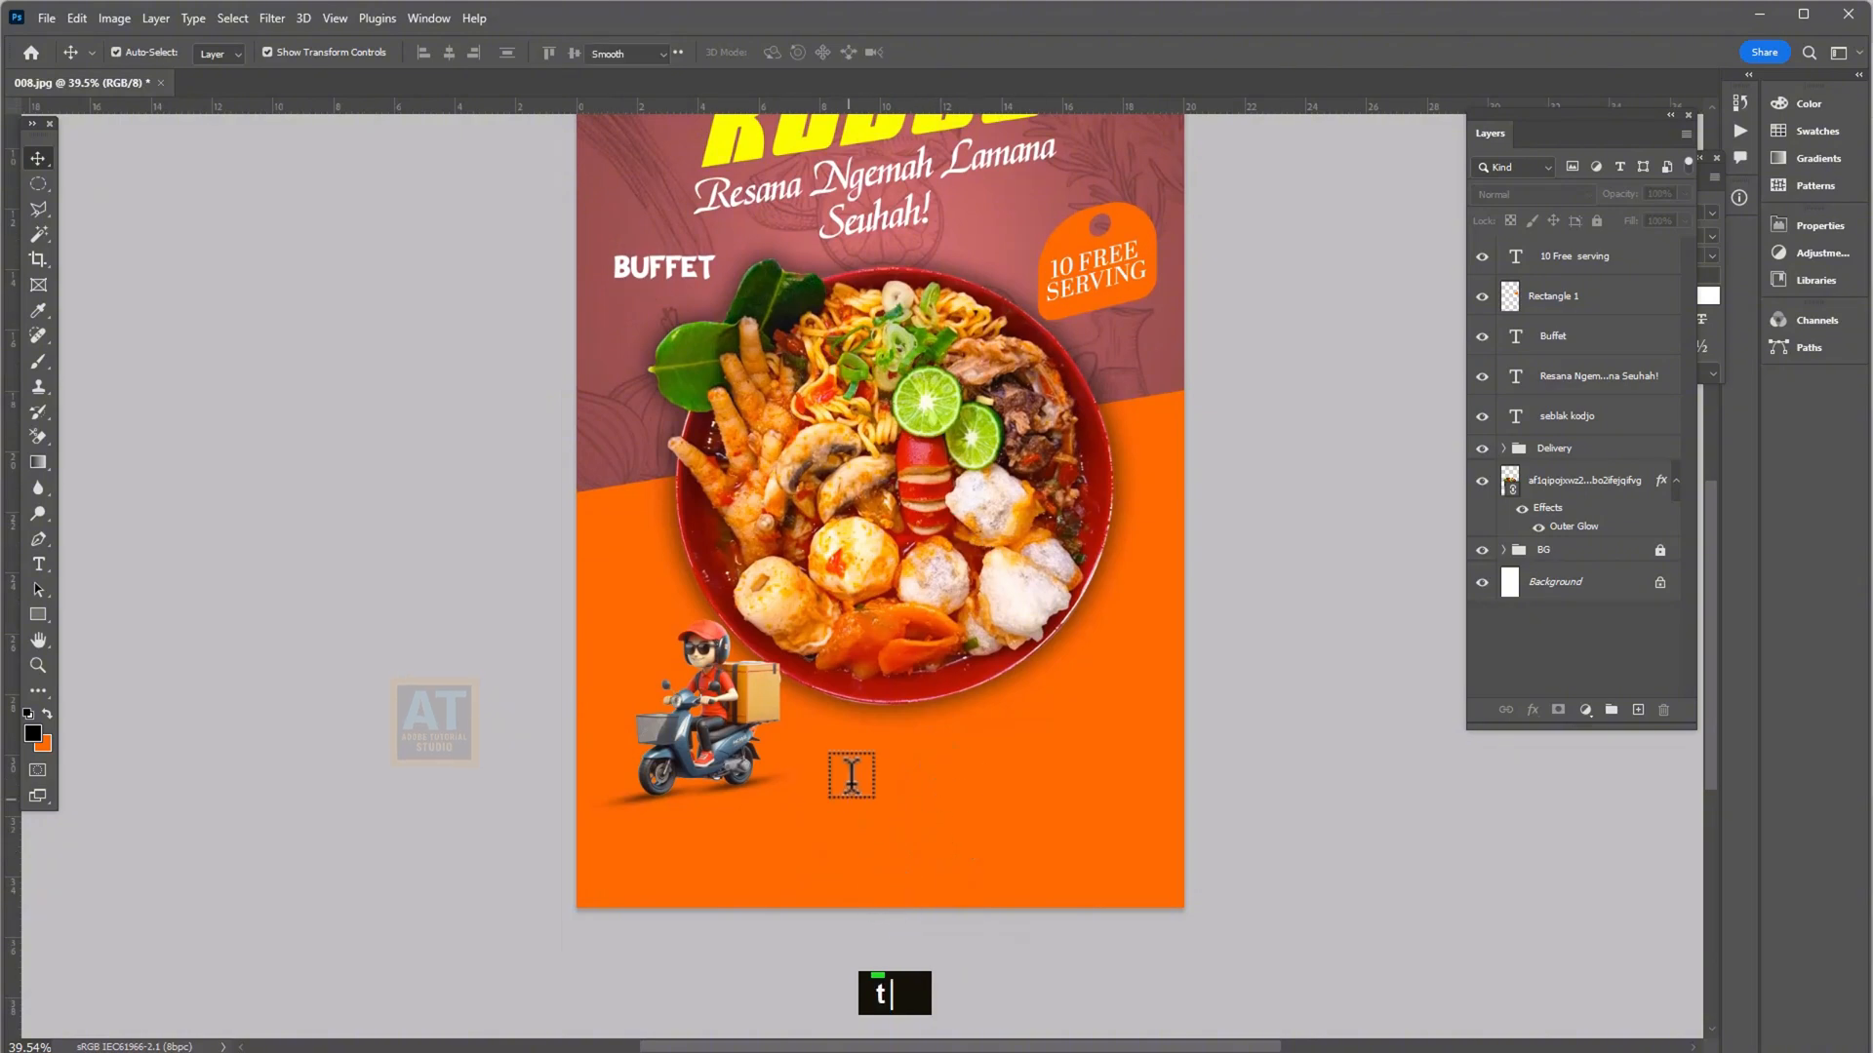
pyautogui.click(838, 771)
pyautogui.write('Free ')
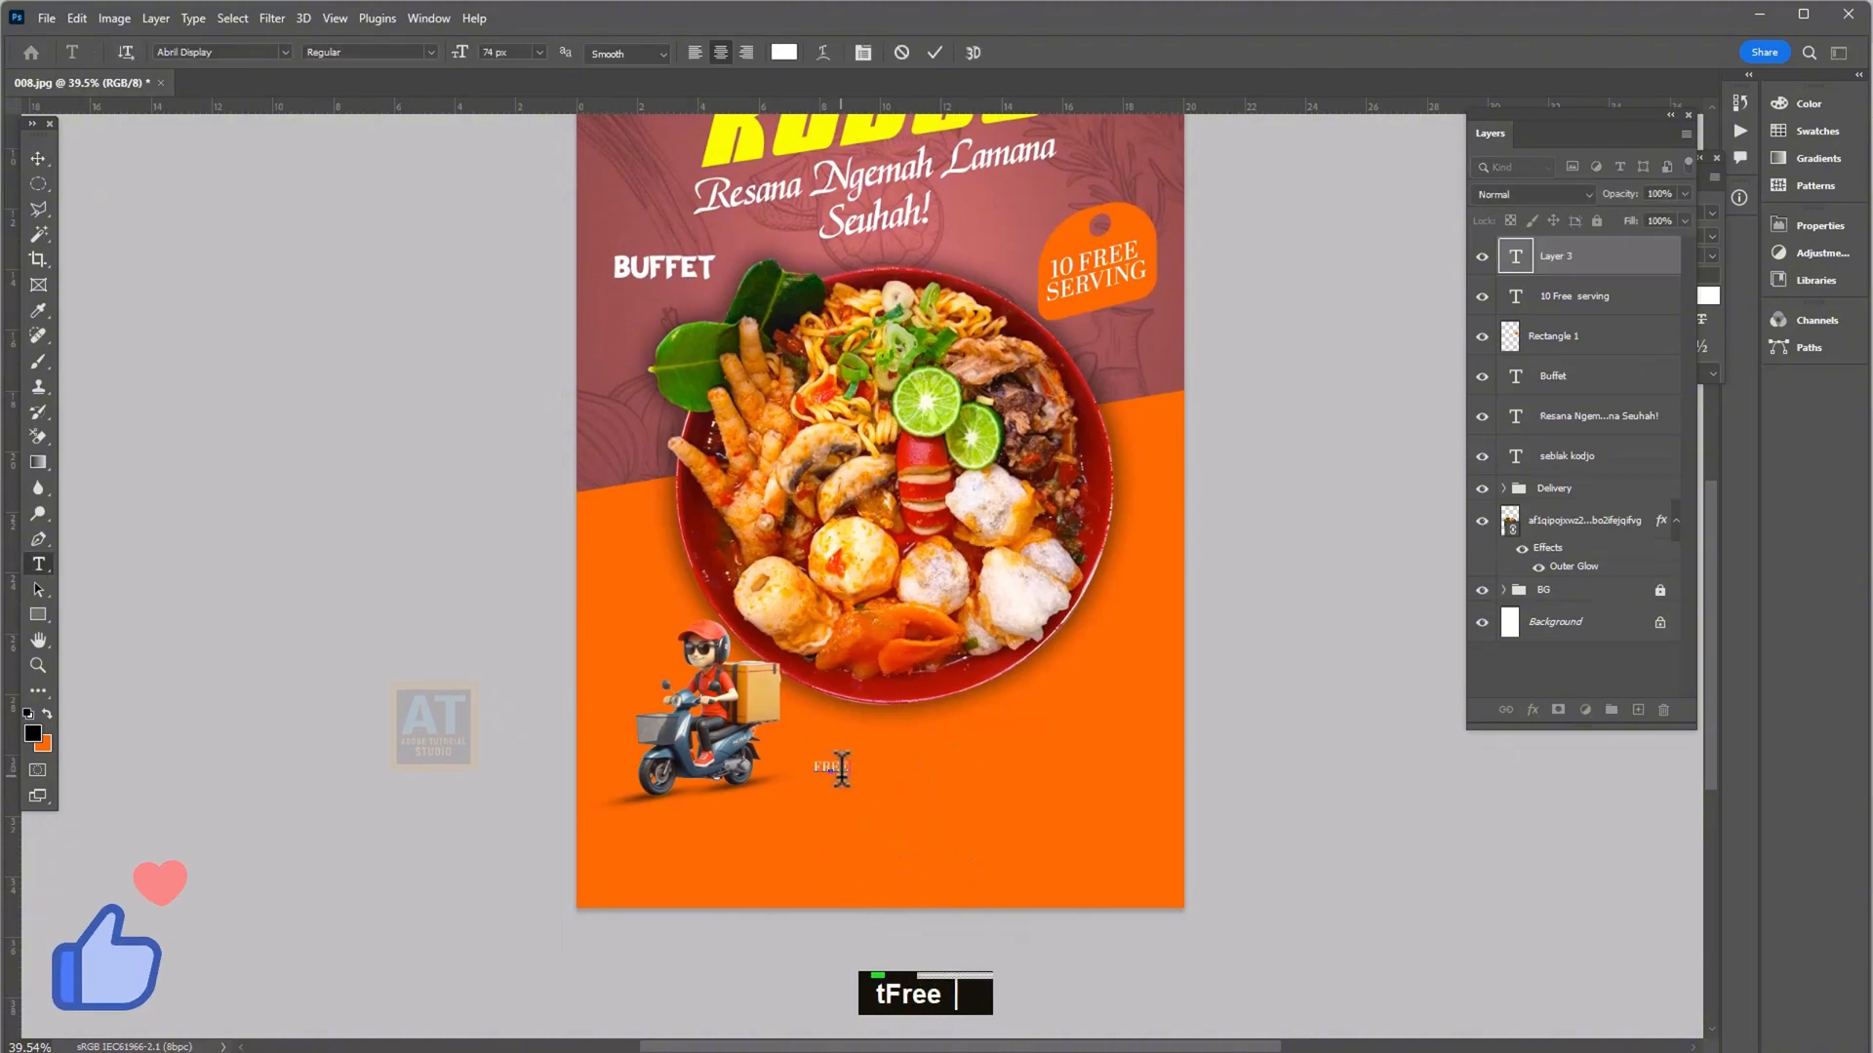
pyautogui.write('Delivery ')
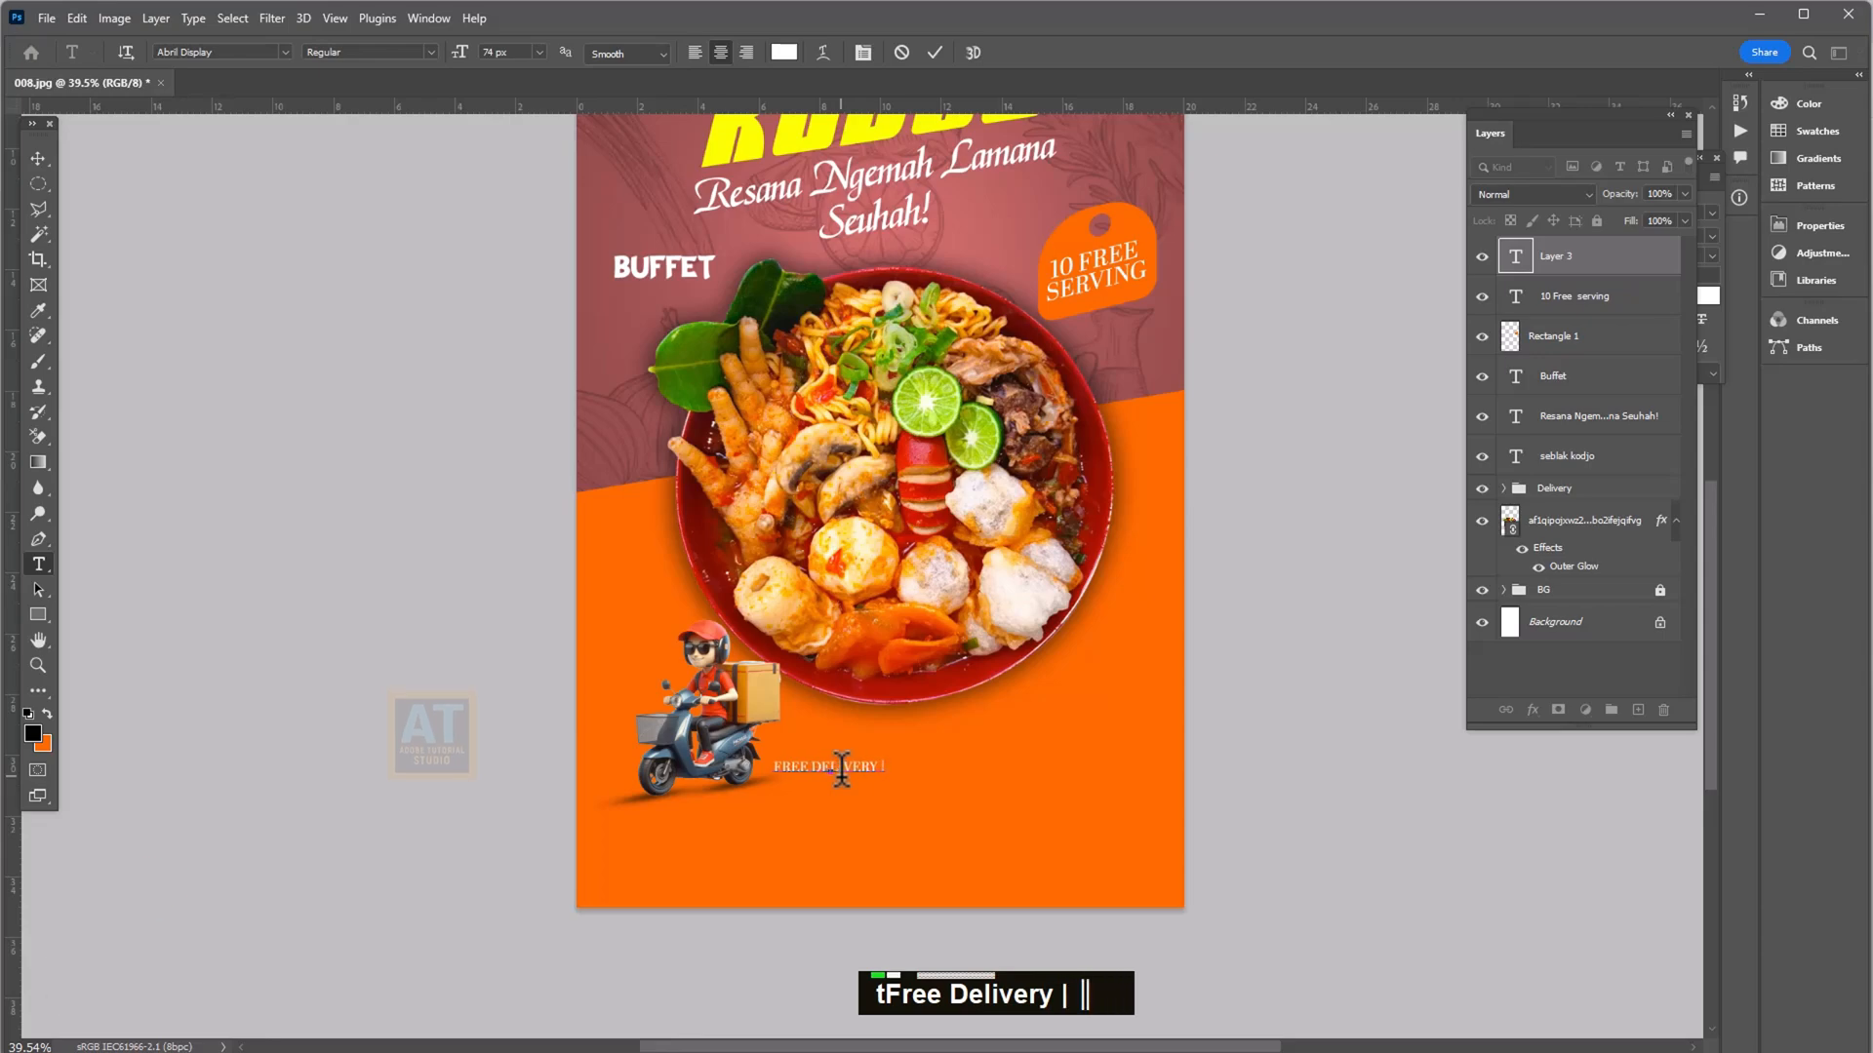
pyautogui.write('| Or')
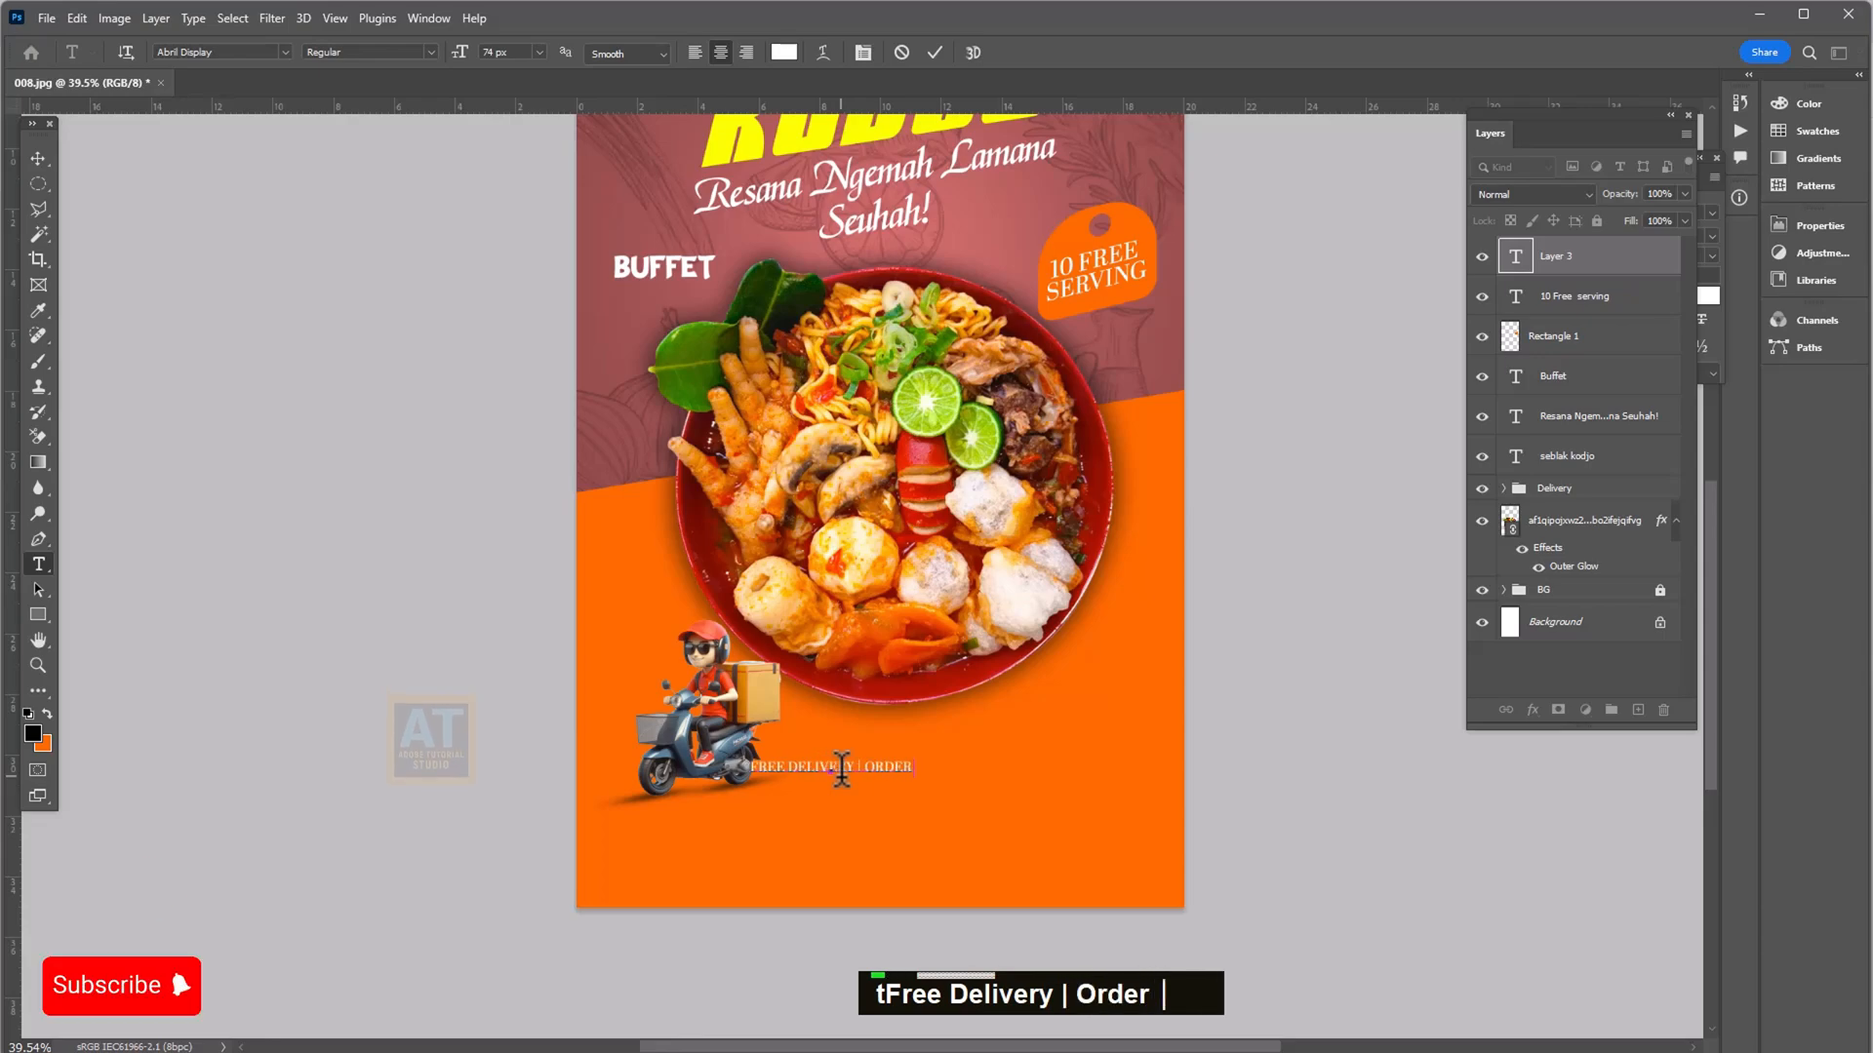
pyautogui.write('der Now')
# - Set the delivery text to the Christopher Done font and enlarge it to 74 px
pyautogui.hotkey('ctrl', 'a')
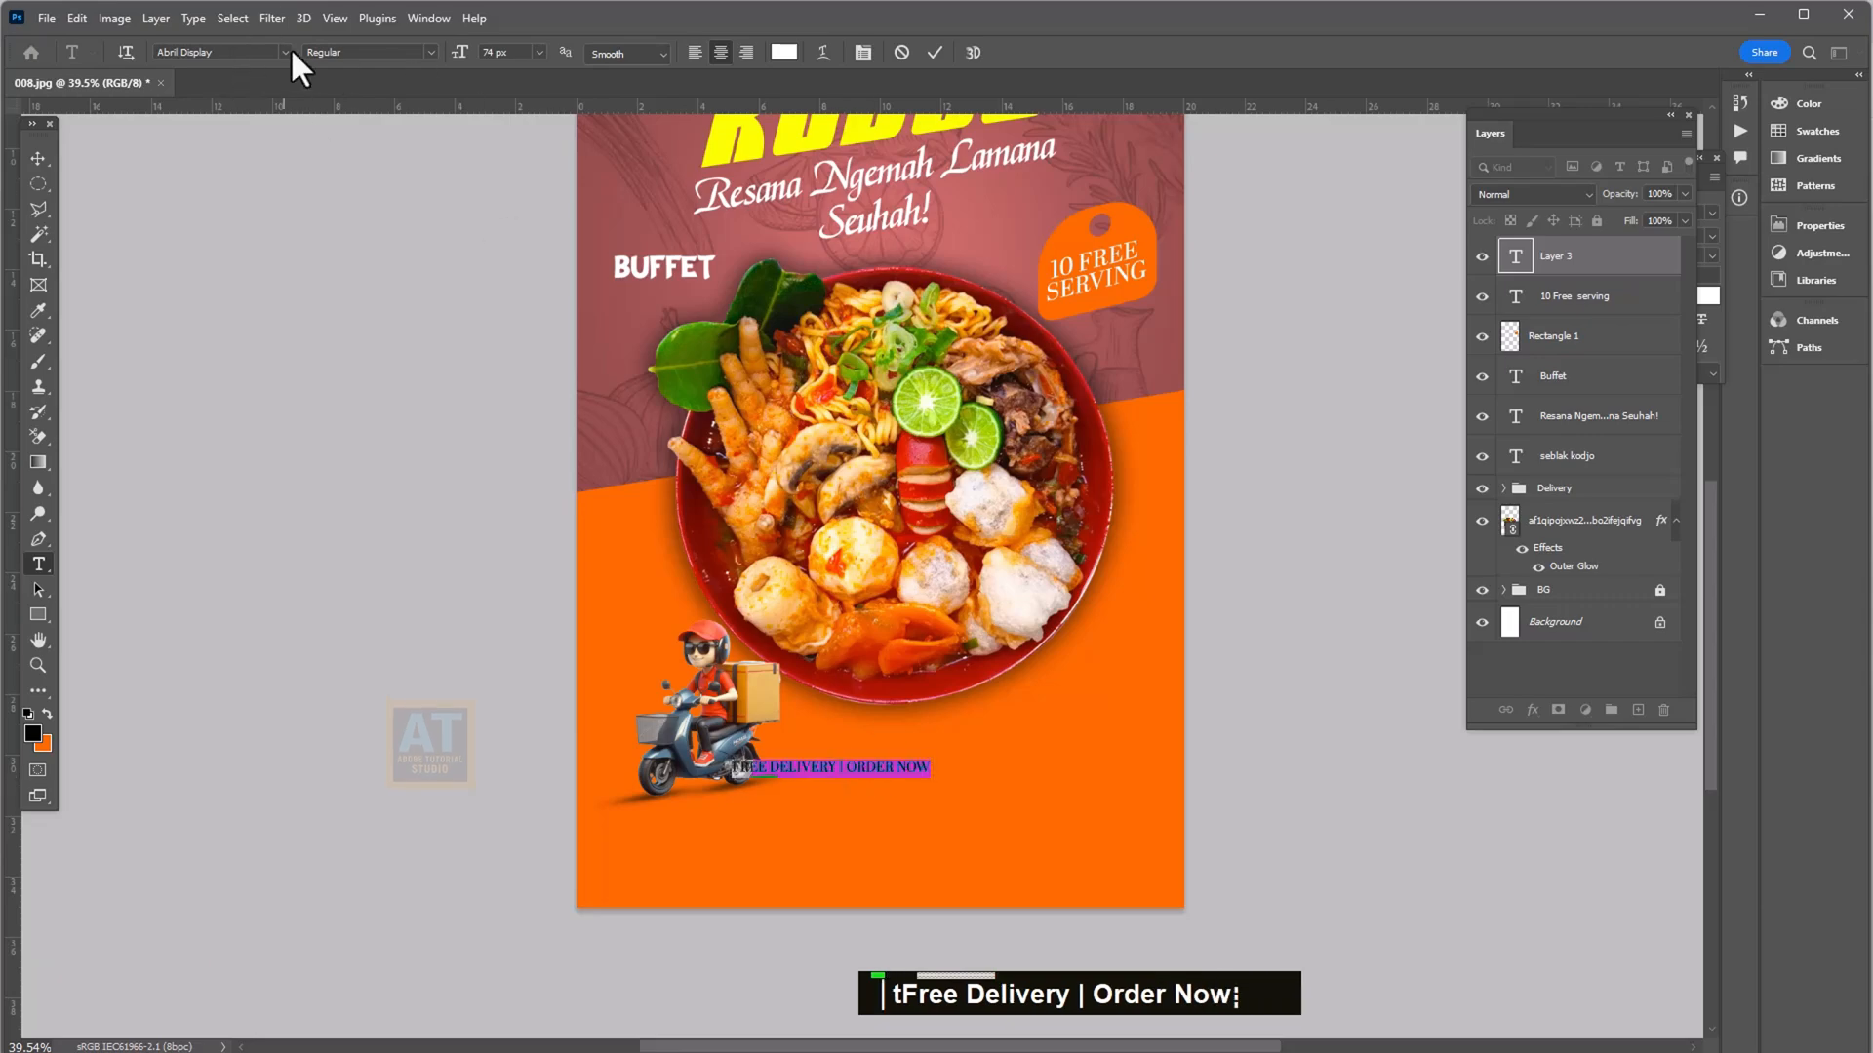
pyautogui.click(290, 46)
pyautogui.click(265, 111)
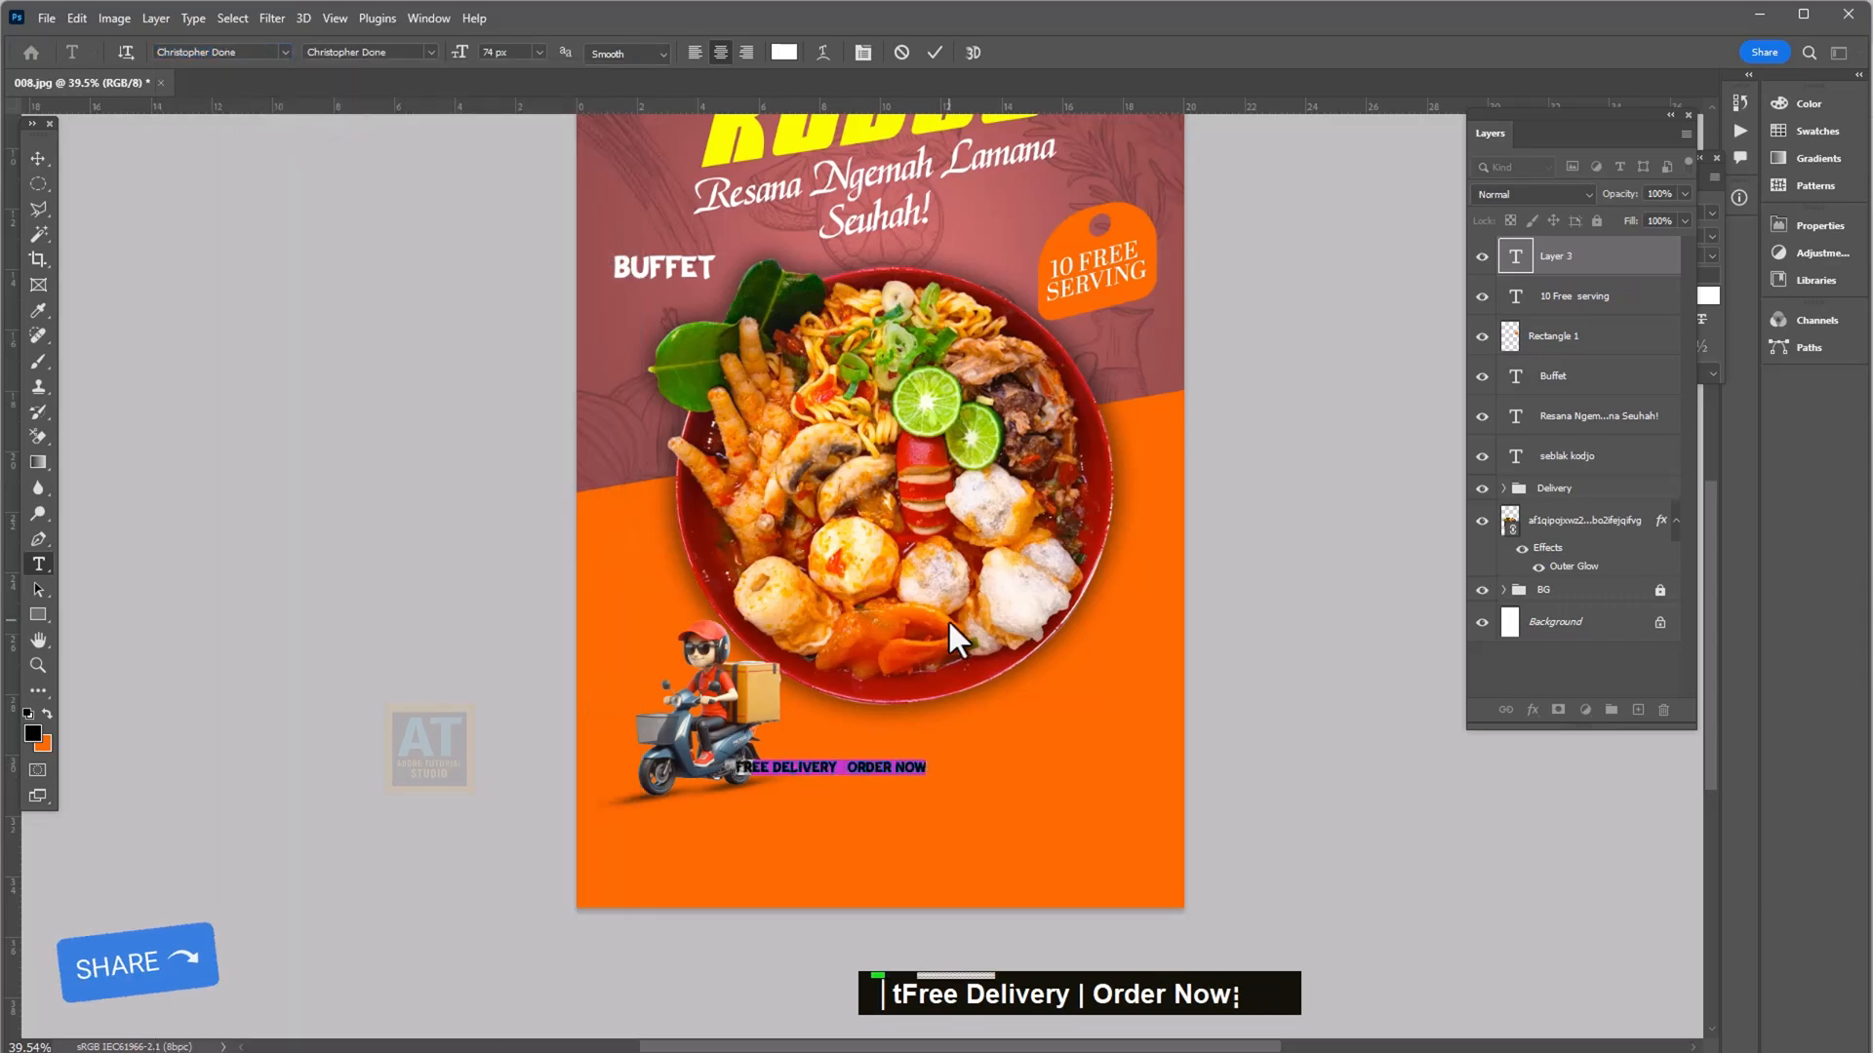
pyautogui.scroll(3, 492, 59)
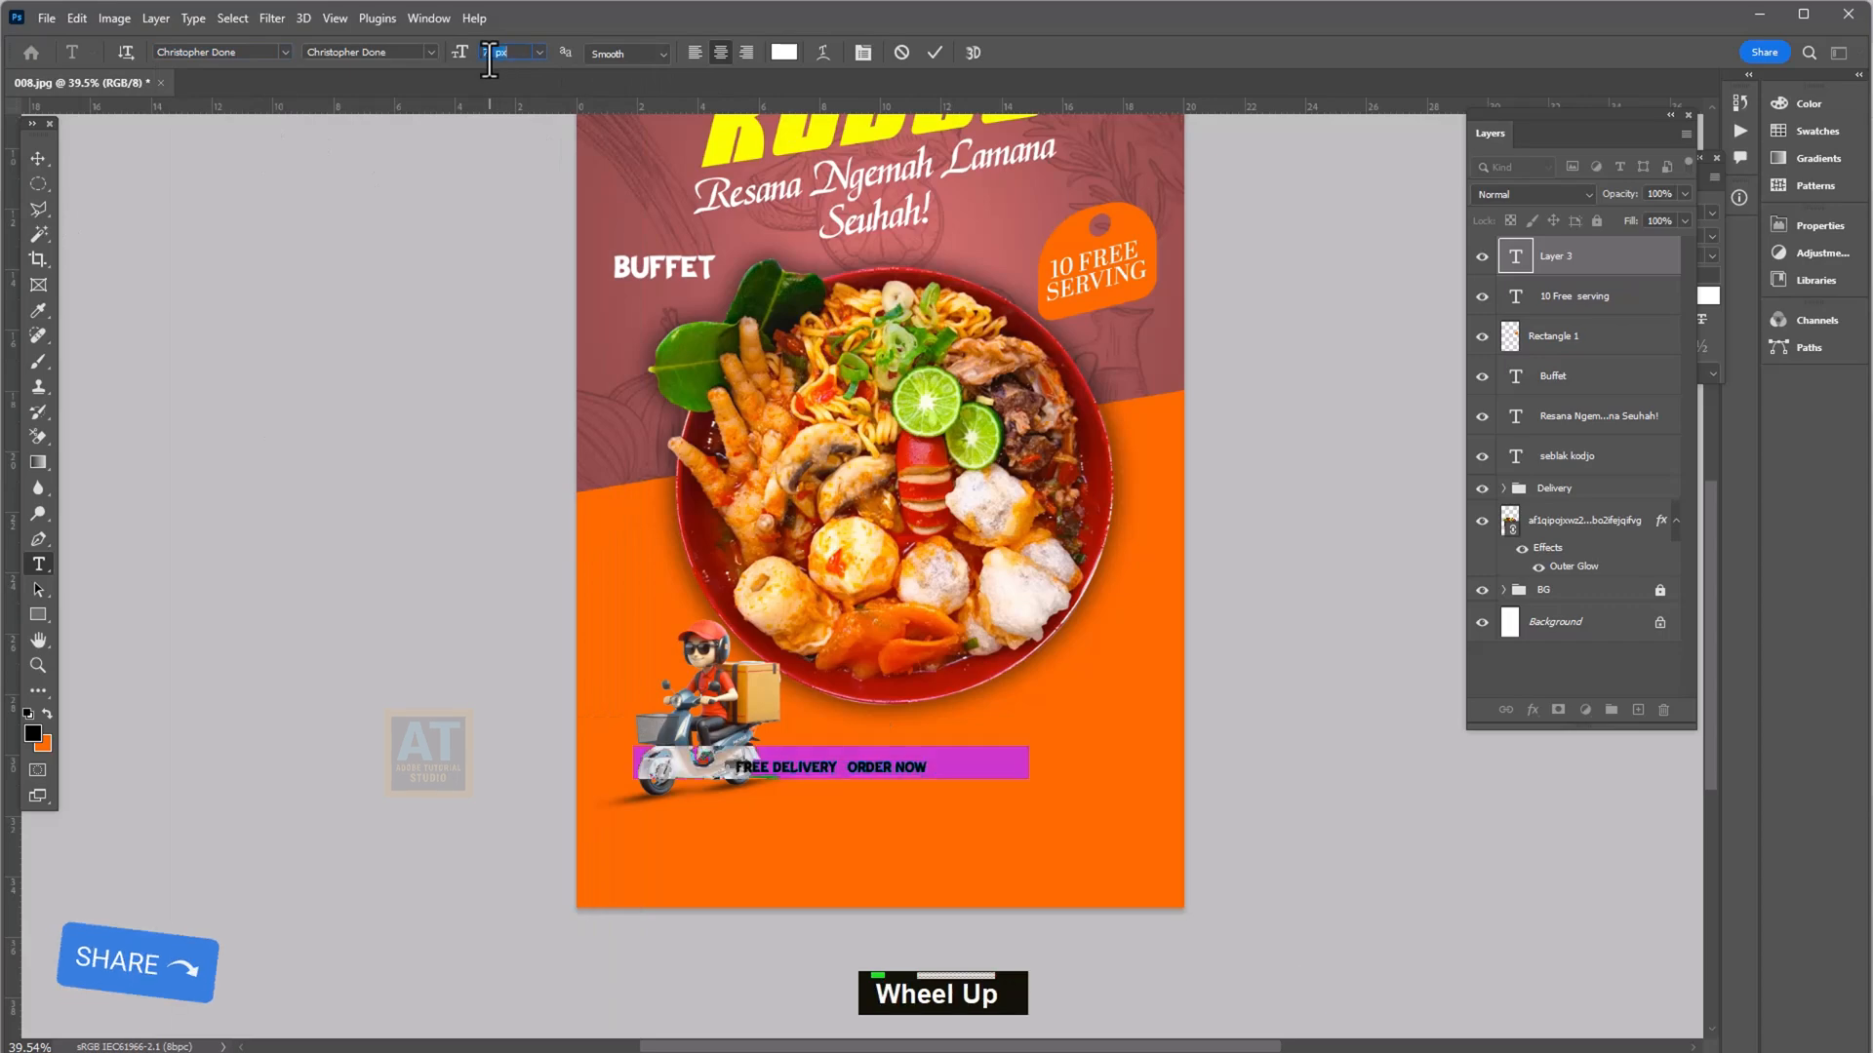
pyautogui.scroll(-1, 493, 59)
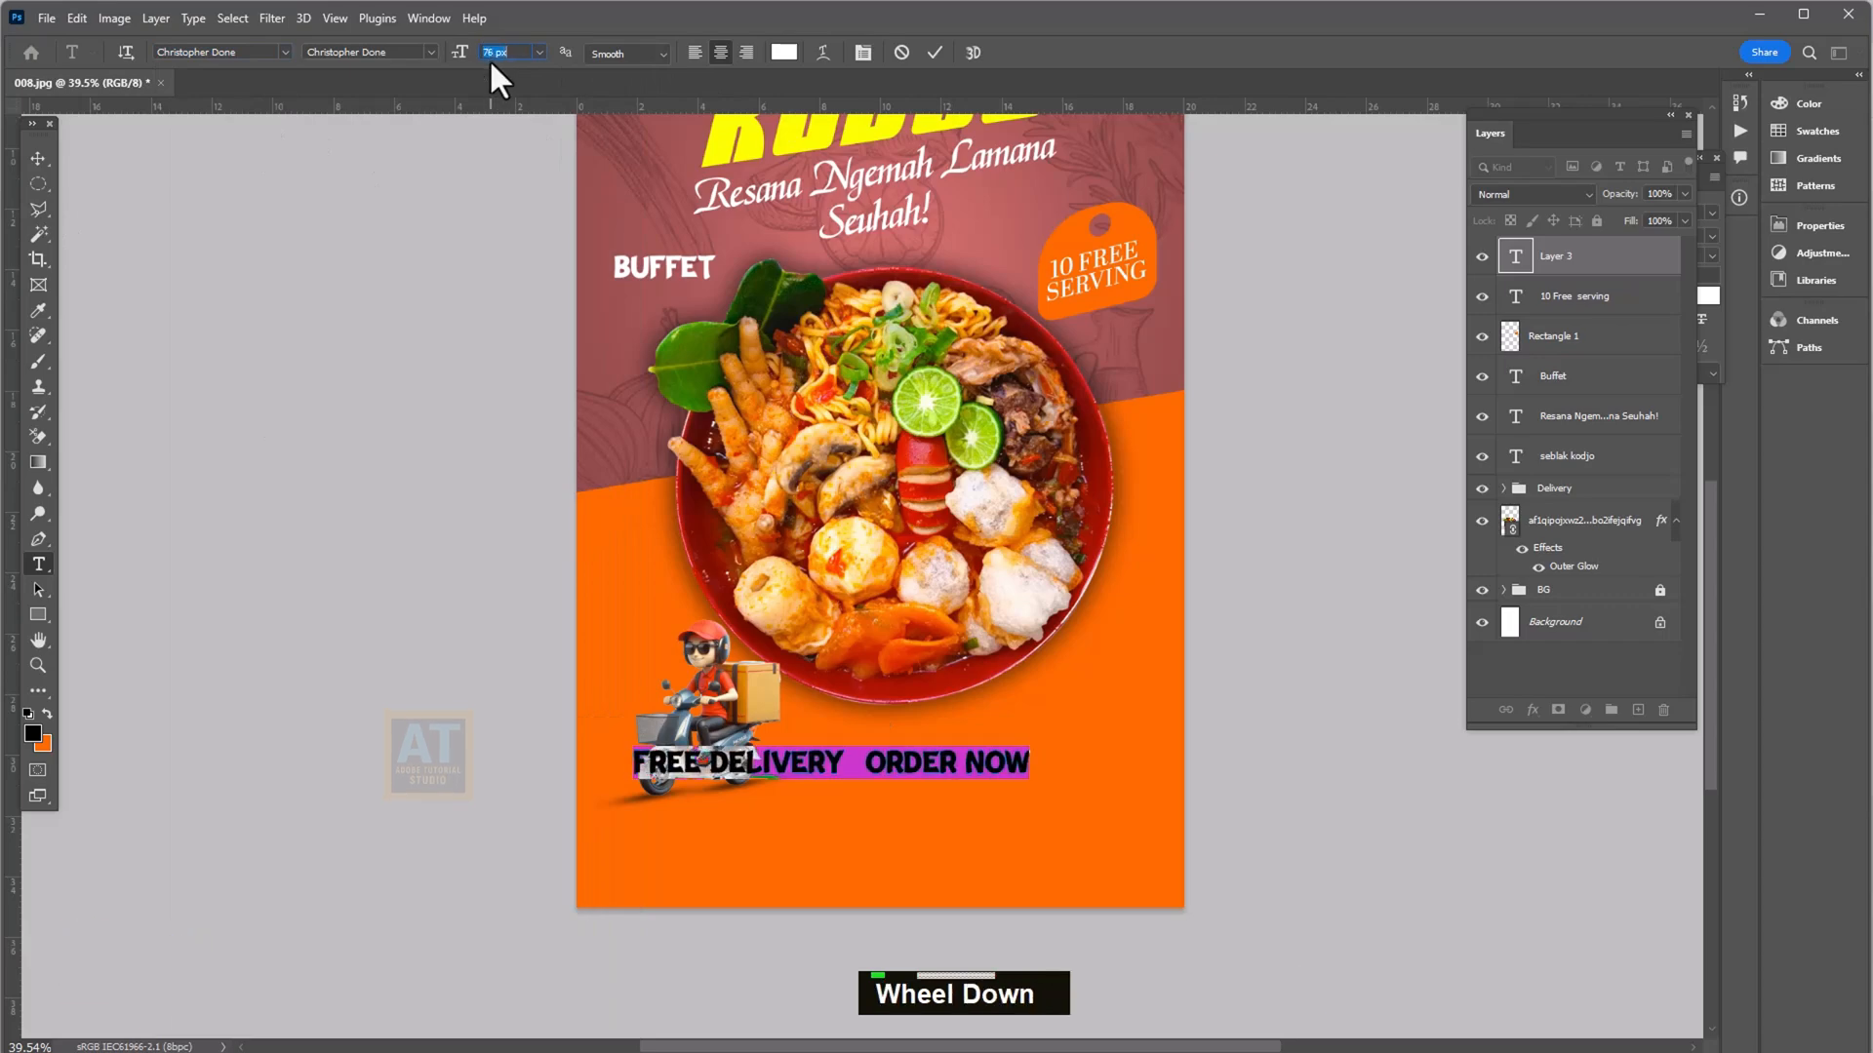
pyautogui.click(41, 162)
# - Move the delivery text clear of the scooter and delete the separator between DELIVERY and ORDER
pyautogui.scroll(4, 929, 788)
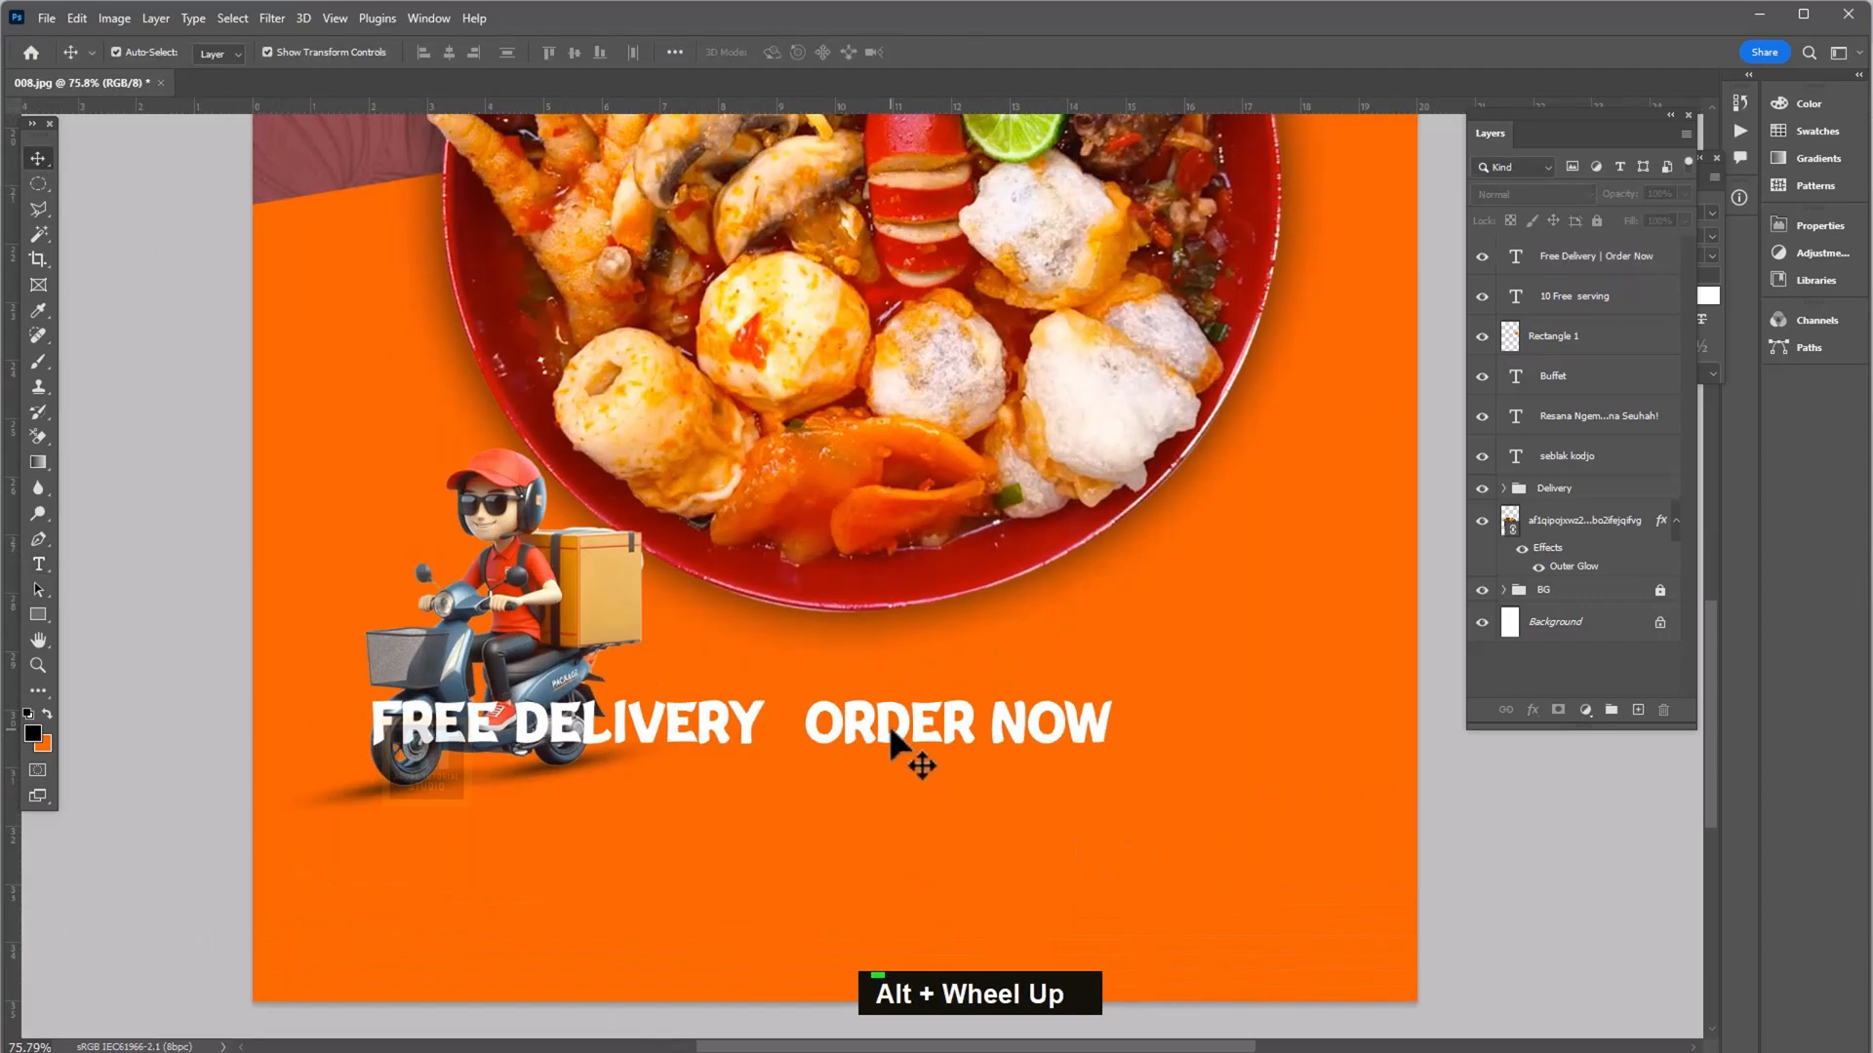
pyautogui.moveTo(887, 723); pyautogui.dragTo(1044, 722)
pyautogui.press('t')
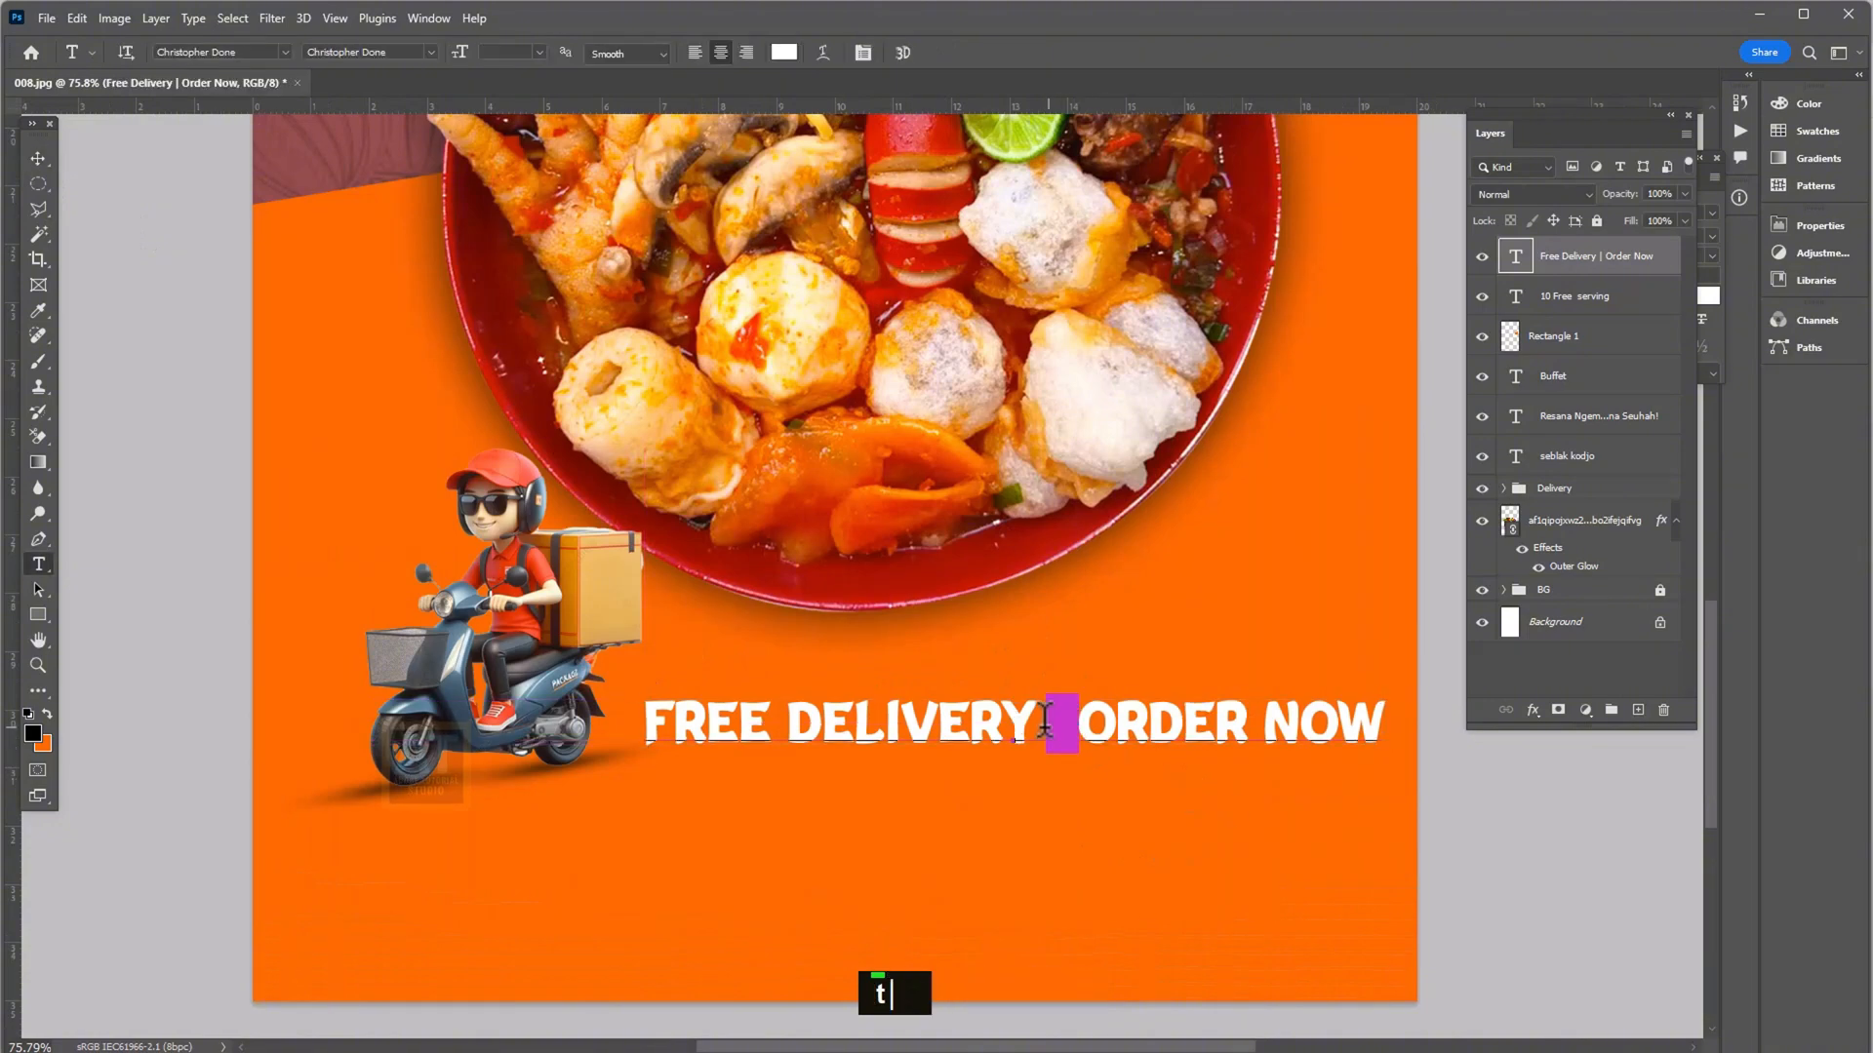
pyautogui.press('BackSpace')
# - Reduce the delivery text size to 62 px
pyautogui.hotkey('ctrl', 'a')
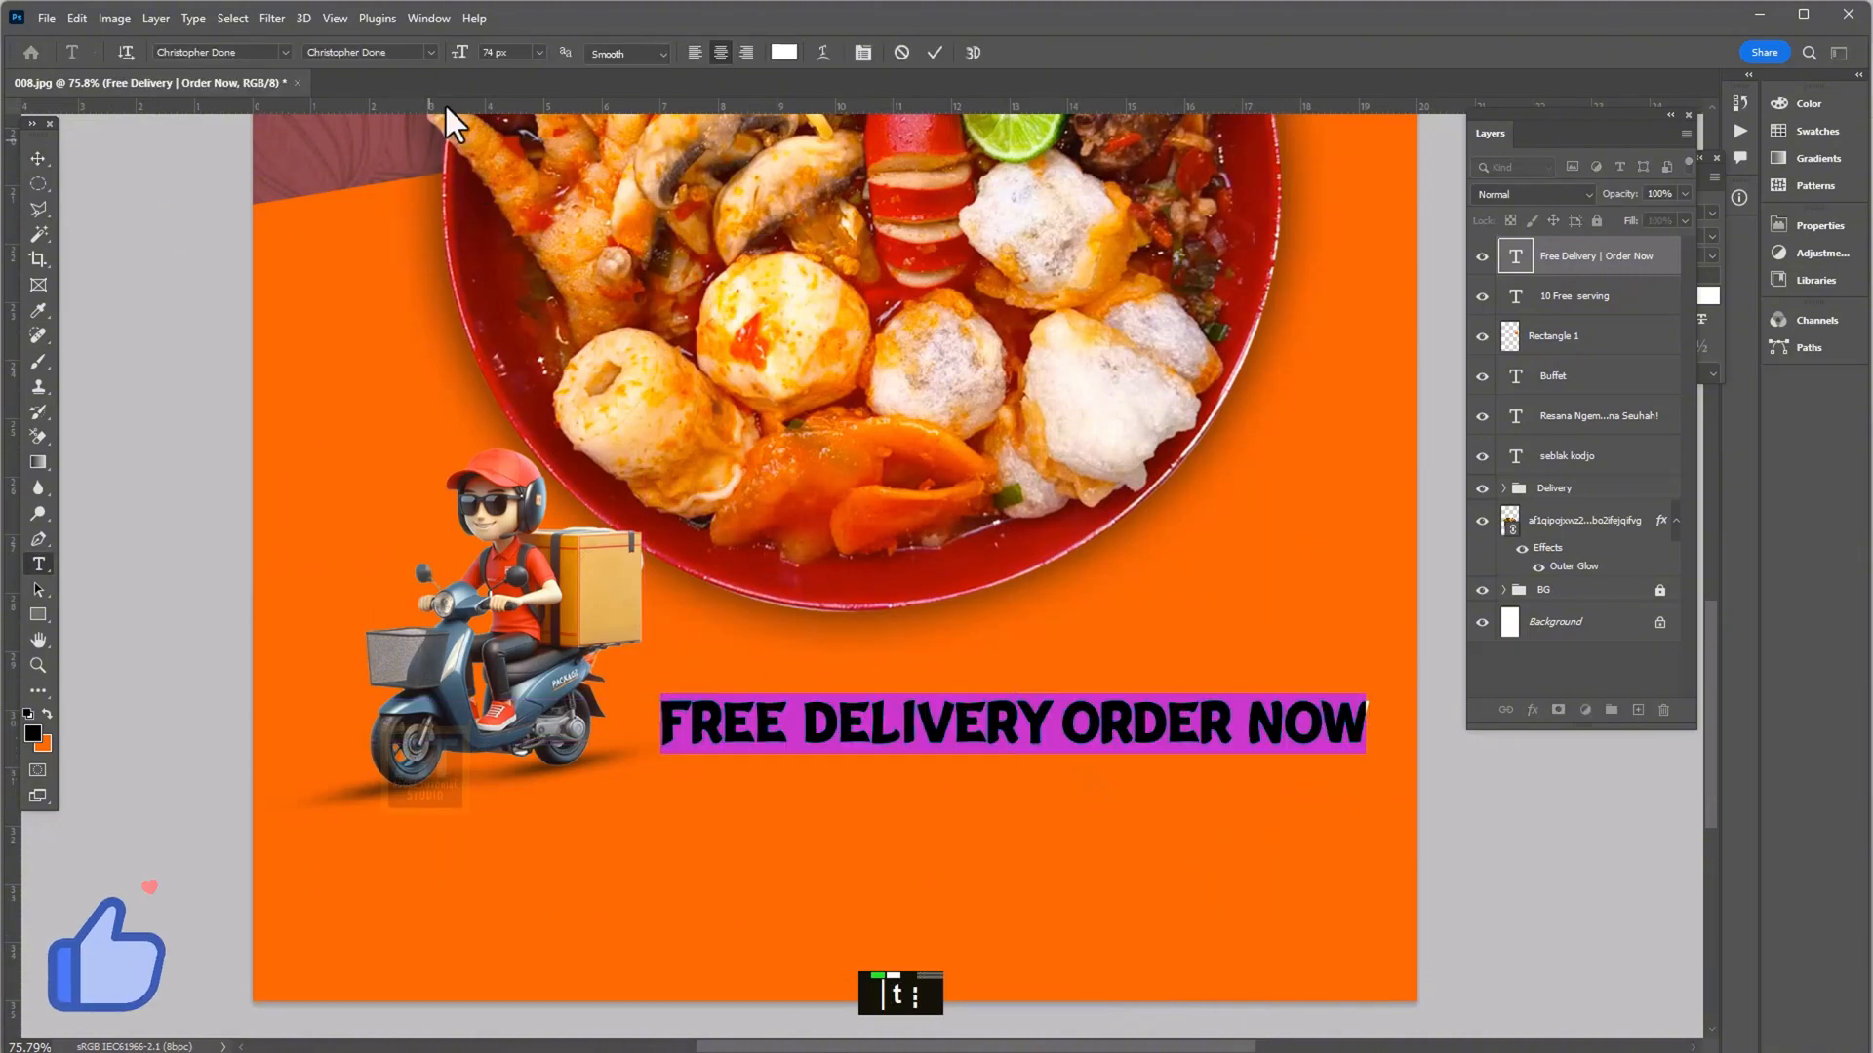
pyautogui.scroll(-4, 489, 58)
pyautogui.scroll(-8, 488, 59)
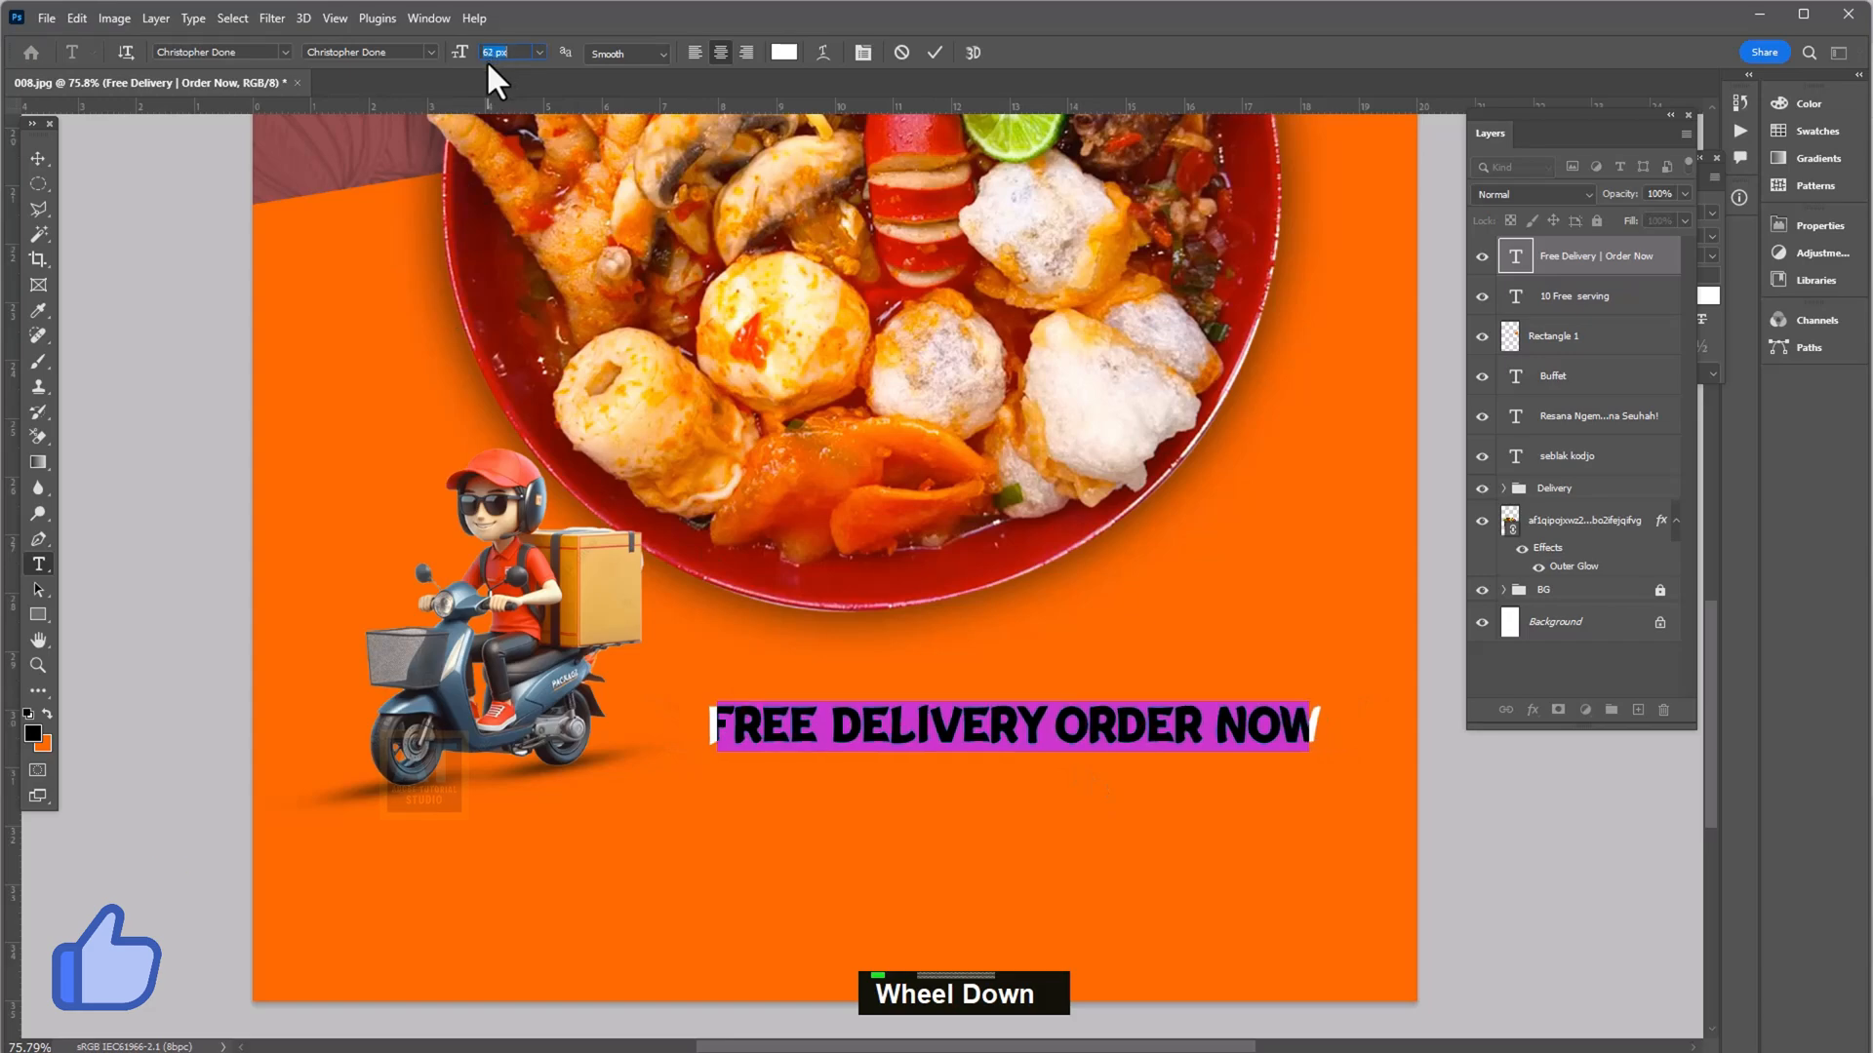
pyautogui.click(43, 151)
# - Draw a bar about 10.78 by 1.3 cm behind the delivery text, in dark red sampled from the bowl, with about 0.32 cm corner radii
pyautogui.click(39, 616)
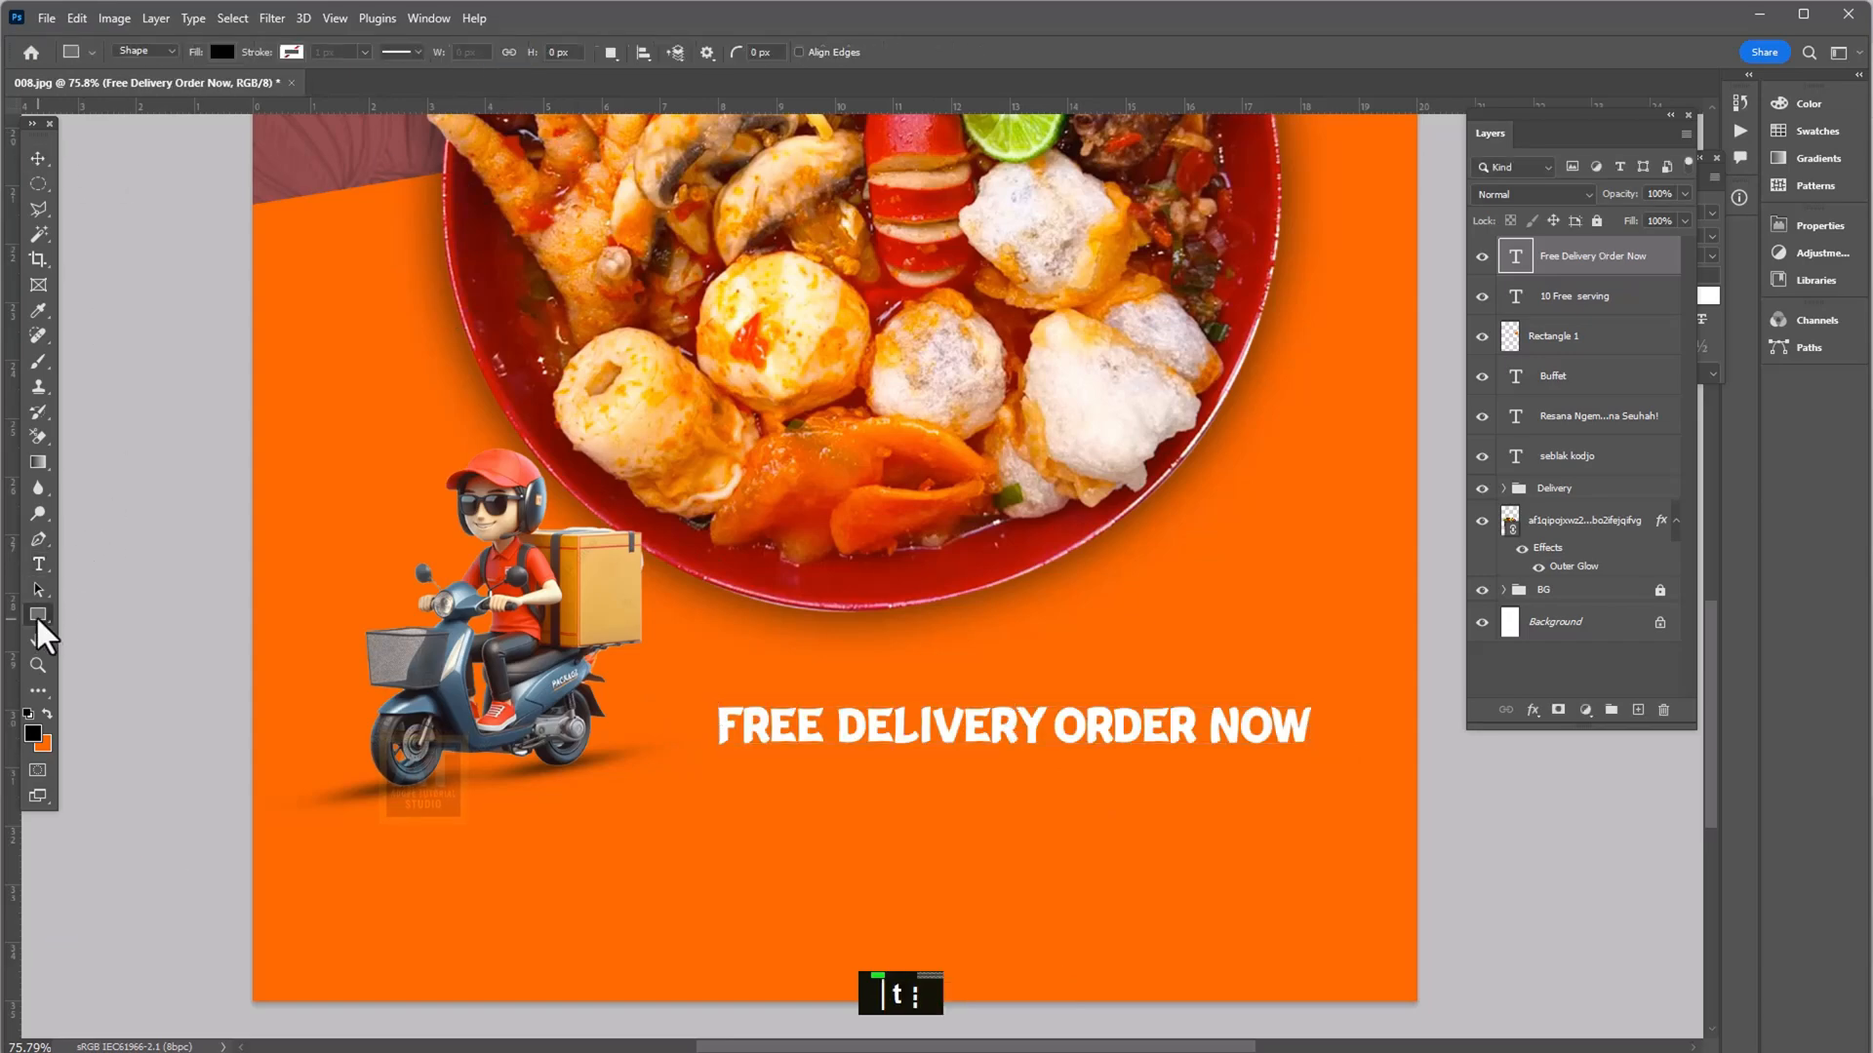
pyautogui.click(223, 52)
pyautogui.click(343, 88)
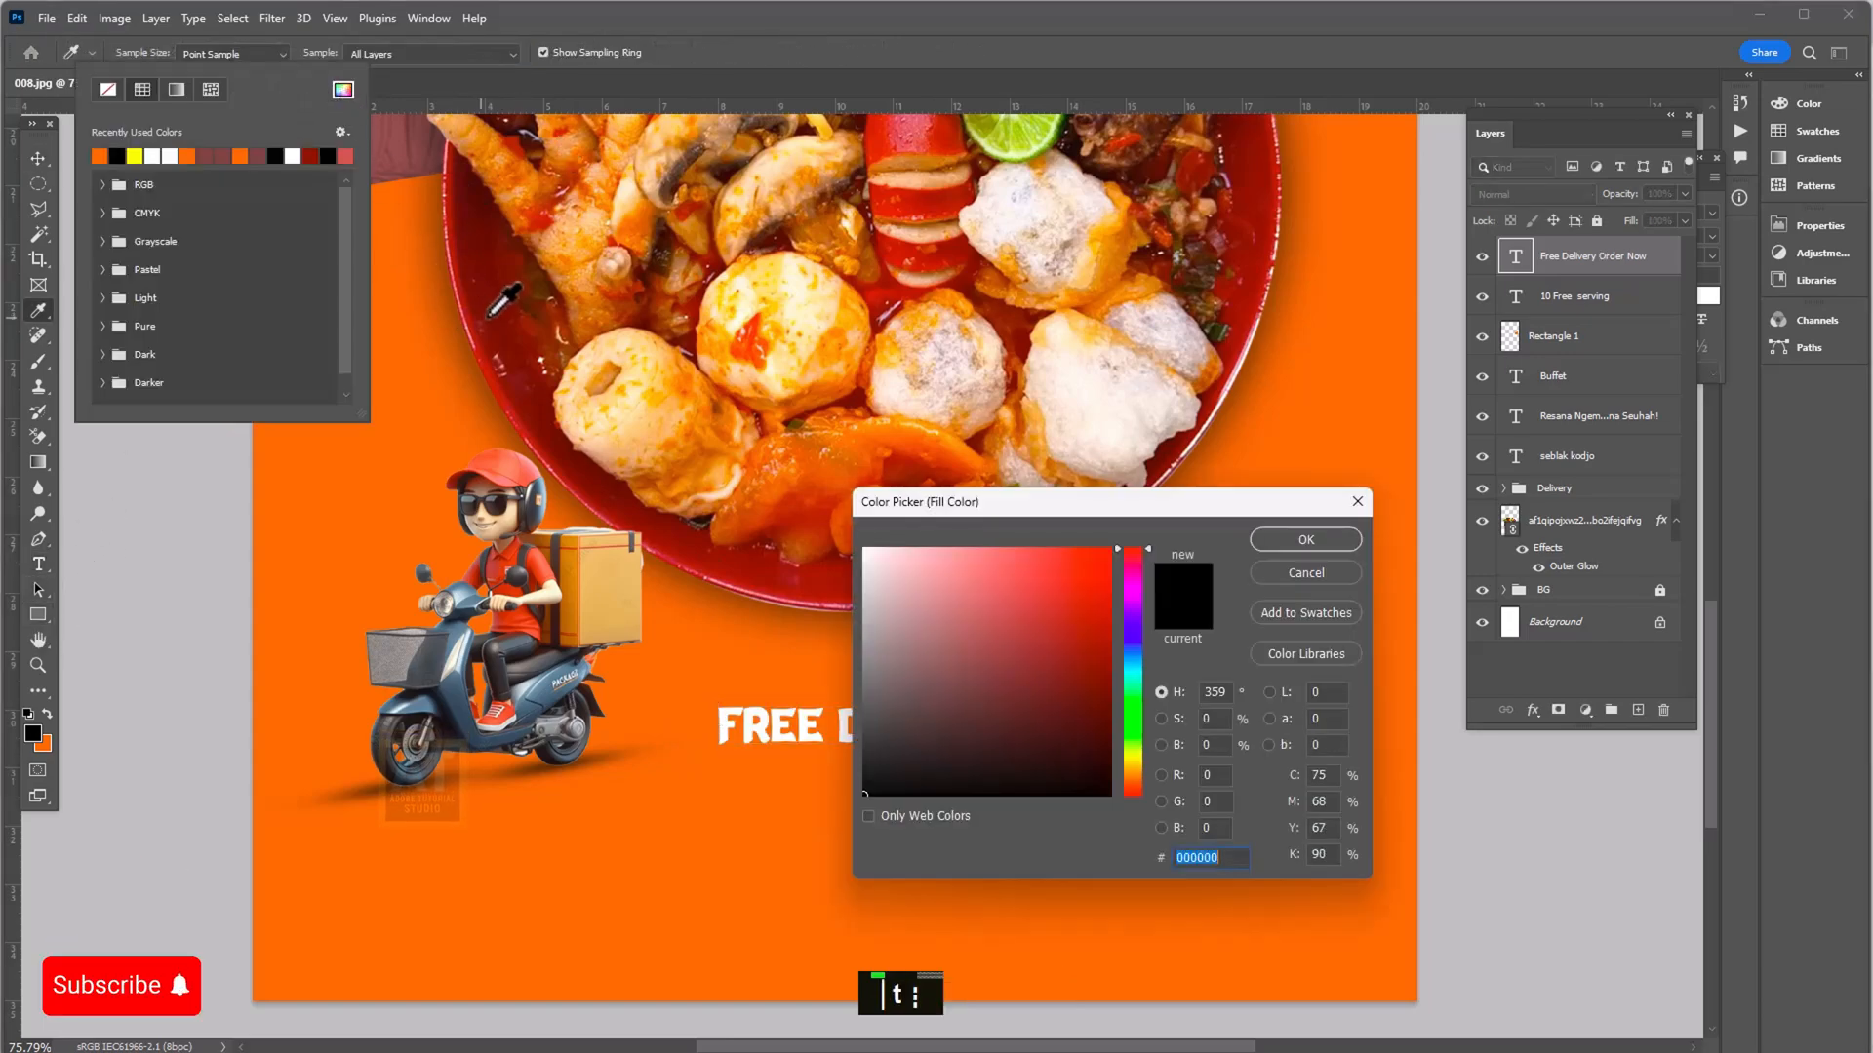
pyautogui.click(487, 318)
pyautogui.click(1285, 542)
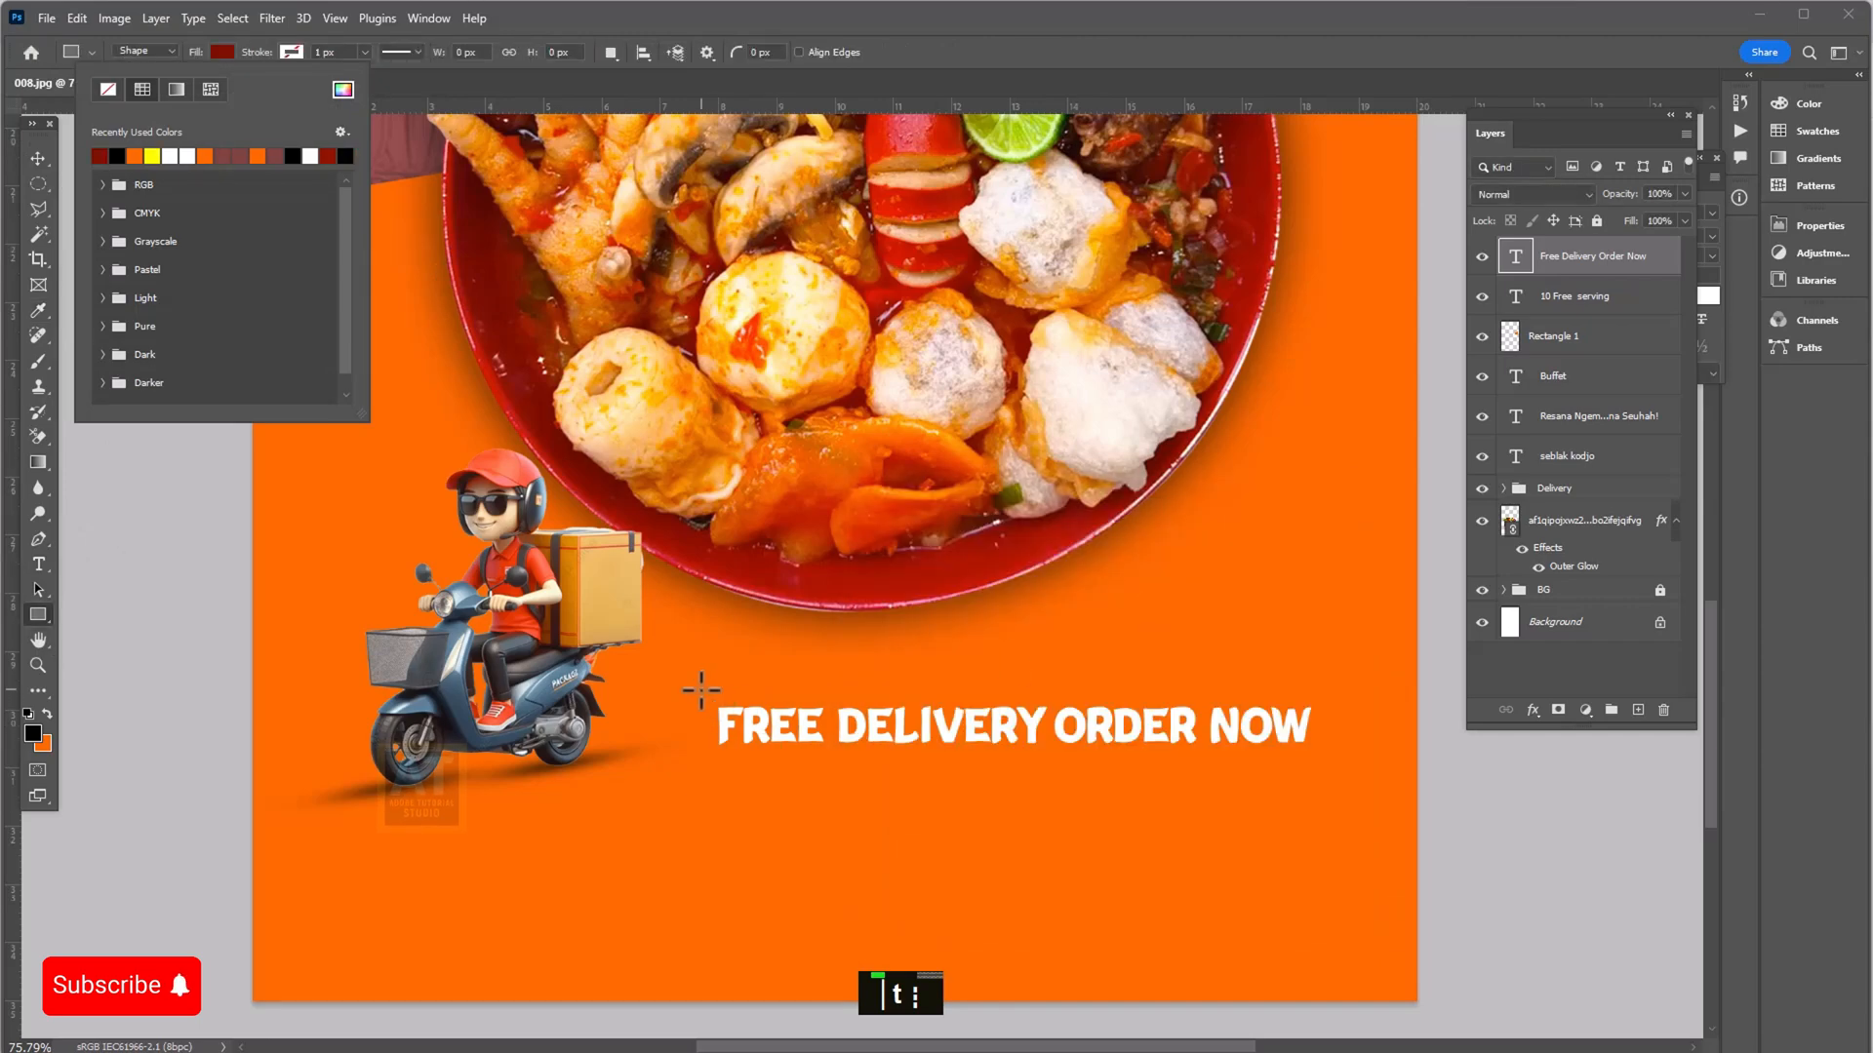
pyautogui.moveTo(701, 691); pyautogui.dragTo(1327, 763)
pyautogui.moveTo(720, 711)
pyautogui.mouseDown()
pyautogui.moveTo(731, 731)
pyautogui.moveTo(723, 719)
pyautogui.mouseUp()
pyautogui.click(35, 158)
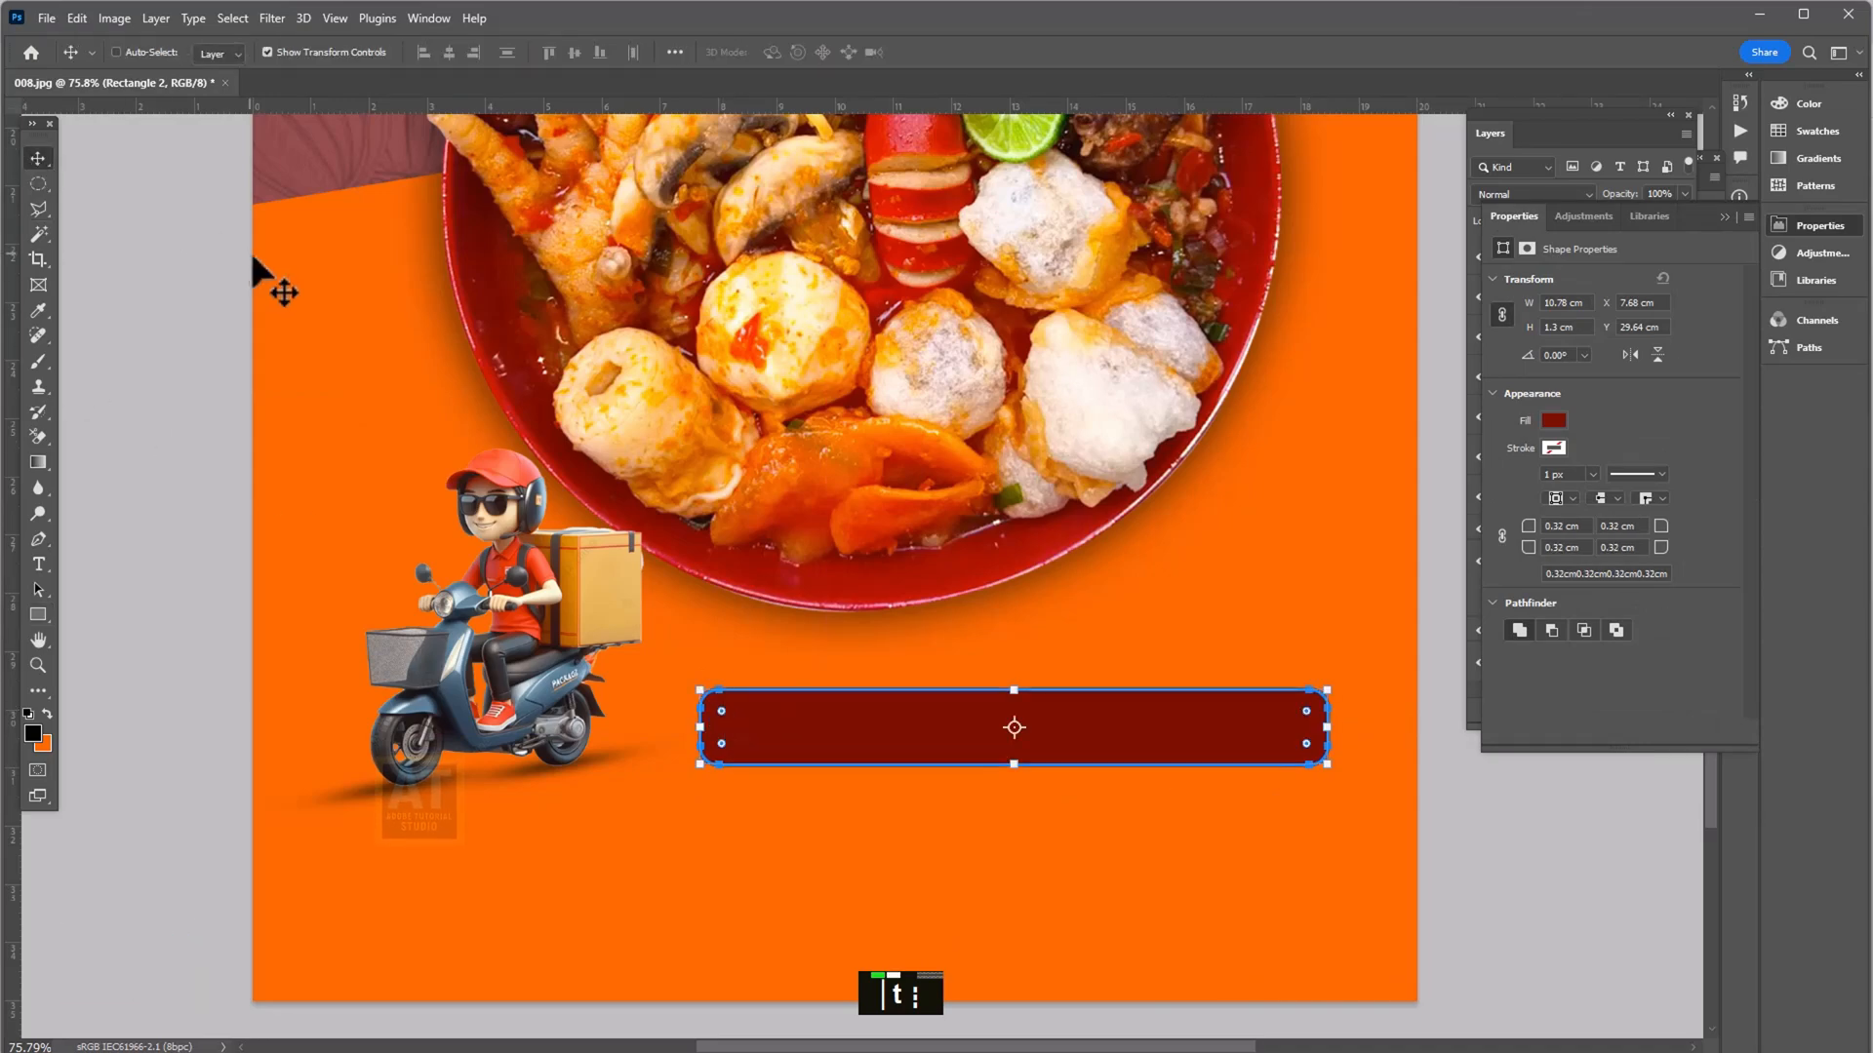
pyautogui.hotkey('ctrl', '[')
# - Scale the delivery text and its red bar together to 77.80% and move them close to the scooter
pyautogui.keyDown('shift'); pyautogui.click(1275, 775); pyautogui.keyUp('shift')
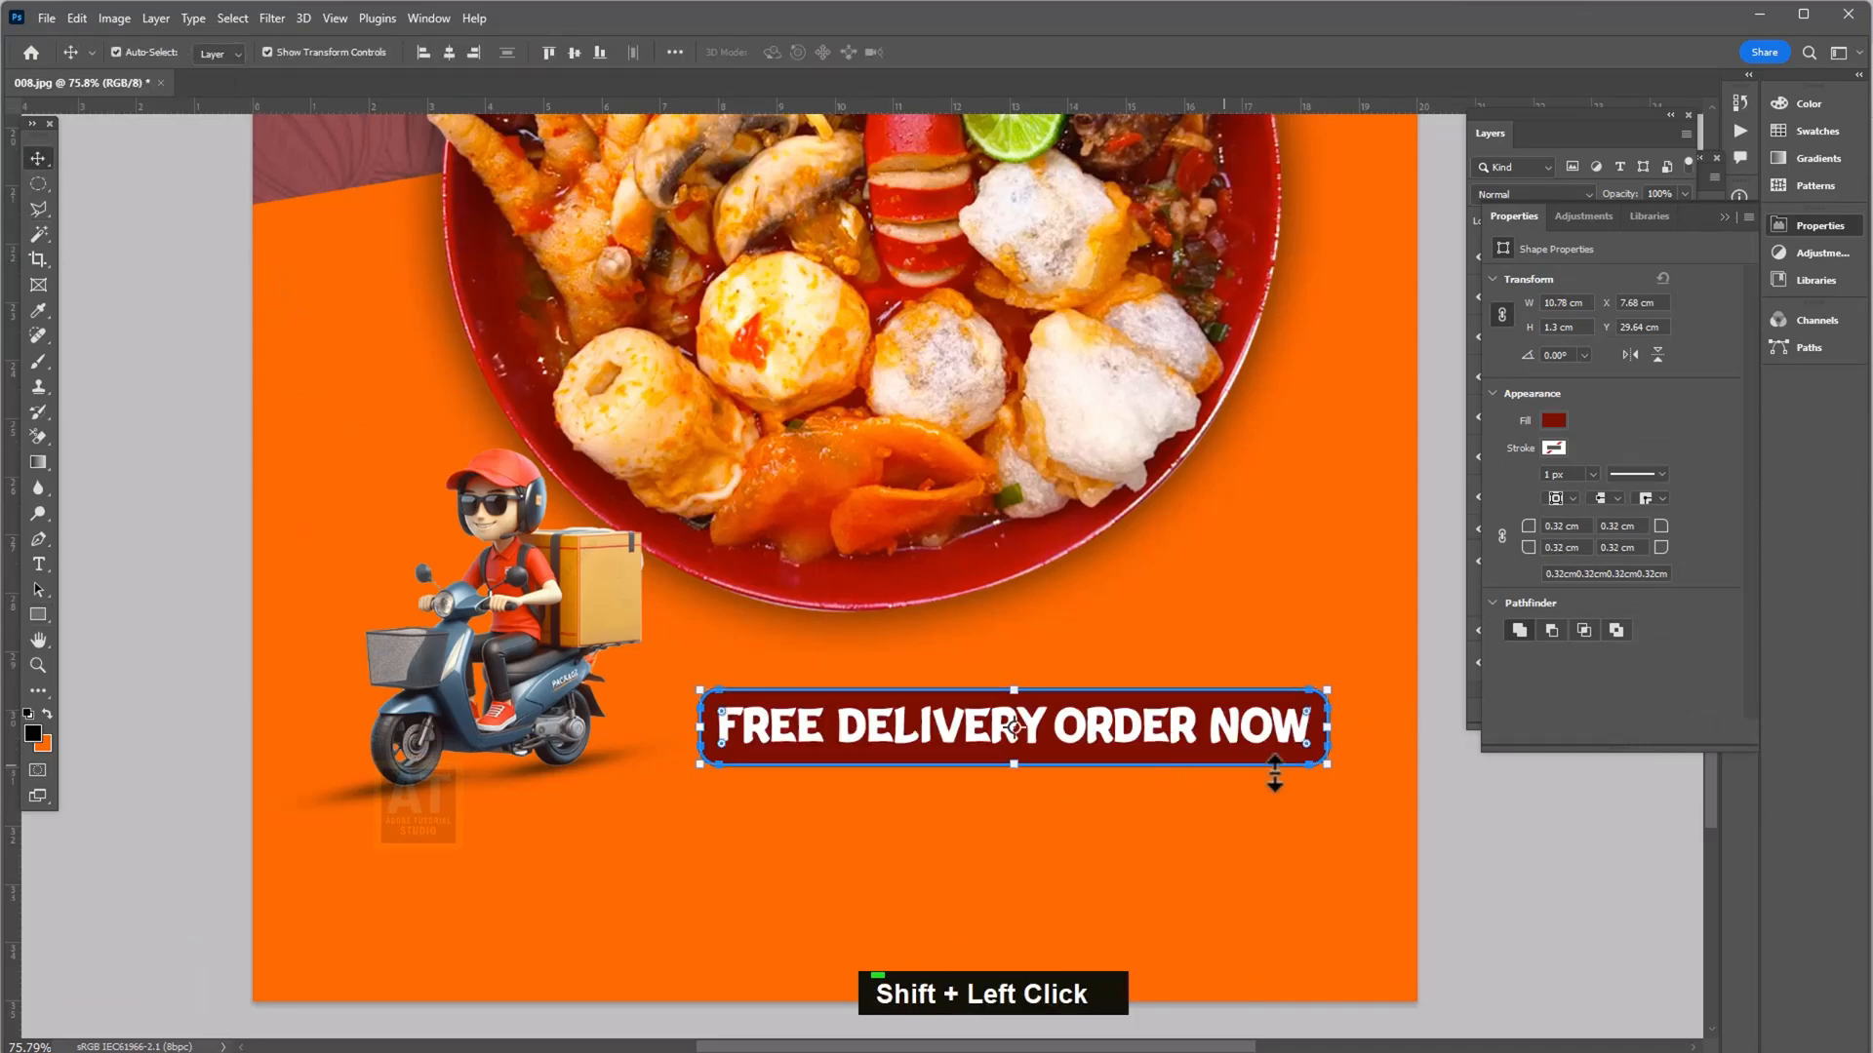
pyautogui.moveTo(1343, 775); pyautogui.dragTo(1207, 756)
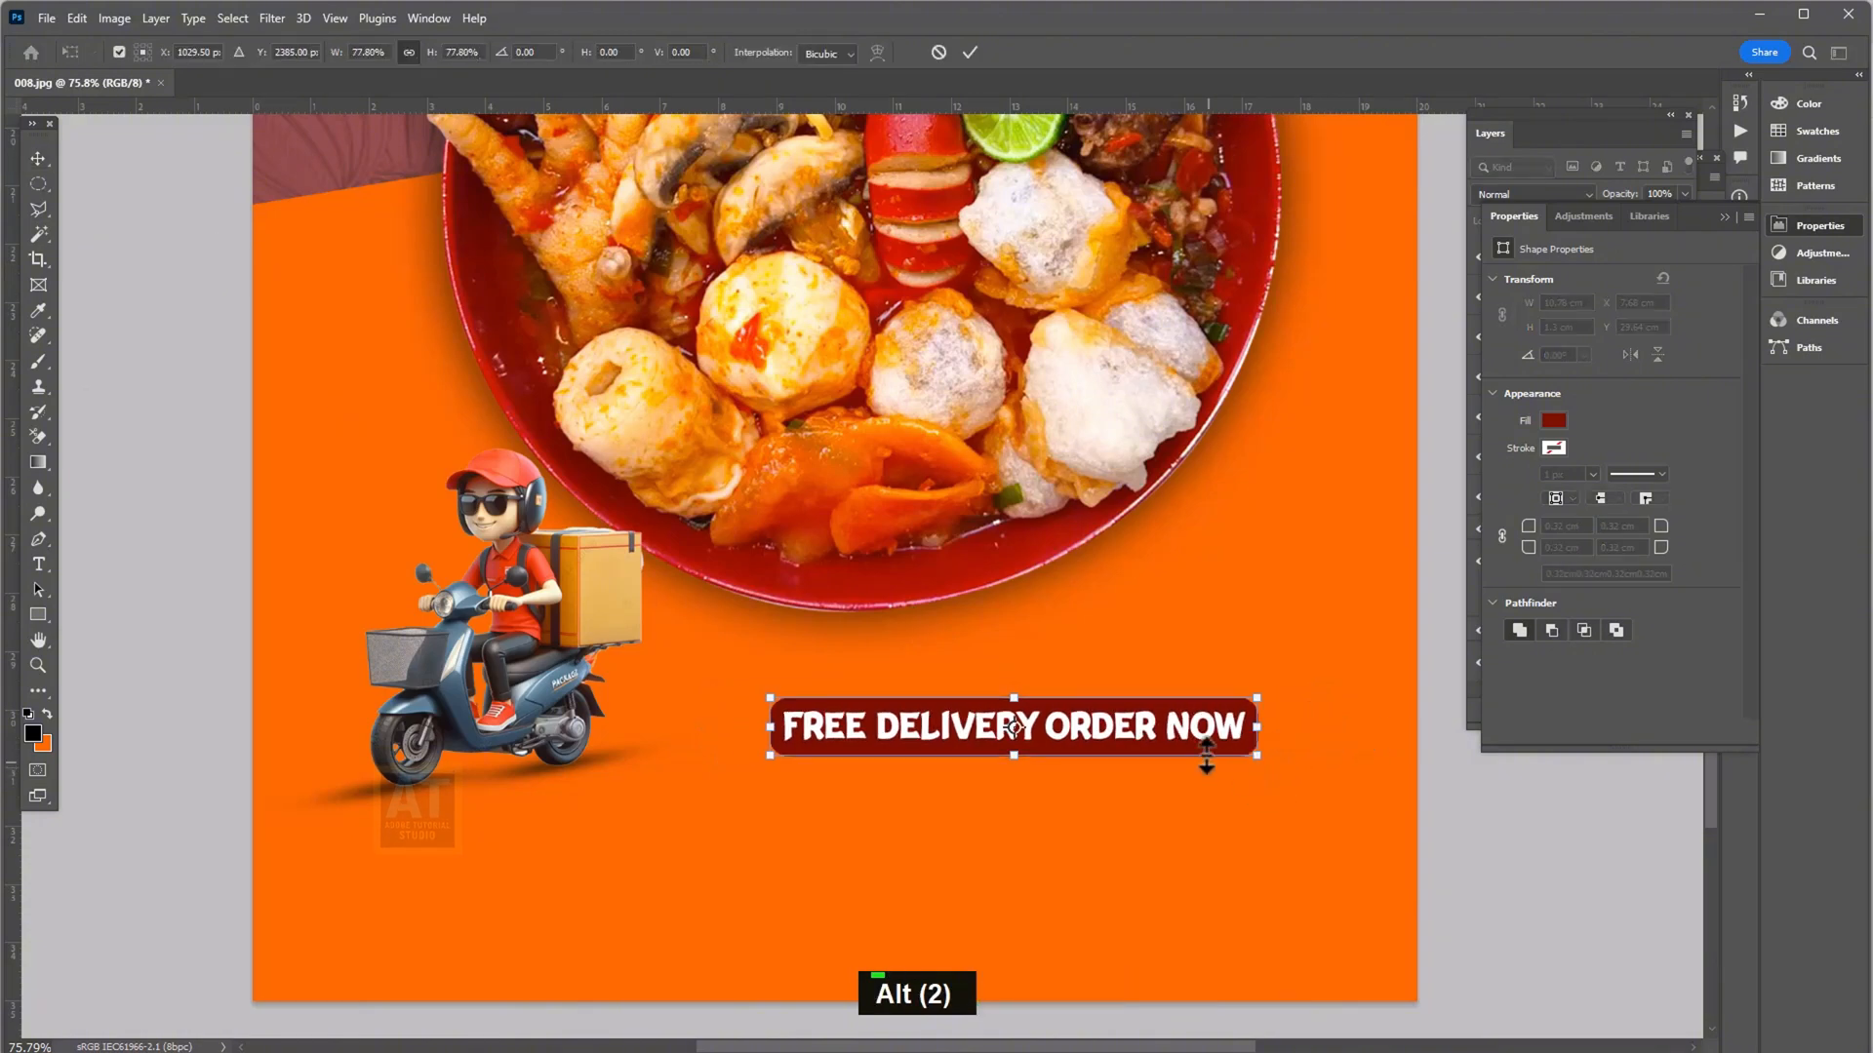
pyautogui.moveTo(1089, 732); pyautogui.dragTo(1082, 733)
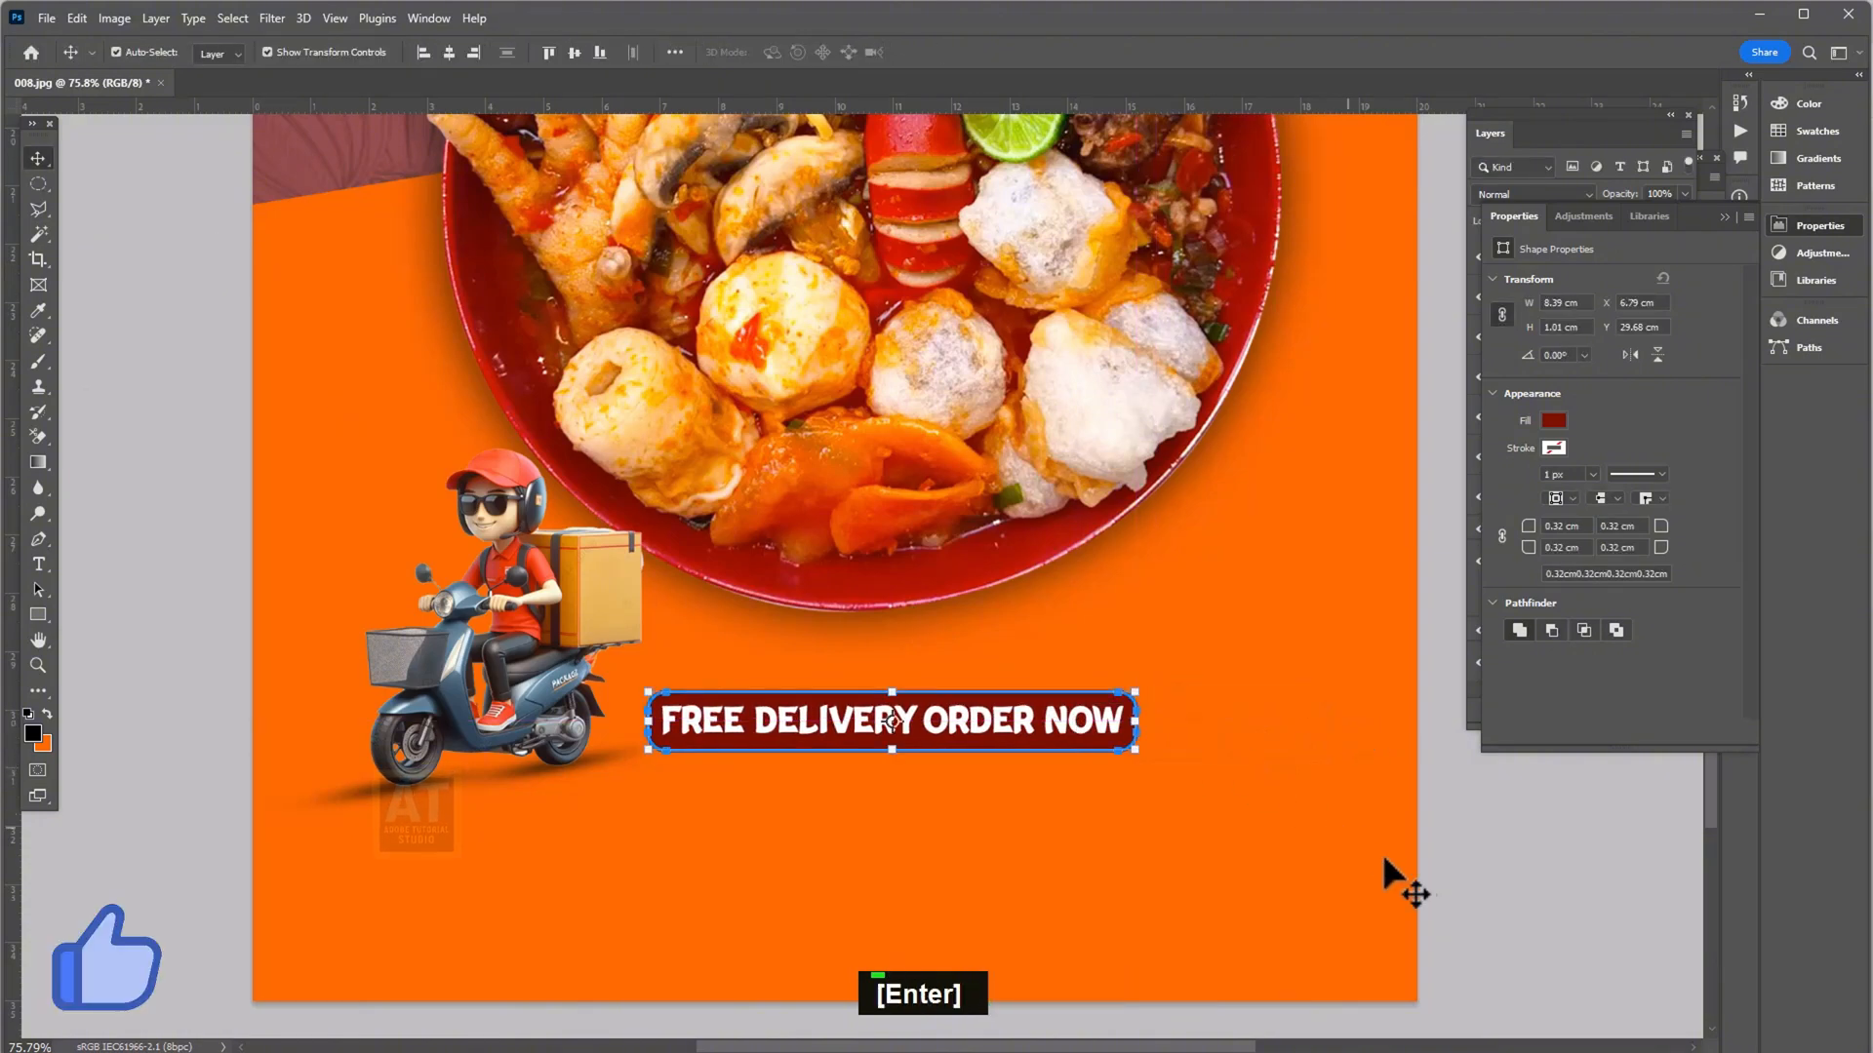
# - Insert a hyphen between DELIVERY and ORDER and reduce the delivery text size to 44 px
pyautogui.press('t')
pyautogui.click(913, 722)
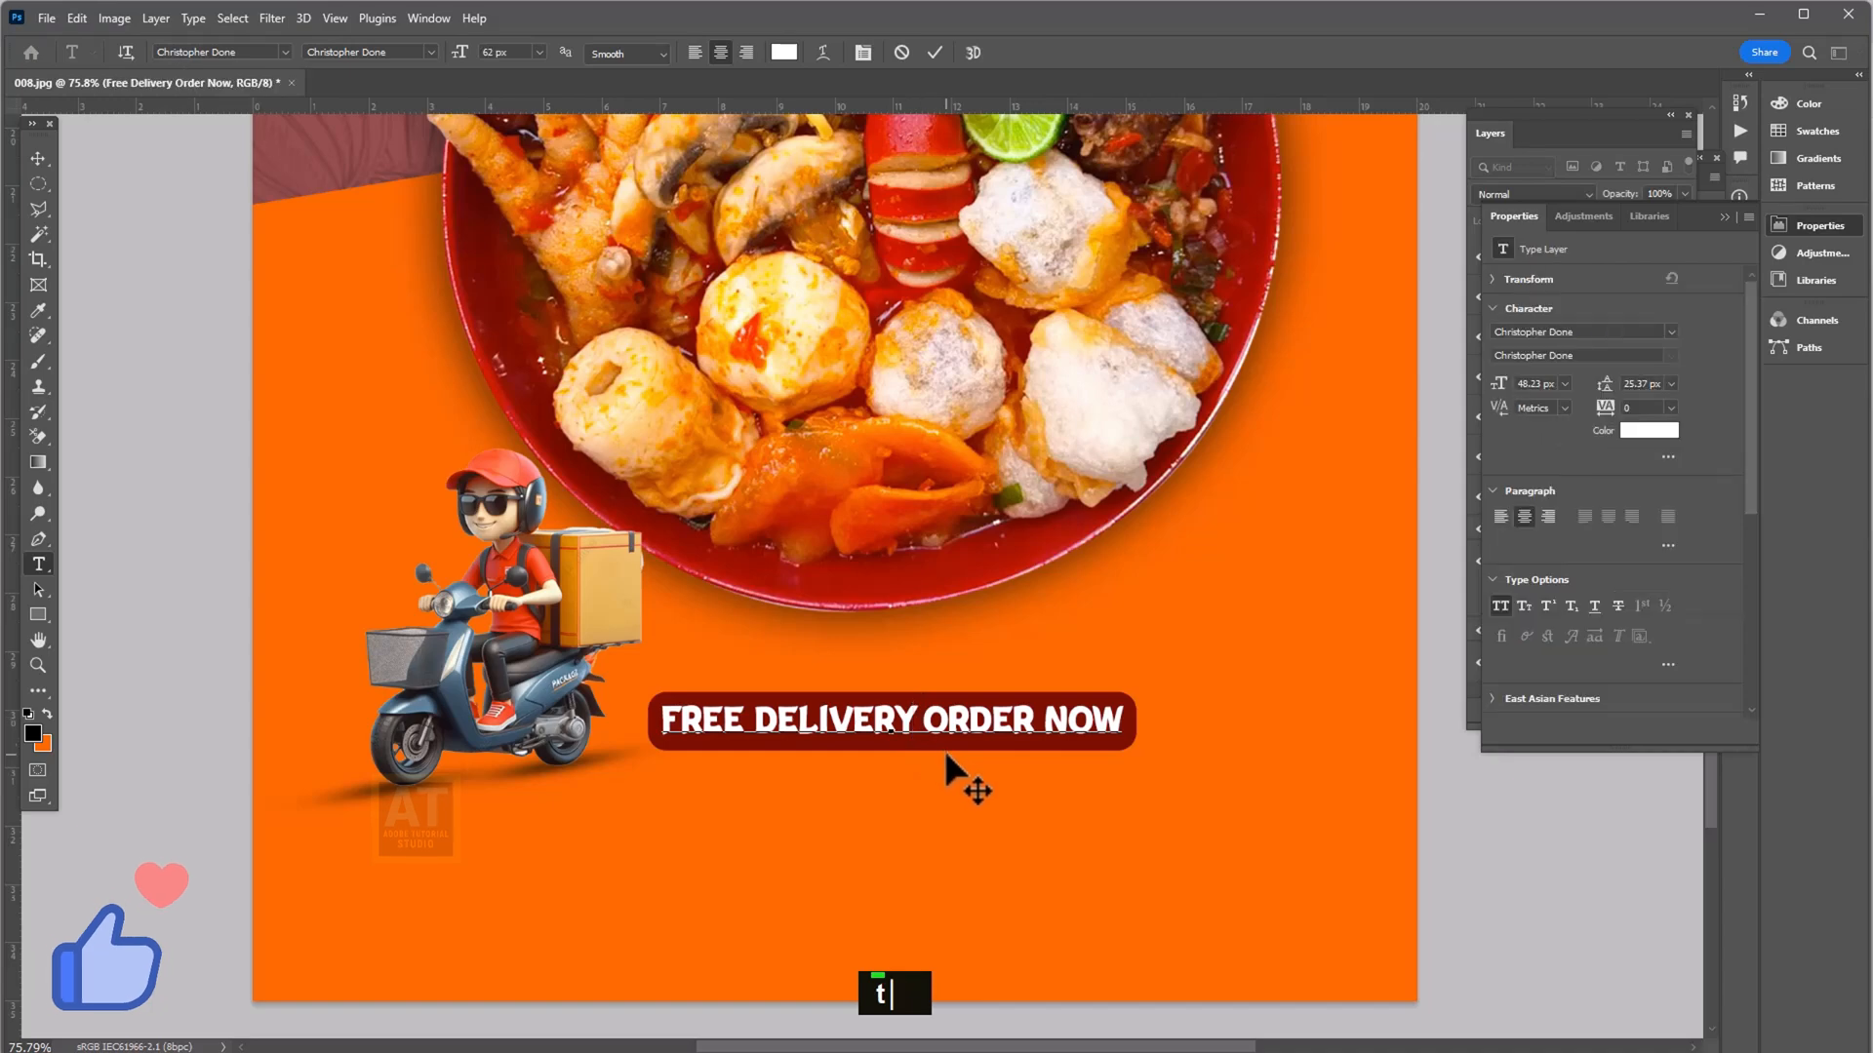
pyautogui.write('-')
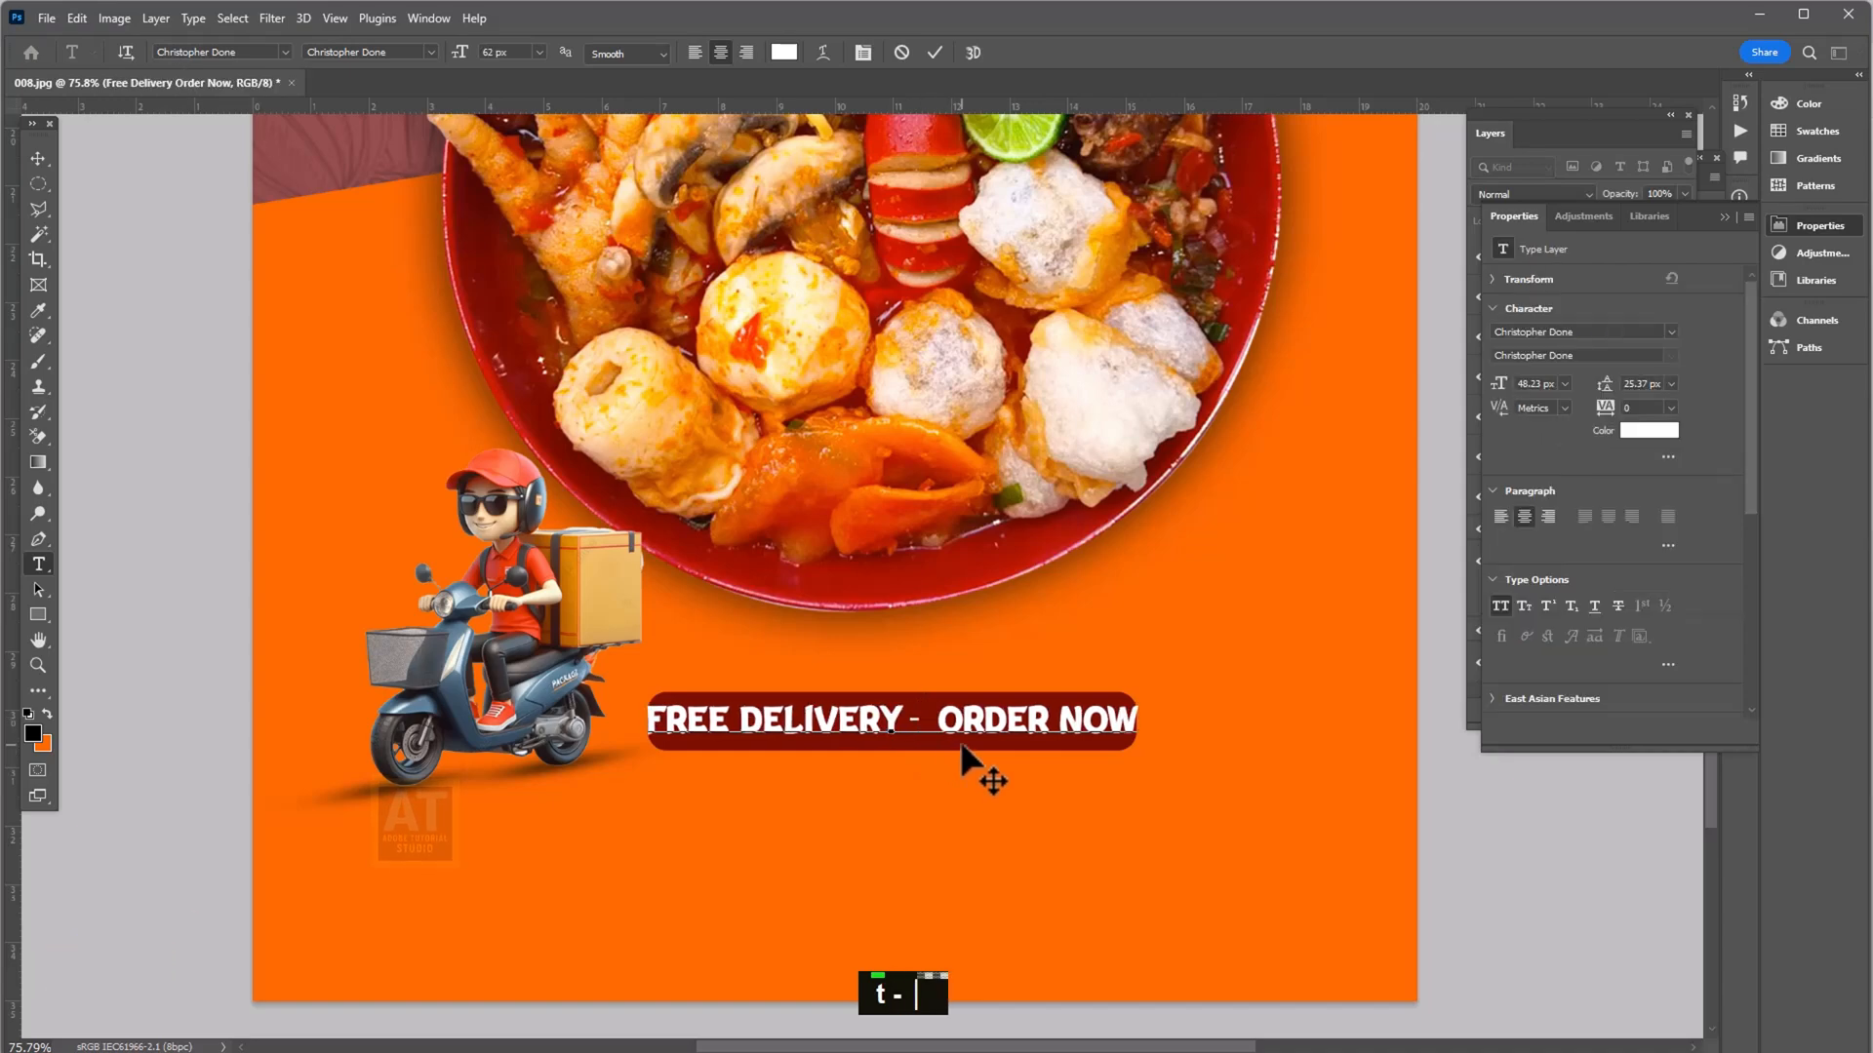
pyautogui.hotkey('ctrl', 'a')
pyautogui.scroll(-5, 505, 53)
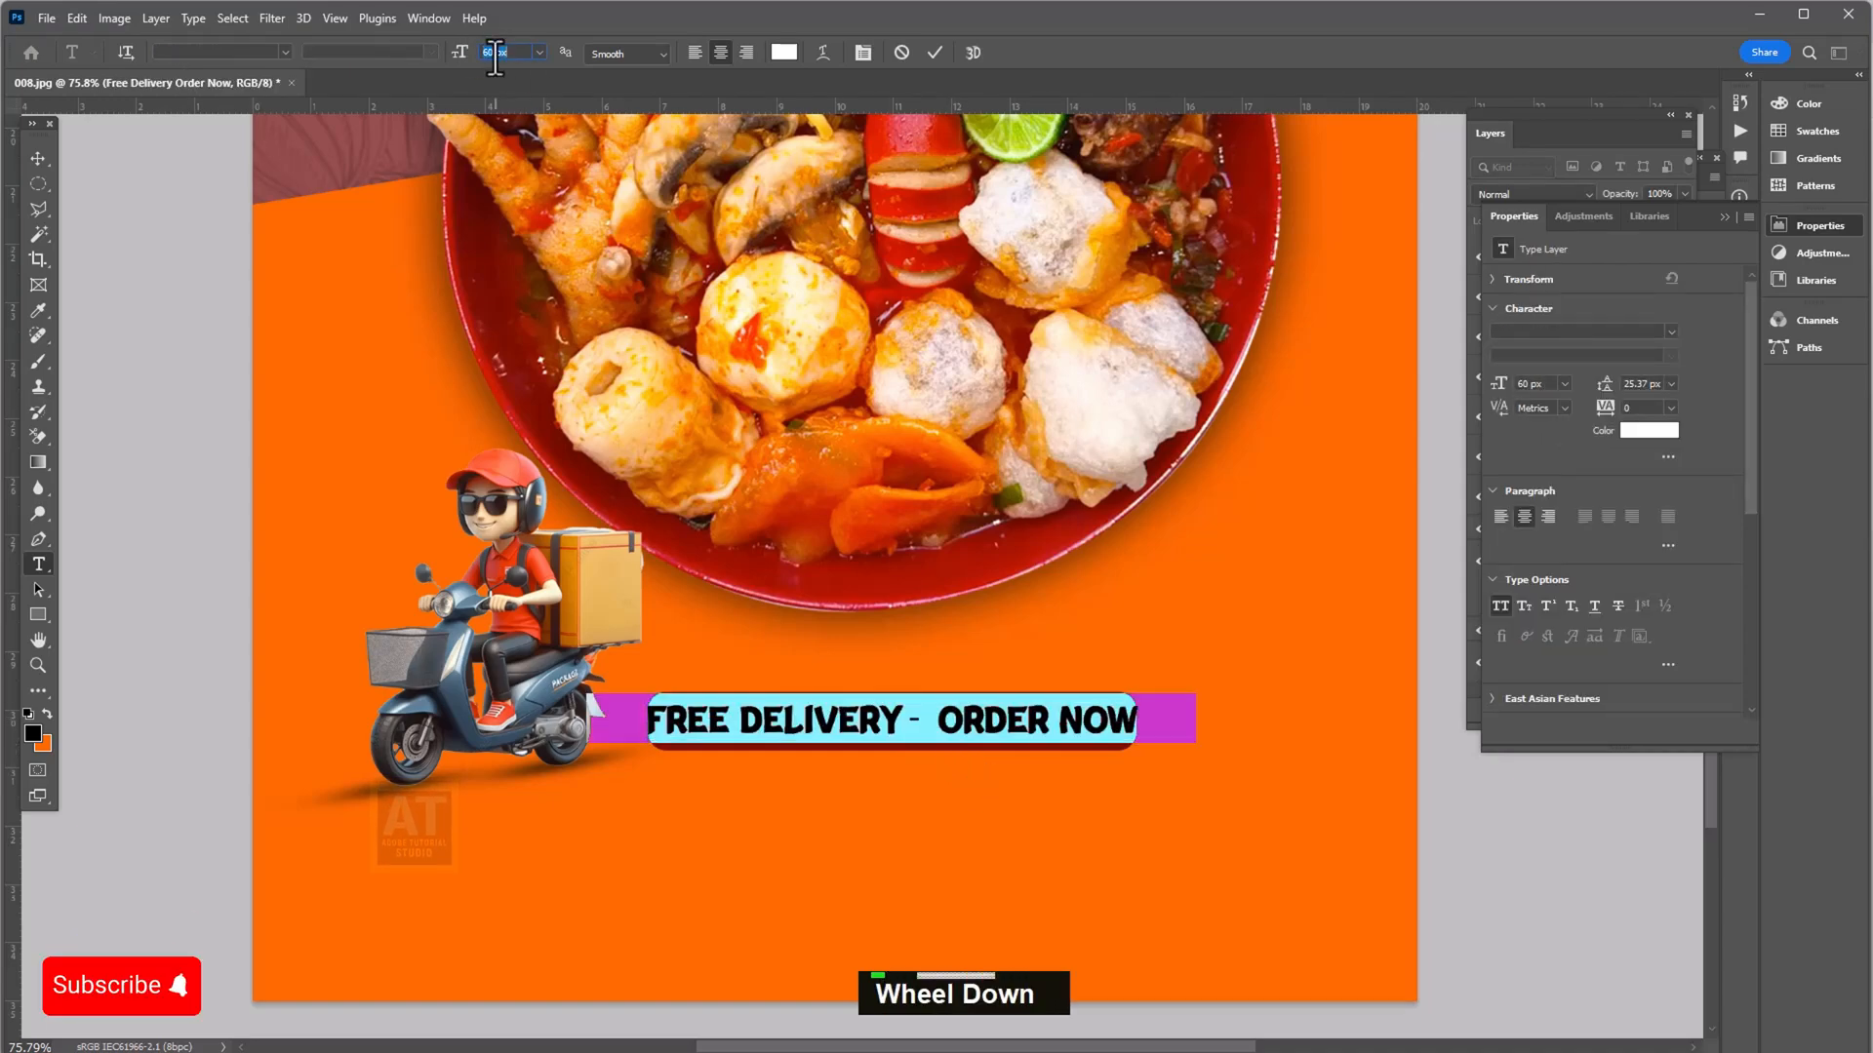
pyautogui.scroll(-6, 519, 53)
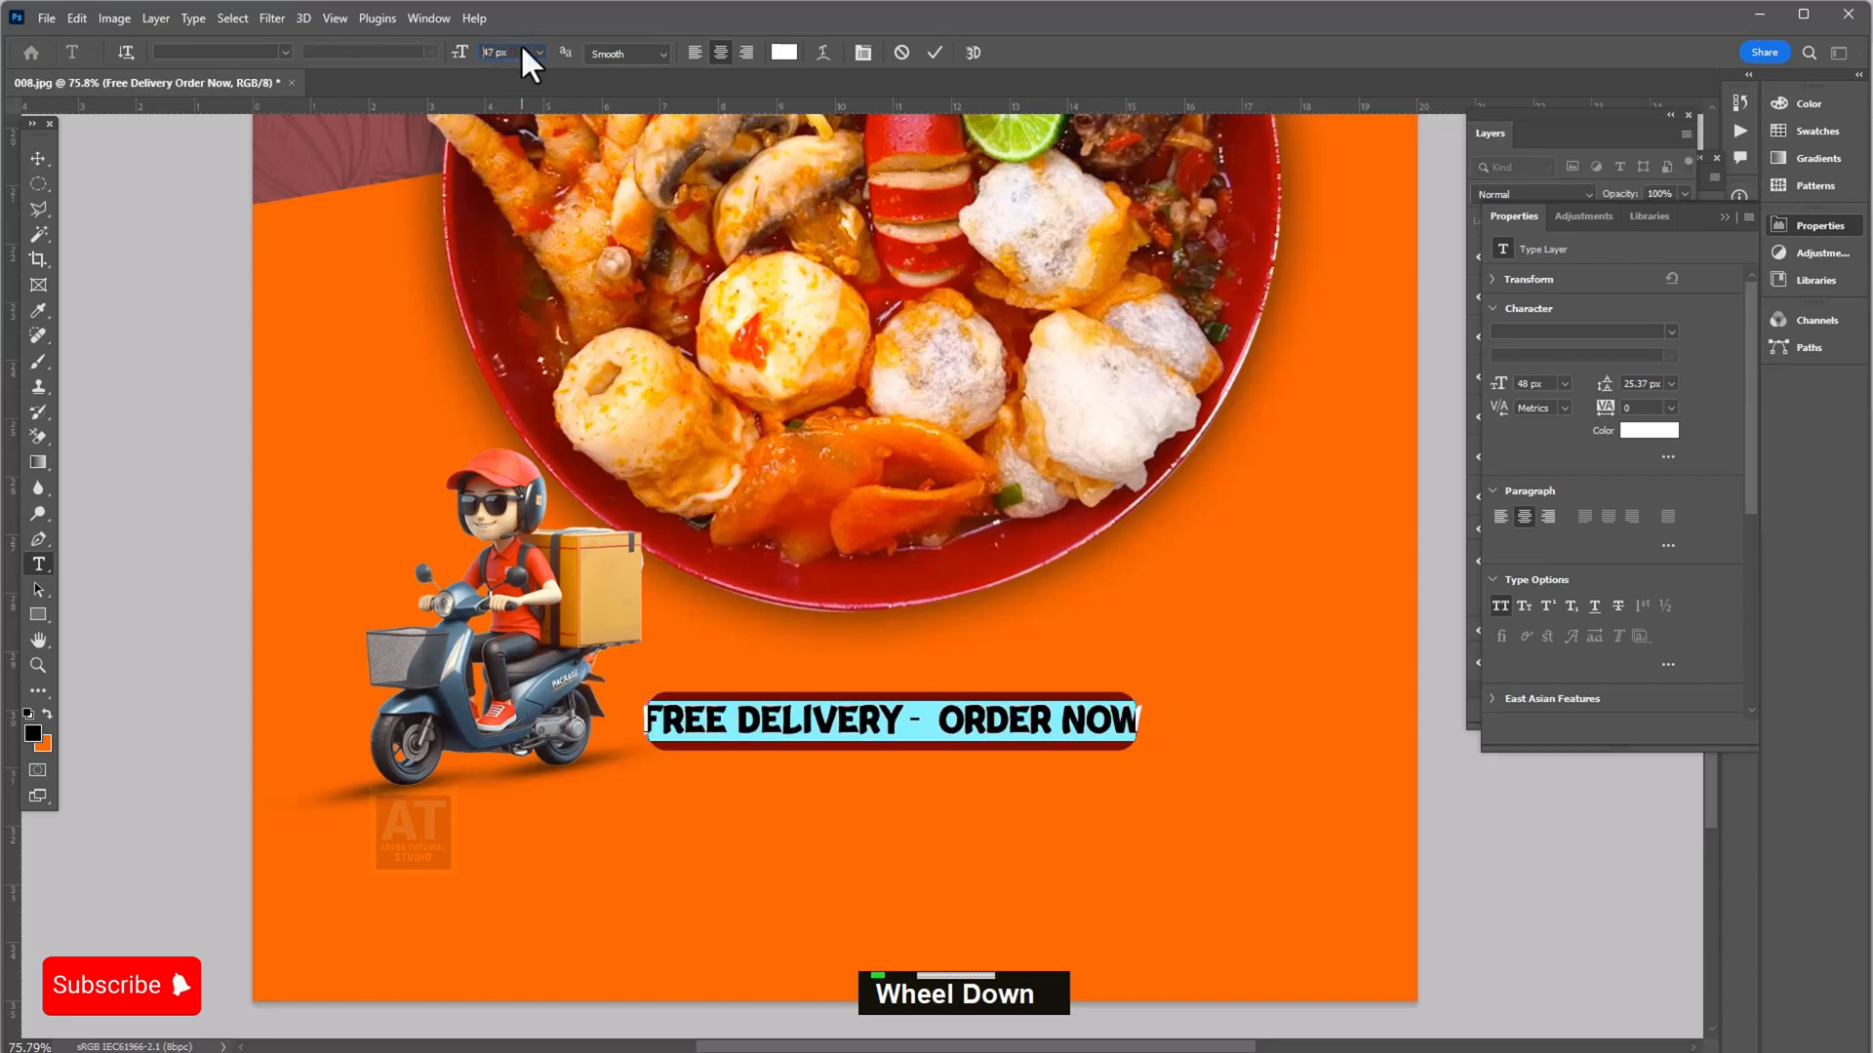
pyautogui.click(39, 156)
# - Add a new layer beneath the red delivery bar and dab one soft black brush spot of size 250 under the text
pyautogui.scroll(-3, 1127, 761)
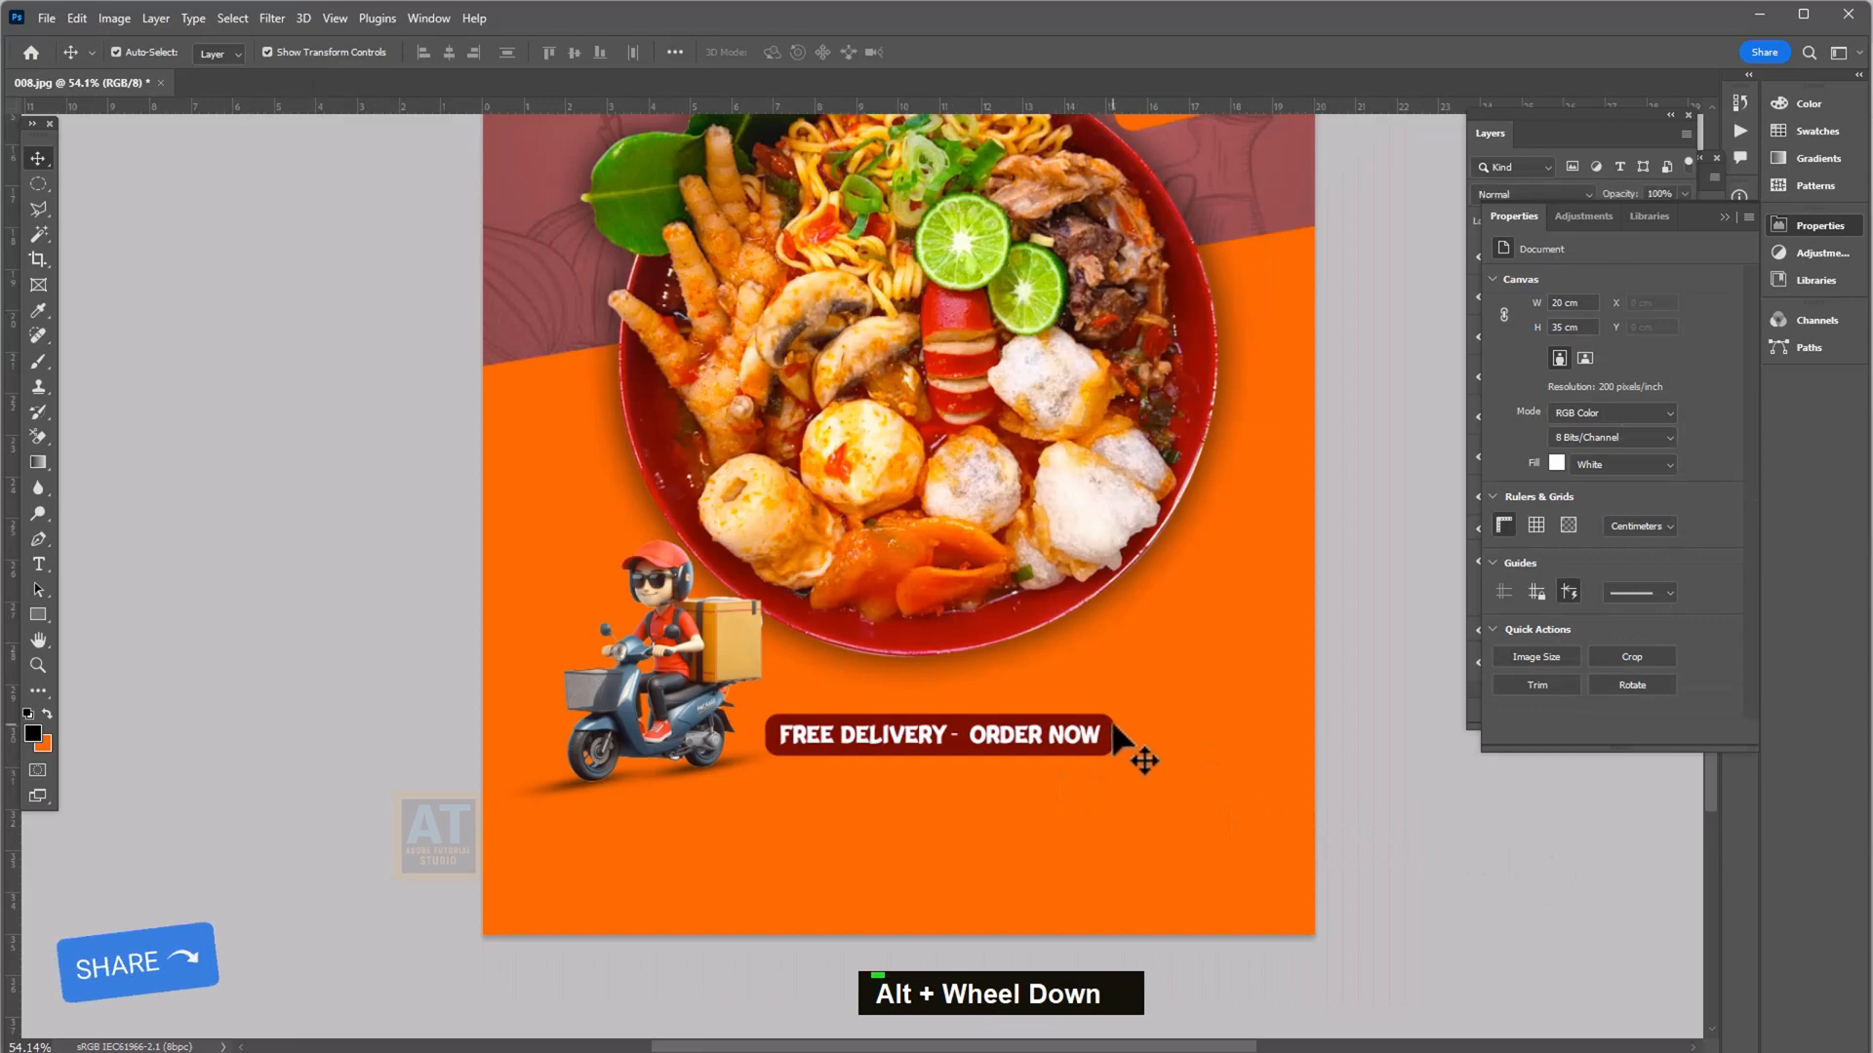
pyautogui.click(1120, 739)
pyautogui.click(1721, 217)
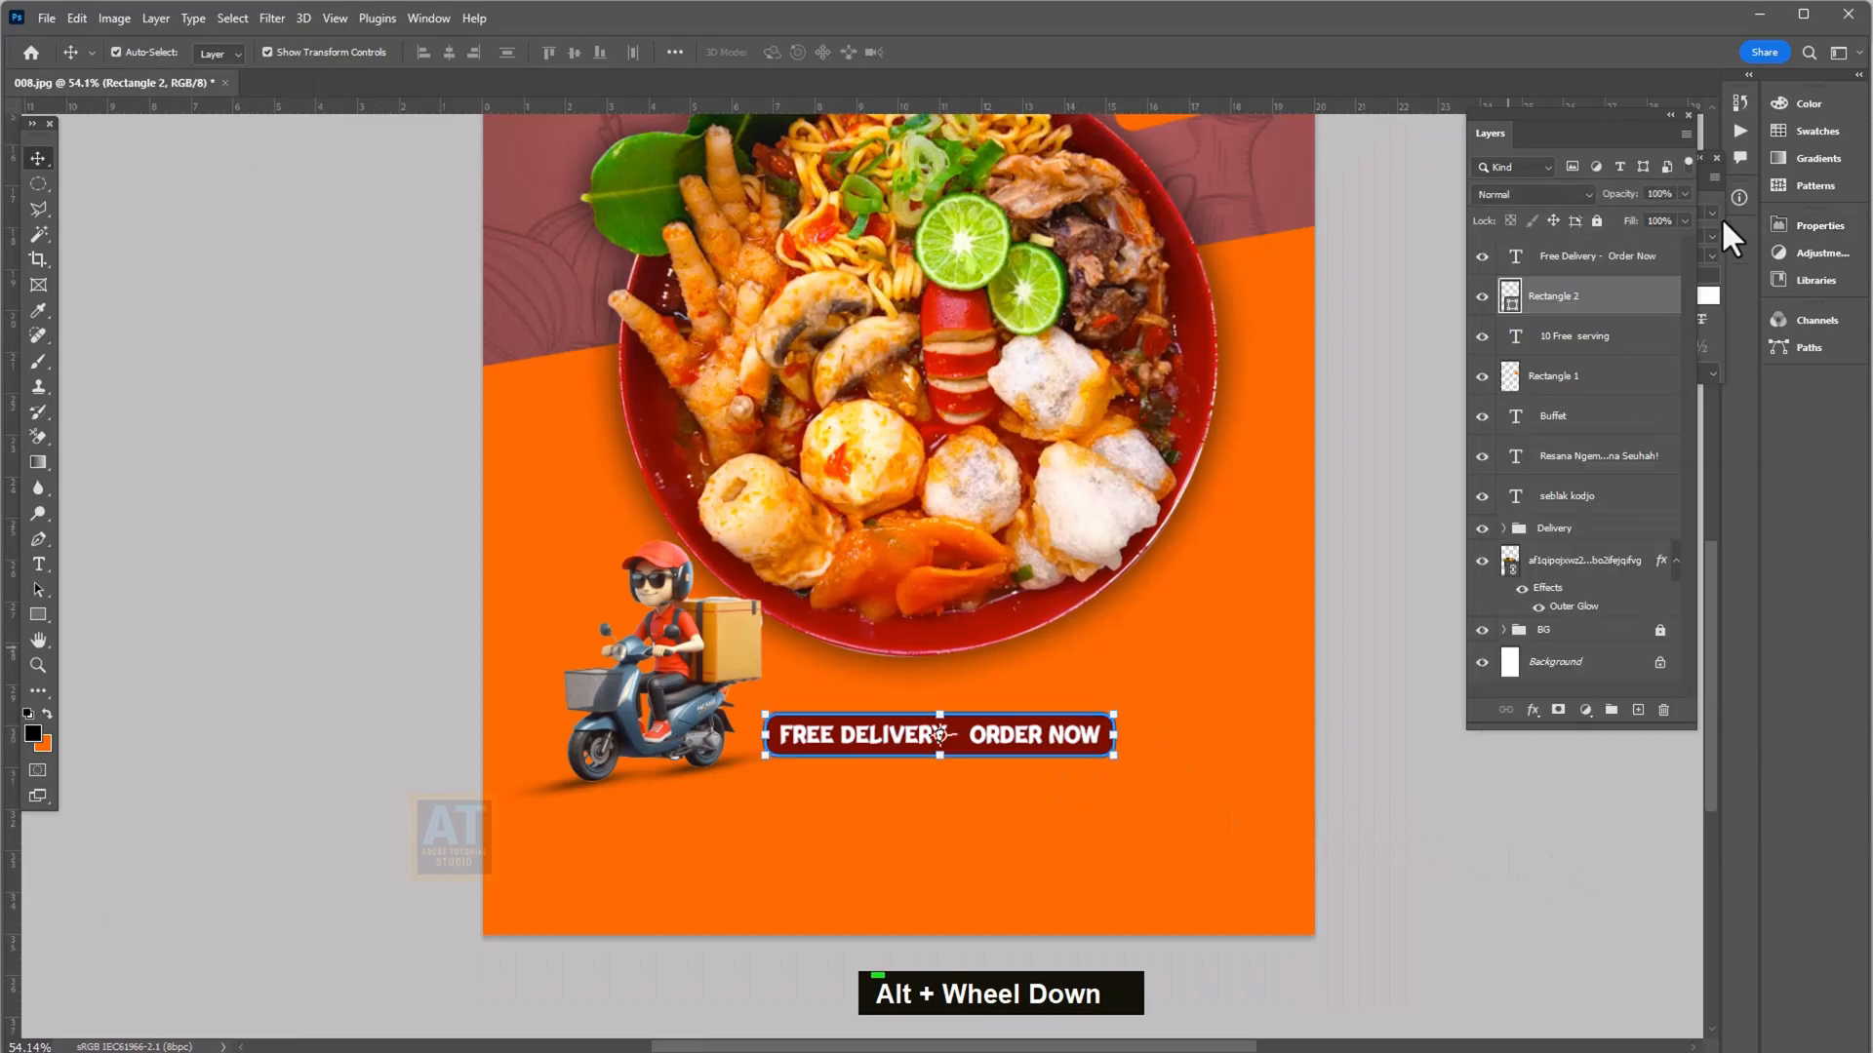
pyautogui.keyDown('ctrl'); pyautogui.click(1638, 710); pyautogui.keyUp('ctrl')
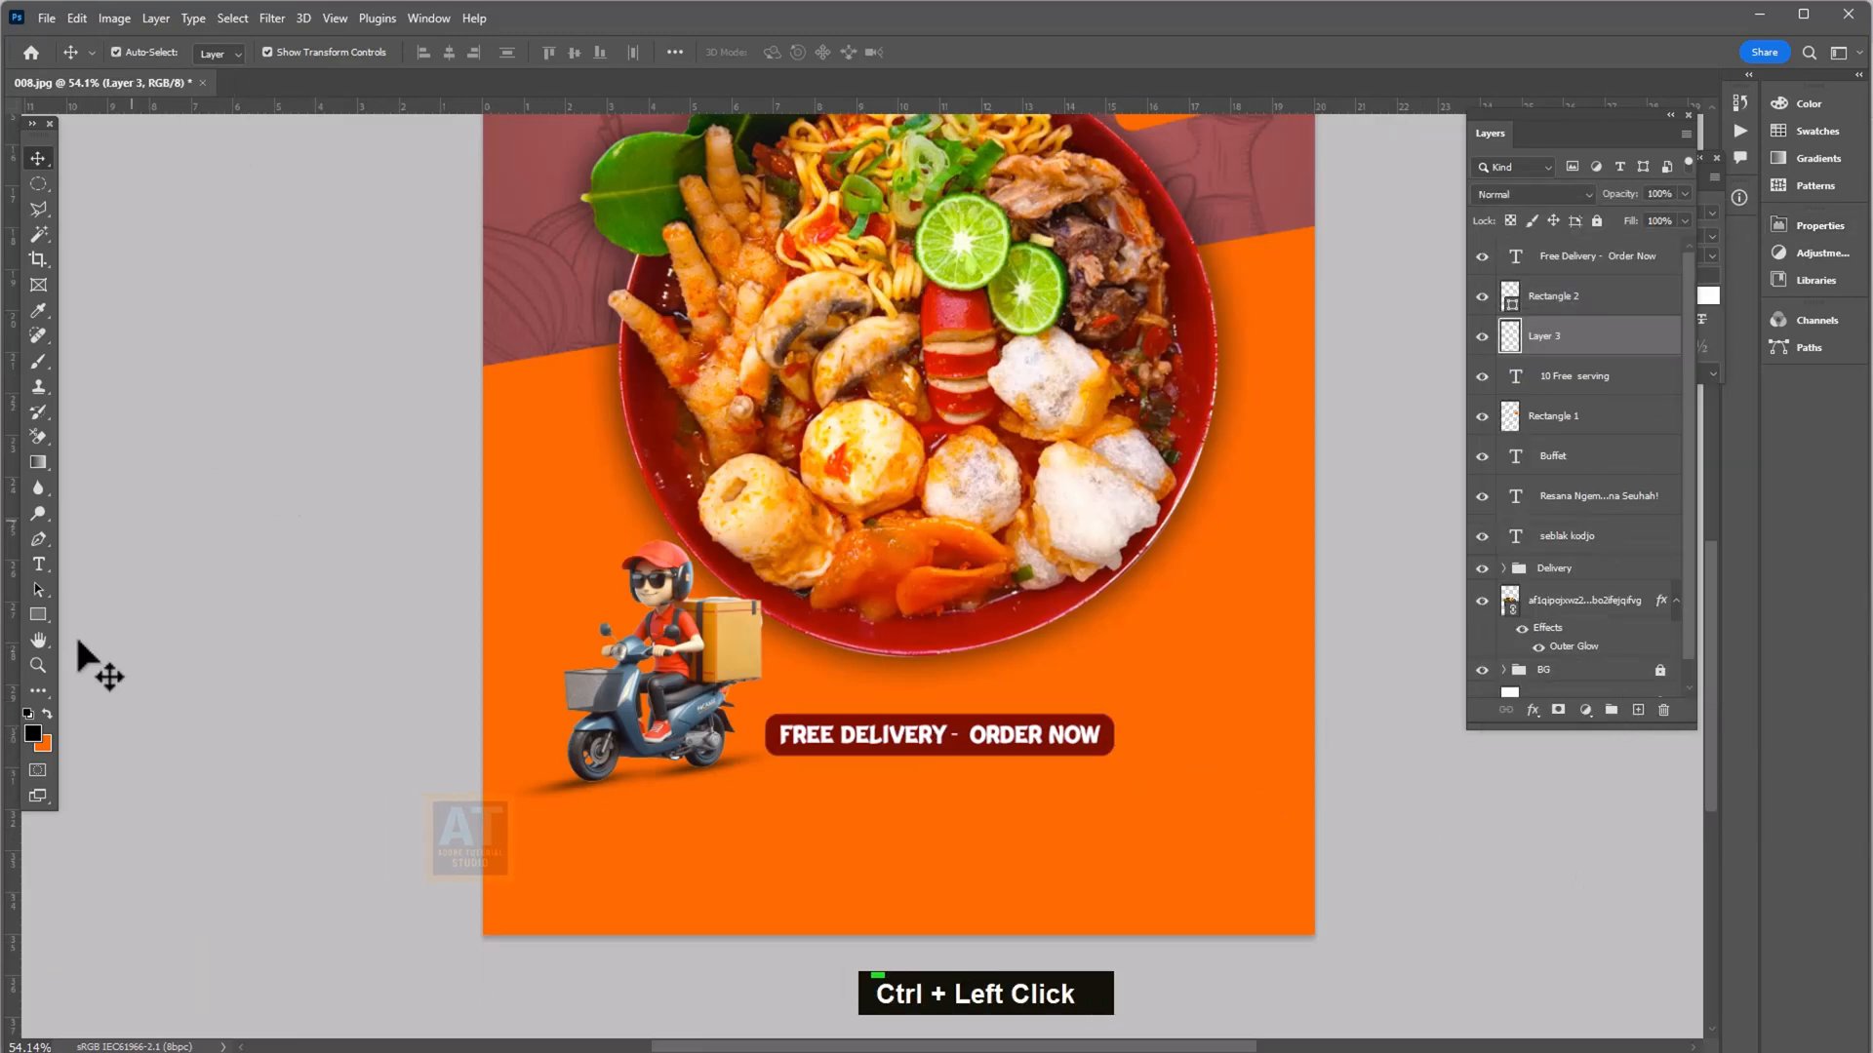
pyautogui.click(38, 361)
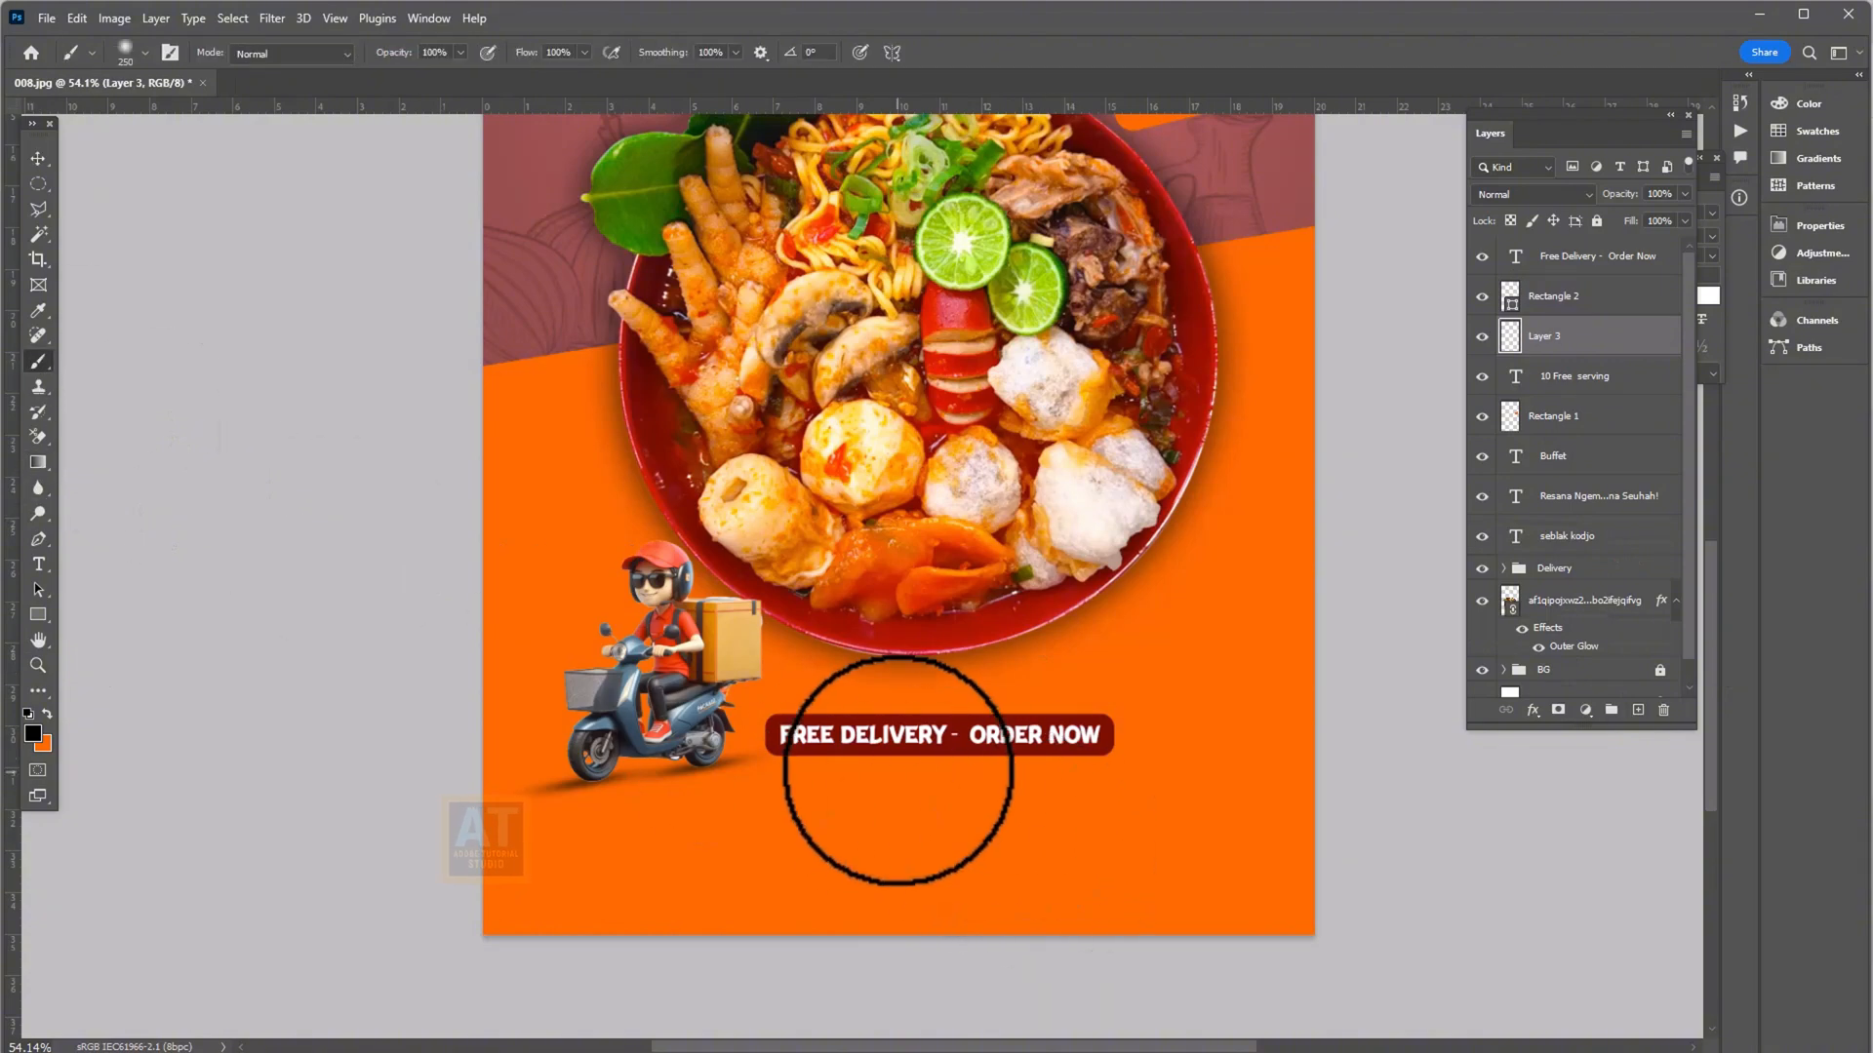
pyautogui.click(931, 771)
pyautogui.press('v')
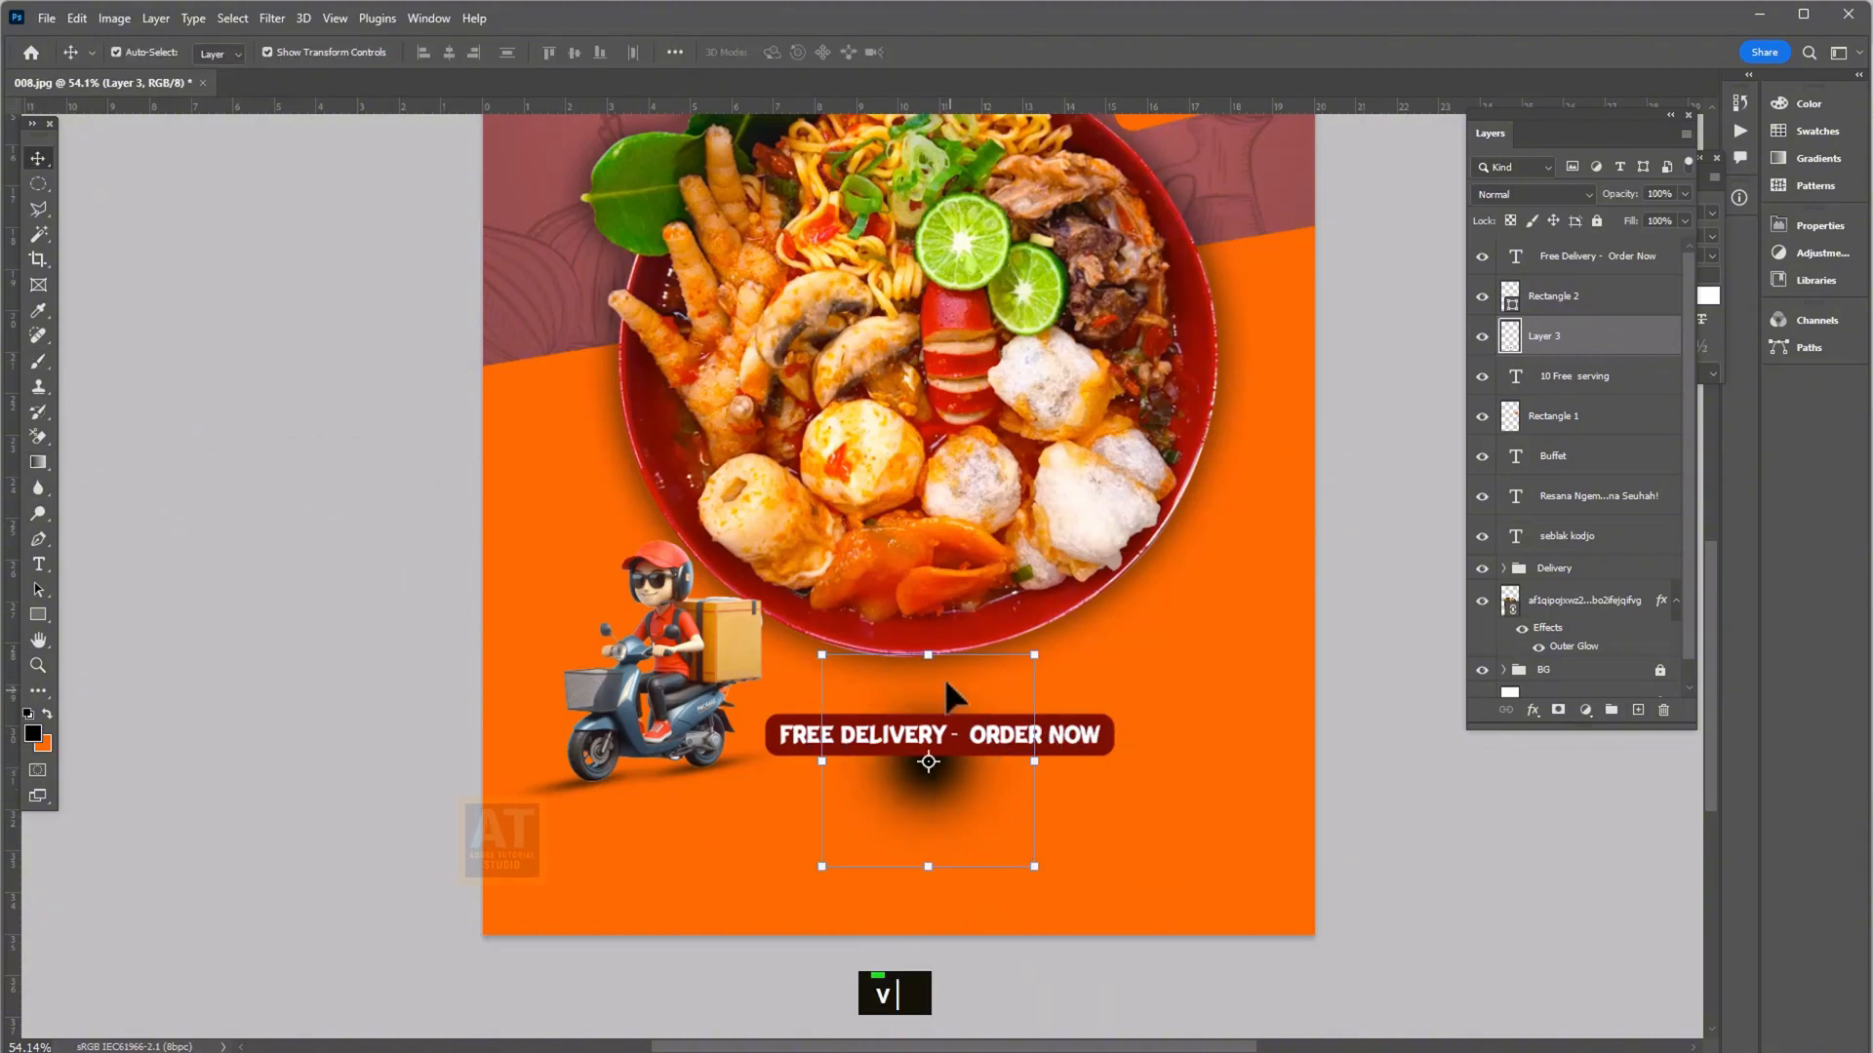
# - Widen the black spot and flatten it into a thin shadow strip along the lower edge of the delivery bar
pyautogui.moveTo(932, 655)
pyautogui.mouseDown()
pyautogui.moveTo(928, 736)
pyautogui.moveTo(1164, 719)
pyautogui.mouseUp()
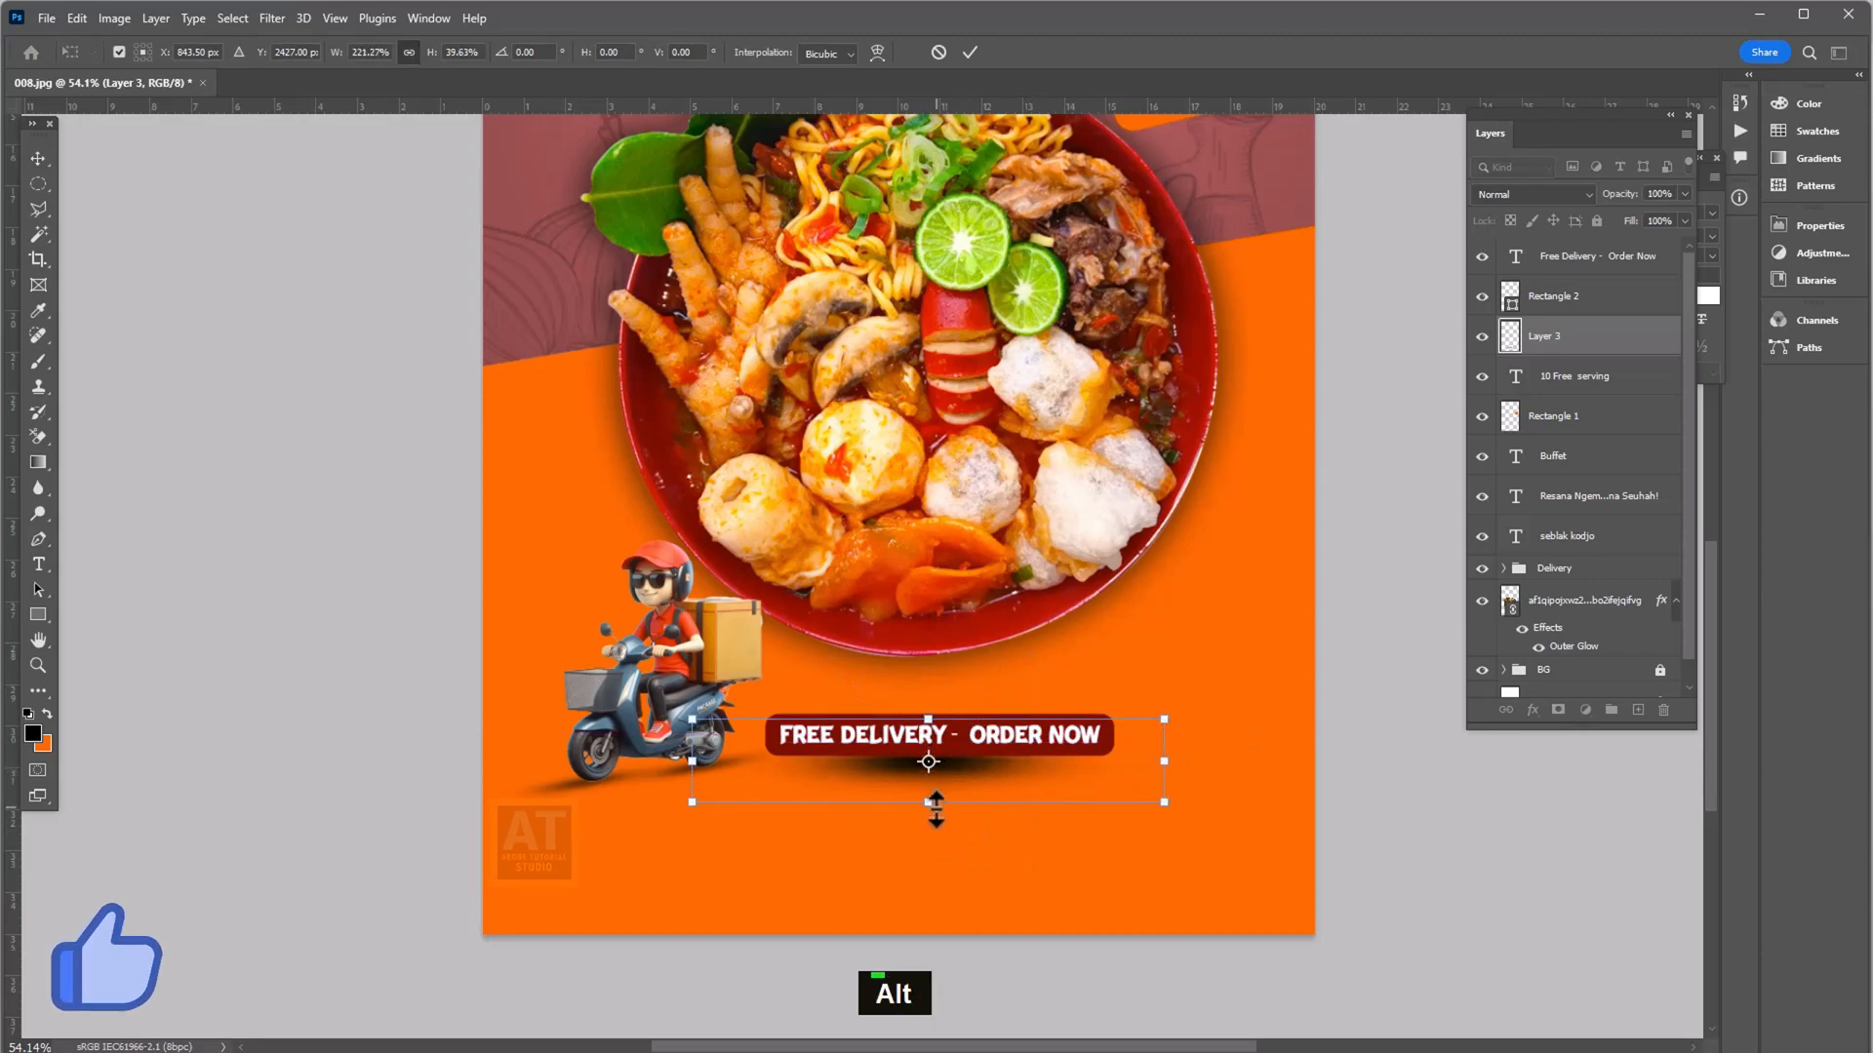
pyautogui.moveTo(934, 806); pyautogui.dragTo(928, 790)
pyautogui.keyDown('alt'); pyautogui.moveTo(928, 718); pyautogui.dragTo(927, 734); pyautogui.keyUp('alt')
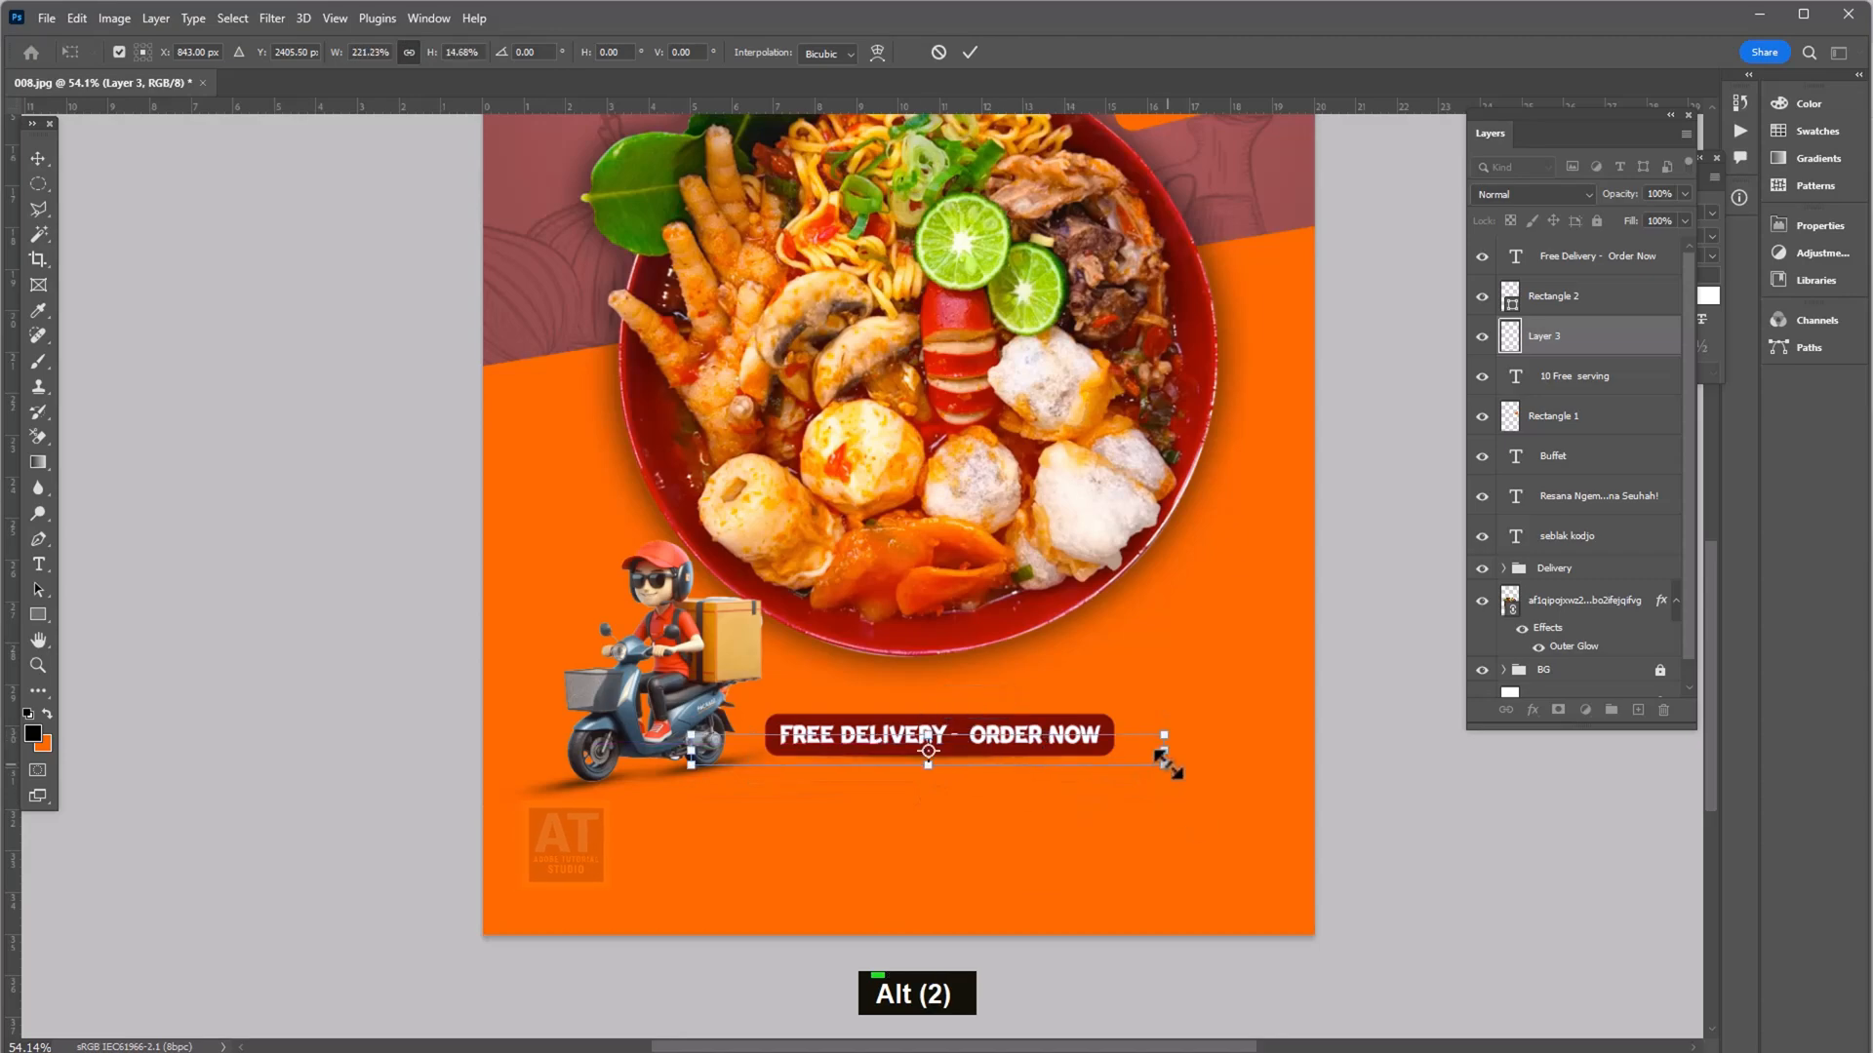
pyautogui.keyDown('alt'); pyautogui.moveTo(1167, 763); pyautogui.dragTo(1199, 753); pyautogui.keyUp('alt')
pyautogui.press('Return')
# - Nudge the shadow strip down so it shows just below the delivery bar, and deselect it
pyautogui.press('Down')
pyautogui.press('Down')
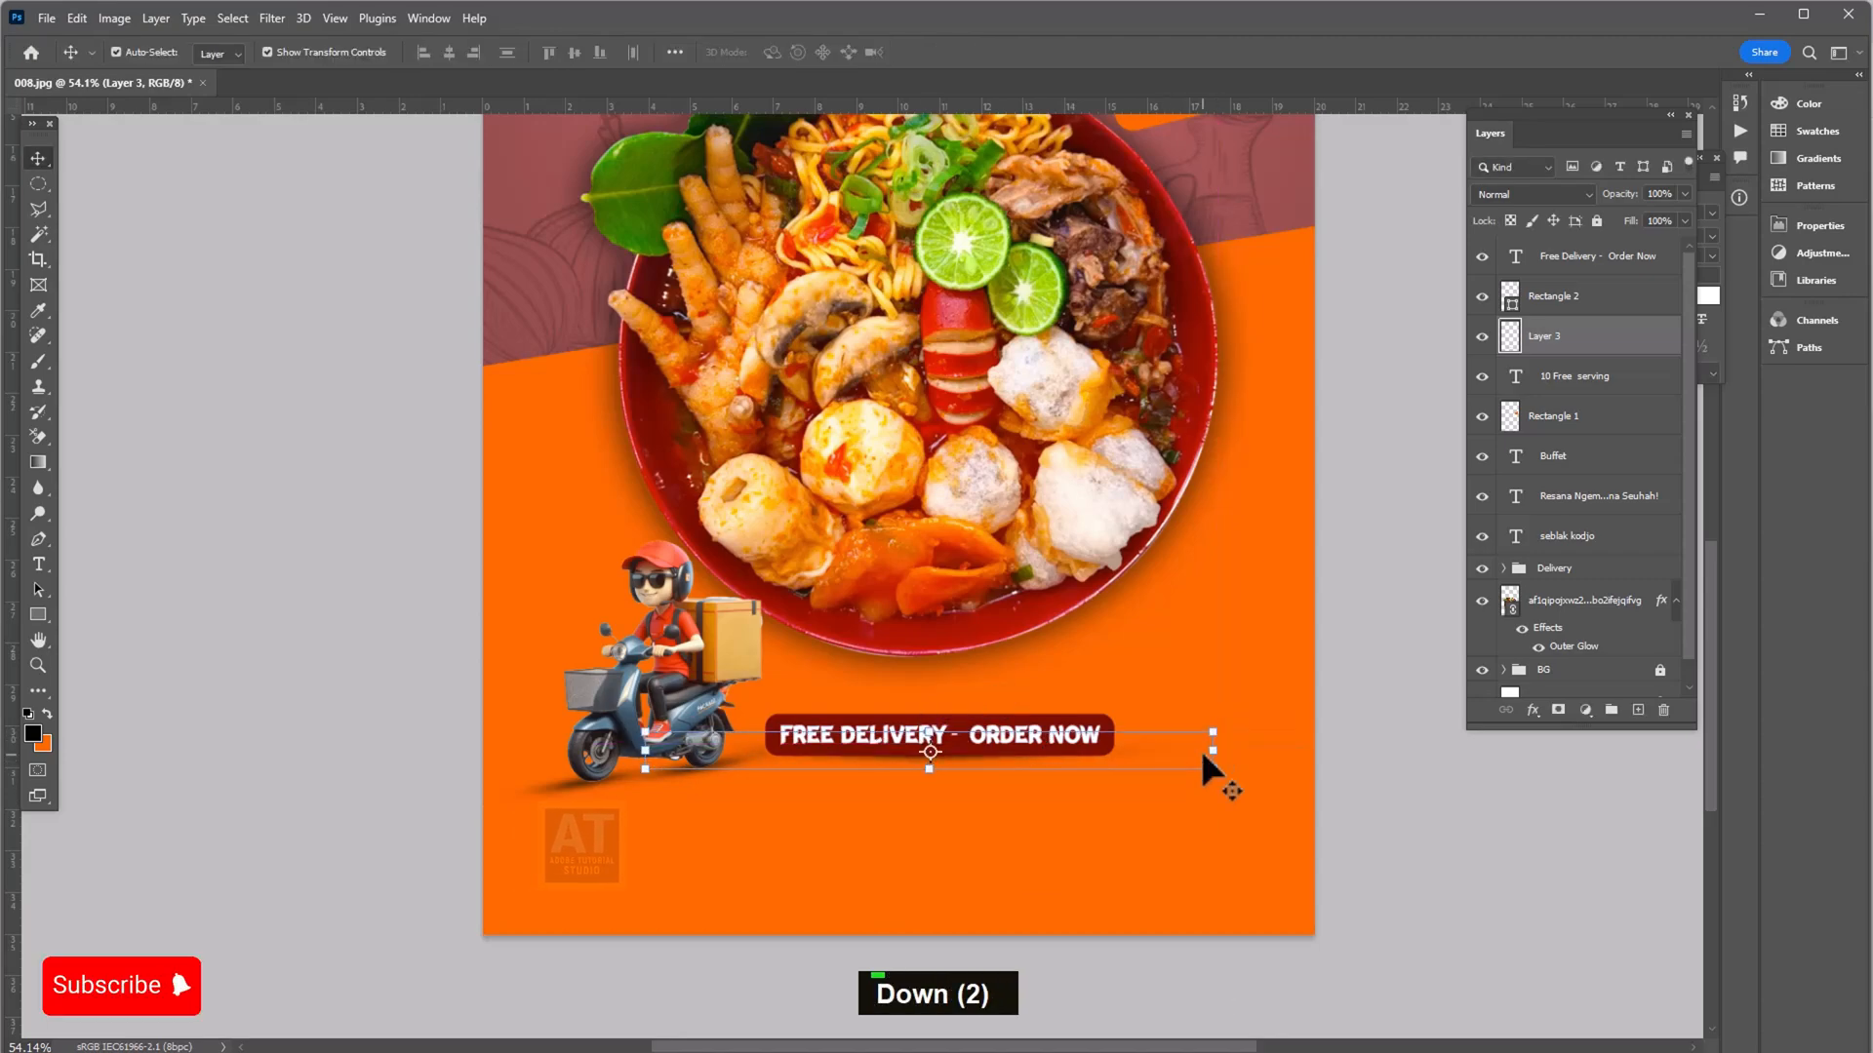
pyautogui.press('Down')
pyautogui.press('Down')
pyautogui.press('Down')
pyautogui.press('Down')
pyautogui.press('Down')
pyautogui.click(1434, 829)
# - Duplicate the dark red delivery bar into the empty area below the scooter and stretch the copy taller
pyautogui.scroll(1, 1063, 875)
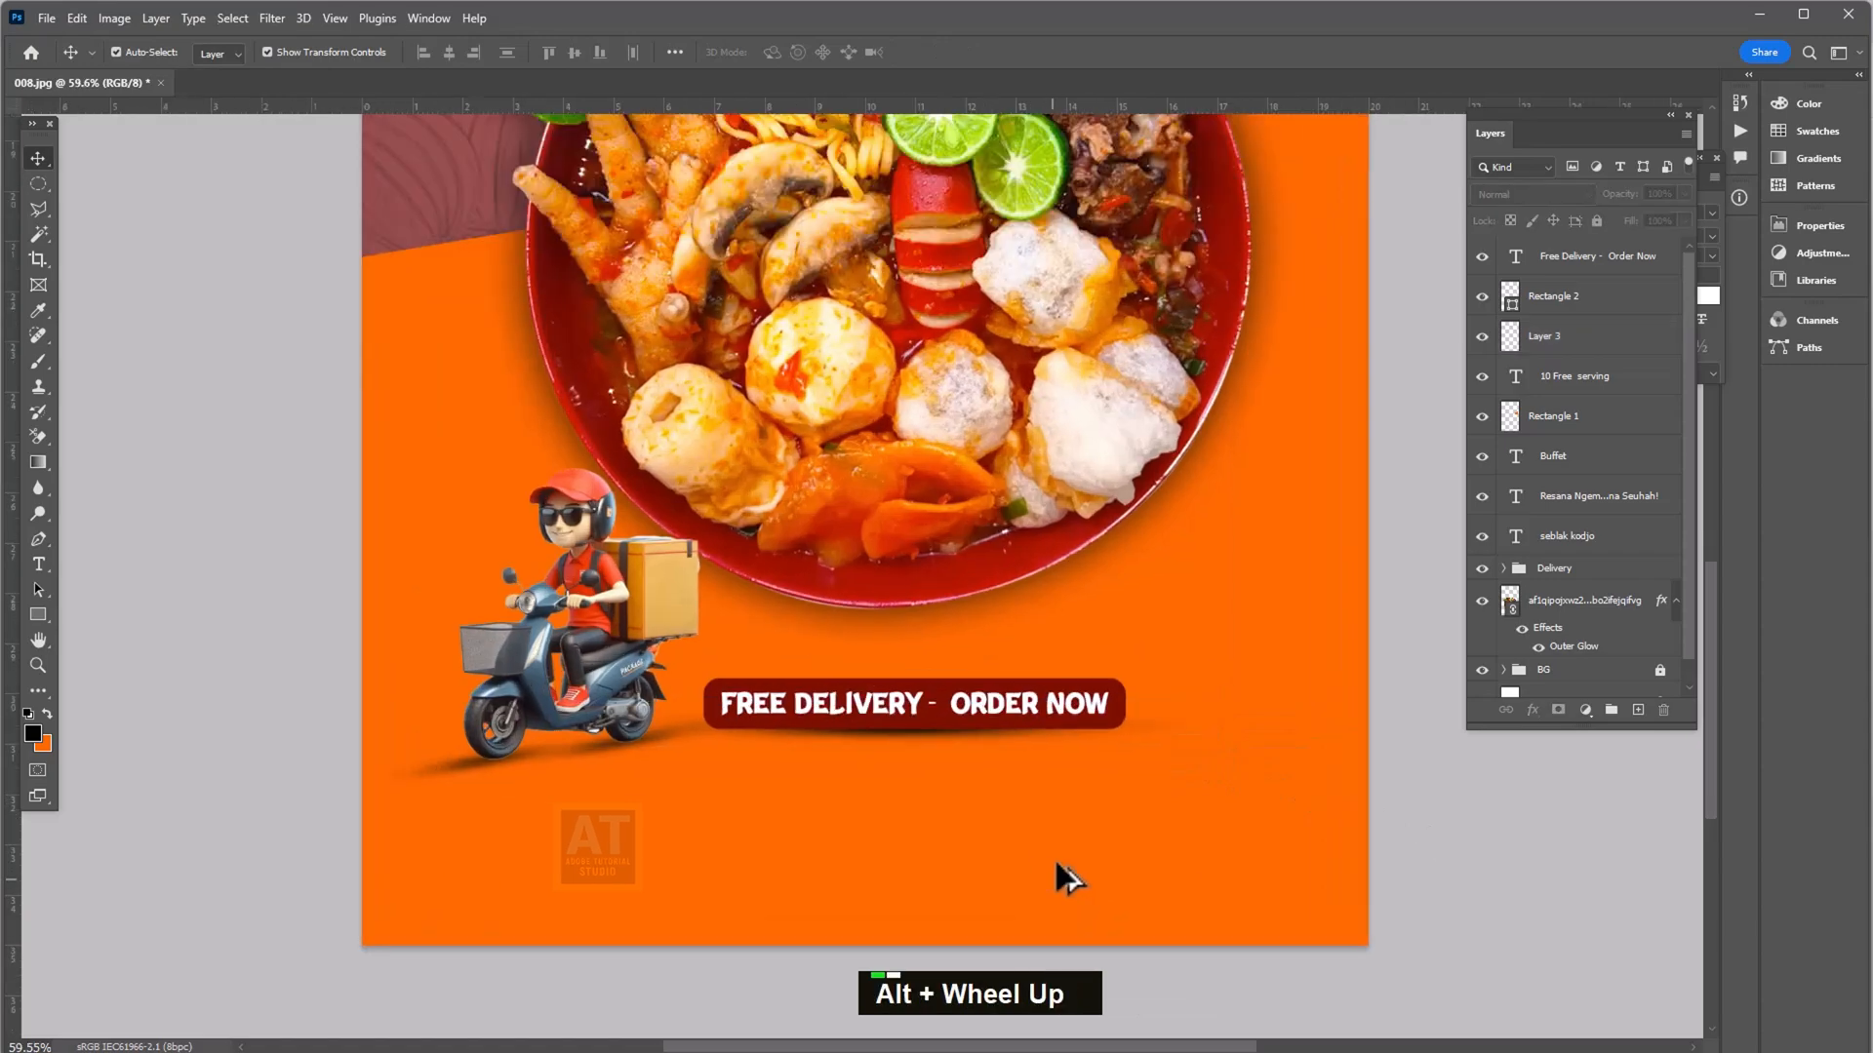
pyautogui.scroll(1, 1055, 862)
pyautogui.moveTo(988, 794); pyautogui.dragTo(957, 543)
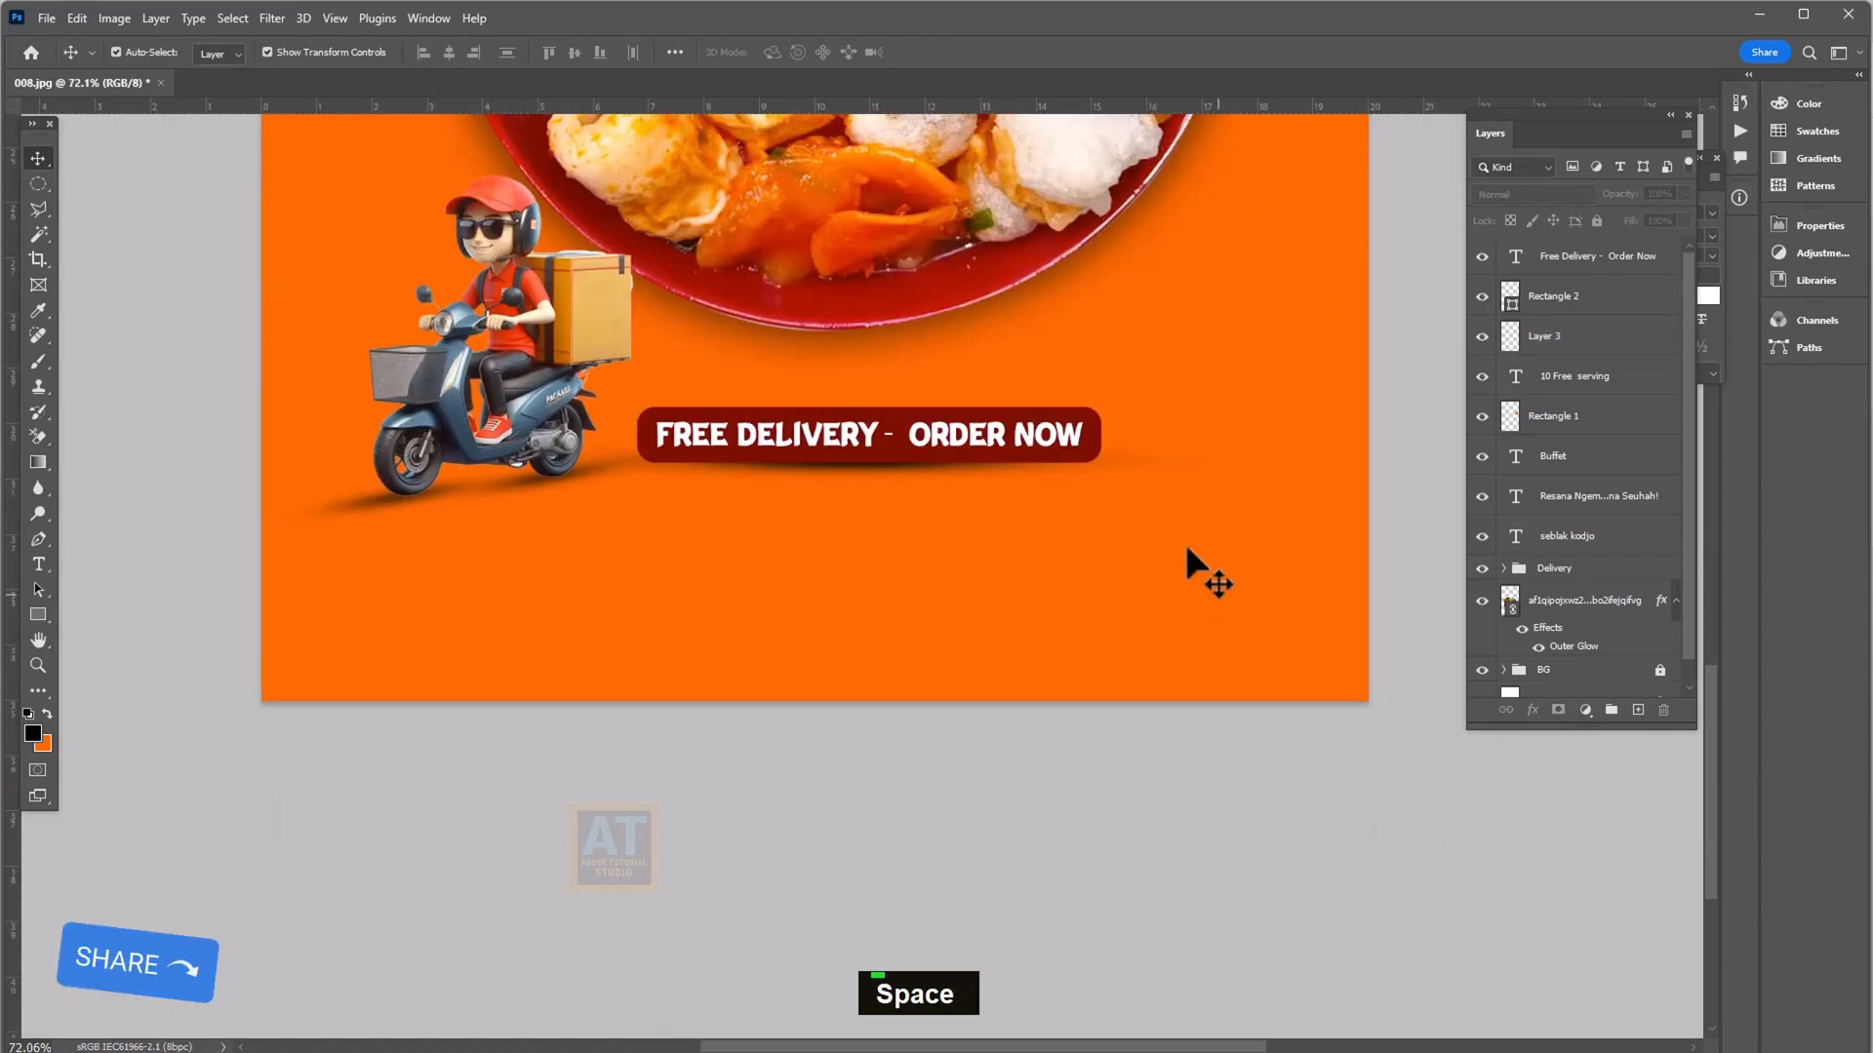
pyautogui.click(1102, 435)
pyautogui.moveTo(1092, 420); pyautogui.dragTo(880, 571)
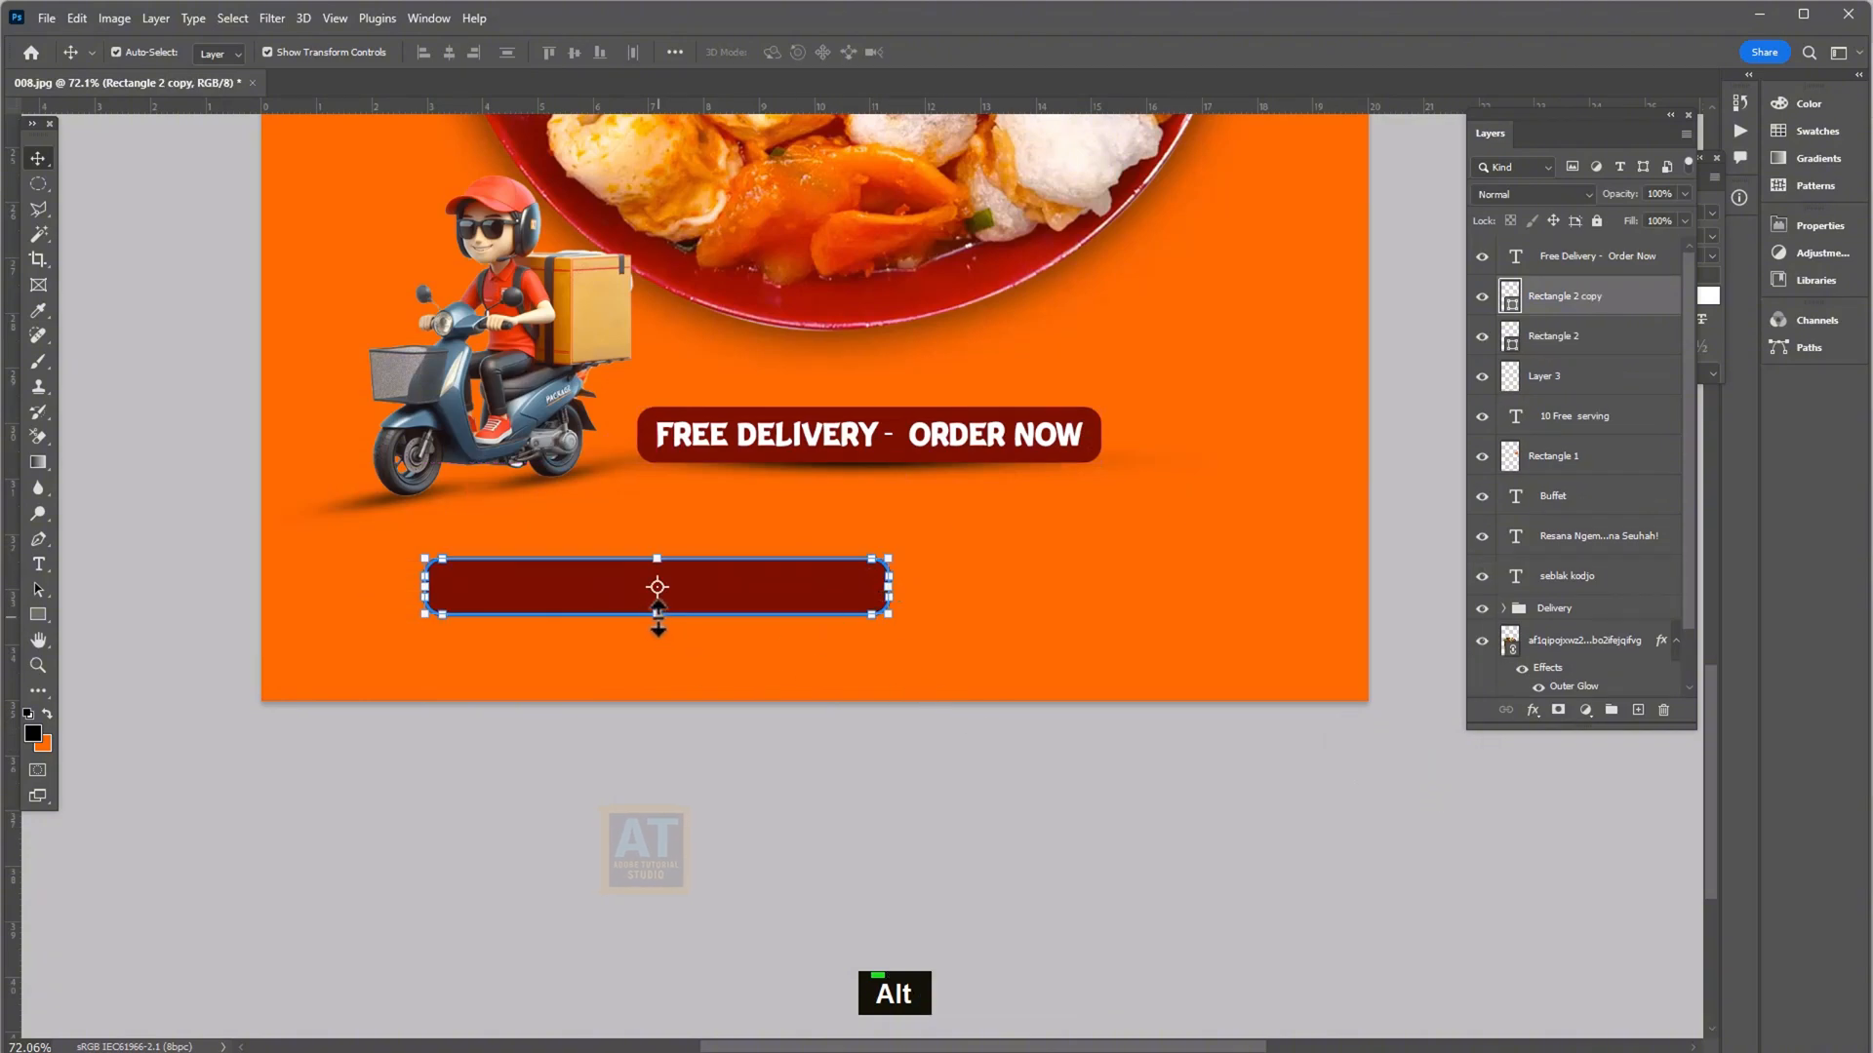
pyautogui.moveTo(657, 614); pyautogui.dragTo(656, 660)
pyautogui.press('Return')
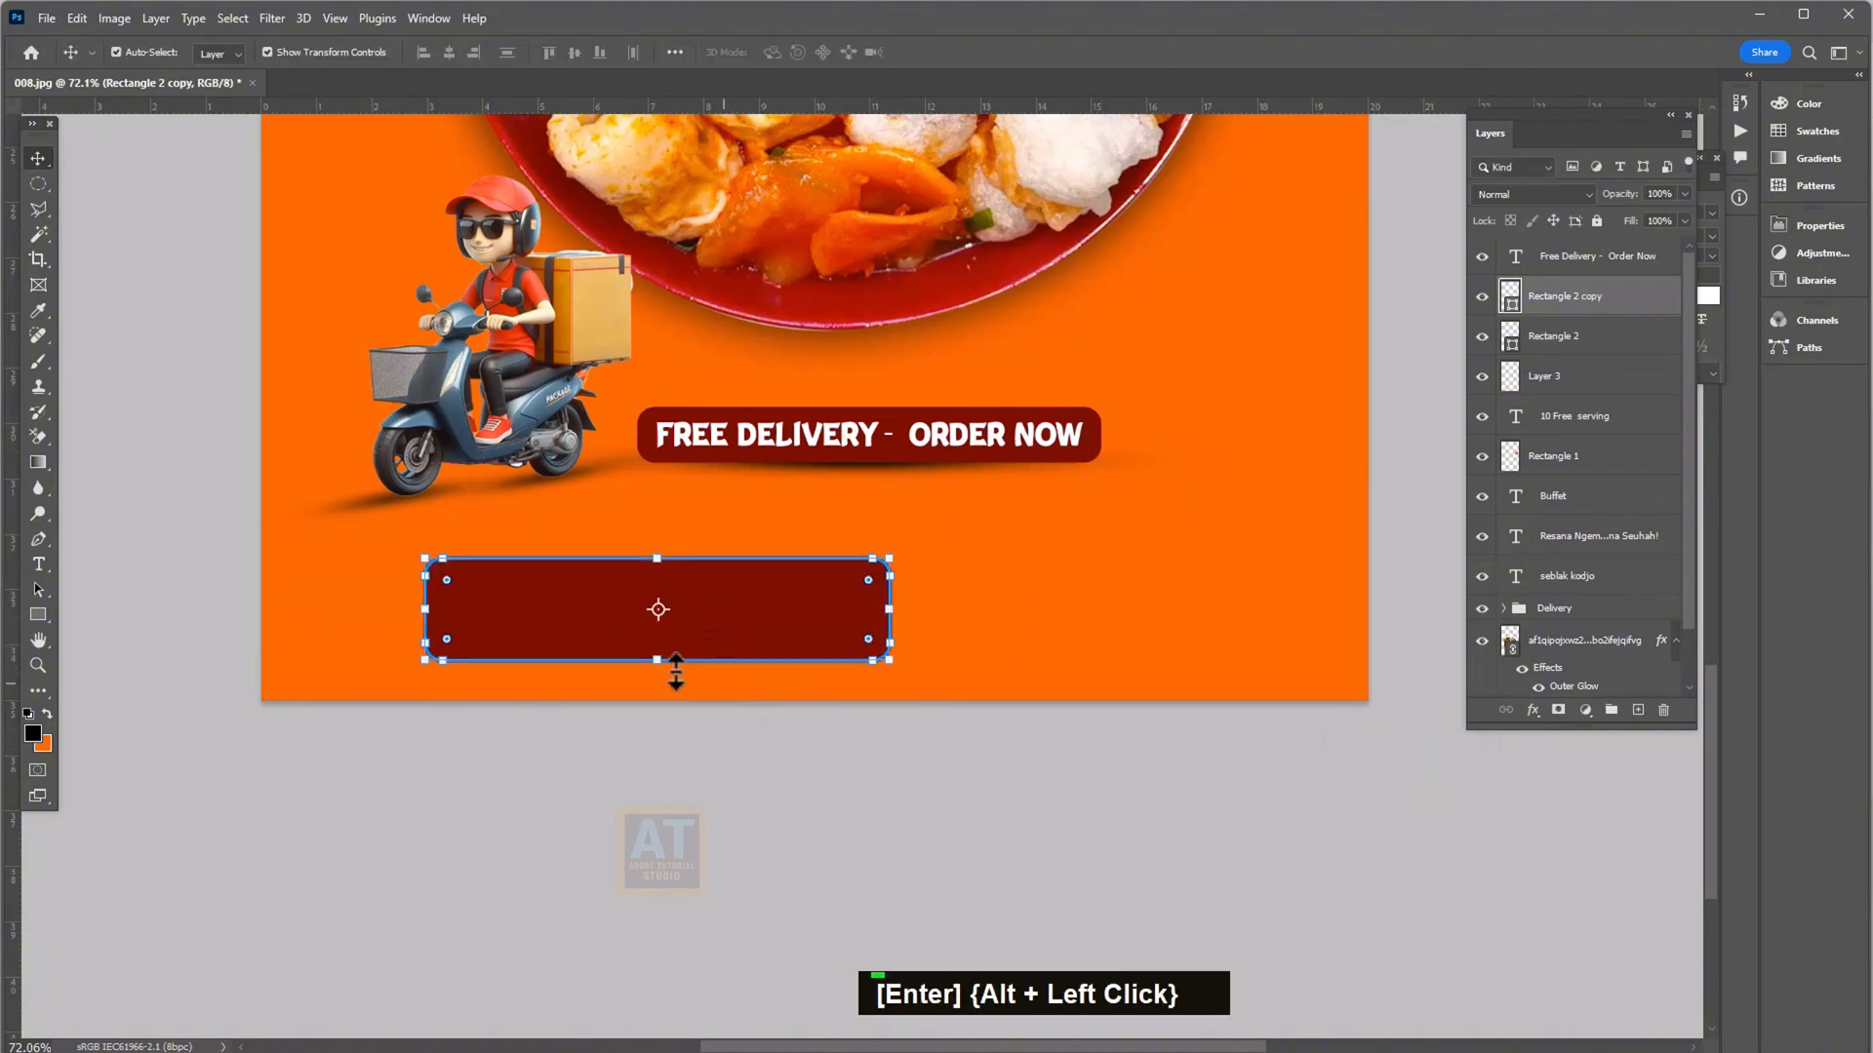
# - Round the copied bar's corners to about 0.69 cm and rasterize its layer
pyautogui.moveTo(449, 581); pyautogui.dragTo(463, 585)
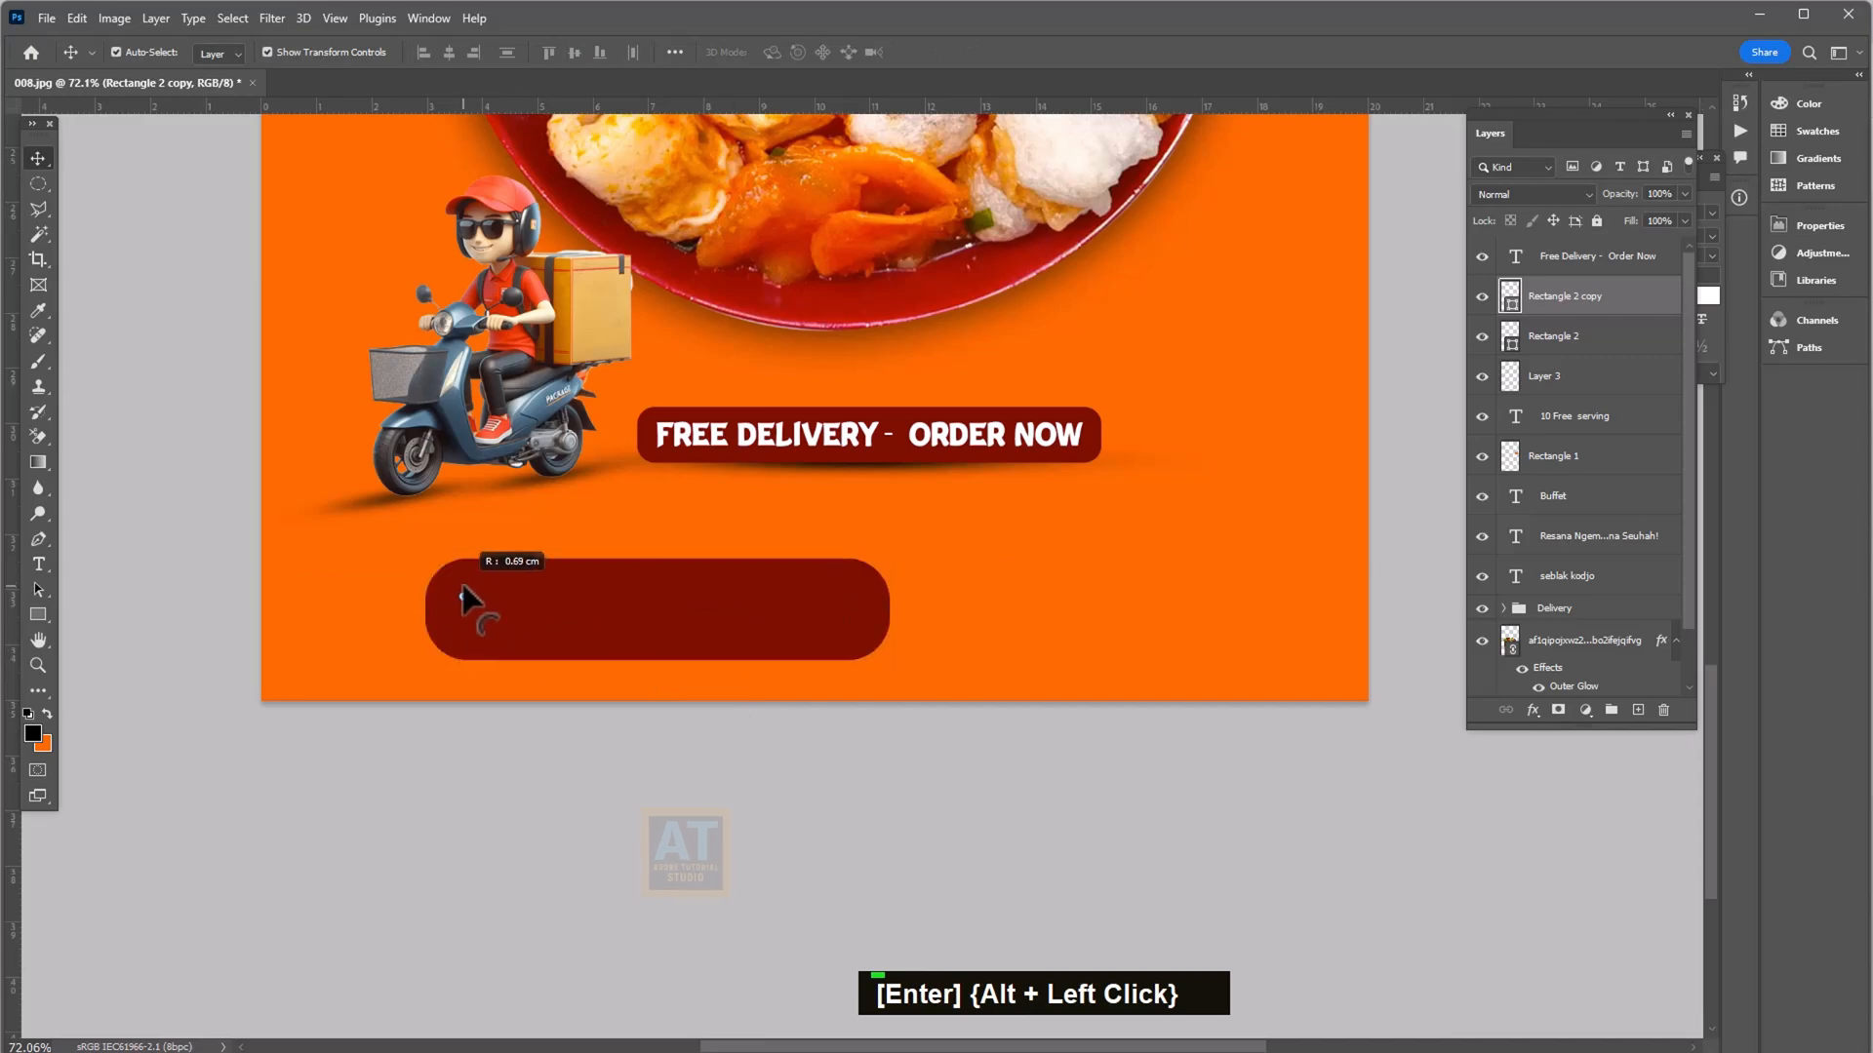
pyautogui.click(38, 161)
pyautogui.click(159, 419)
pyautogui.click(667, 594)
pyautogui.rightClick(1600, 294)
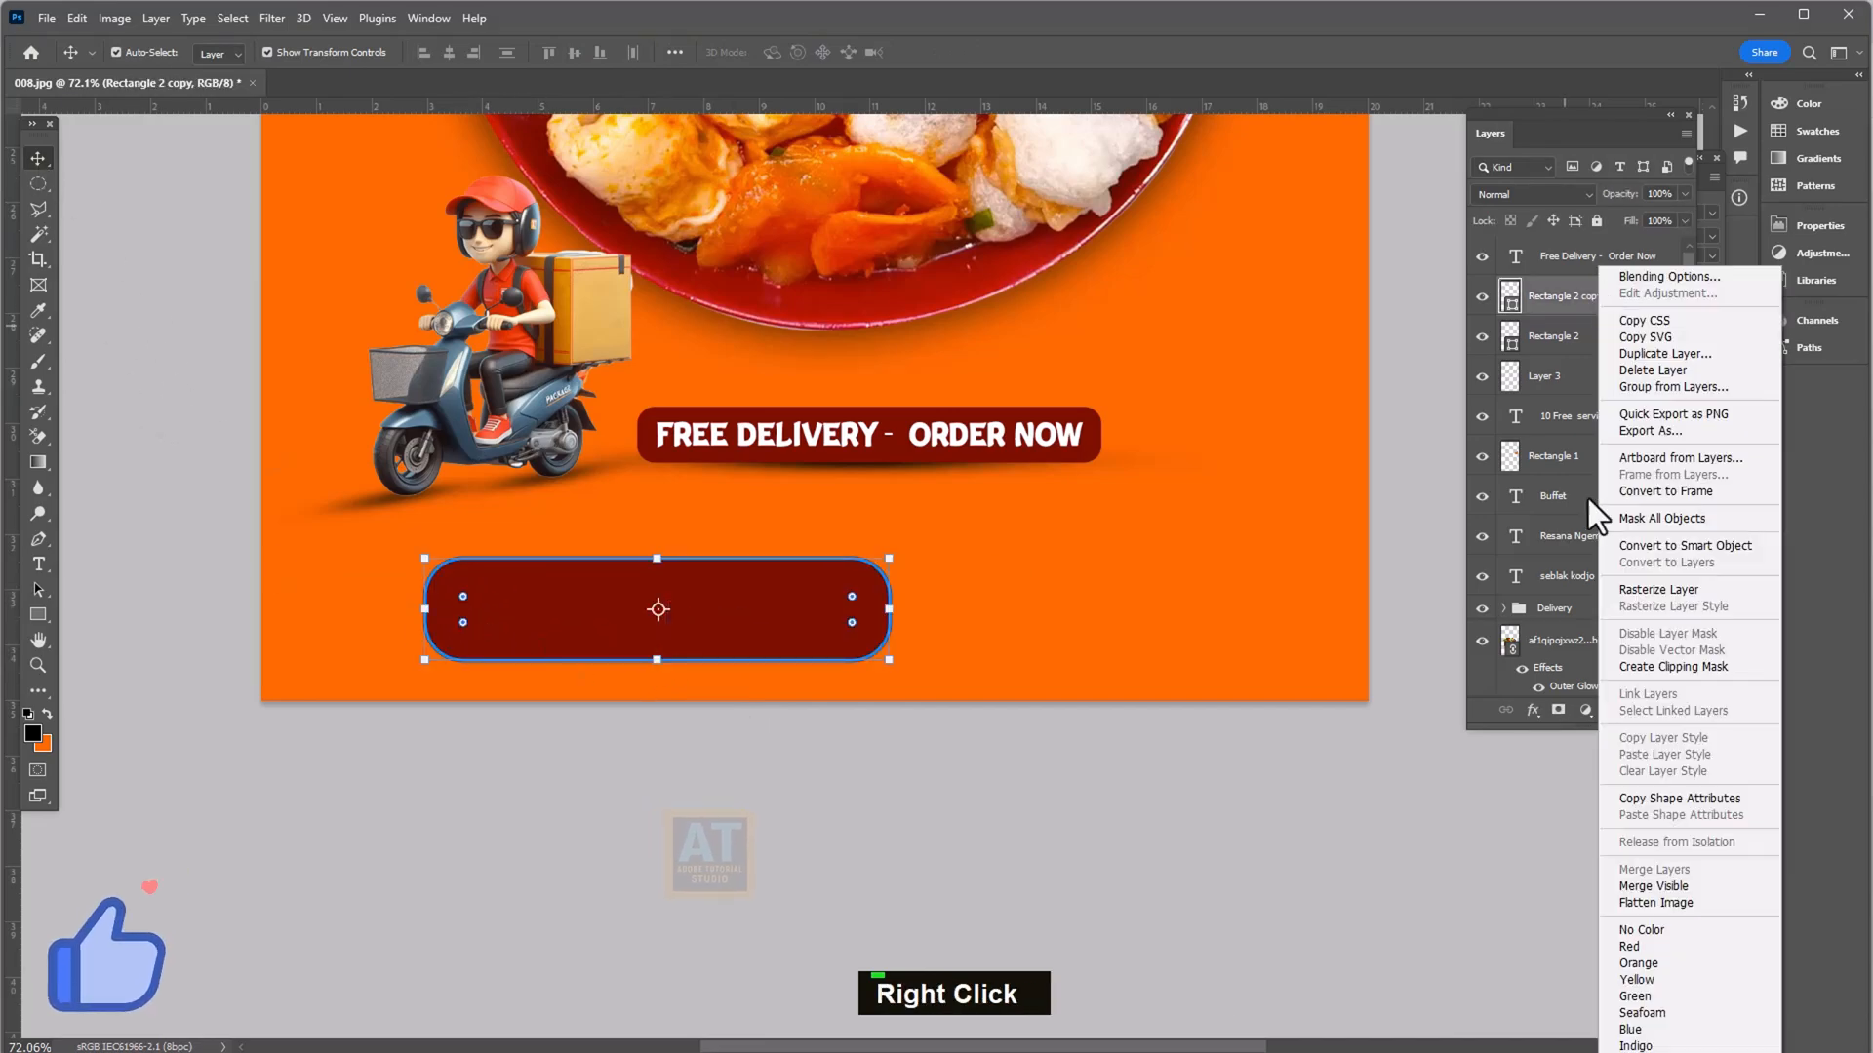
pyautogui.click(1654, 591)
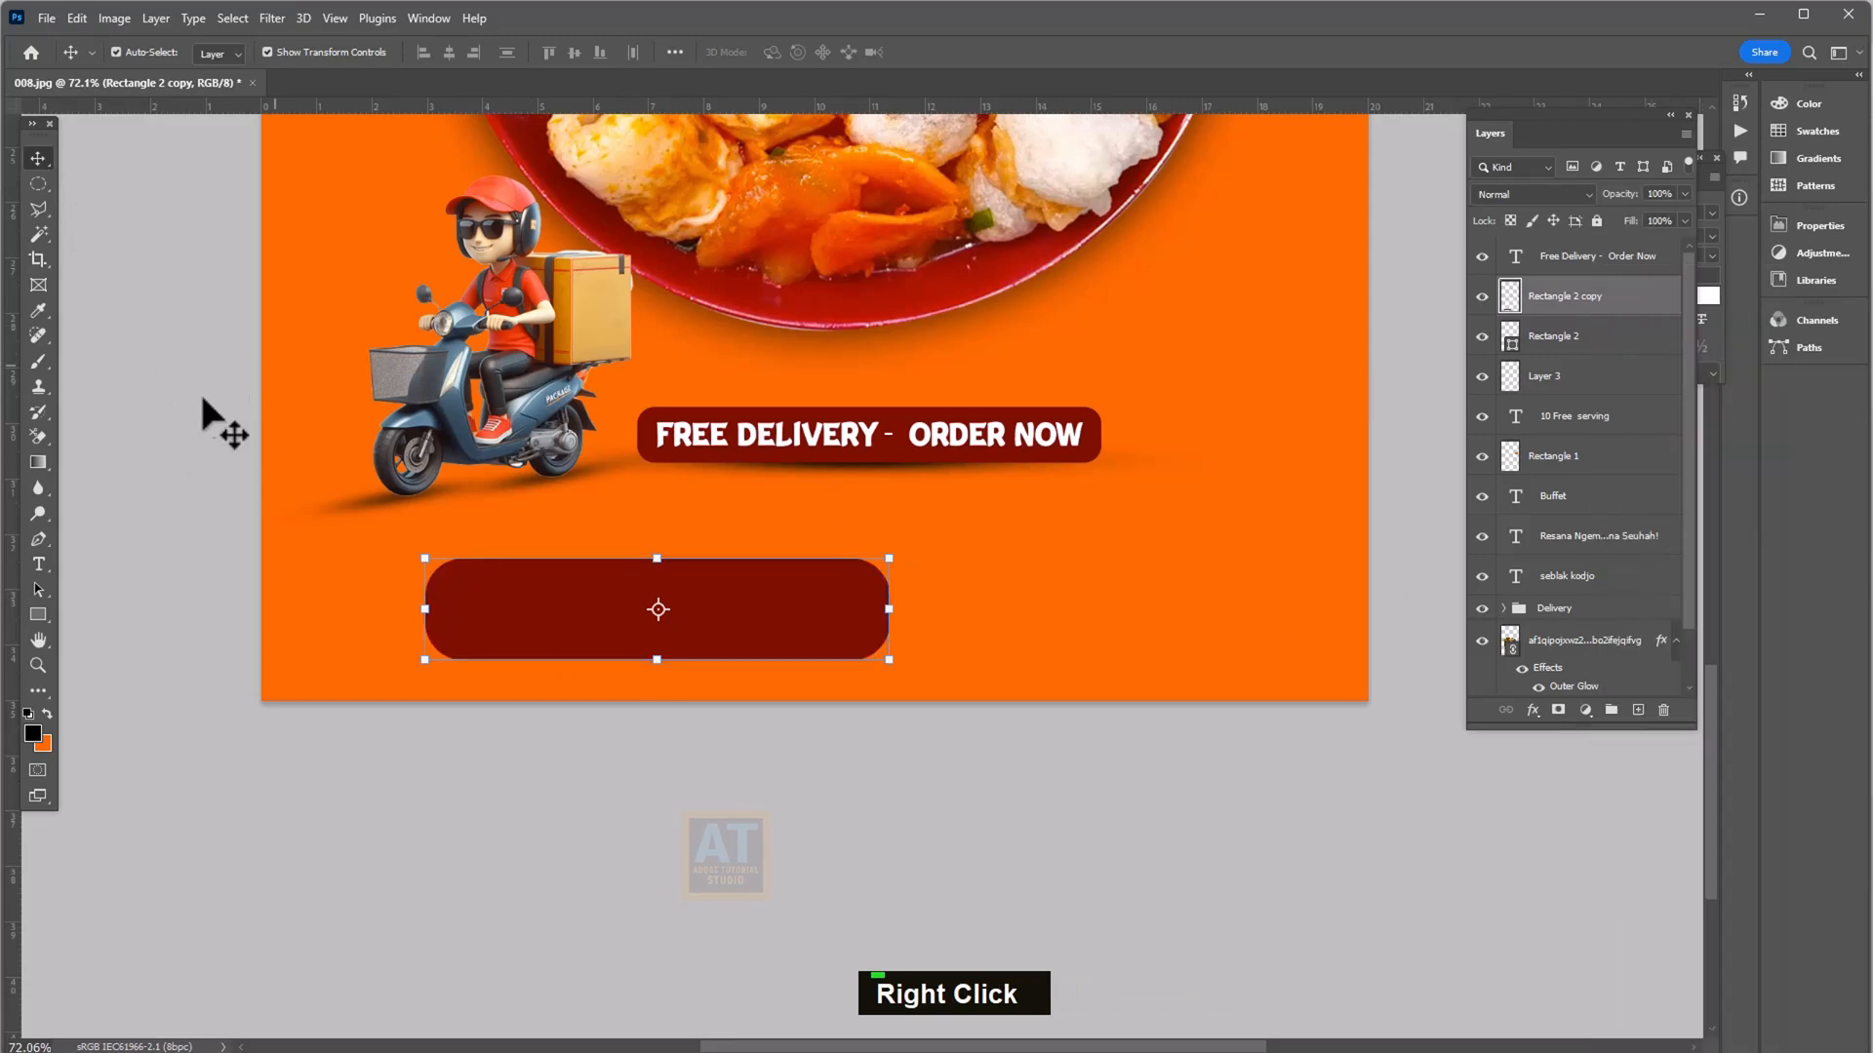
# - Outline the right end of the copied bar with a diagonal polygonal lasso selection and cut it away
pyautogui.click(37, 209)
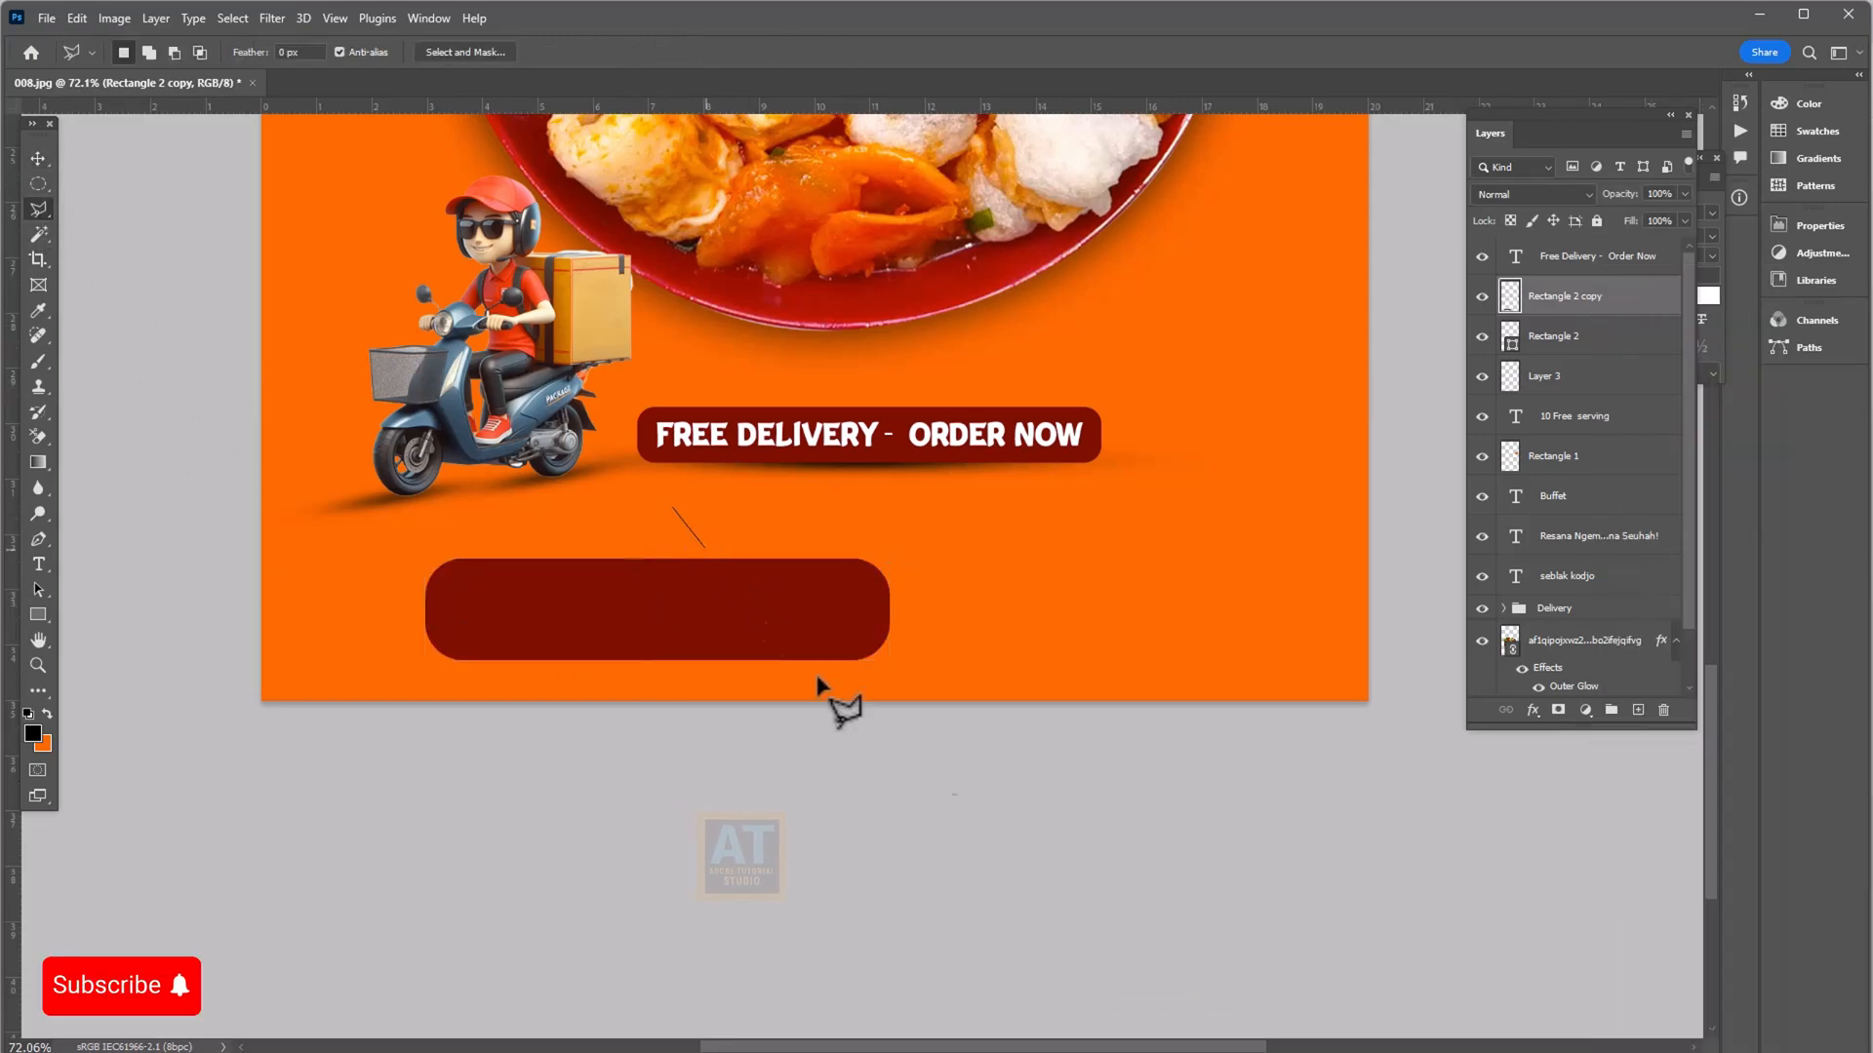
pyautogui.click(1080, 944)
pyautogui.click(1206, 544)
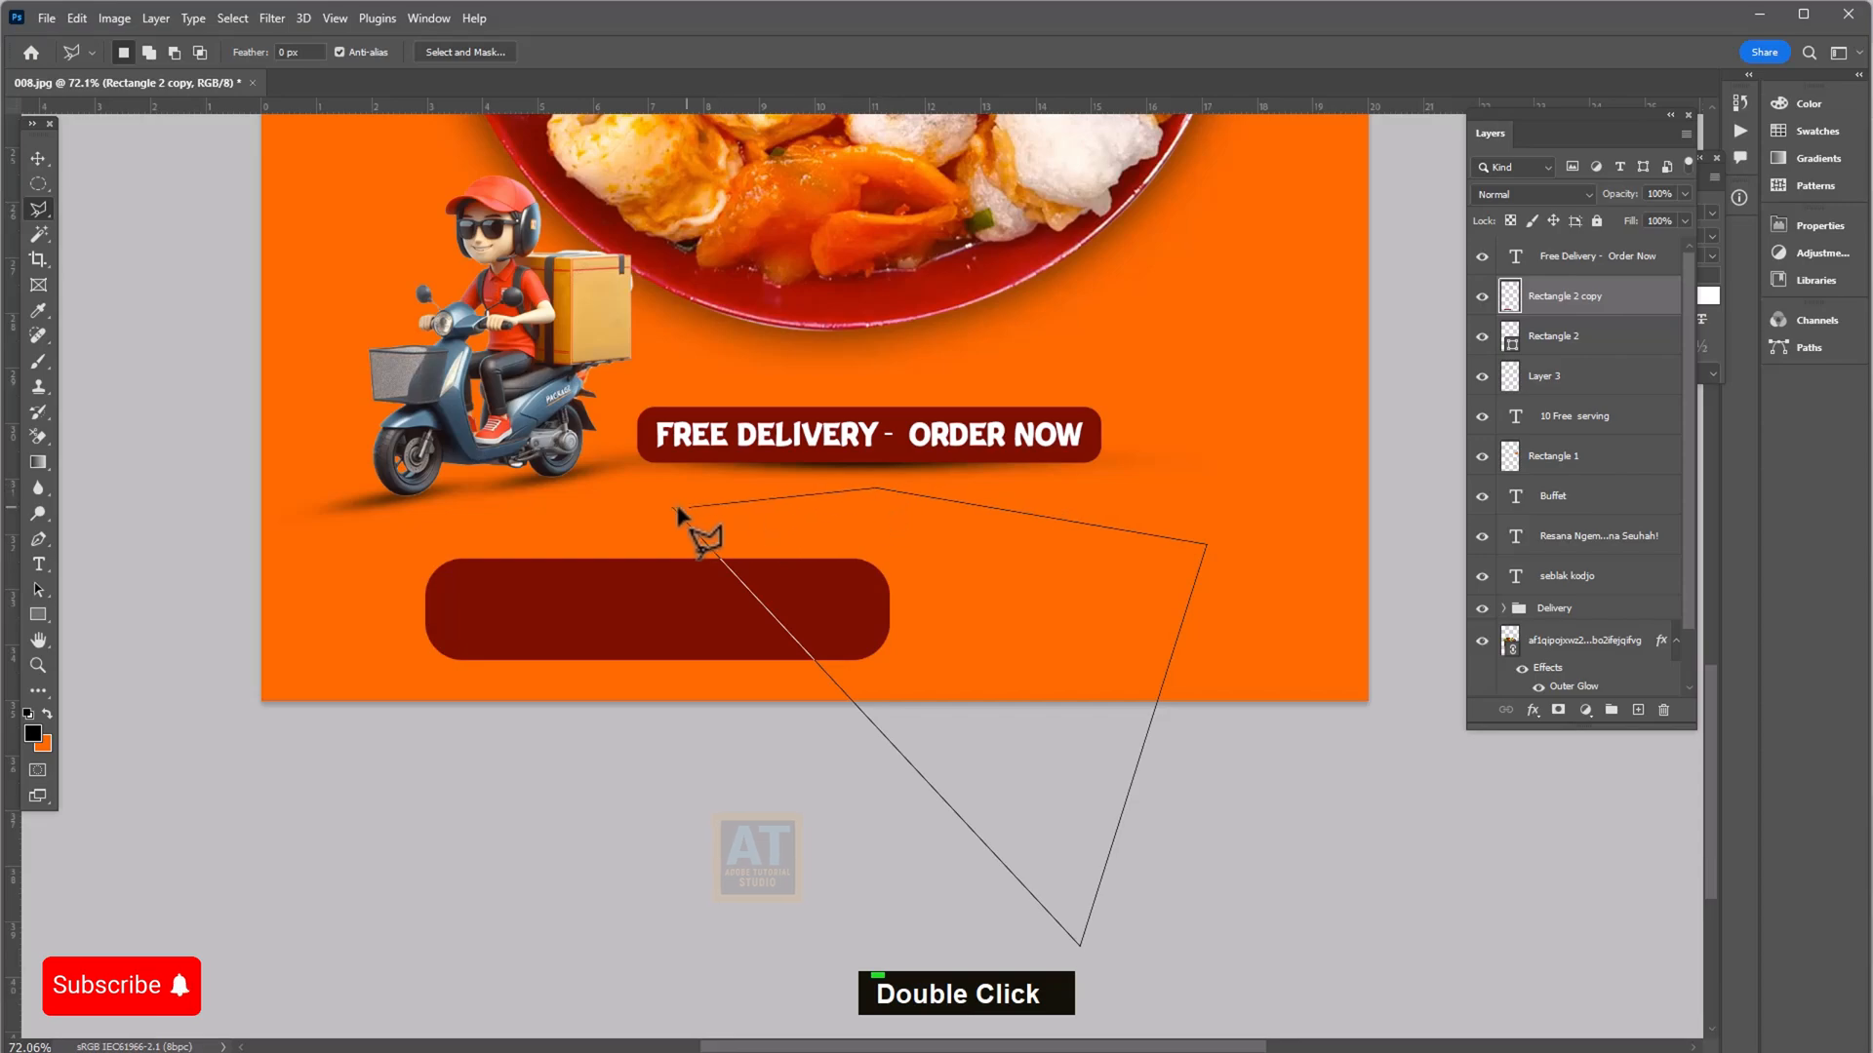
pyautogui.doubleClick(705, 534)
pyautogui.hotkey('ctrl', 'x')
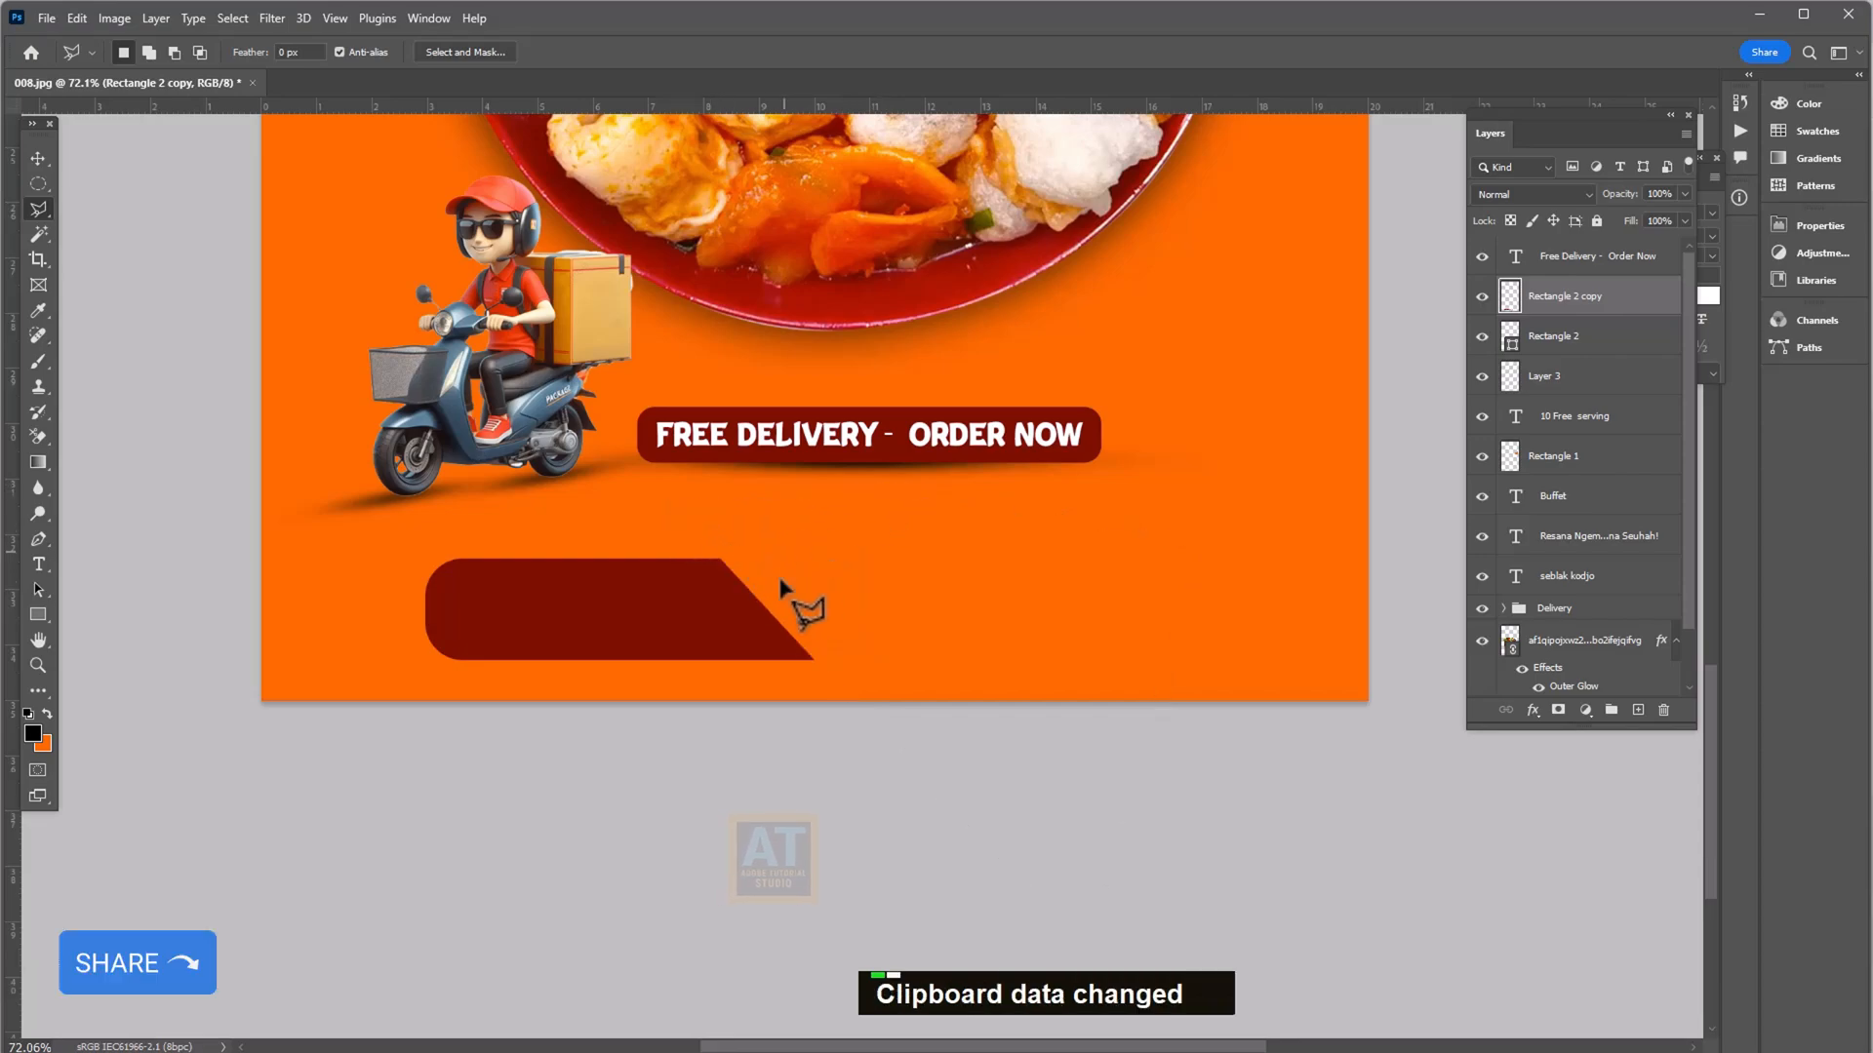
pyautogui.press('v')
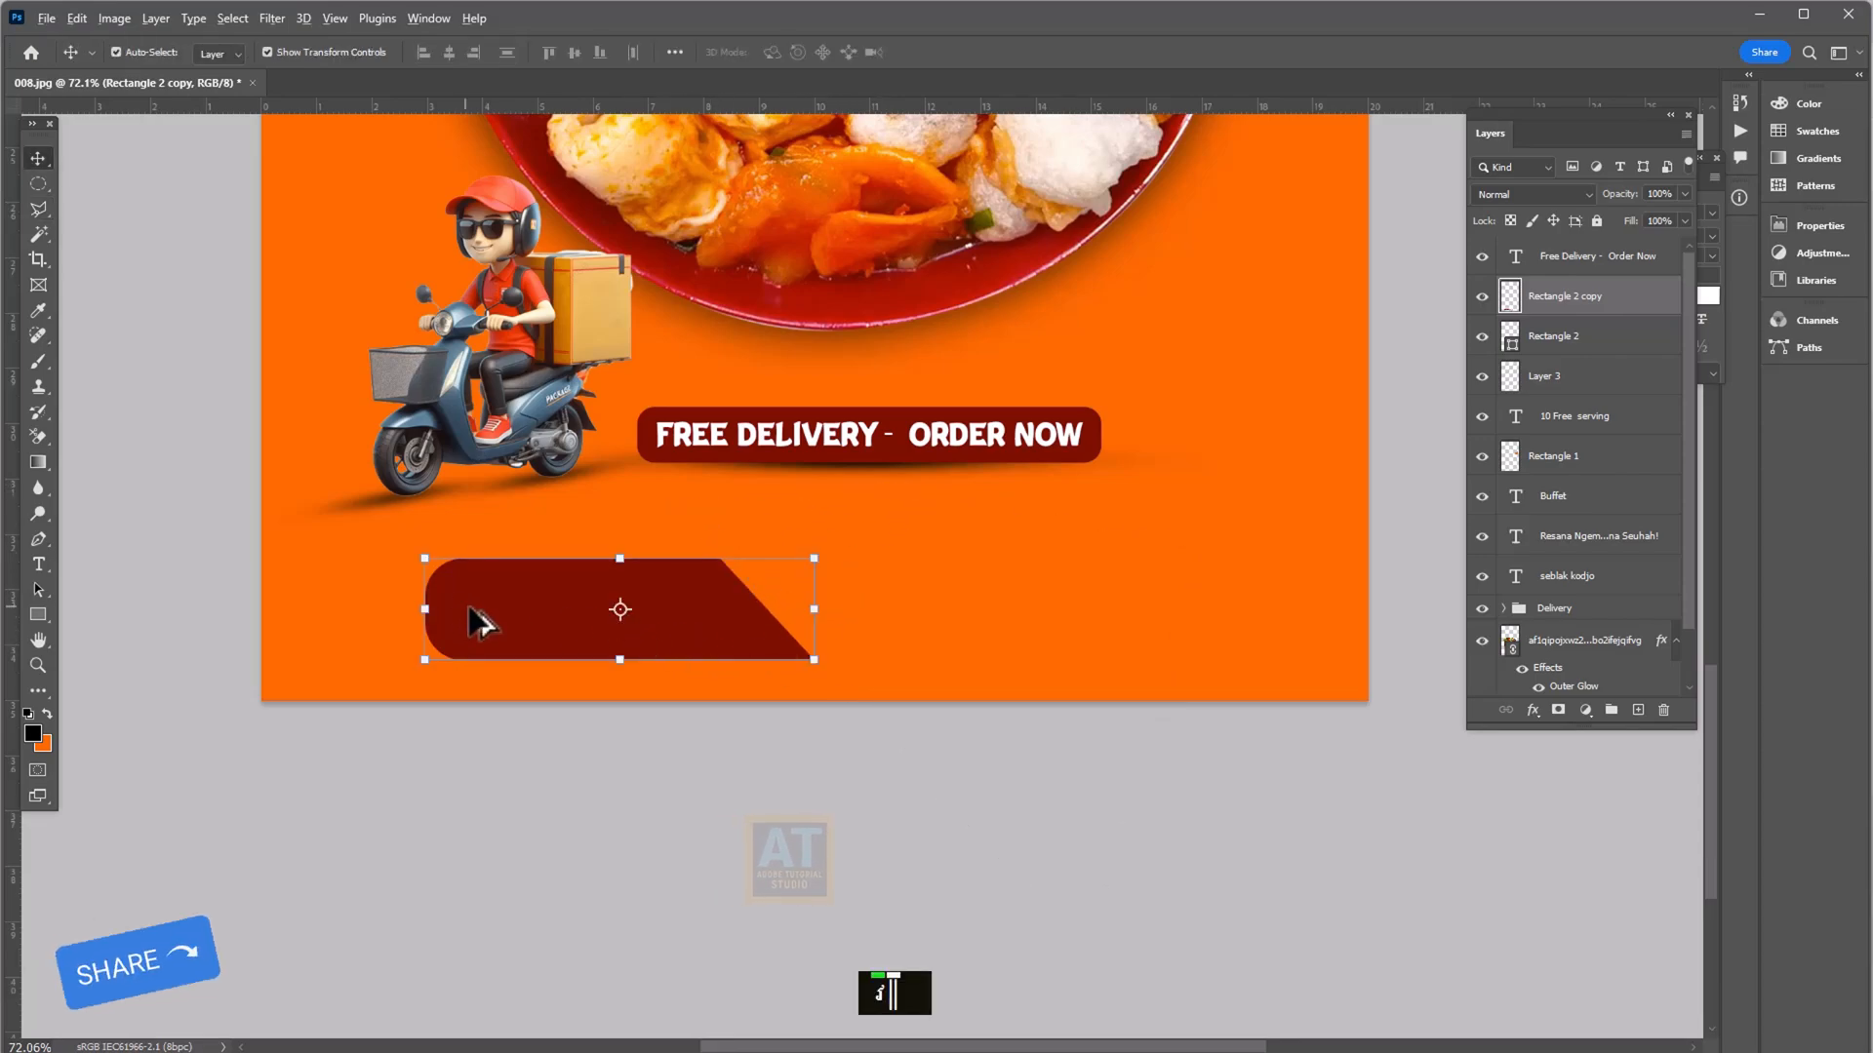
# - Duplicate the slanted bar to its right and flip the copy both horizontally and vertically so the slanted edges face each other
pyautogui.moveTo(487, 619); pyautogui.dragTo(921, 627)
pyautogui.moveTo(1251, 671); pyautogui.dragTo(683, 490)
pyautogui.moveTo(991, 639); pyautogui.dragTo(891, 648)
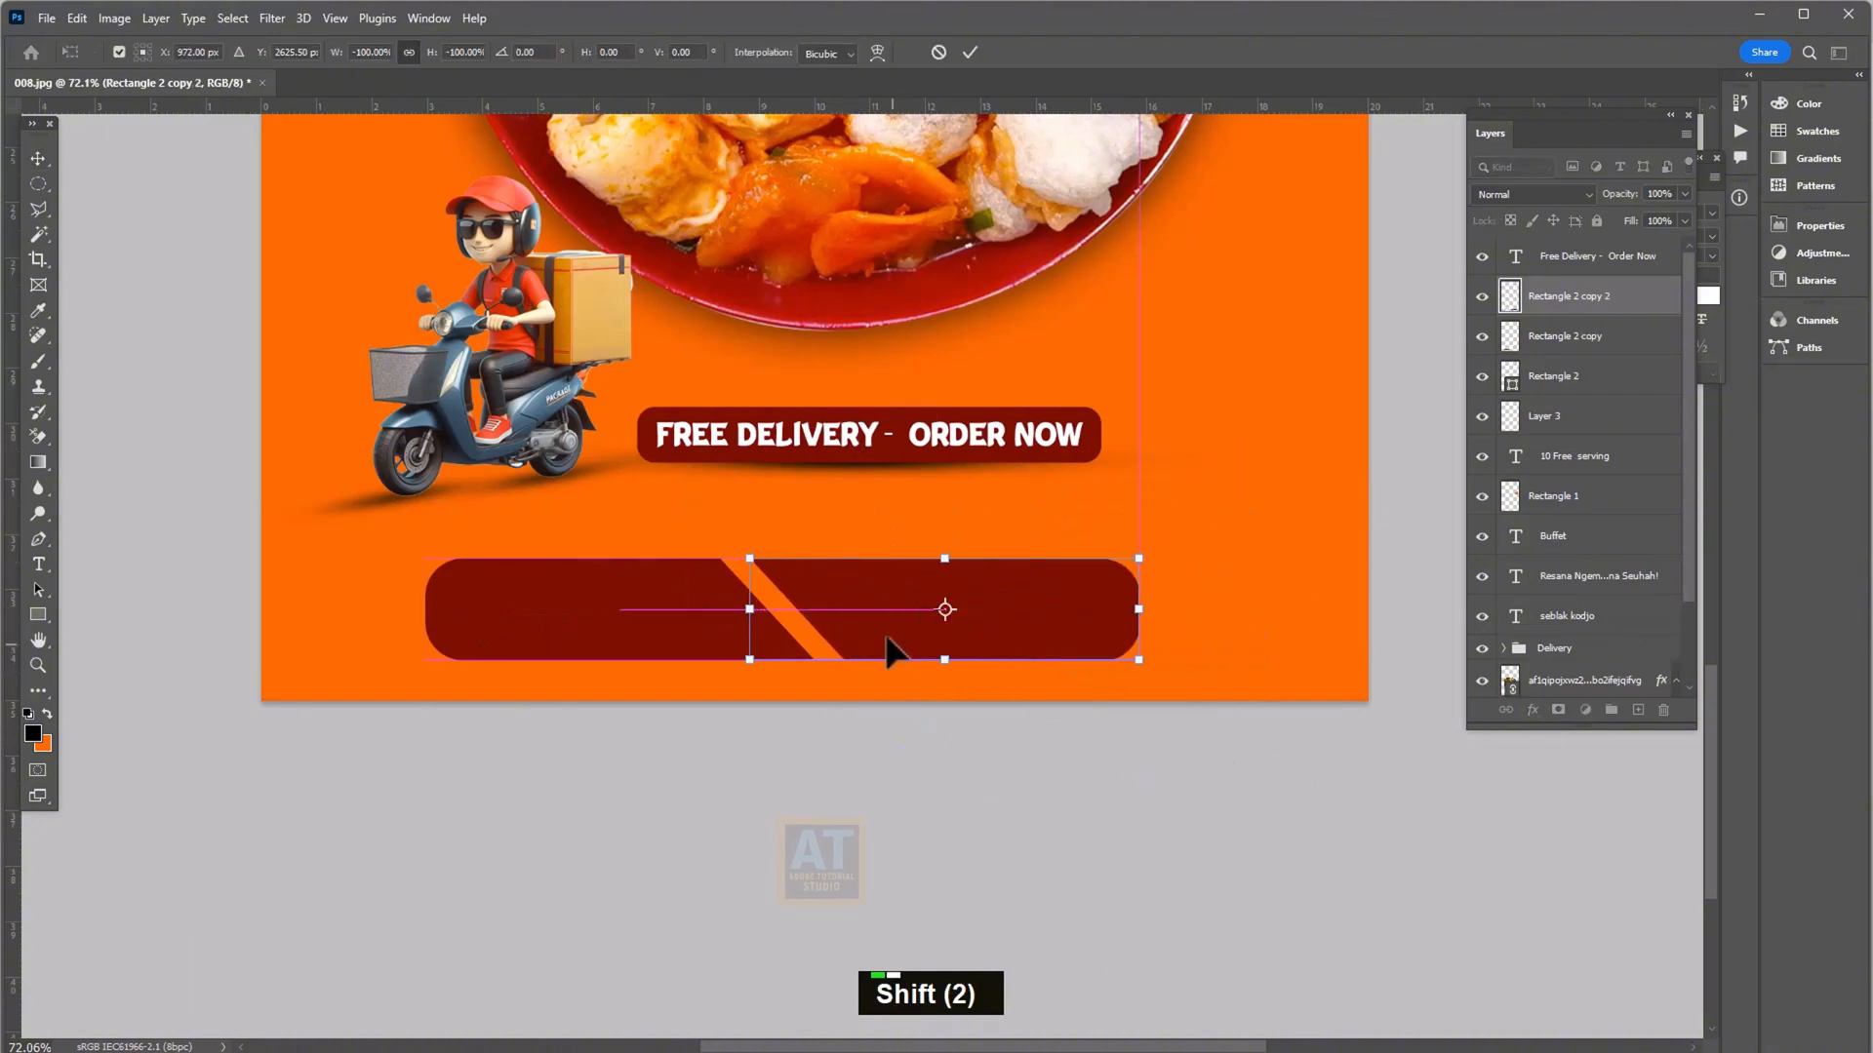
# - Offset the flipped bar 30 px down and 30 px to the right of its current position
pyautogui.hotkey('shift', 'Down')
pyautogui.hotkey('shift', 'Down')
pyautogui.hotkey('shift', 'Down')
pyautogui.hotkey('shift', 'Right')
pyautogui.hotkey('shift', 'Right')
pyautogui.hotkey('shift', 'Right')
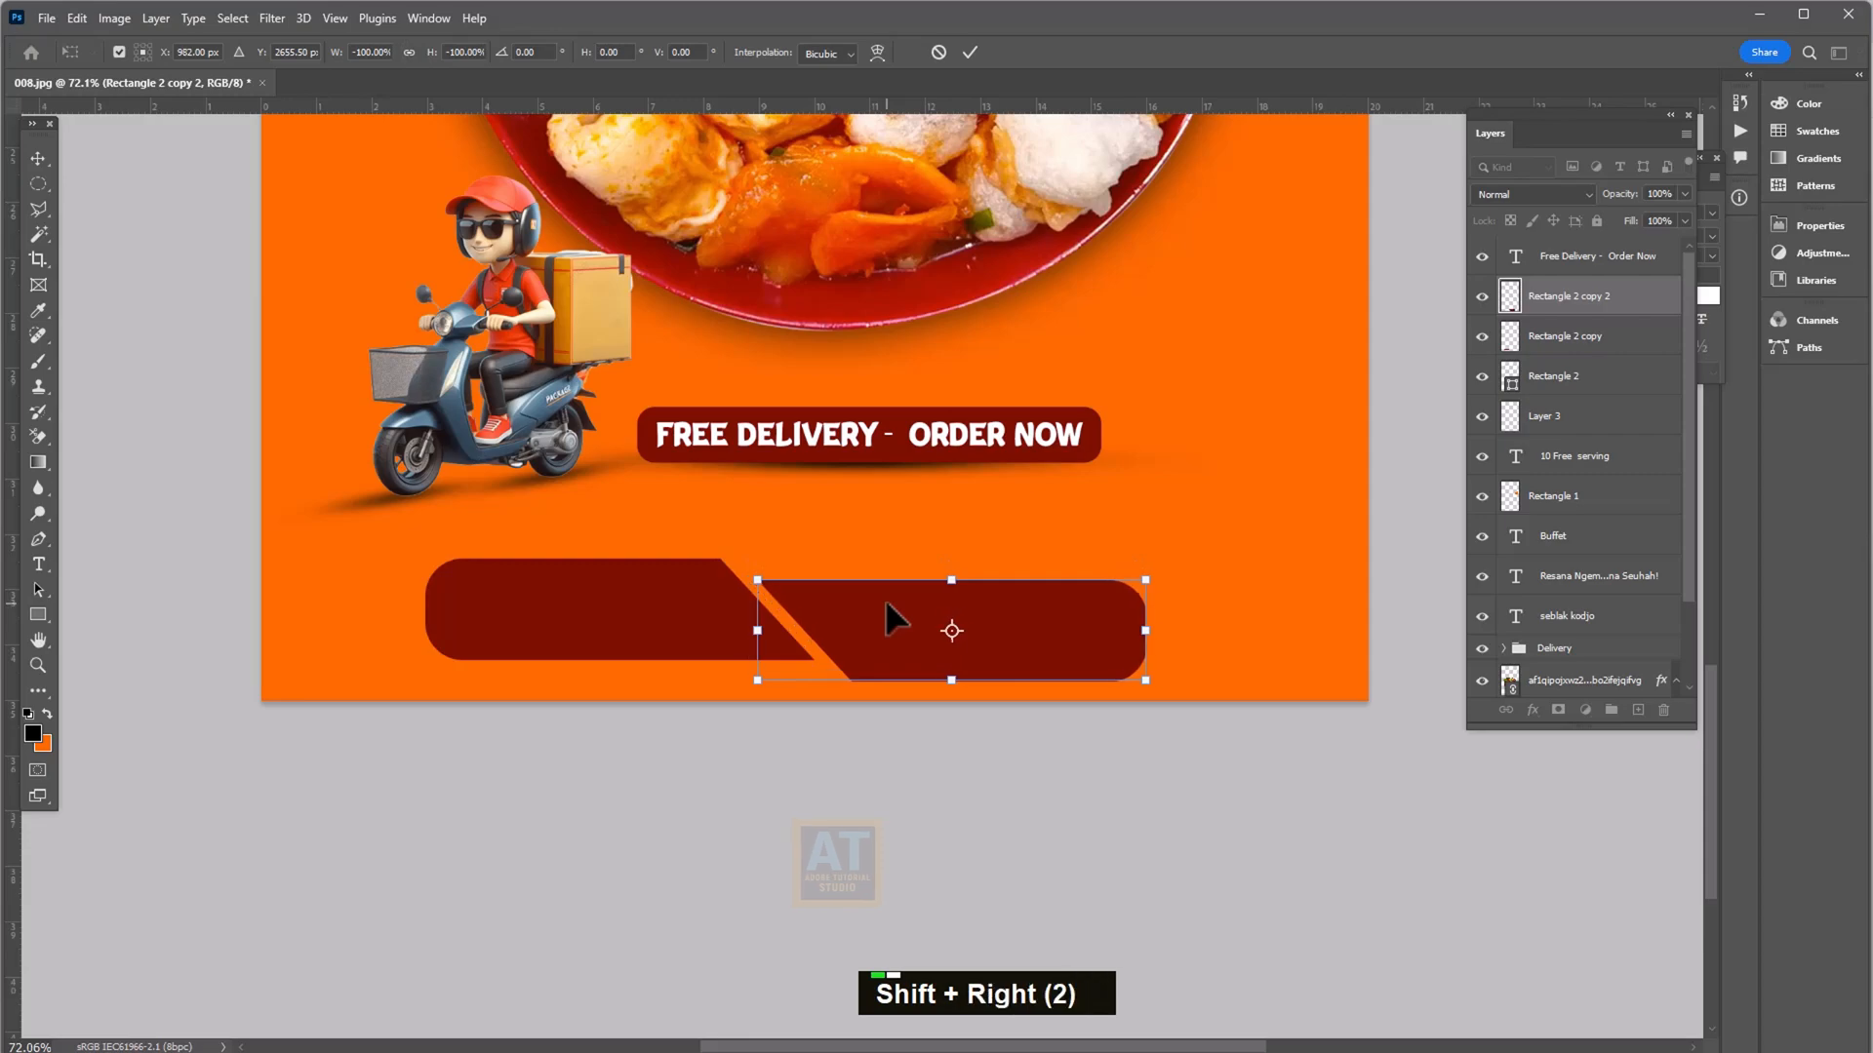
pyautogui.keyDown('shift'); pyautogui.click(606, 585); pyautogui.keyUp('shift')
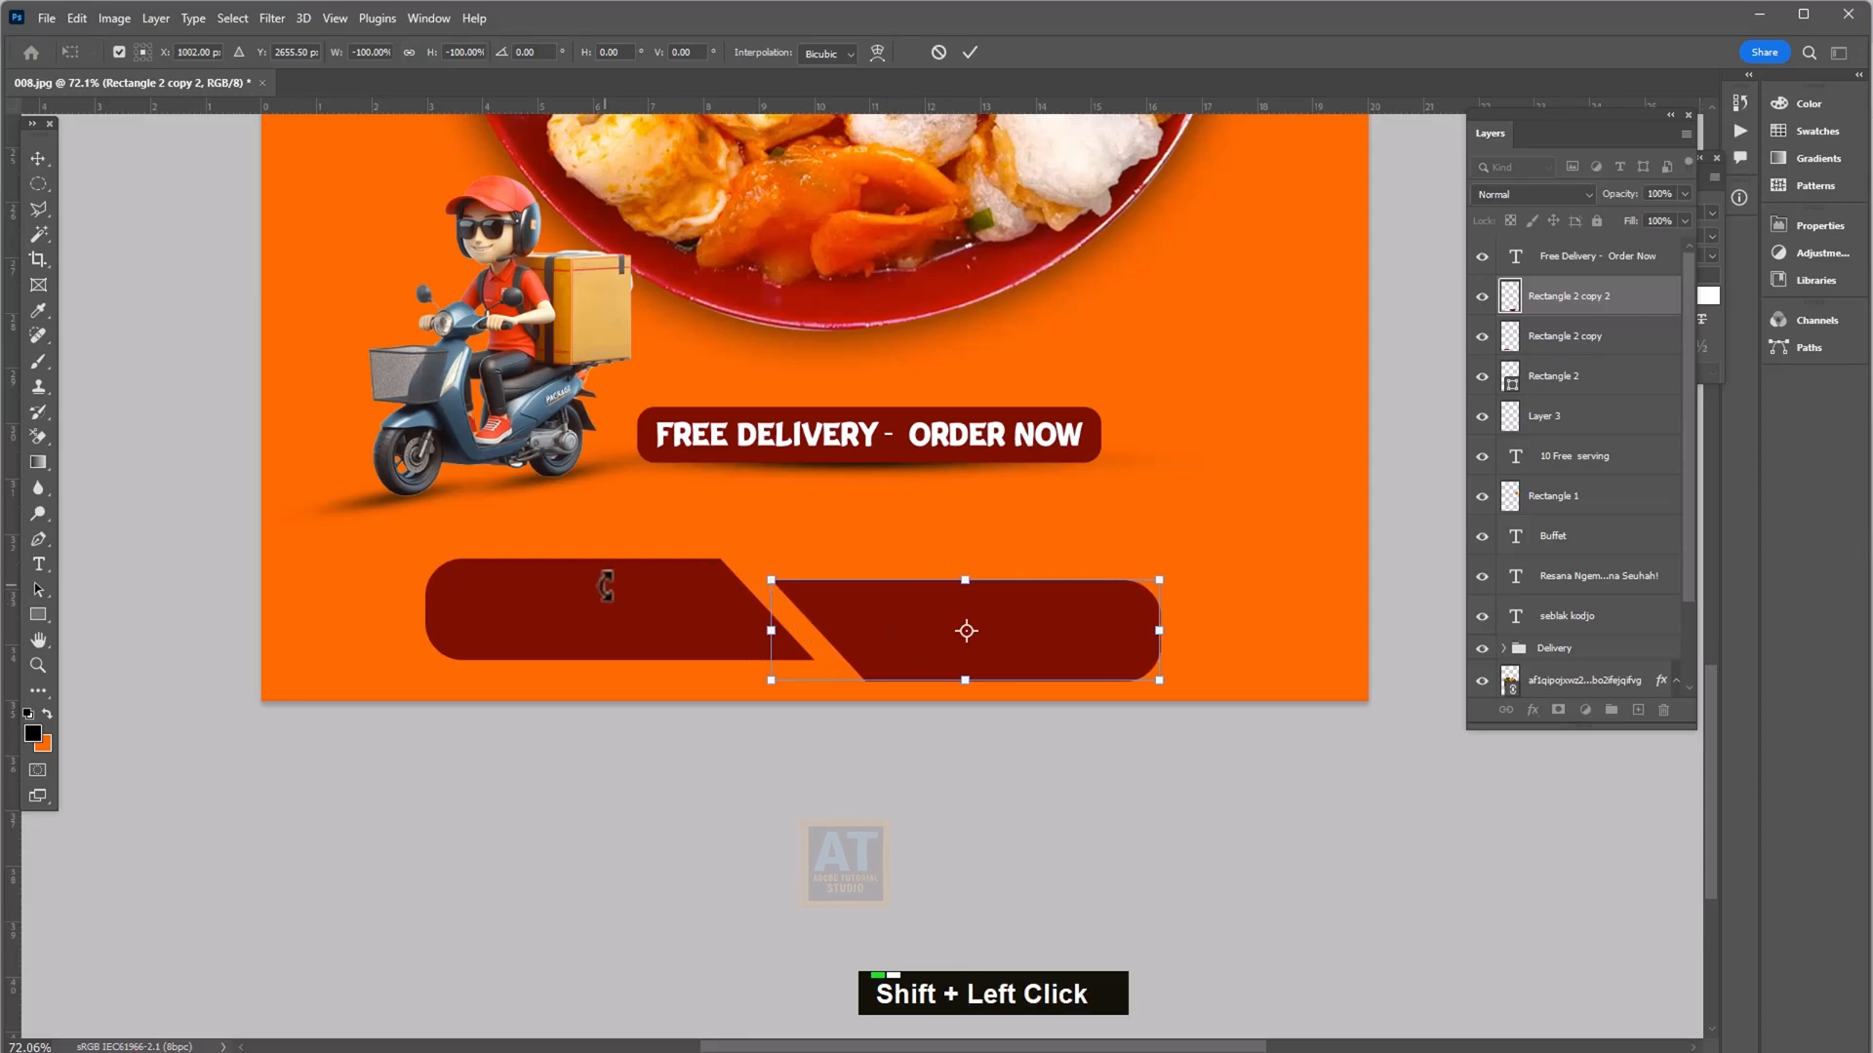
pyautogui.press('Return')
# - Move the two slanted bars together toward the poster's centre and scale them down slightly
pyautogui.keyDown('shift'); pyautogui.click(660, 635); pyautogui.keyUp('shift')
pyautogui.moveTo(896, 636); pyautogui.dragTo(972, 594)
pyautogui.moveTo(1245, 660); pyautogui.dragTo(1191, 656)
pyautogui.press('Return')
pyautogui.doubleClick(910, 939)
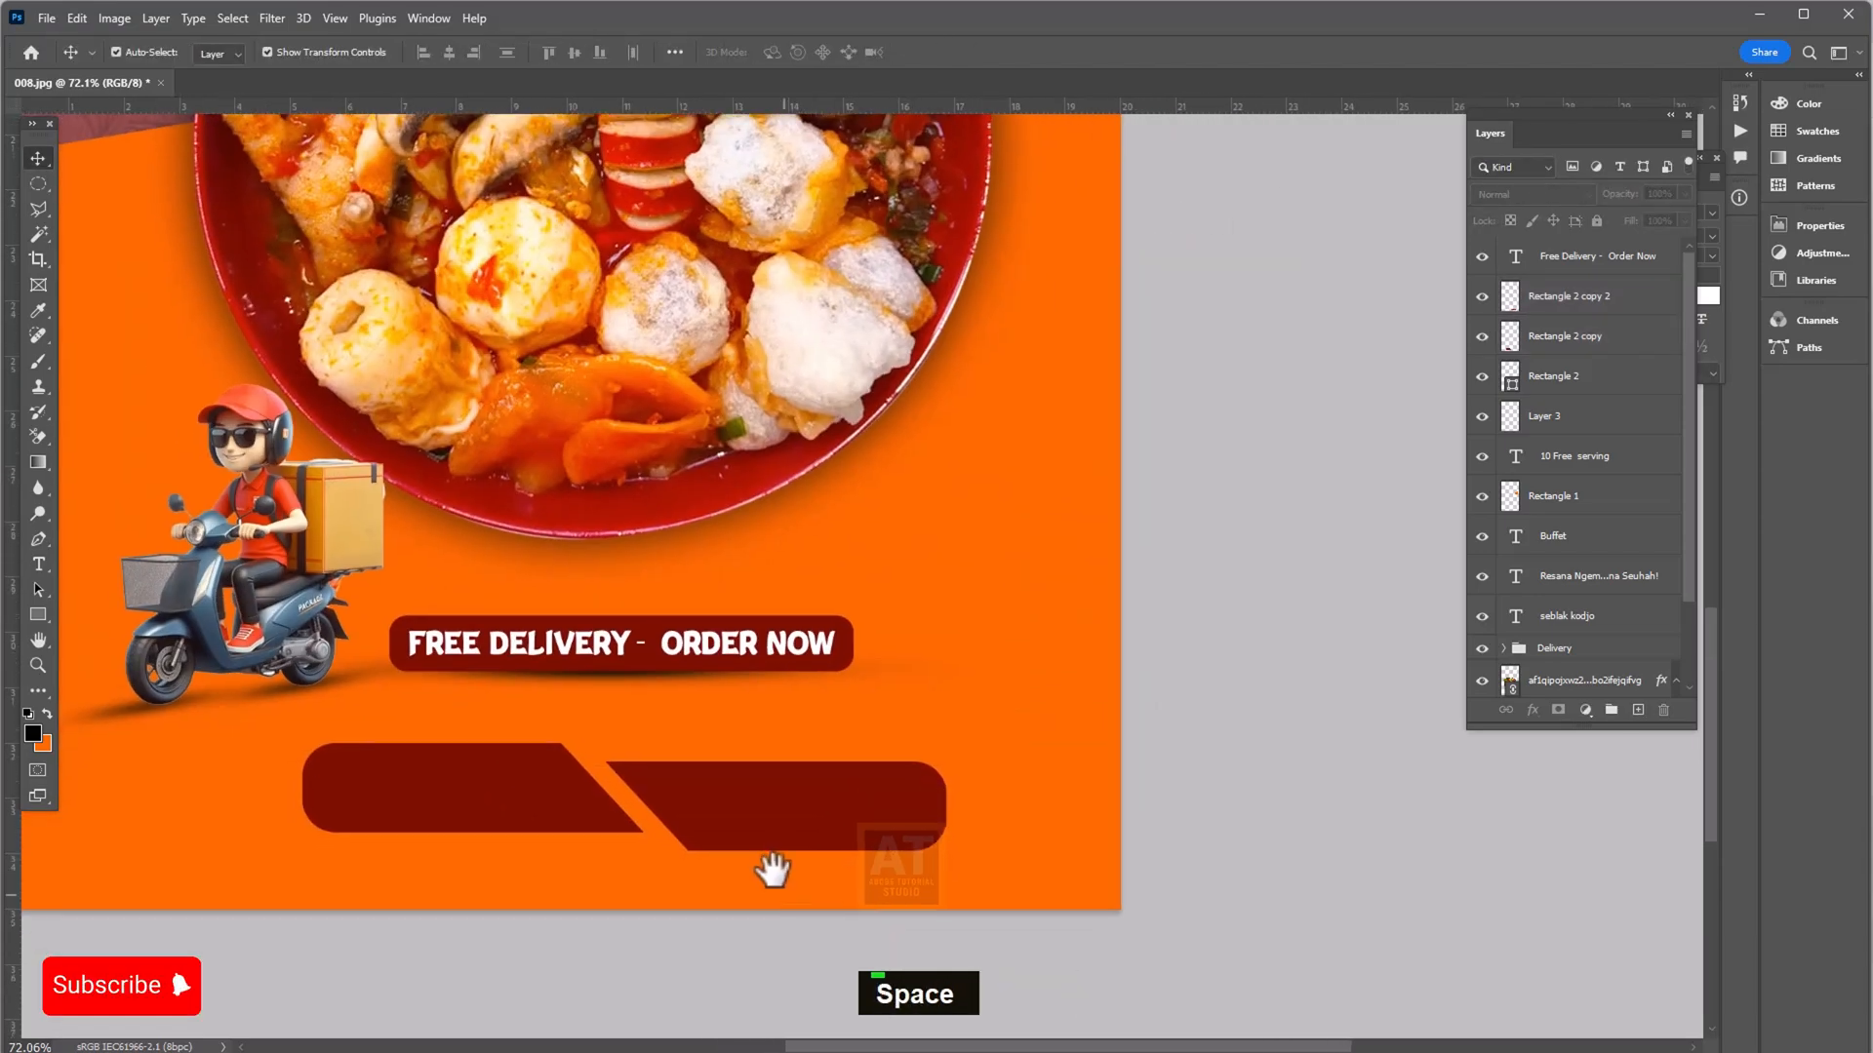
# - Apply a white Color Overlay at 100% opacity to the right slanted bar
pyautogui.click(771, 825)
pyautogui.click(1533, 711)
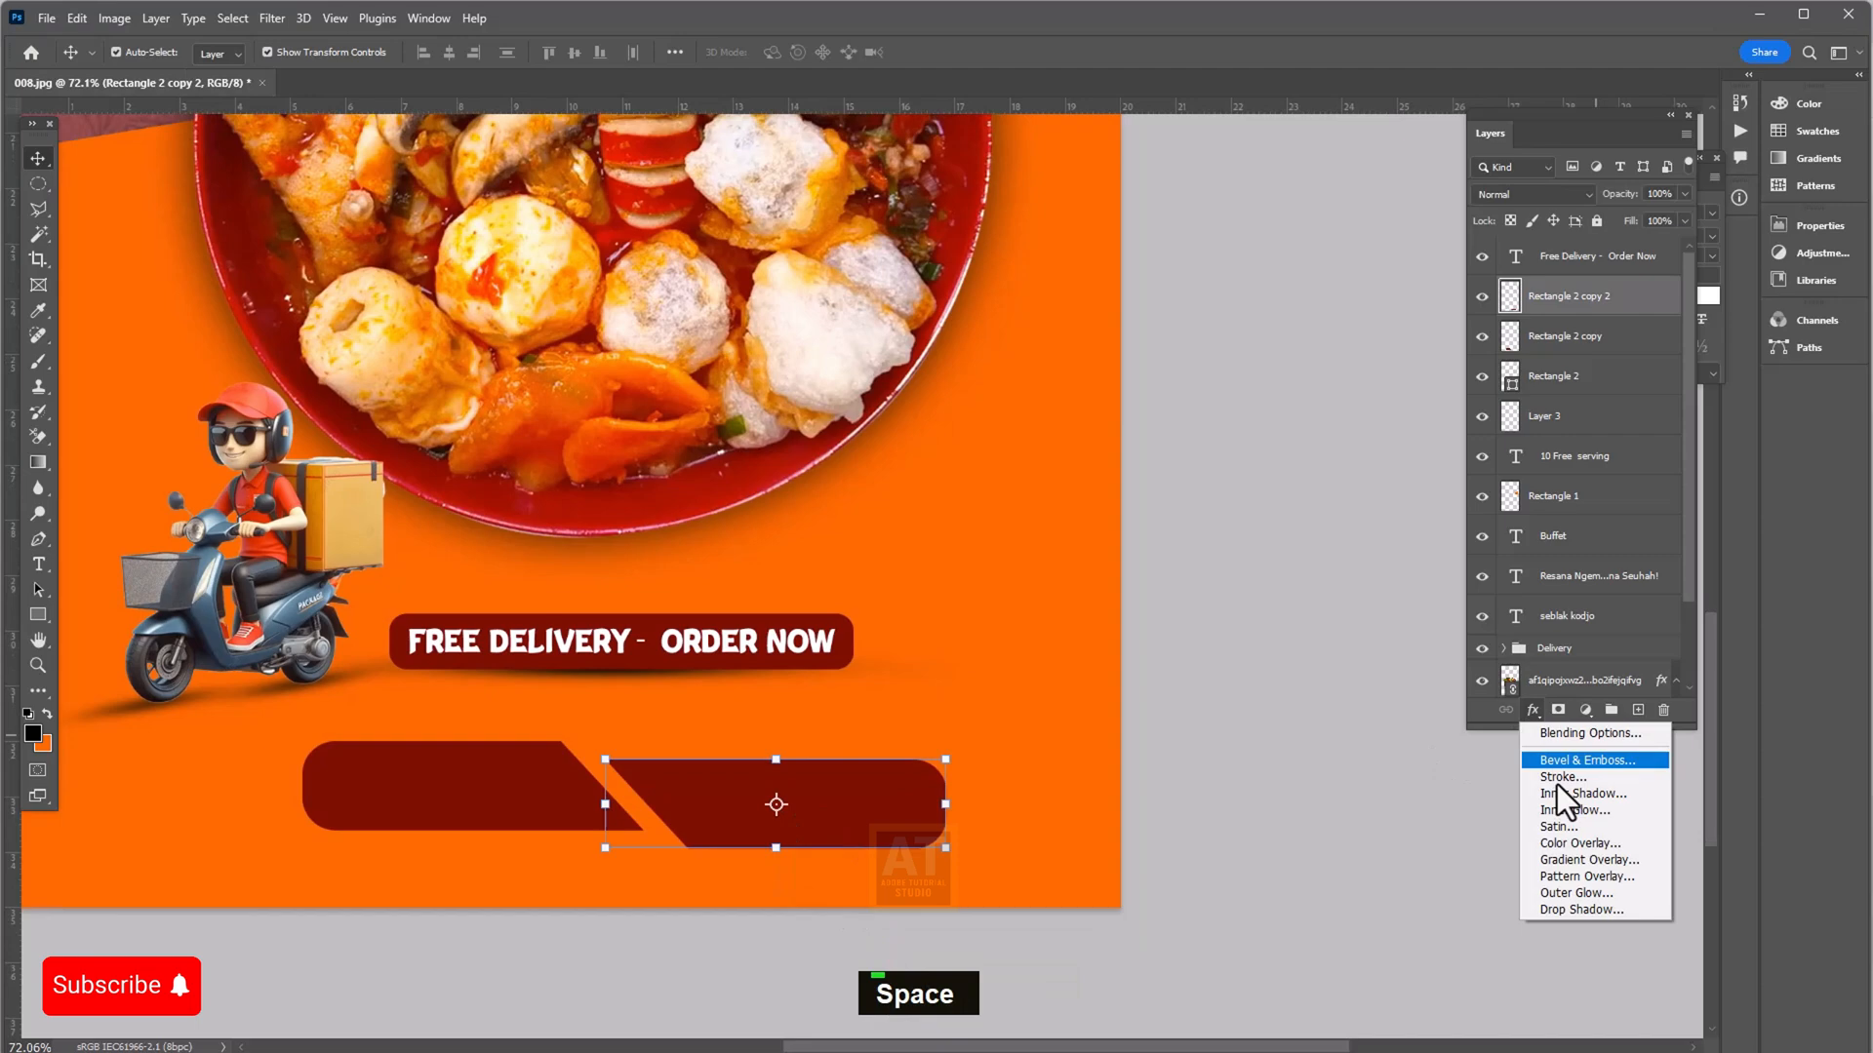
pyautogui.click(1558, 843)
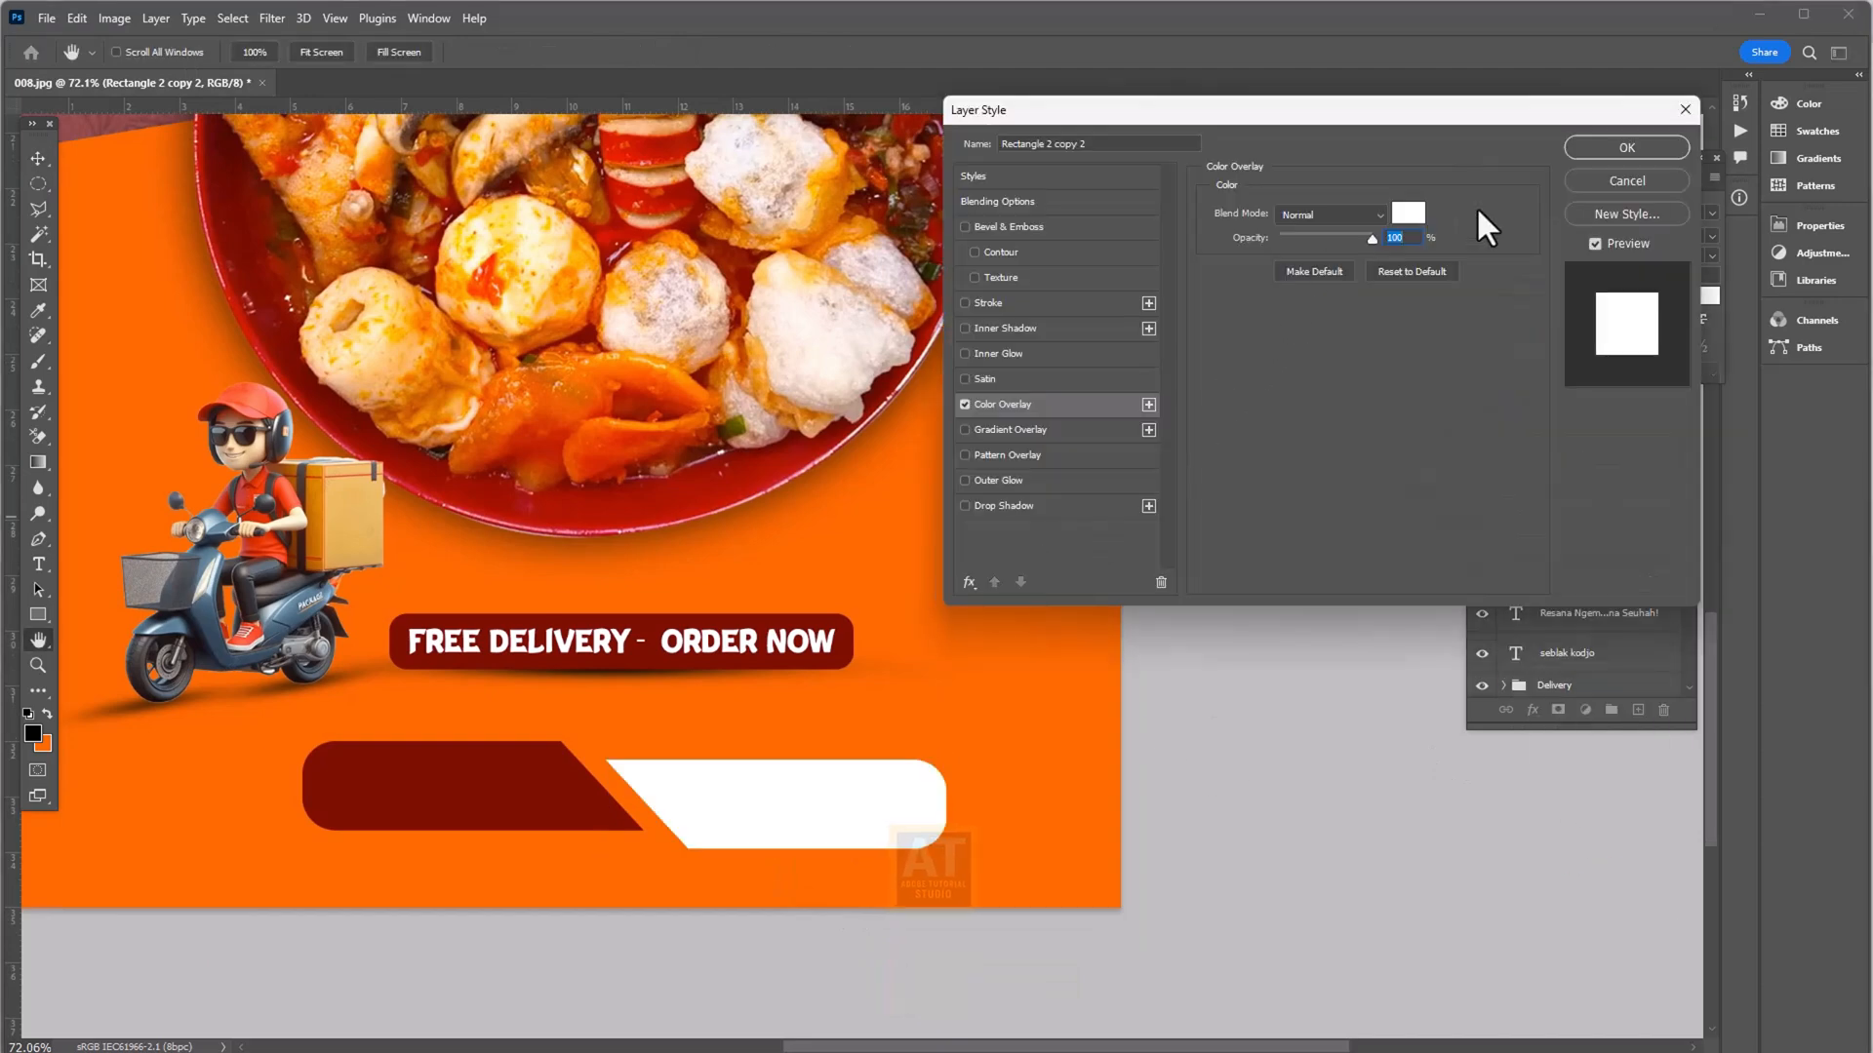
pyautogui.click(1589, 154)
pyautogui.click(1205, 743)
pyautogui.moveTo(886, 738); pyautogui.dragTo(1204, 648)
# - Duplicate the Free Delivery - Order Now text down onto the left slanted bar
pyautogui.keyDown('alt'); pyautogui.click(1066, 379); pyautogui.keyUp('alt')
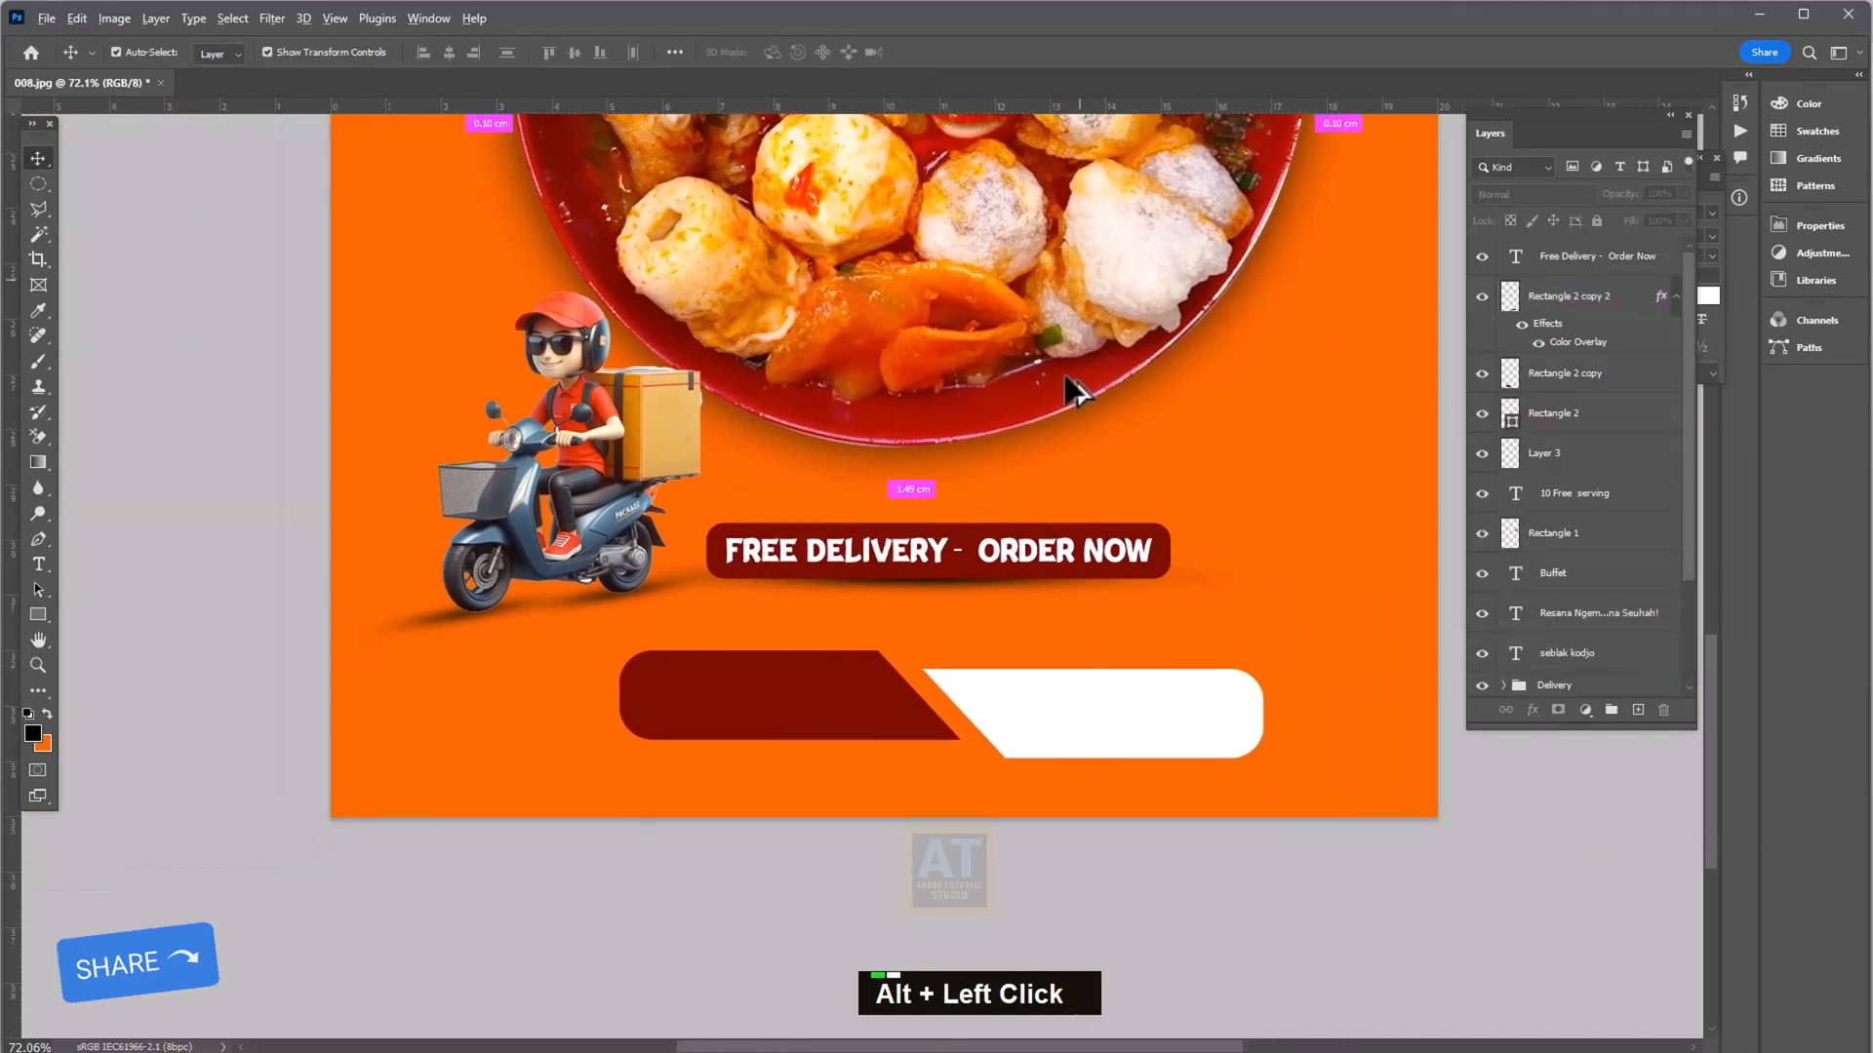
pyautogui.hotkey('ctrl', '0')
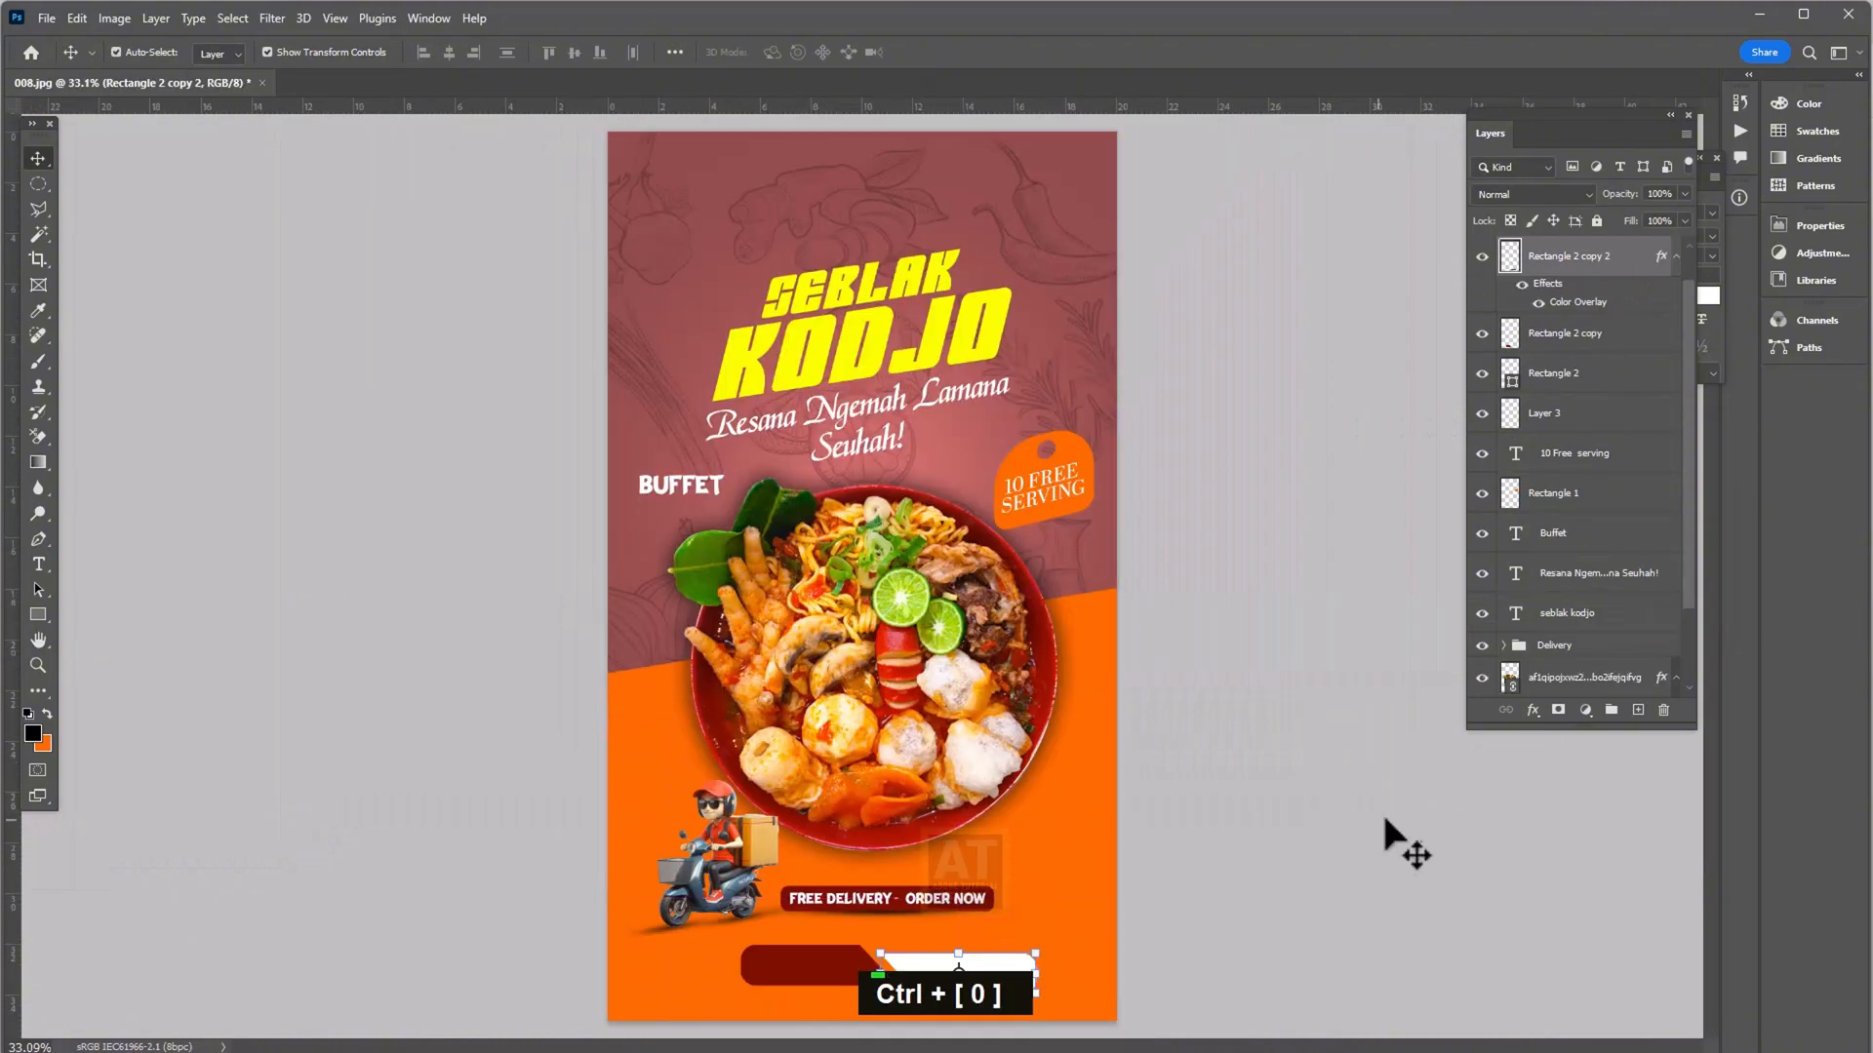
pyautogui.click(1383, 819)
pyautogui.click(936, 907)
pyautogui.moveTo(937, 907); pyautogui.dragTo(893, 983)
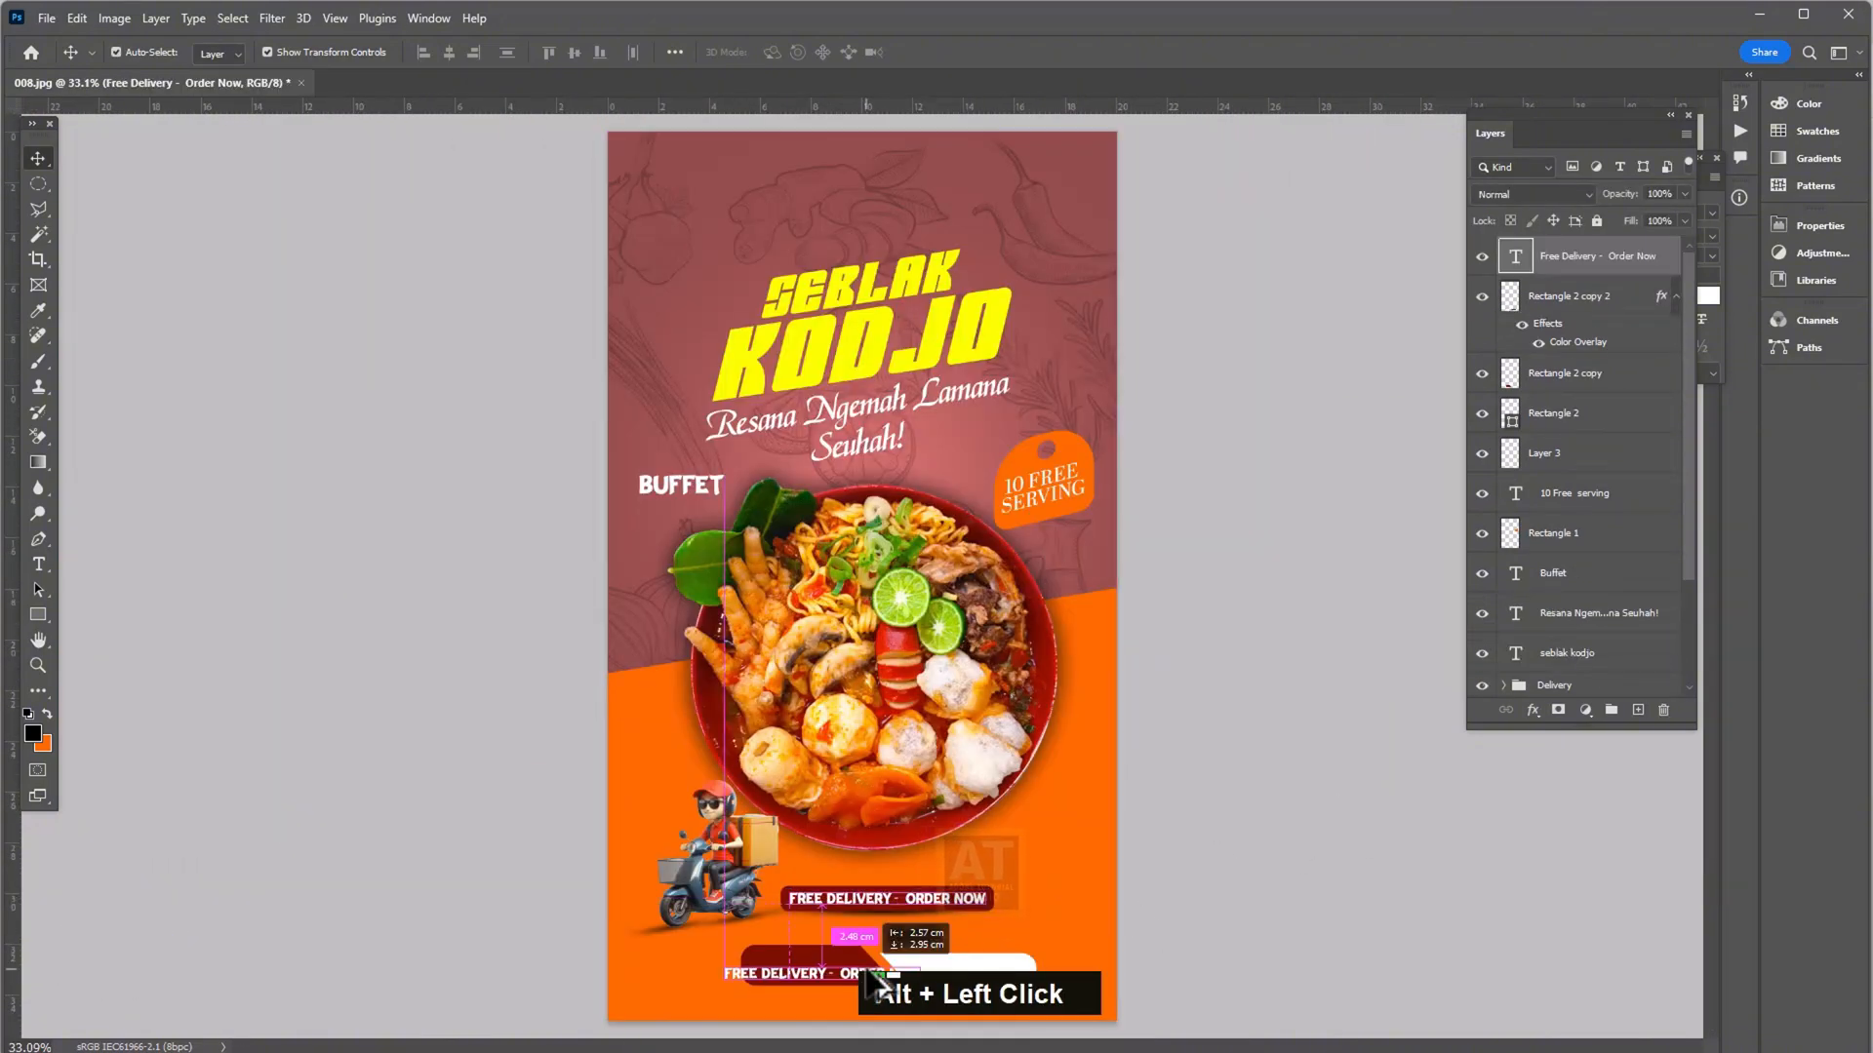
pyautogui.scroll(6, 819, 985)
pyautogui.moveTo(967, 918); pyautogui.dragTo(898, 599)
pyautogui.scroll(3, 973, 639)
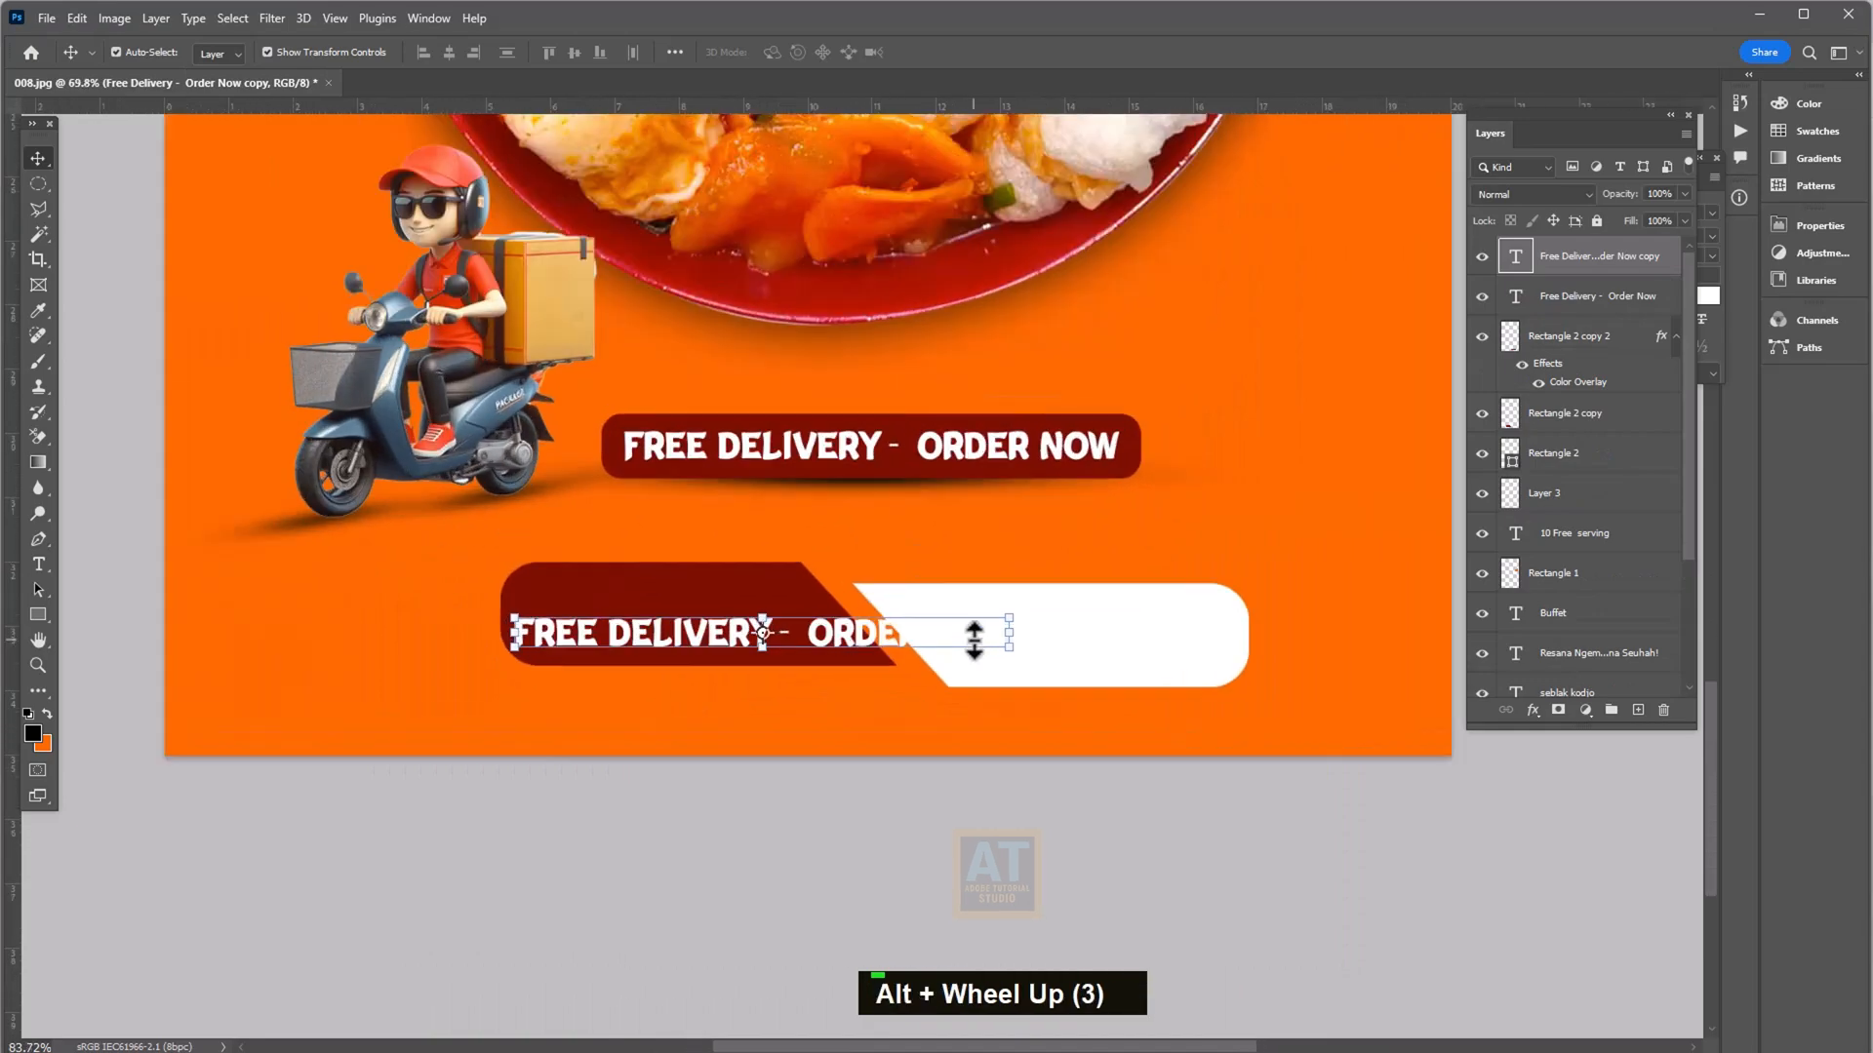
# - Recolour the copied delivery text with the orange sampled from the poster background
pyautogui.press('t')
pyautogui.doubleClick(784, 634)
pyautogui.hotkey('ctrl', 'a')
pyautogui.click(780, 54)
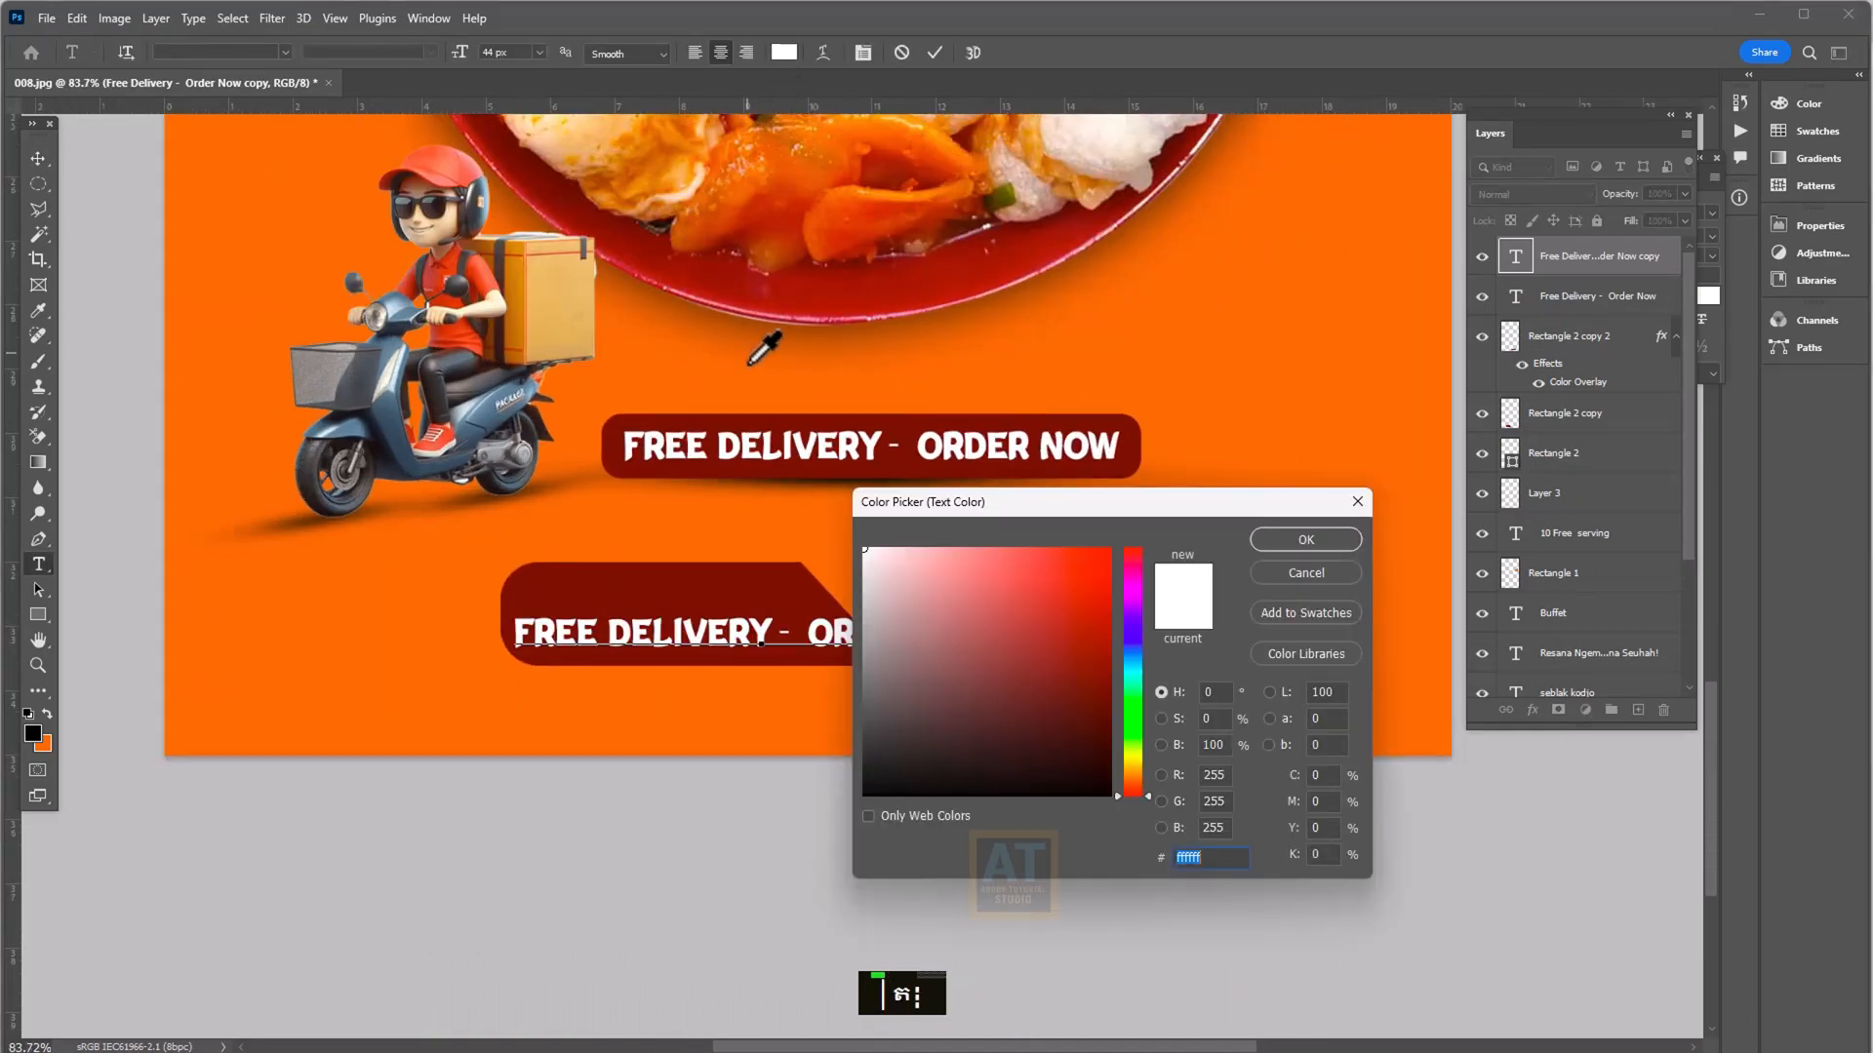
pyautogui.click(777, 390)
pyautogui.press('Return')
# - Replace the copied delivery text on the dark red slanted bar with the contact phone number
pyautogui.click(744, 630)
pyautogui.hotkey('ctrl', 'a')
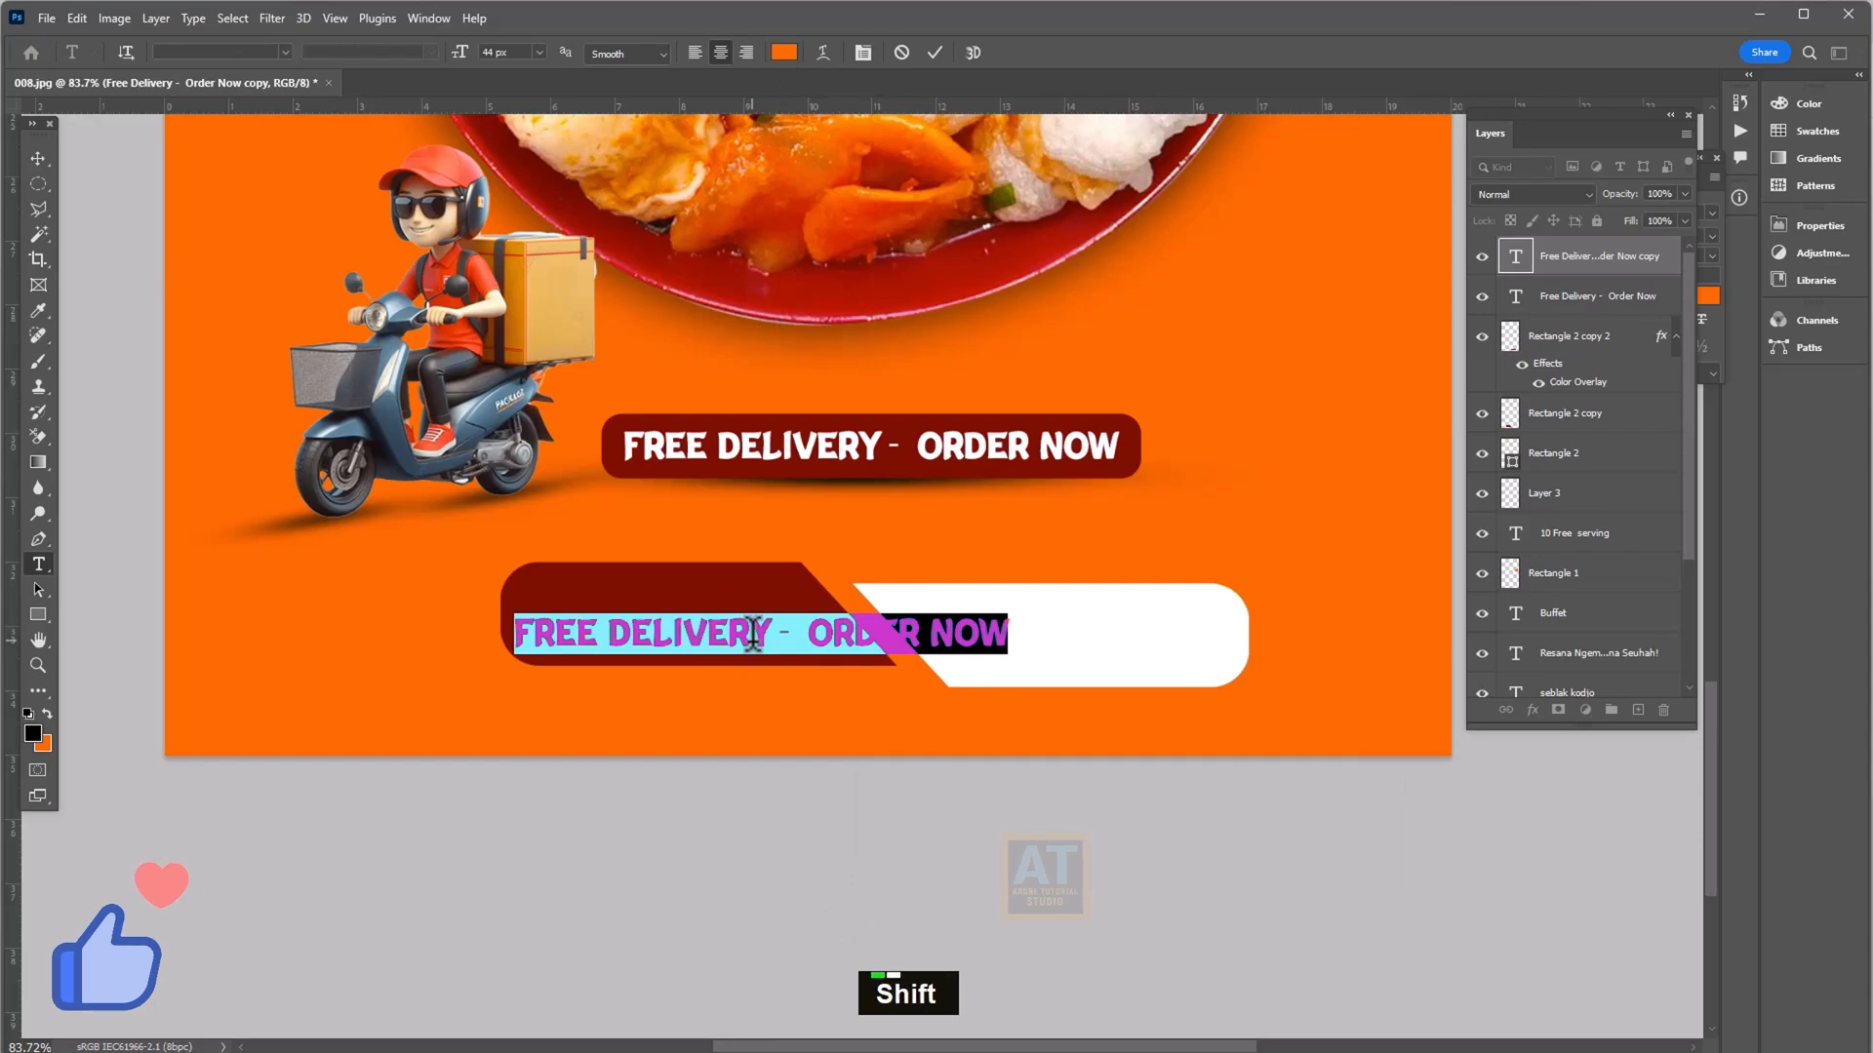
pyautogui.write('+123456')
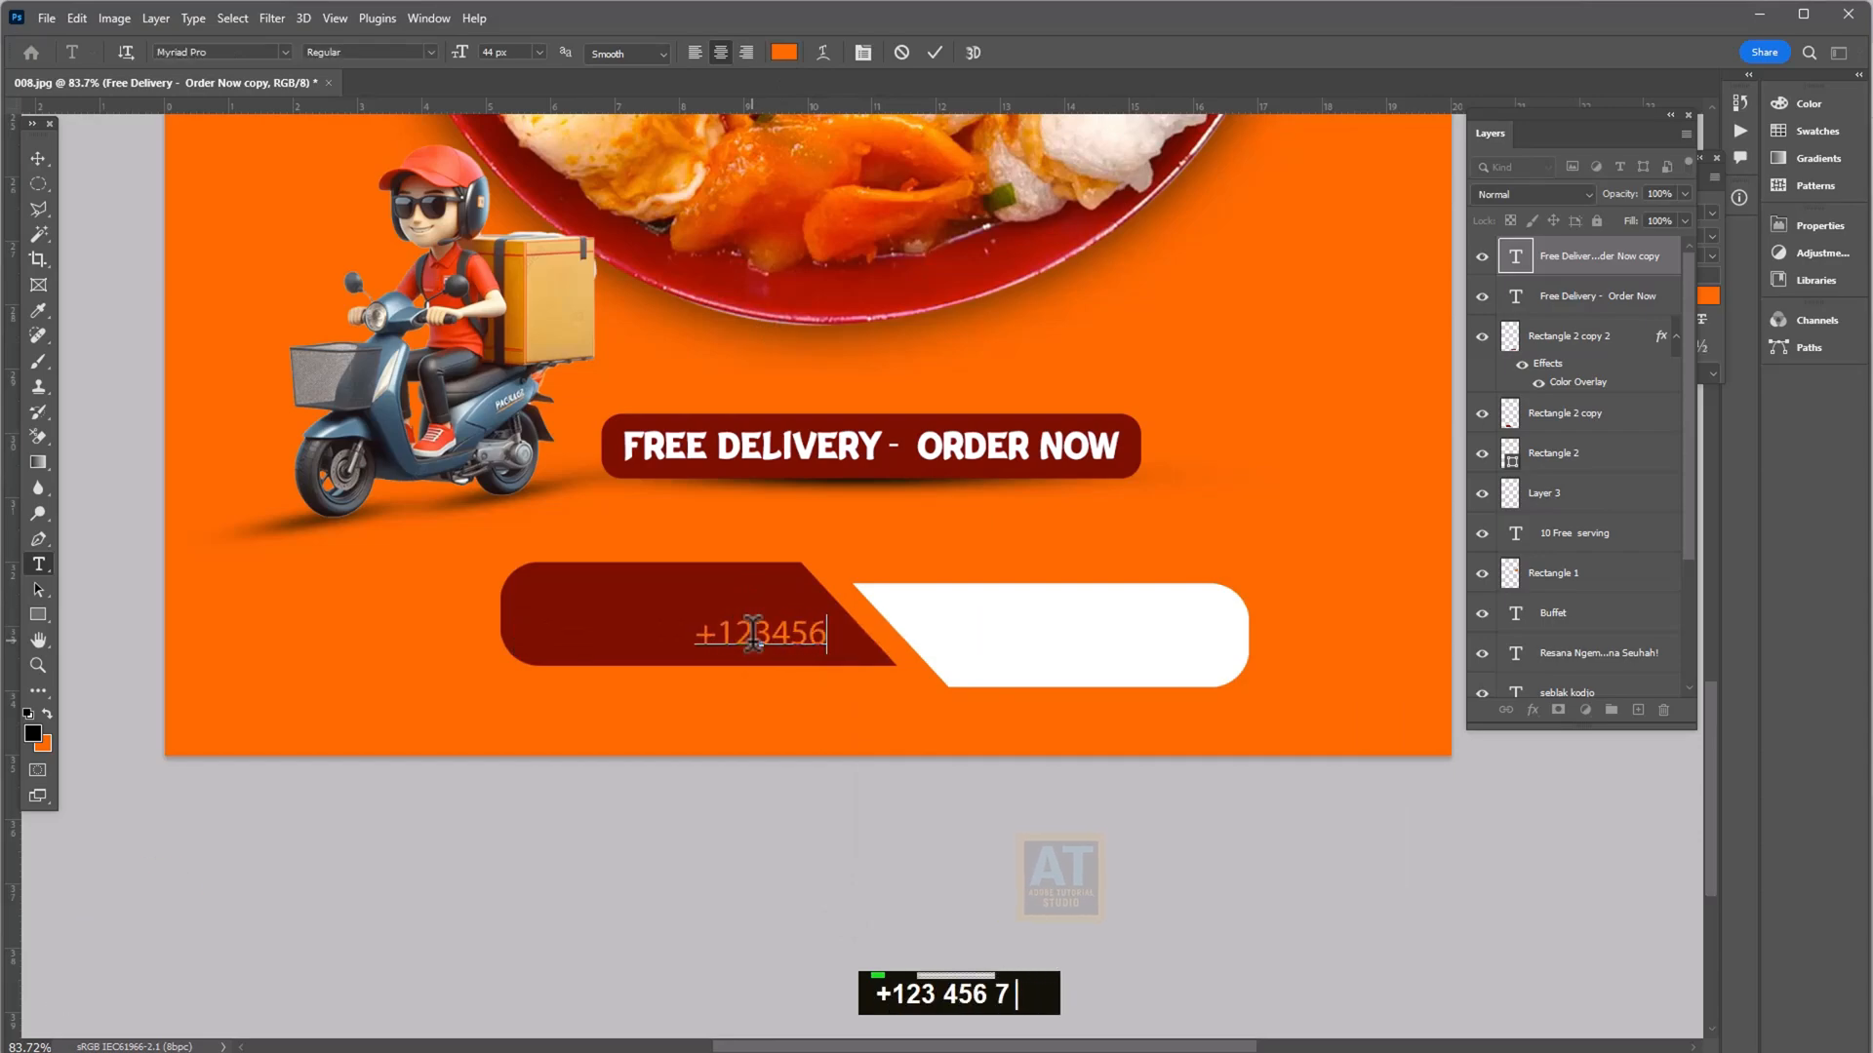
pyautogui.write('789')
pyautogui.hotkey('ctrl', 'a')
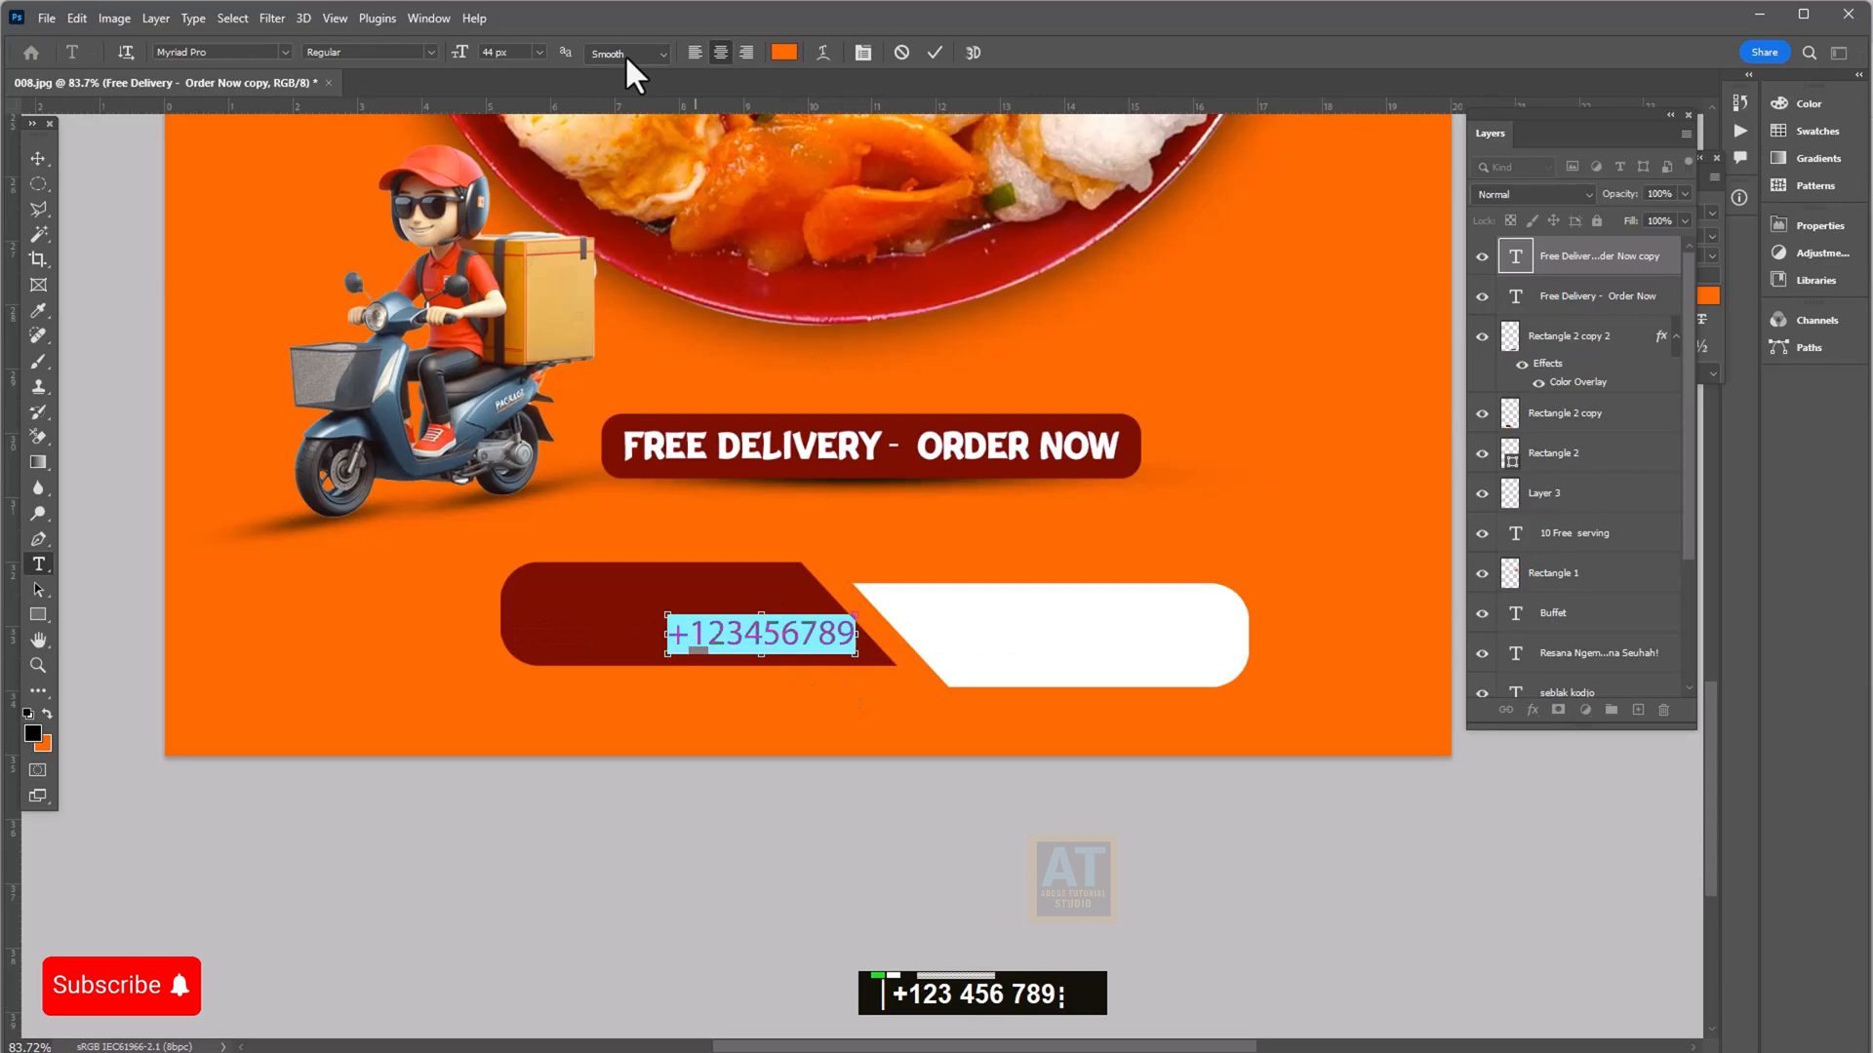
# - Set the phone number's font to a Black Lives
pyautogui.click(285, 52)
pyautogui.scroll(5, 289, 119)
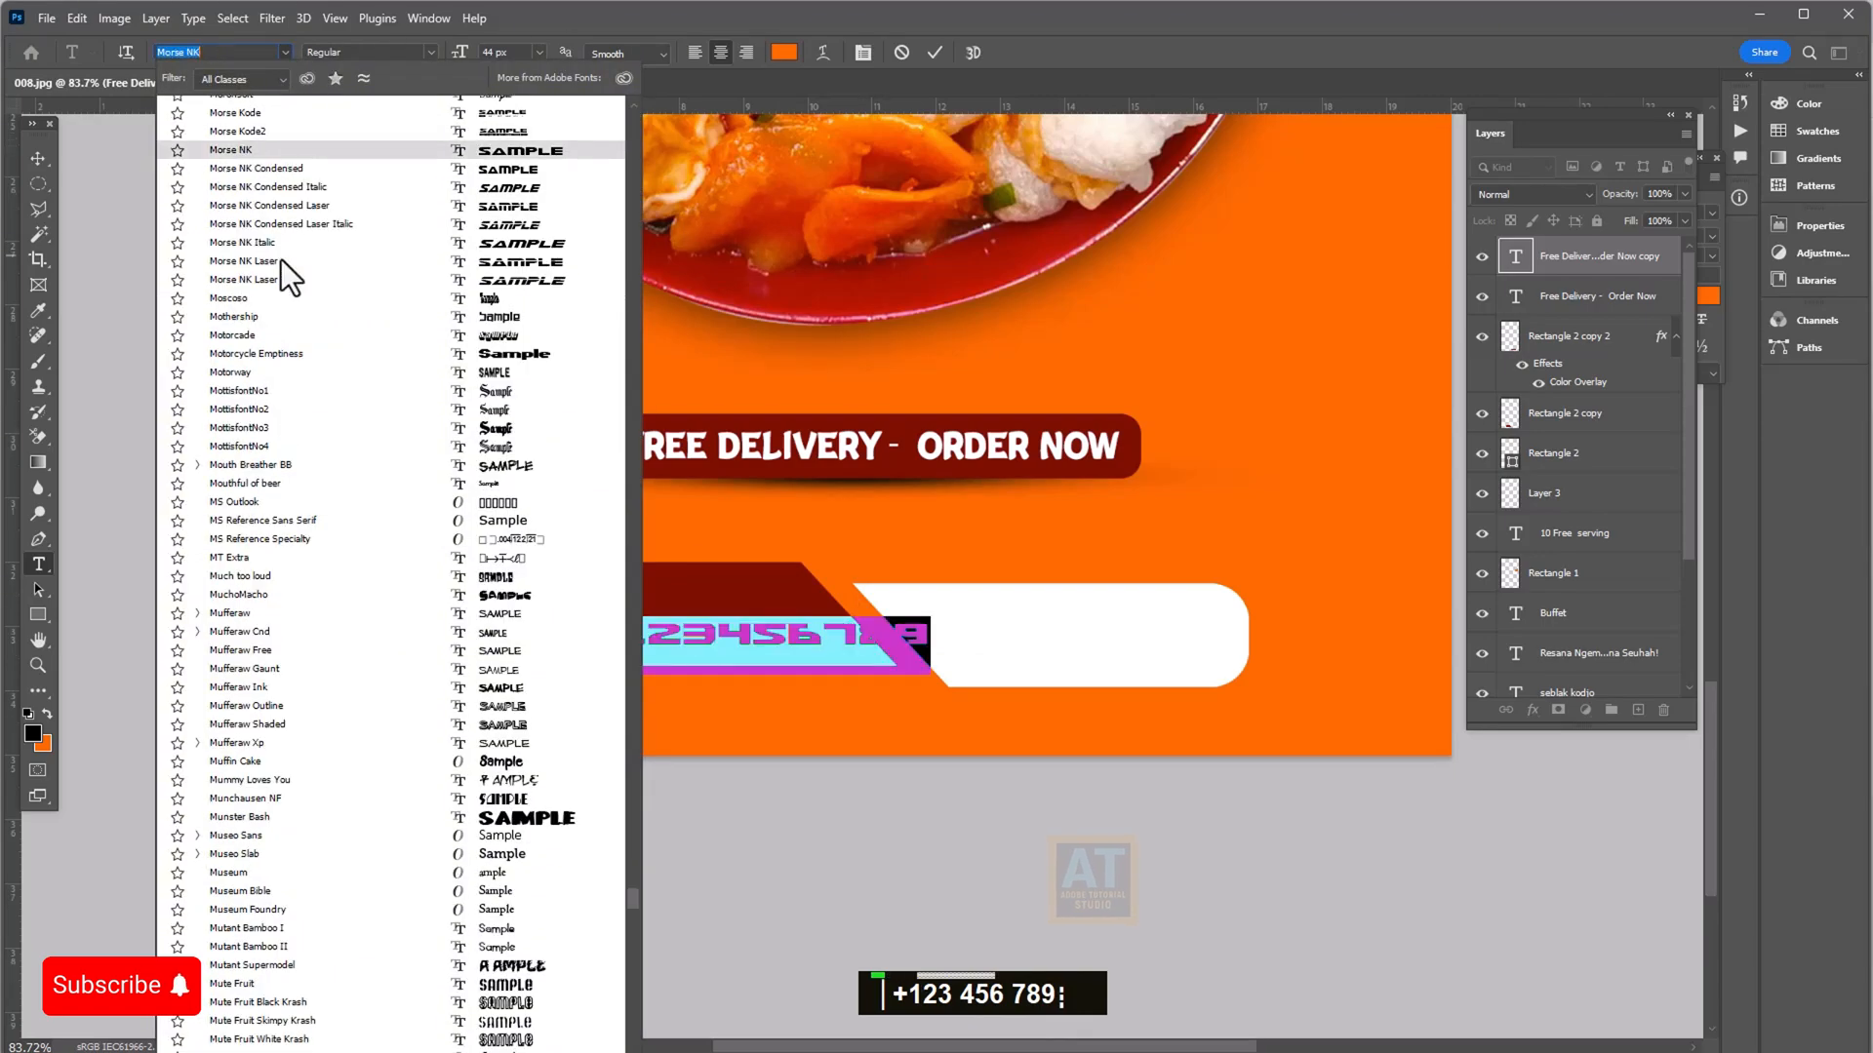
pyautogui.scroll(2, 732, 689)
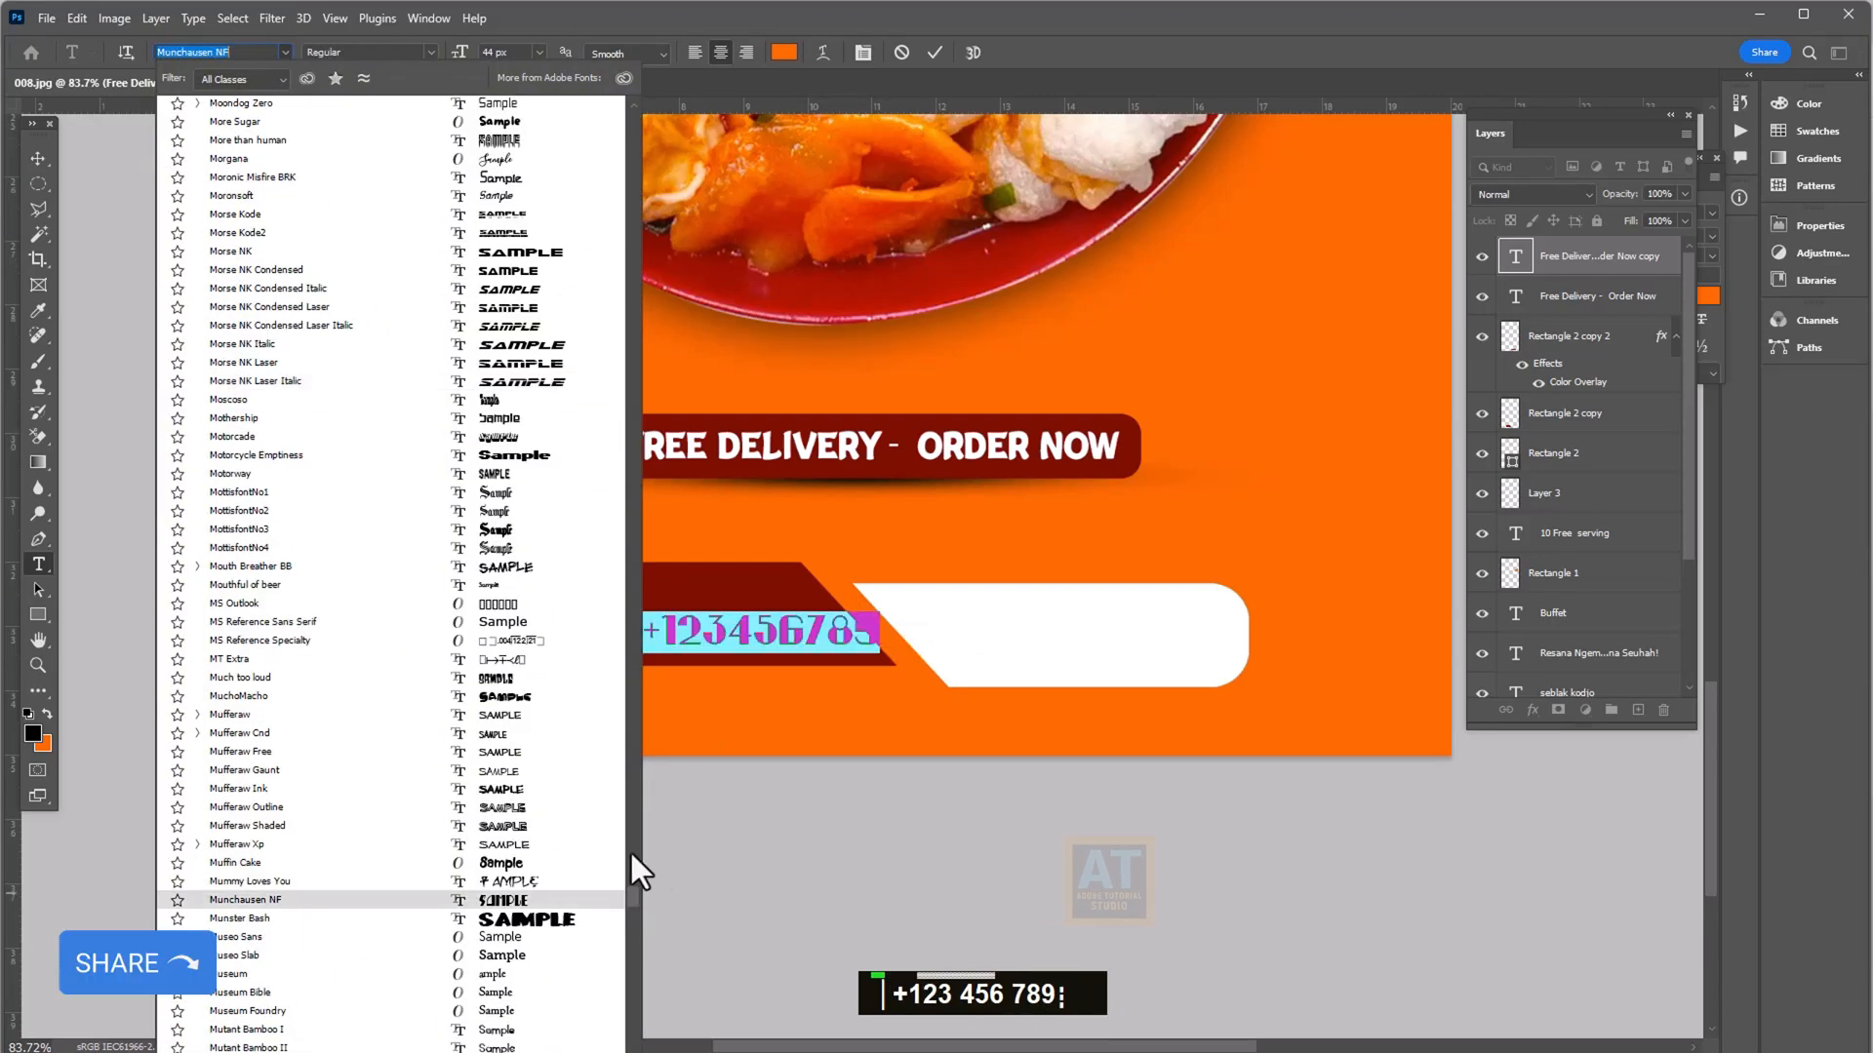
pyautogui.moveTo(631, 858); pyautogui.dragTo(626, 96)
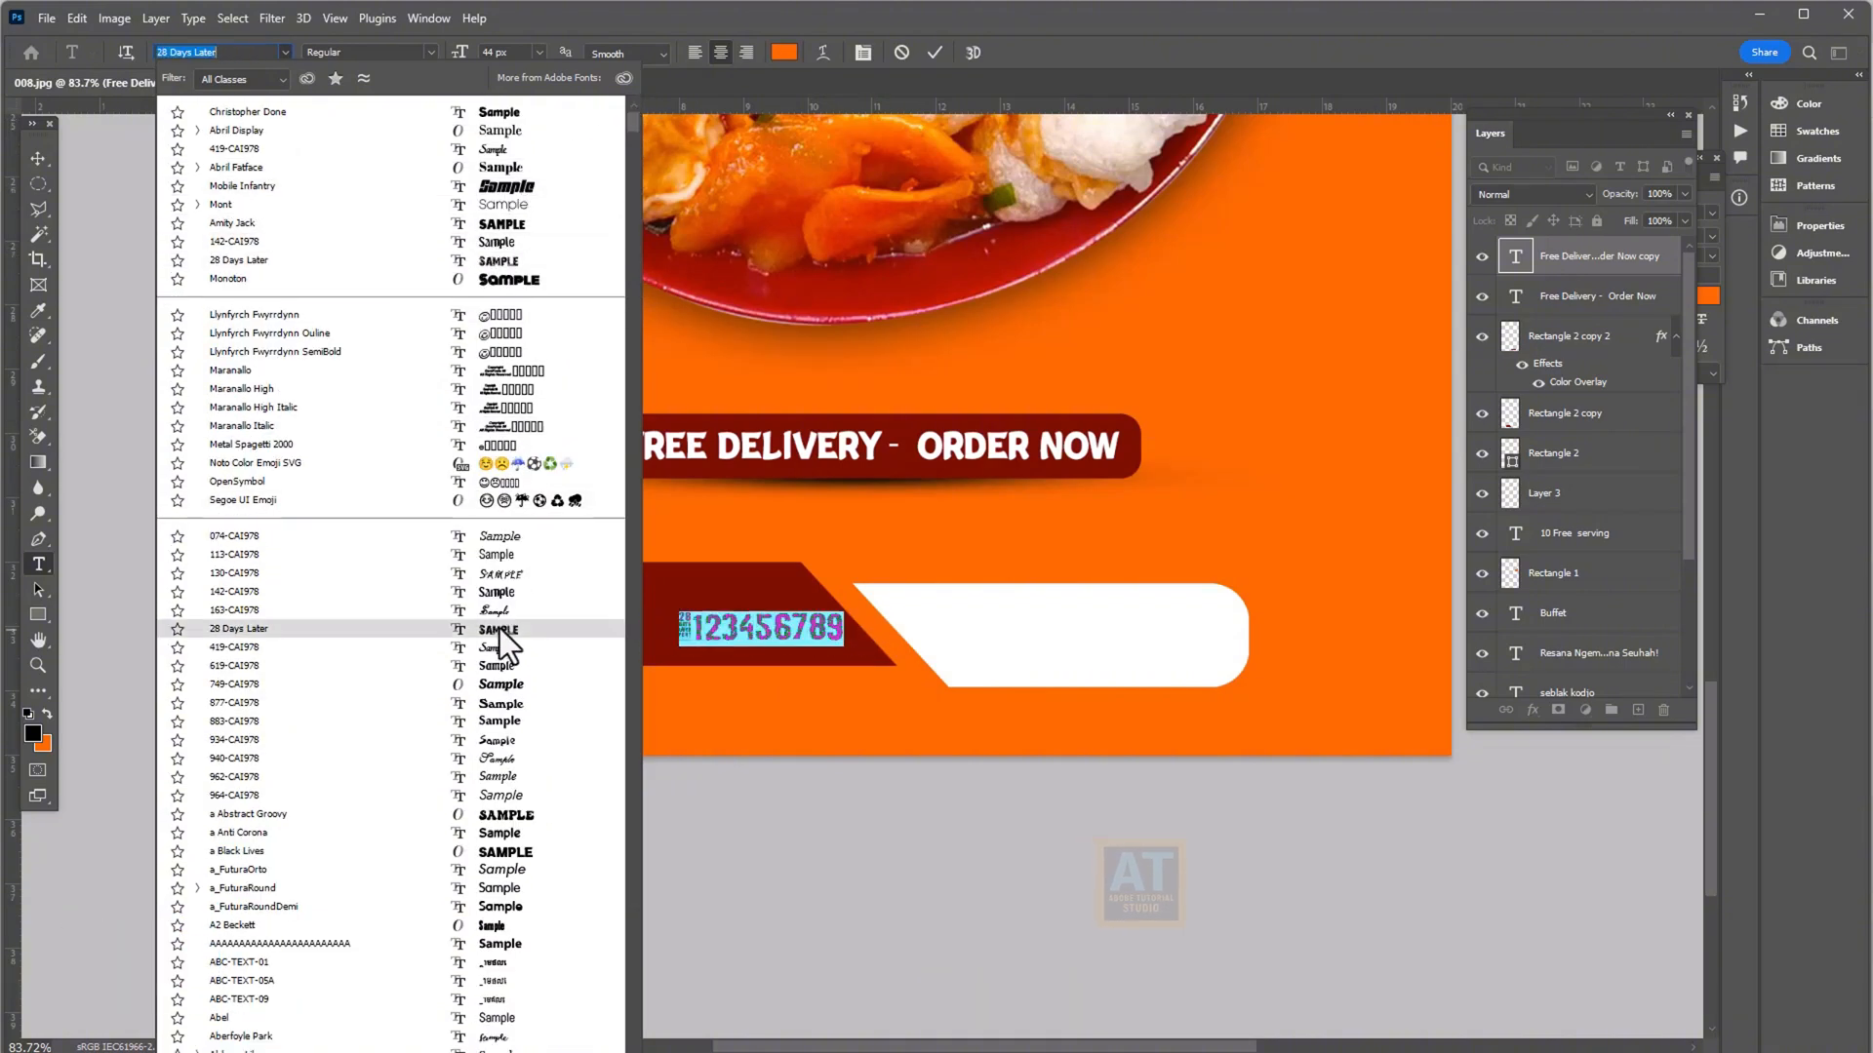
pyautogui.click(525, 857)
pyautogui.click(43, 162)
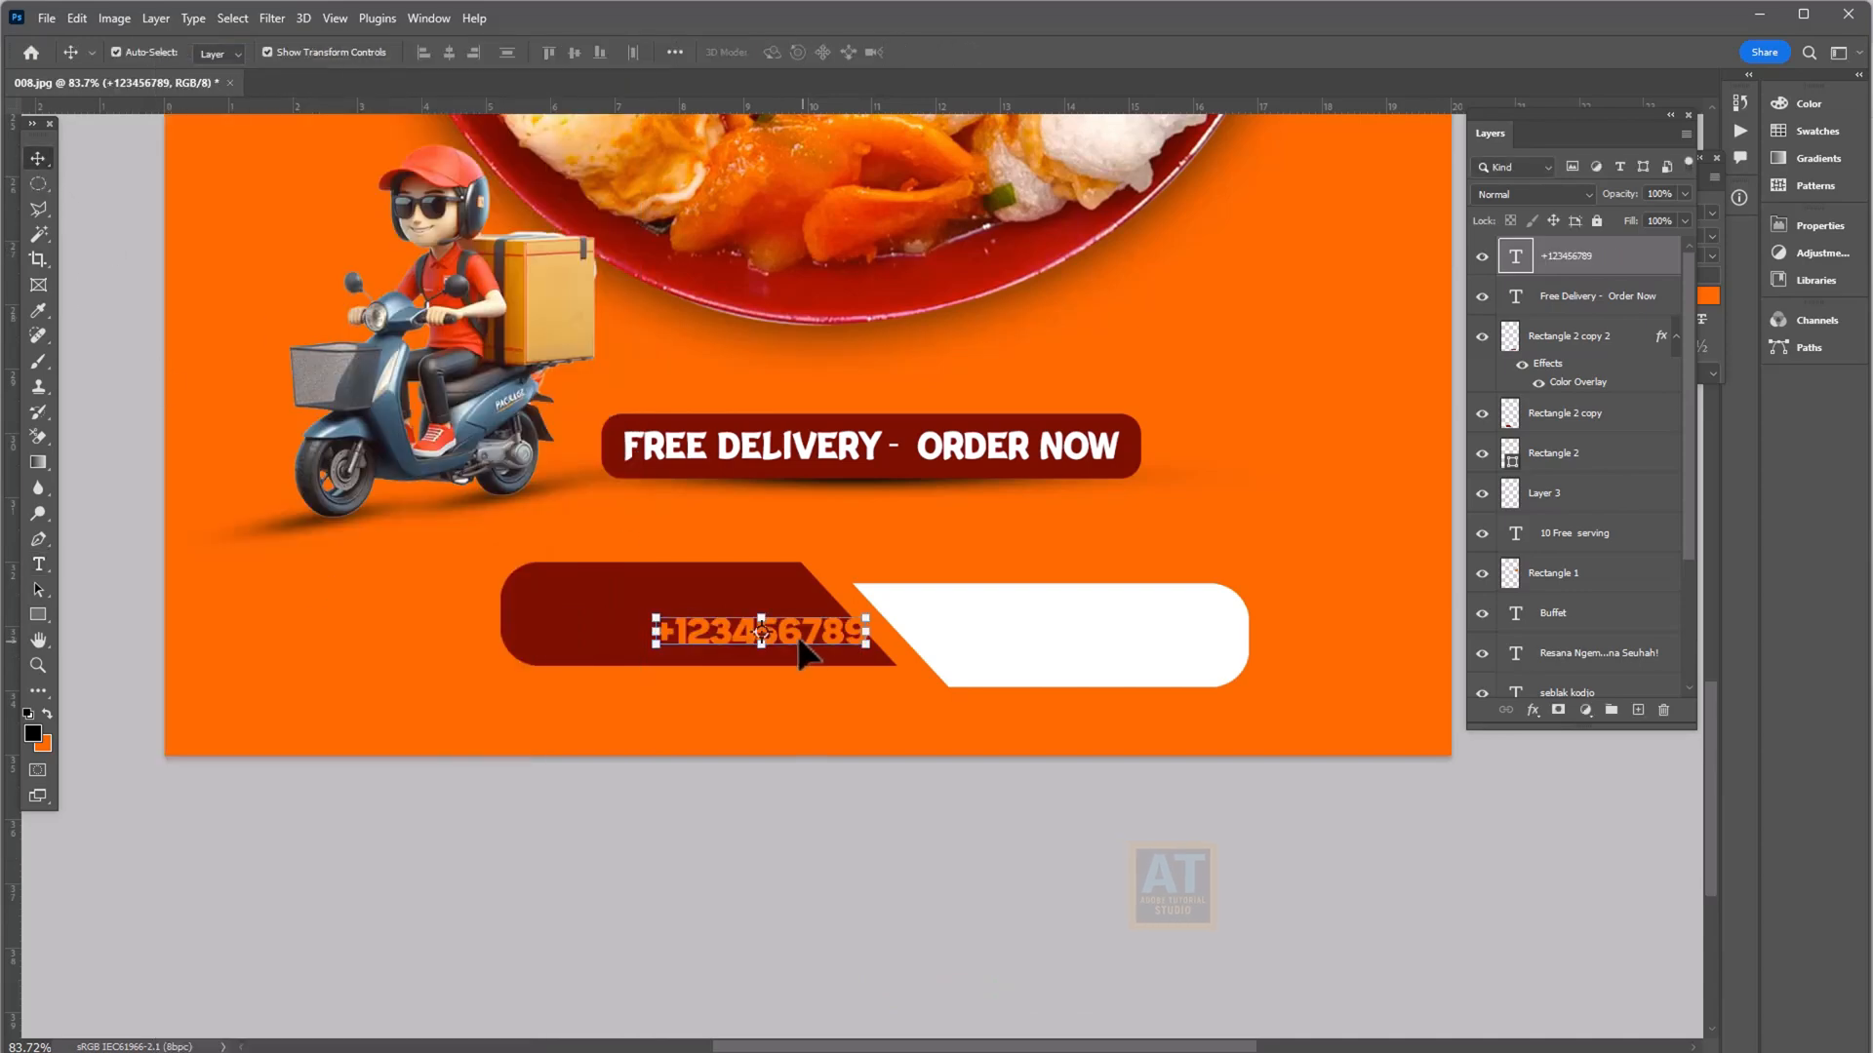
# - Move the phone number onto the white slanted bar and place a duplicate of it directly above
pyautogui.moveTo(797, 640); pyautogui.dragTo(1043, 644)
pyautogui.keyDown('alt'); pyautogui.scroll(4, 1121, 673); pyautogui.keyUp('alt')
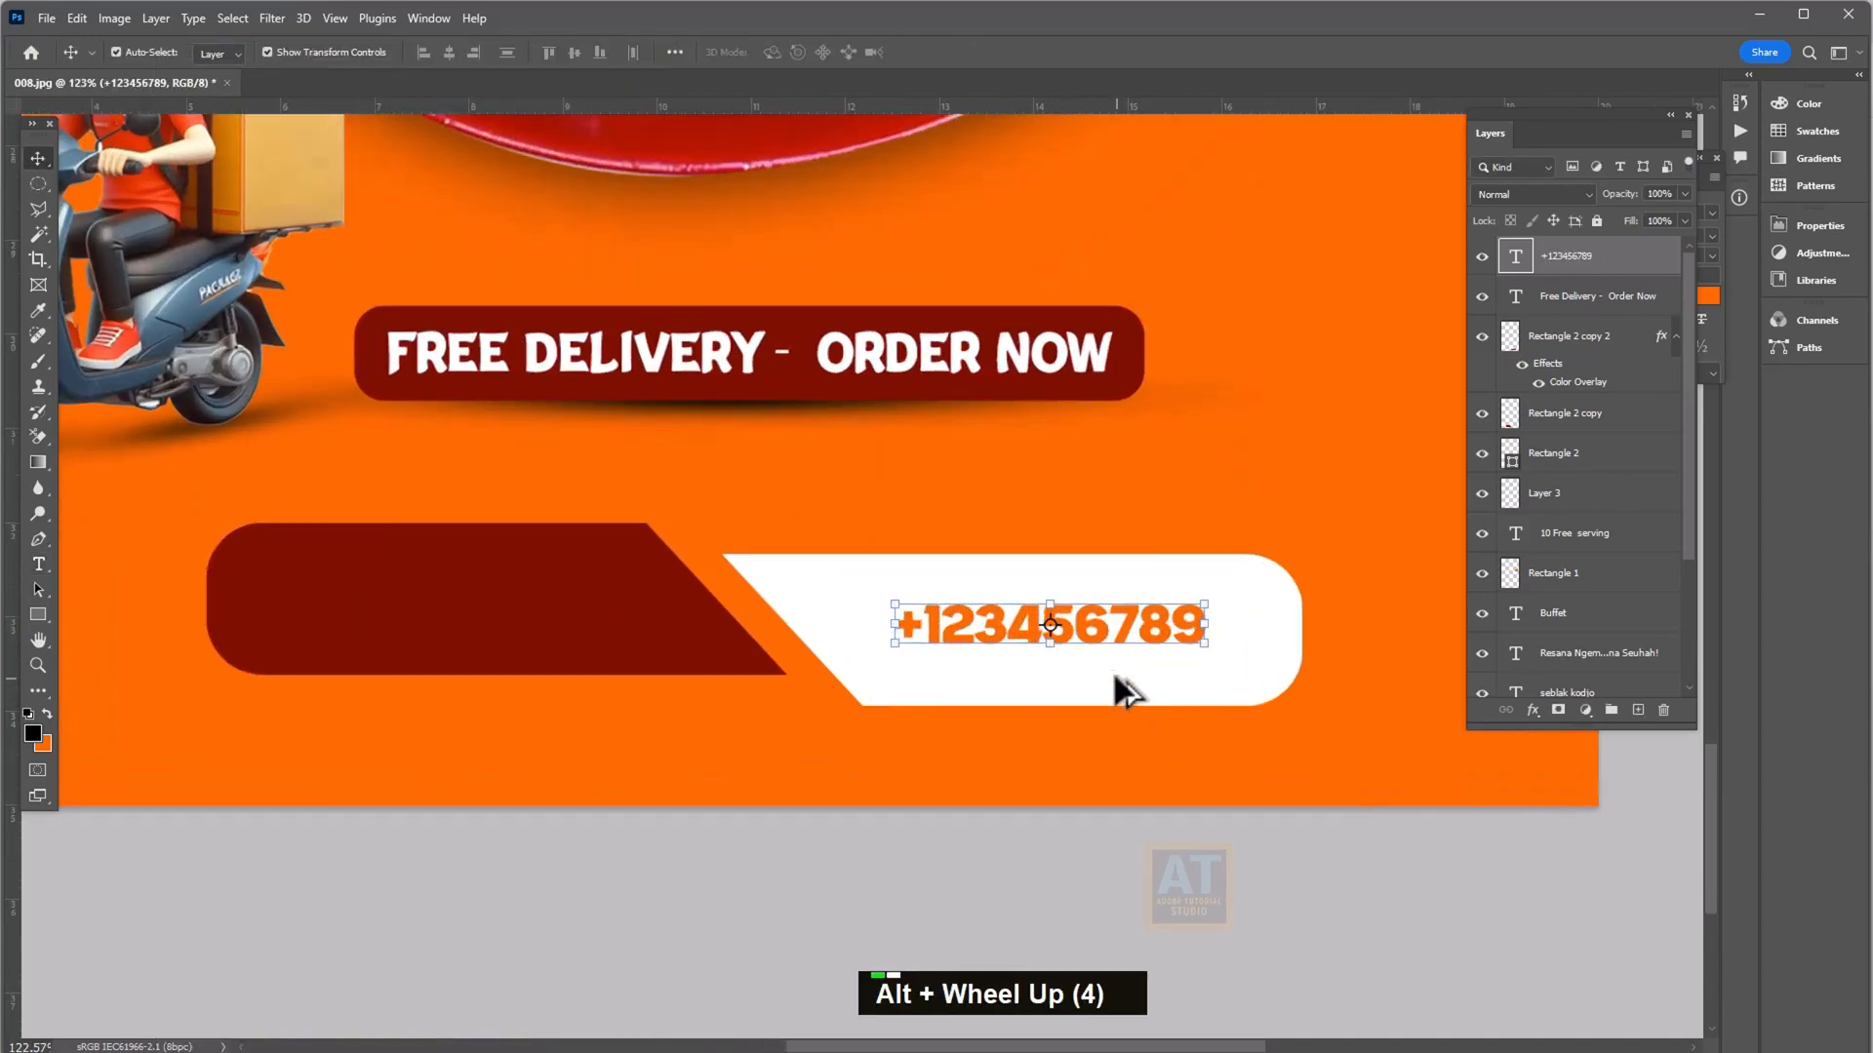
pyautogui.moveTo(1129, 656); pyautogui.dragTo(1126, 571)
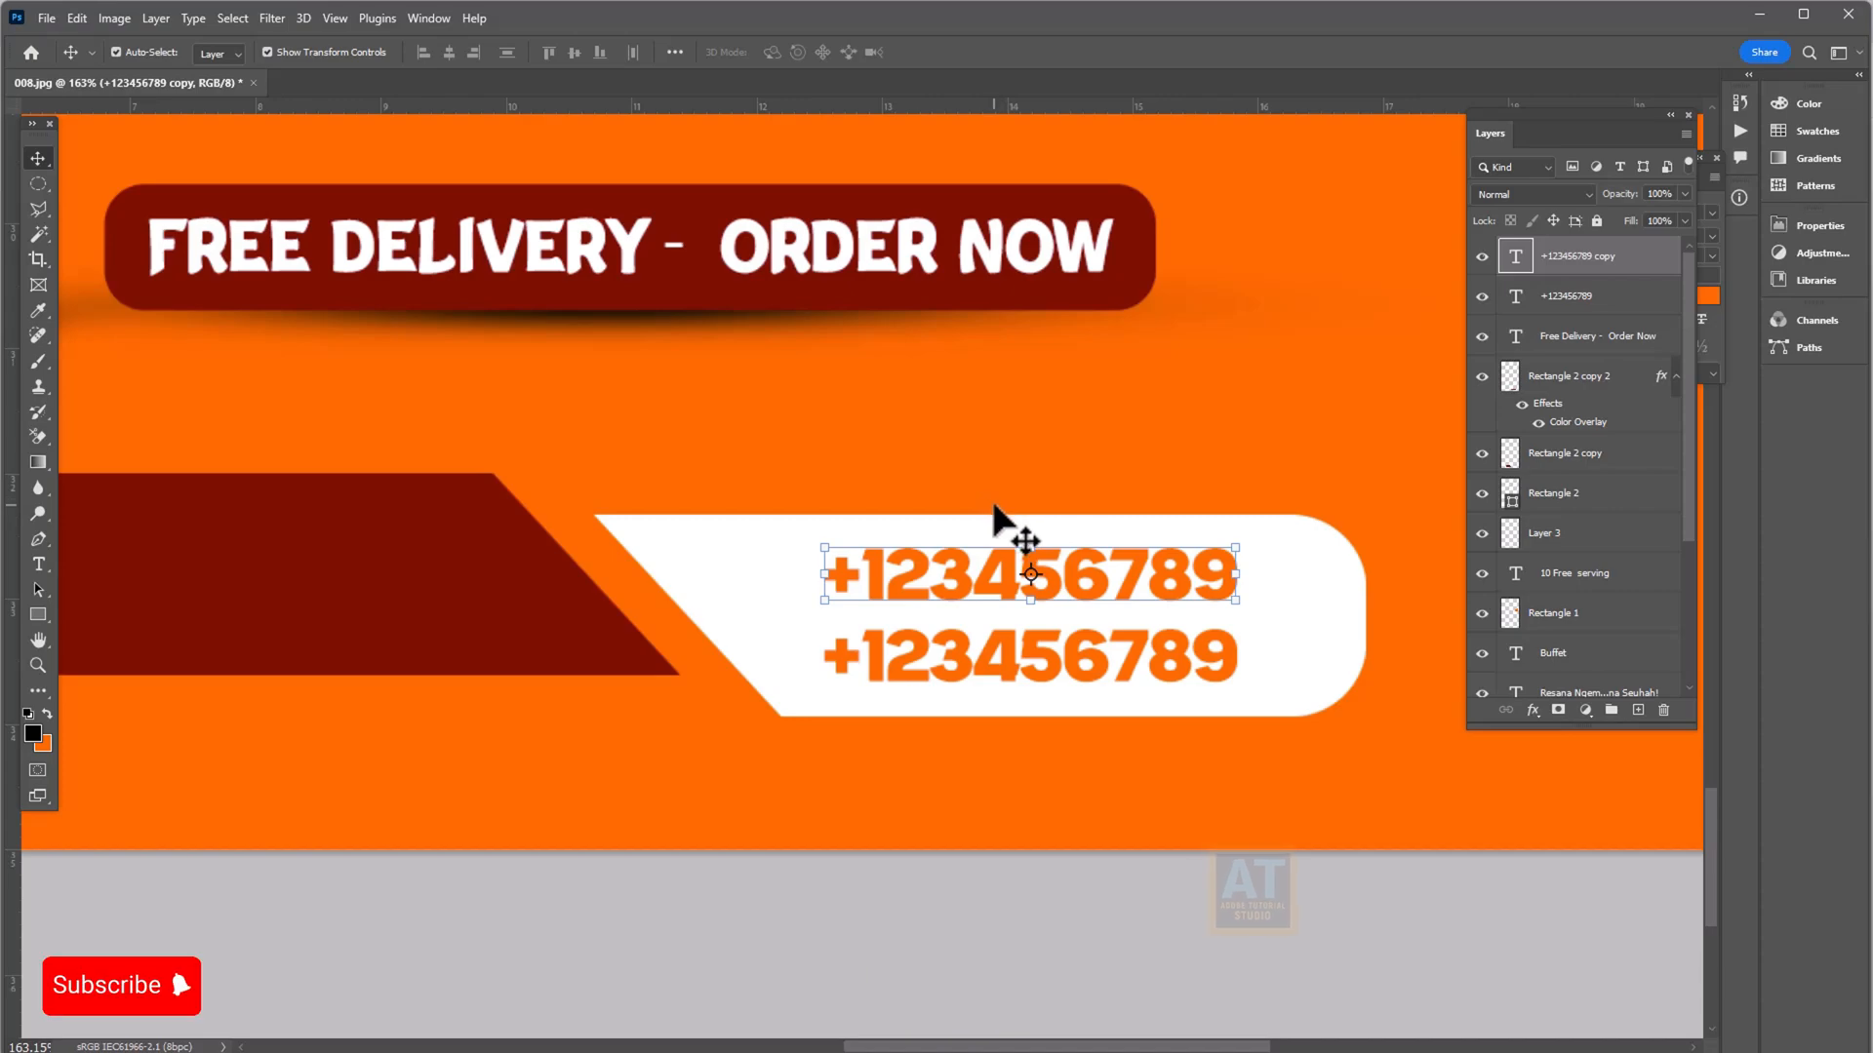
# - Change the upper phone number copy on the white bar to read "contact us"
pyautogui.press('t')
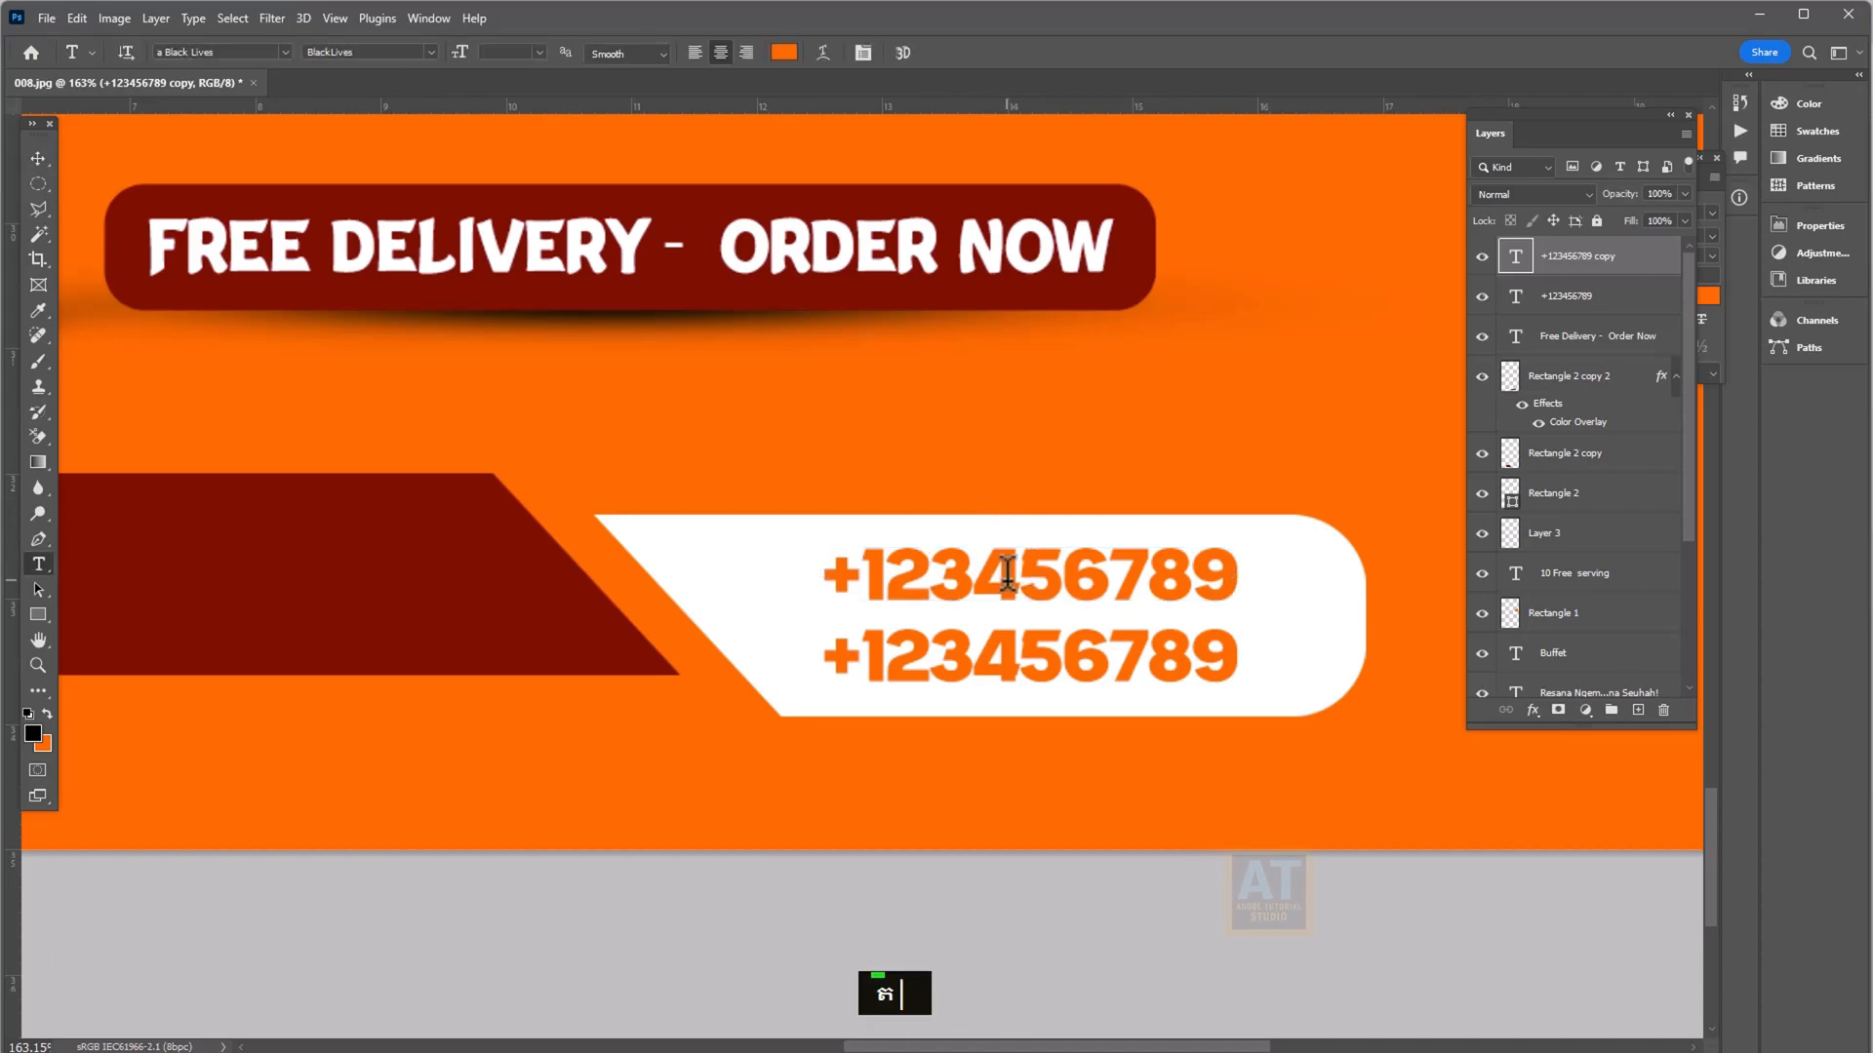
pyautogui.tripleClick(1004, 572)
pyautogui.write('contact us')
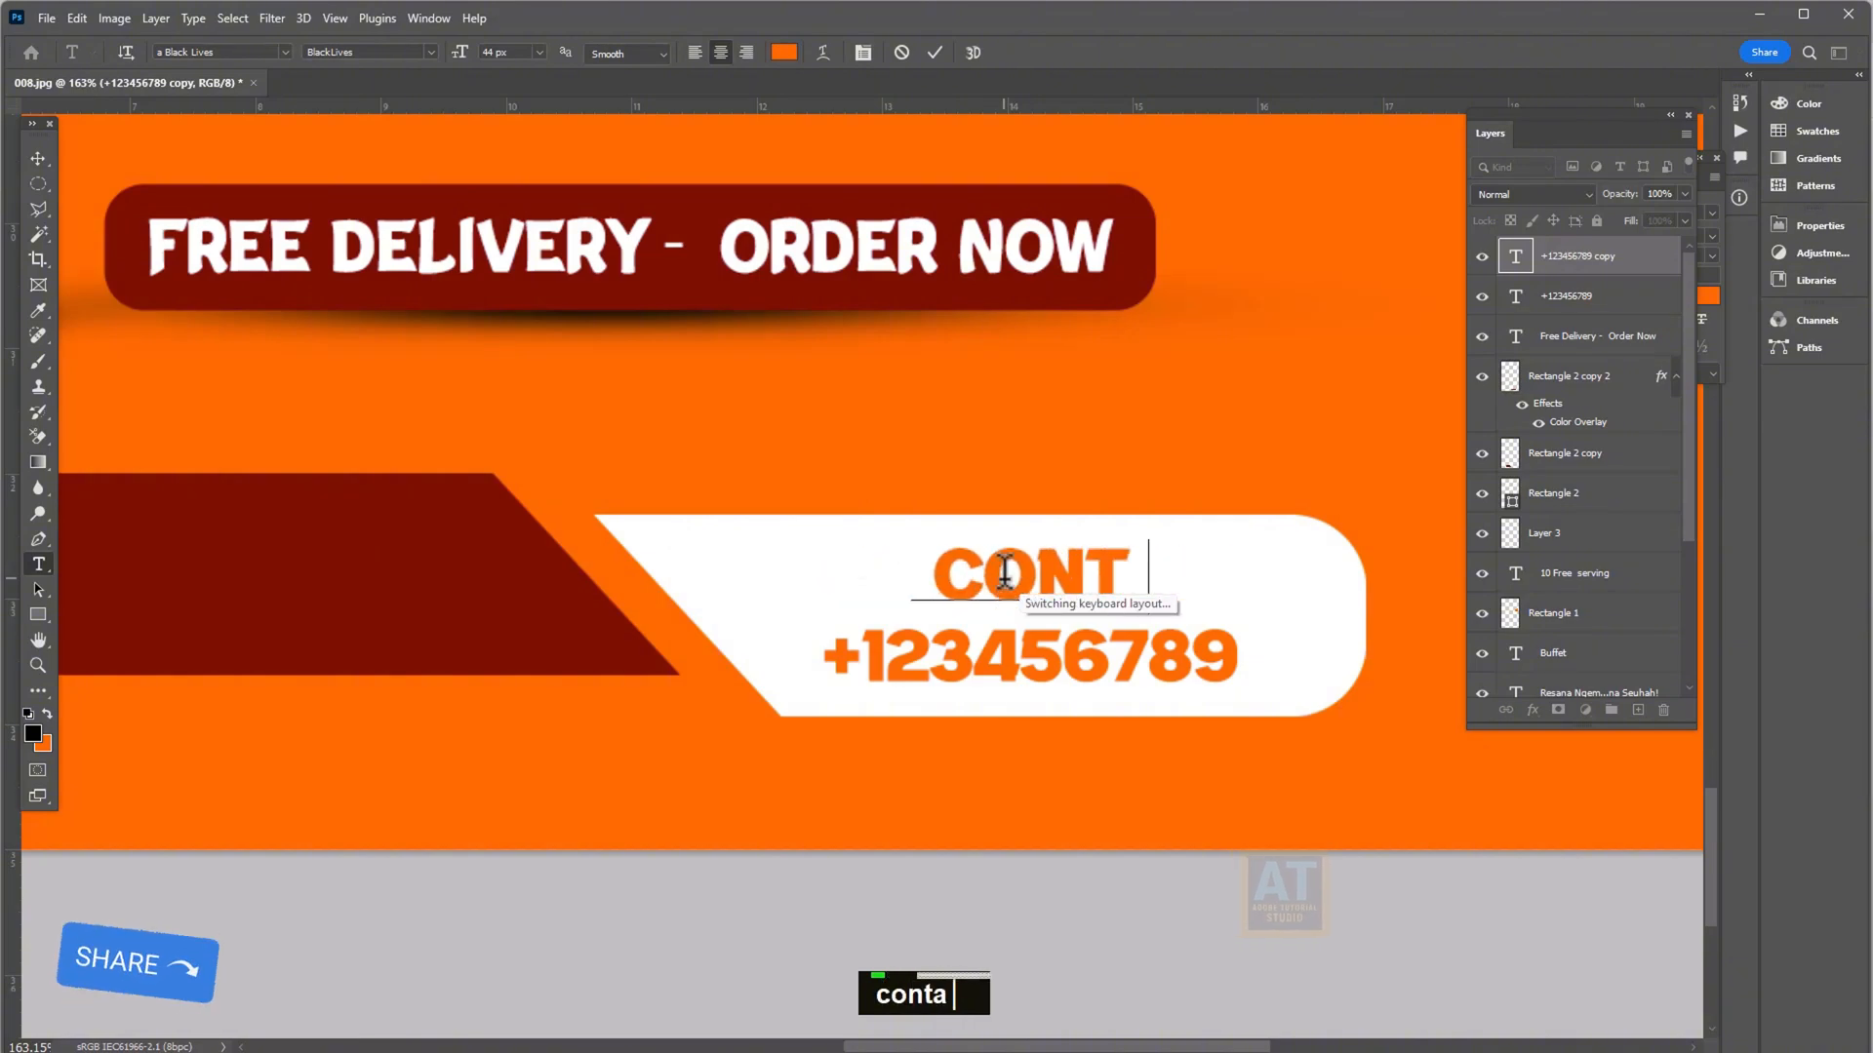
# - Recolour the contact us text with dark red 6b030a sampled from the delivery banner and set its size to 31 px
pyautogui.tripleClick(1005, 572)
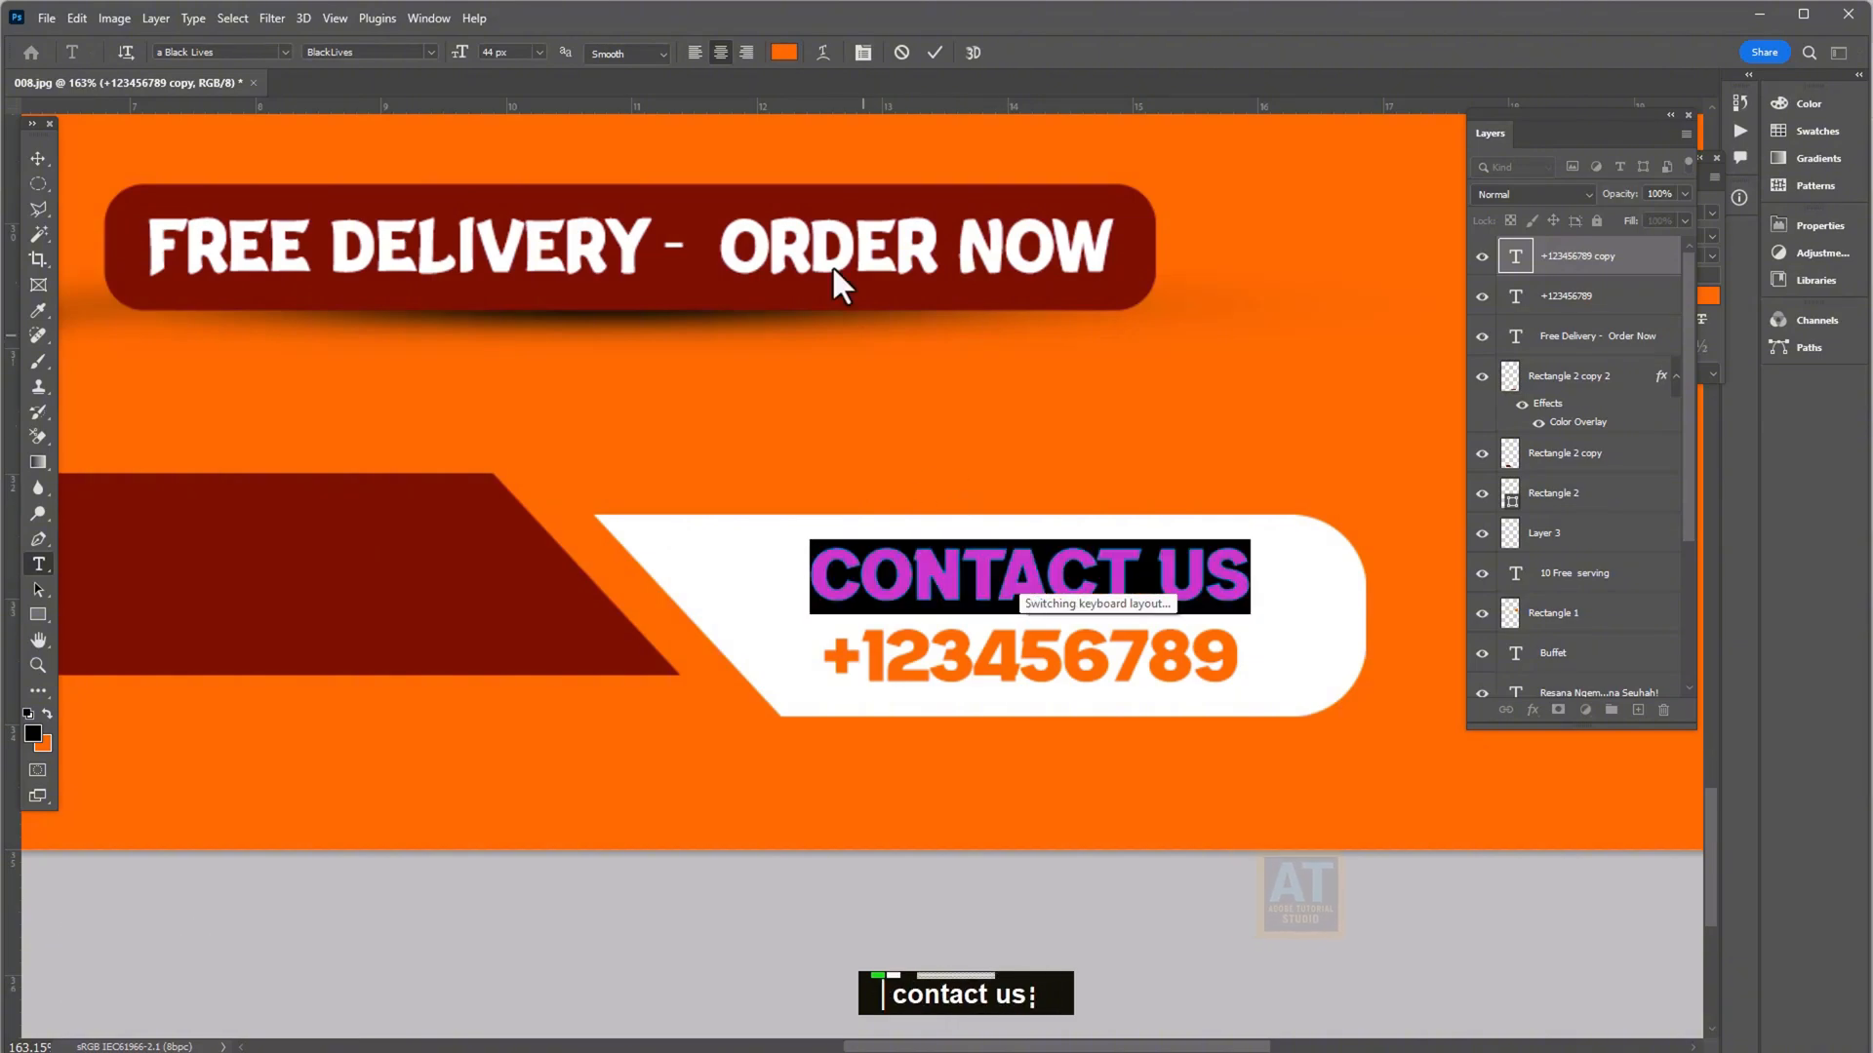
pyautogui.click(786, 55)
pyautogui.click(730, 238)
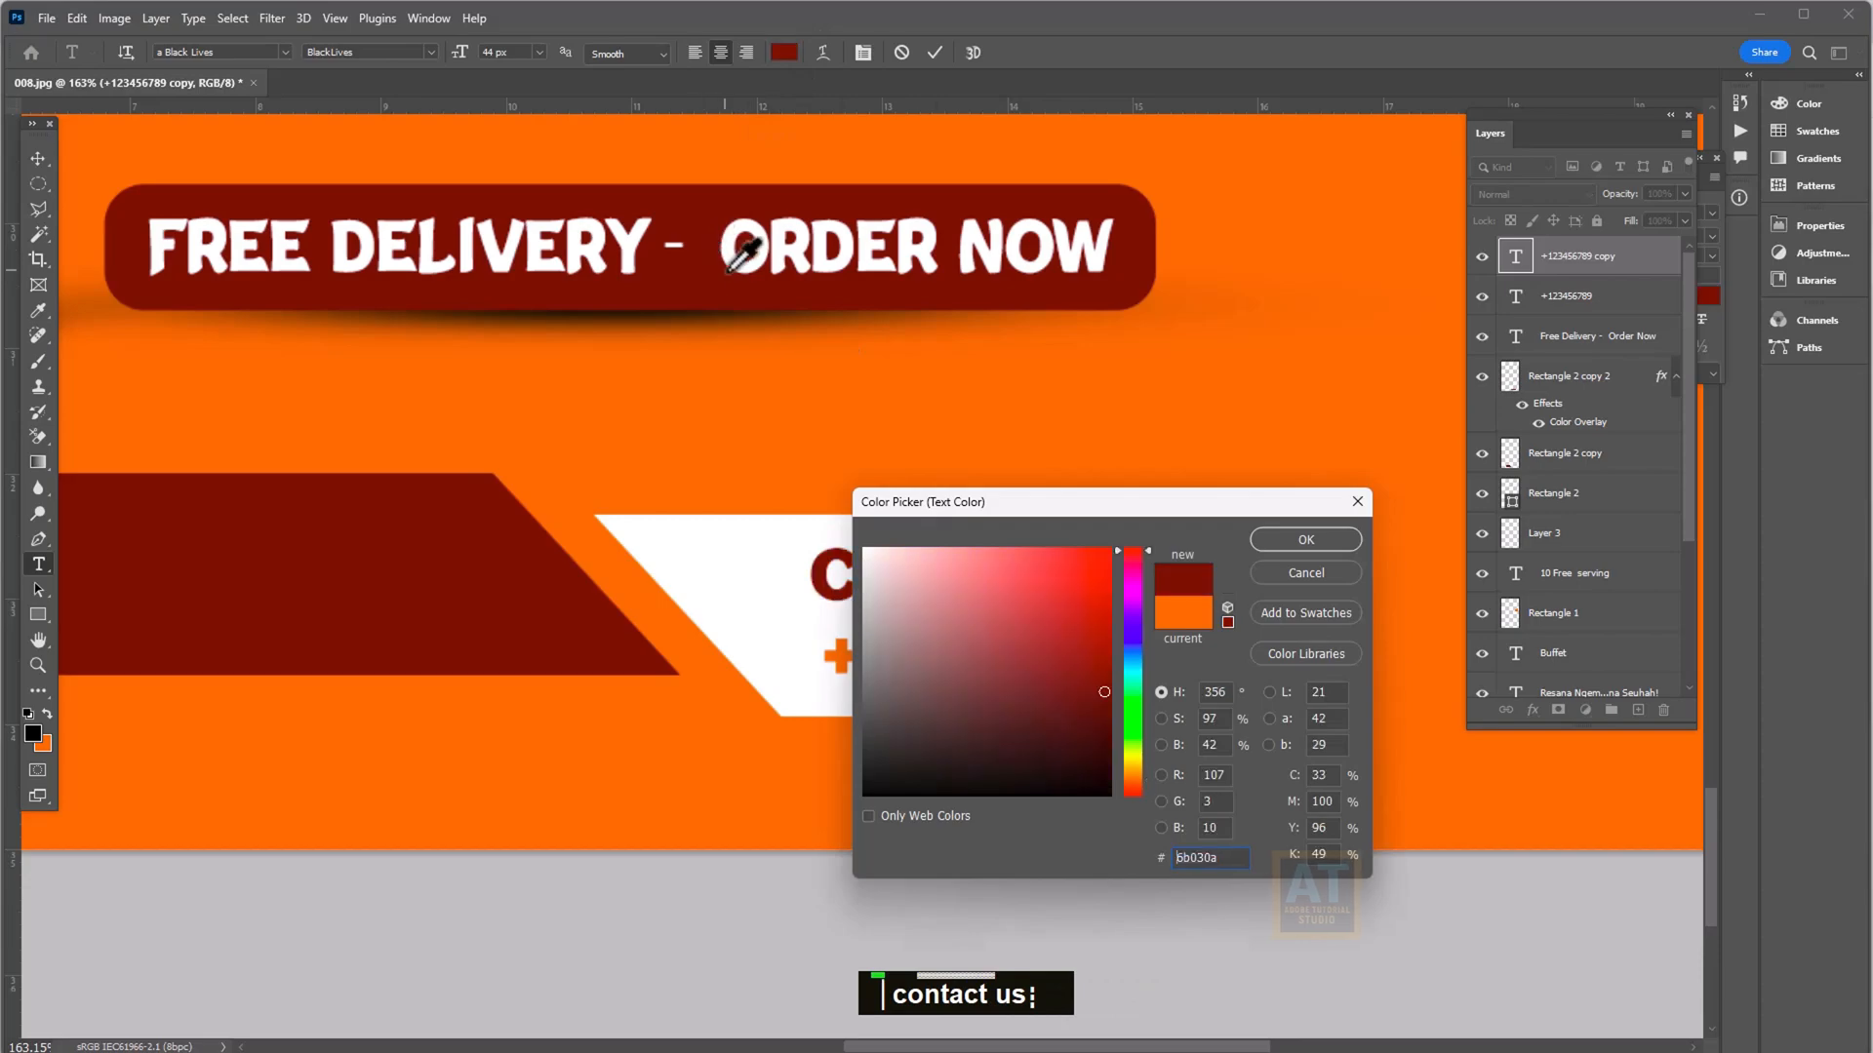
pyautogui.press('Return')
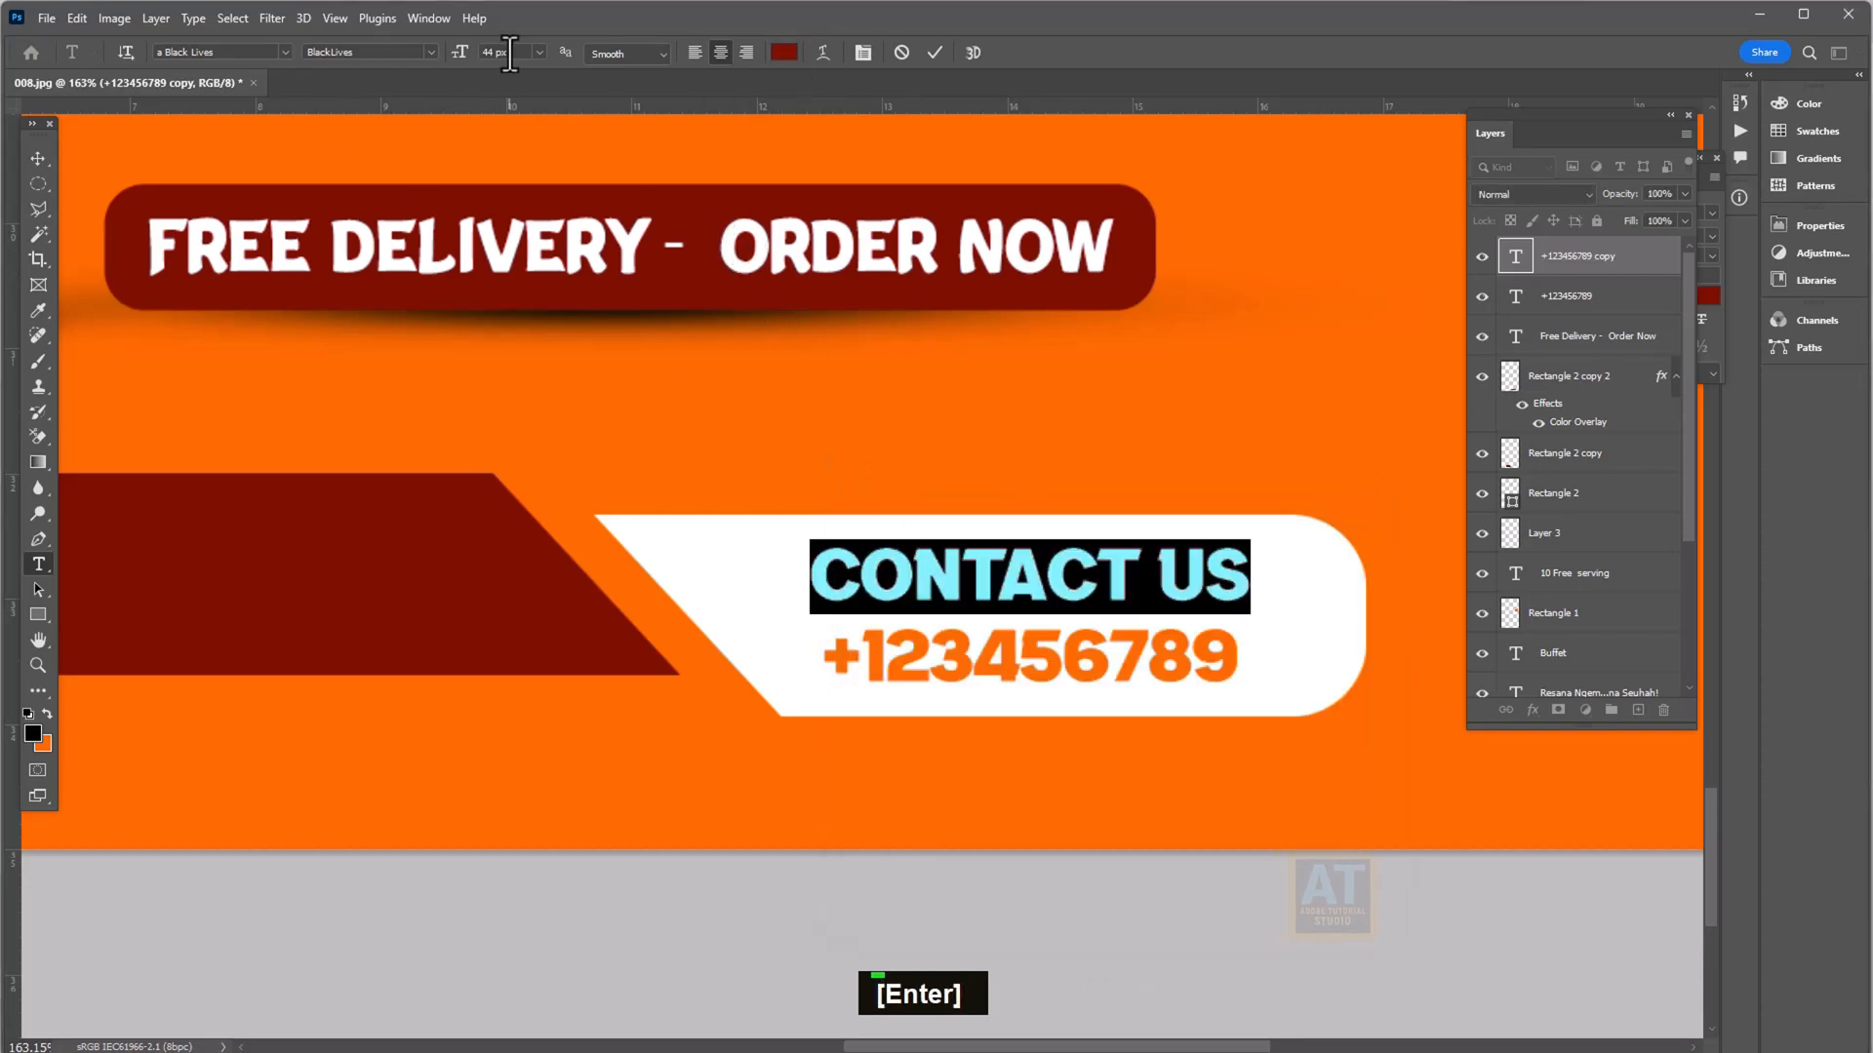
pyautogui.scroll(-13, 505, 54)
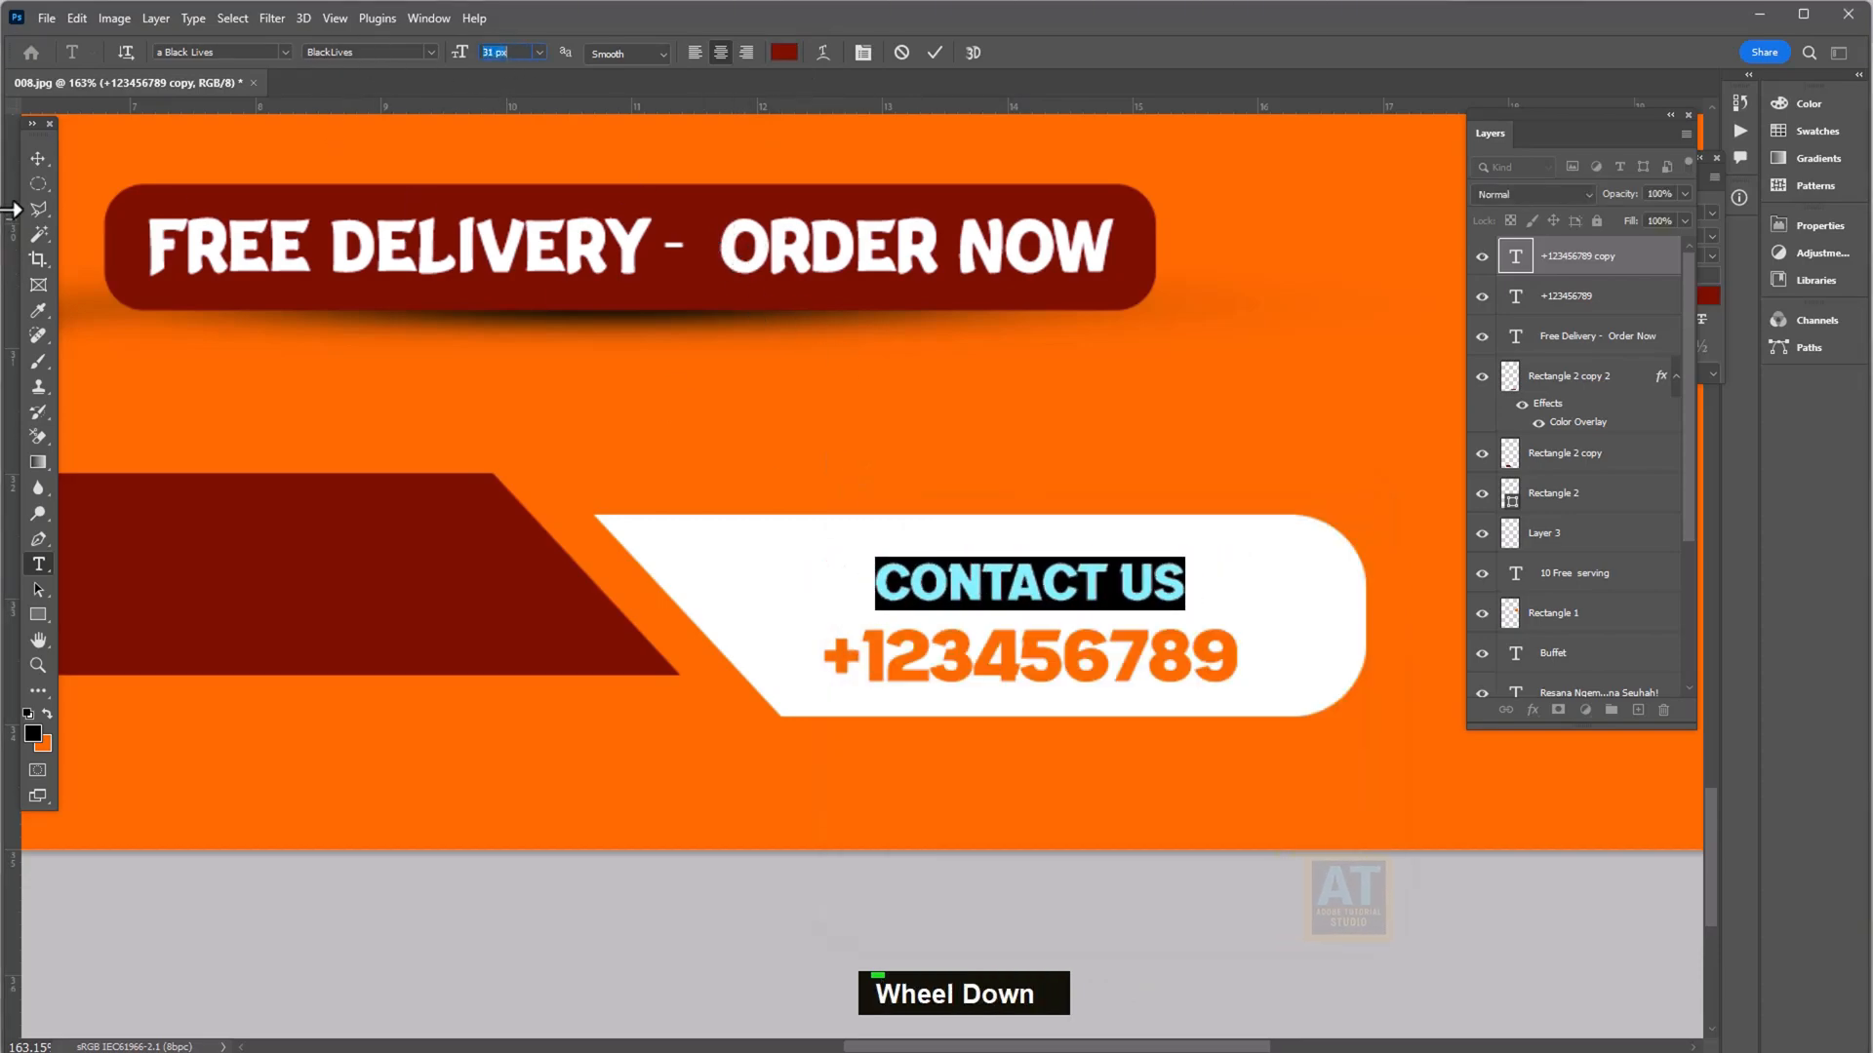
pyautogui.click(39, 158)
# - Duplicate the delivery banner's shadow beneath the dark red slanted bar, then stretch it wider and flatten it about its centre
pyautogui.keyDown('alt'); pyautogui.scroll(-3, 1100, 682); pyautogui.keyUp('alt')
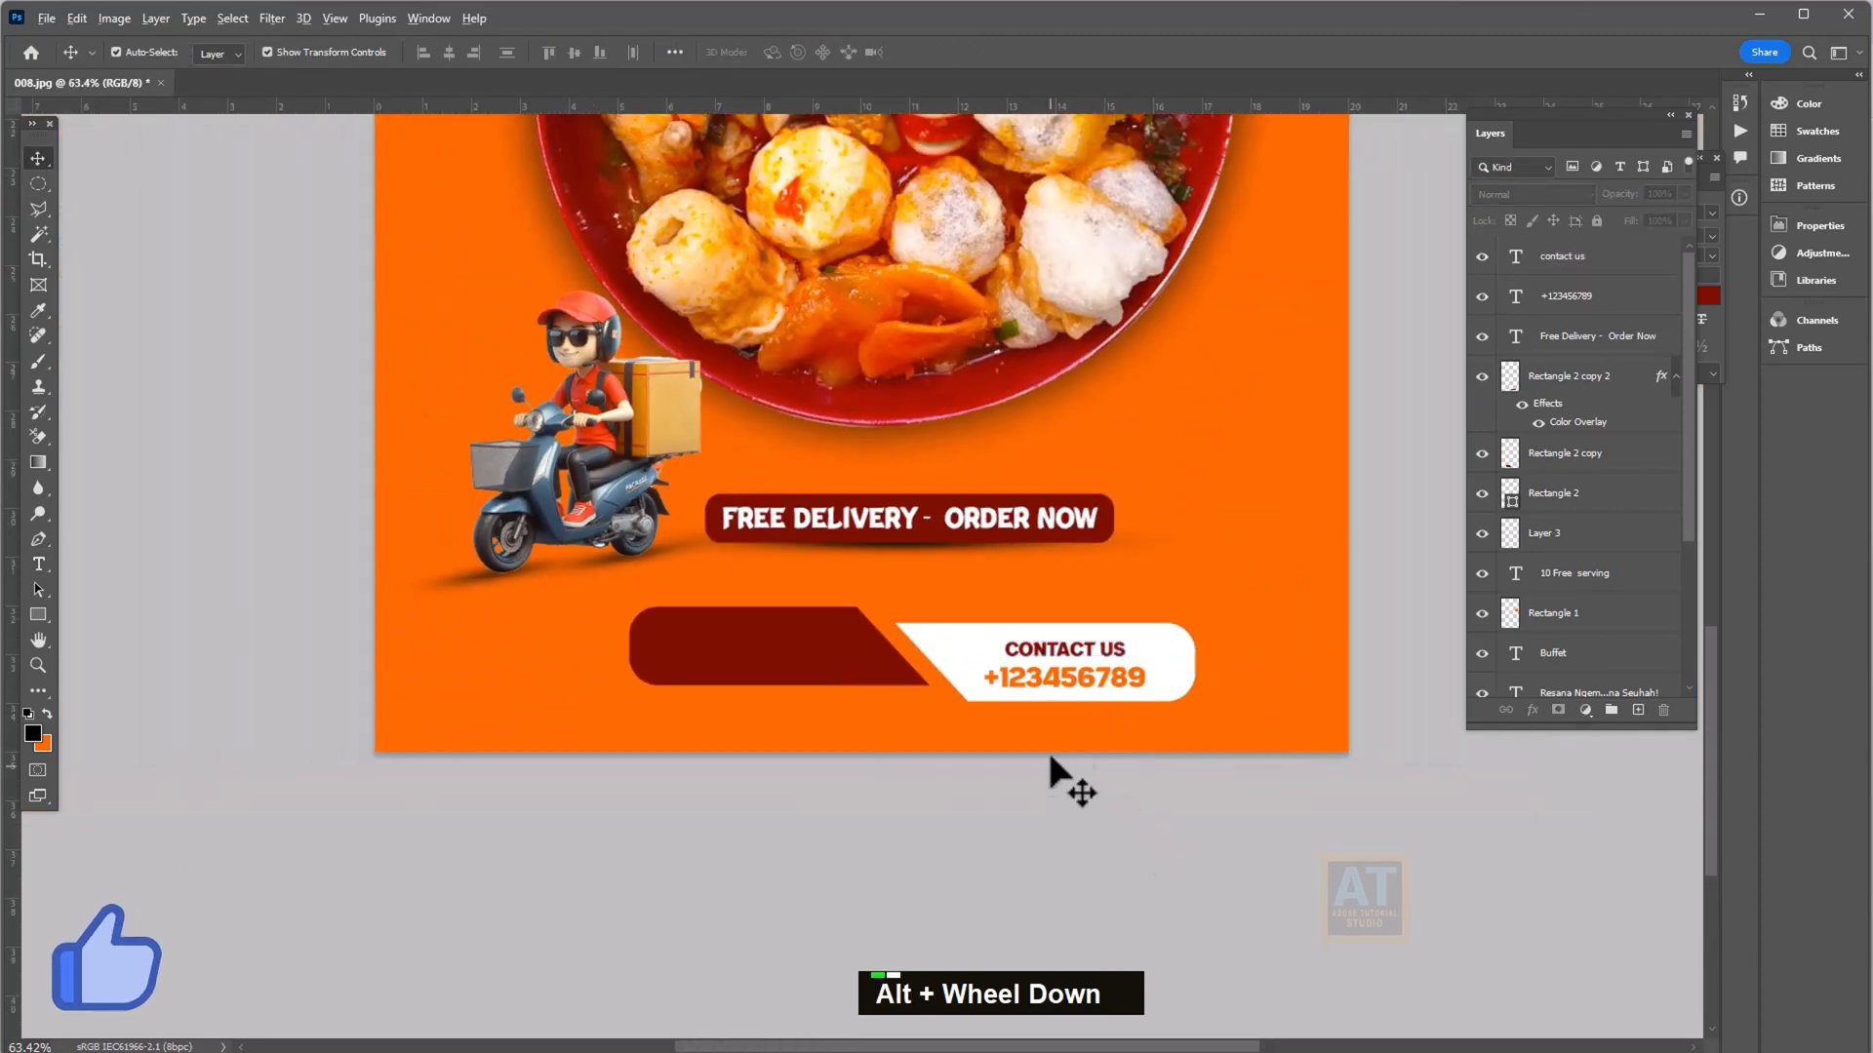
pyautogui.keyDown('alt'); pyautogui.scroll(1, 897, 505); pyautogui.keyUp('alt')
pyautogui.keyDown('alt'); pyautogui.moveTo(897, 506); pyautogui.dragTo(783, 696); pyautogui.keyUp('alt')
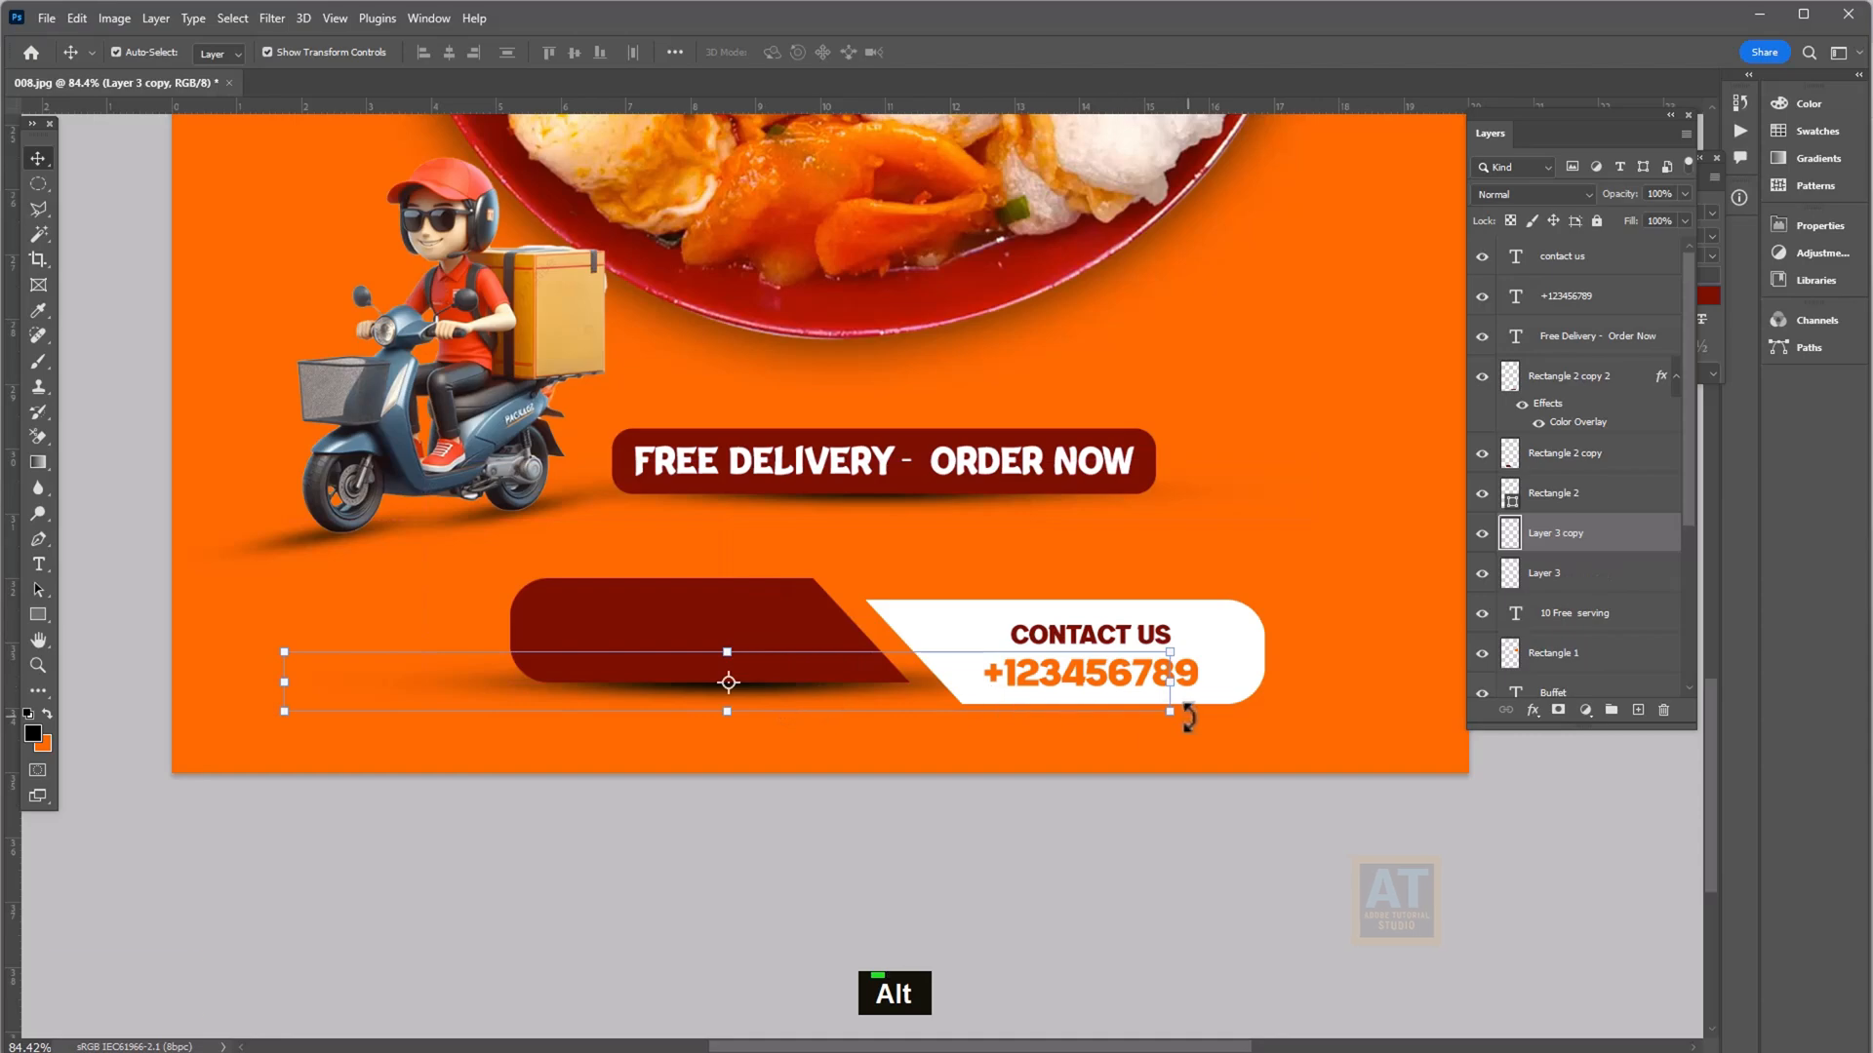
pyautogui.keyDown('alt'); pyautogui.moveTo(1171, 713); pyautogui.dragTo(1196, 682); pyautogui.keyUp('alt')
pyautogui.press('Return')
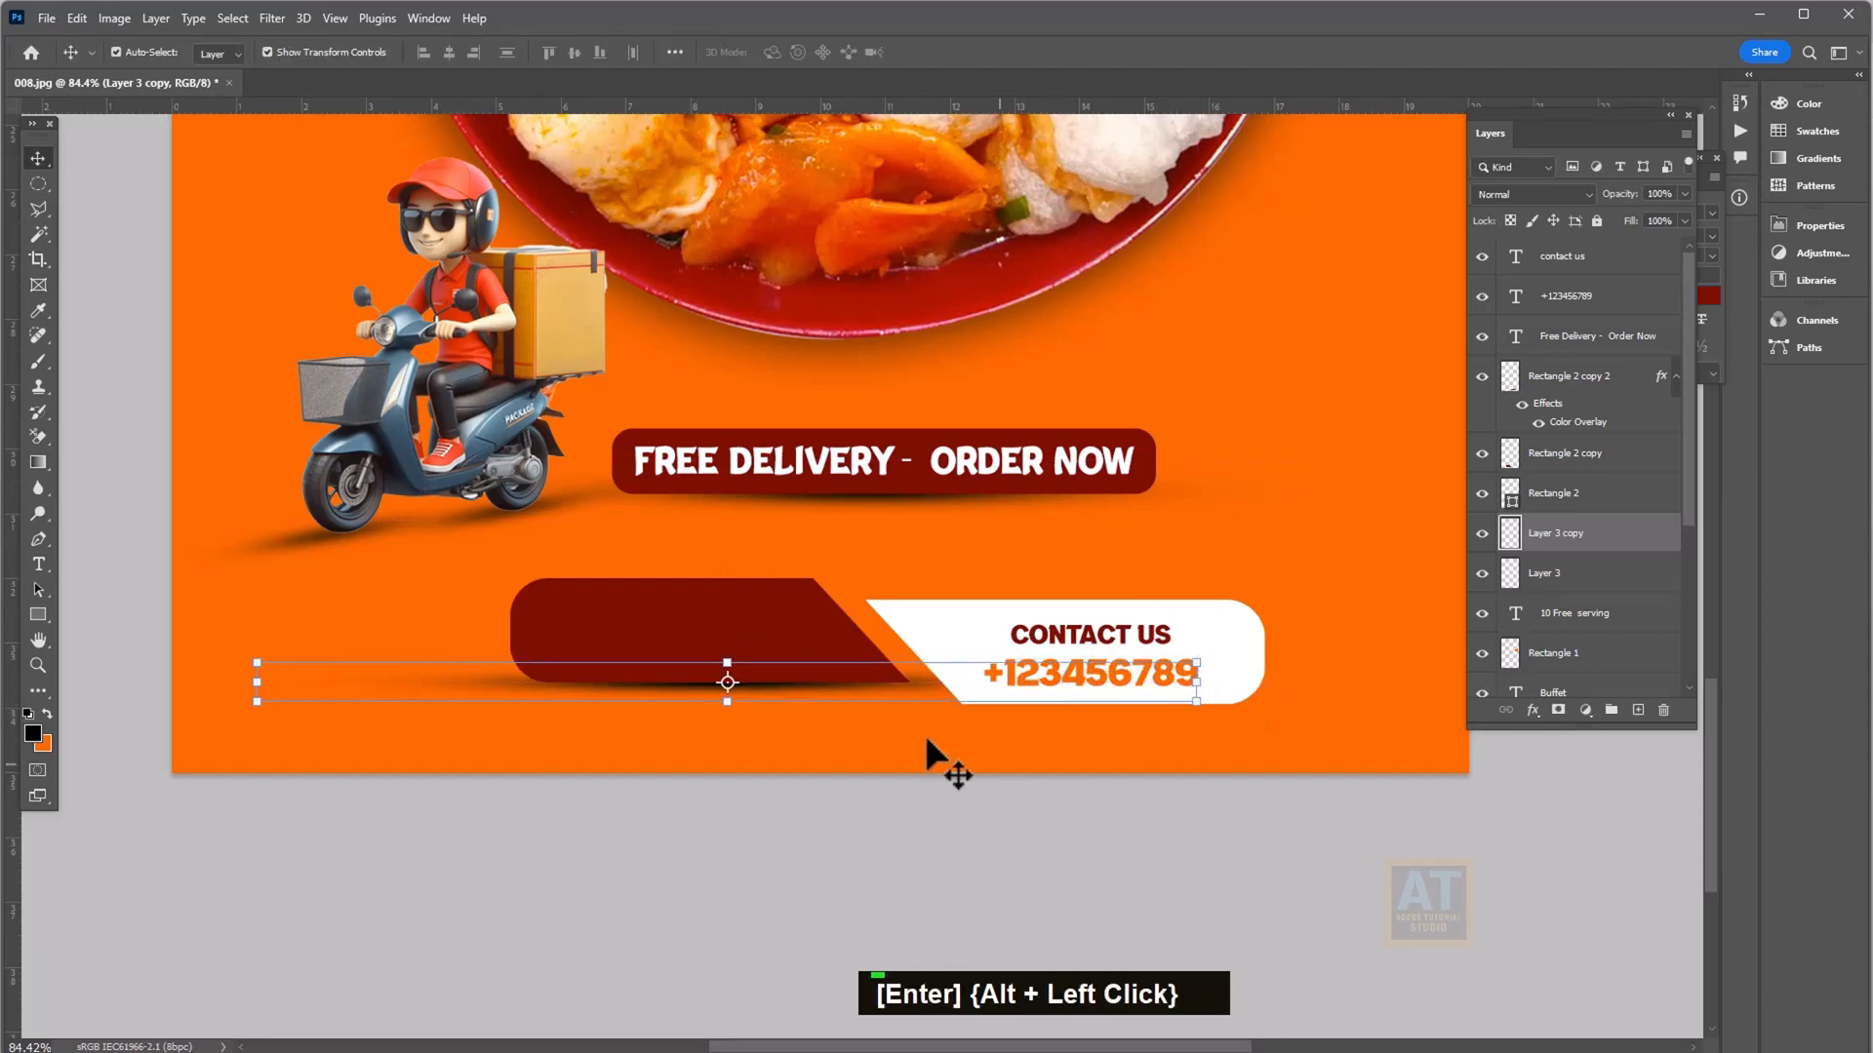
# - Duplicate the flattened shadow beneath the white slanted bar and narrow it about its centre
pyautogui.keyDown('alt'); pyautogui.moveTo(786, 710); pyautogui.dragTo(1118, 694); pyautogui.keyUp('alt')
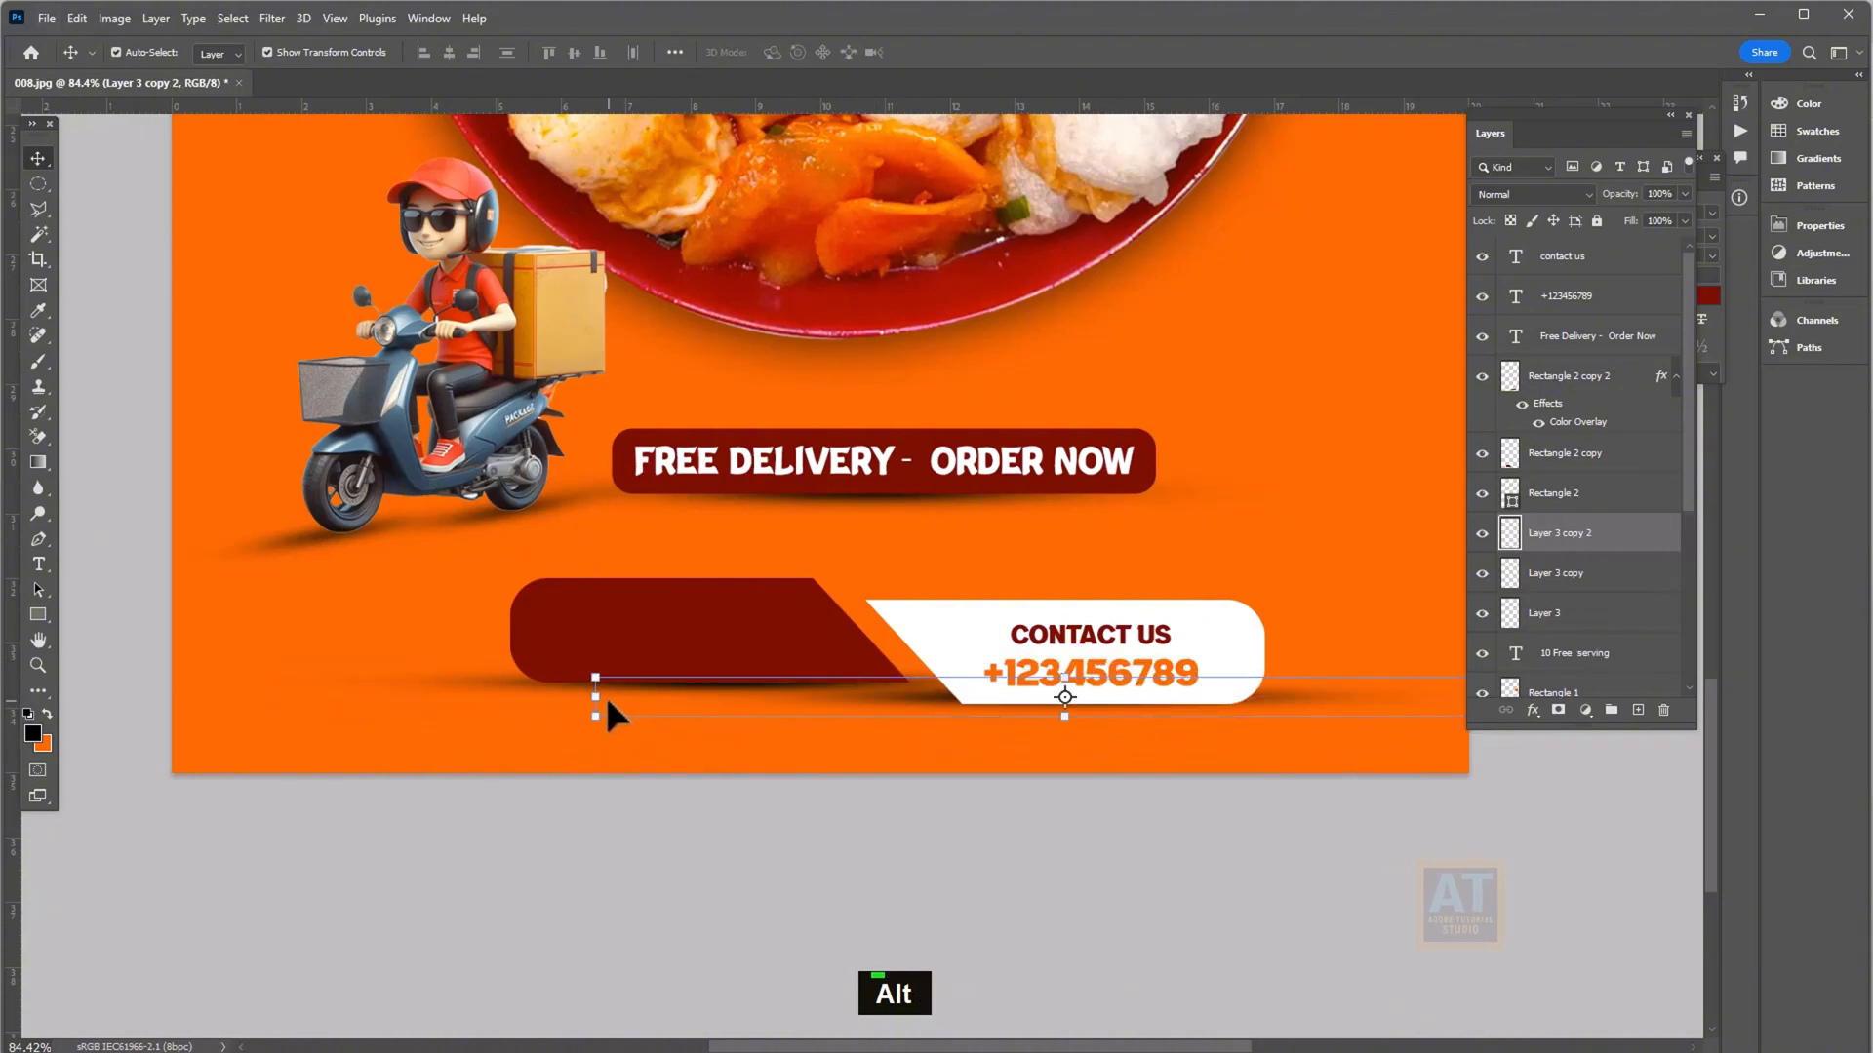
pyautogui.moveTo(686, 705); pyautogui.dragTo(824, 713)
pyautogui.press('Return')
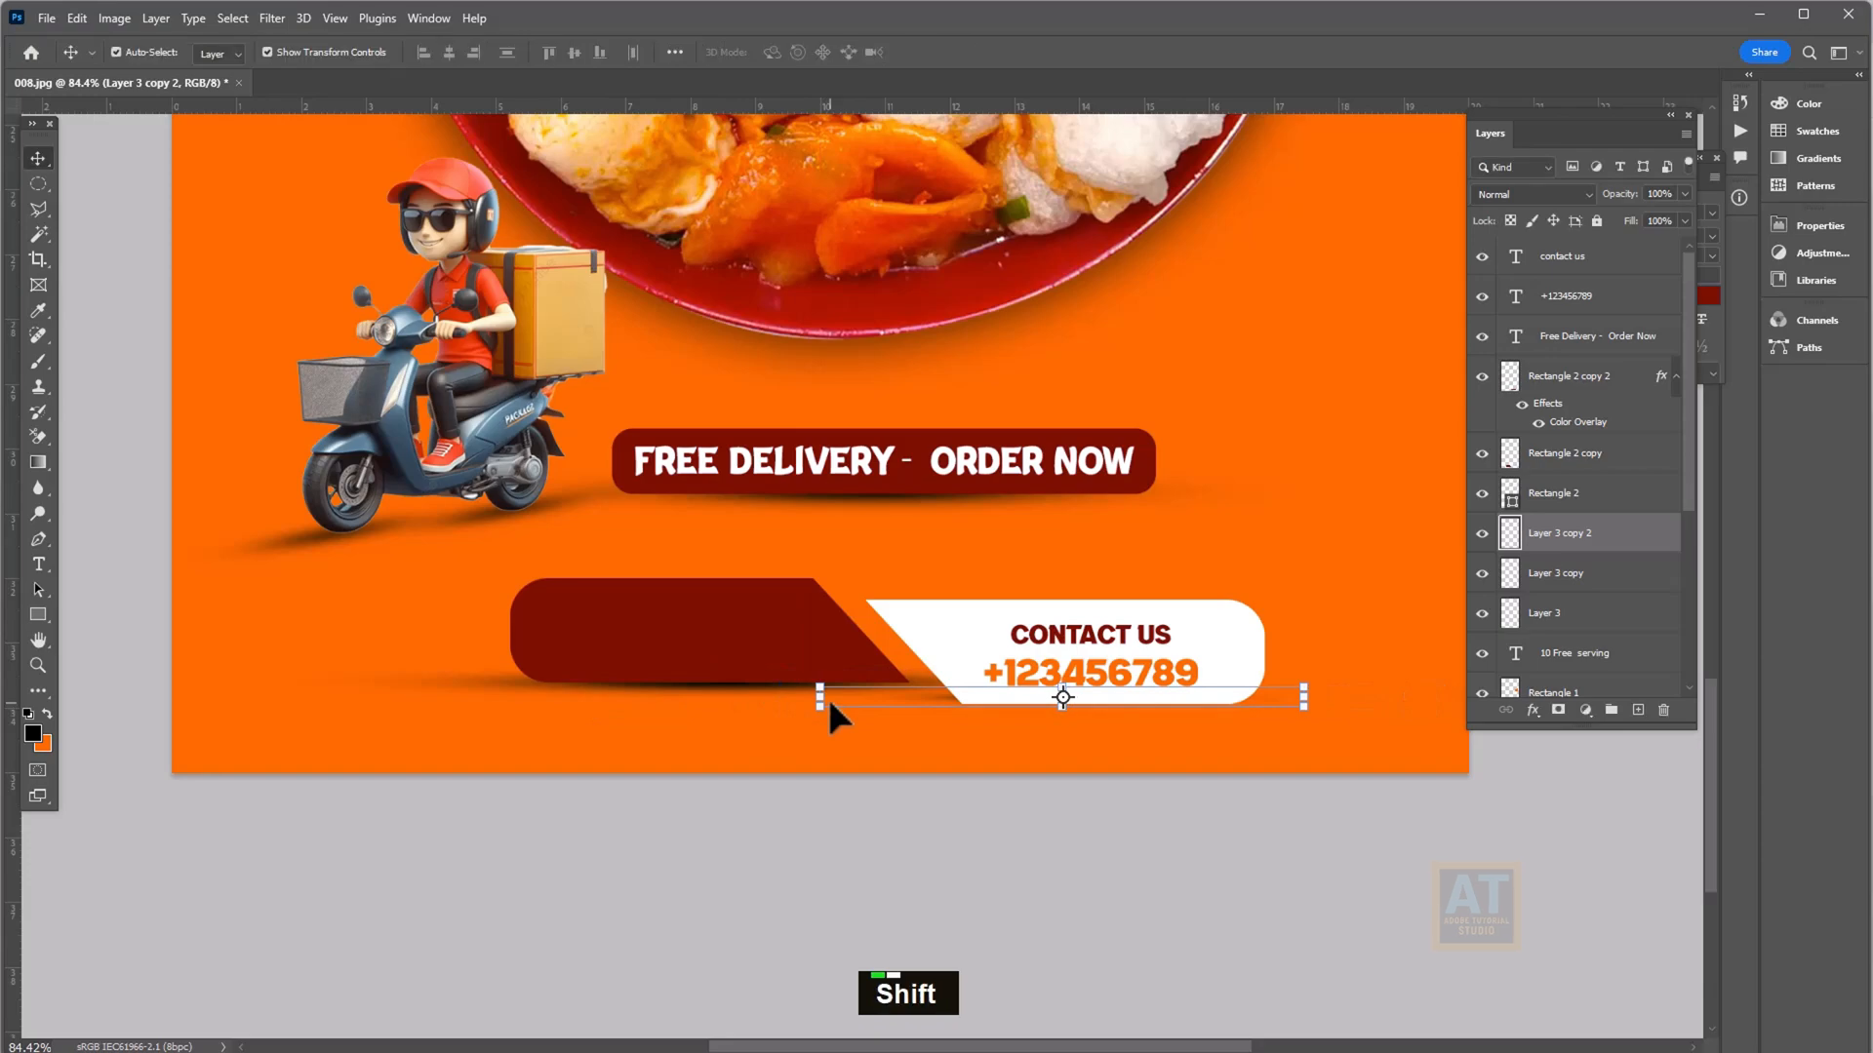
# - Nudge the white bar's shadow sideways and vertically so it sits just under the bar's lower edge
pyautogui.hotkey('shift', 'Right')
pyautogui.hotkey('shift', 'Right')
pyautogui.hotkey('shift', 'Right')
pyautogui.hotkey('shift', 'Right')
pyautogui.hotkey('shift', 'Down')
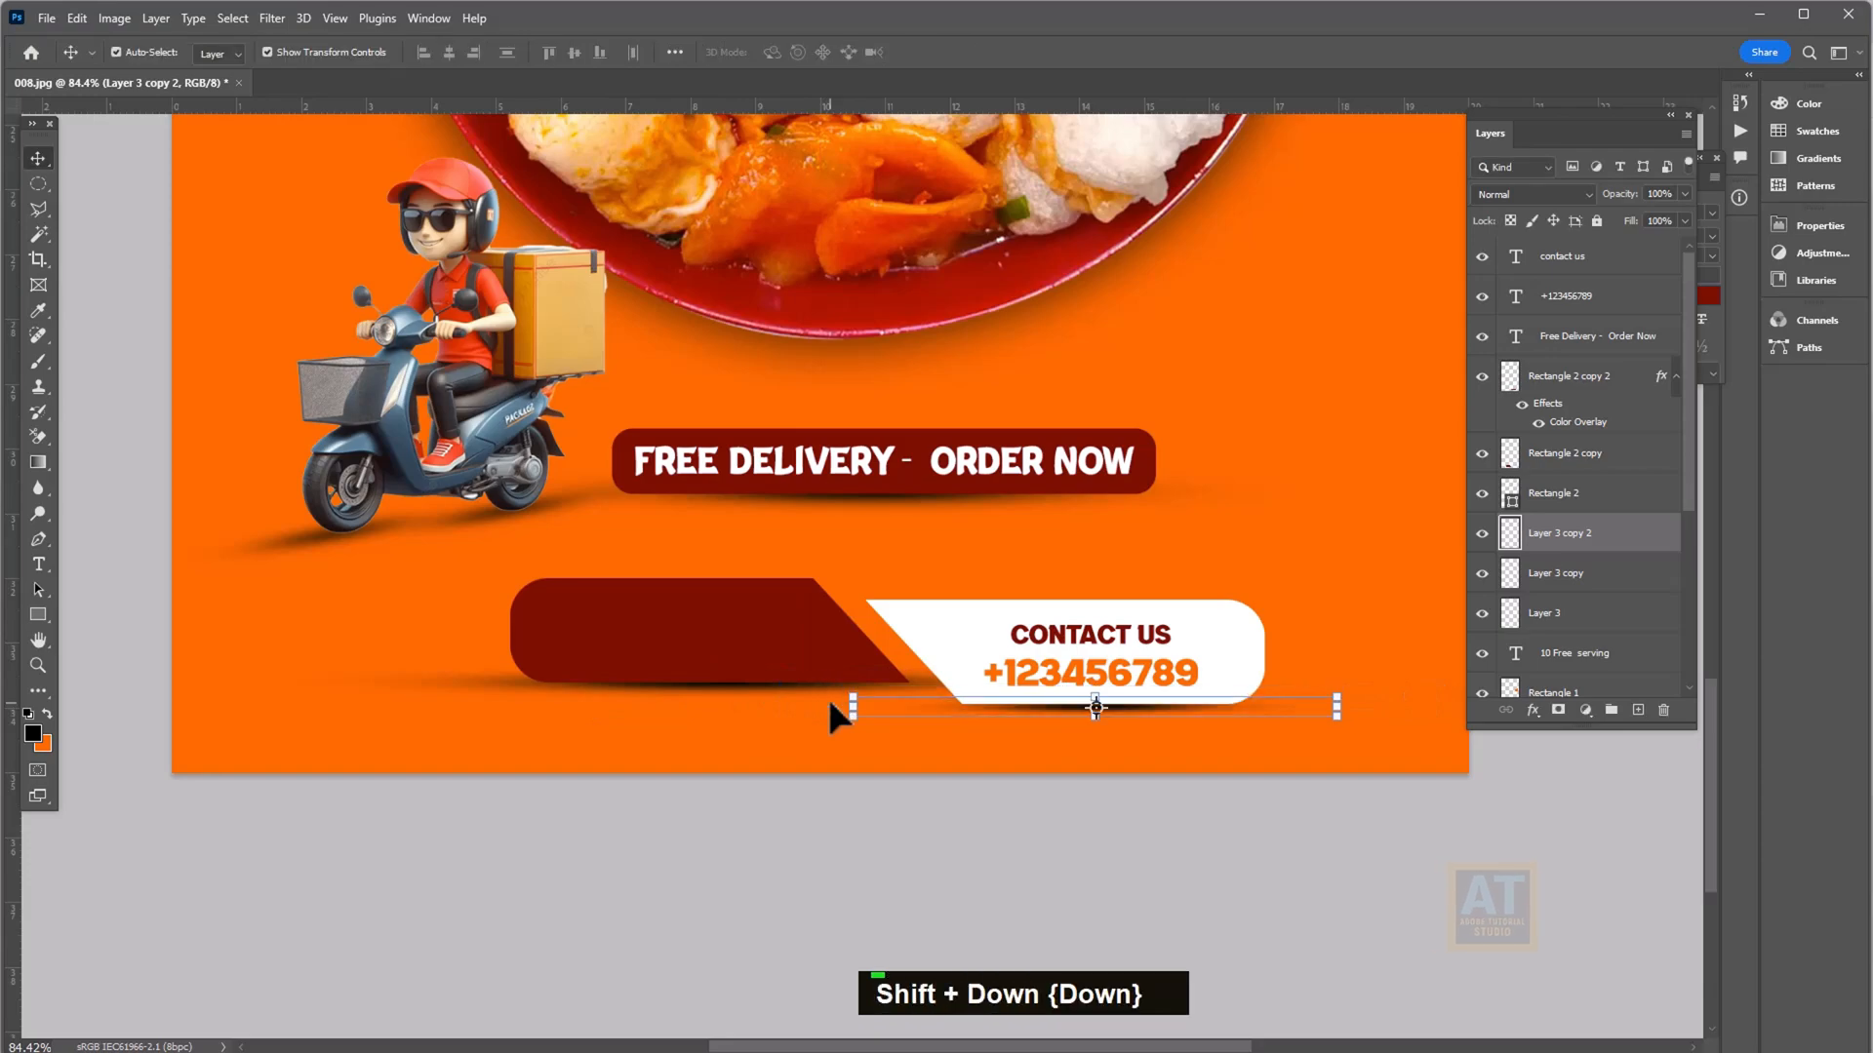
pyautogui.hotkey('shift', 'Up')
pyautogui.hotkey('shift', 'Right')
pyautogui.hotkey('shift', 'Down')
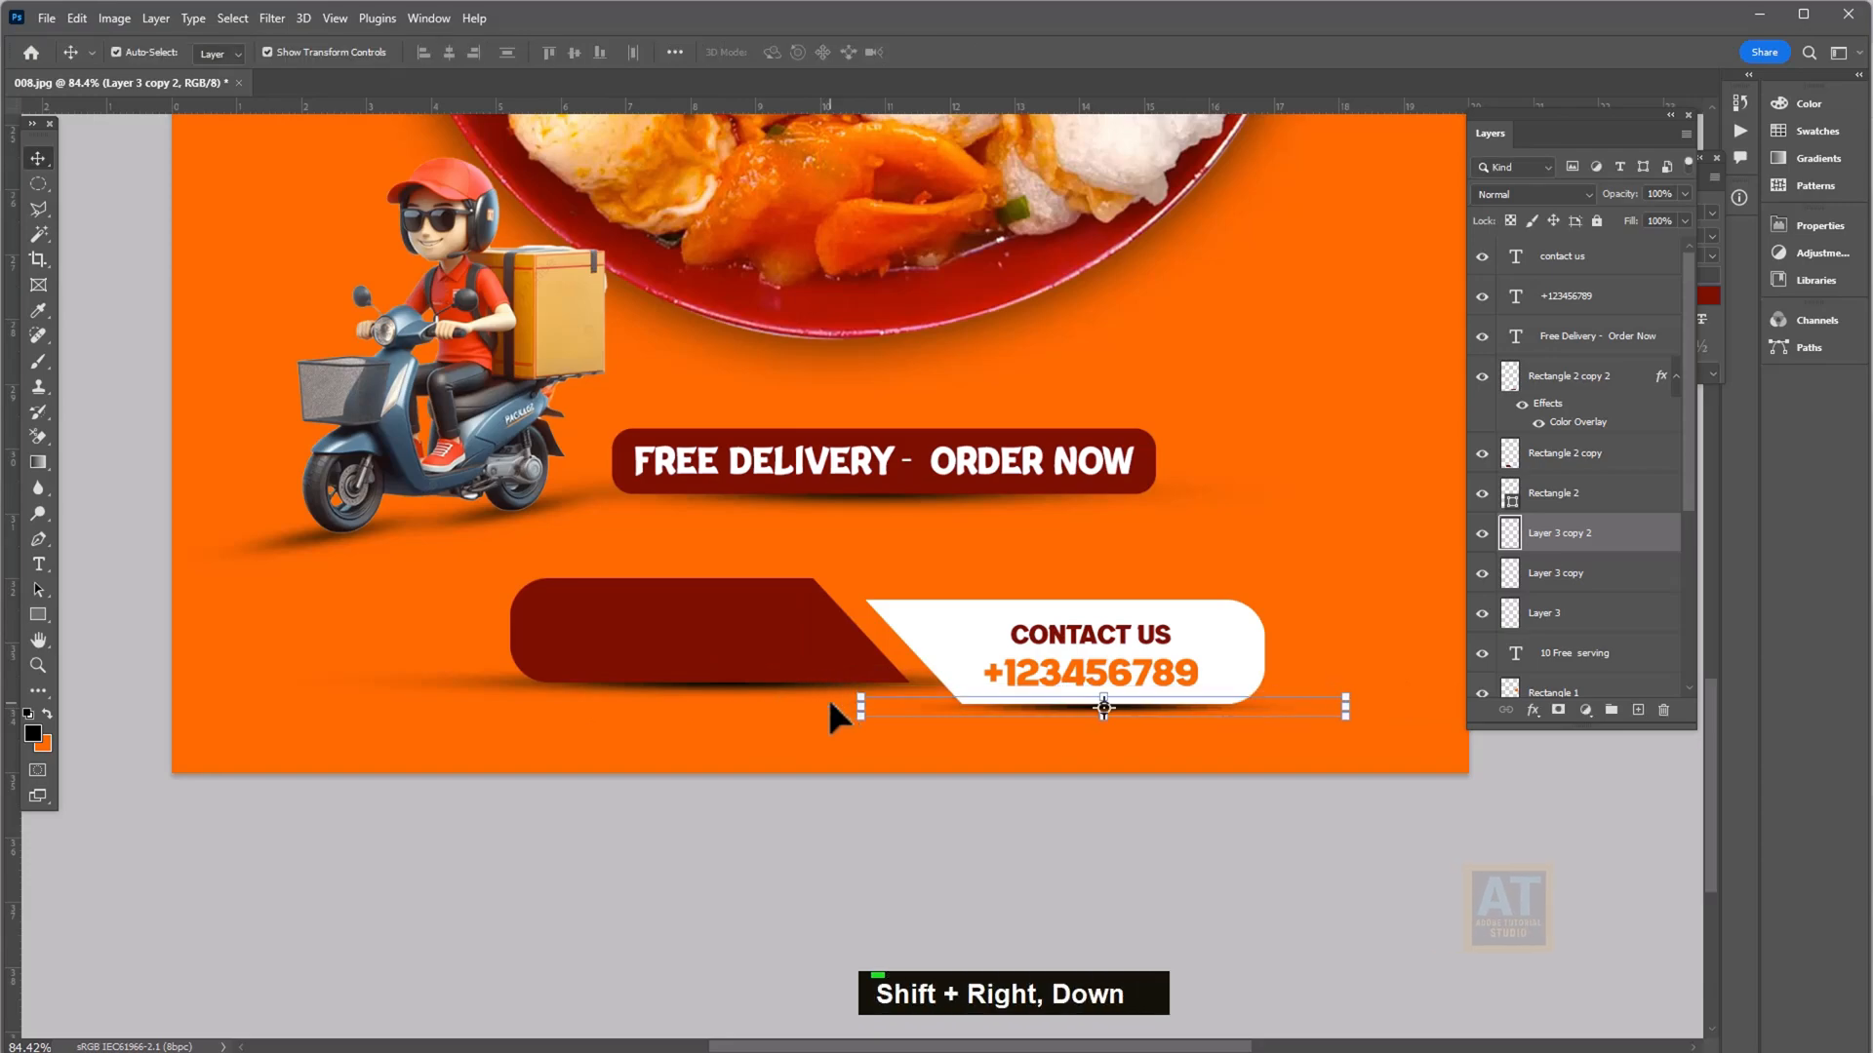
pyautogui.press('Up')
pyautogui.press('Up')
pyautogui.press('Up')
pyautogui.click(976, 935)
# - Duplicate the phone number onto the dark red slanted bar and change the copy to read "order via"
pyautogui.scroll(4, 994, 851)
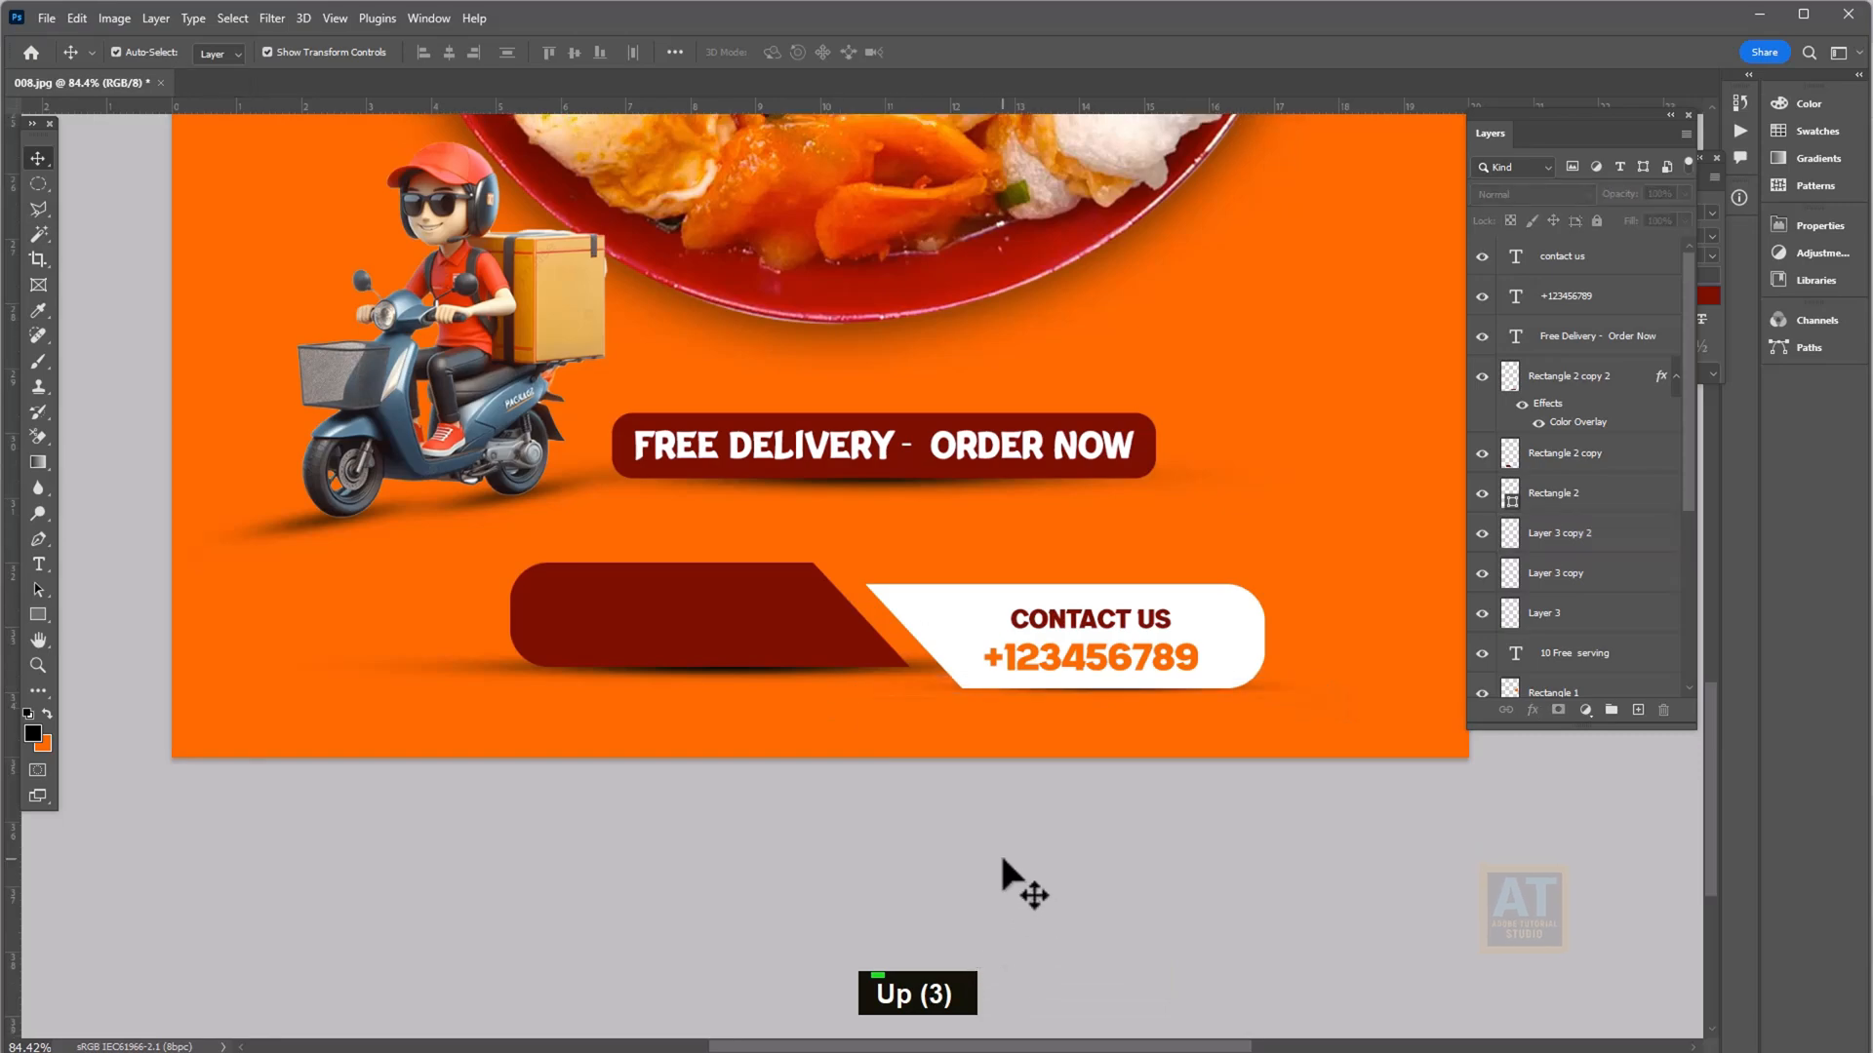
pyautogui.moveTo(1131, 778); pyautogui.dragTo(1141, 782)
pyautogui.click(1130, 641)
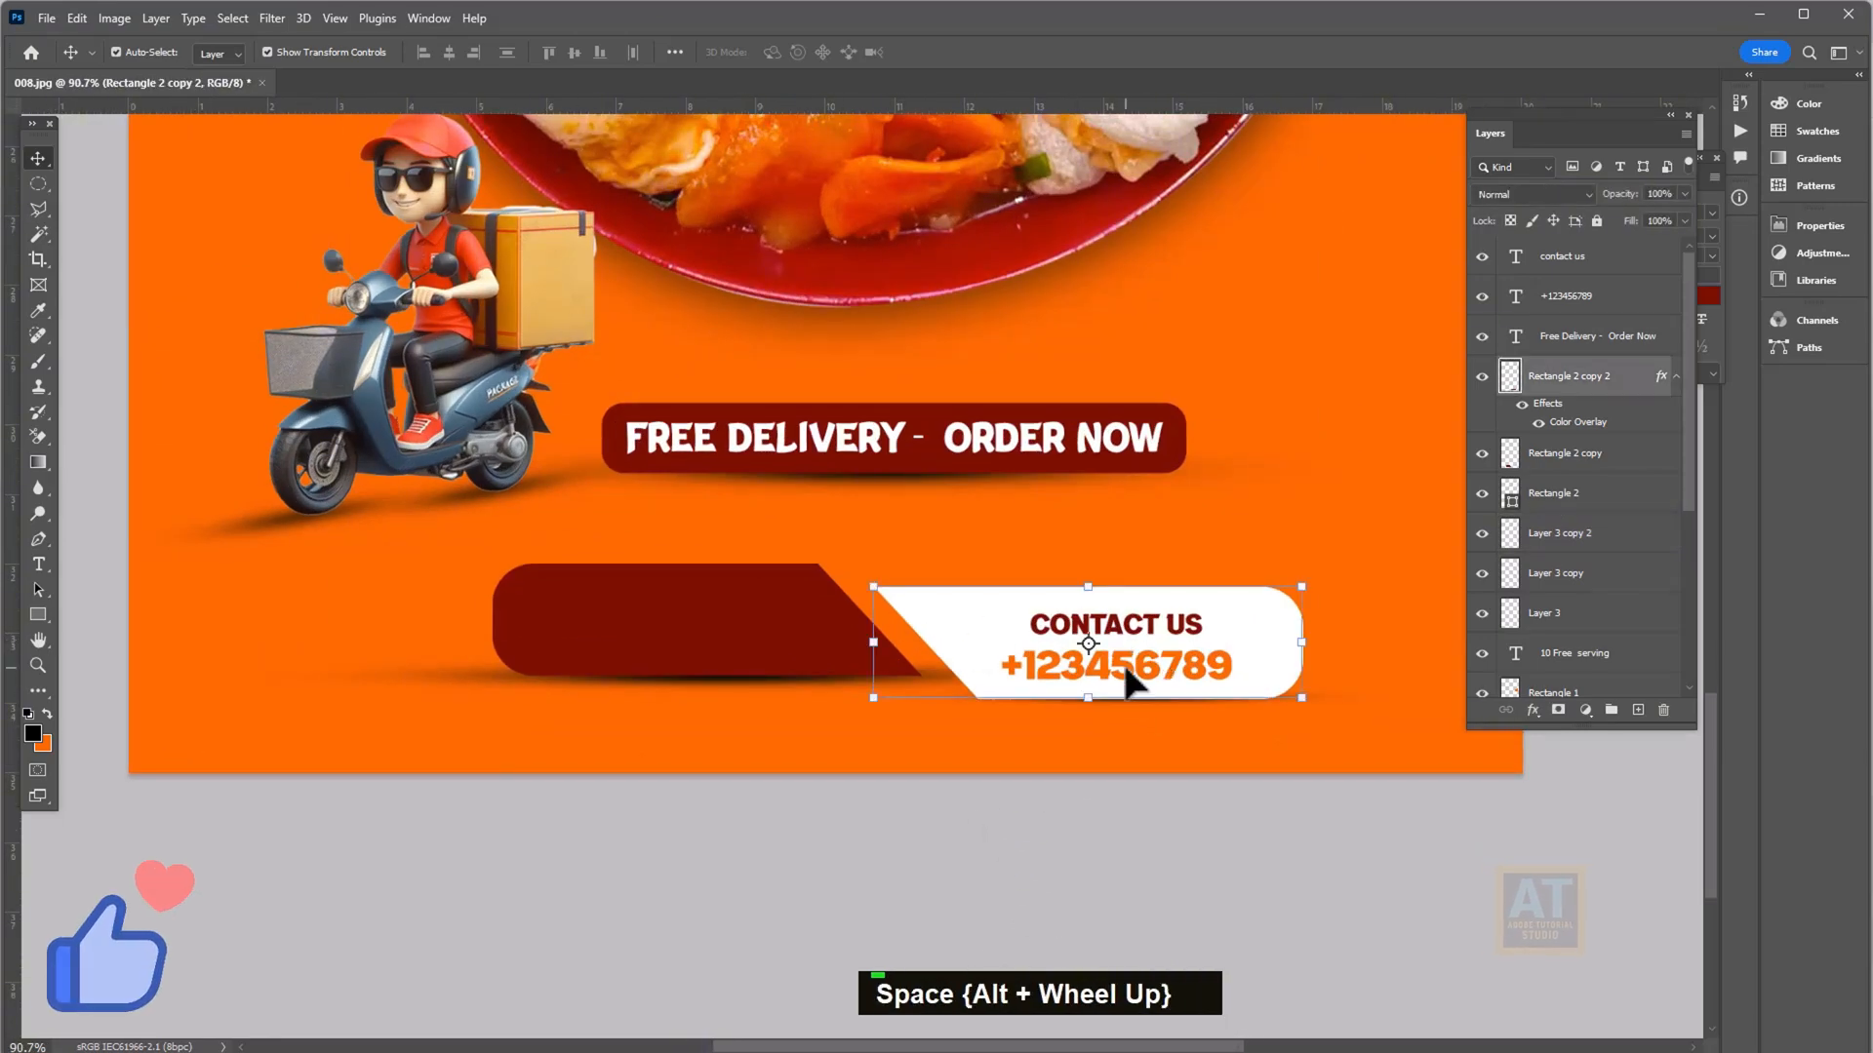
pyautogui.click(1135, 676)
pyautogui.moveTo(1137, 681); pyautogui.dragTo(698, 598)
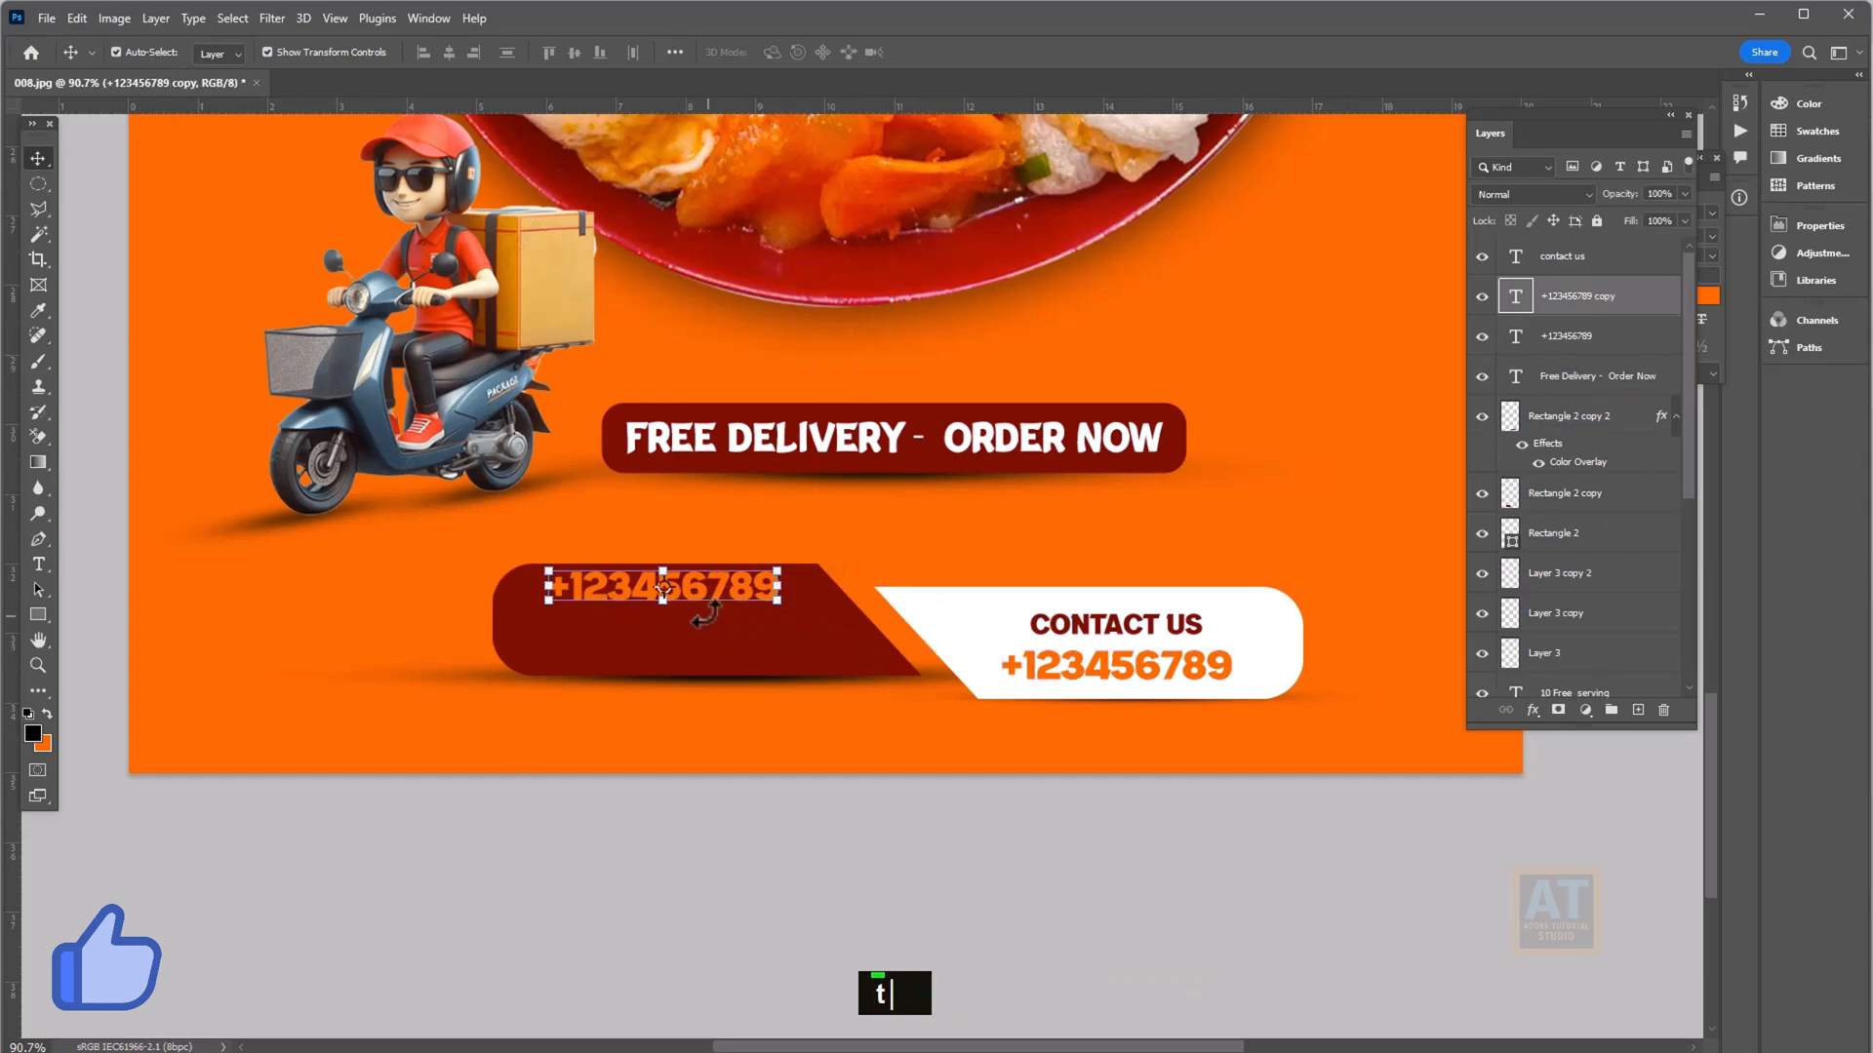
pyautogui.press('t')
pyautogui.doubleClick(732, 600)
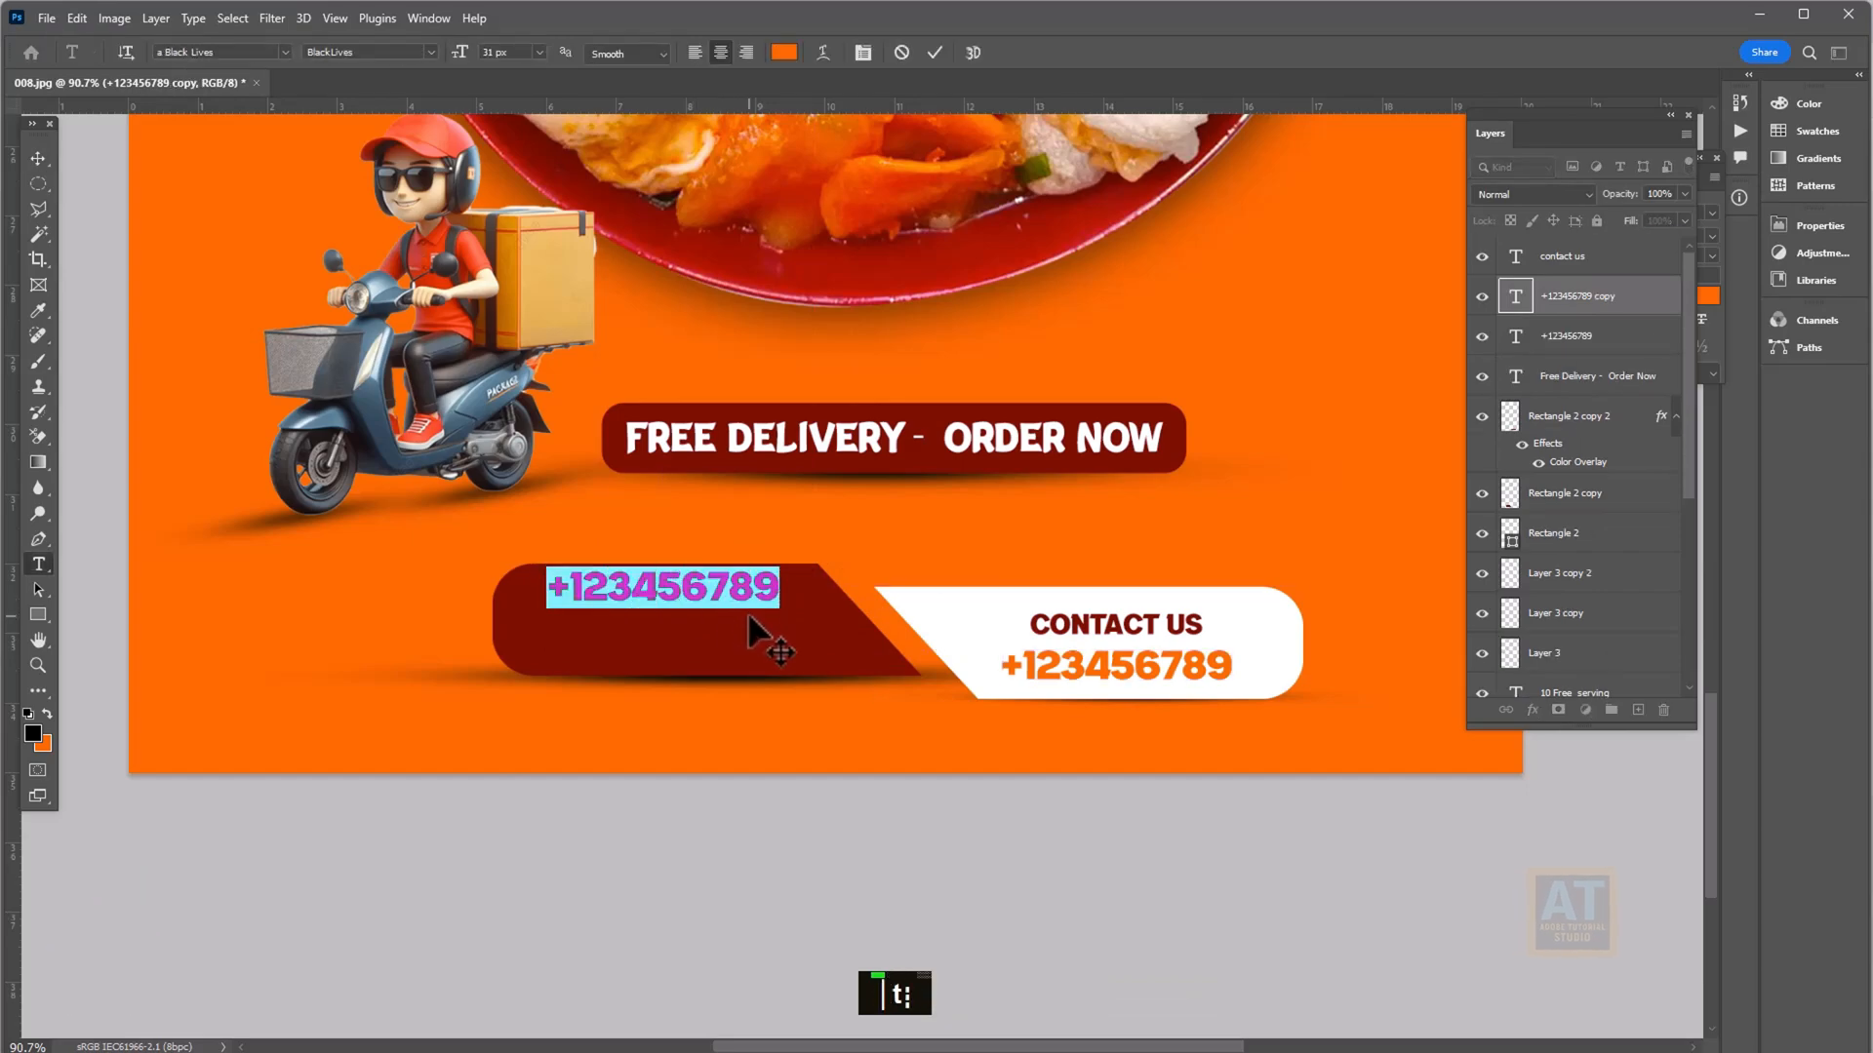
pyautogui.write('order vi')
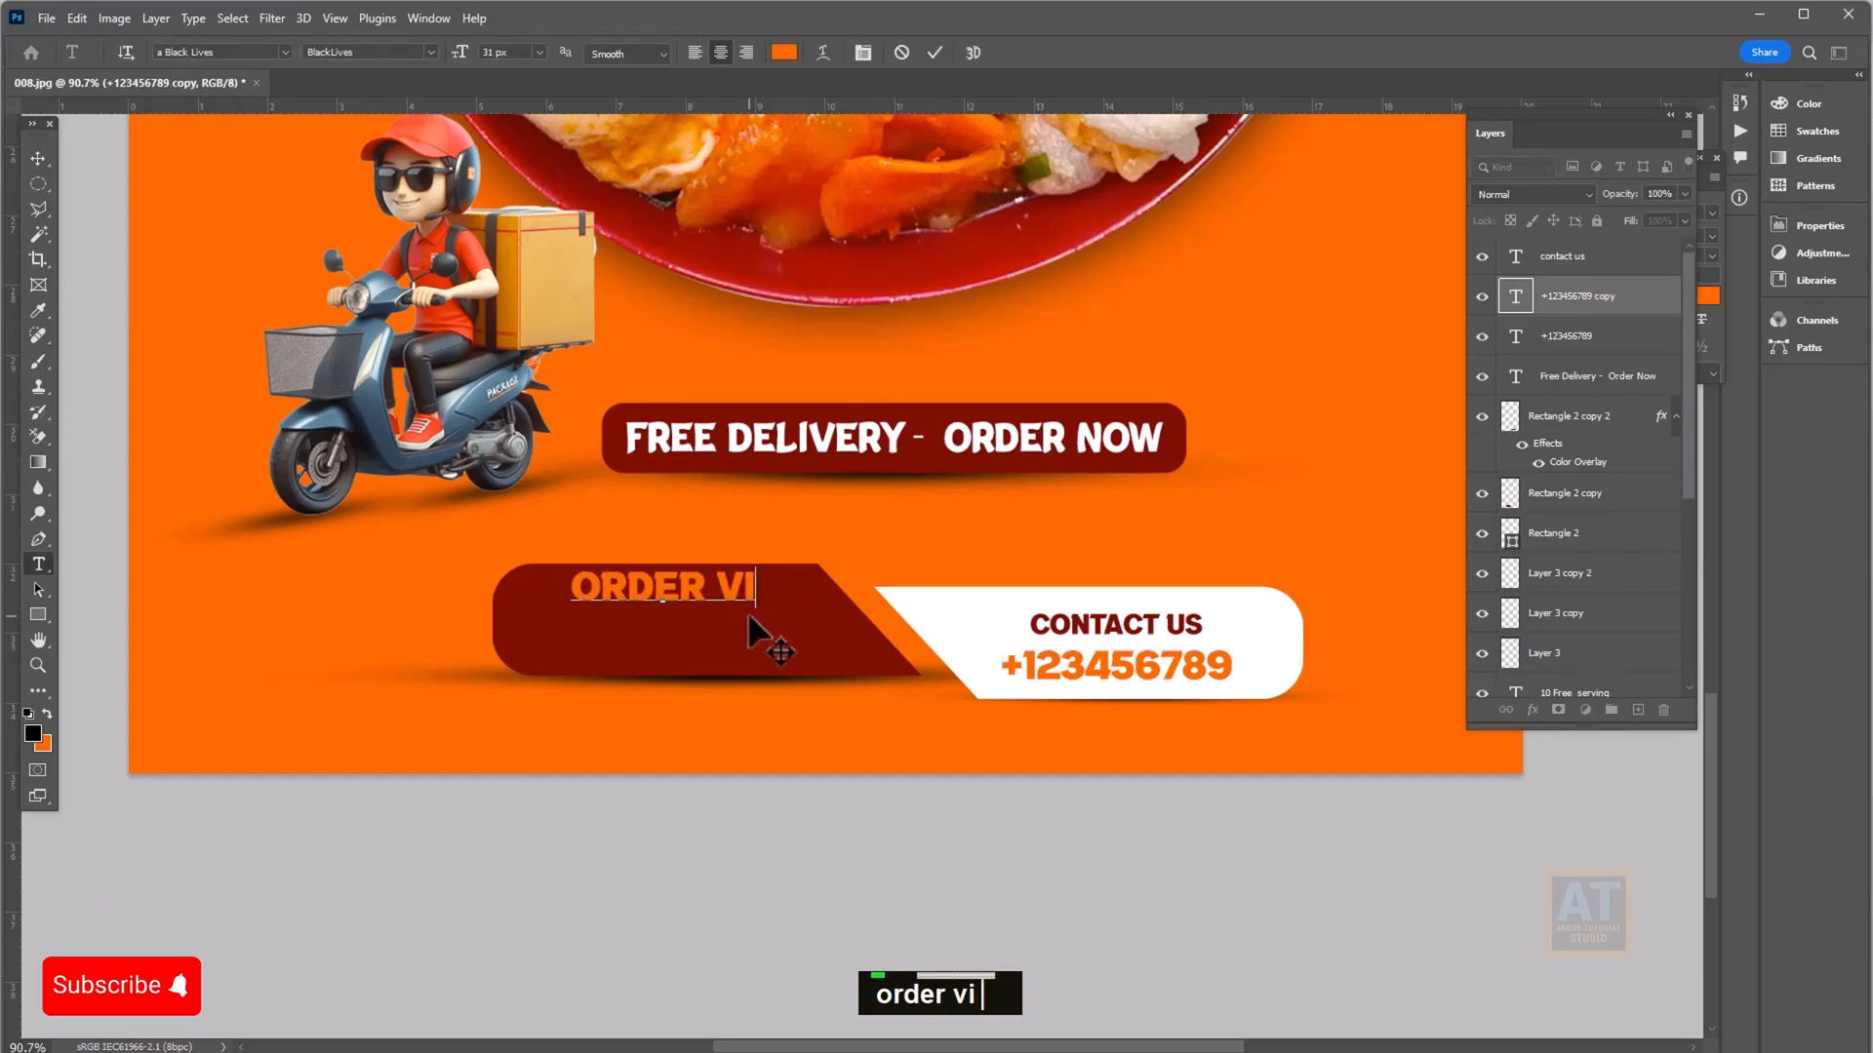
pyautogui.write('a')
pyautogui.hotkey('ctrl', 'a')
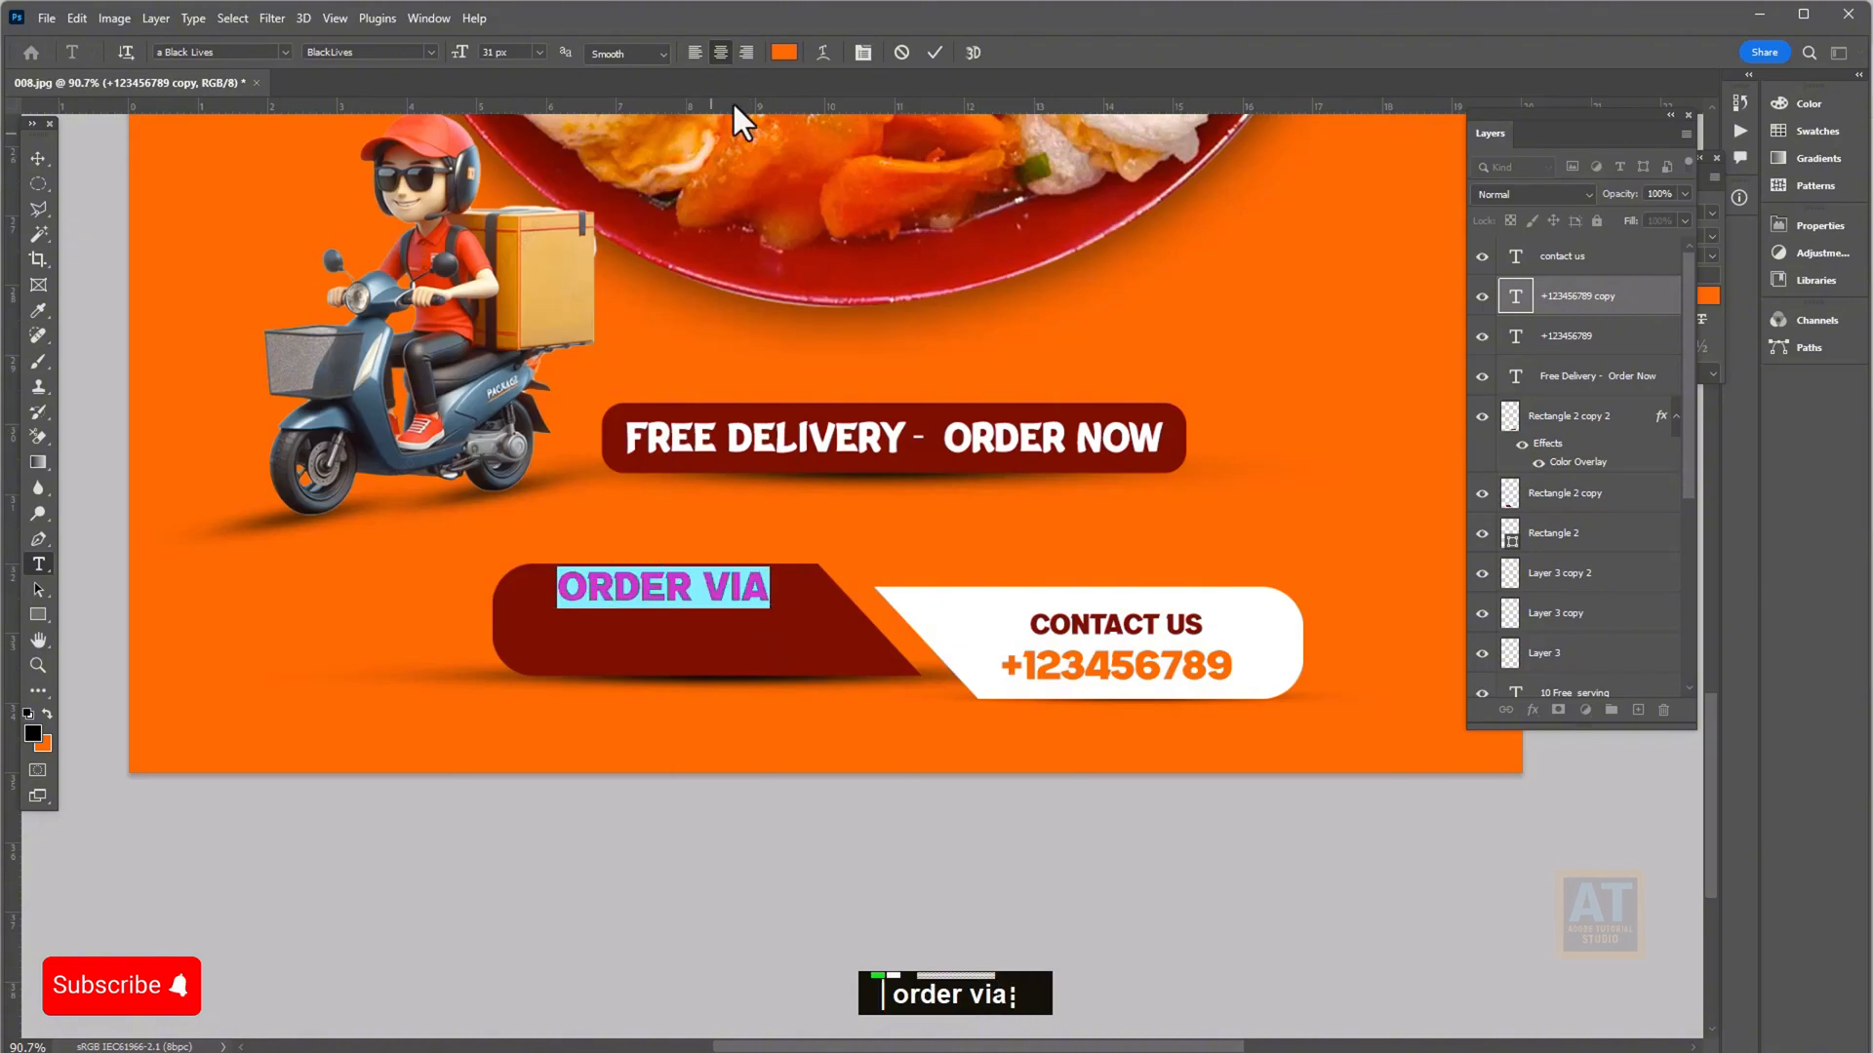
# - Recolour the order via text white (ffffff) and reduce its font size
pyautogui.click(783, 52)
pyautogui.write('ffffff')
pyautogui.press('Return')
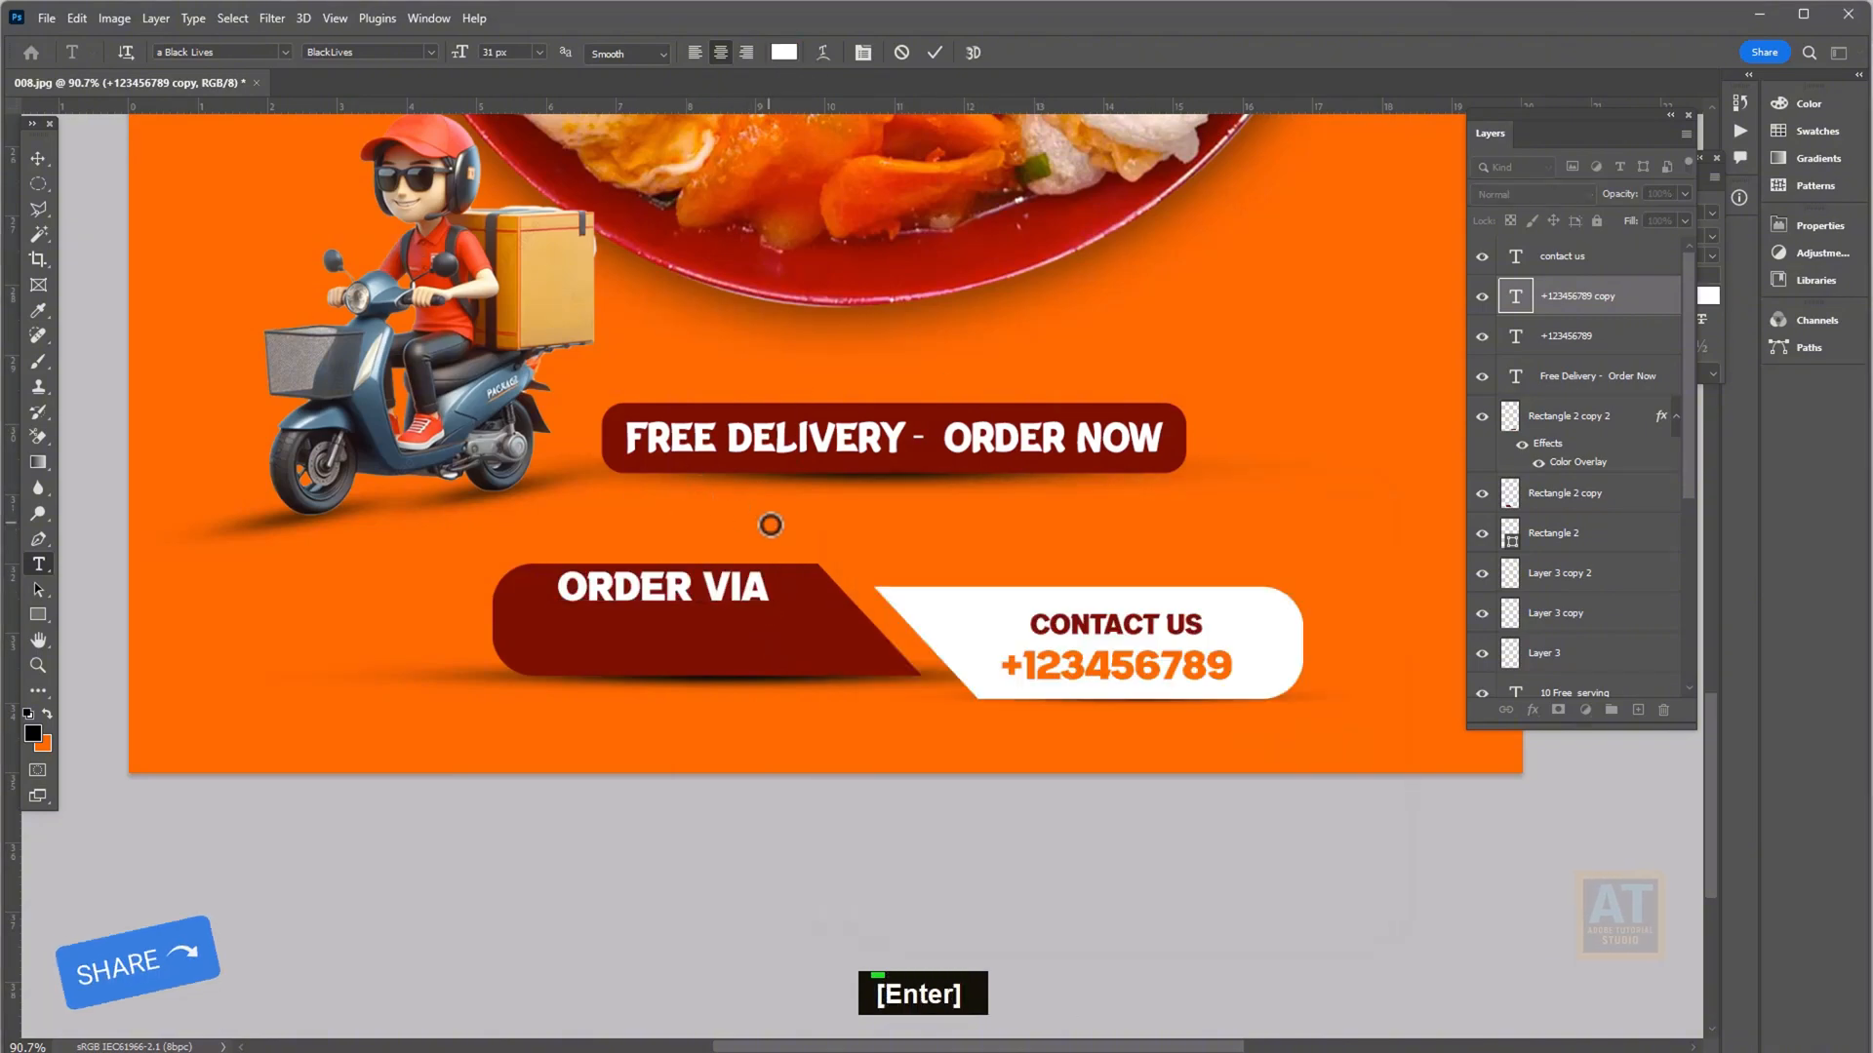
pyautogui.scroll(-5, 498, 52)
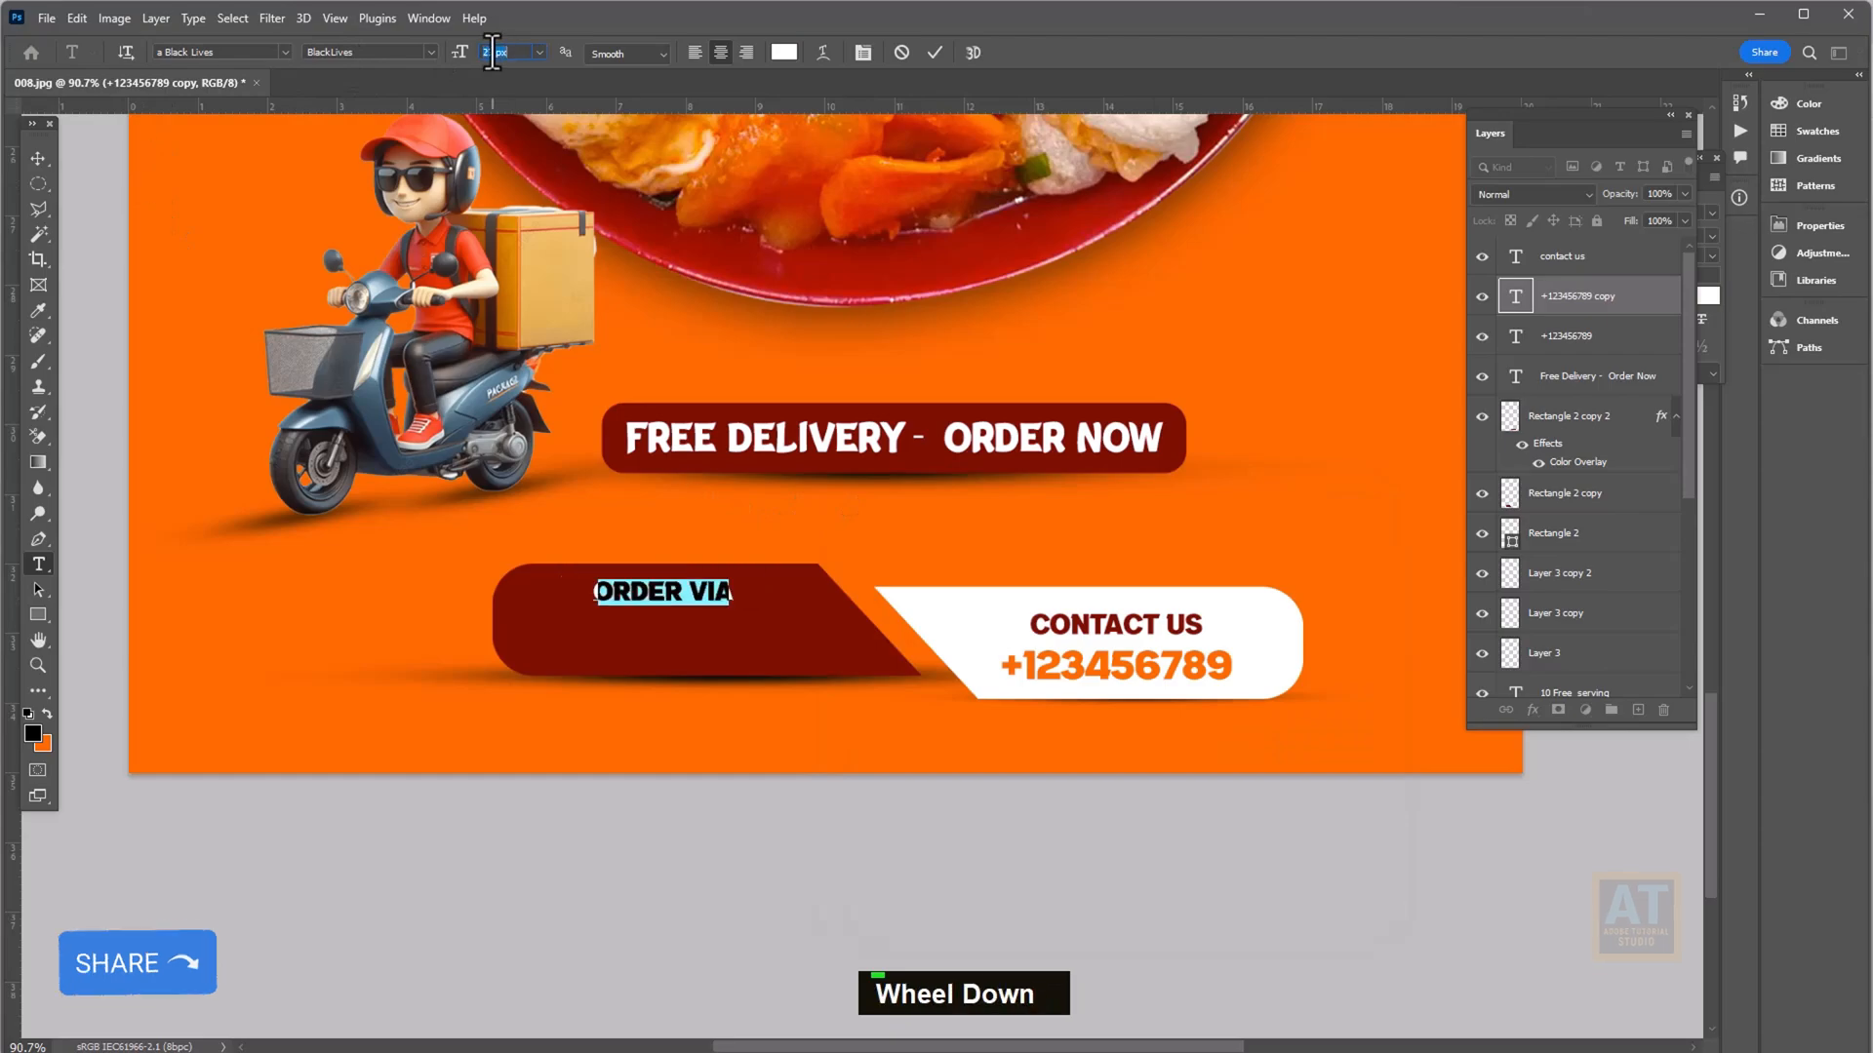
pyautogui.click(38, 158)
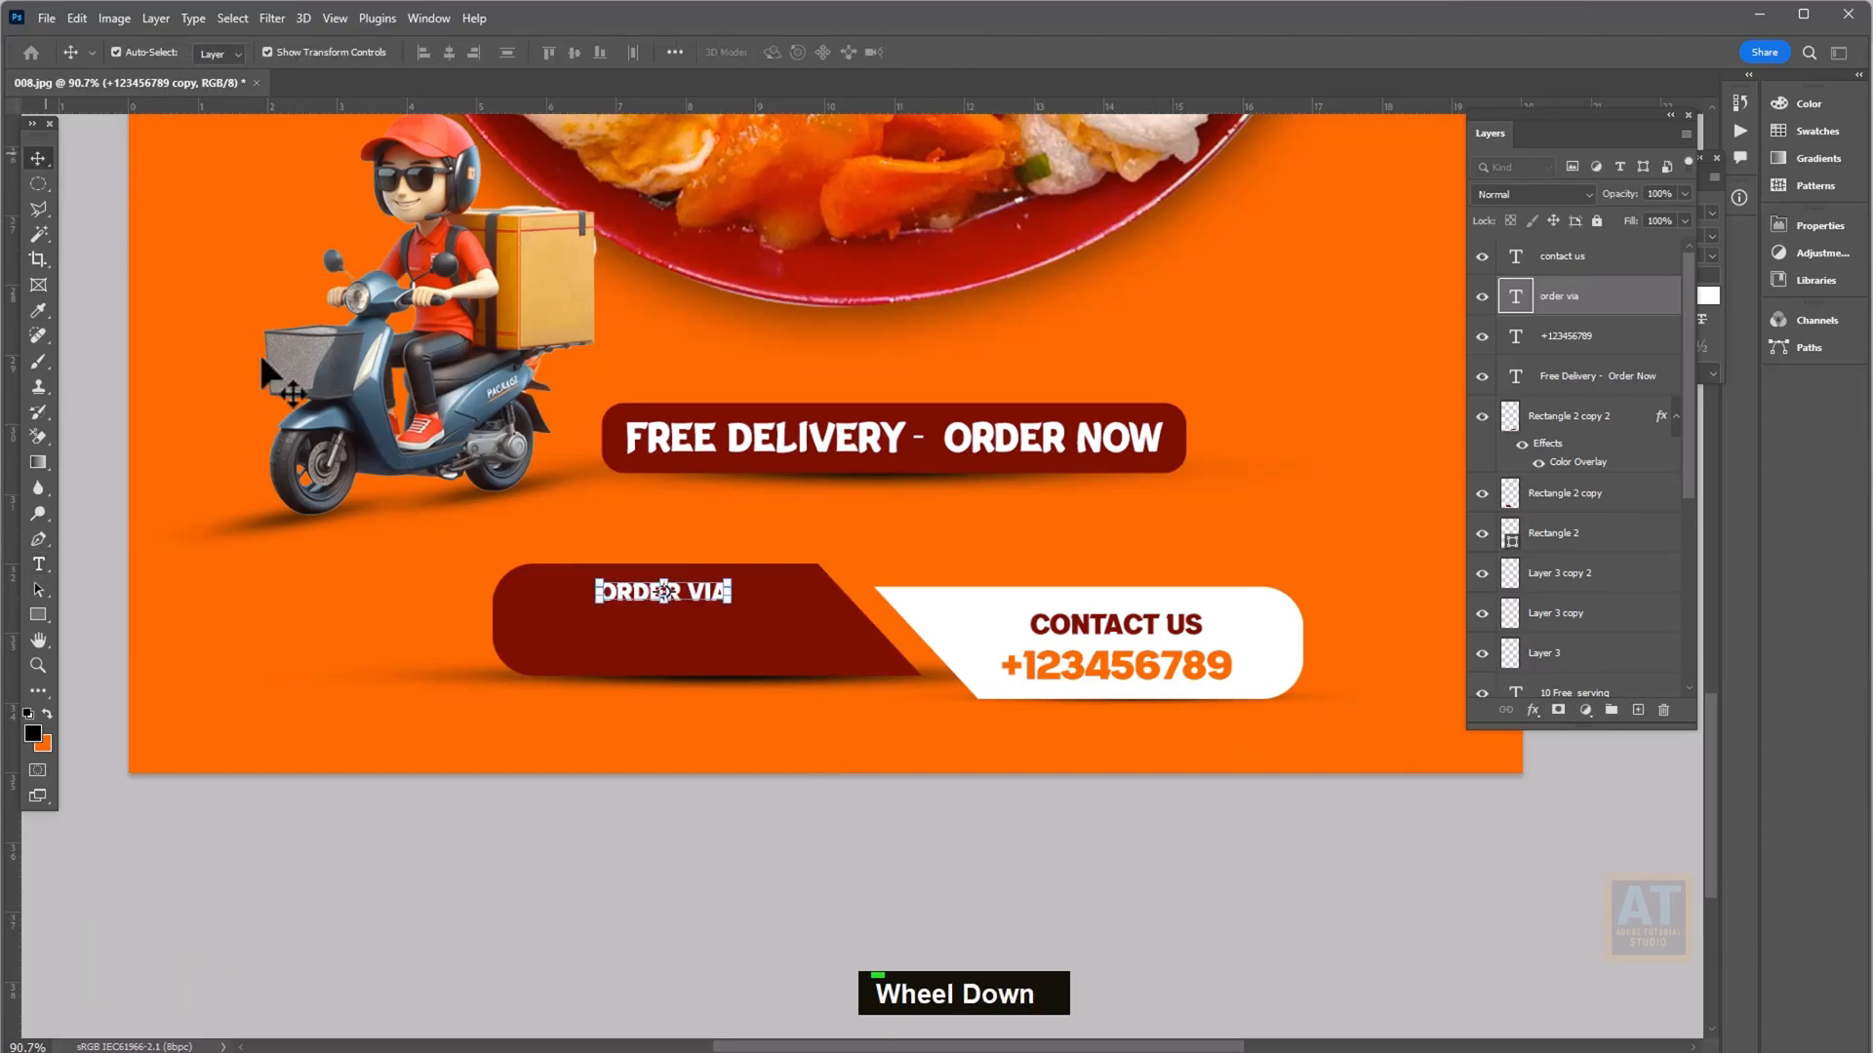
# - Open the image arrow-fleche-tapis-de-souris.jpg from the 008 folder
pyautogui.click(861, 916)
pyautogui.hotkey('ctrl', '0')
pyautogui.scroll(3, 964, 915)
pyautogui.moveTo(1058, 856); pyautogui.dragTo(1074, 616)
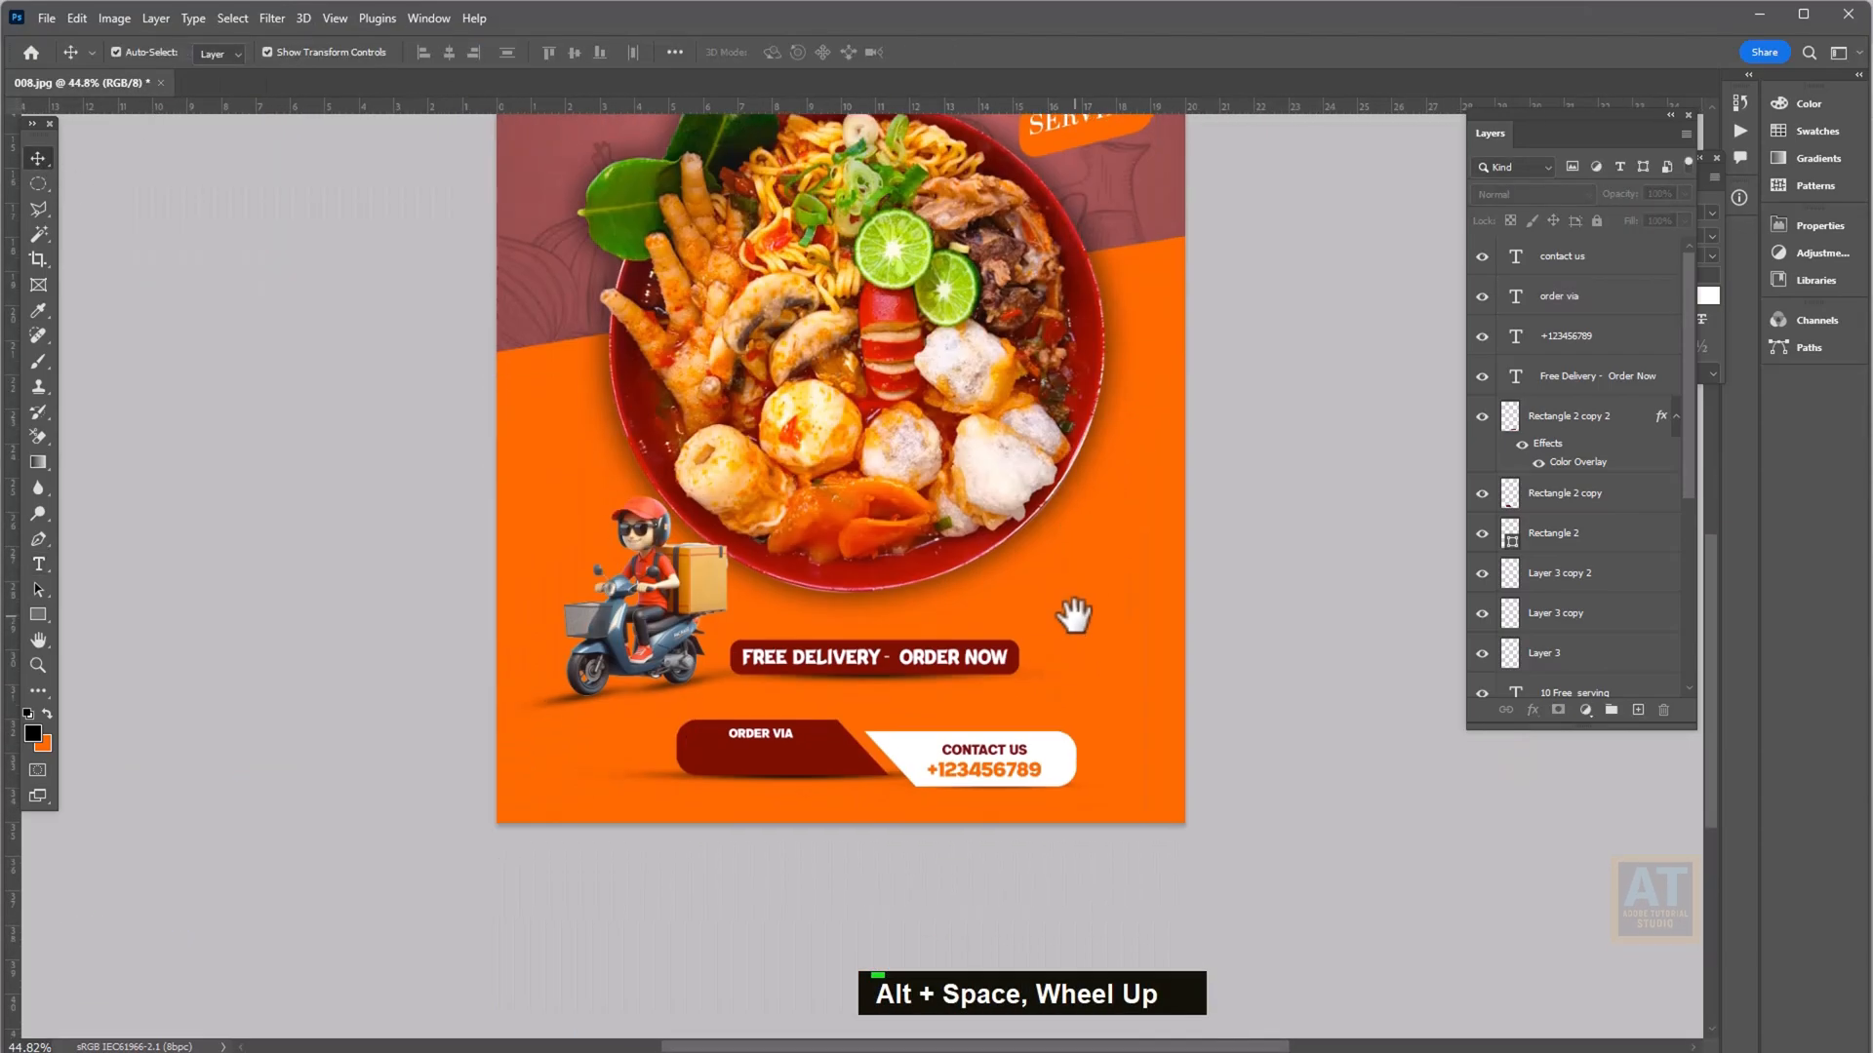
pyautogui.scroll(-5, 1074, 615)
pyautogui.click(44, 17)
pyautogui.click(88, 71)
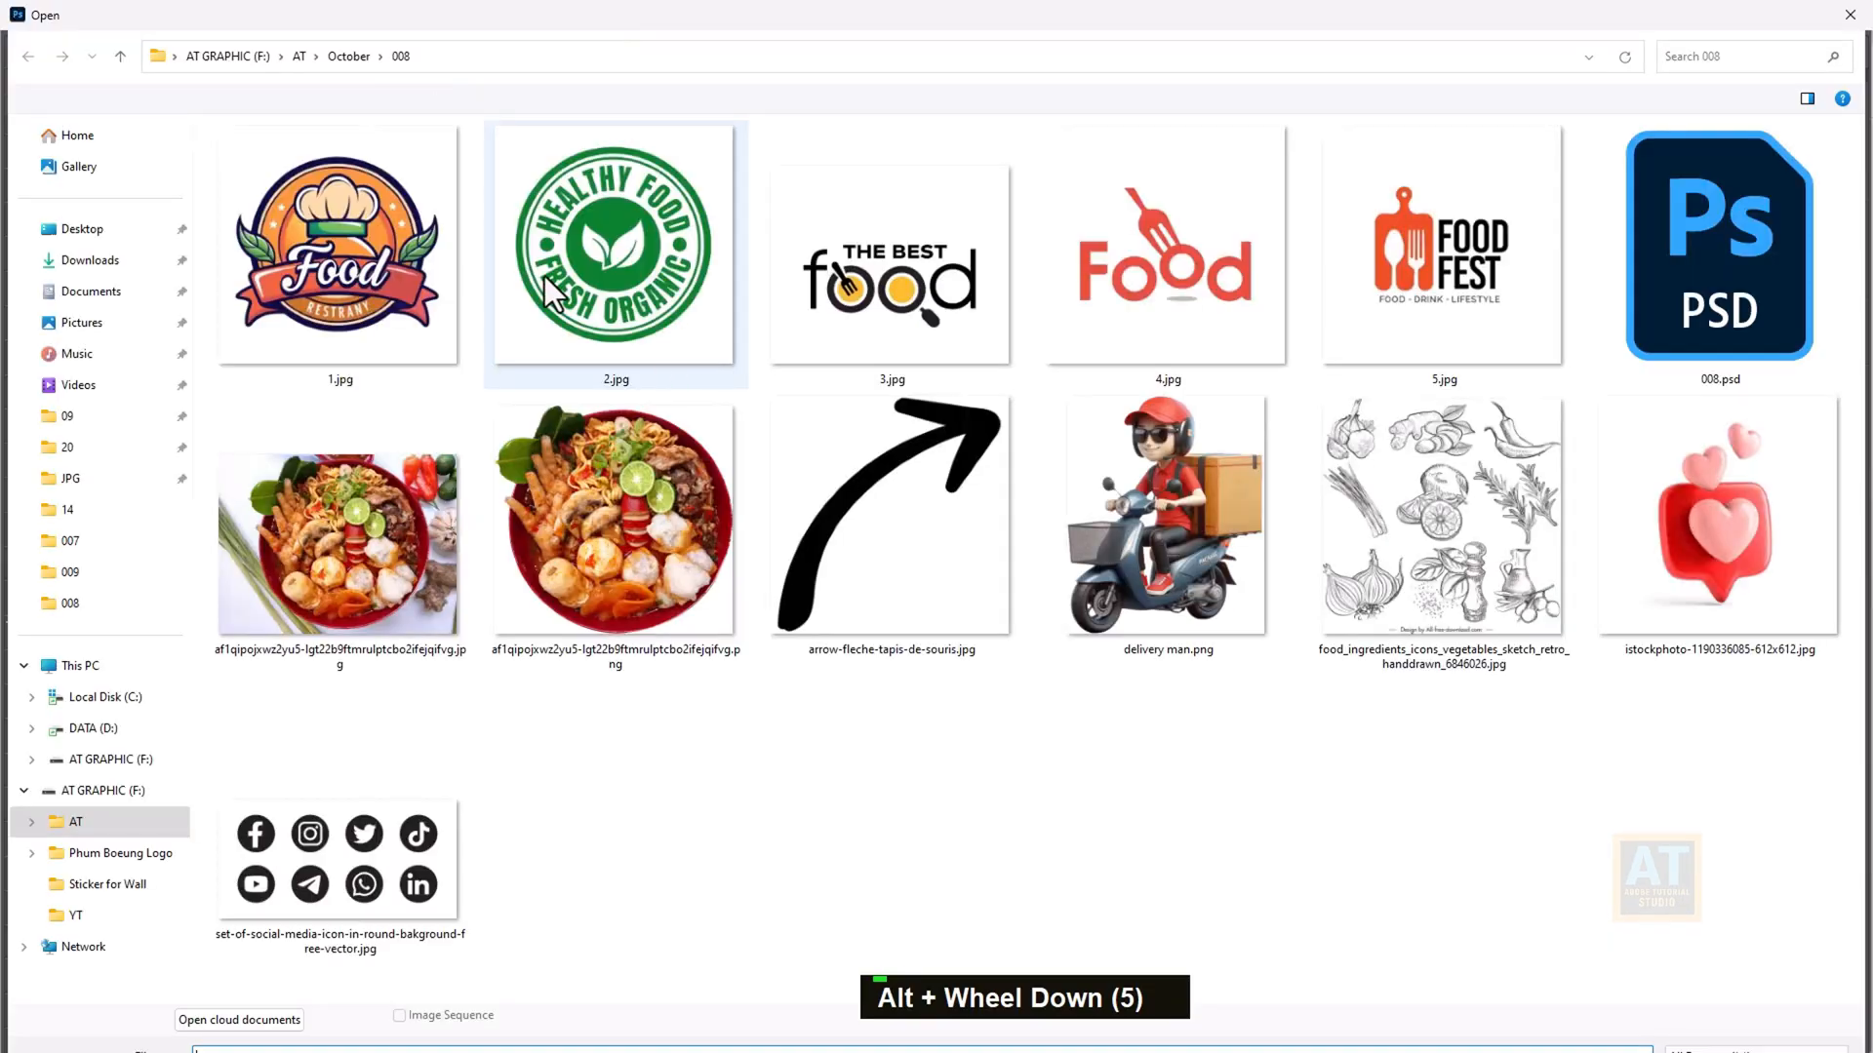
pyautogui.doubleClick(881, 478)
# - Select the black arrow shape with the Magic Wand and move a copy of it into the poster document
pyautogui.press('w')
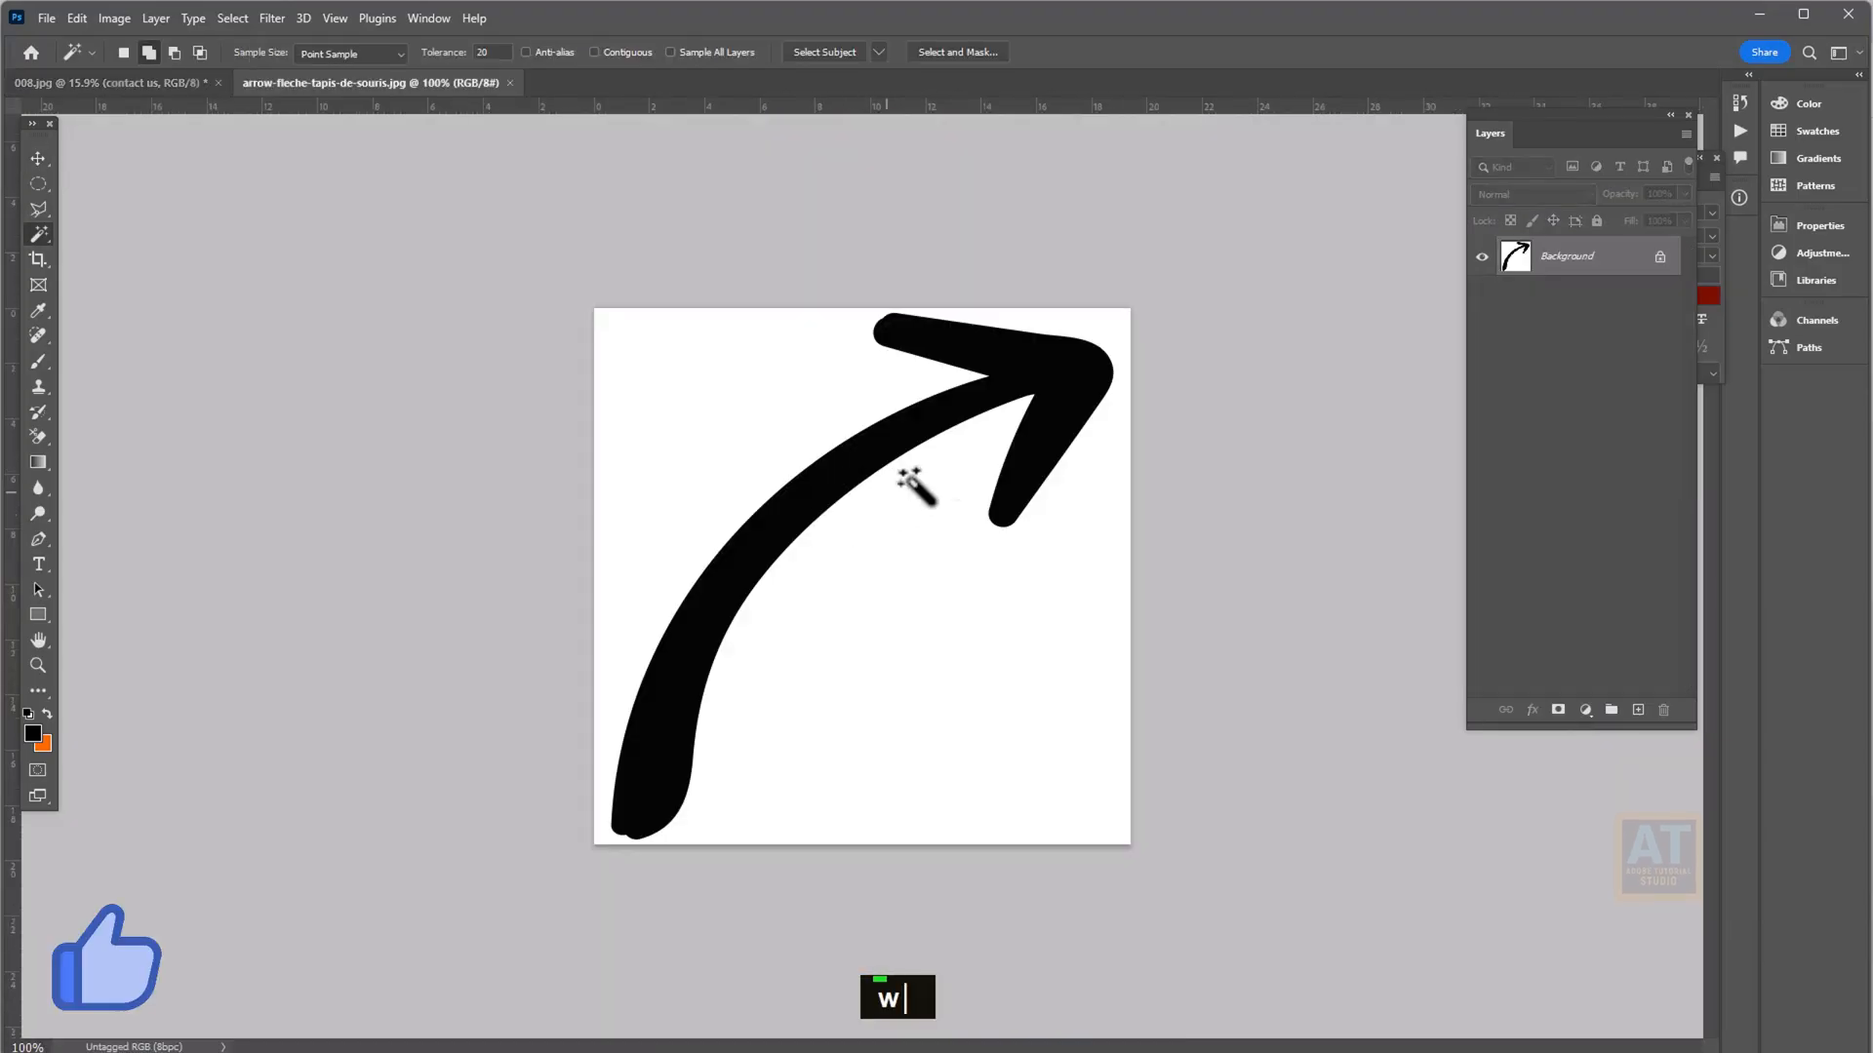
pyautogui.click(1024, 390)
pyautogui.click(54, 157)
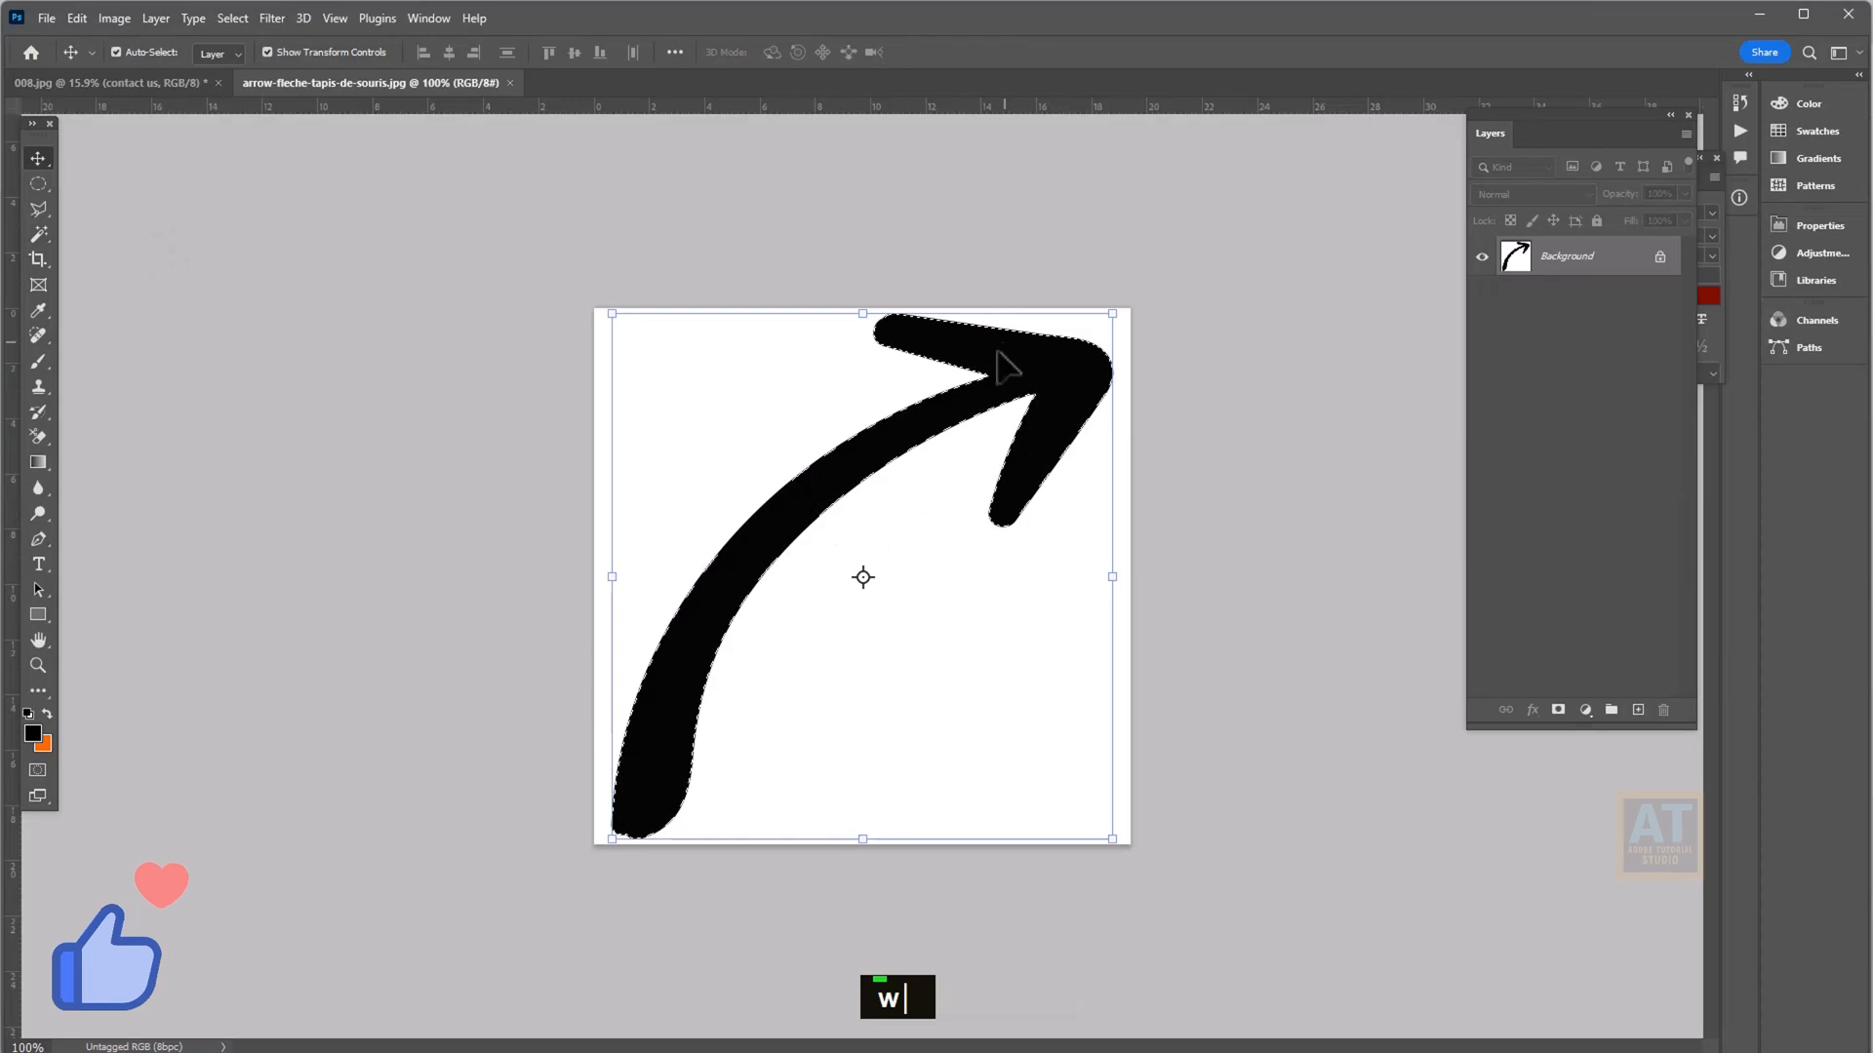
pyautogui.hotkey('ctrl', 'BackSpace')
pyautogui.moveTo(1005, 369); pyautogui.dragTo(805, 568)
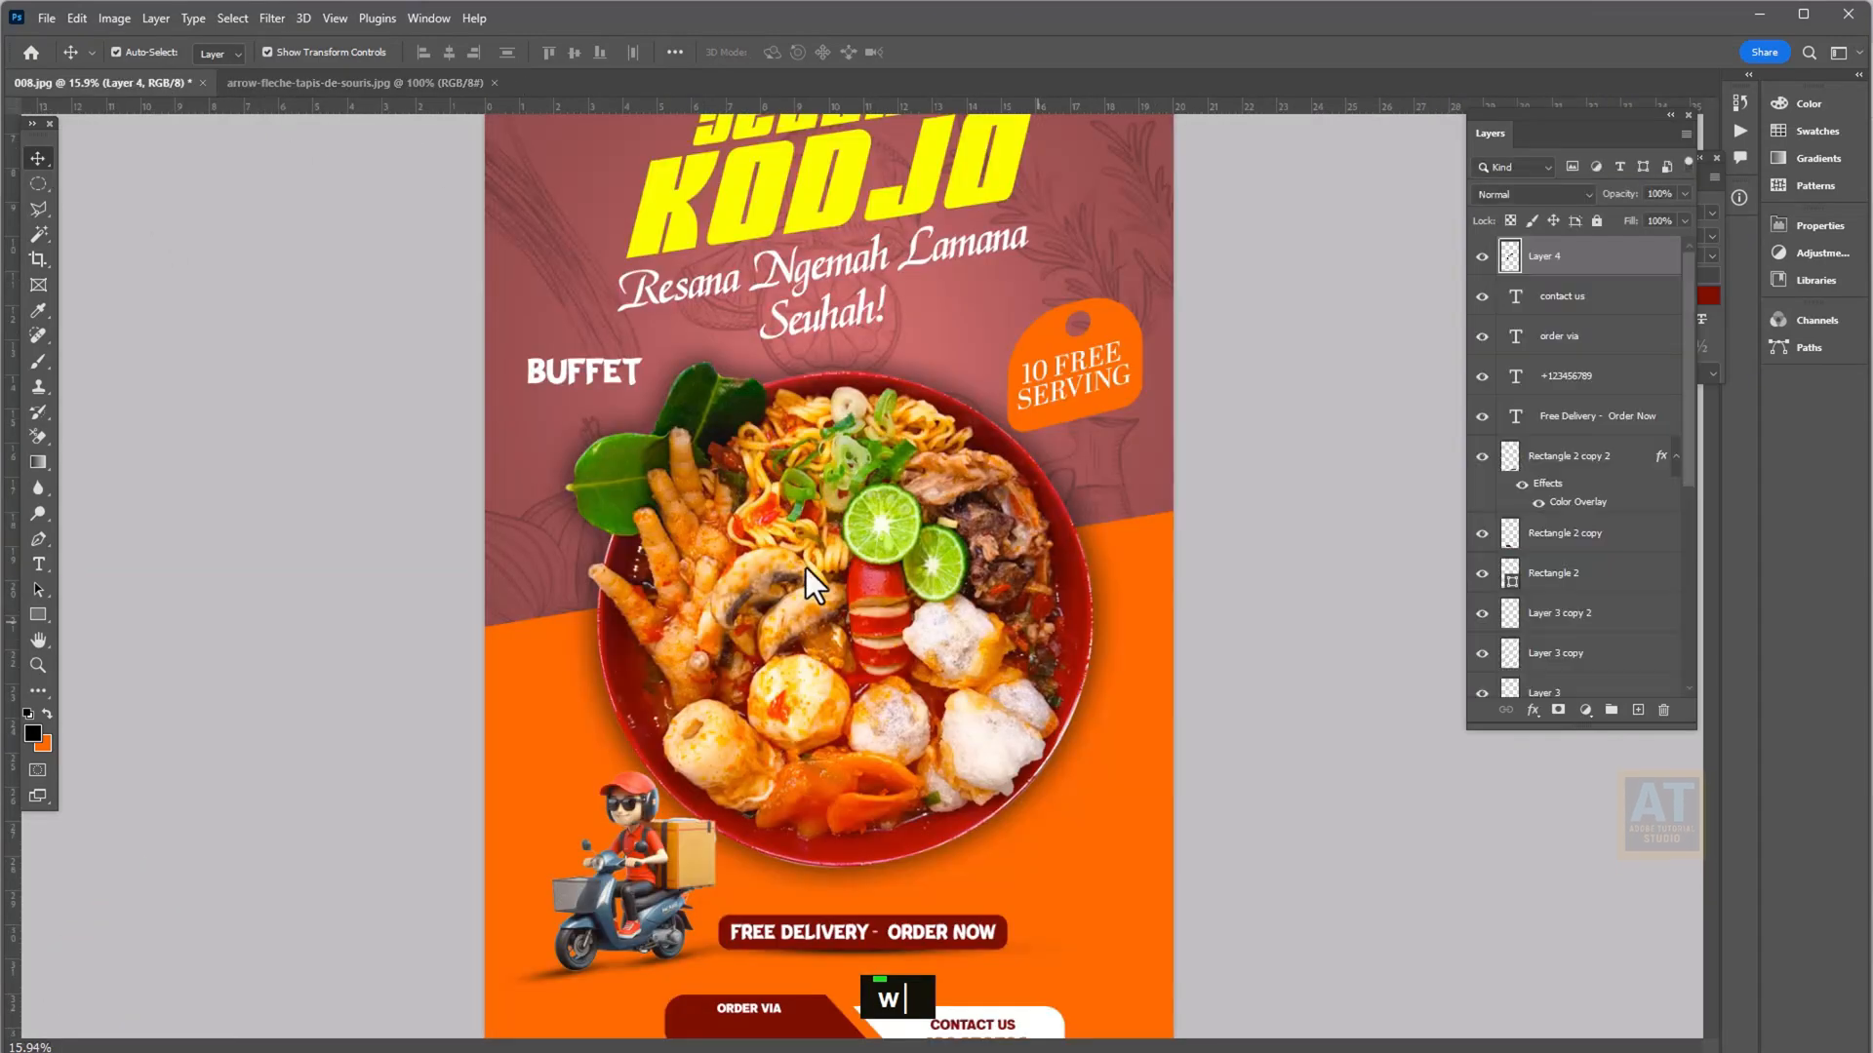
# - Transform the arrow in the poster proportionally to a height of 2 cm
pyautogui.keyDown('alt'); pyautogui.scroll(-4, 847, 548); pyautogui.keyUp('alt')
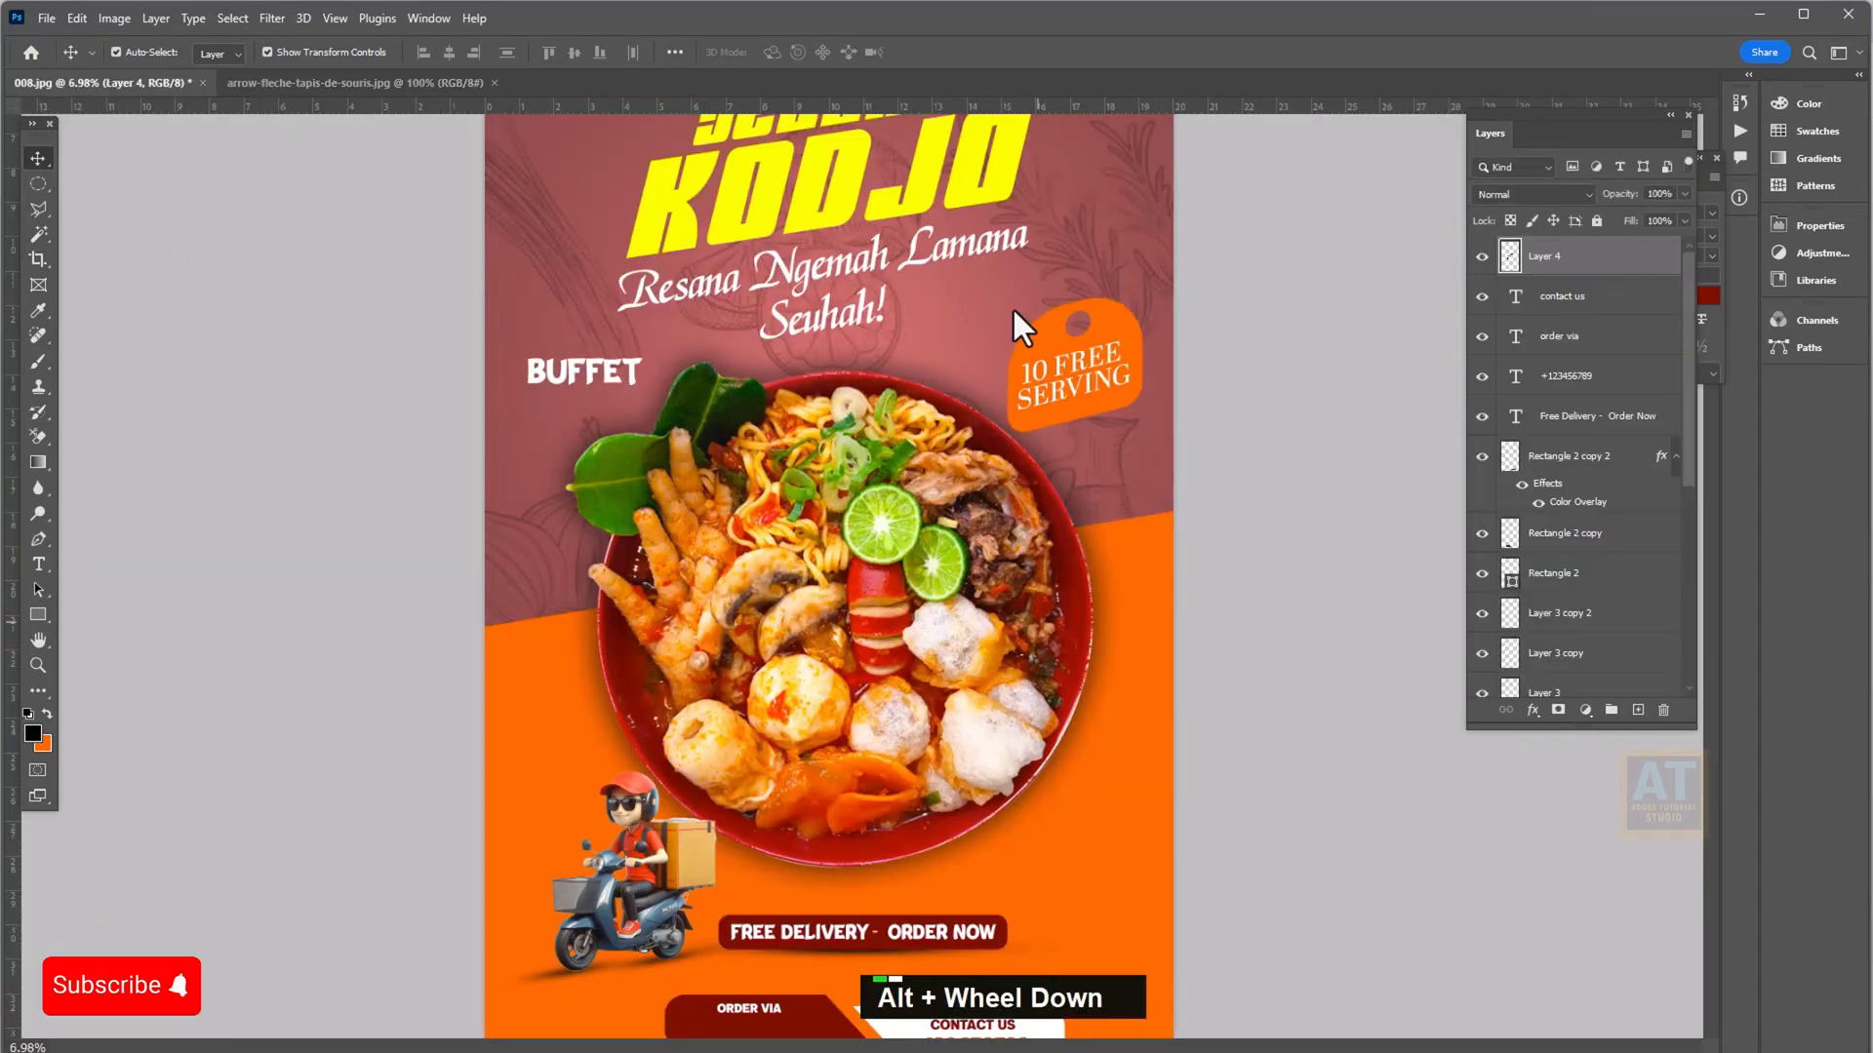
pyautogui.hotkey('ctrl', 't')
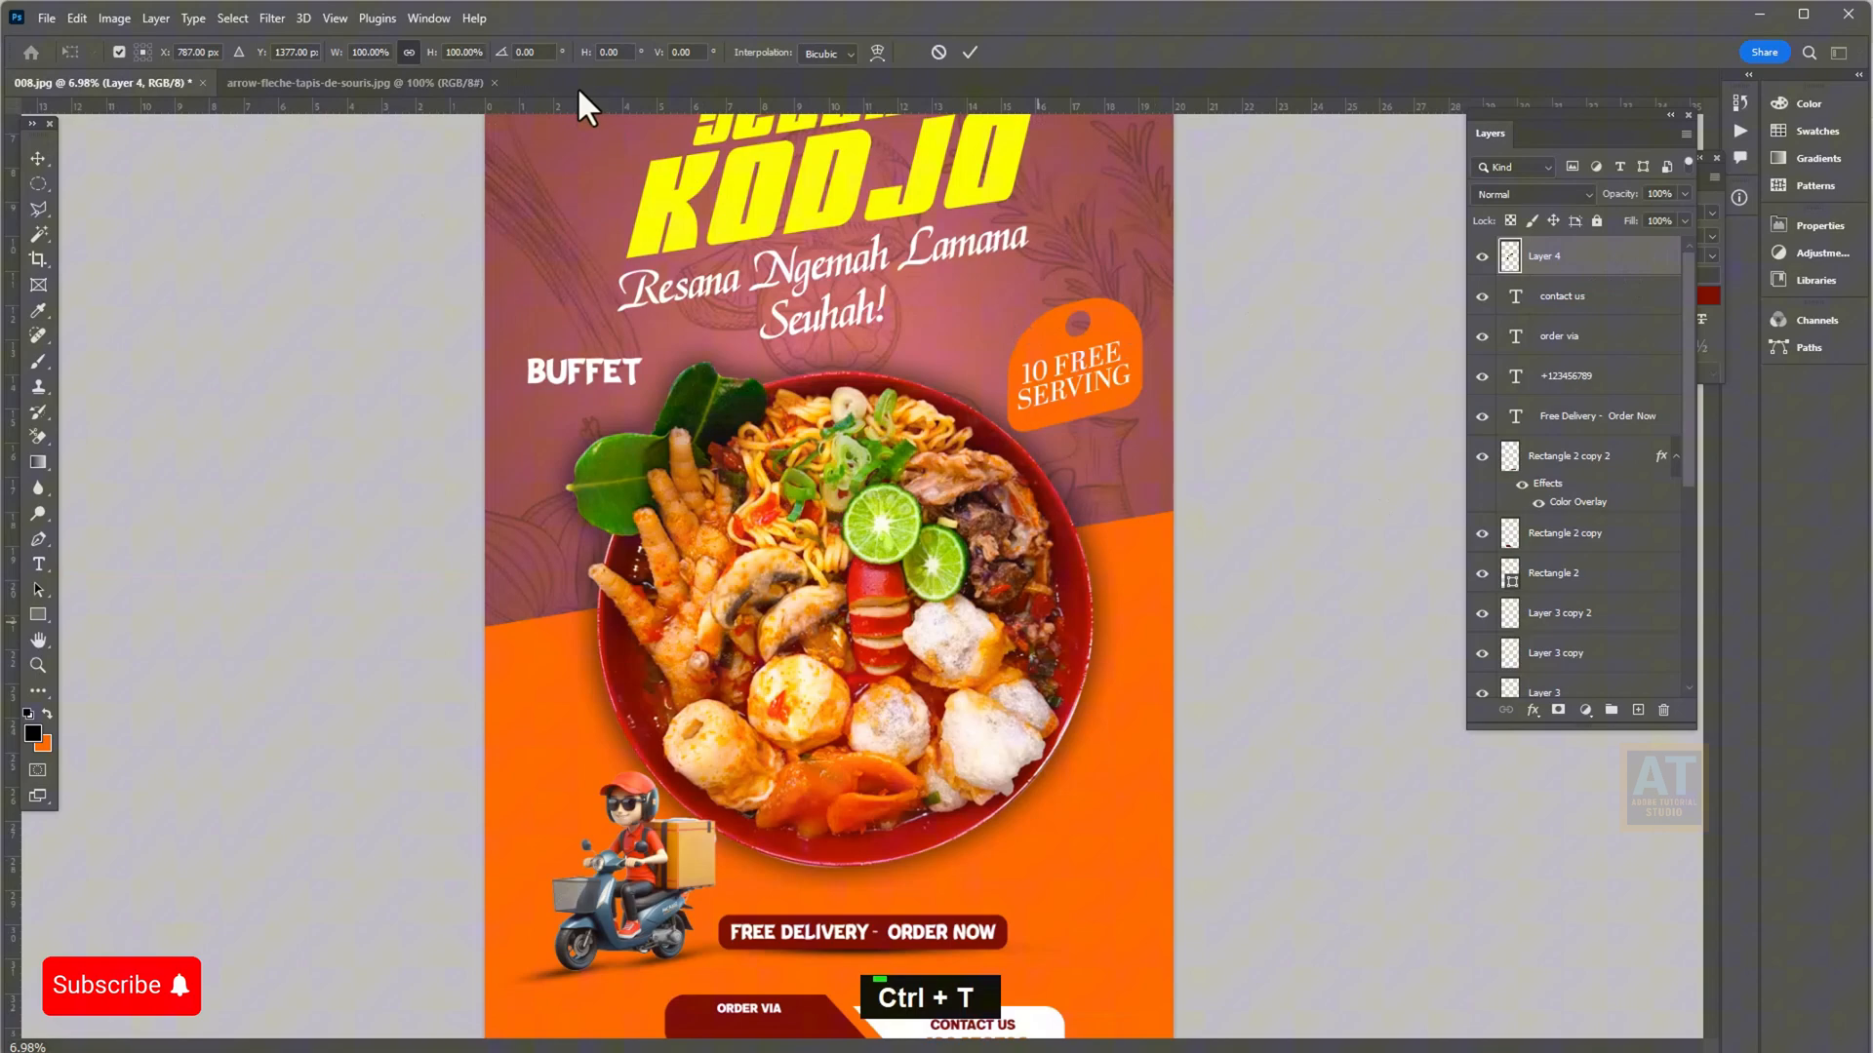
pyautogui.rightClick(471, 54)
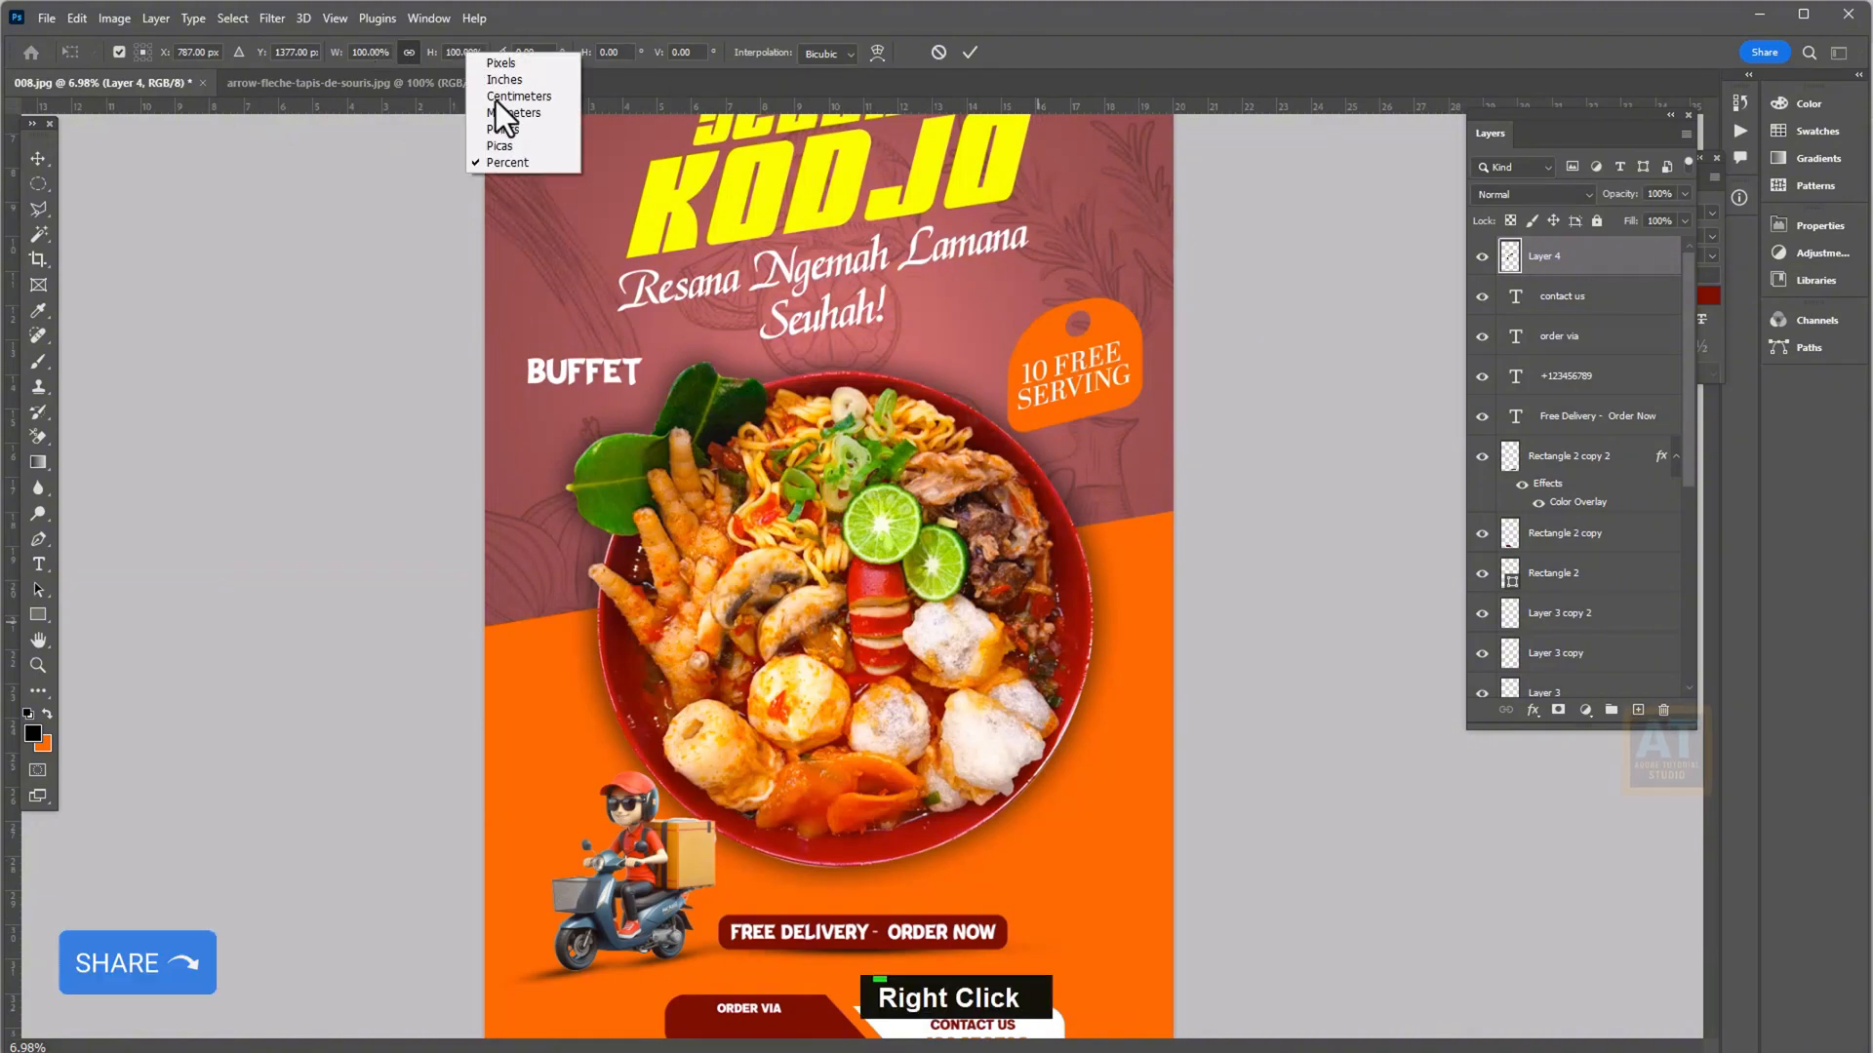
pyautogui.click(495, 101)
pyautogui.write('2')
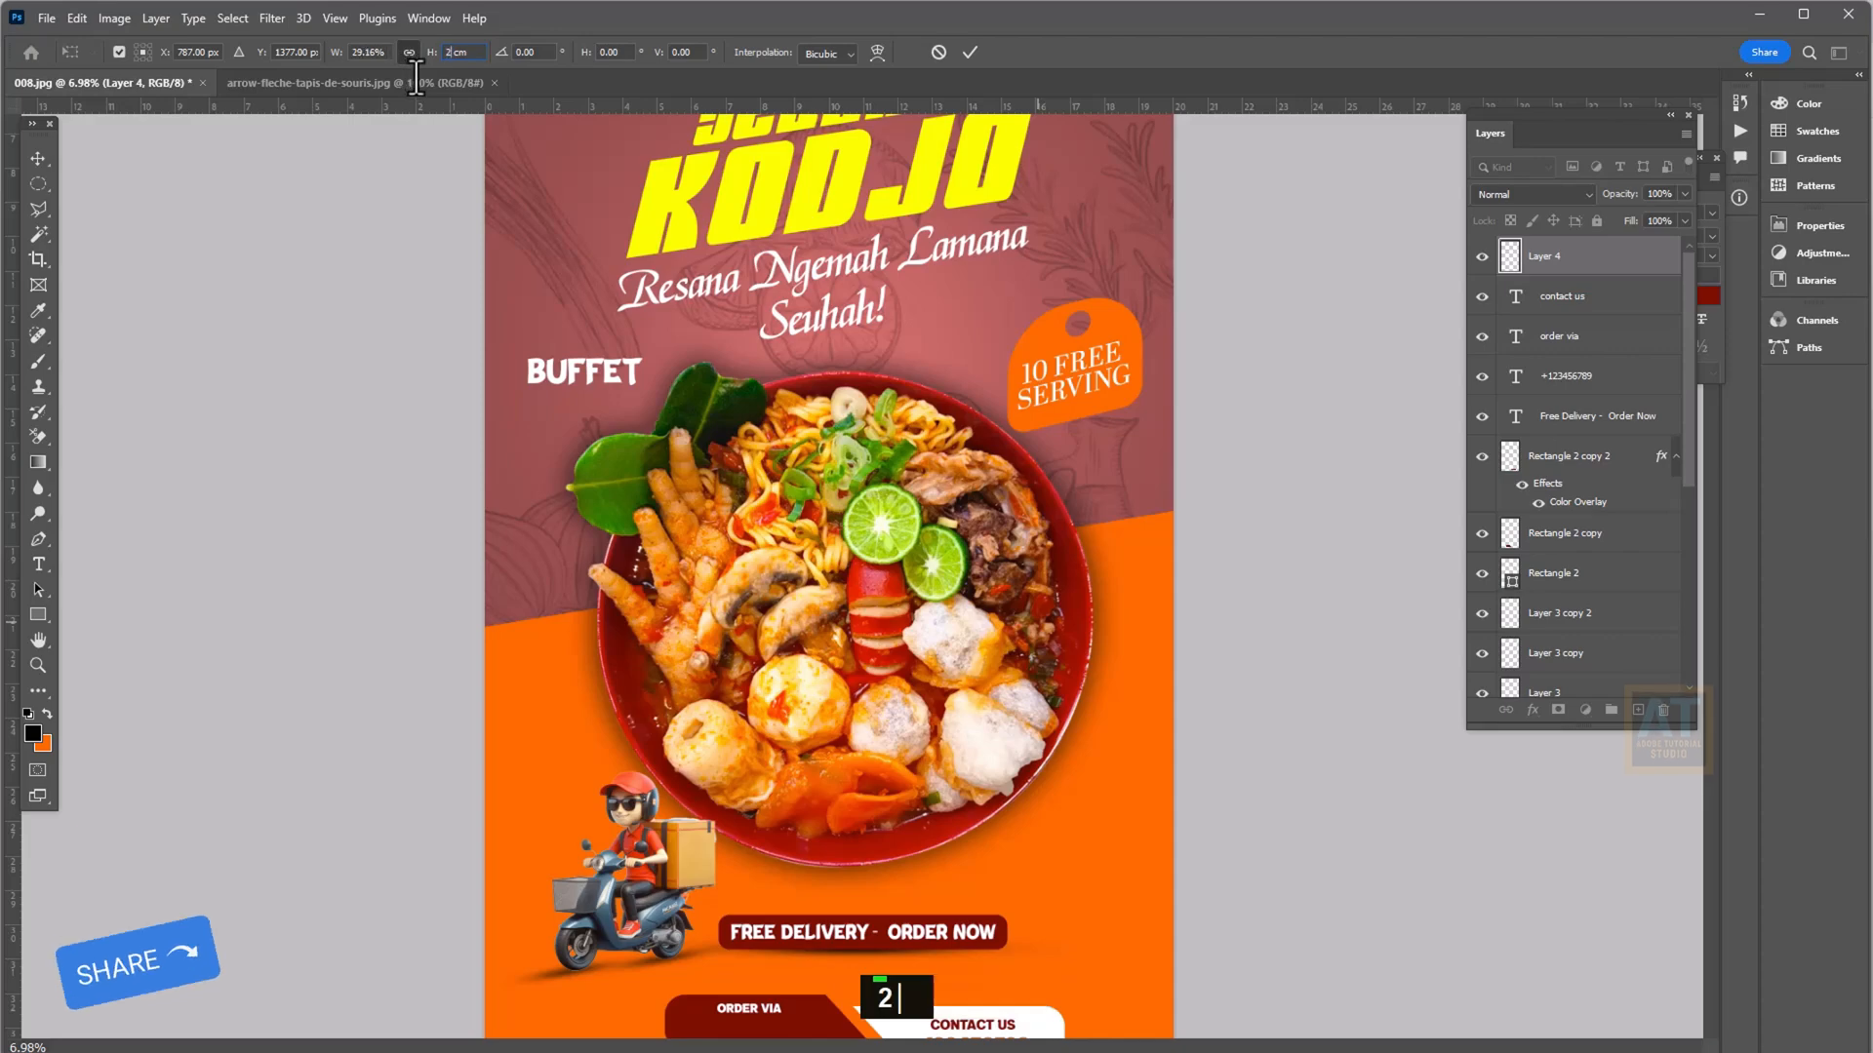
pyautogui.press('Return')
pyautogui.press('Return')
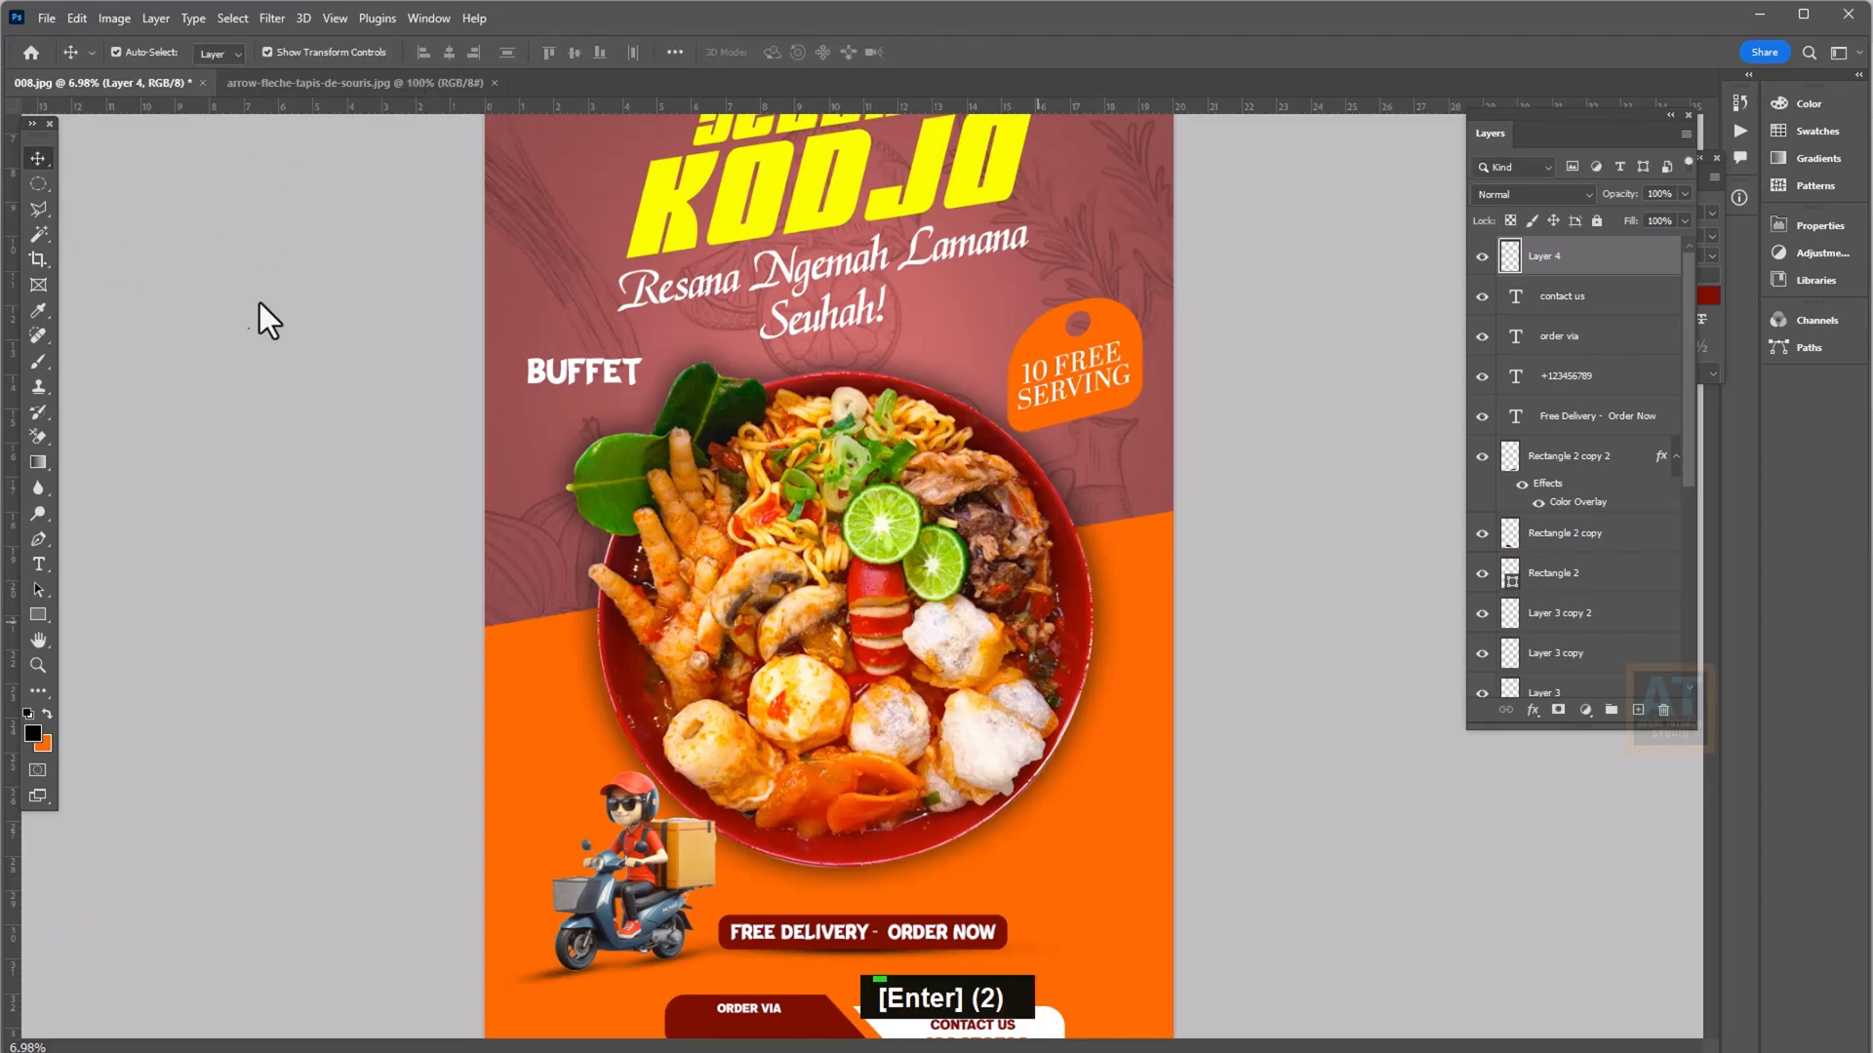
# - Save the poster in the 008 folder as a Photoshop file named 0089.psd
pyautogui.keyDown('alt'); pyautogui.scroll(-1, 820, 565); pyautogui.keyUp('alt')
pyautogui.hotkey('ctrl', 'shift', 's')
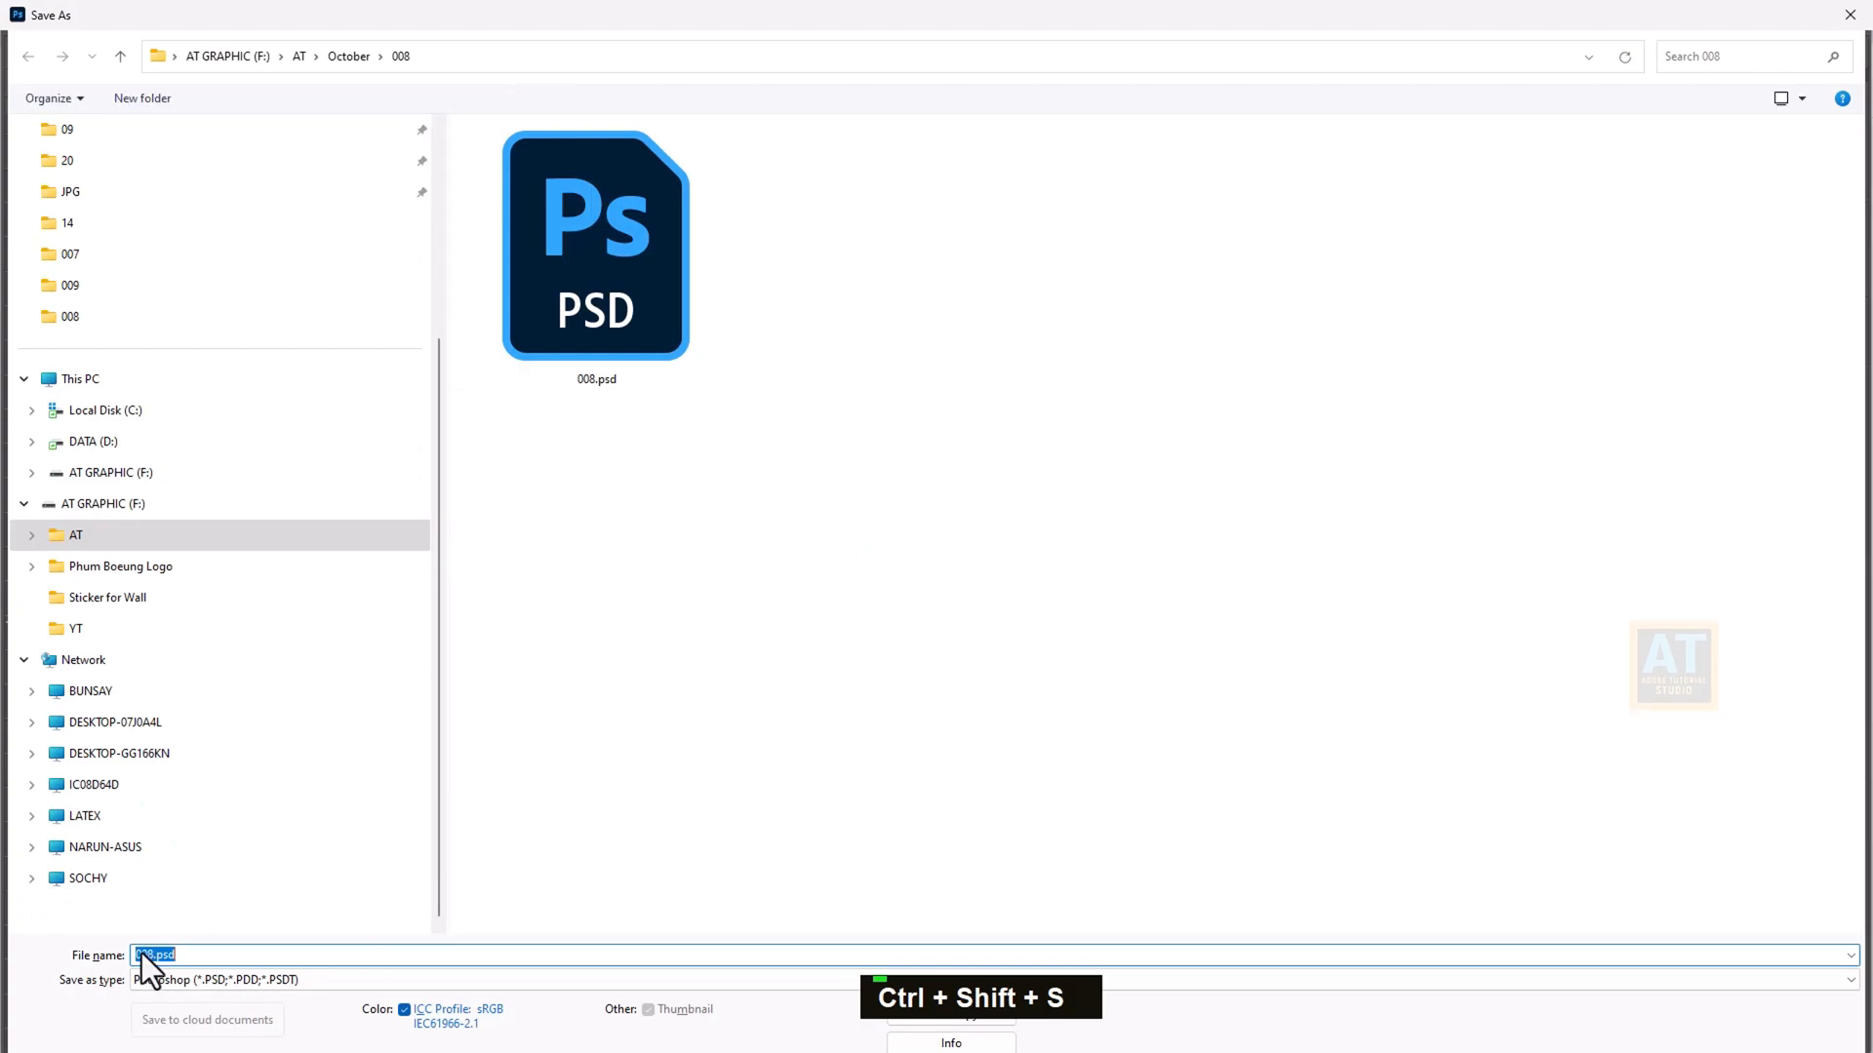
pyautogui.doubleClick(151, 954)
pyautogui.write('9')
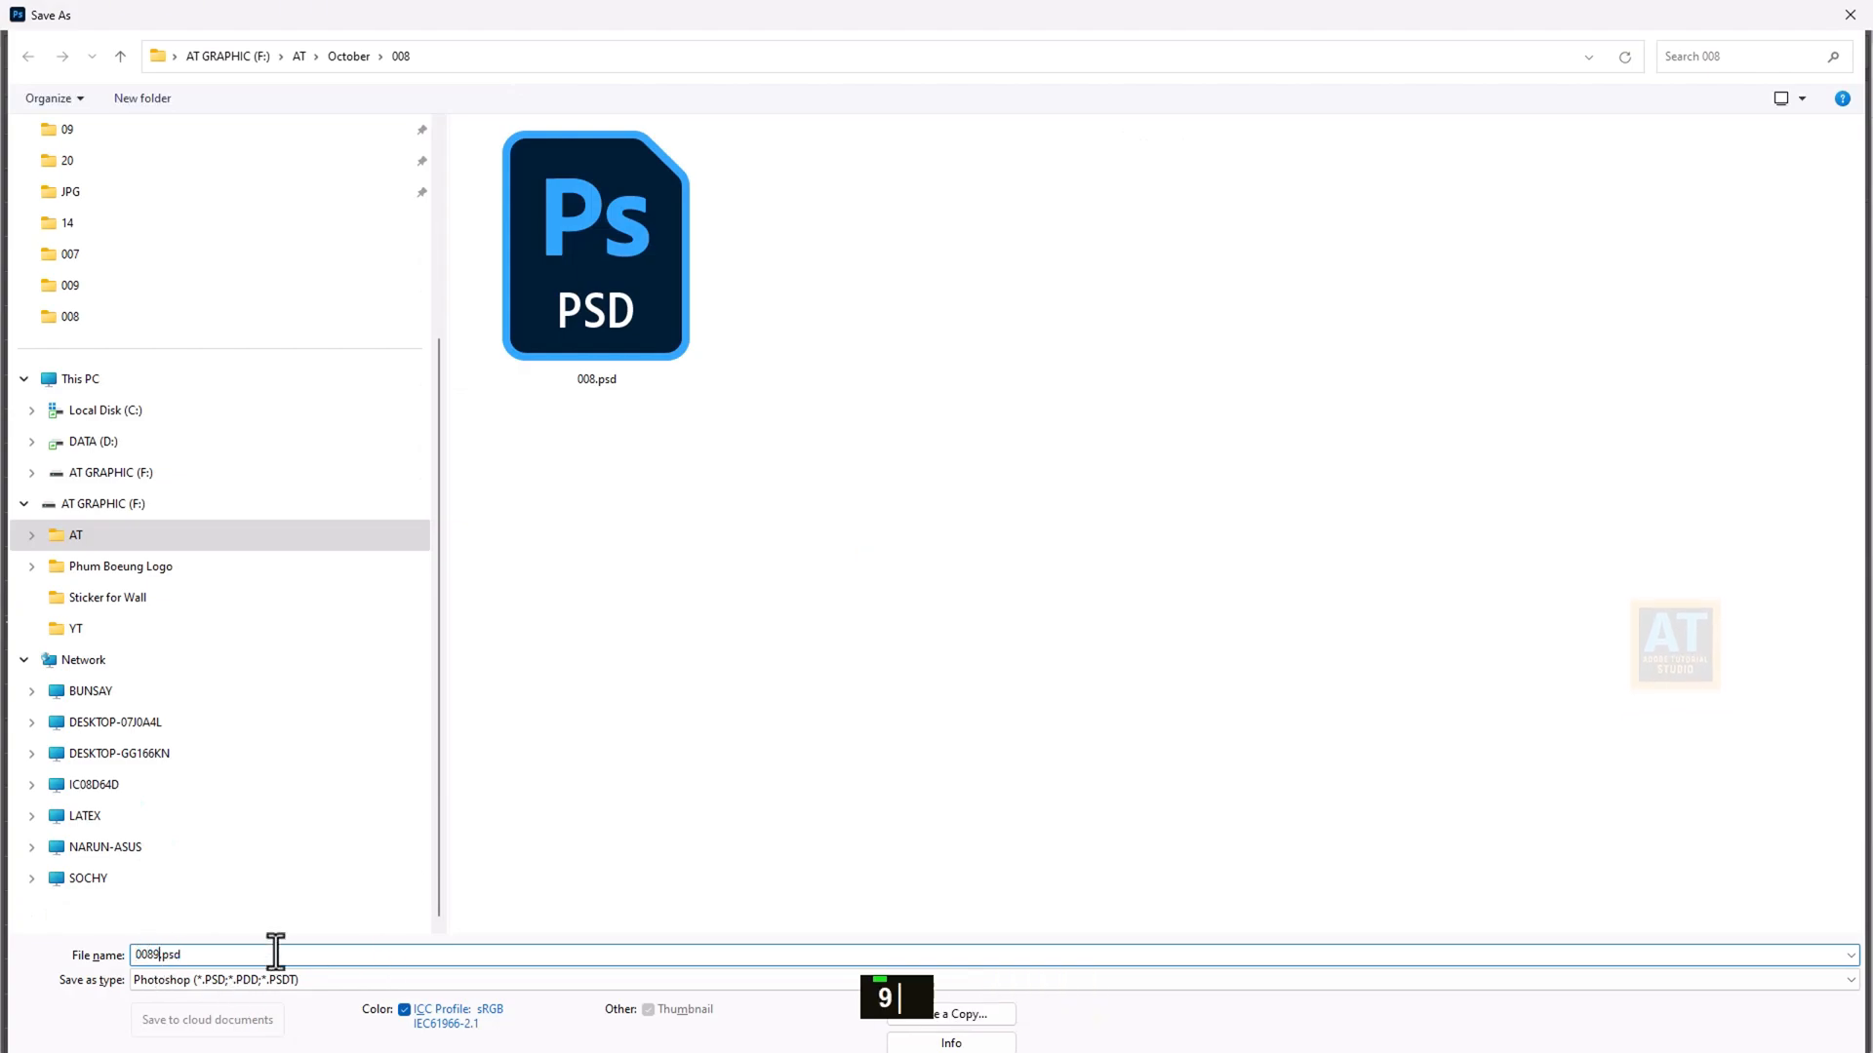
pyautogui.press('Return')
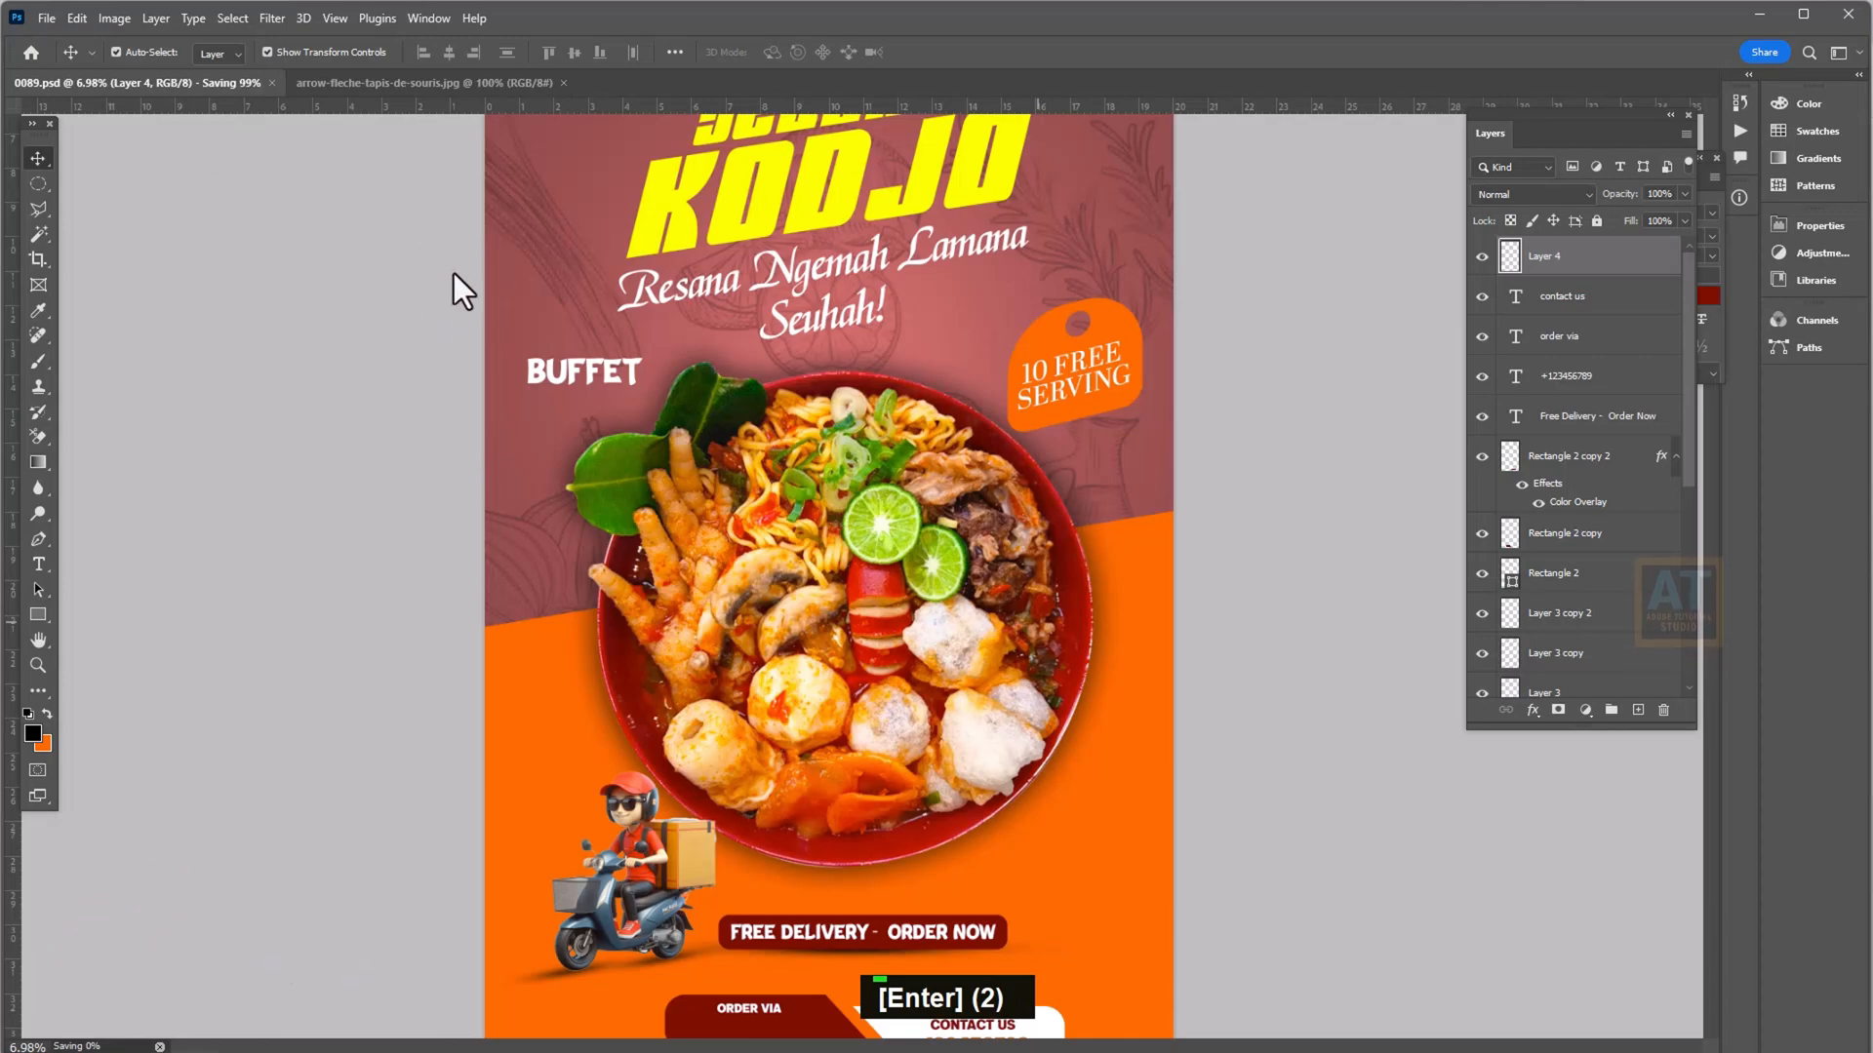
# - Close the arrow image and the poster document, and reopen 0089.psd
pyautogui.click(429, 82)
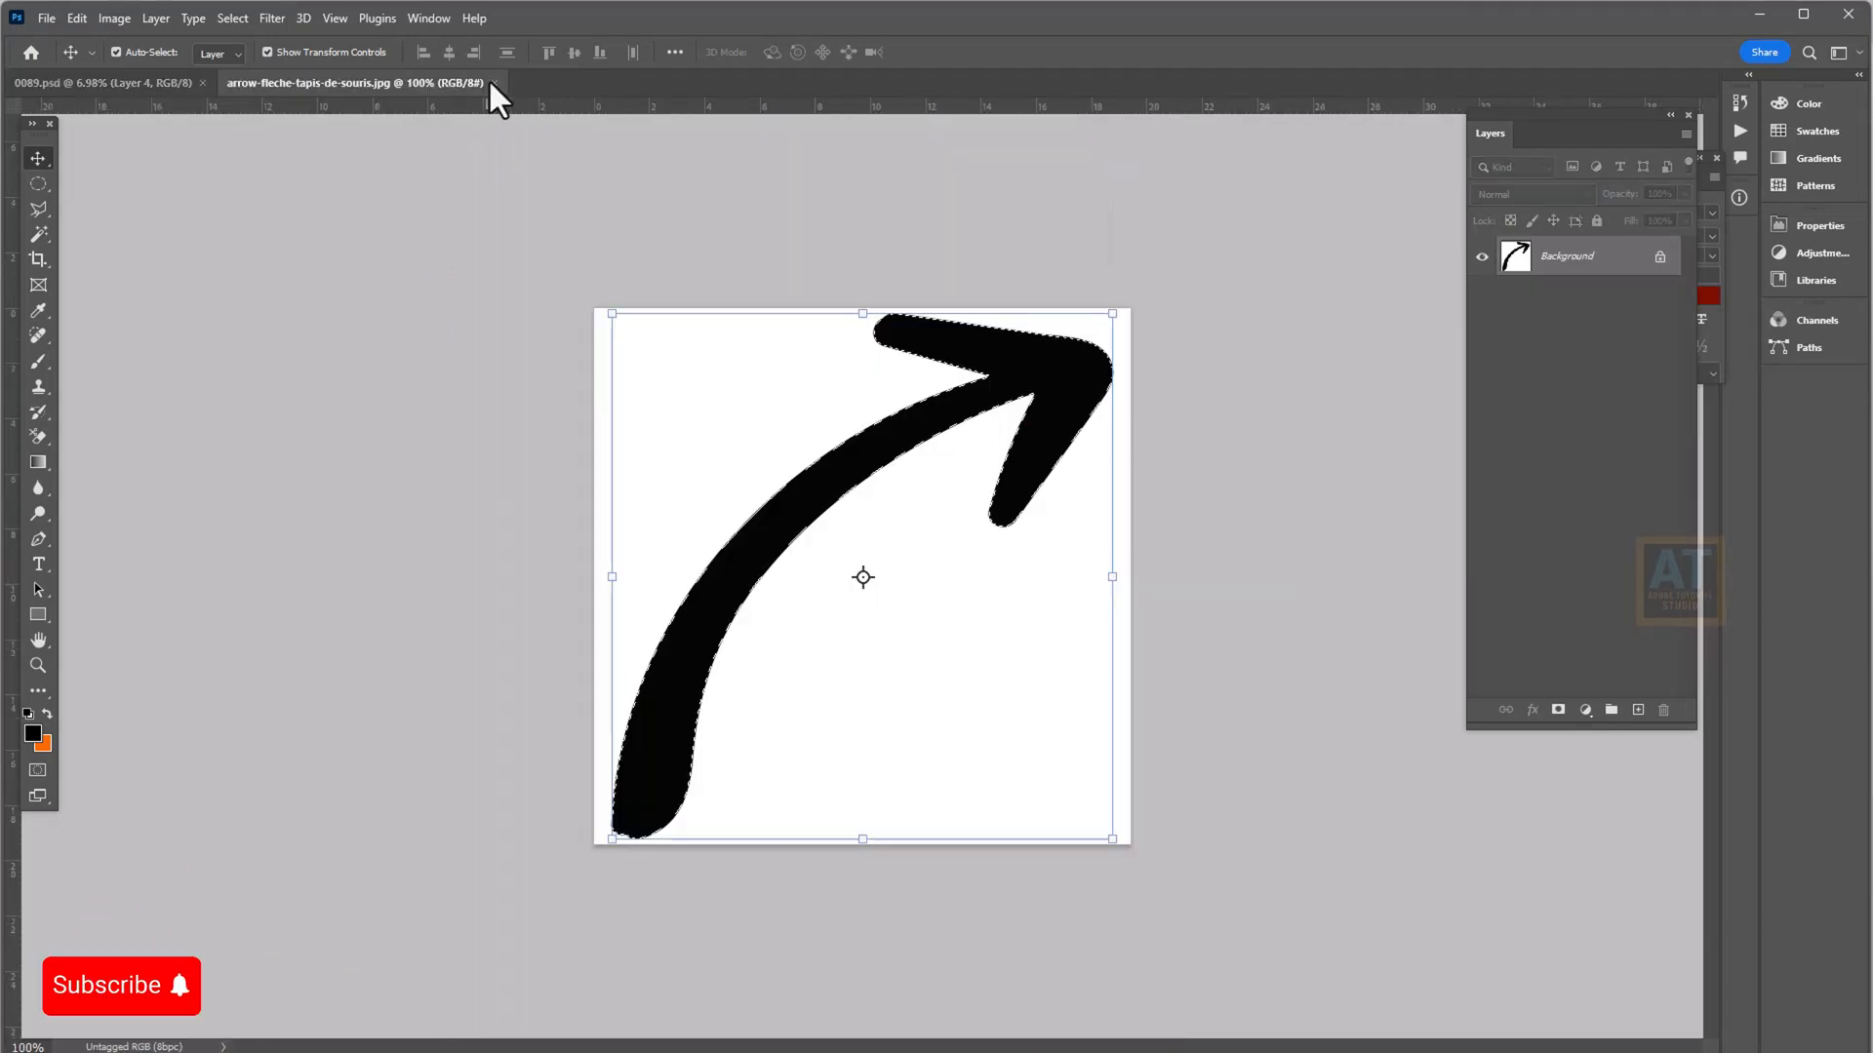
pyautogui.click(493, 82)
pyautogui.click(203, 82)
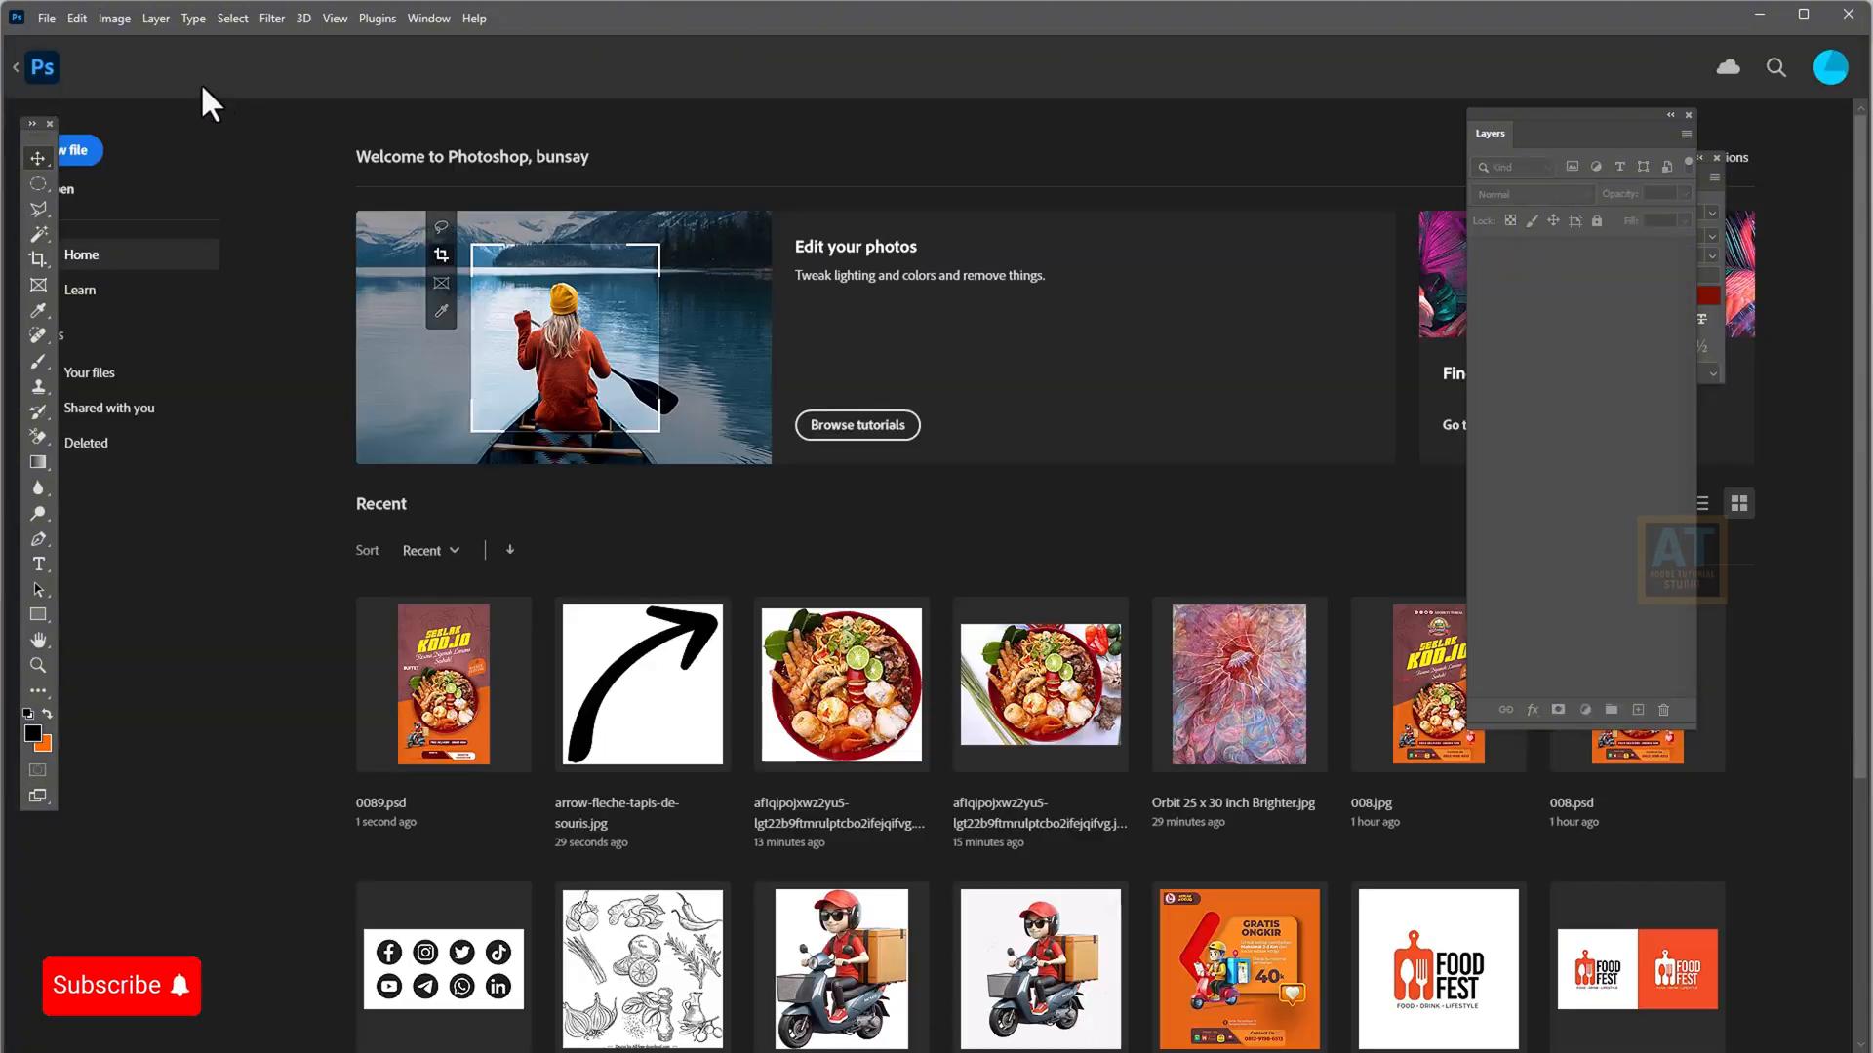
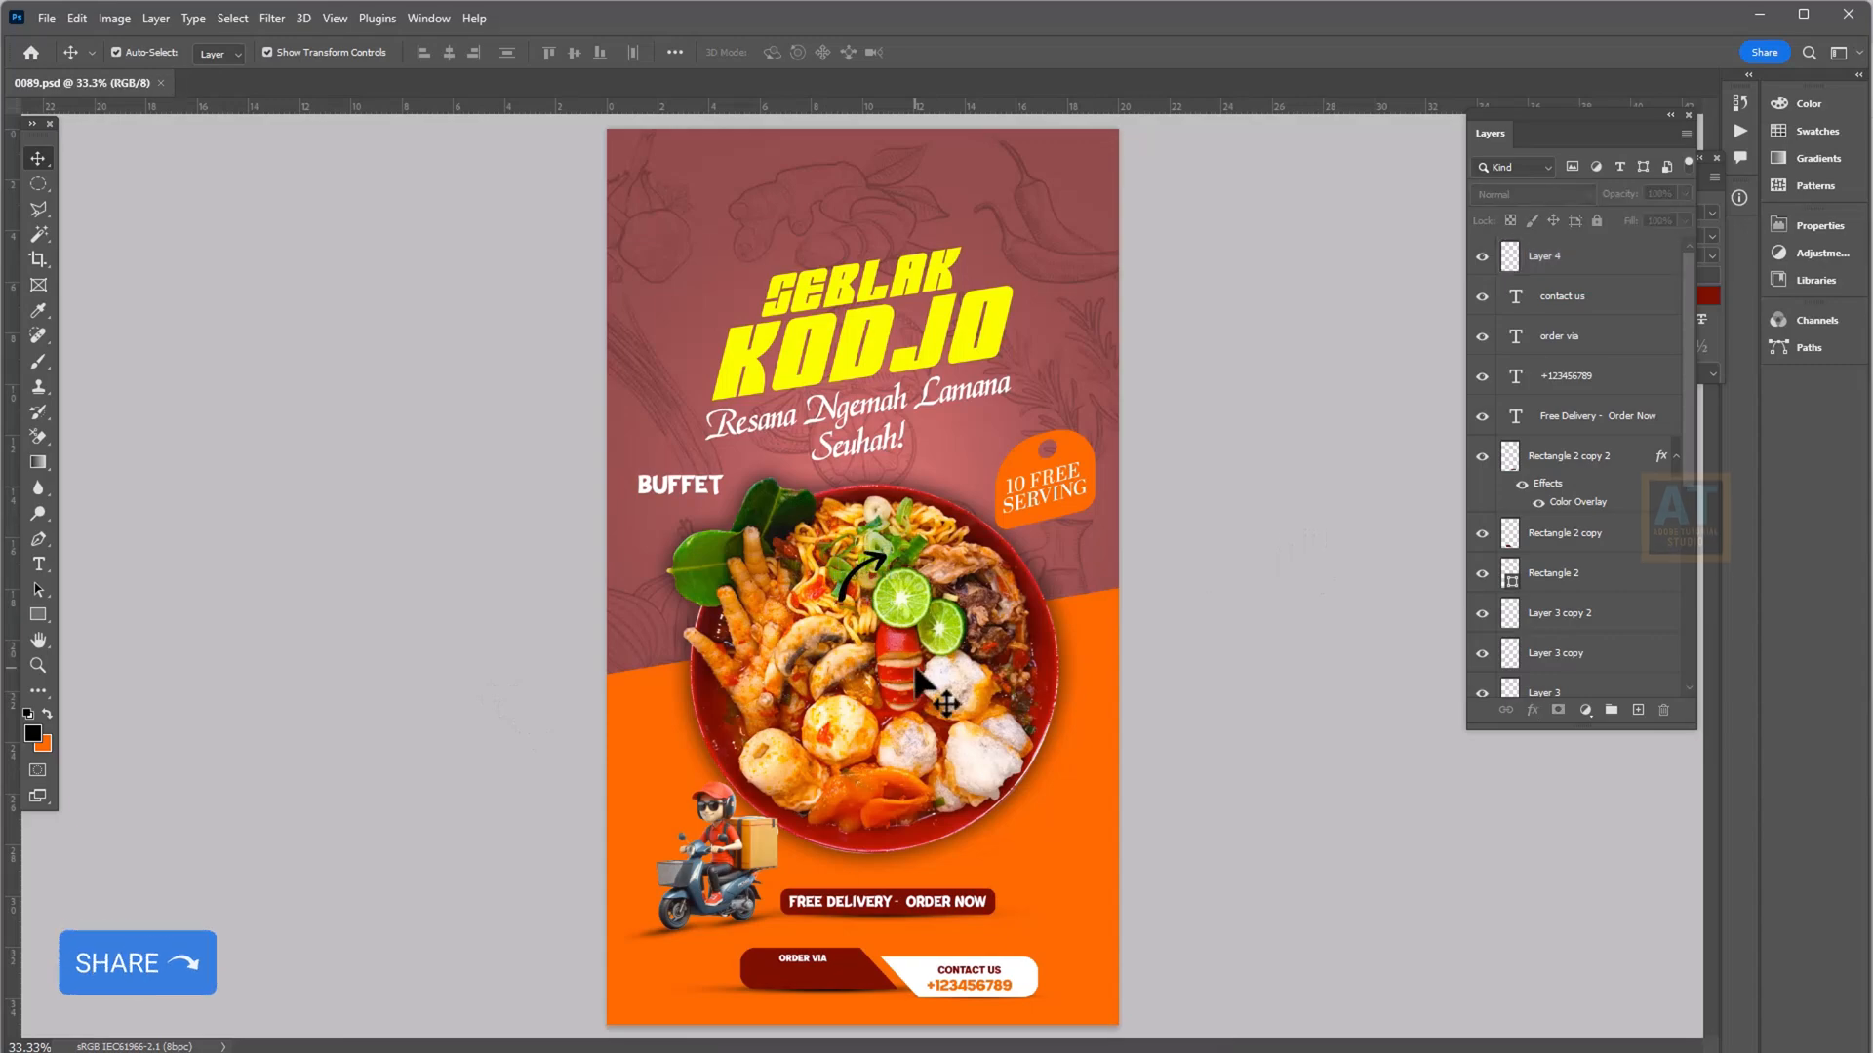
pyautogui.click(922, 683)
pyautogui.click(883, 337)
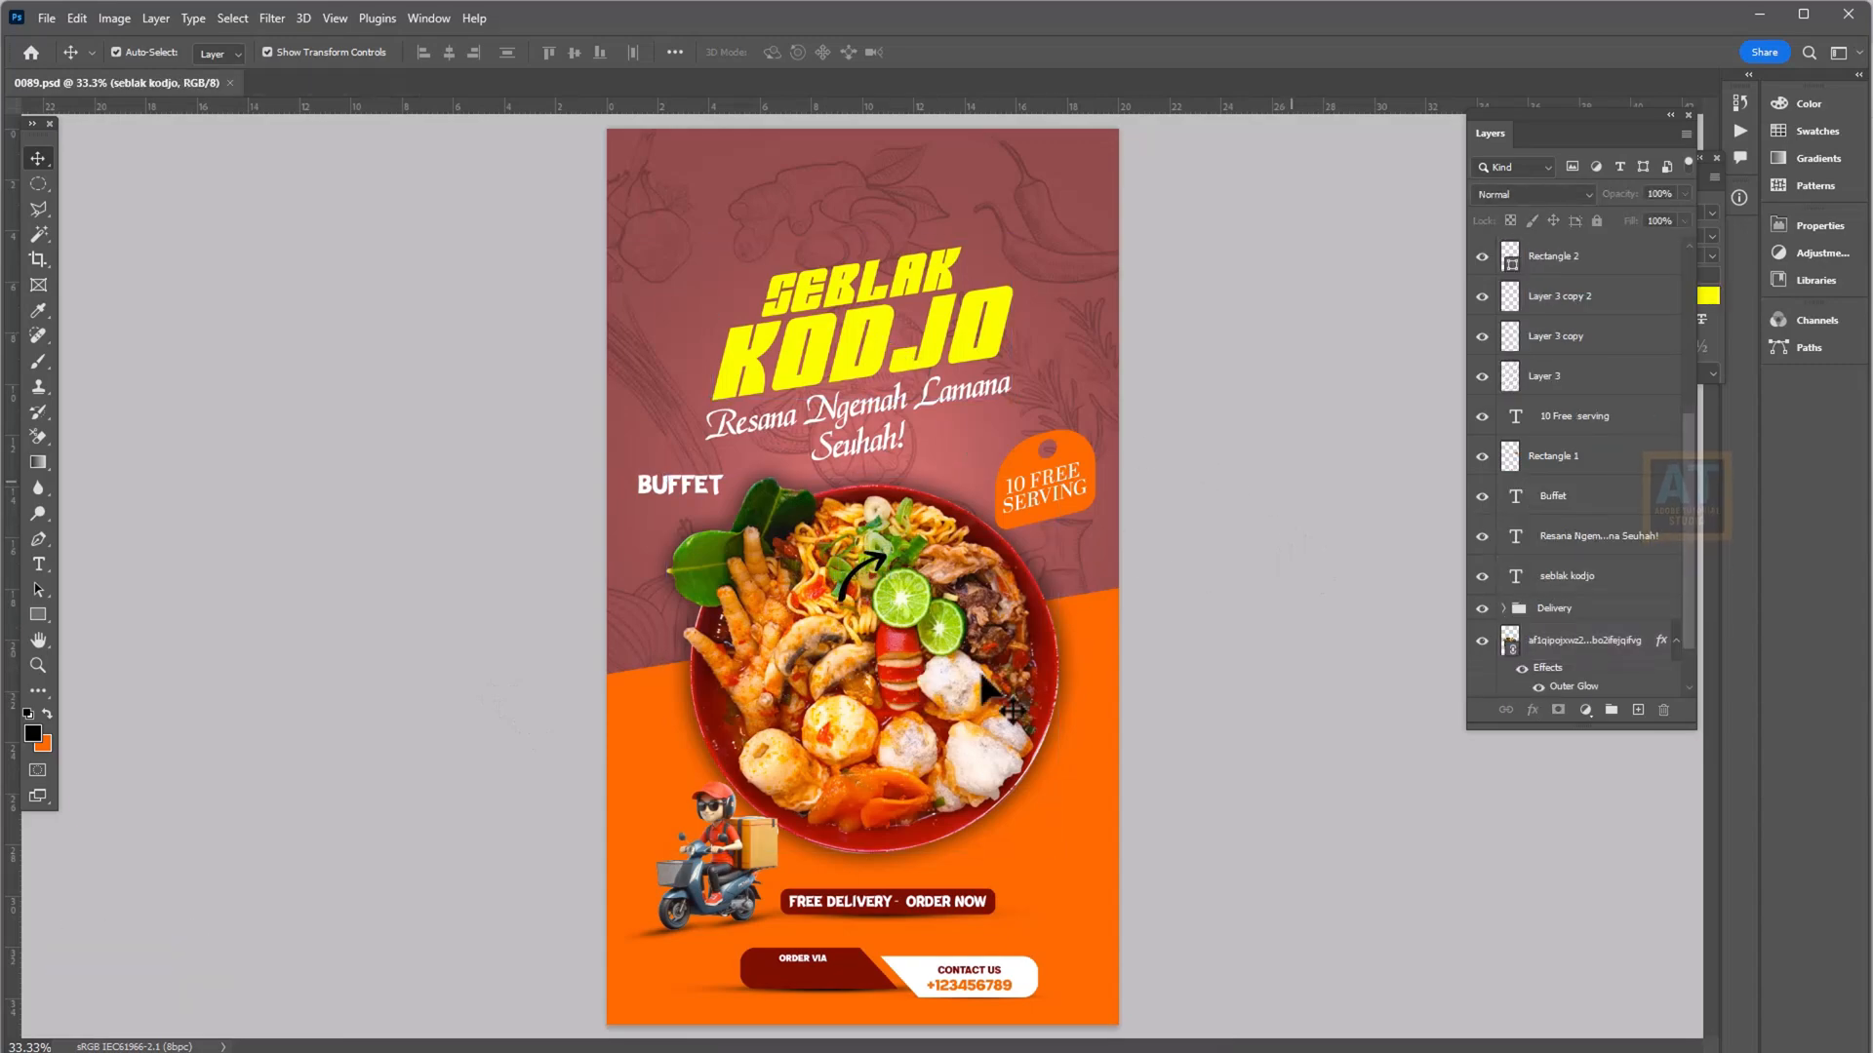
pyautogui.scroll(1, 780, 492)
pyautogui.scroll(-2, 781, 493)
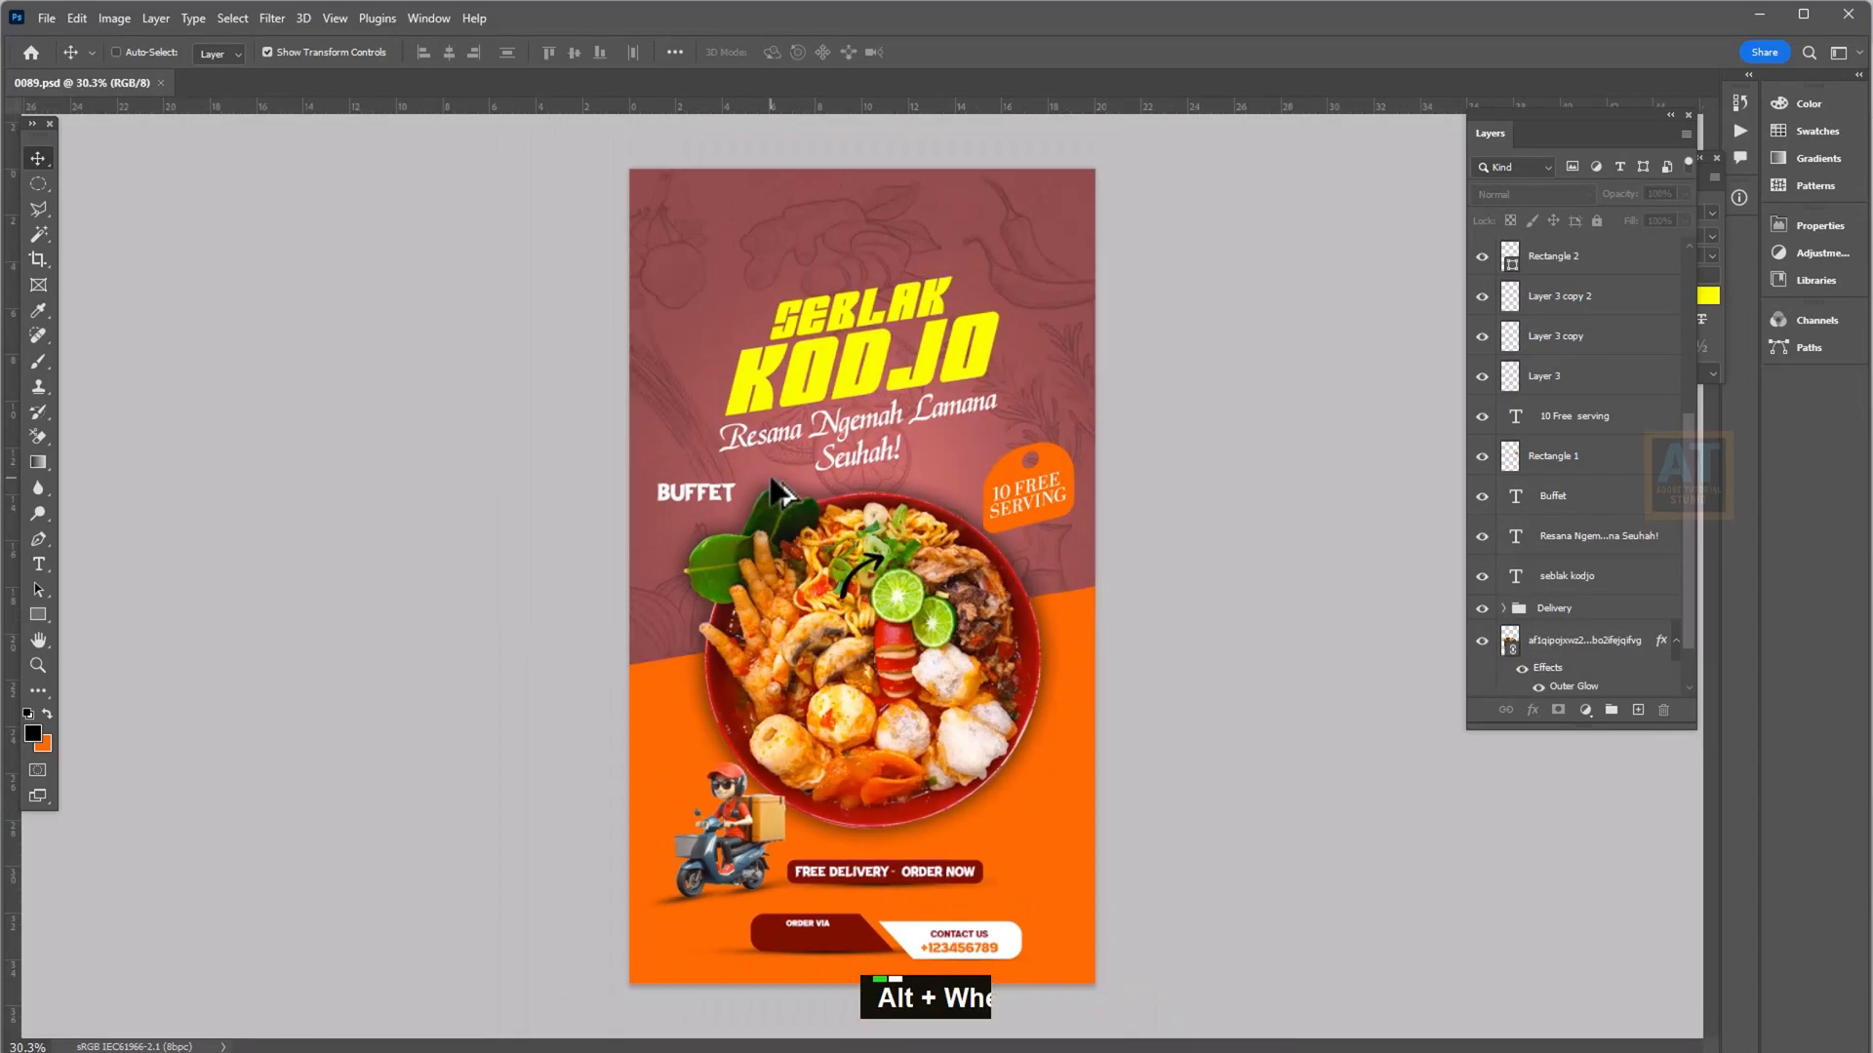
# - Open arrow-fleche-tapis-de-souris.jpg again, select the arrow with the Magic Wand and copy it into 0089.psd
pyautogui.hotkey('ctrl', 'o')
pyautogui.doubleClick(1125, 464)
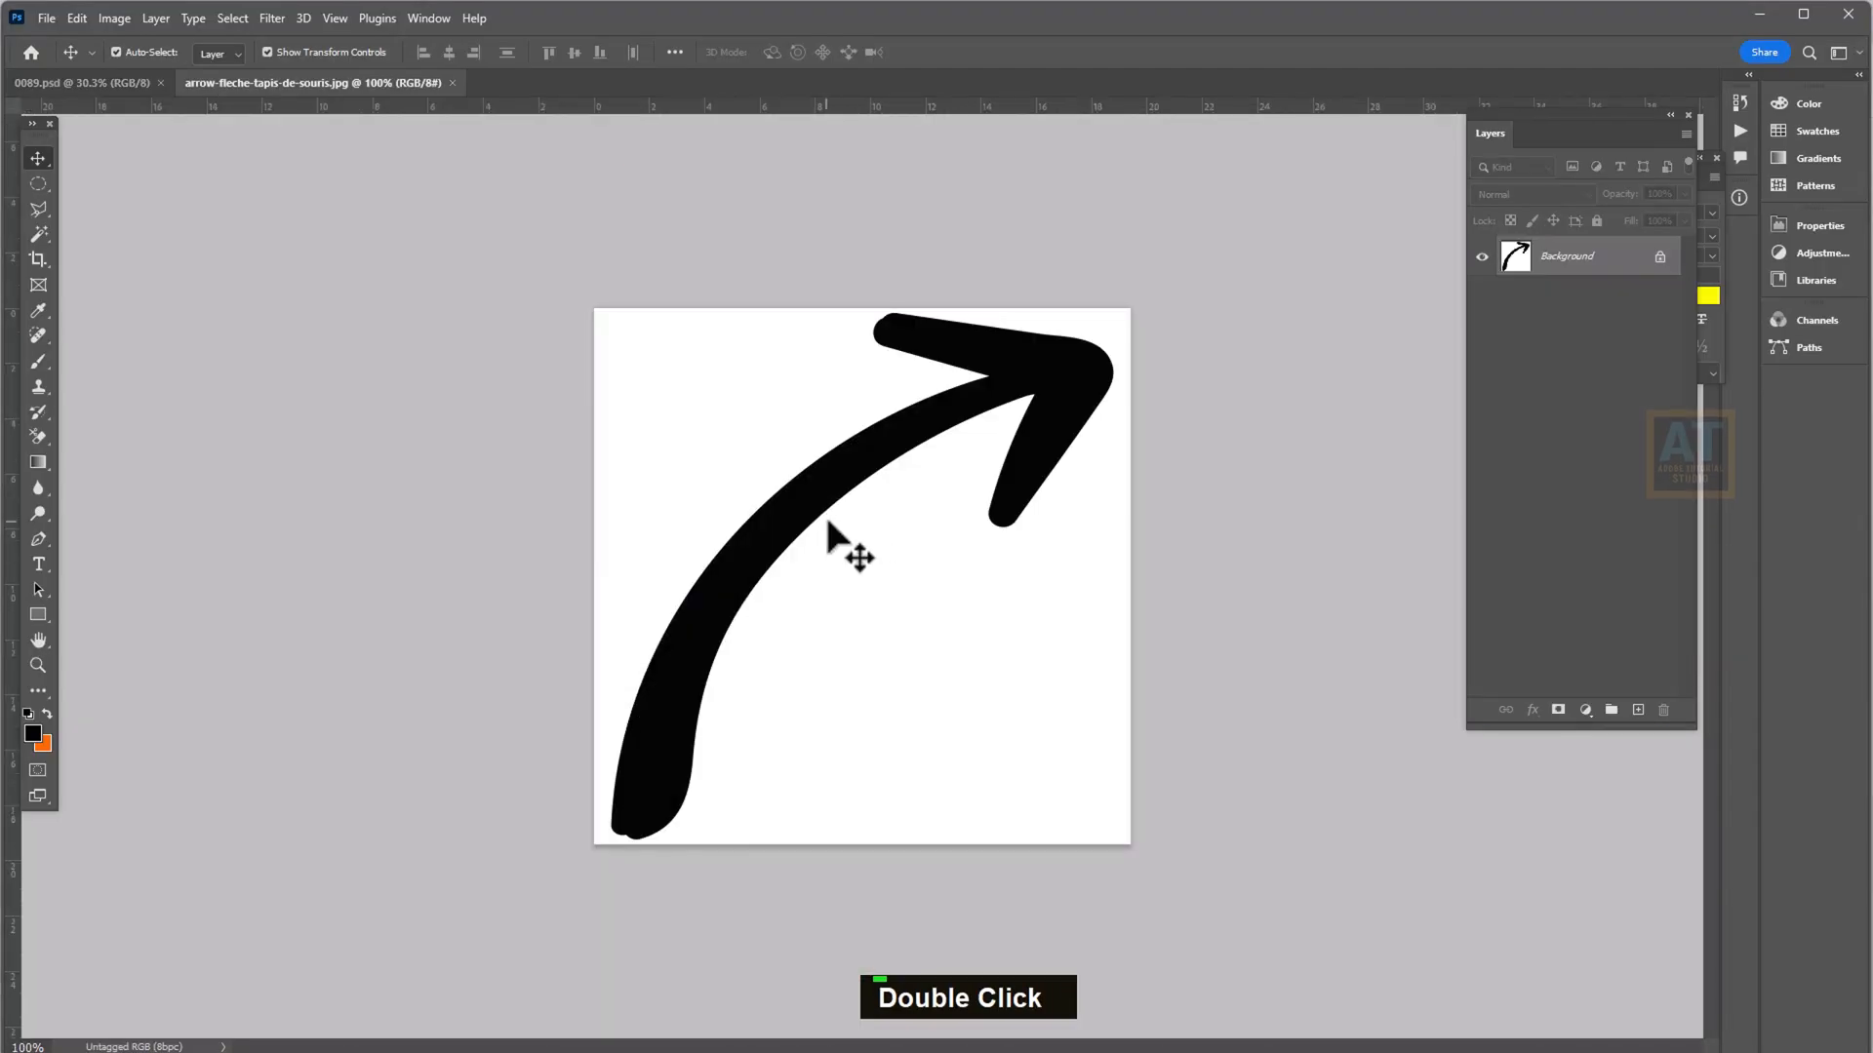
pyautogui.press('w')
pyautogui.press('v')
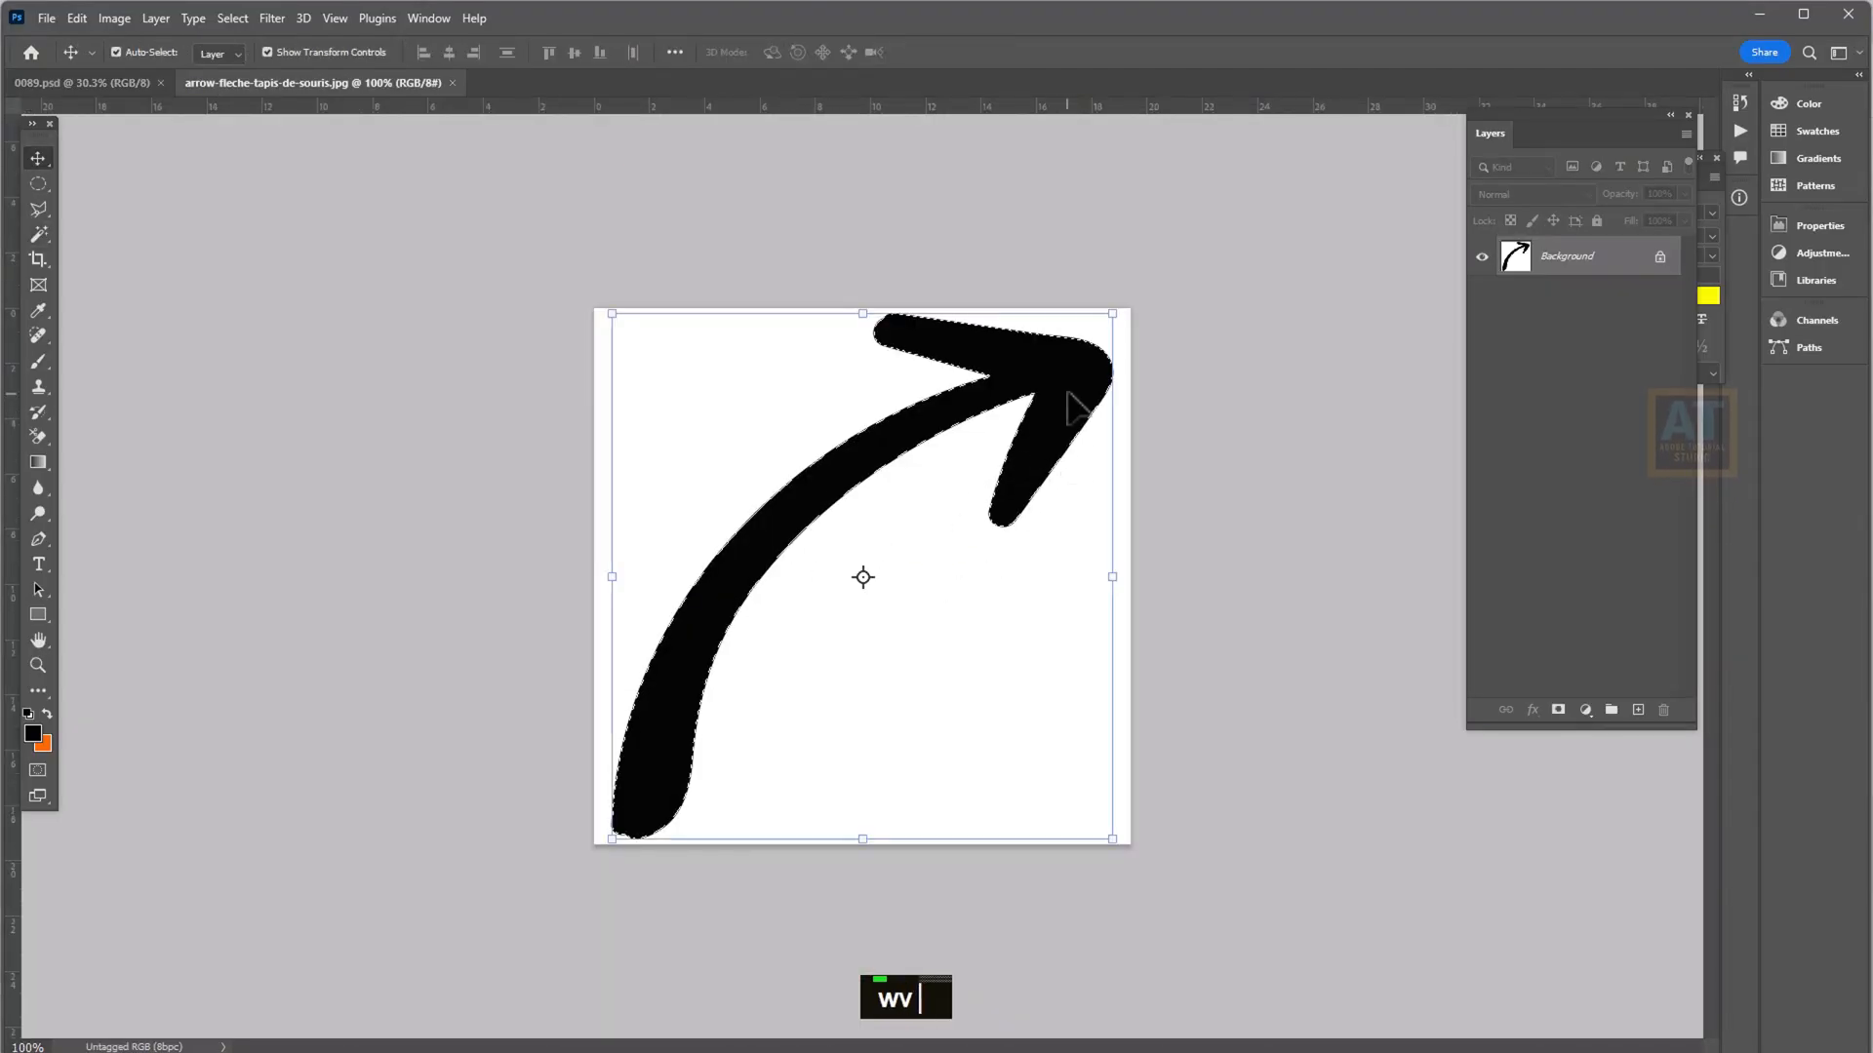
pyautogui.moveTo(1024, 458); pyautogui.dragTo(734, 639)
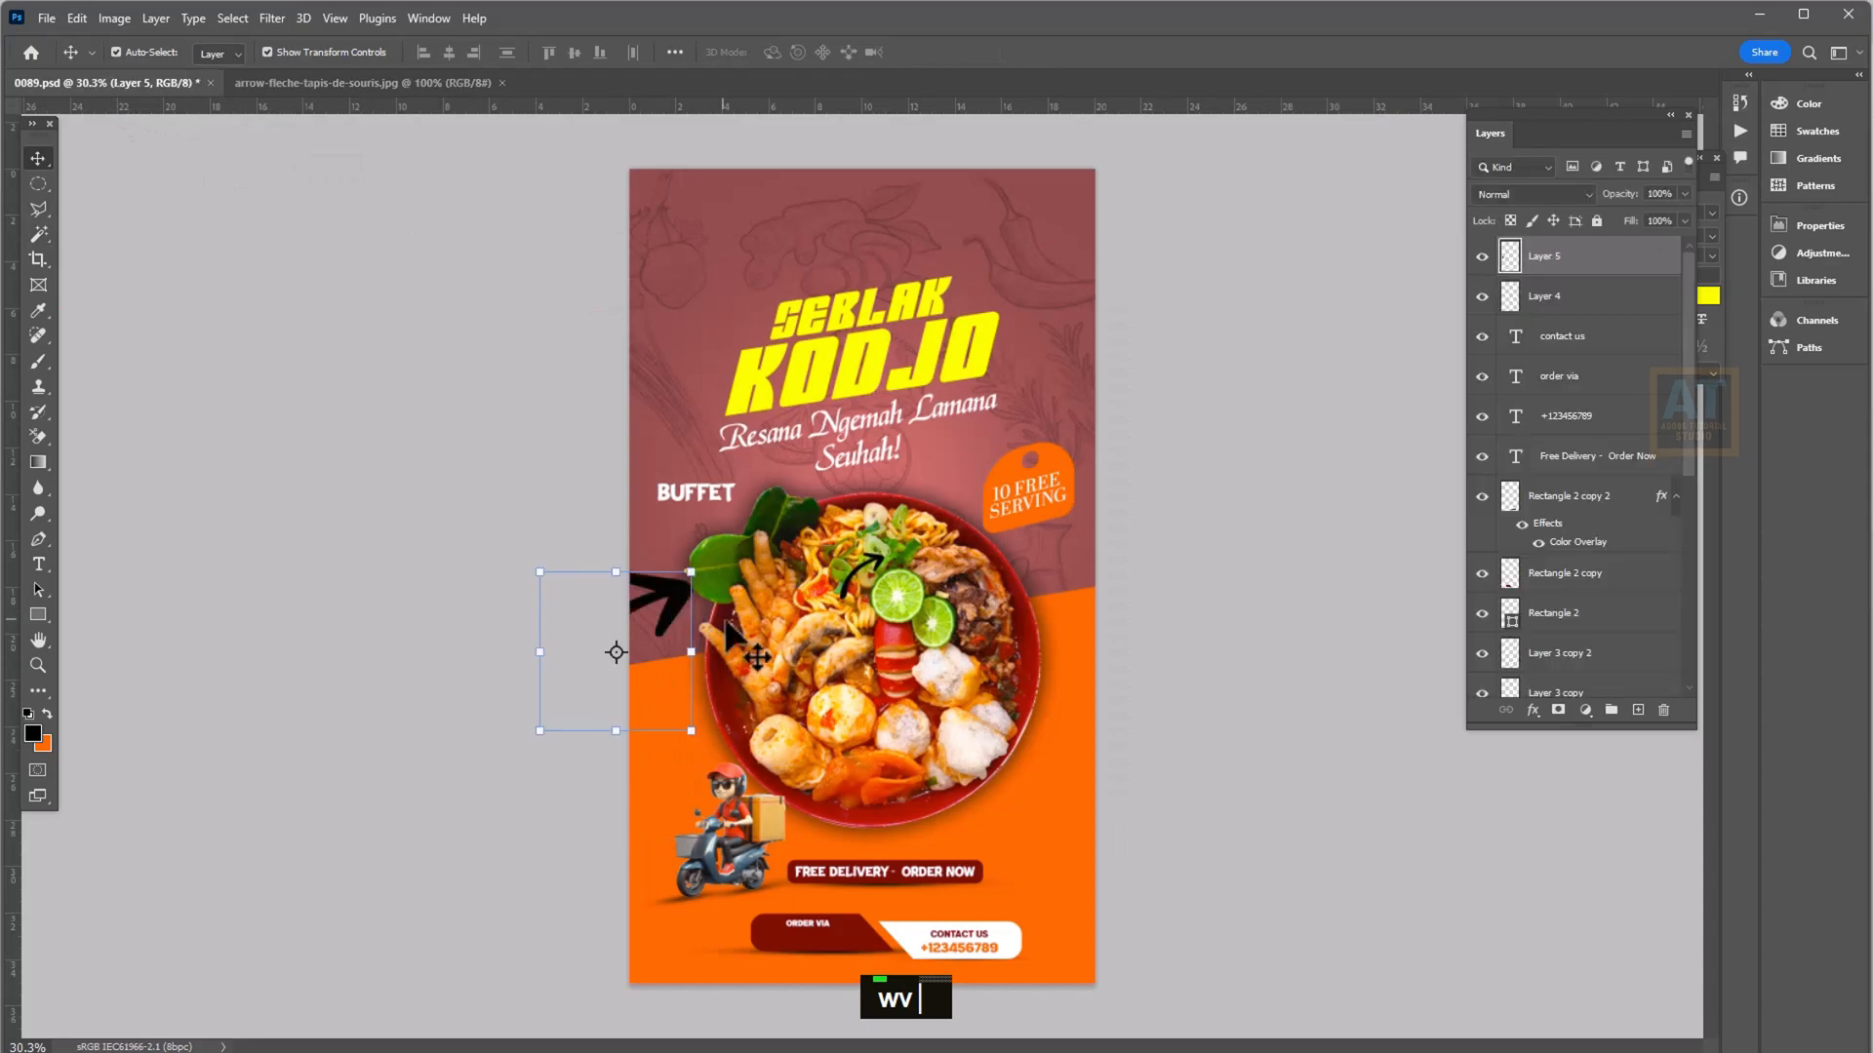
# - Shrink the new arrow, mirror it horizontally and place it over the green leaf, pointing up at the BUFFET text
pyautogui.moveTo(690, 729); pyautogui.dragTo(690, 684)
pyautogui.moveTo(606, 635); pyautogui.dragTo(754, 509)
pyautogui.keyDown('alt'); pyautogui.scroll(3, 775, 489); pyautogui.keyUp('alt')
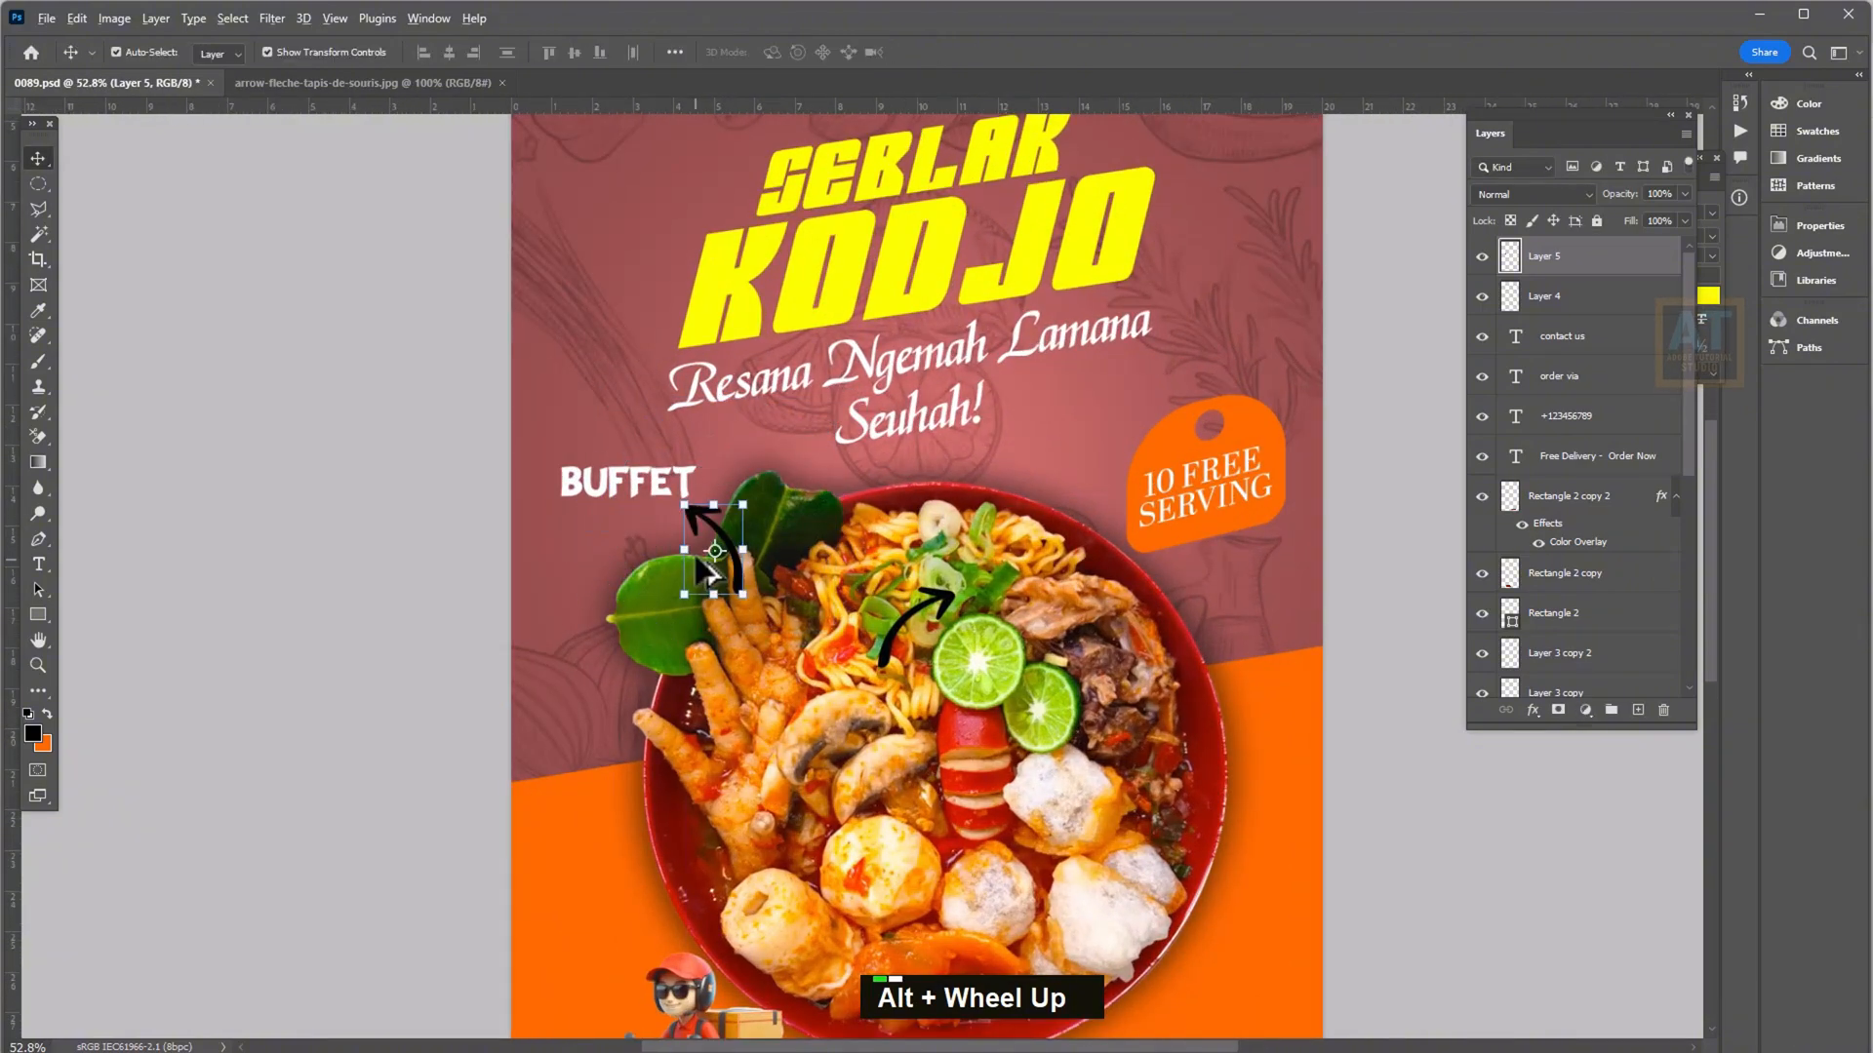
pyautogui.scroll(5, 698, 527)
pyautogui.moveTo(699, 526); pyautogui.dragTo(681, 543)
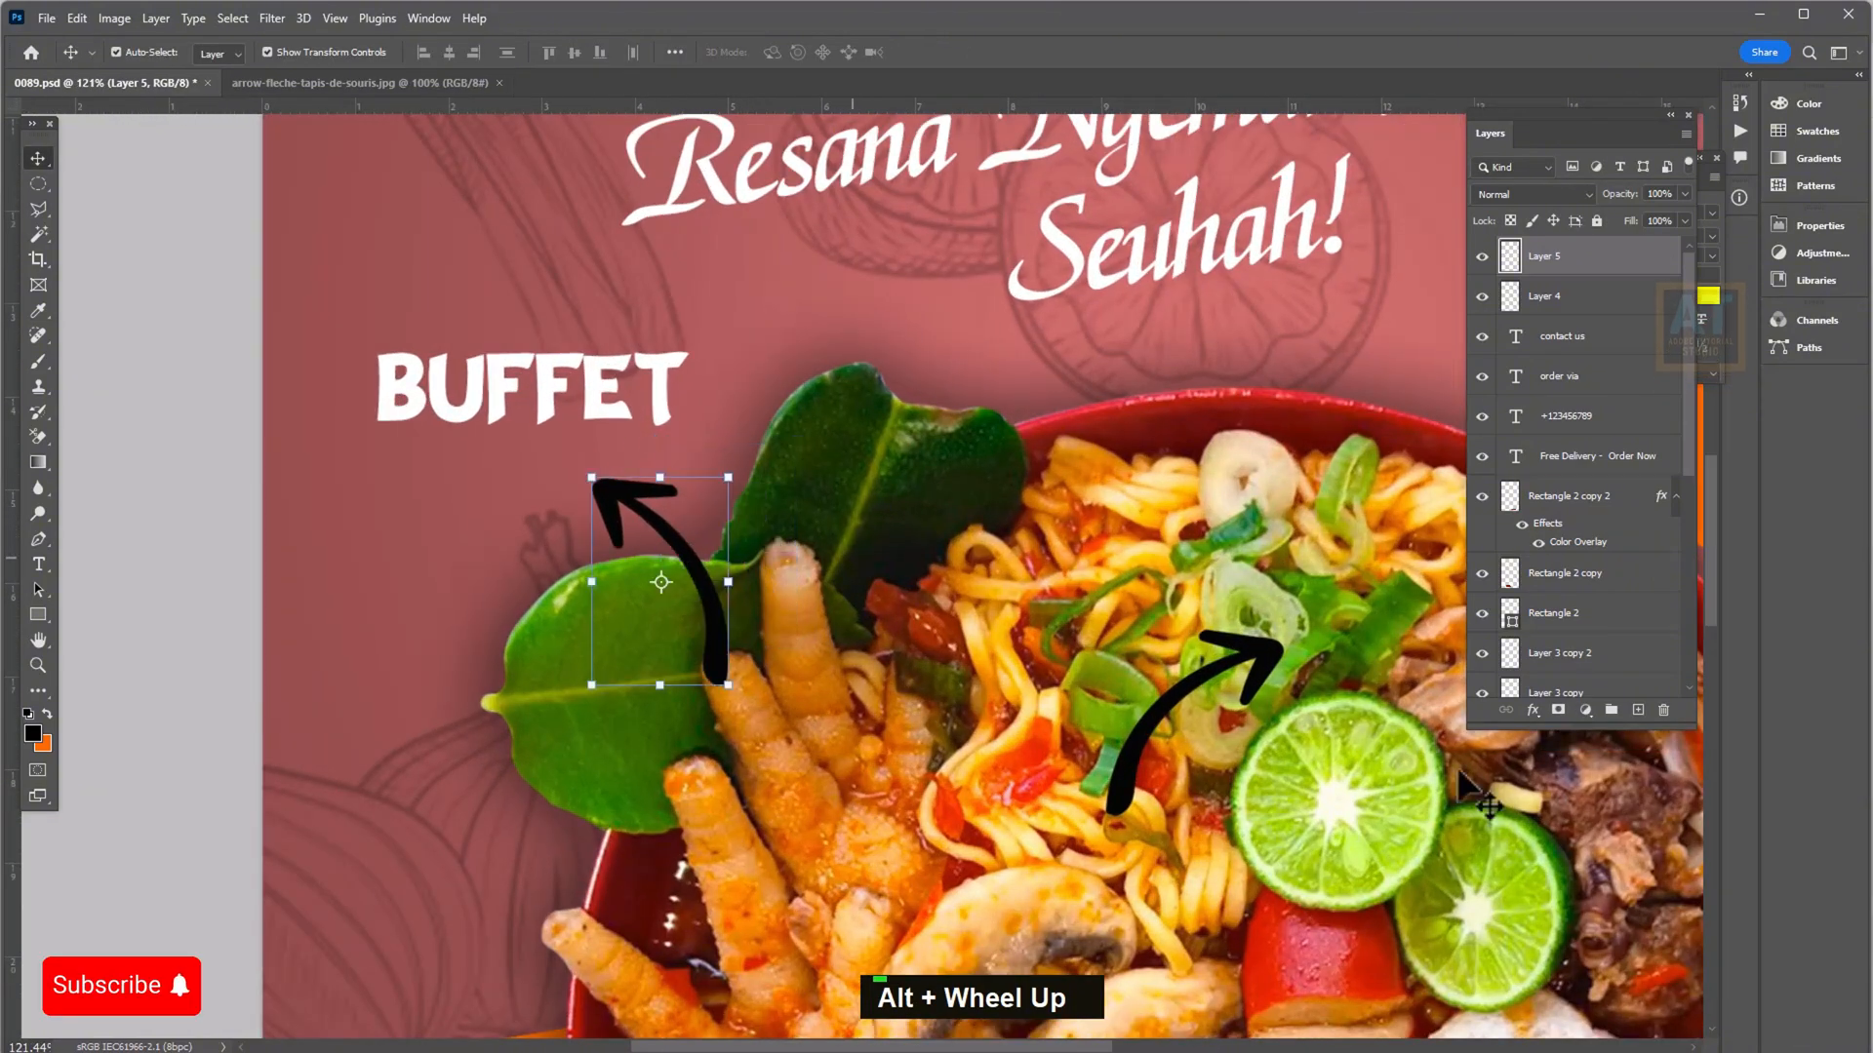
# - Apply a yellow Color Overlay (fff200) to the arrow below the BUFFET text
pyautogui.click(1531, 713)
pyautogui.click(1553, 847)
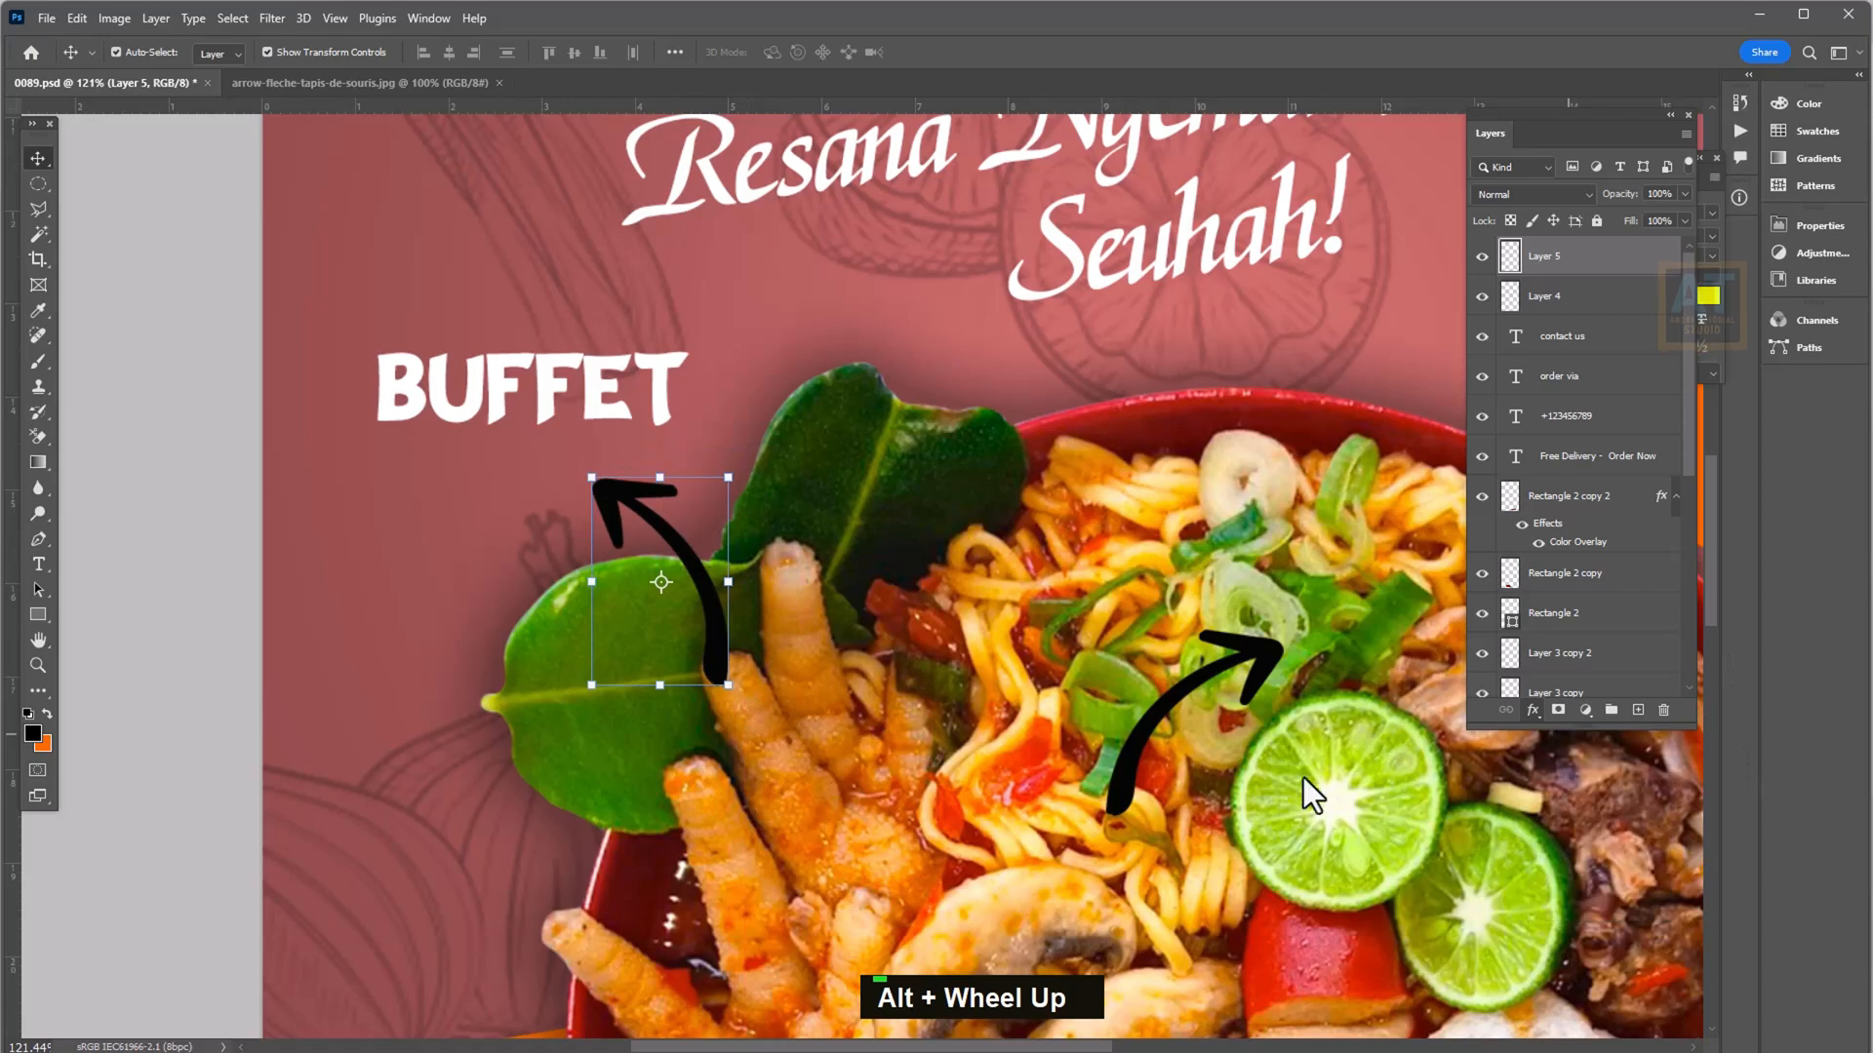
pyautogui.click(1408, 213)
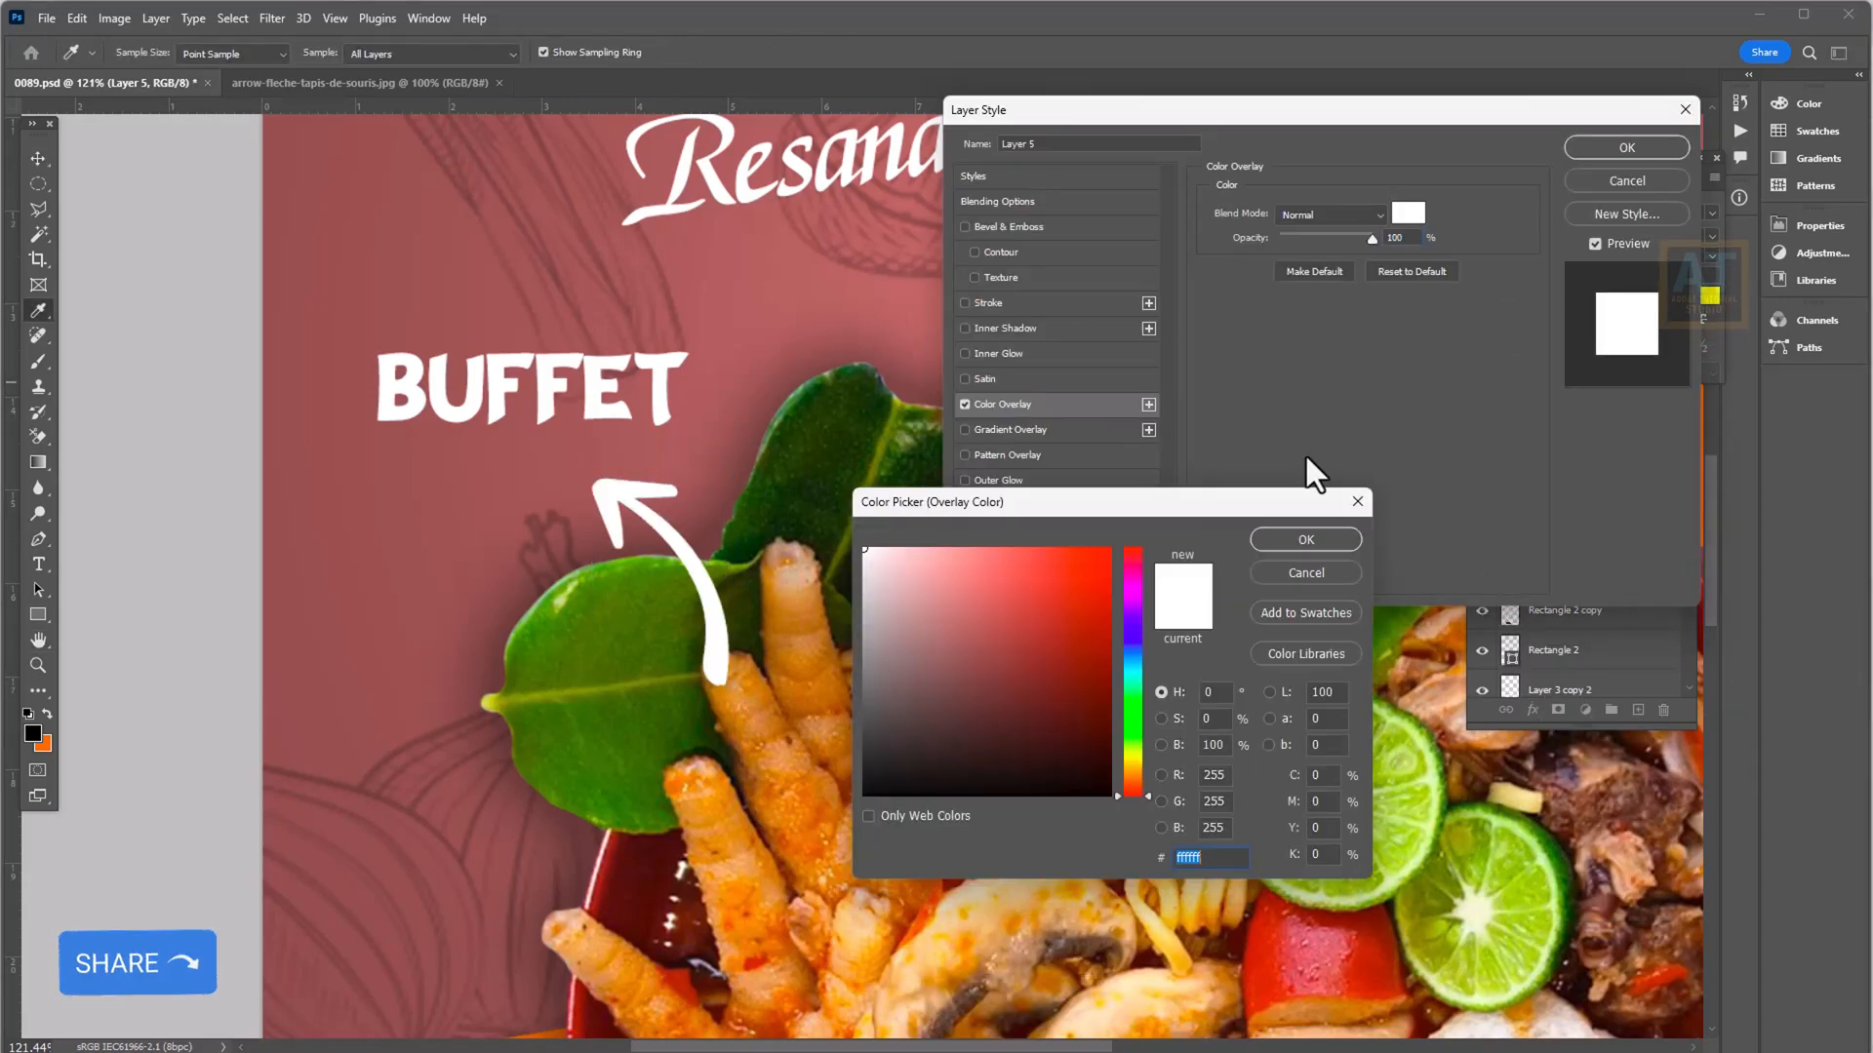
pyautogui.write('ffff00')
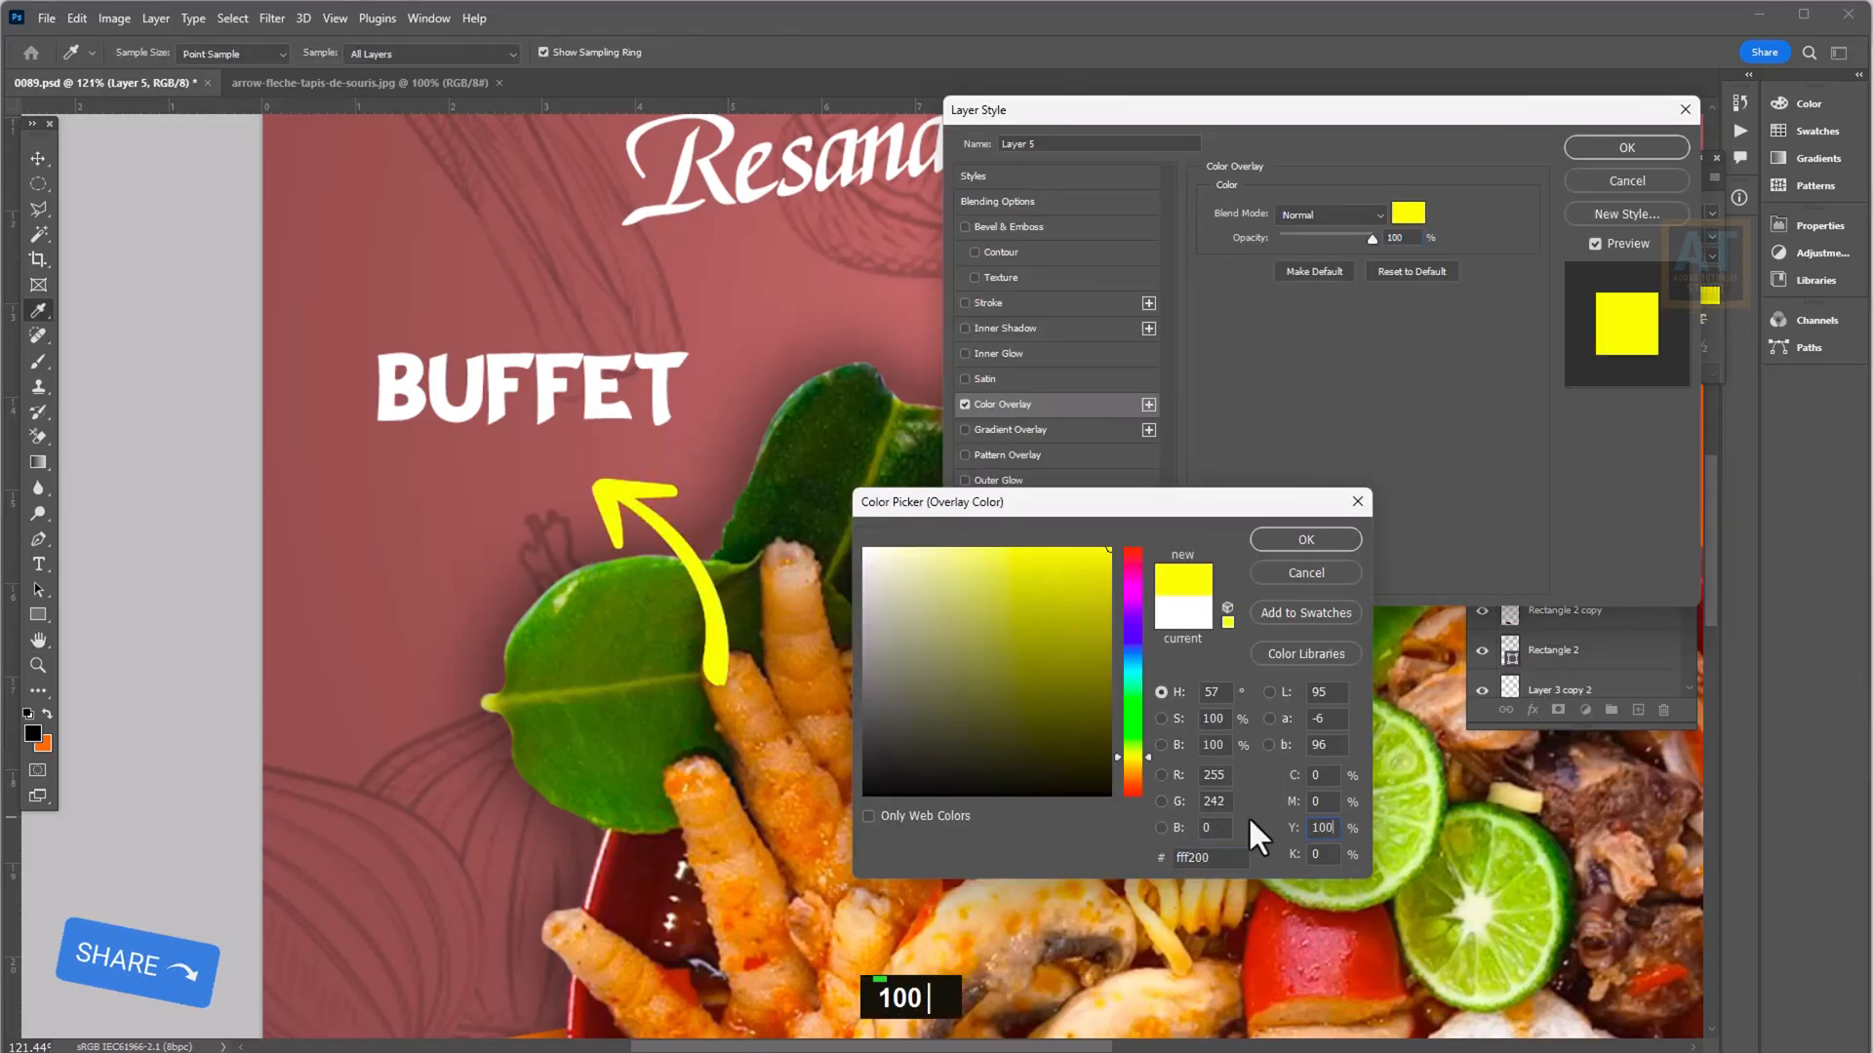
pyautogui.press('Return')
pyautogui.click(1667, 146)
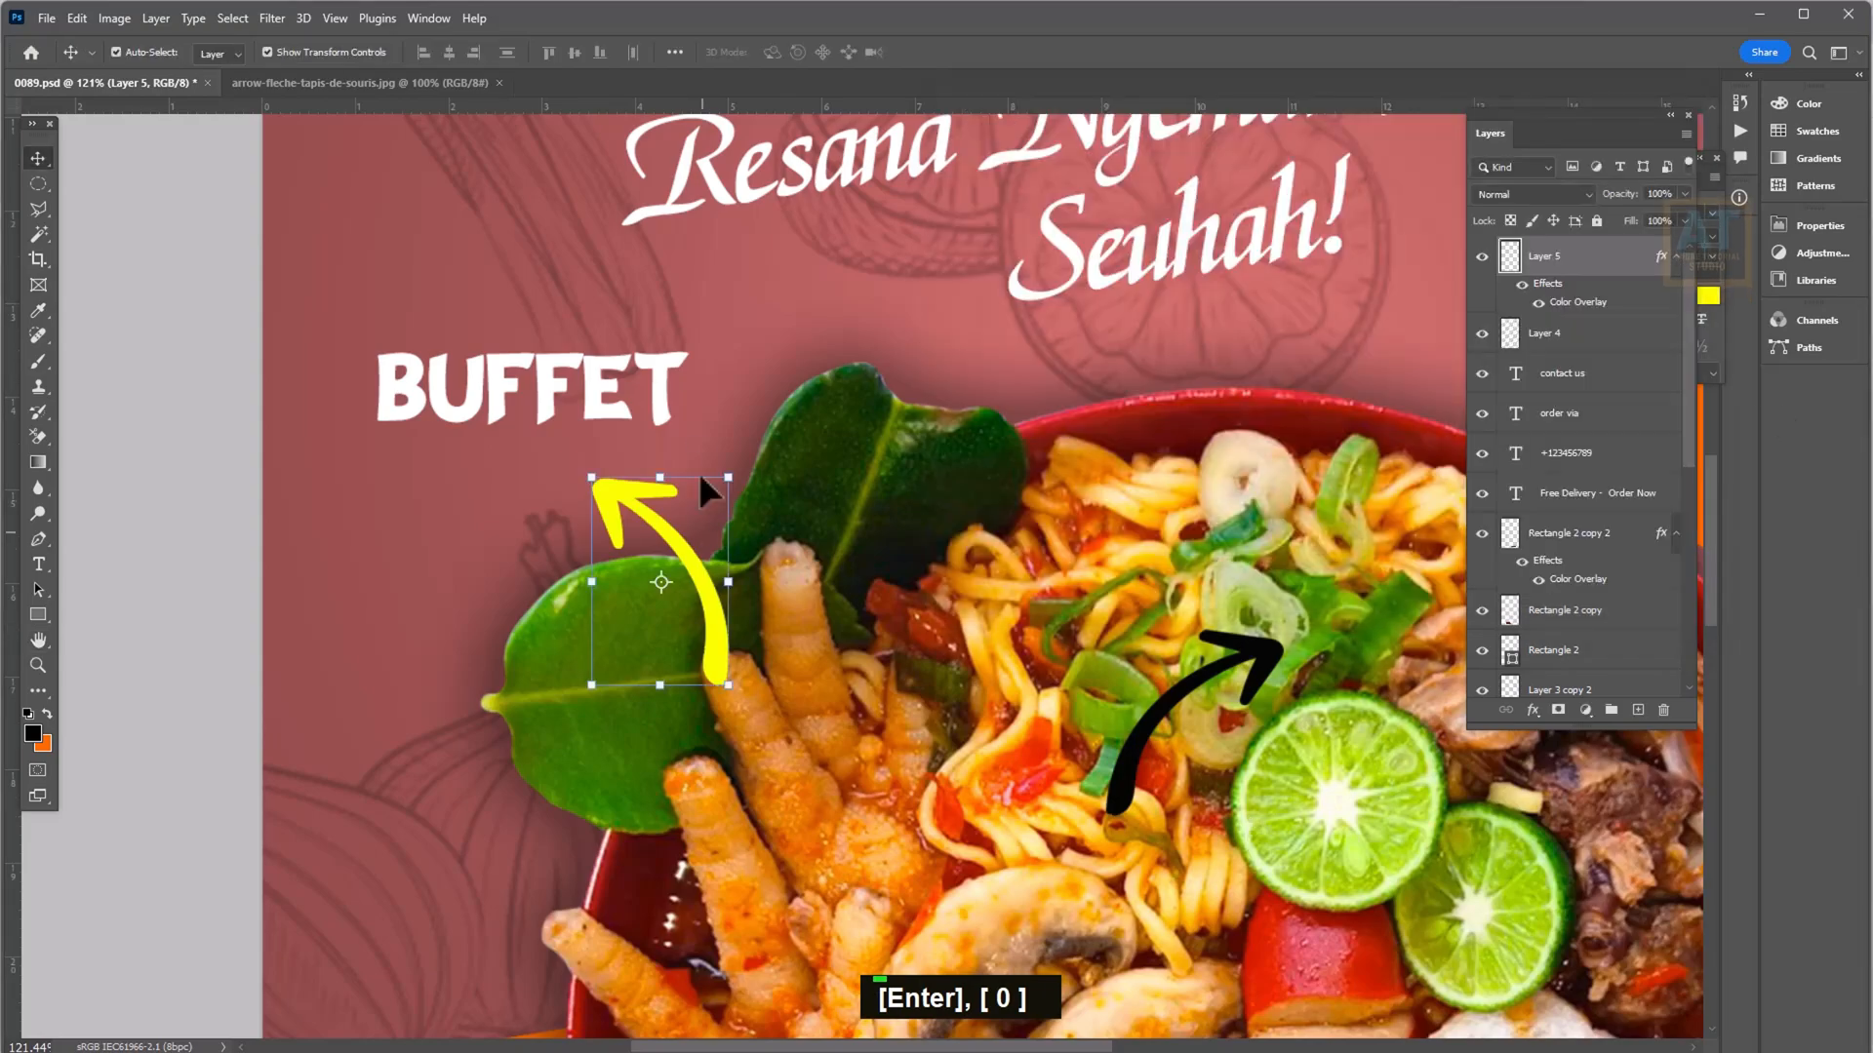
# - Shift the BUFFET text to the right so it sits above the yellow arrow's head, and fit the whole poster in view
pyautogui.moveTo(668, 381); pyautogui.dragTo(733, 392)
pyautogui.scroll(-3, 799, 587)
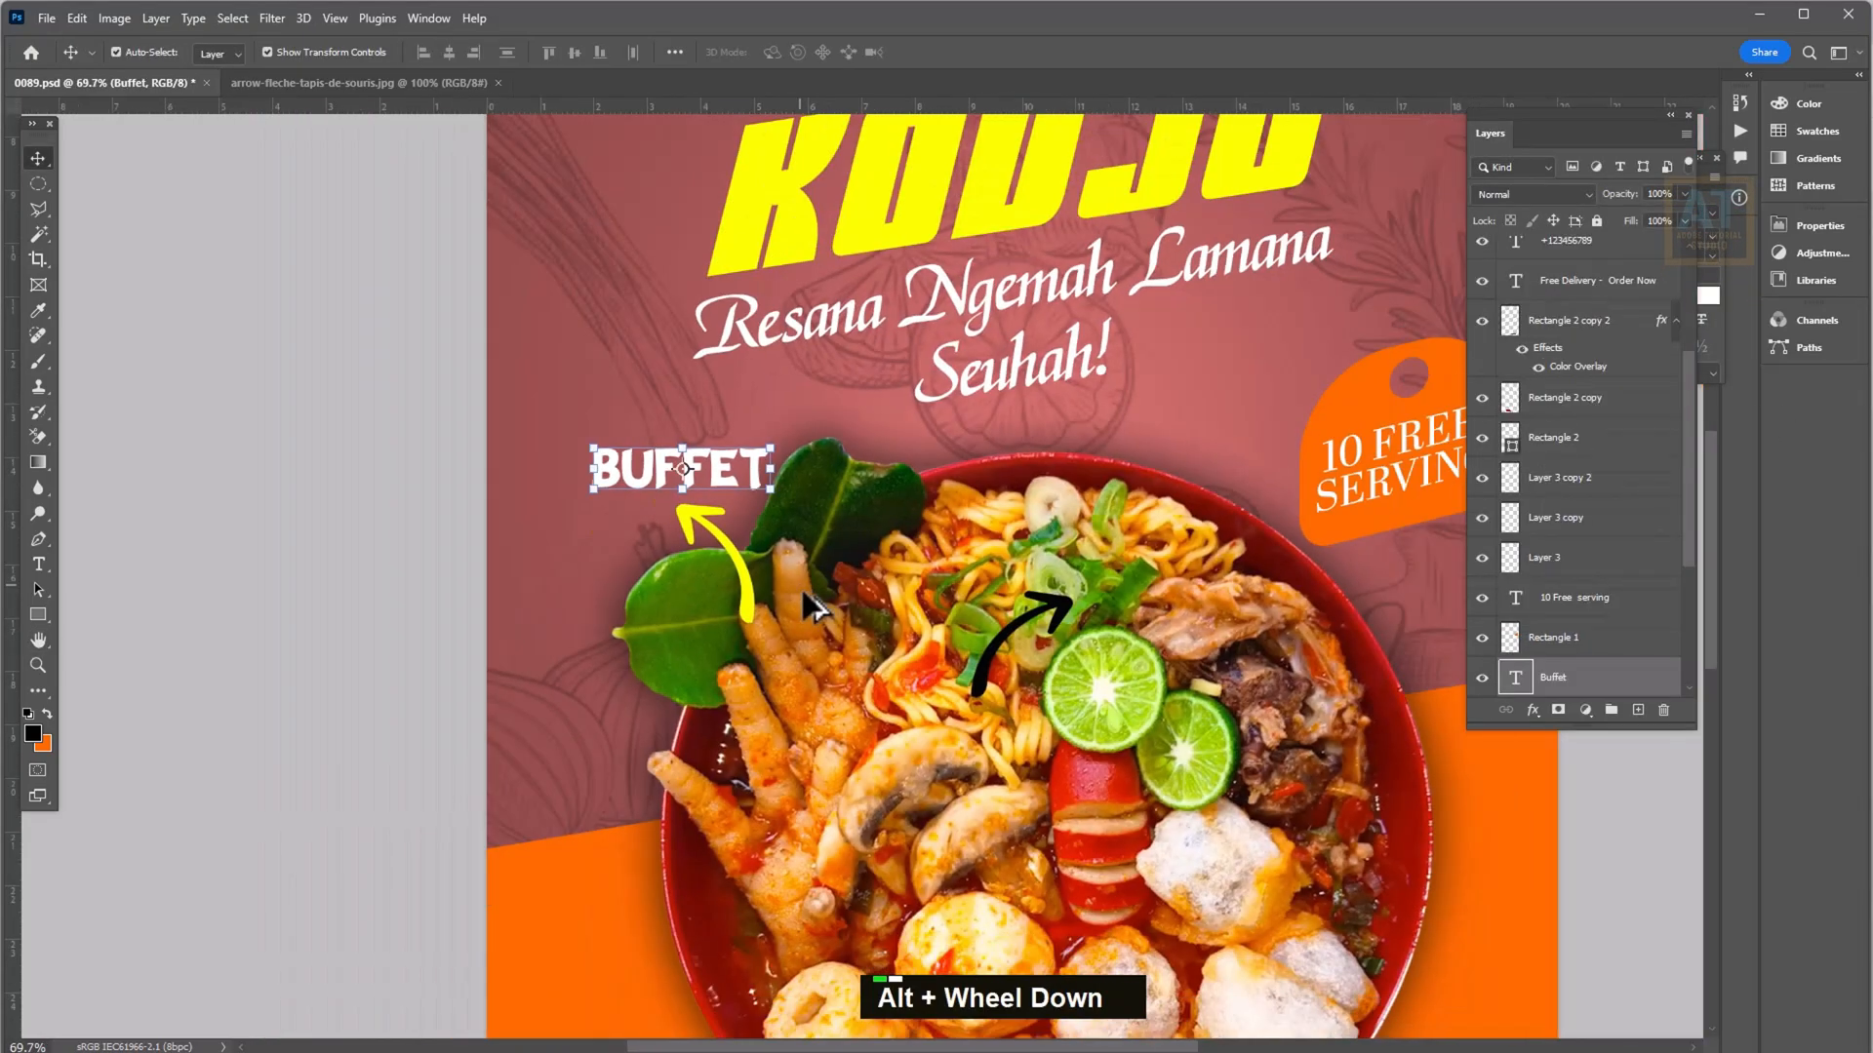
pyautogui.scroll(-4, 384, 536)
pyautogui.scroll(-2, 409, 488)
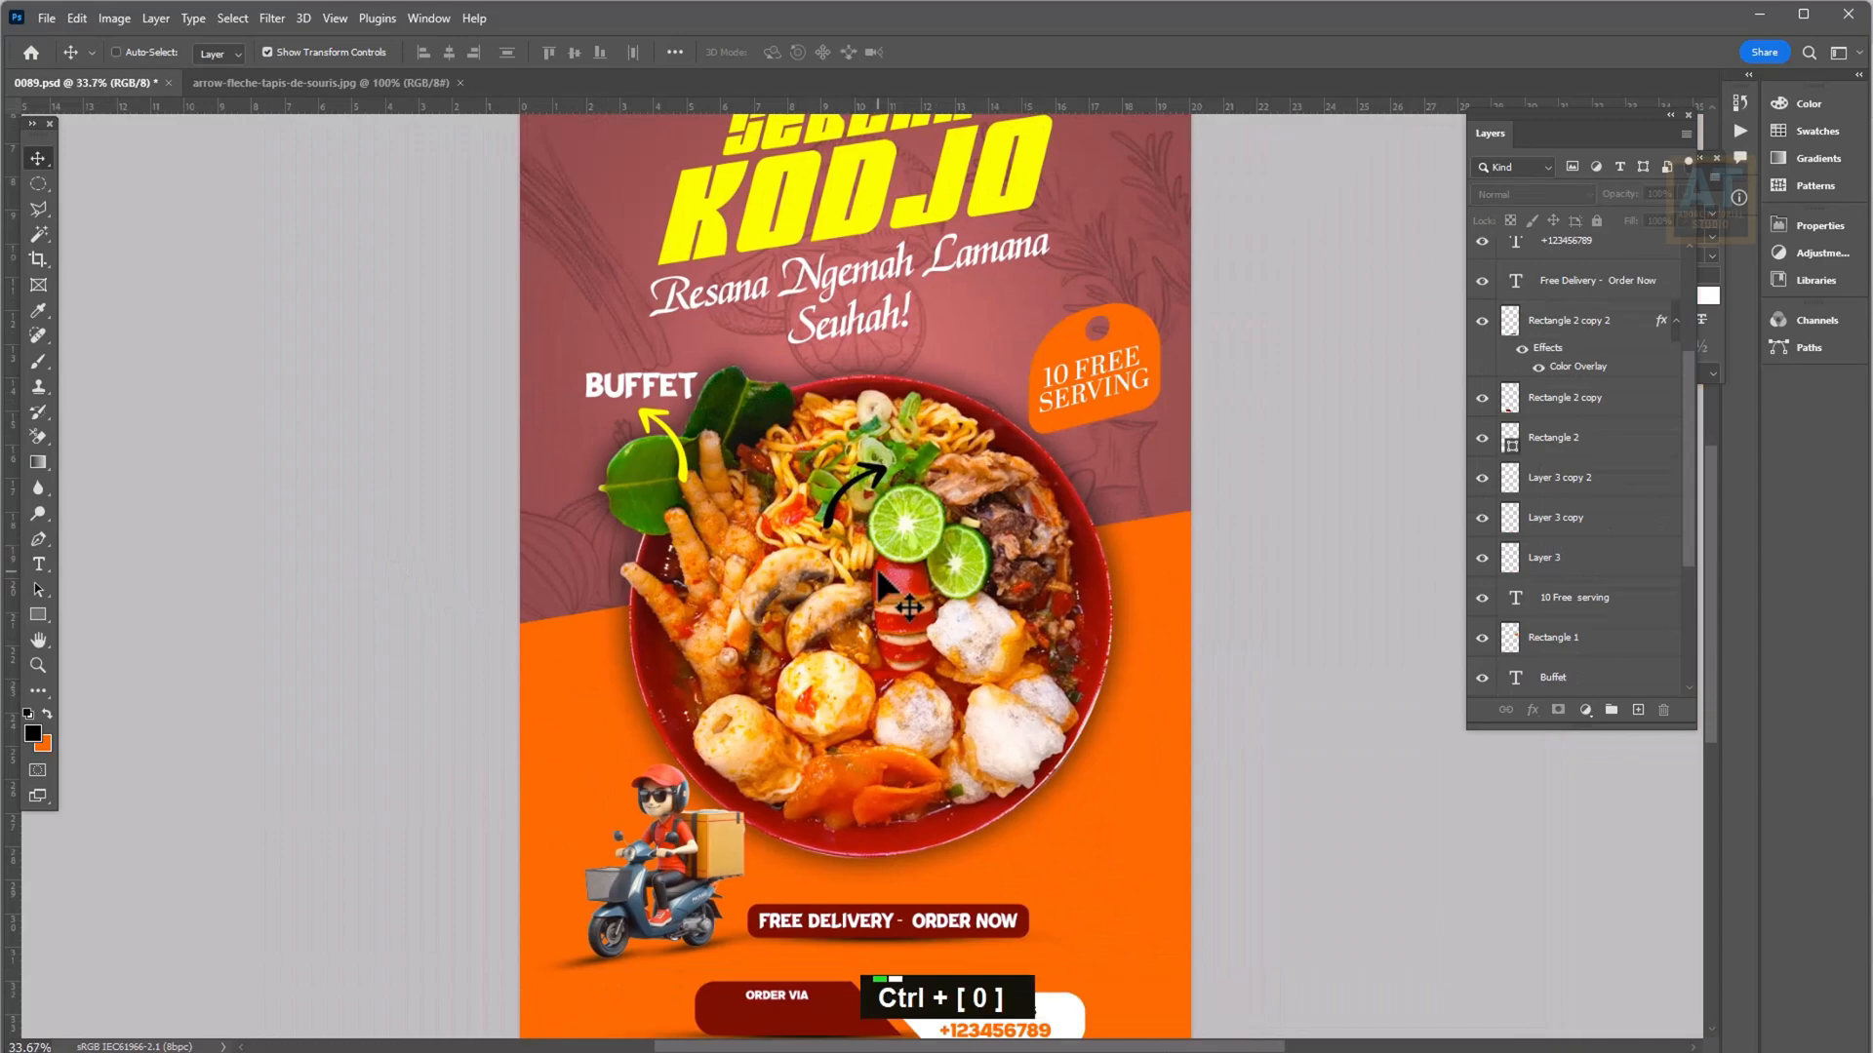
pyautogui.hotkey('ctrl', '0')
# - Place the logo image 1.jpg as a linked file, sized down near the poster's upper edge over the title
pyautogui.click(47, 19)
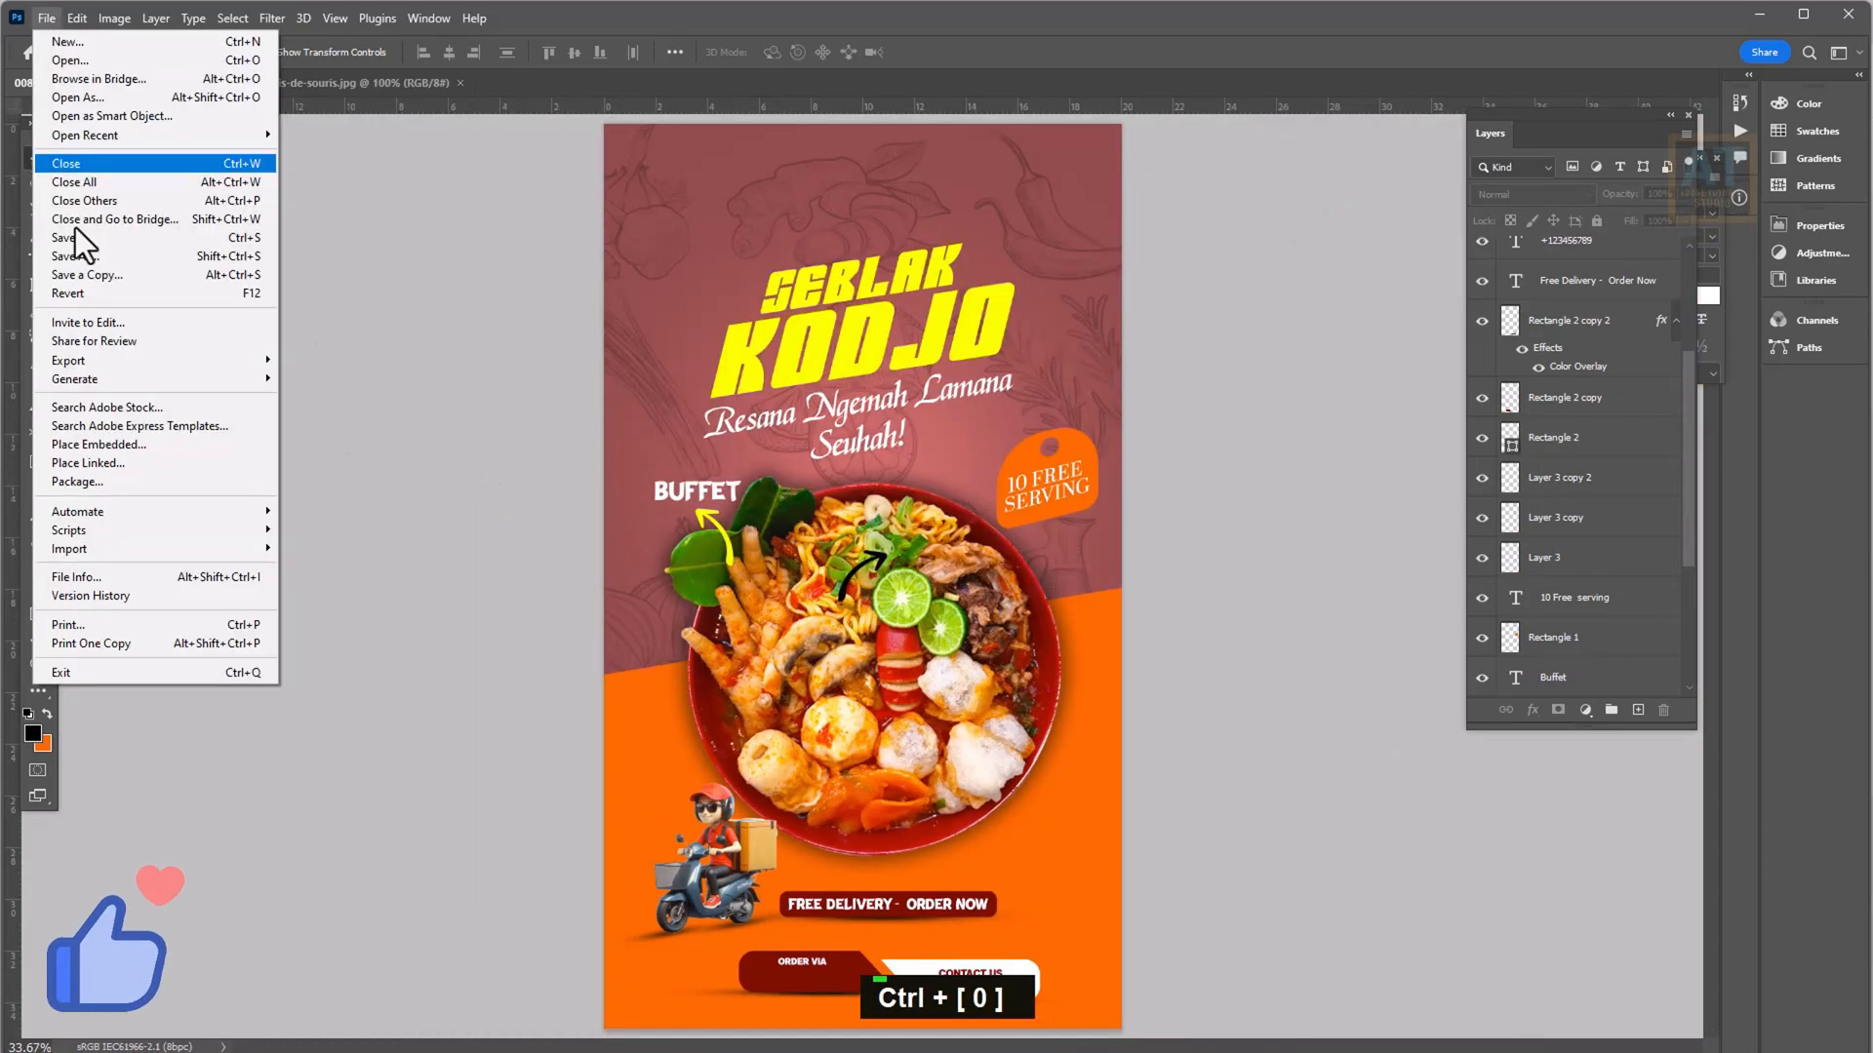
pyautogui.click(90, 467)
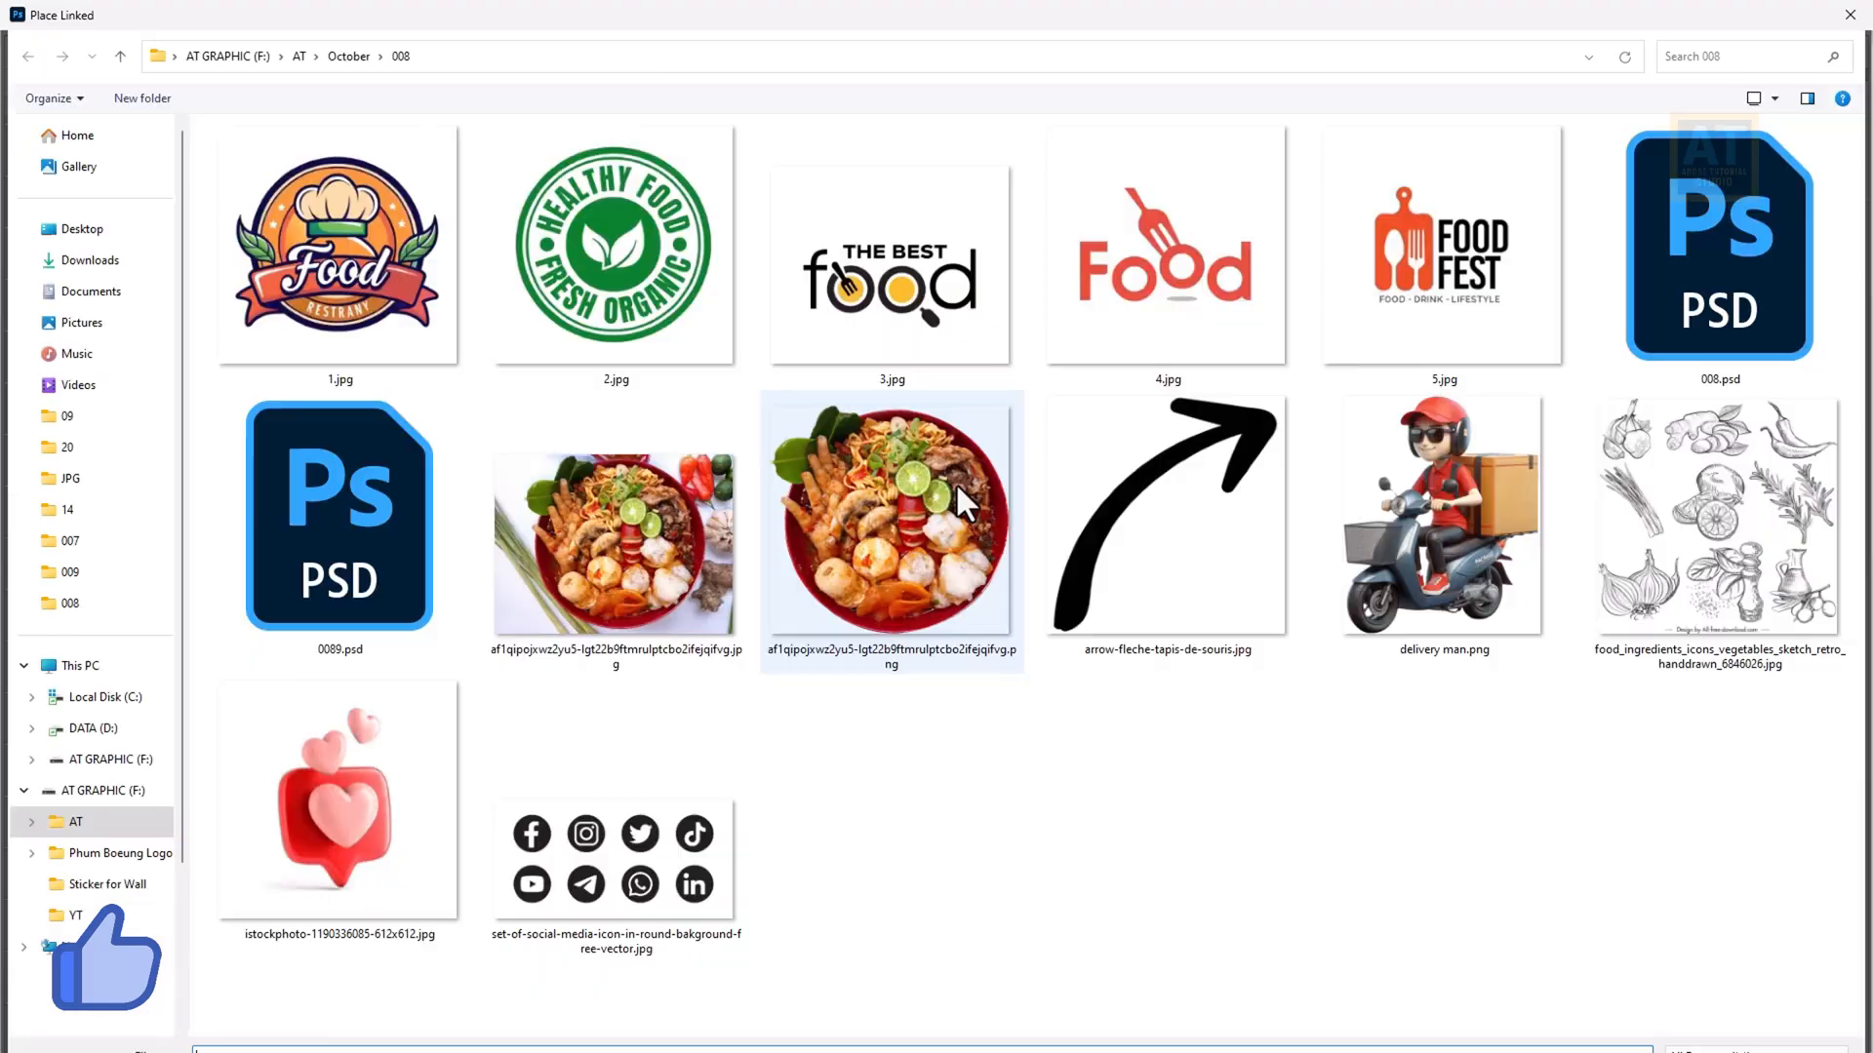
pyautogui.doubleClick(367, 268)
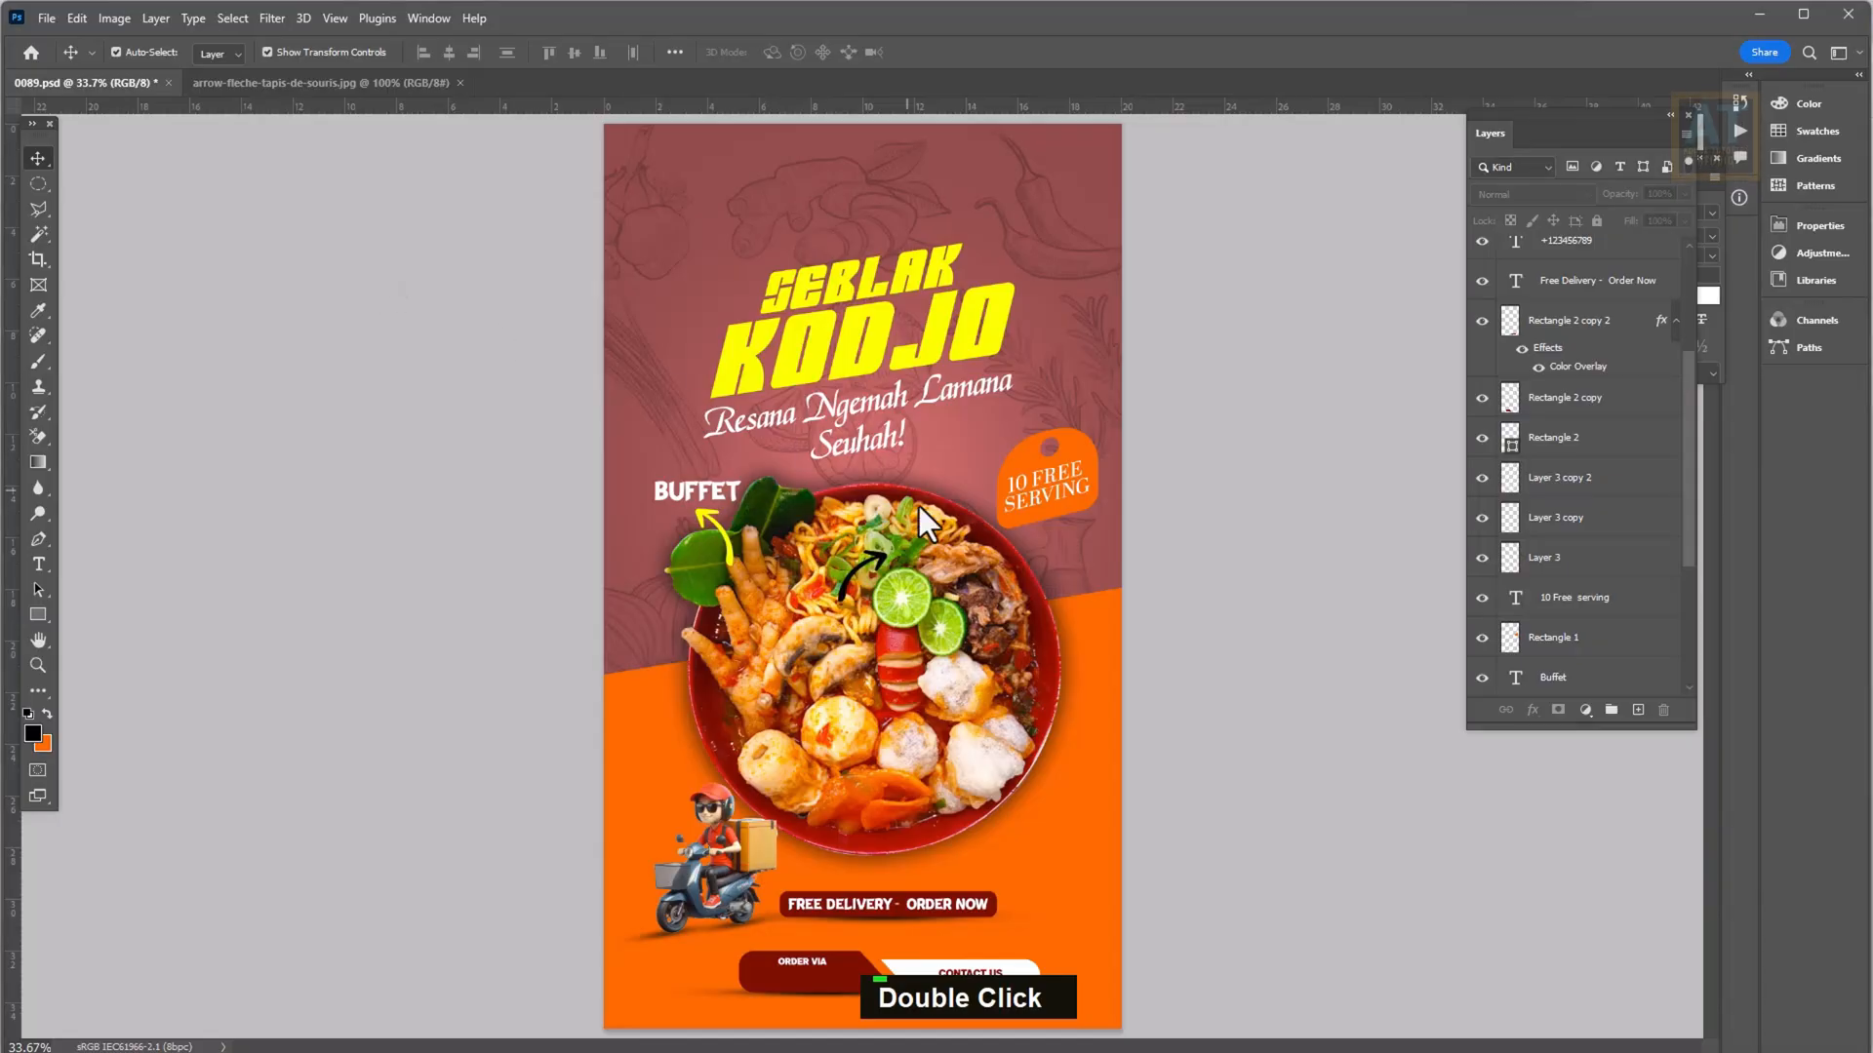
pyautogui.moveTo(917, 517); pyautogui.dragTo(914, 185)
pyautogui.press('Return')
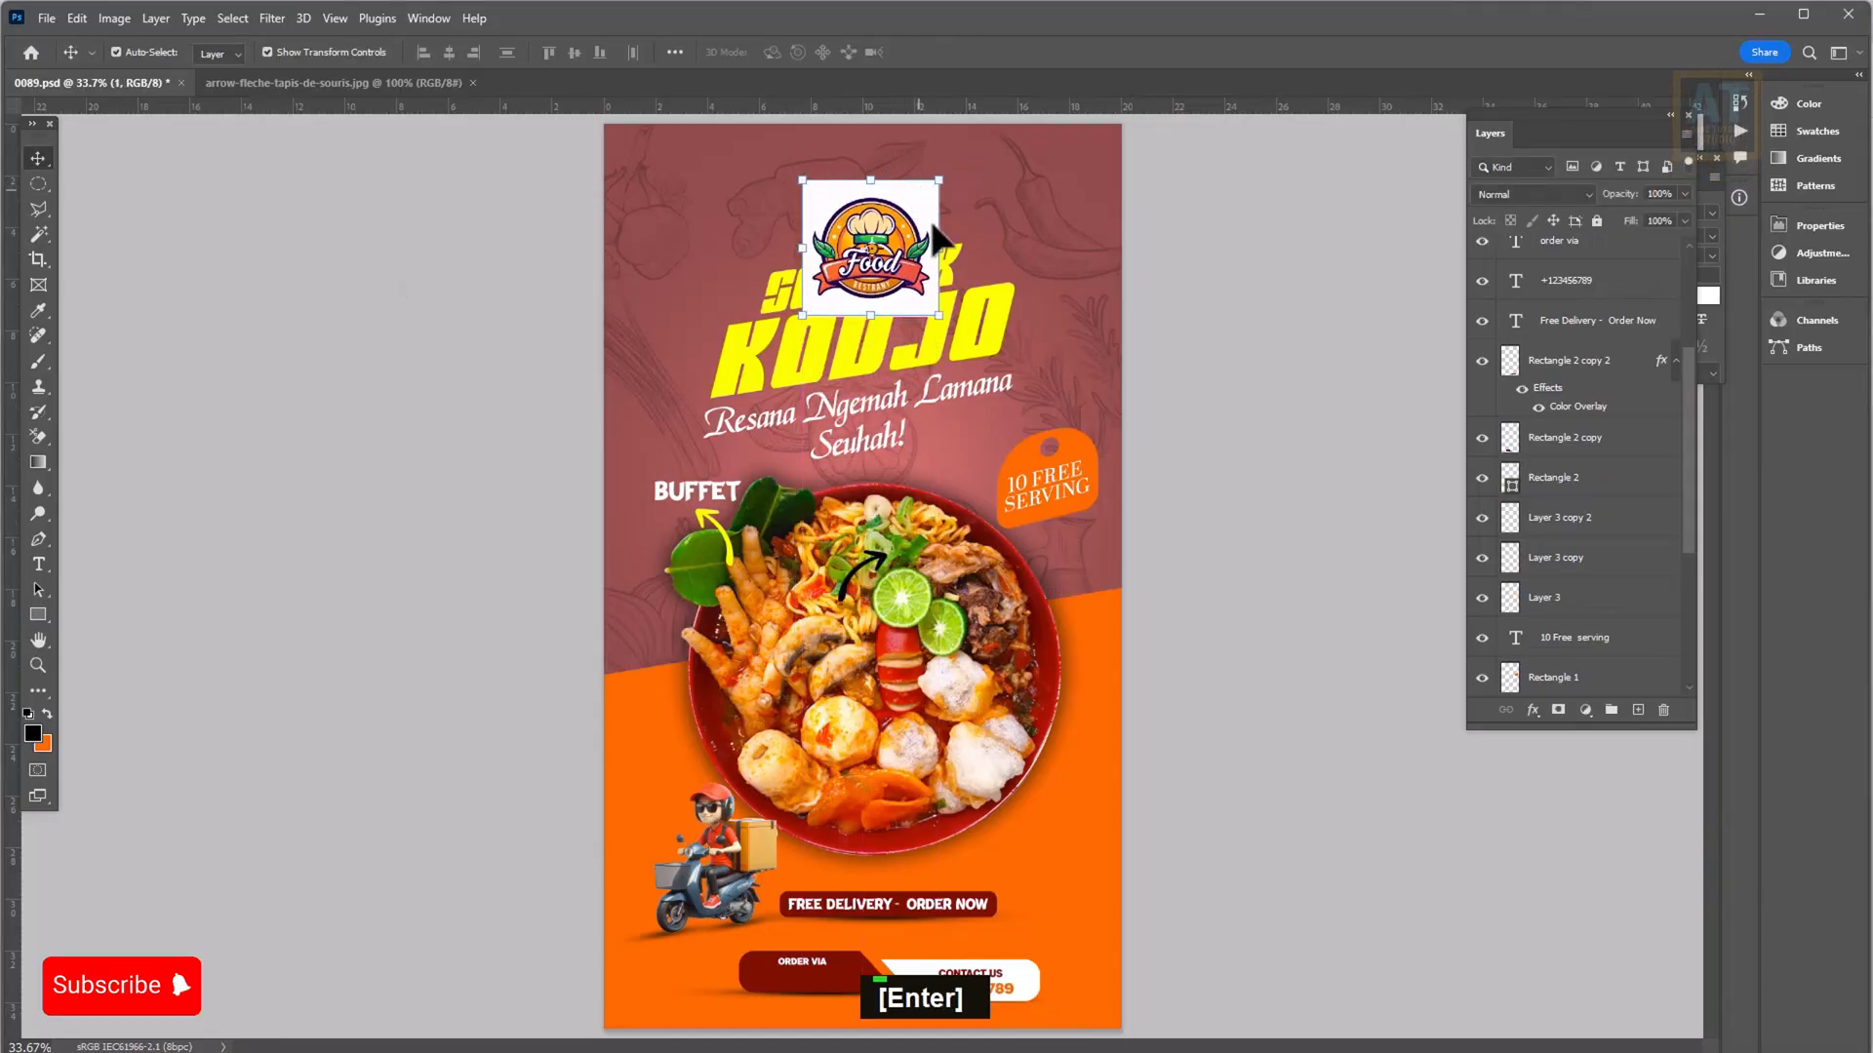
# - Select the white background around the logo with the Magic Wand, with Contiguous turned on
pyautogui.scroll(8, 934, 200)
pyautogui.press('w')
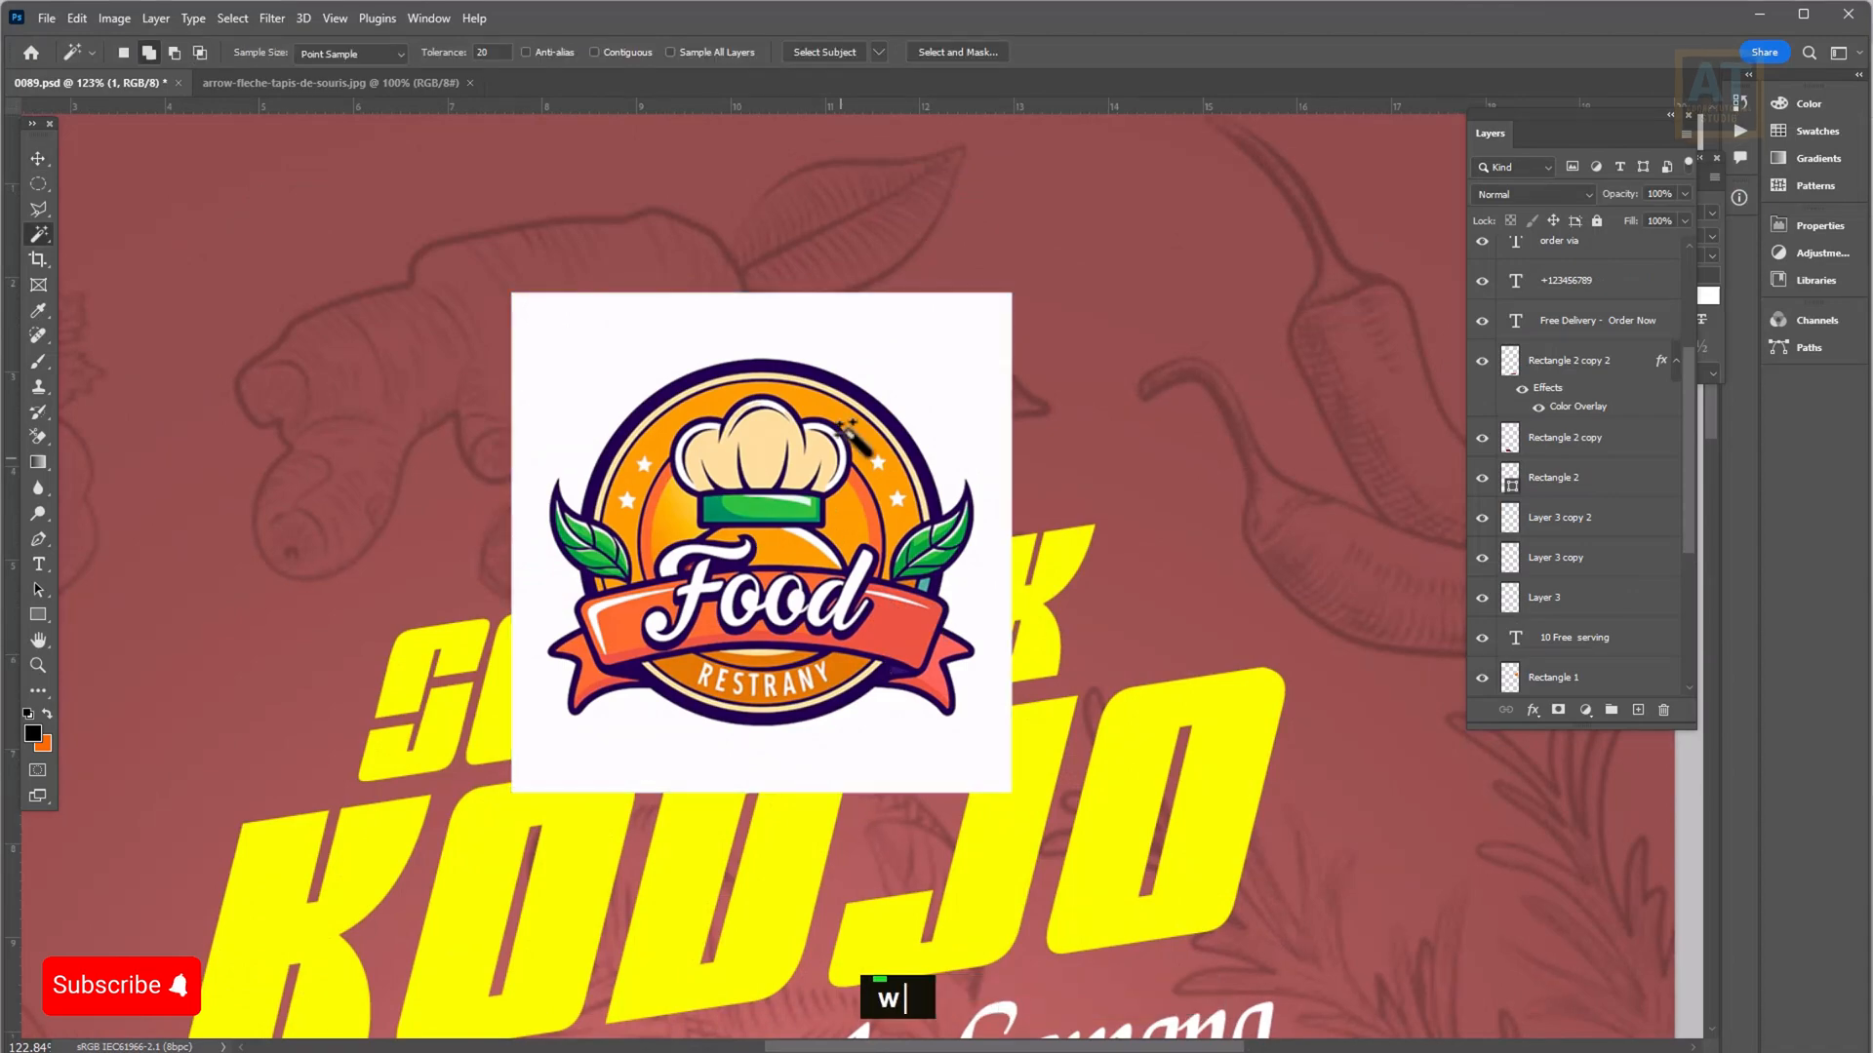
pyautogui.click(895, 359)
pyautogui.hotkey('ctrl', 'd')
pyautogui.click(611, 52)
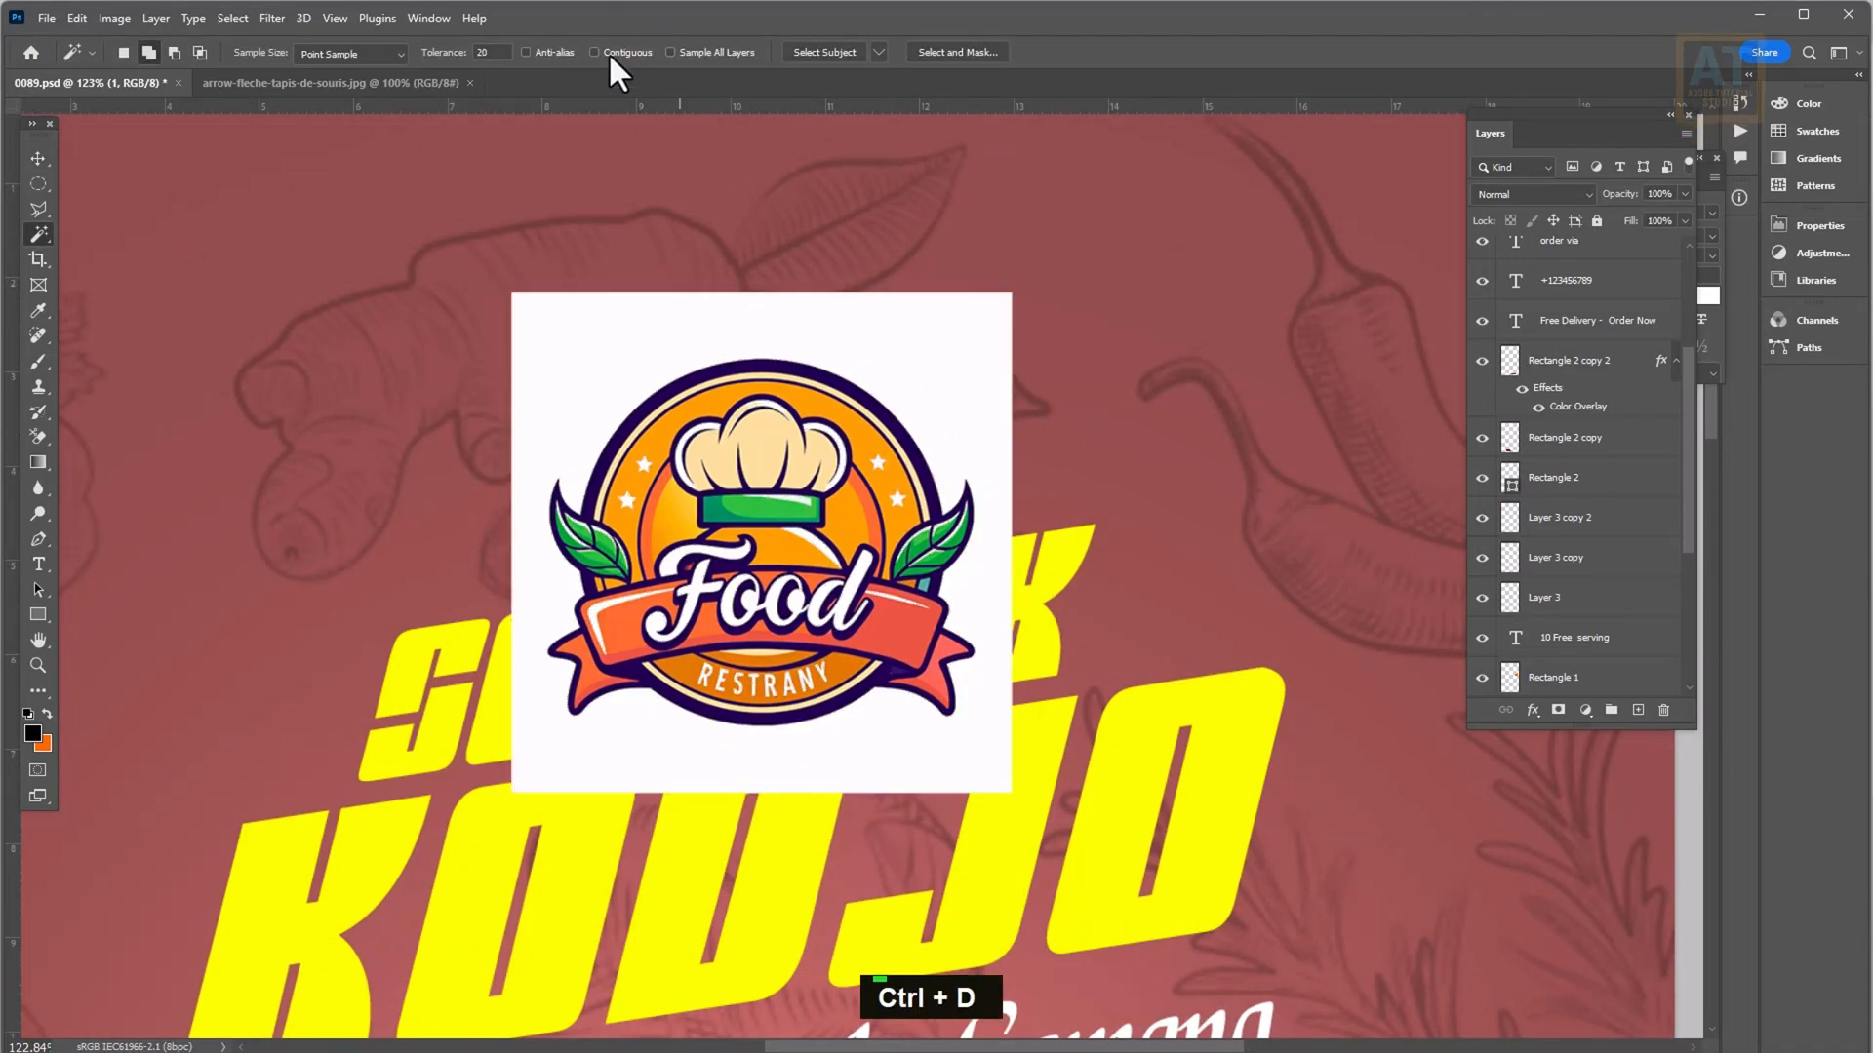
pyautogui.click(859, 368)
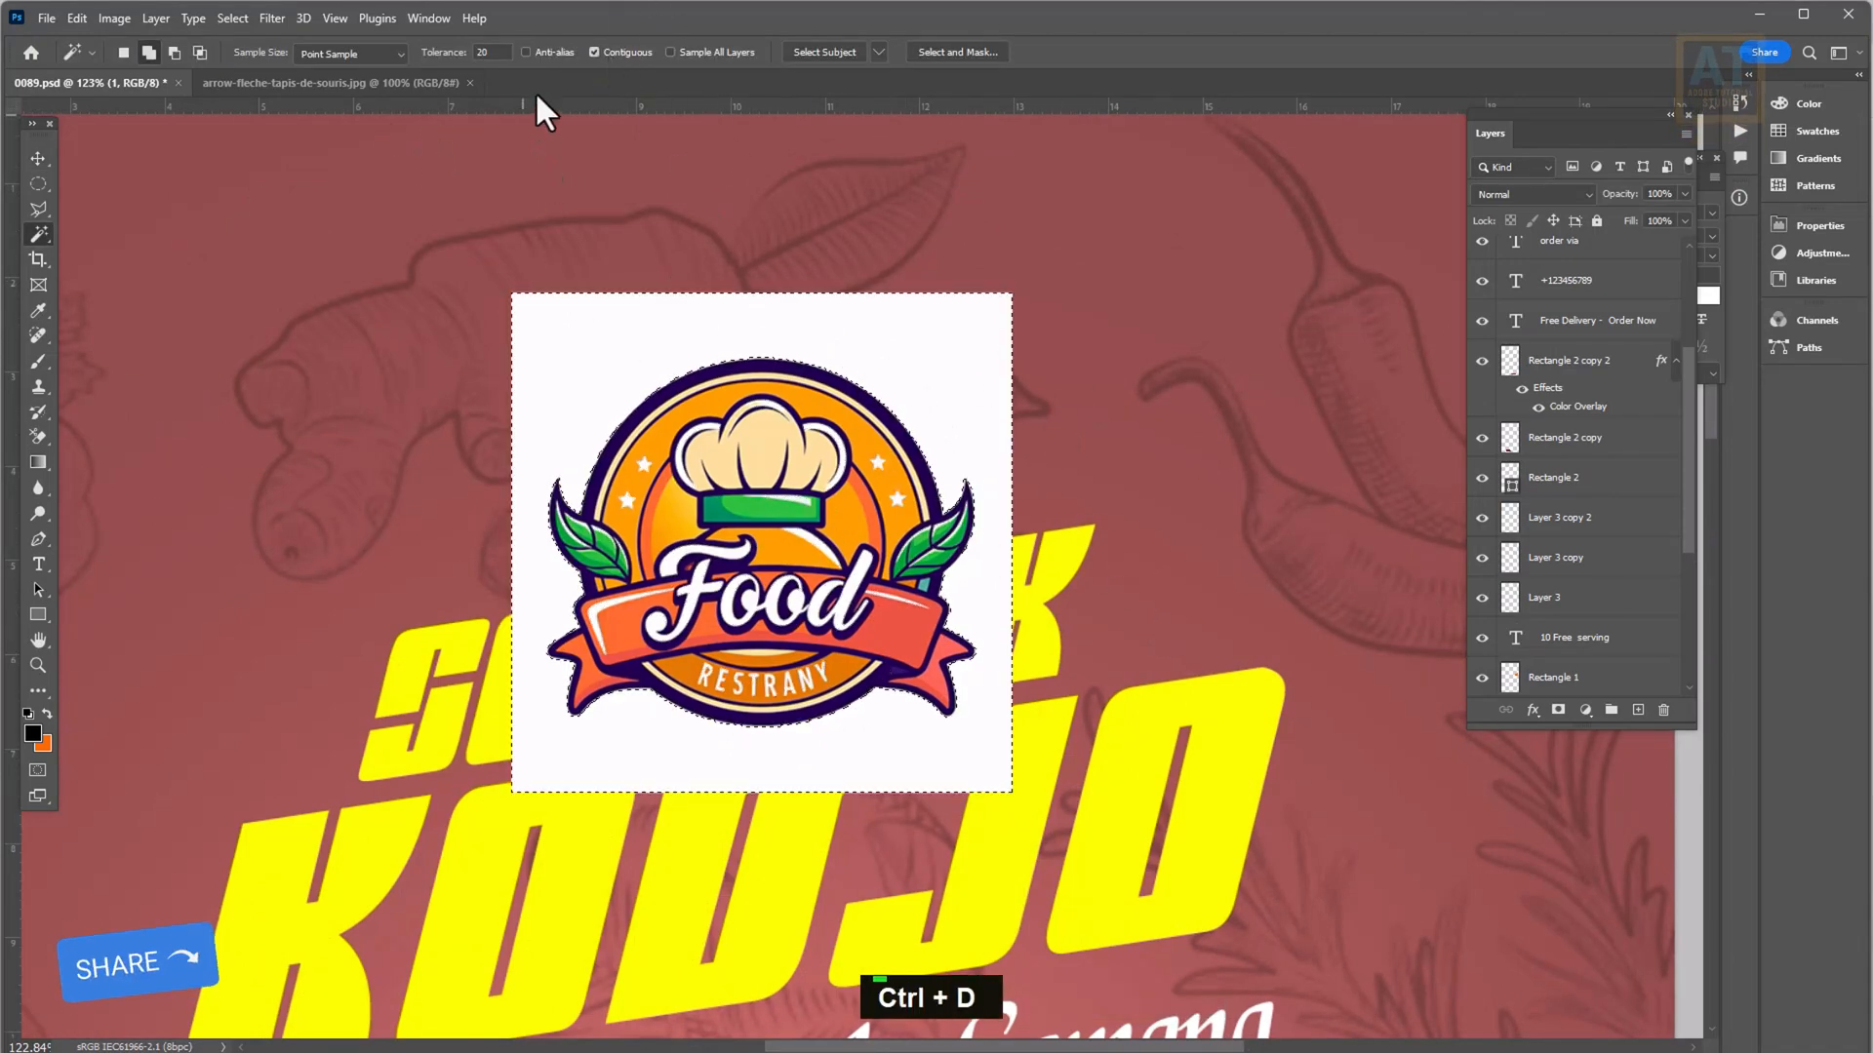
# - Set the Magic Wand tolerance to 50 and hide the logo's selected white background with an inverted layer mask
pyautogui.press('Return')
pyautogui.write('50')
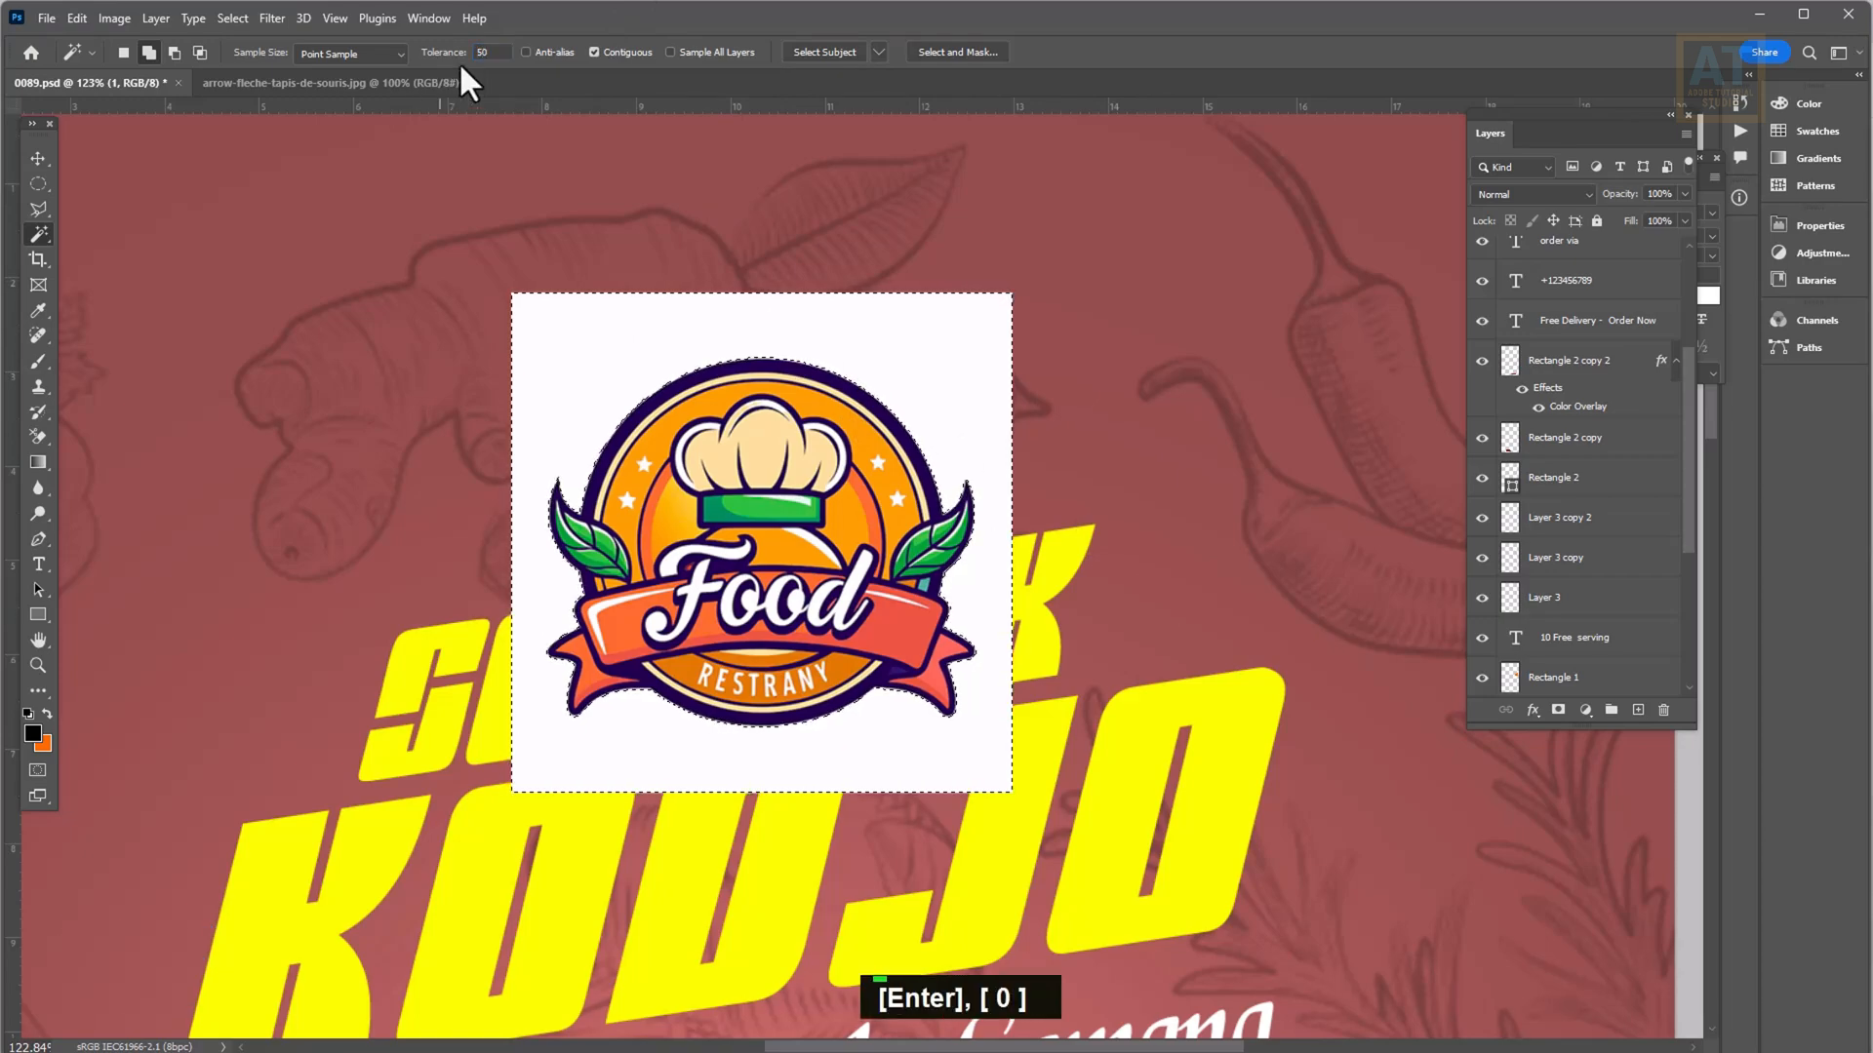
pyautogui.click(1558, 710)
pyautogui.hotkey('ctrl', 'i')
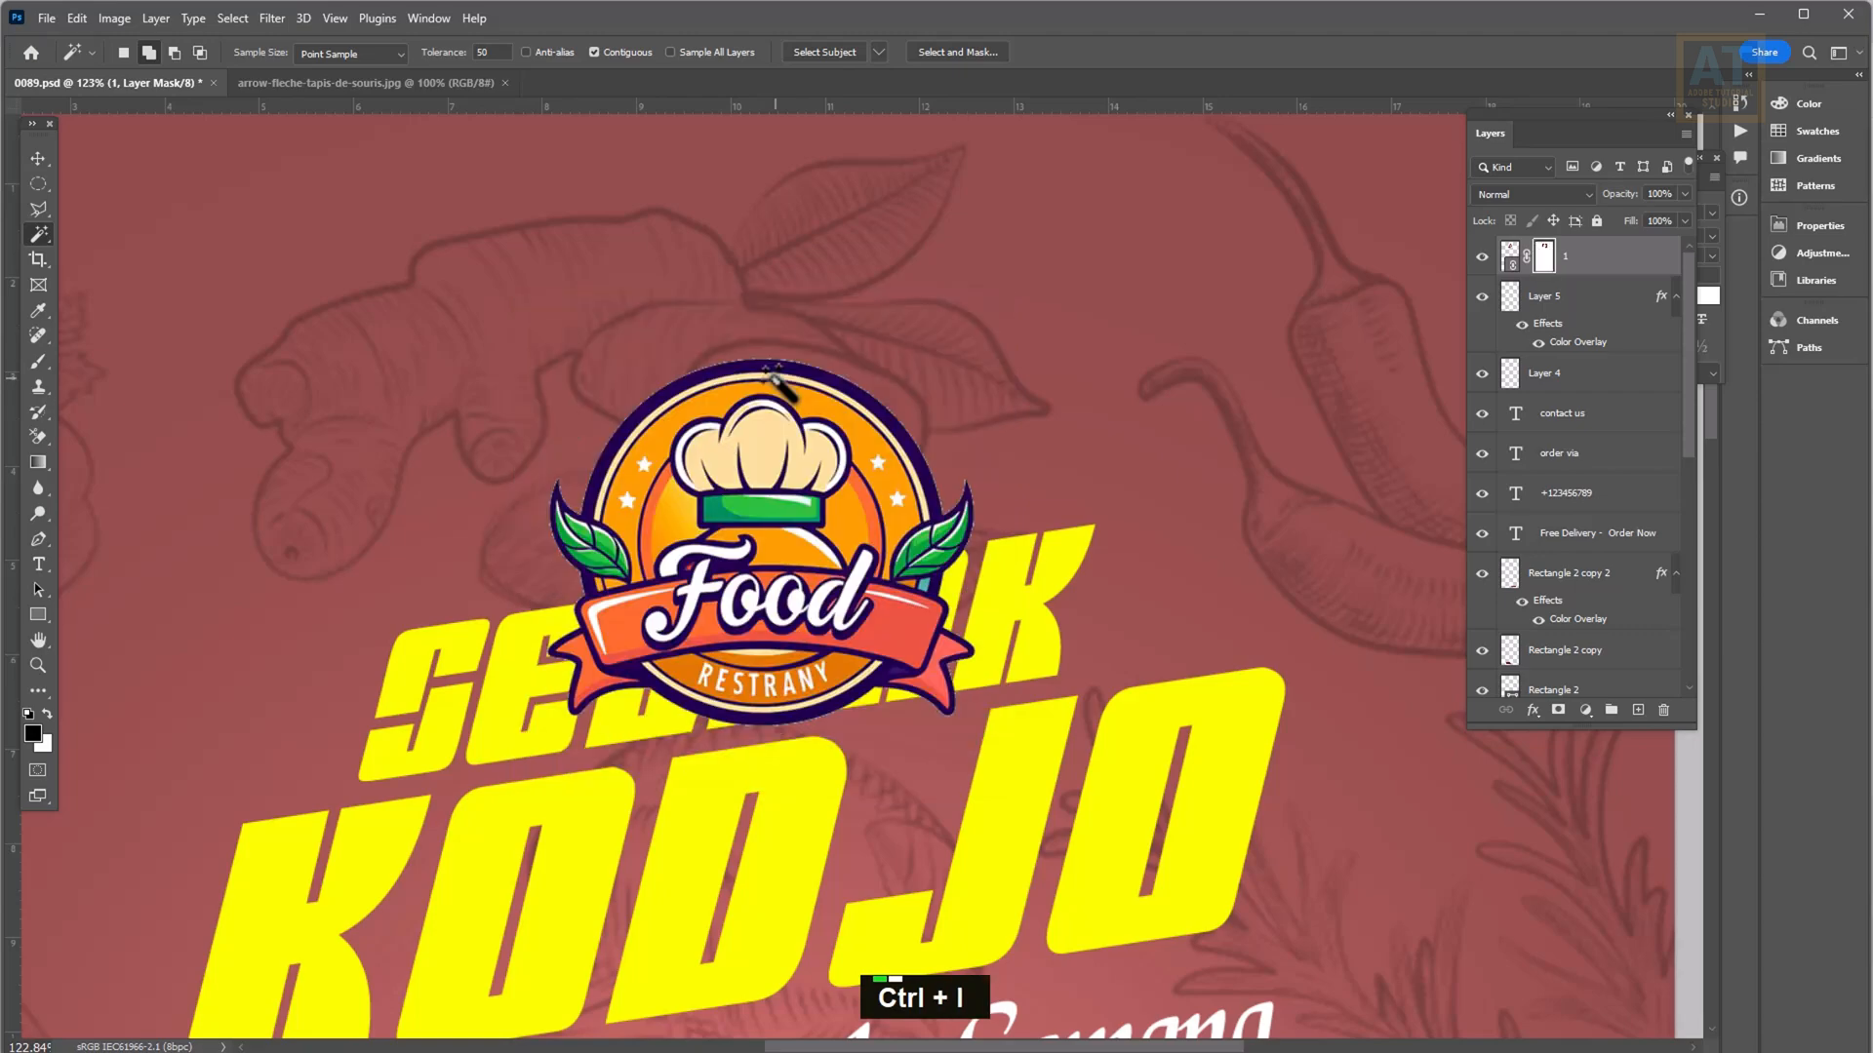
# - Move the logo up above the SEBLAK KODJO title and scale it down to about 78%
pyautogui.press('v')
pyautogui.moveTo(817, 400); pyautogui.dragTo(823, 197)
pyautogui.scroll(-7, 923, 403)
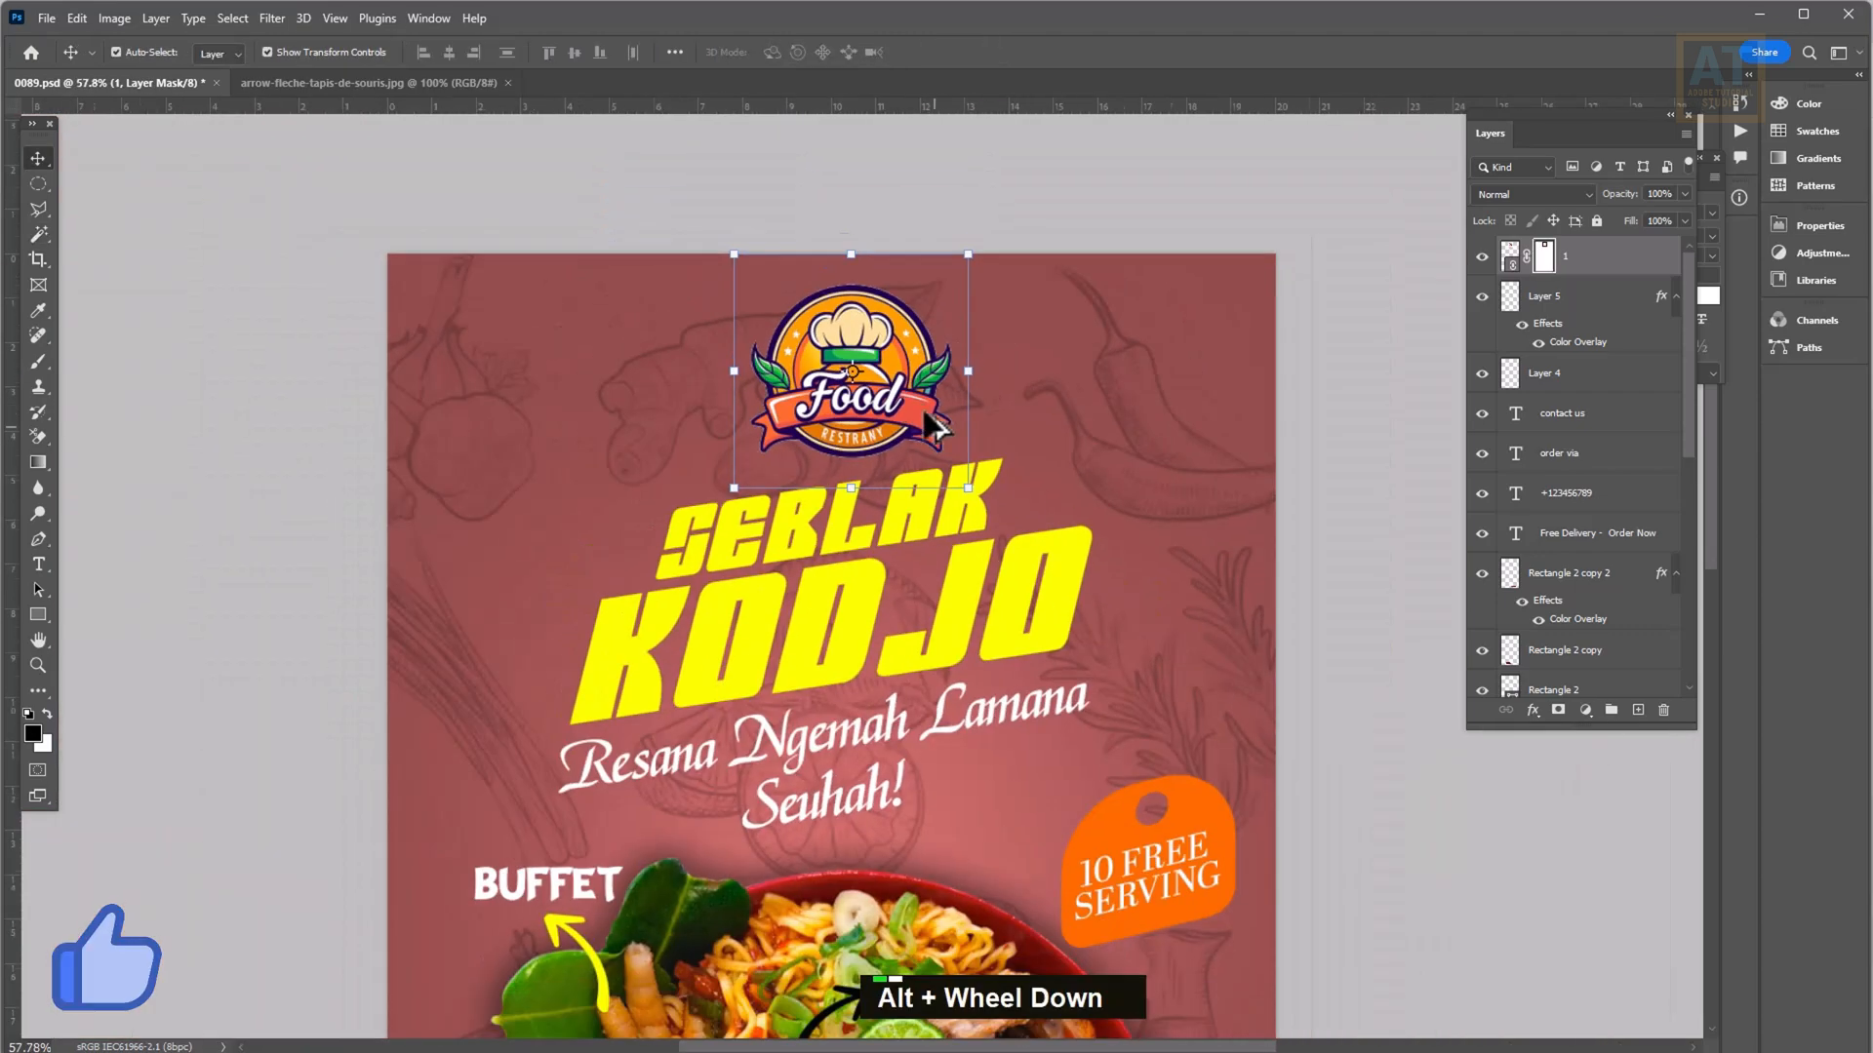
pyautogui.moveTo(972, 377); pyautogui.dragTo(929, 376)
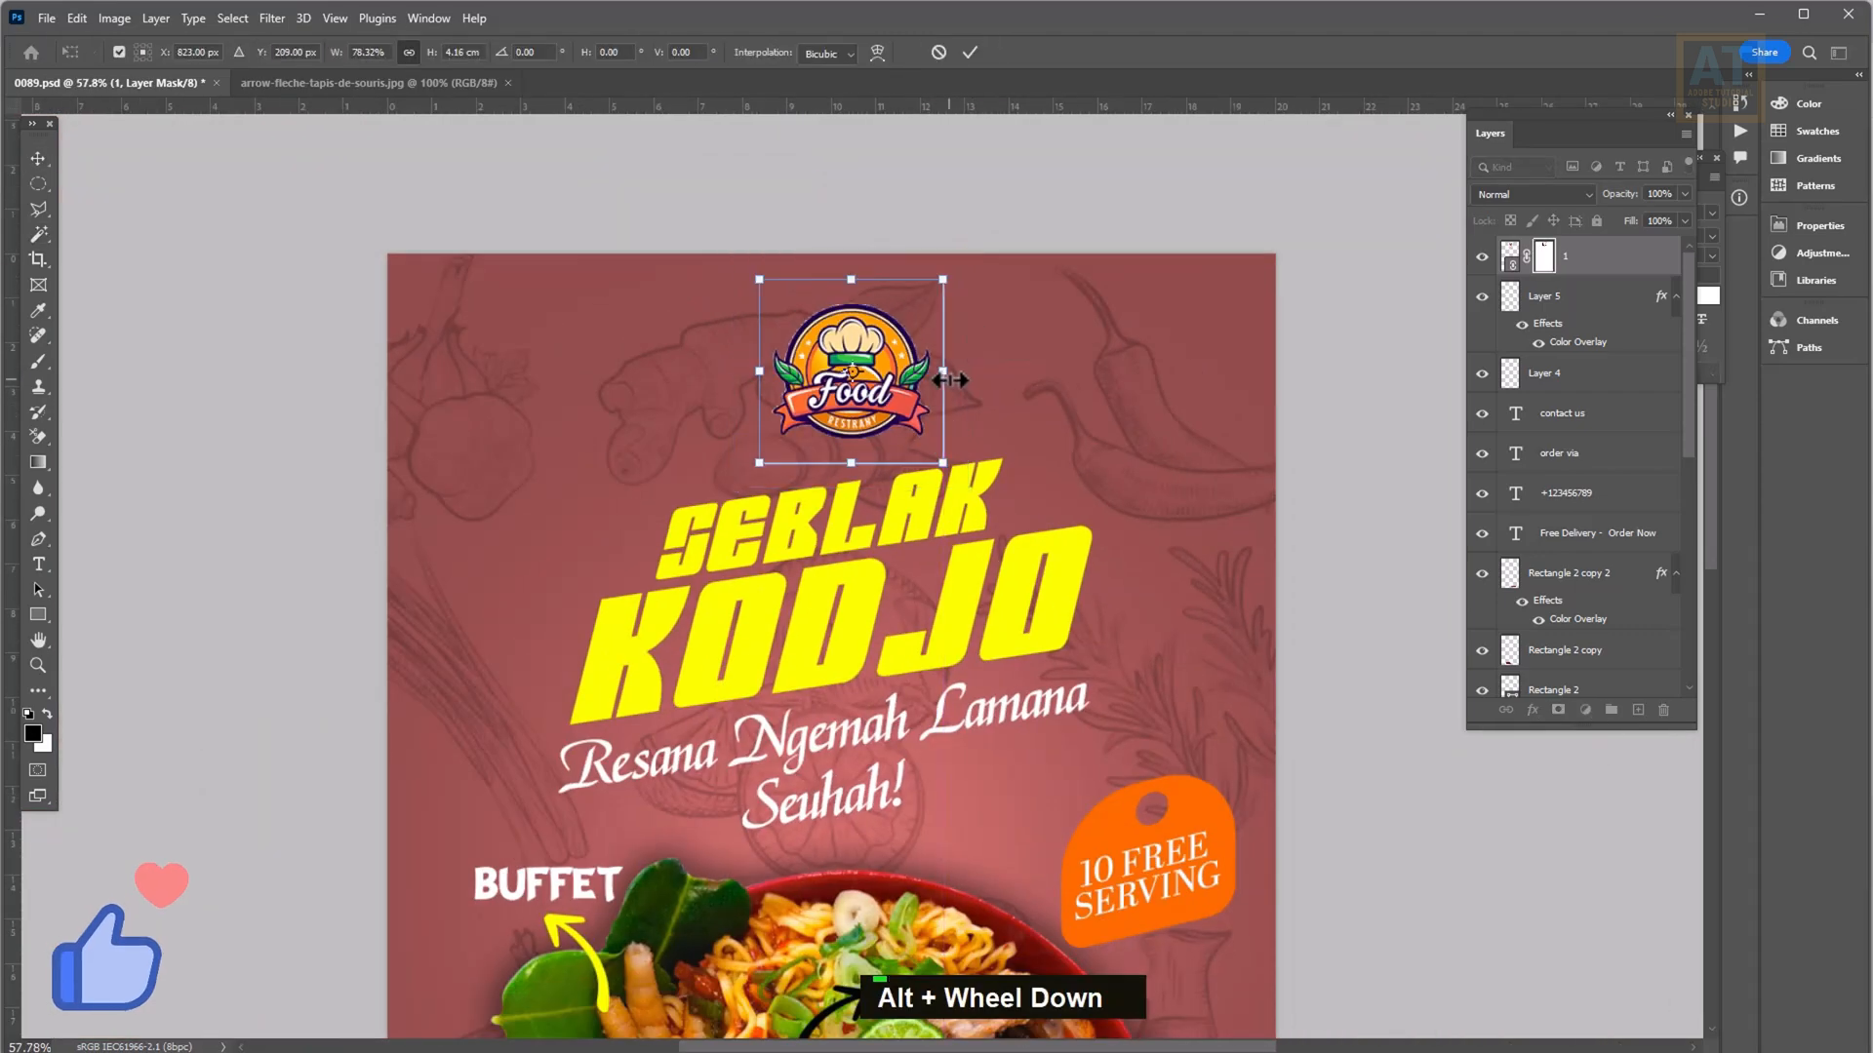
pyautogui.press('Return')
pyautogui.click(951, 619)
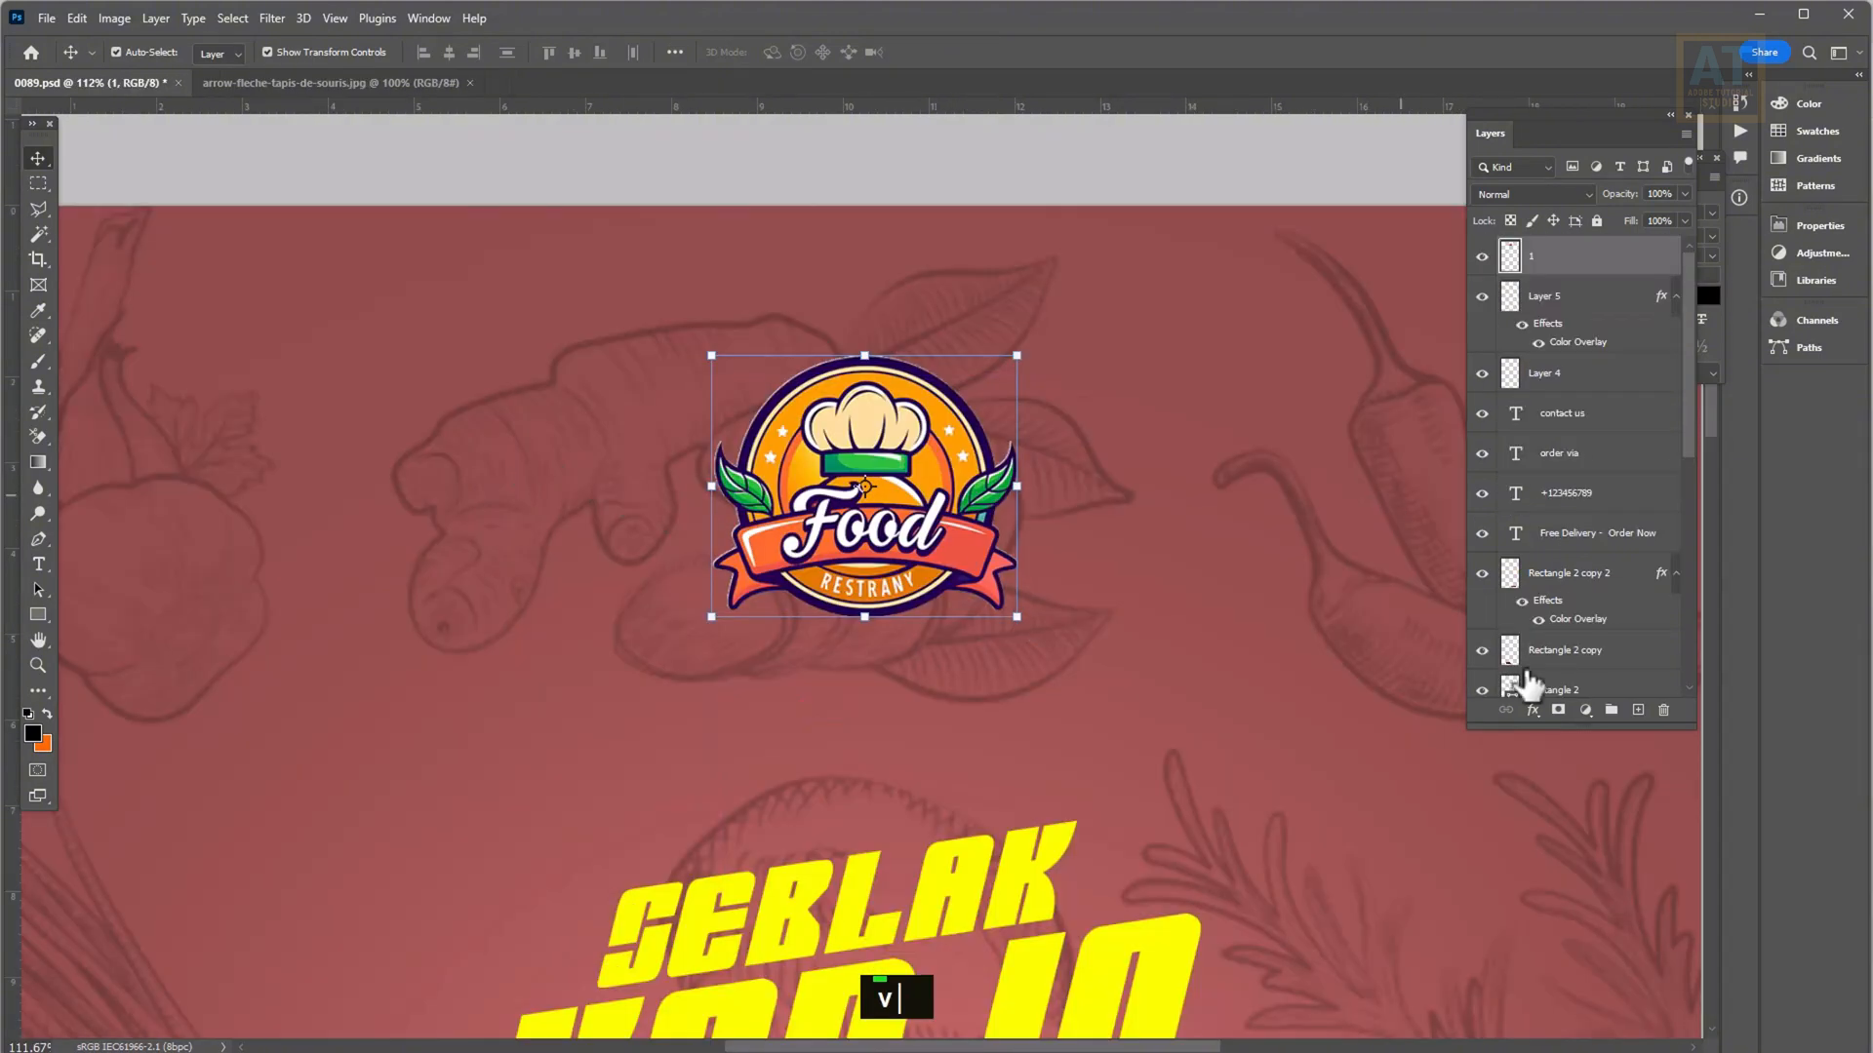
# - Add a black Outer Glow to the logo with 63% opacity and a size of 7 px
pyautogui.click(1533, 711)
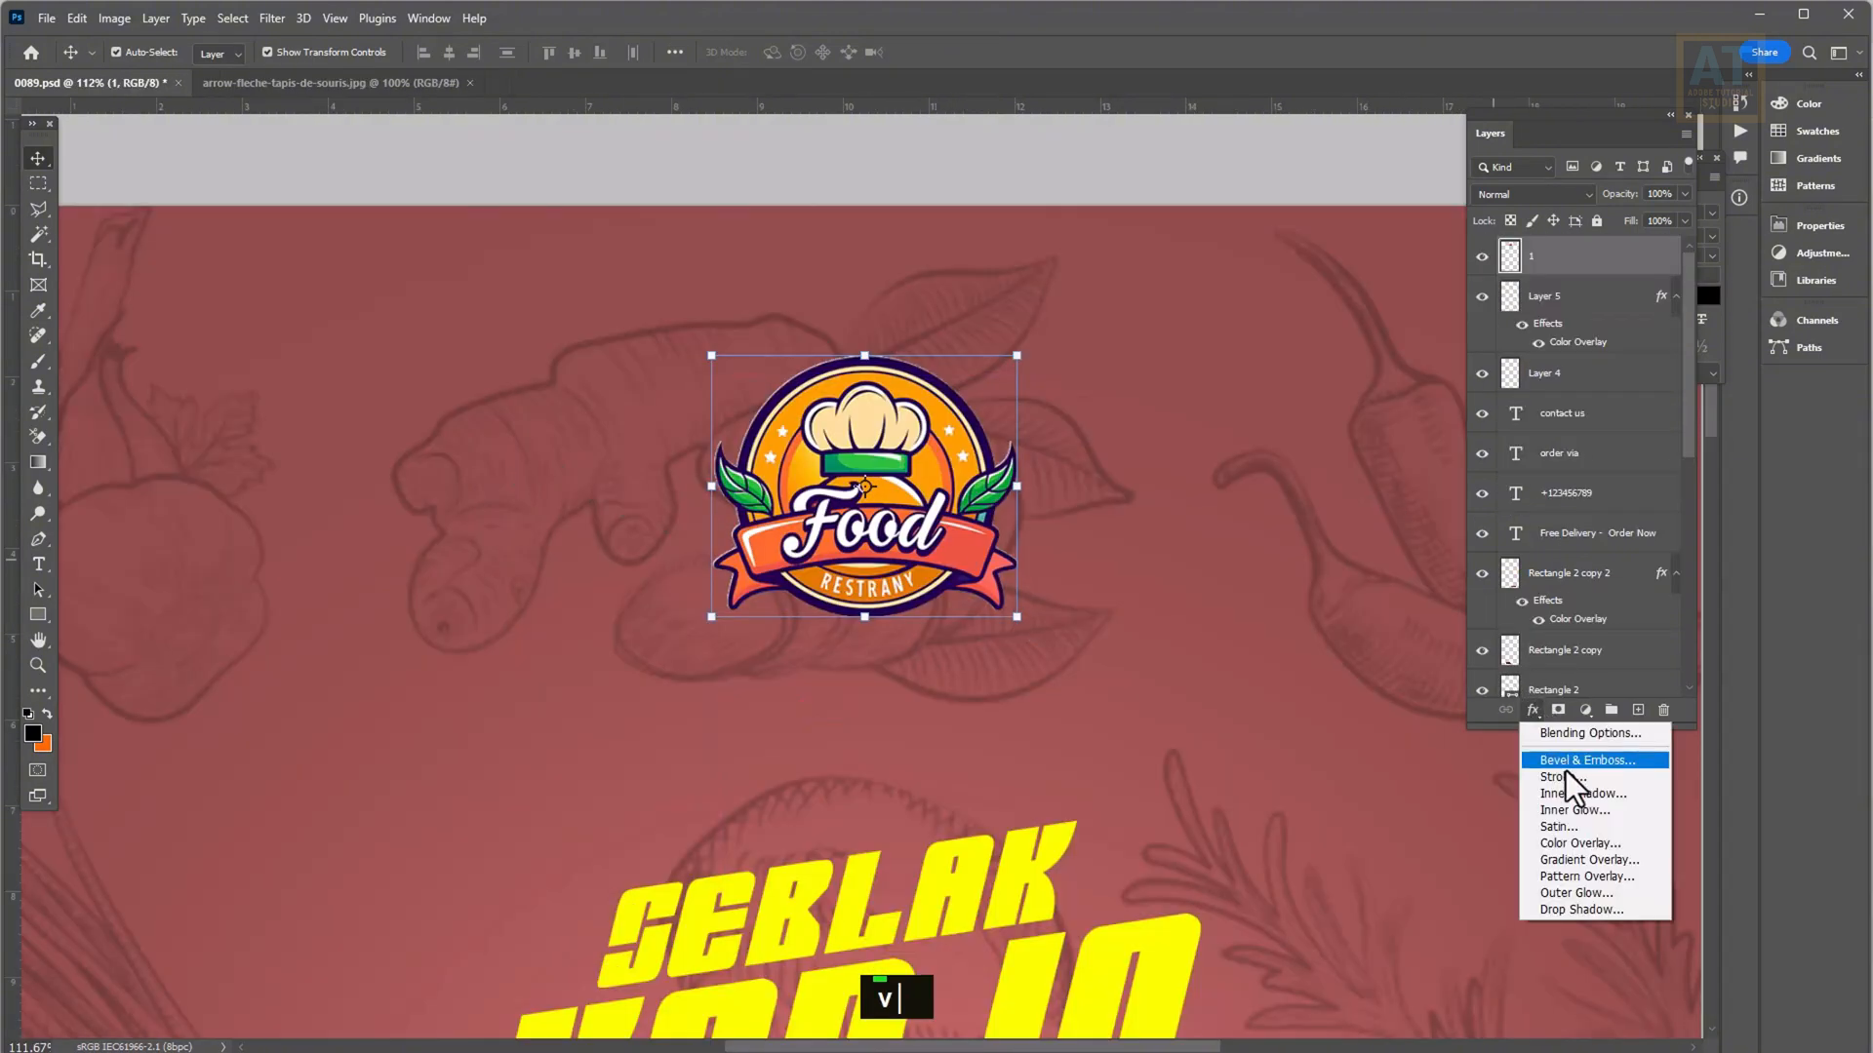
pyautogui.click(1578, 894)
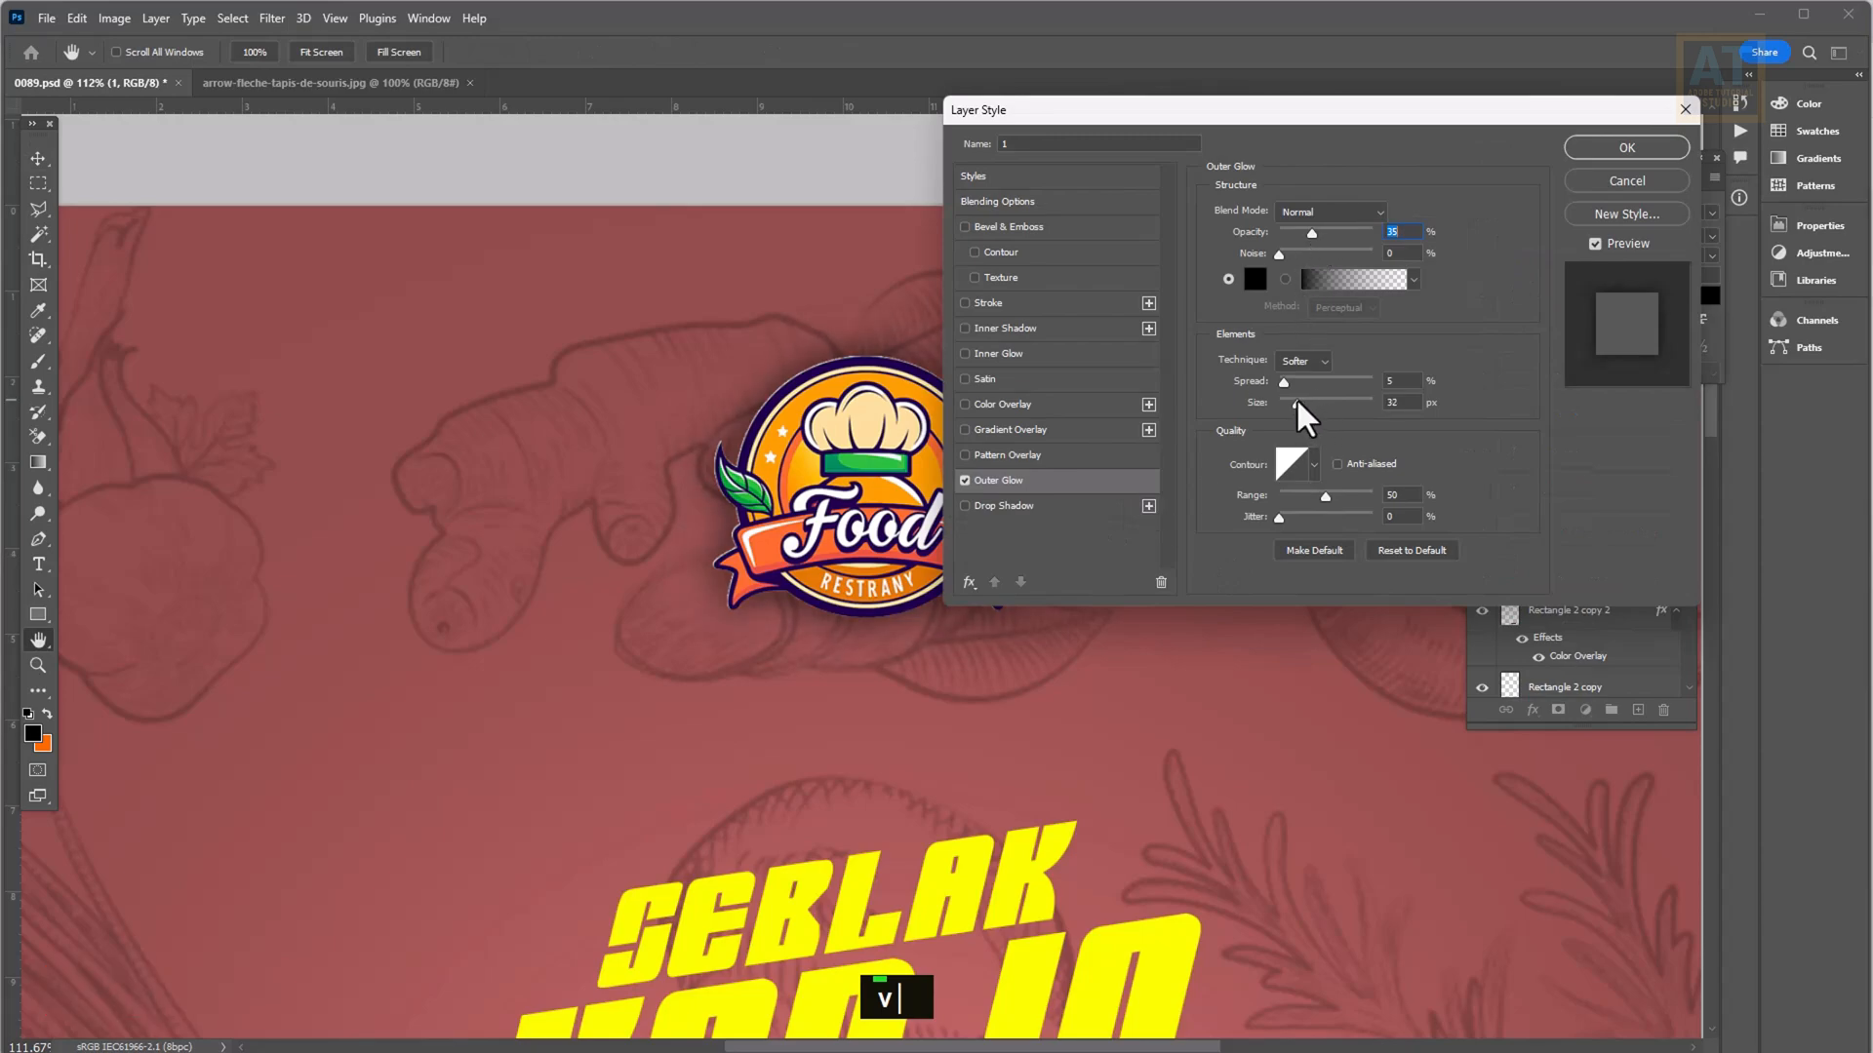
pyautogui.moveTo(1296, 400); pyautogui.dragTo(1281, 399)
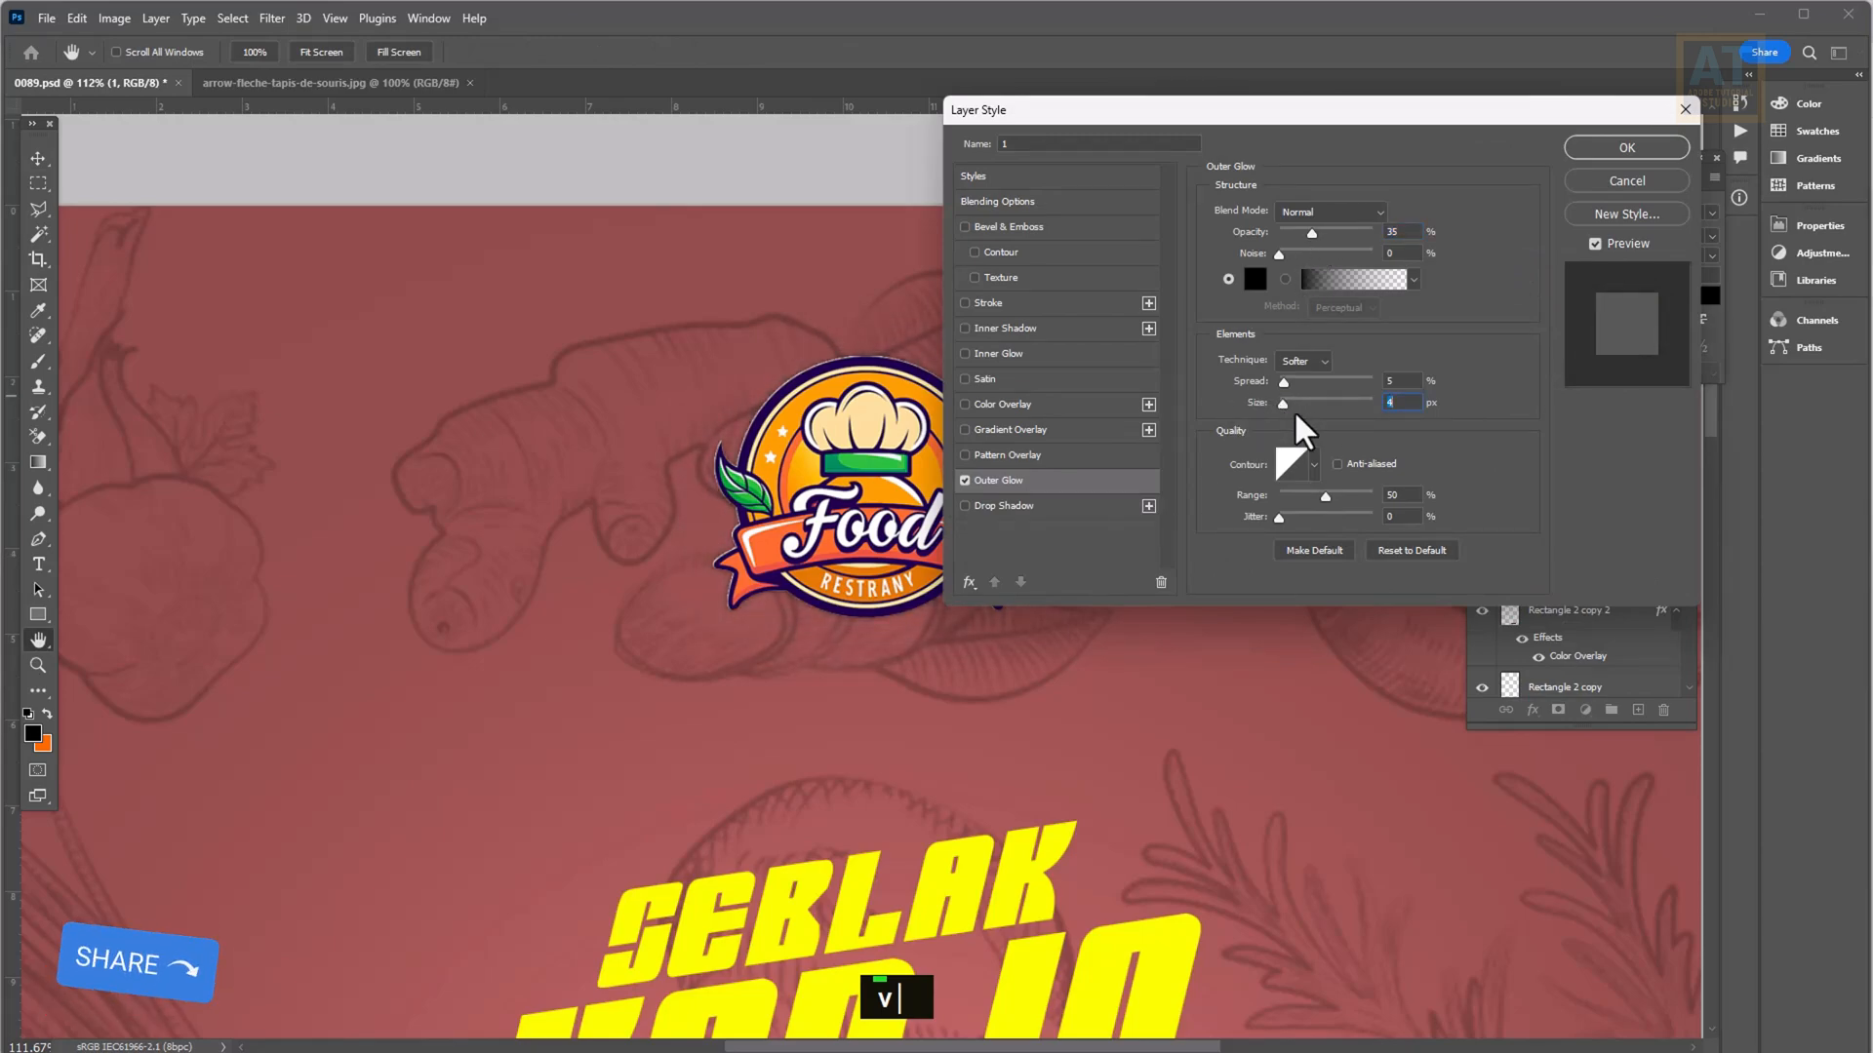
pyautogui.moveTo(1312, 233); pyautogui.dragTo(1298, 231)
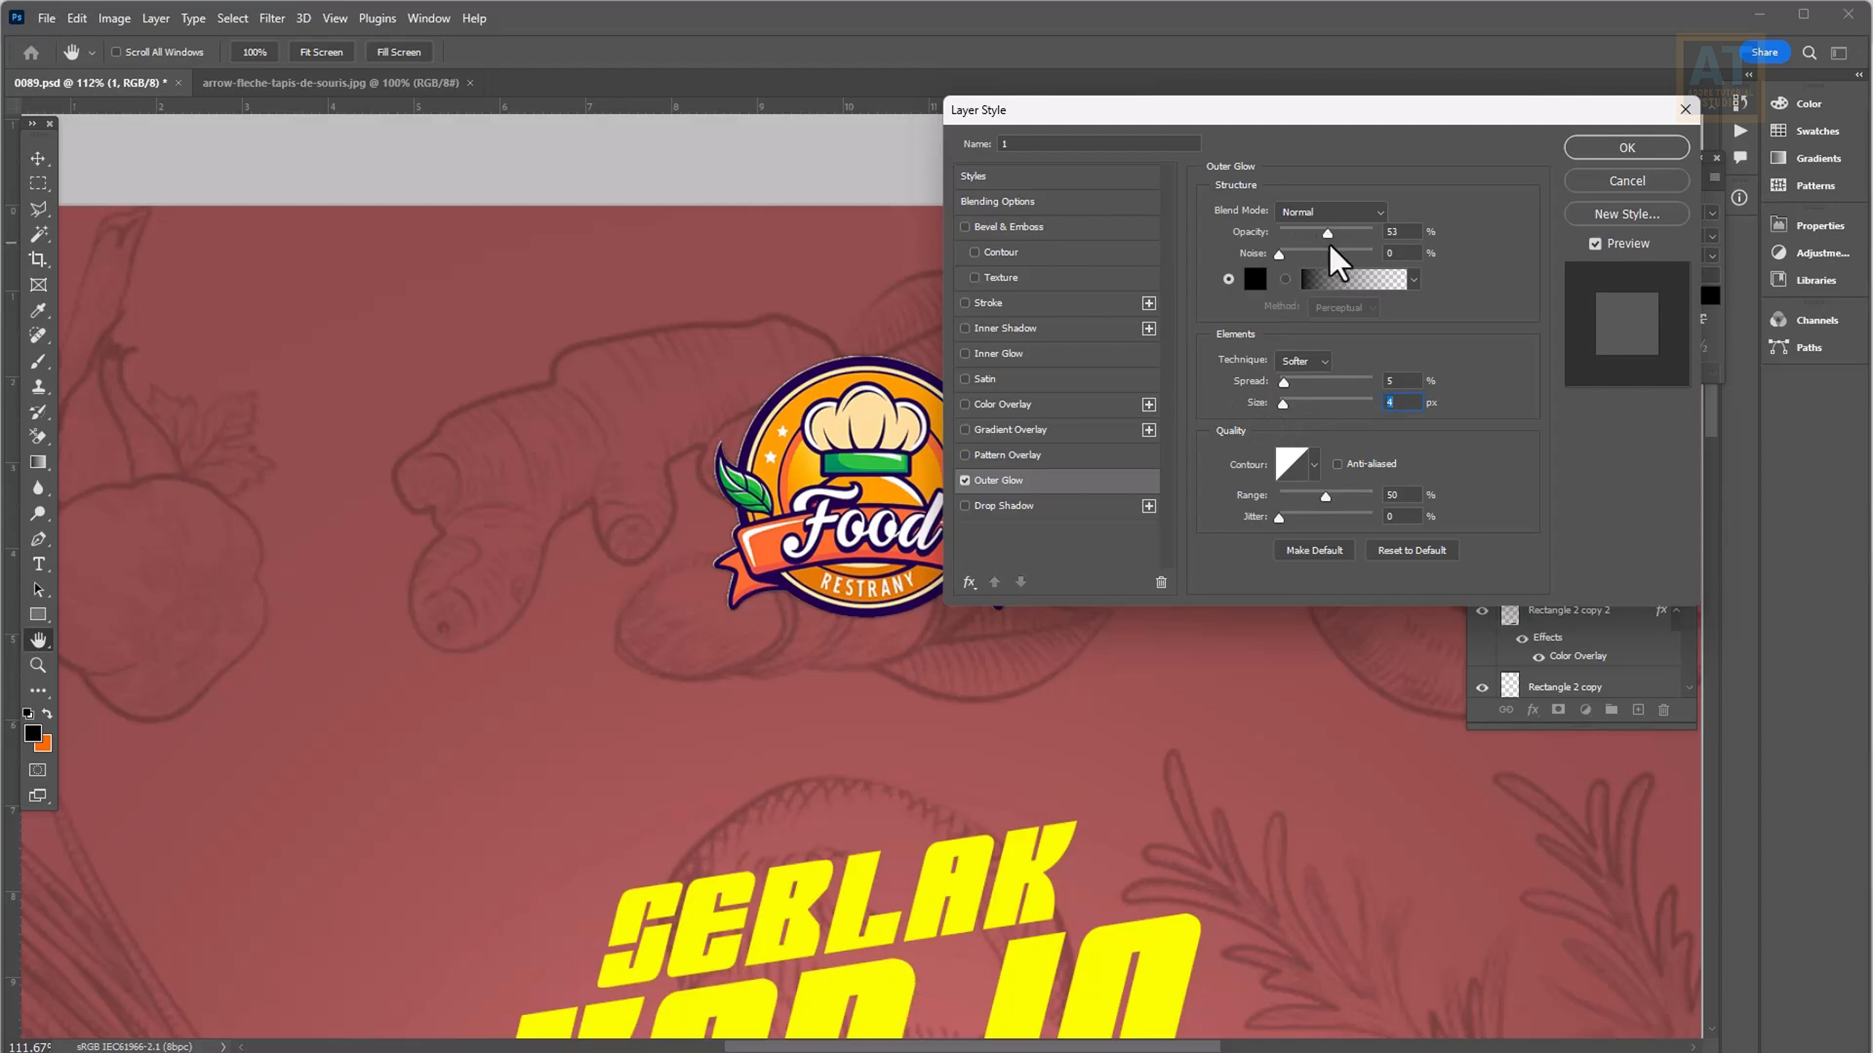
pyautogui.moveTo(1285, 402); pyautogui.dragTo(1284, 400)
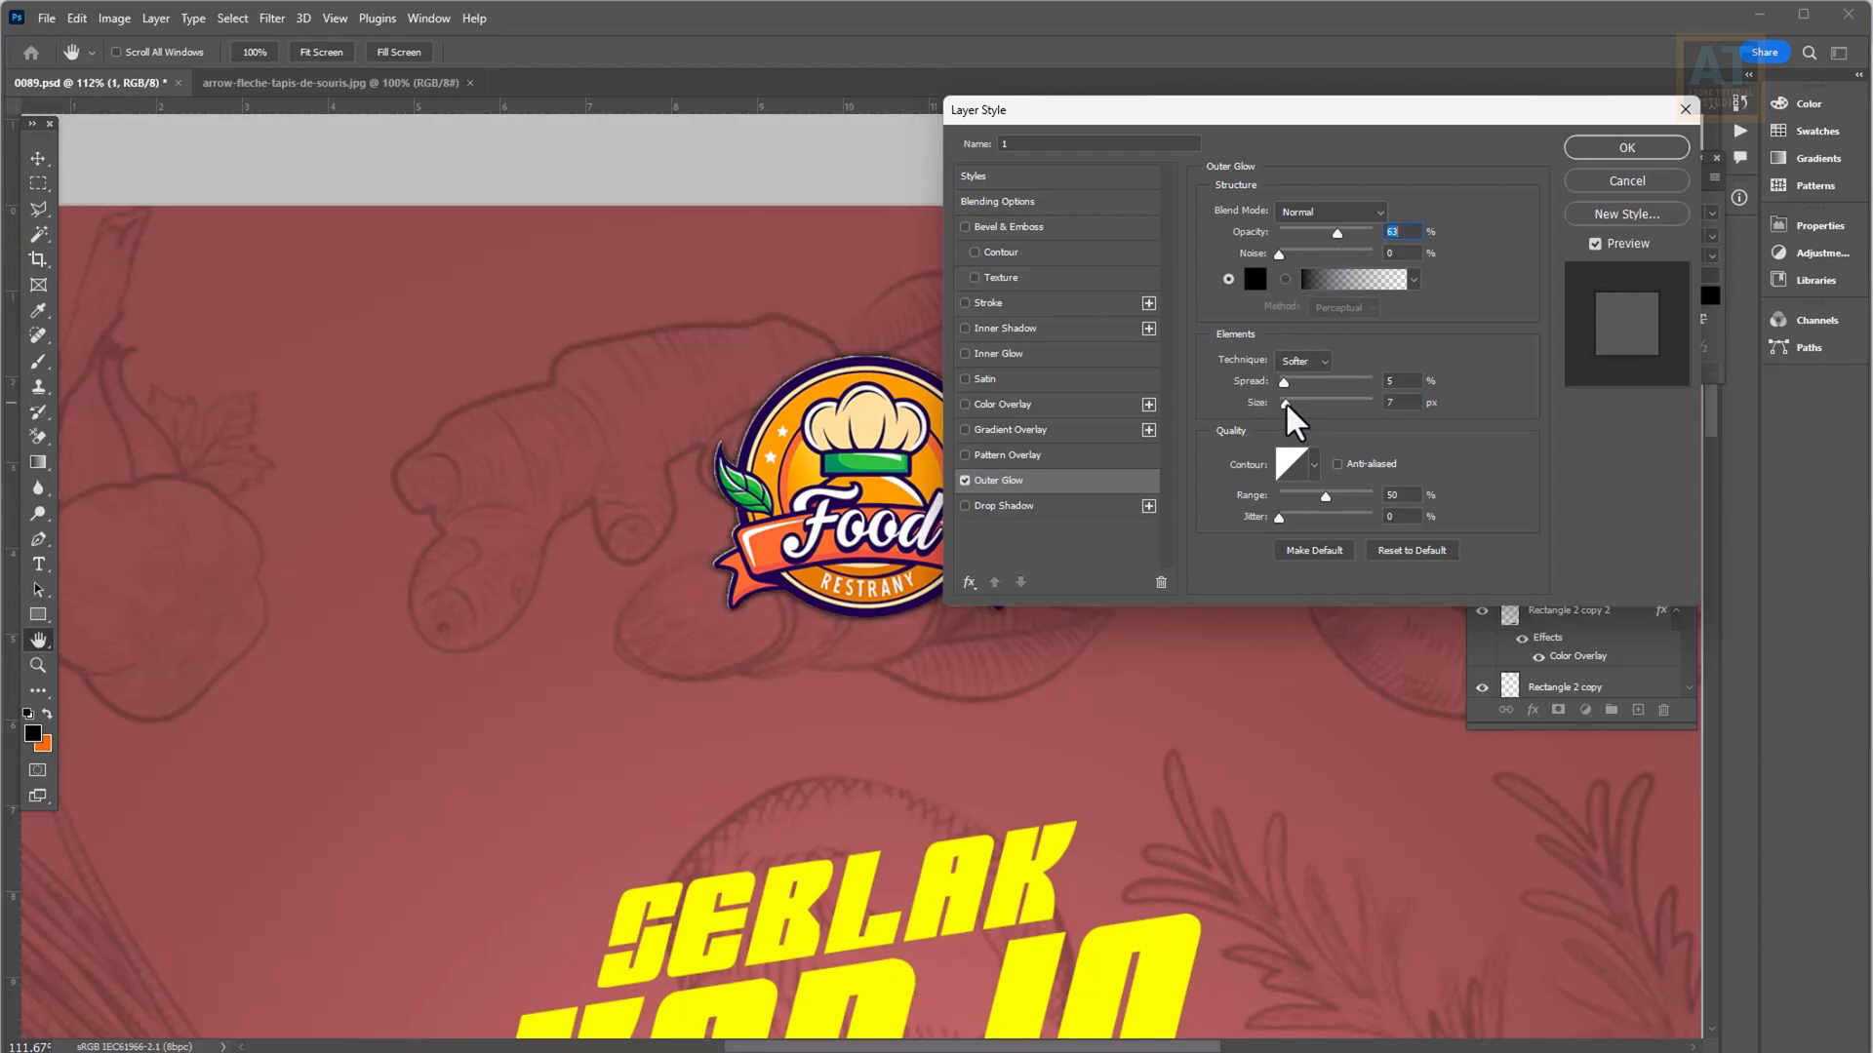
pyautogui.click(1635, 151)
# - Move the logo straight down so it sits just above the SEBLAK title
pyautogui.press('v')
pyautogui.scroll(-2, 891, 546)
pyautogui.moveTo(897, 500); pyautogui.dragTo(892, 576)
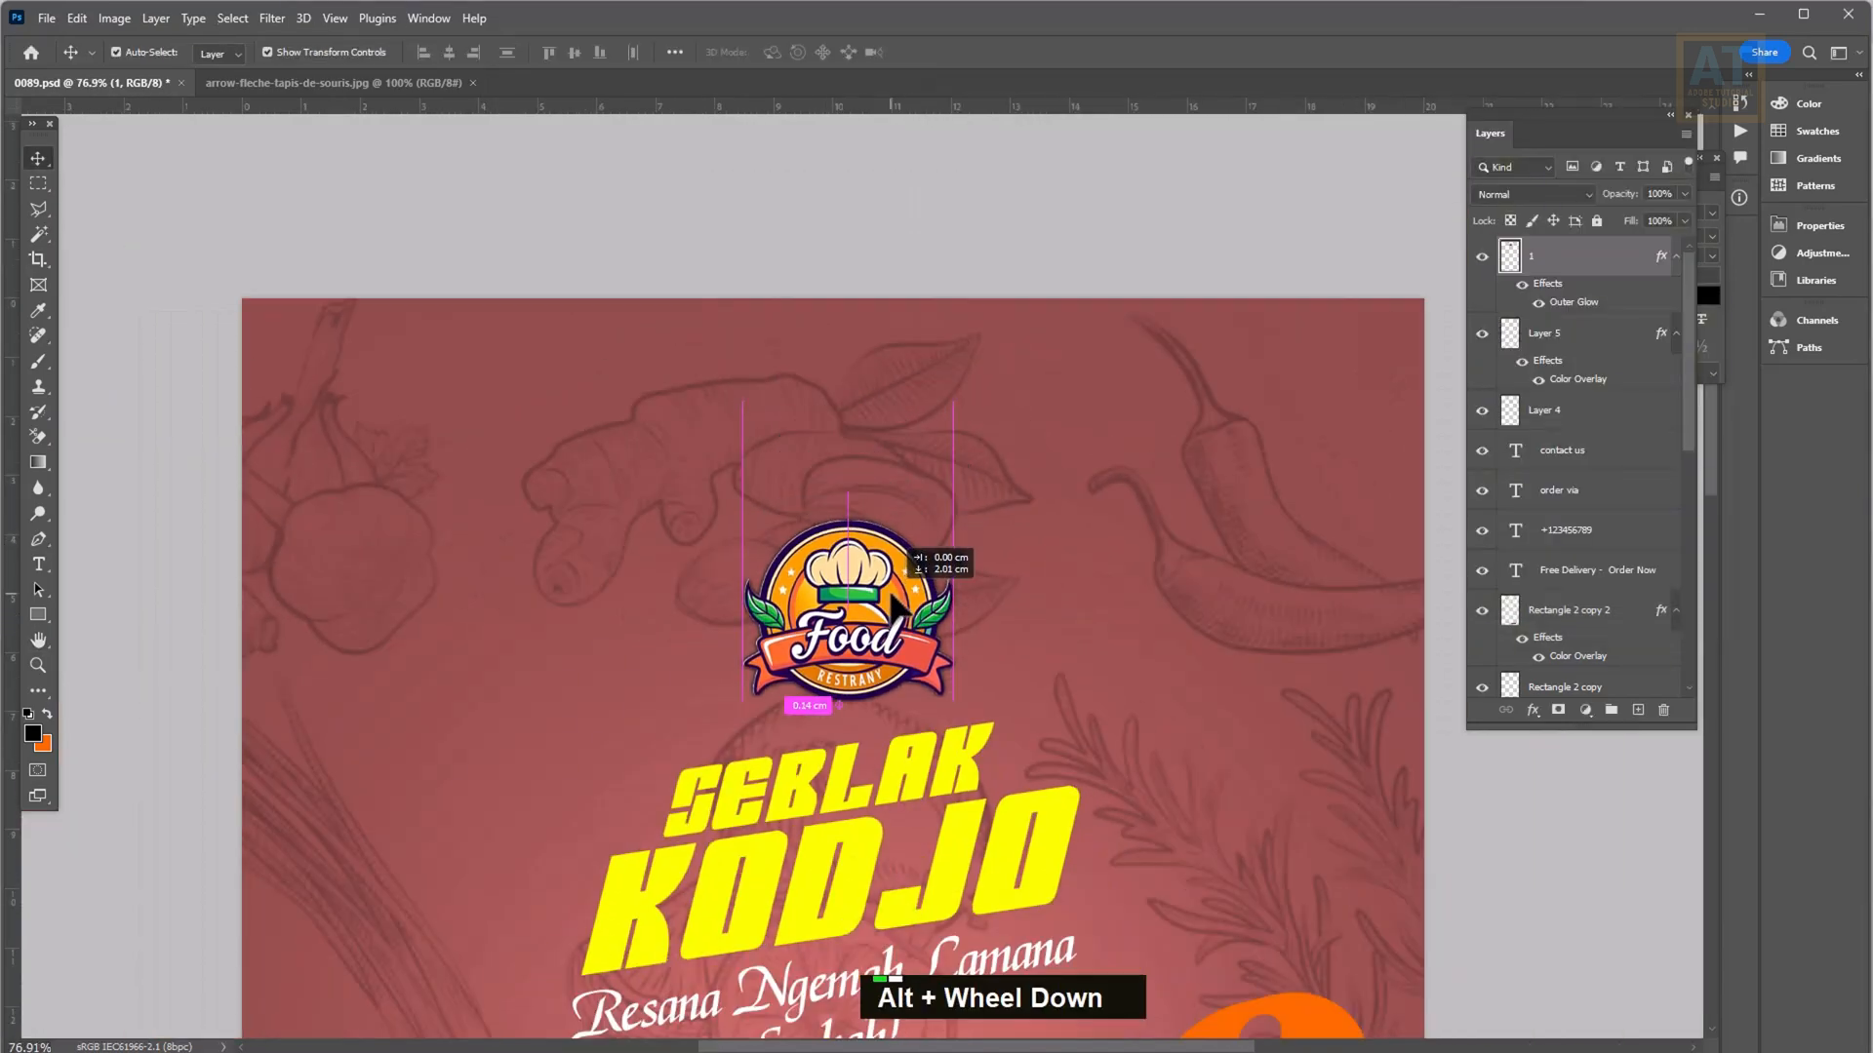
# - Duplicate the FREE DELIVERY - ORDER NOW text and place the copy near the poster's upper edge, above the logo
pyautogui.scroll(-4, 892, 575)
pyautogui.scroll(-3, 965, 624)
pyautogui.scroll(-3, 948, 636)
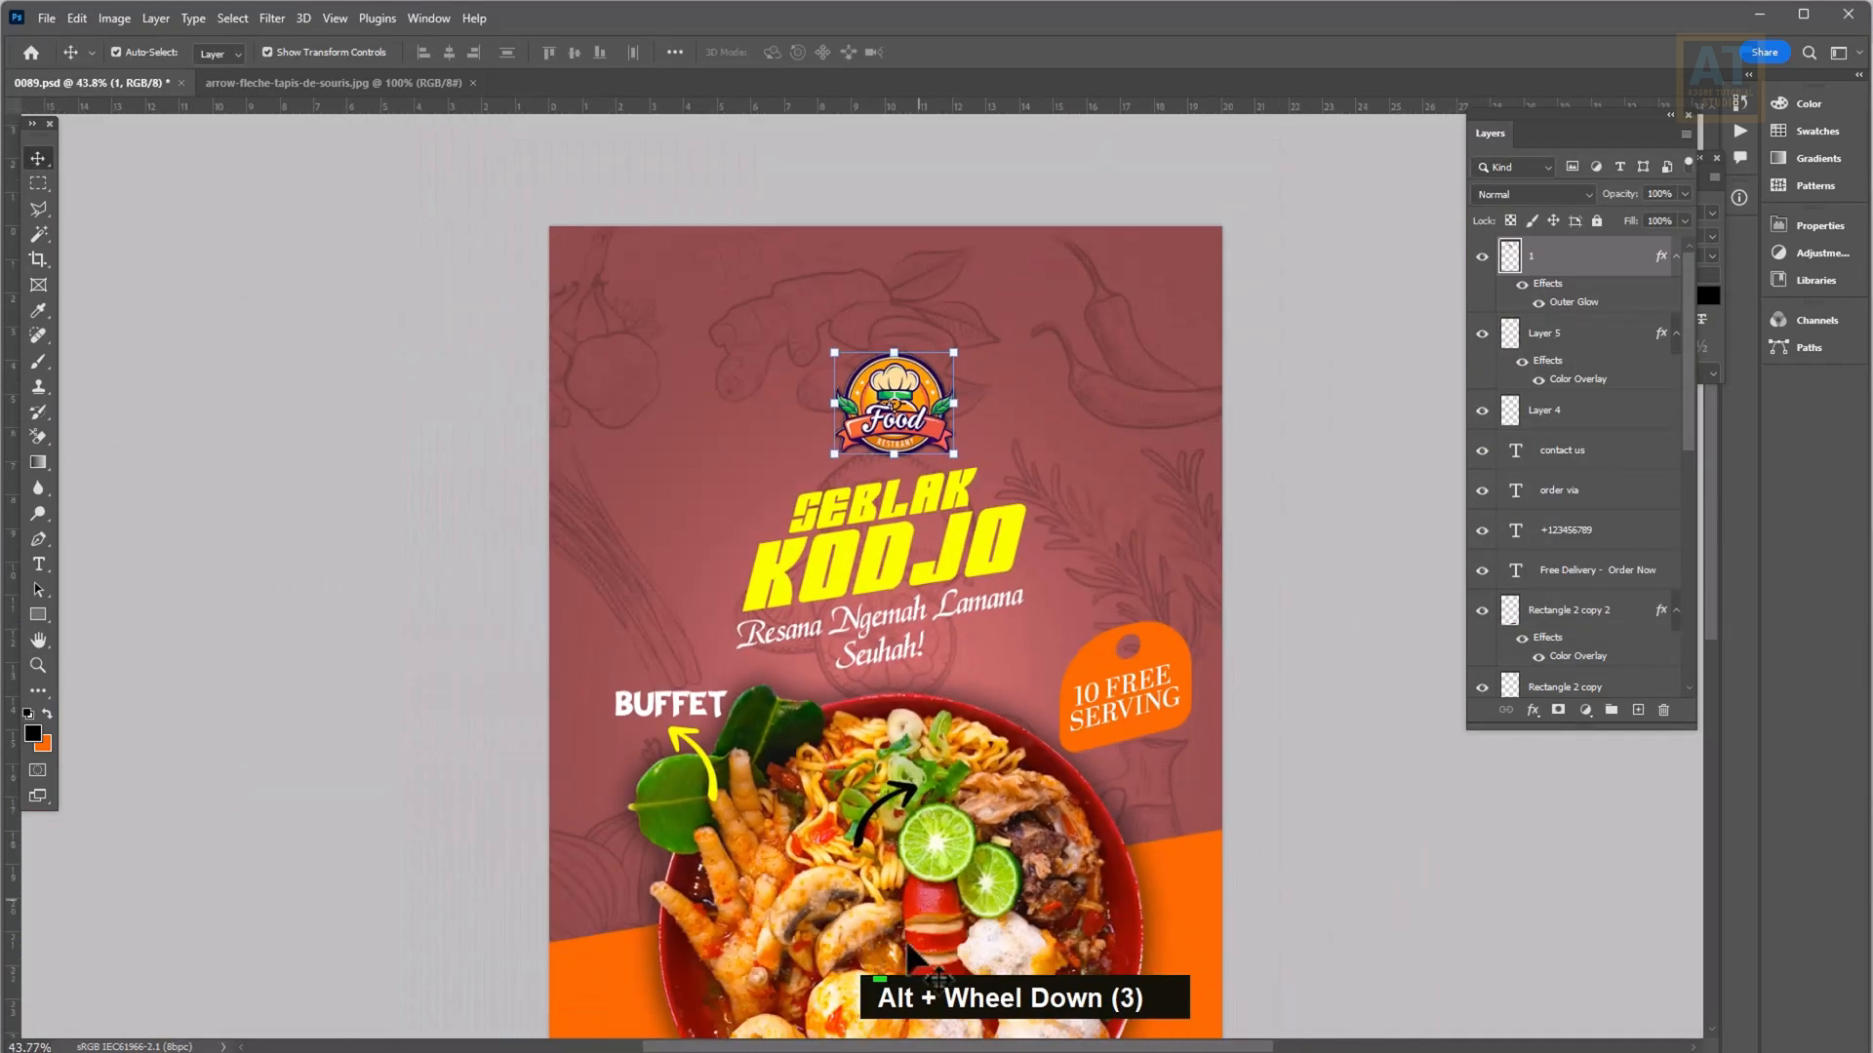
pyautogui.moveTo(965, 936); pyautogui.dragTo(946, 743)
pyautogui.click(961, 912)
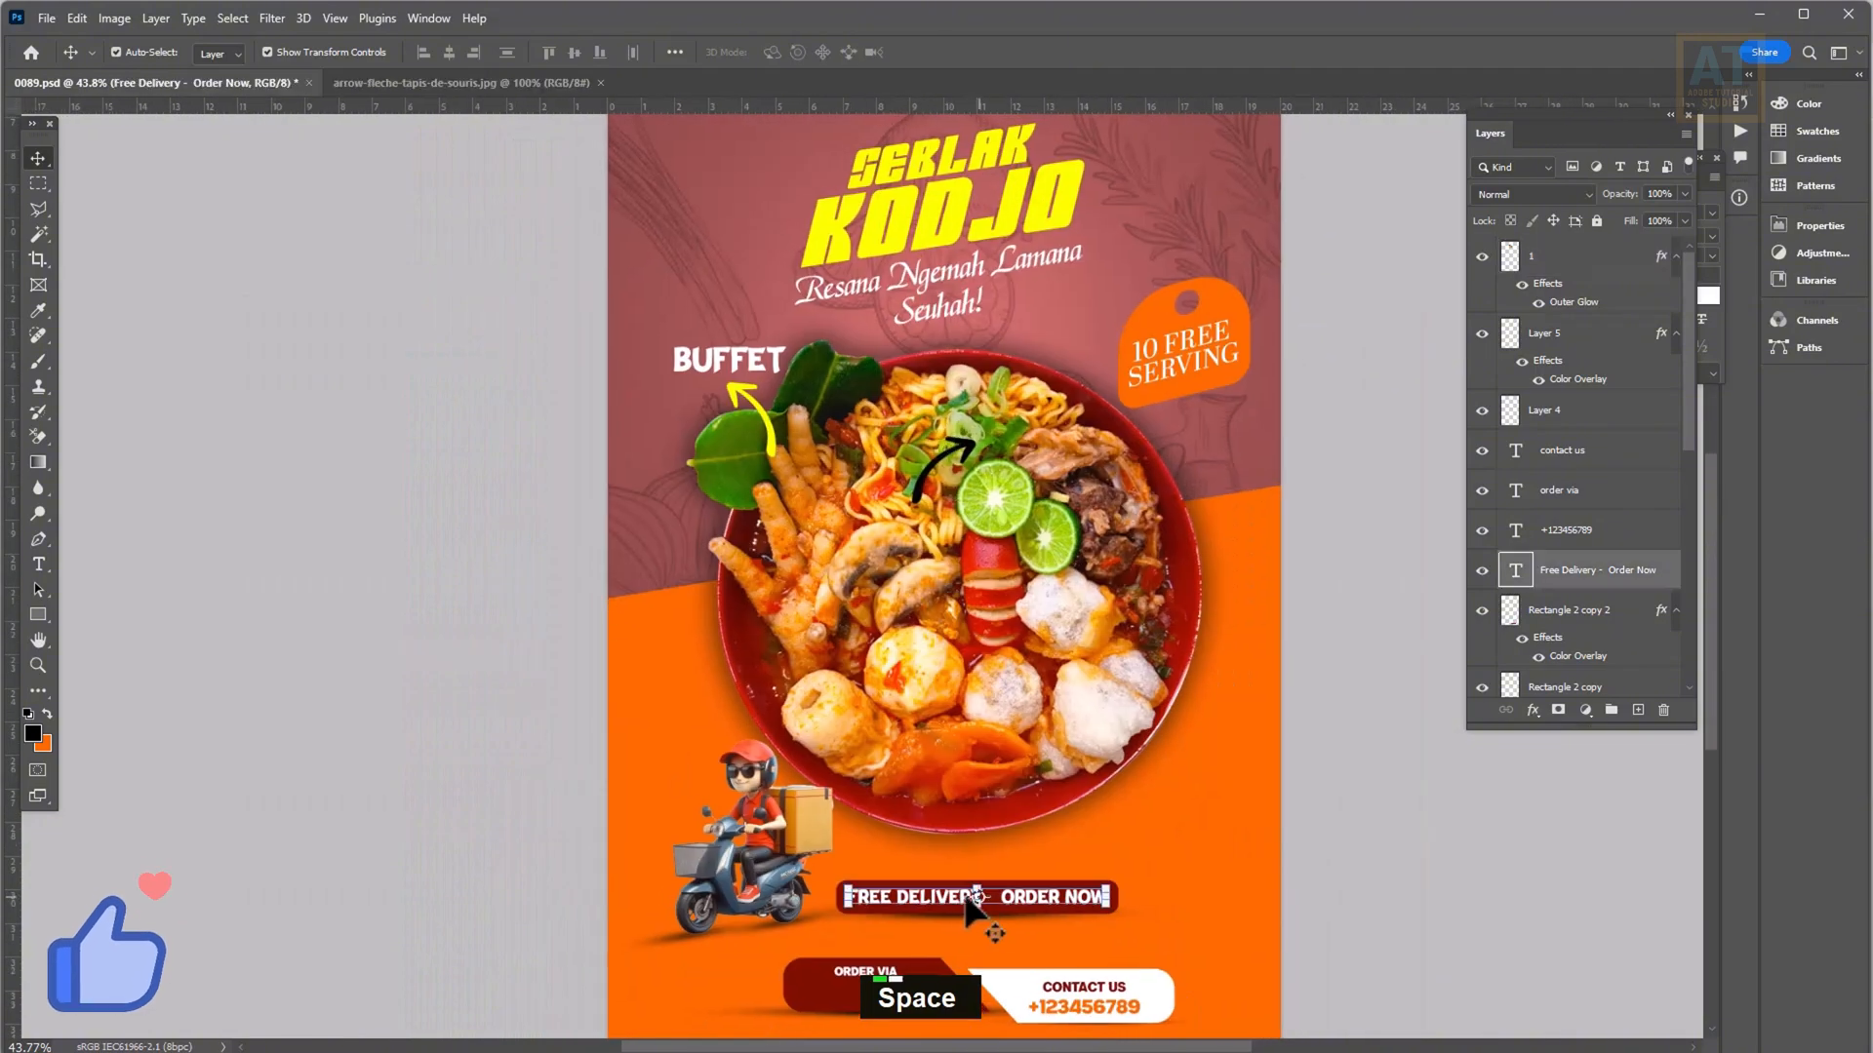
pyautogui.moveTo(960, 912); pyautogui.dragTo(965, 136)
pyautogui.moveTo(955, 420); pyautogui.dragTo(999, 333)
pyautogui.scroll(3, 976, 610)
pyautogui.press('t')
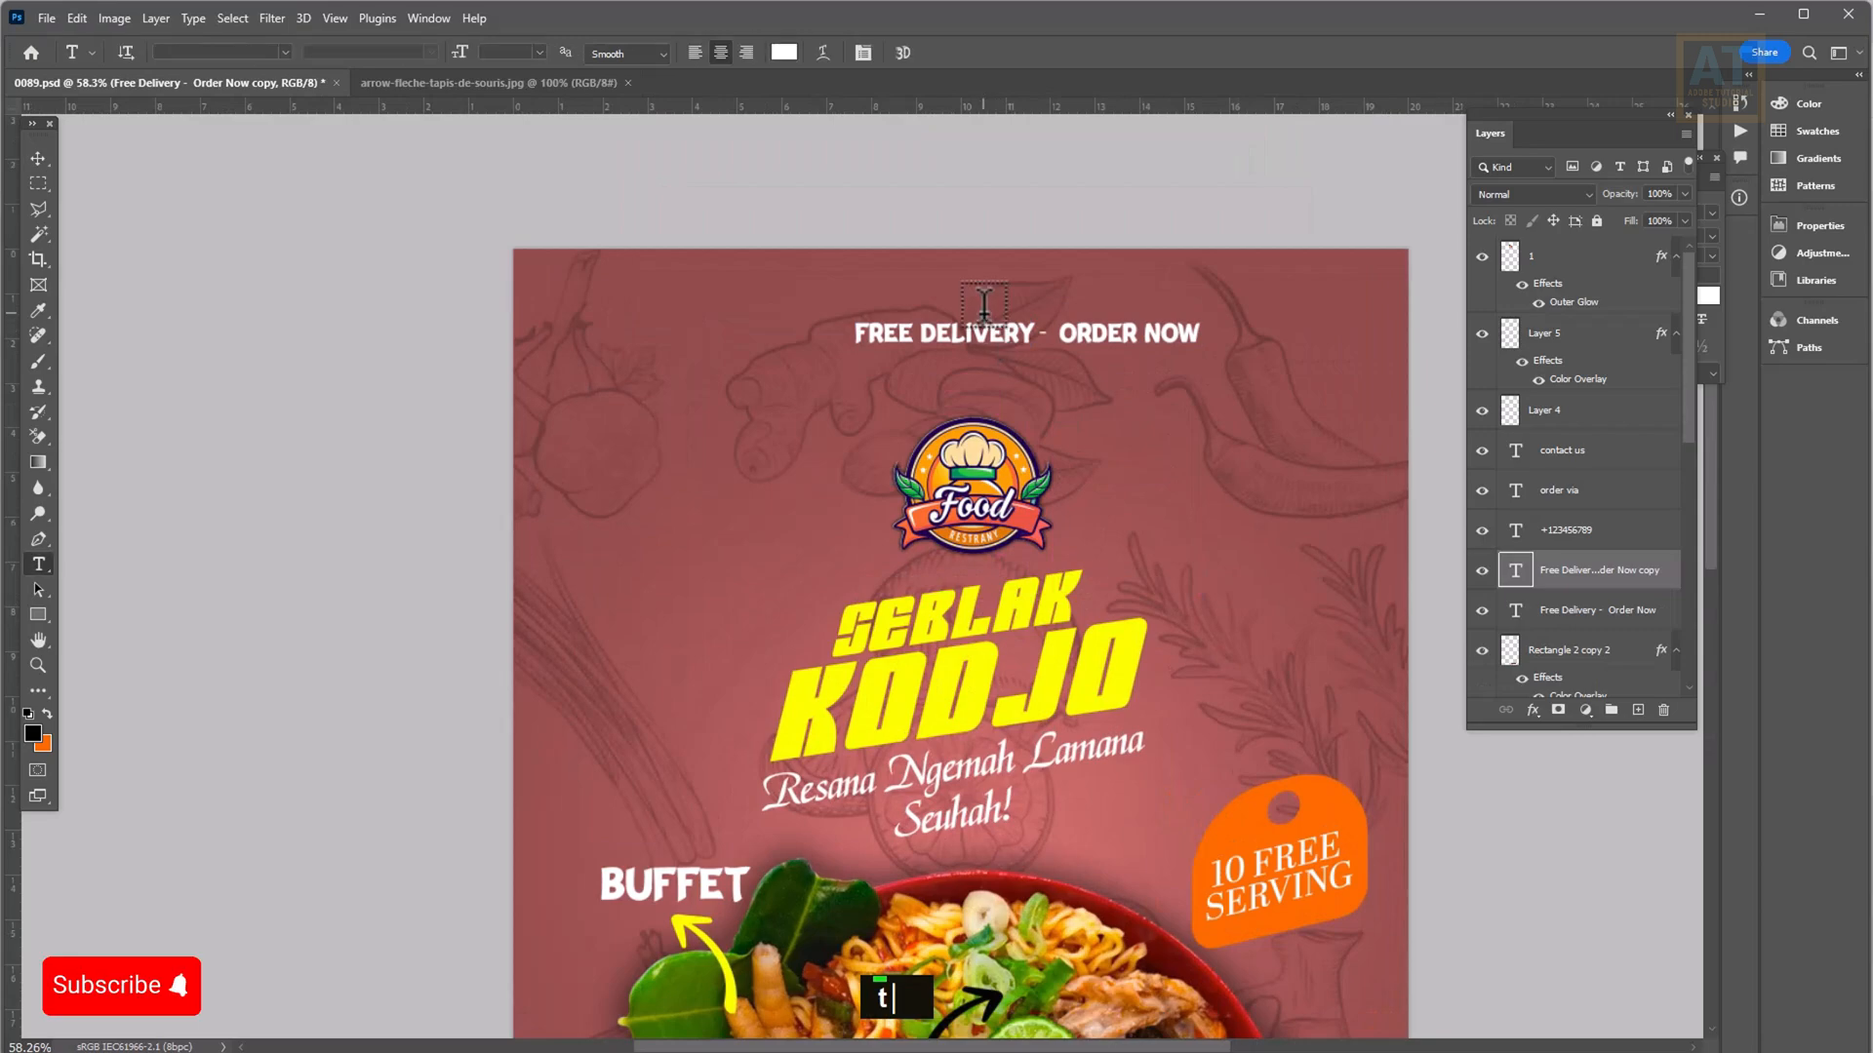
pyautogui.click(981, 314)
pyautogui.press('Escape')
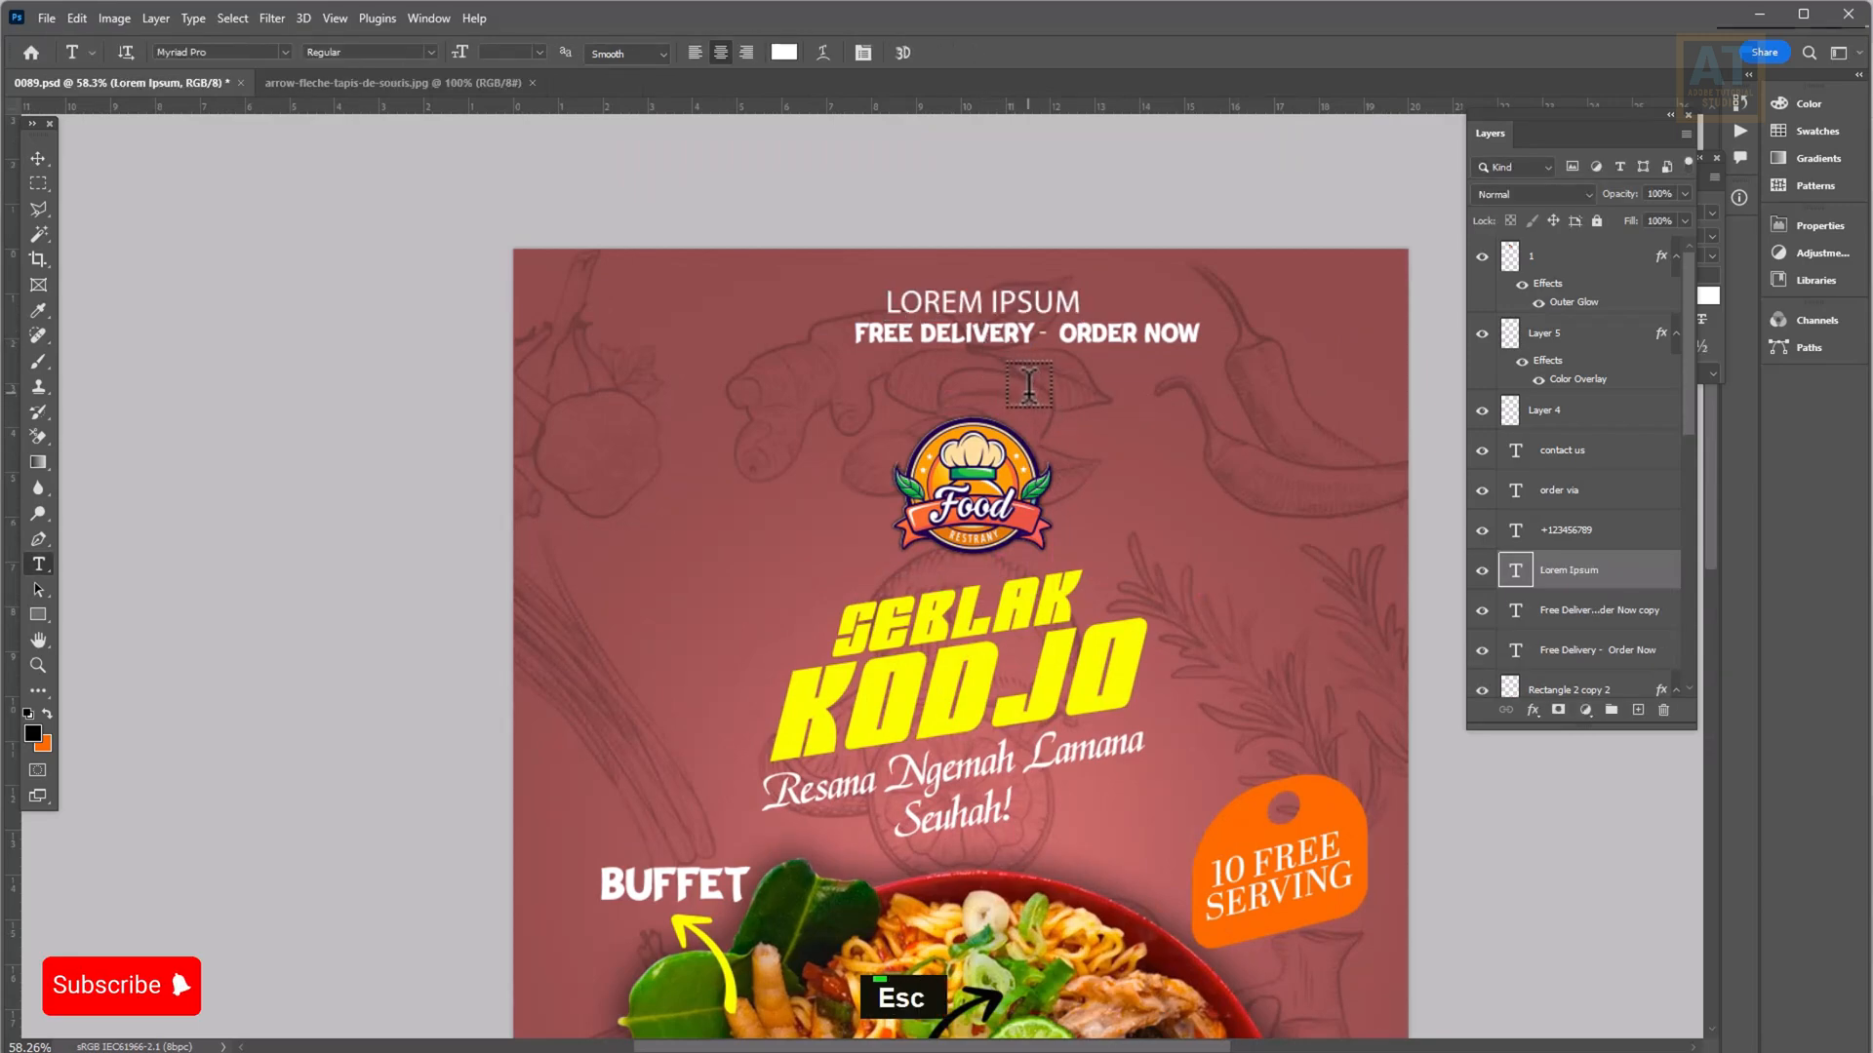
pyautogui.hotkey('ctrl', 'z')
# - Replace the wording of the copied text above the logo with "adobetutorial"
pyautogui.click(1003, 336)
pyautogui.hotkey('ctrl', 'a')
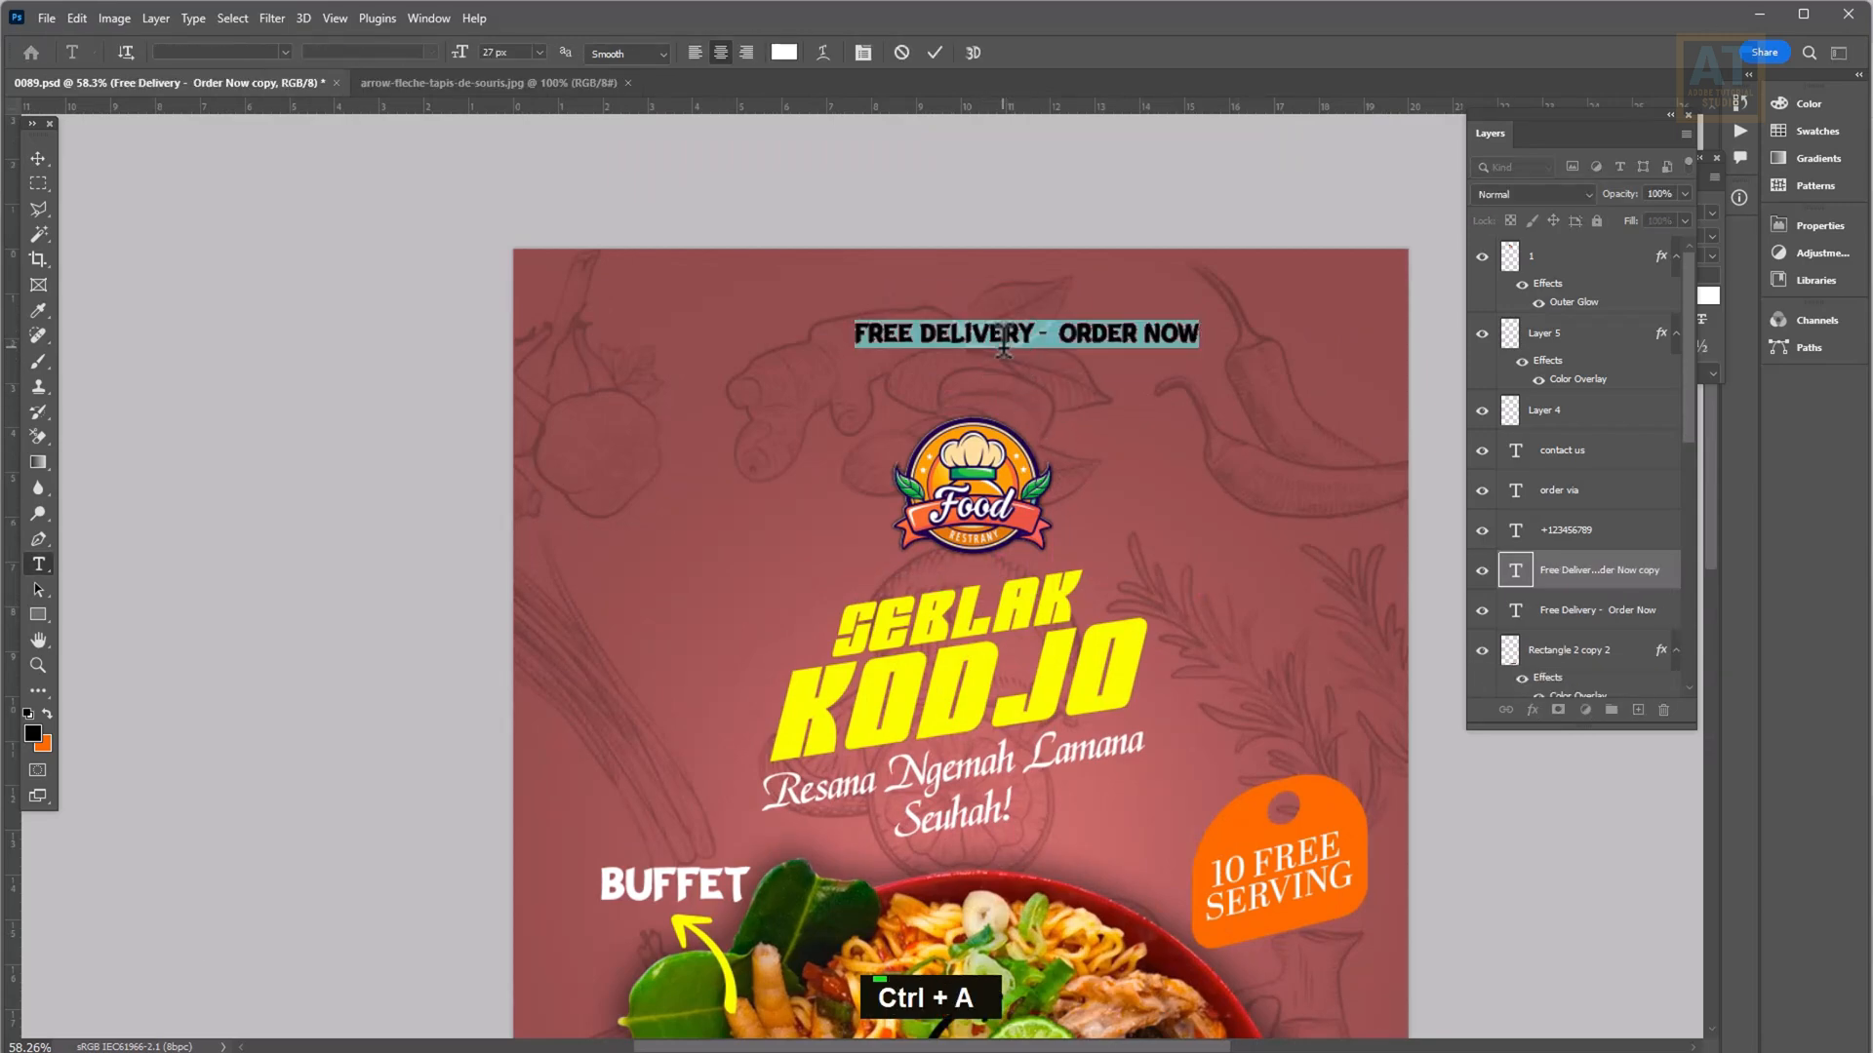
pyautogui.write('adobeto')
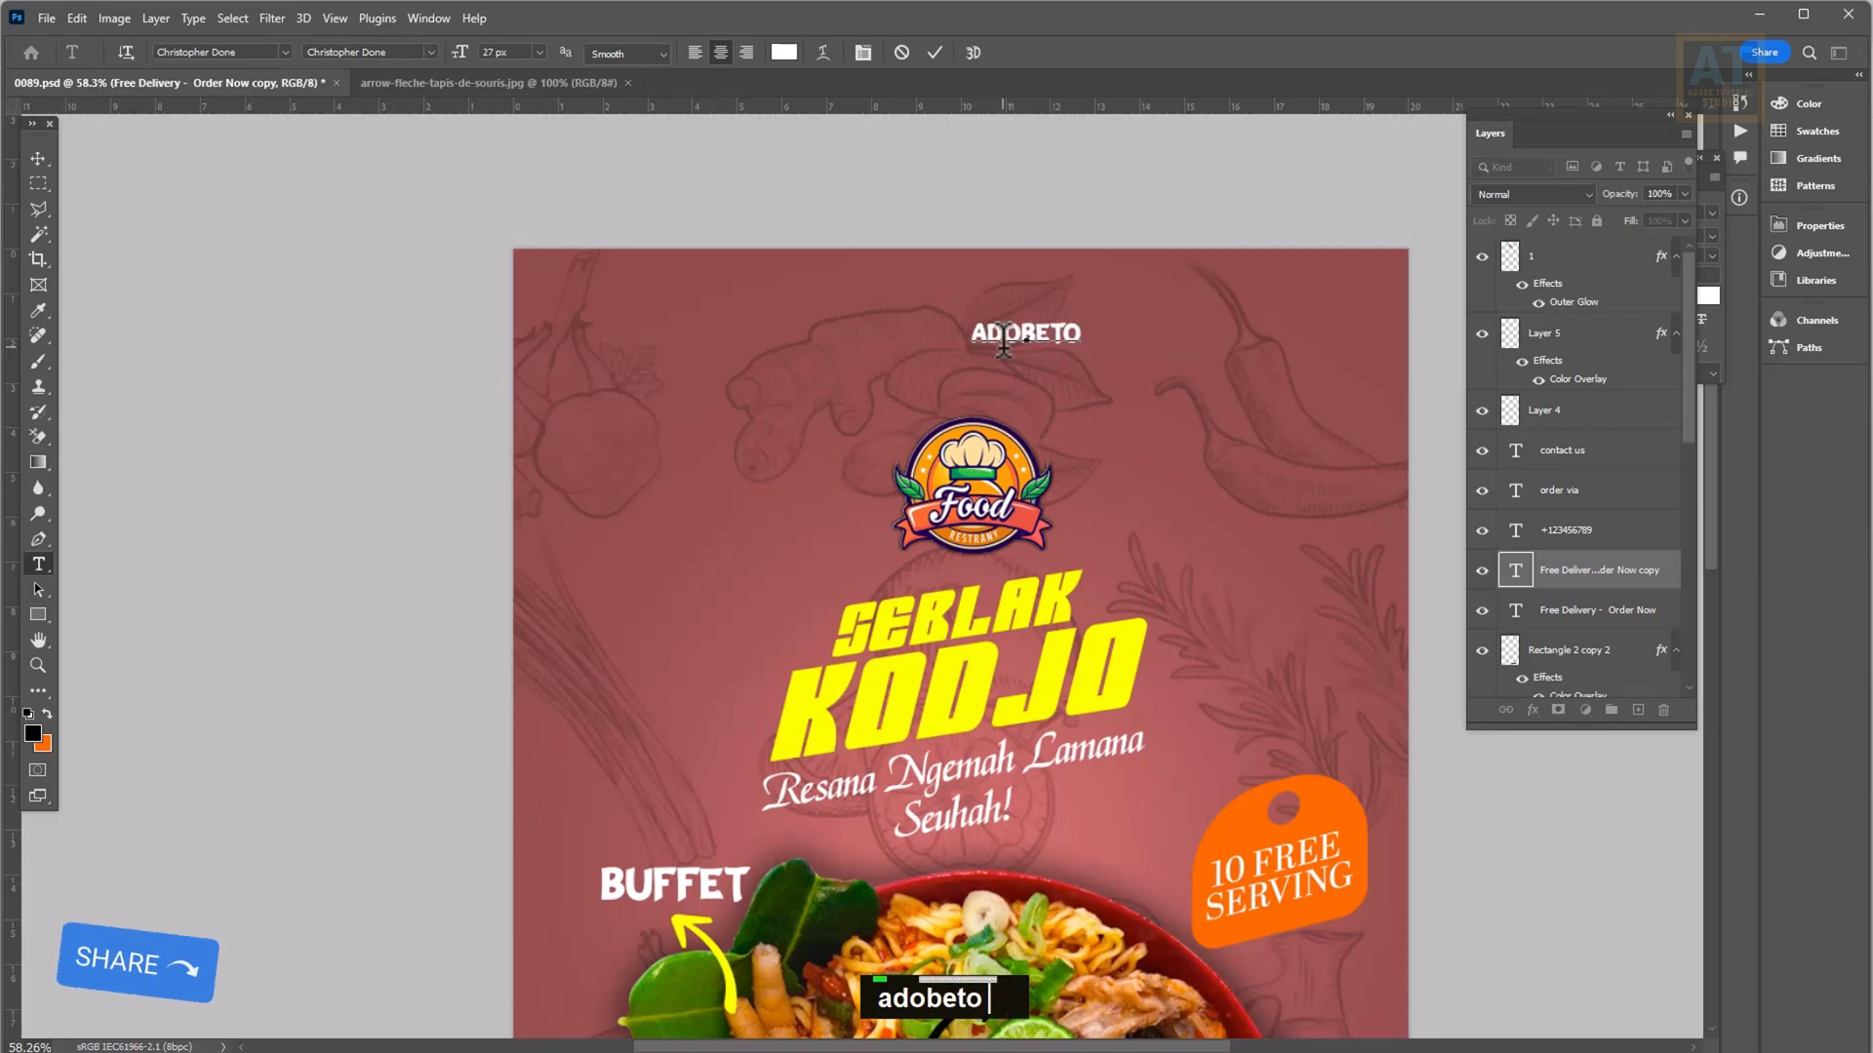
pyautogui.press('BackSpace')
pyautogui.write('utorial')
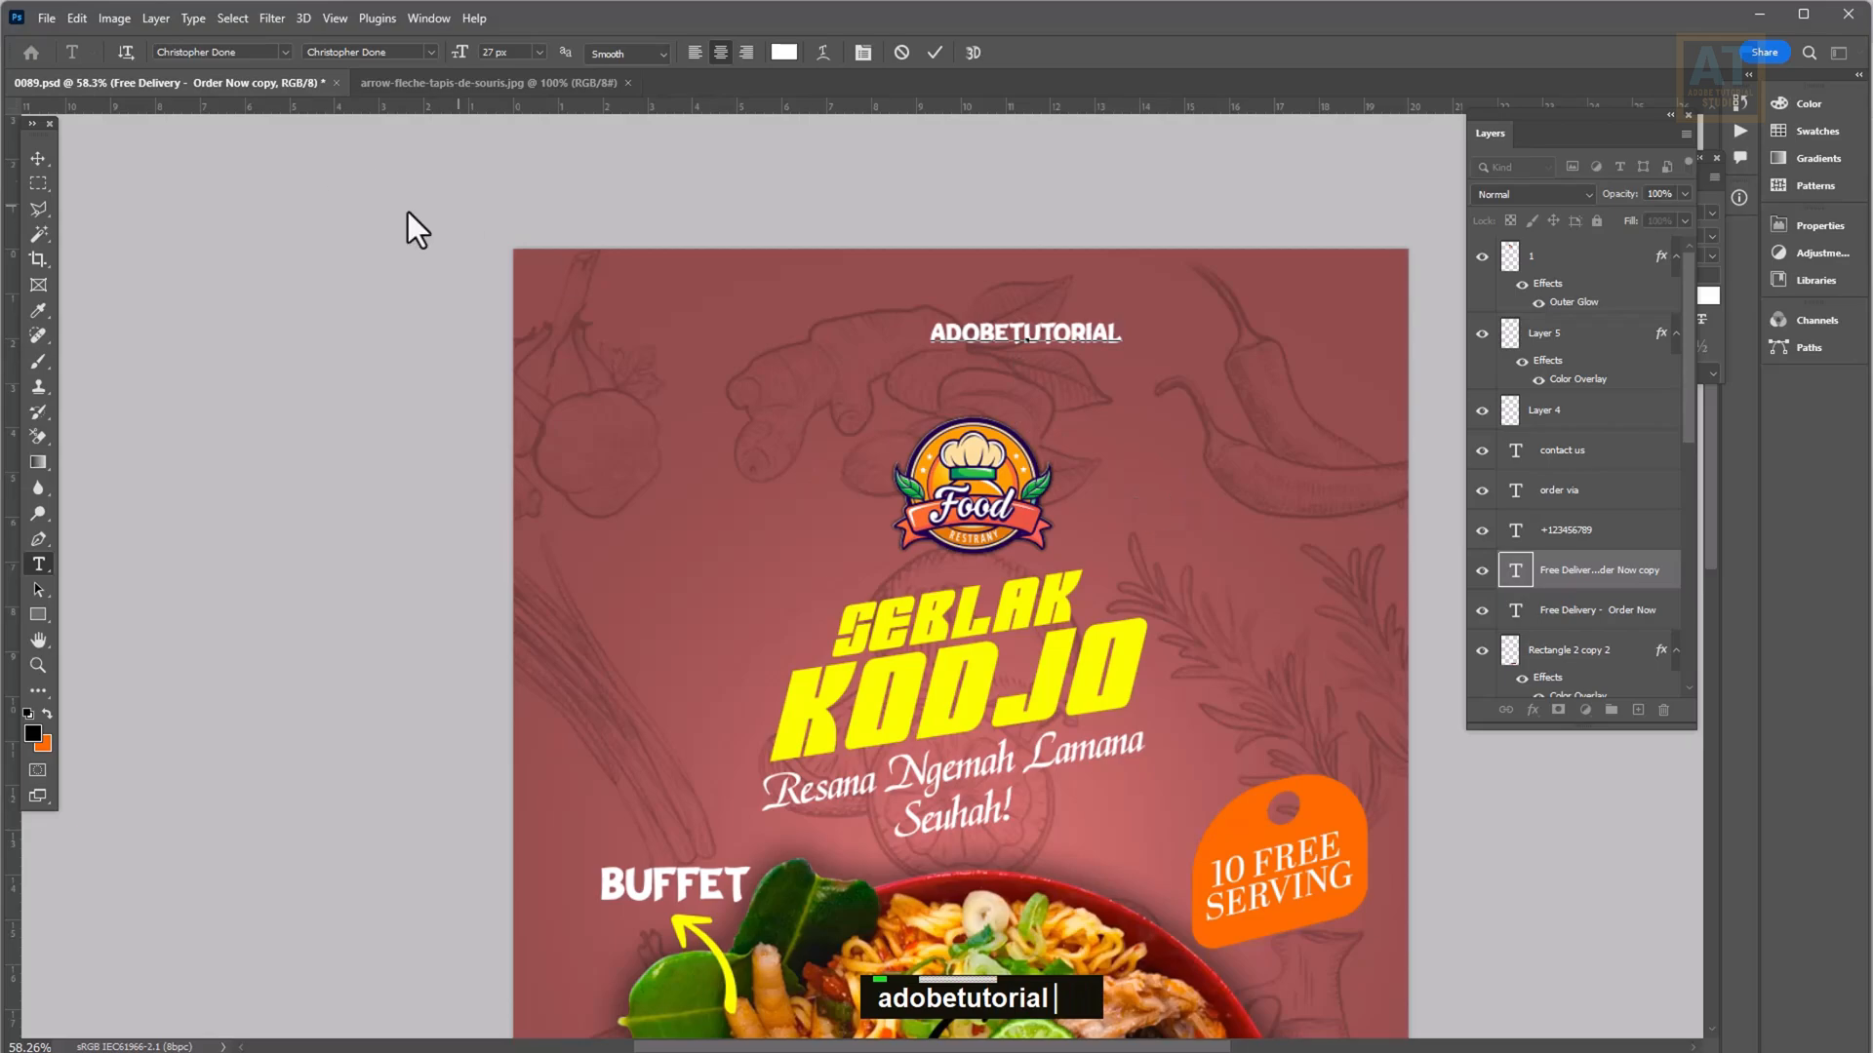
pyautogui.click(35, 158)
# - Open set-of-social-media-icon-in-round-bakground-free-vector.jpg and crop it to the upper row of four icons
pyautogui.click(46, 17)
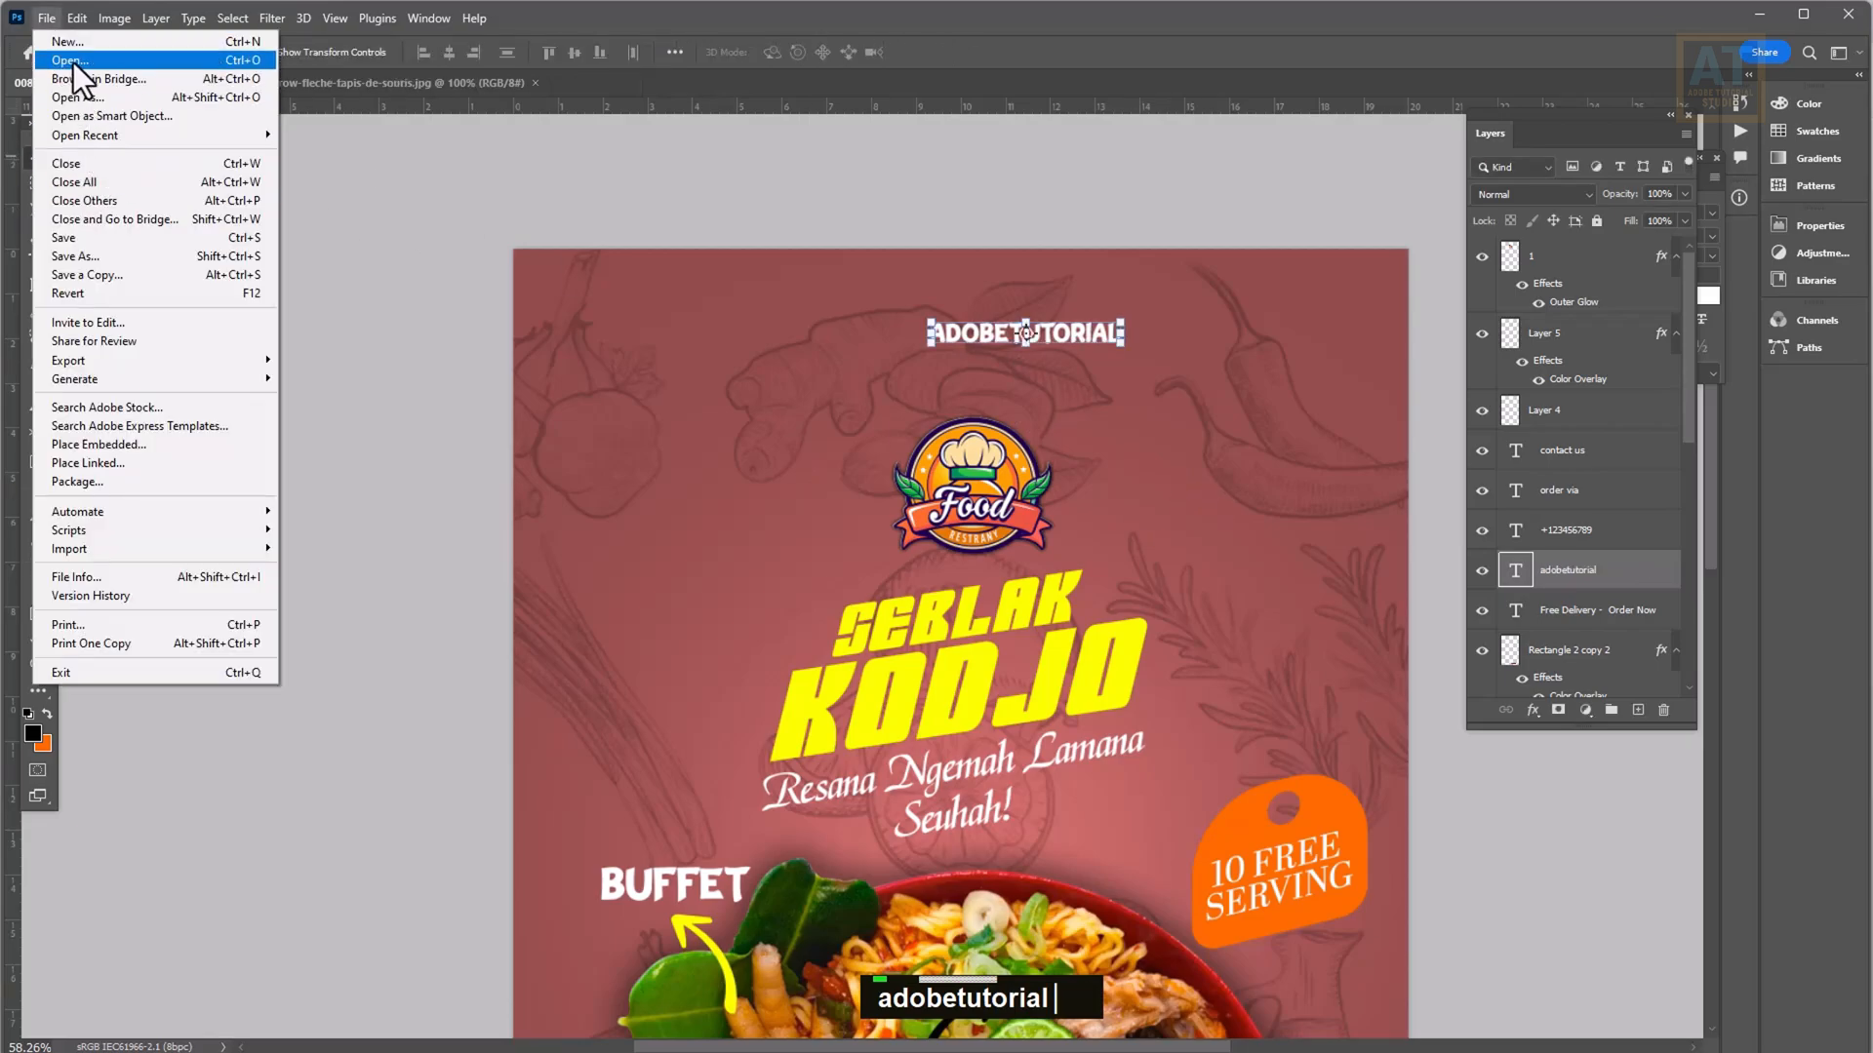
pyautogui.click(73, 62)
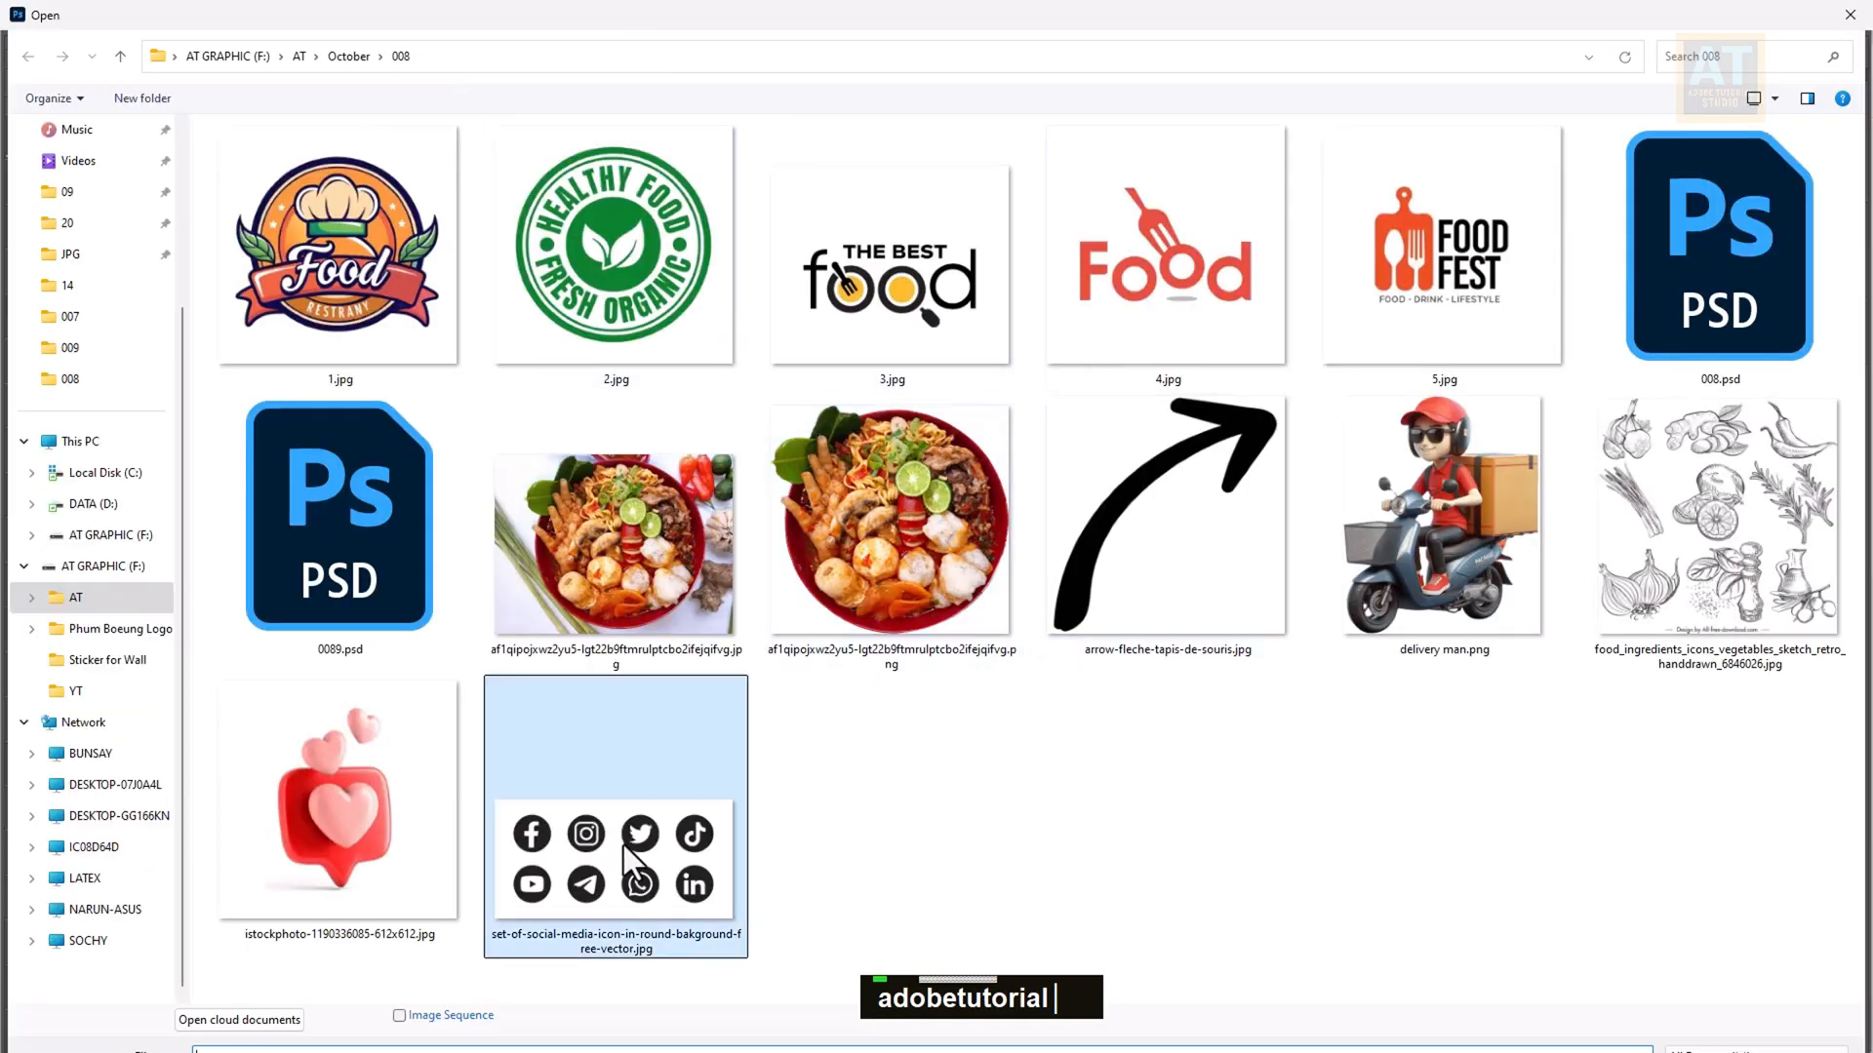
pyautogui.doubleClick(623, 845)
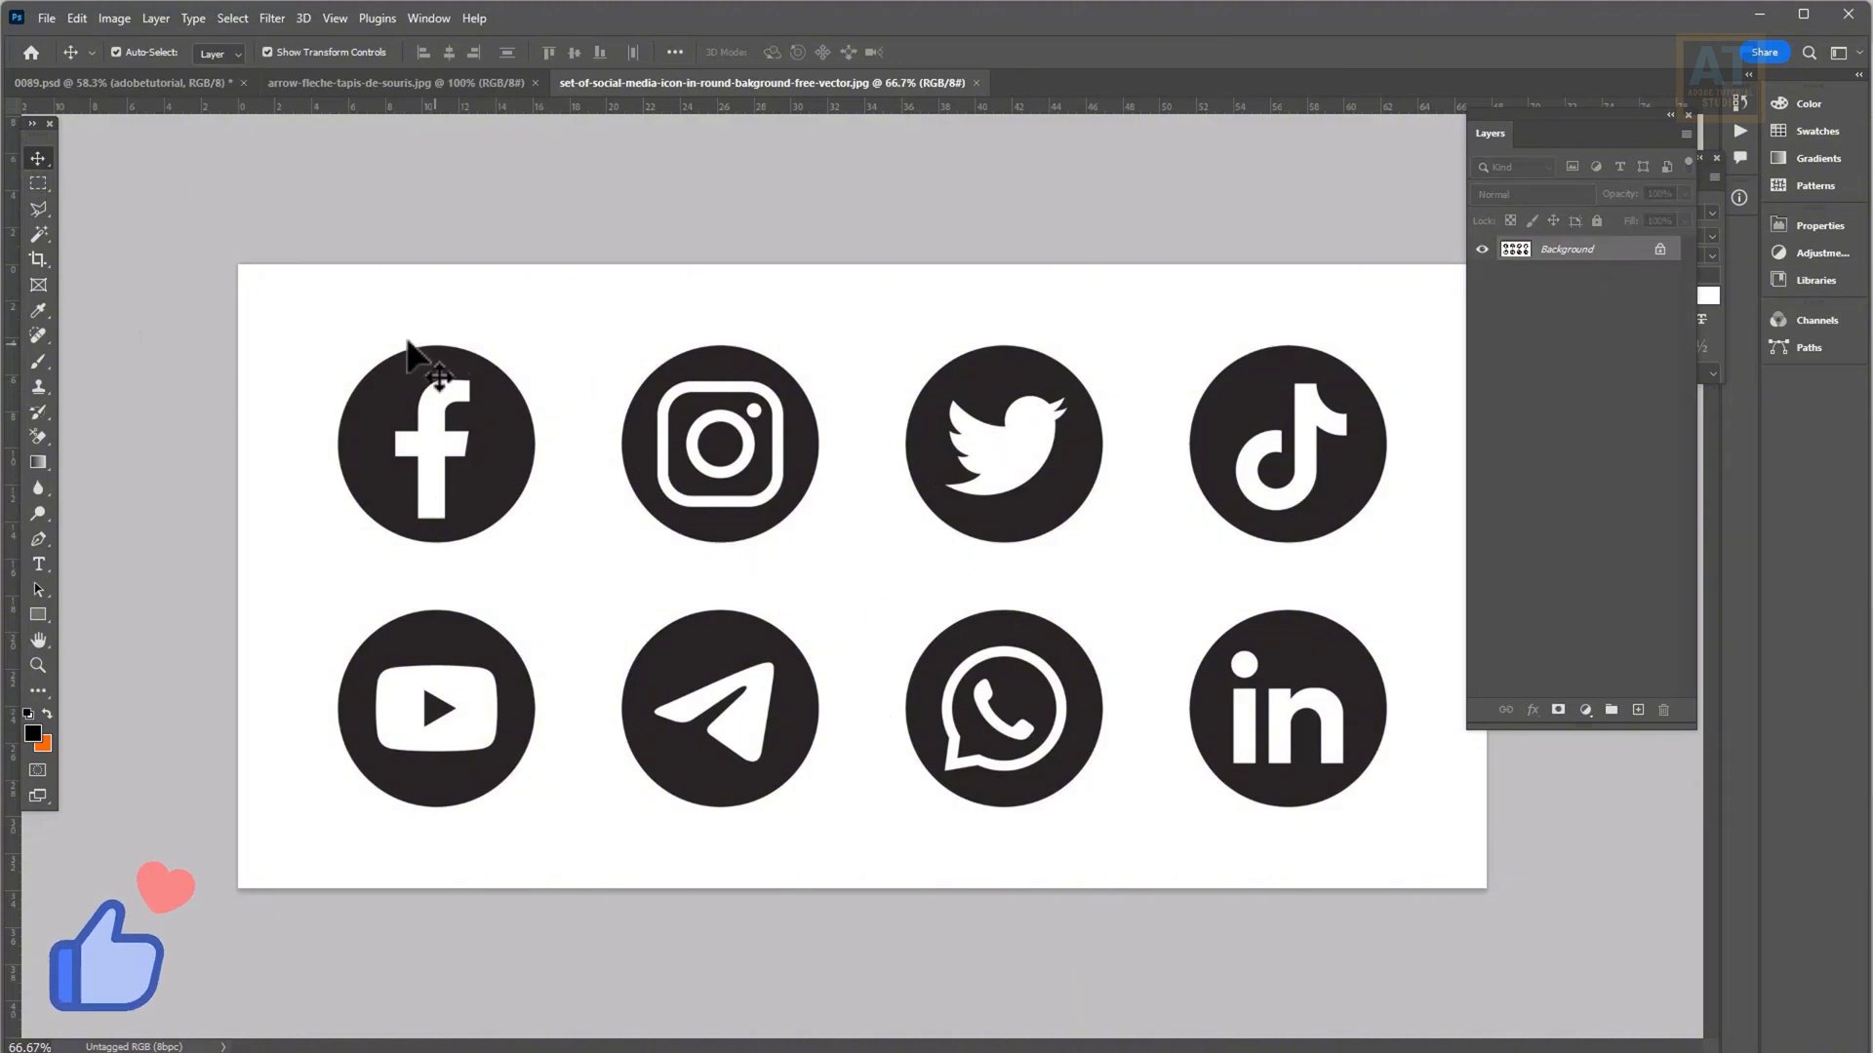
pyautogui.press('c')
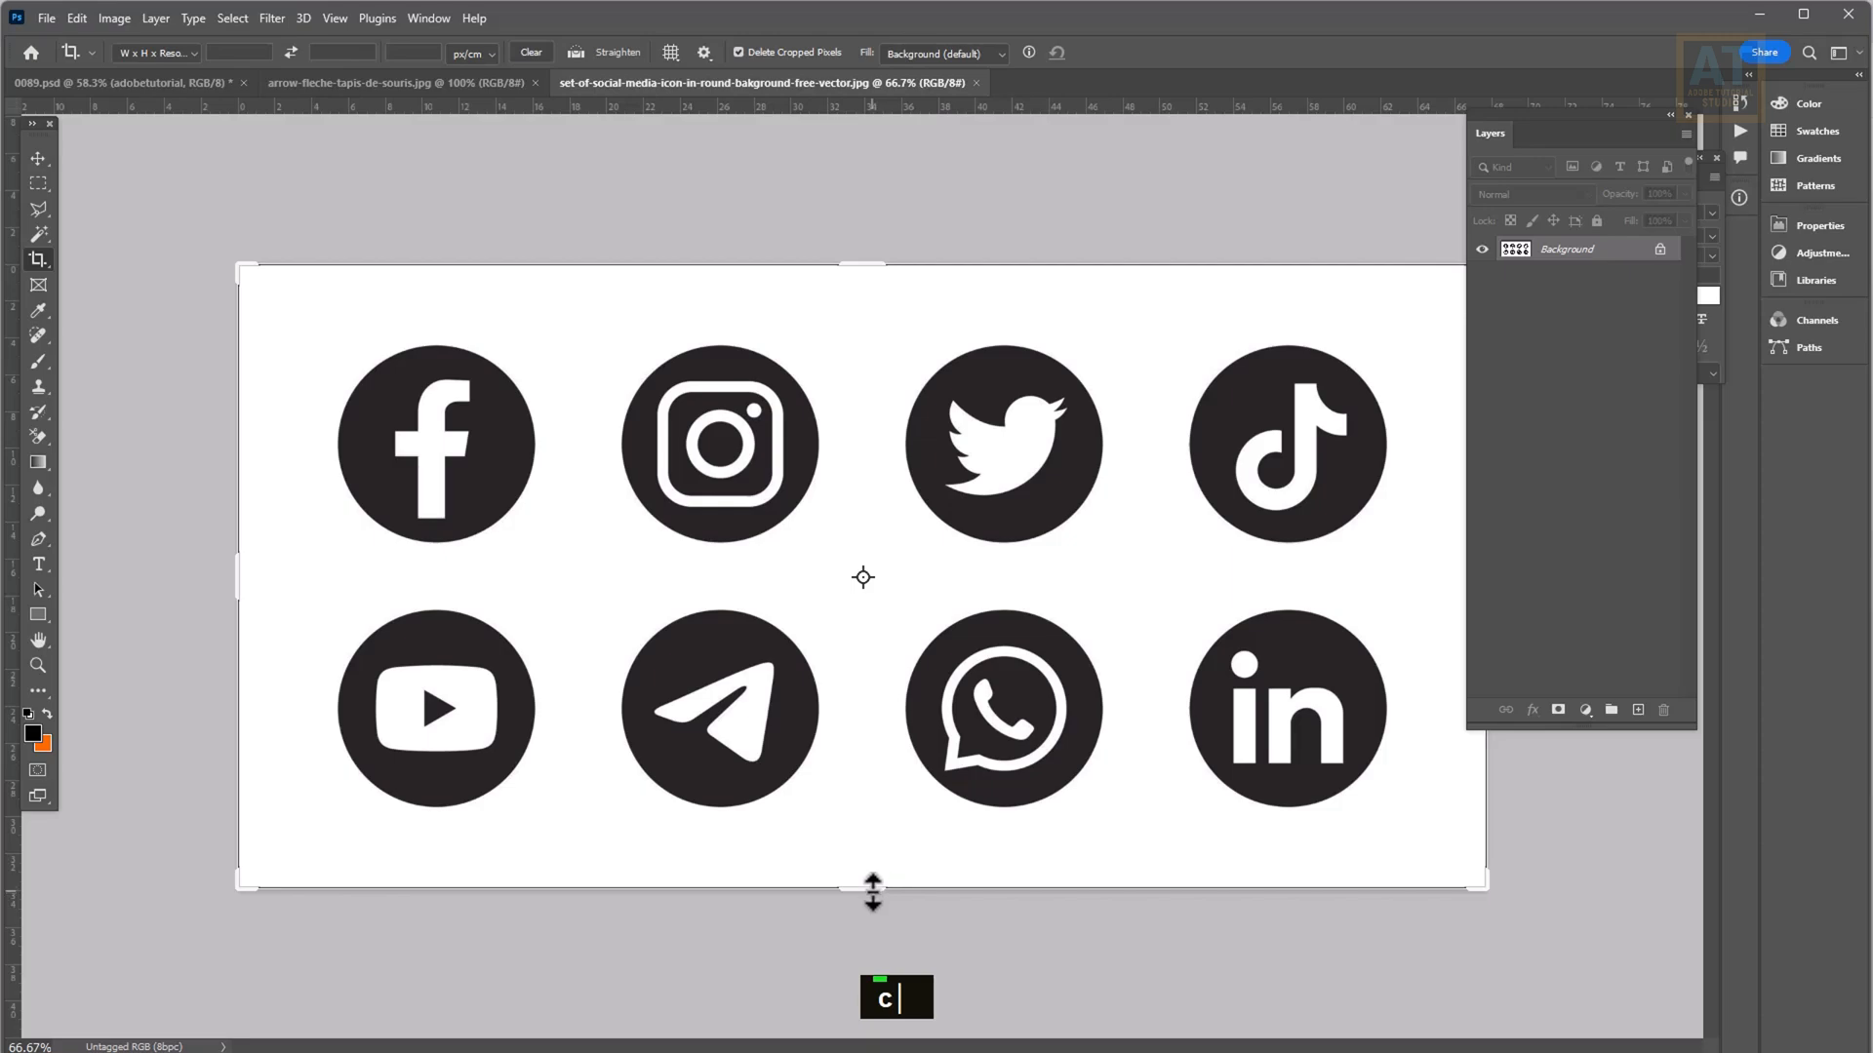
pyautogui.moveTo(873, 889); pyautogui.dragTo(869, 729)
pyautogui.press('Return')
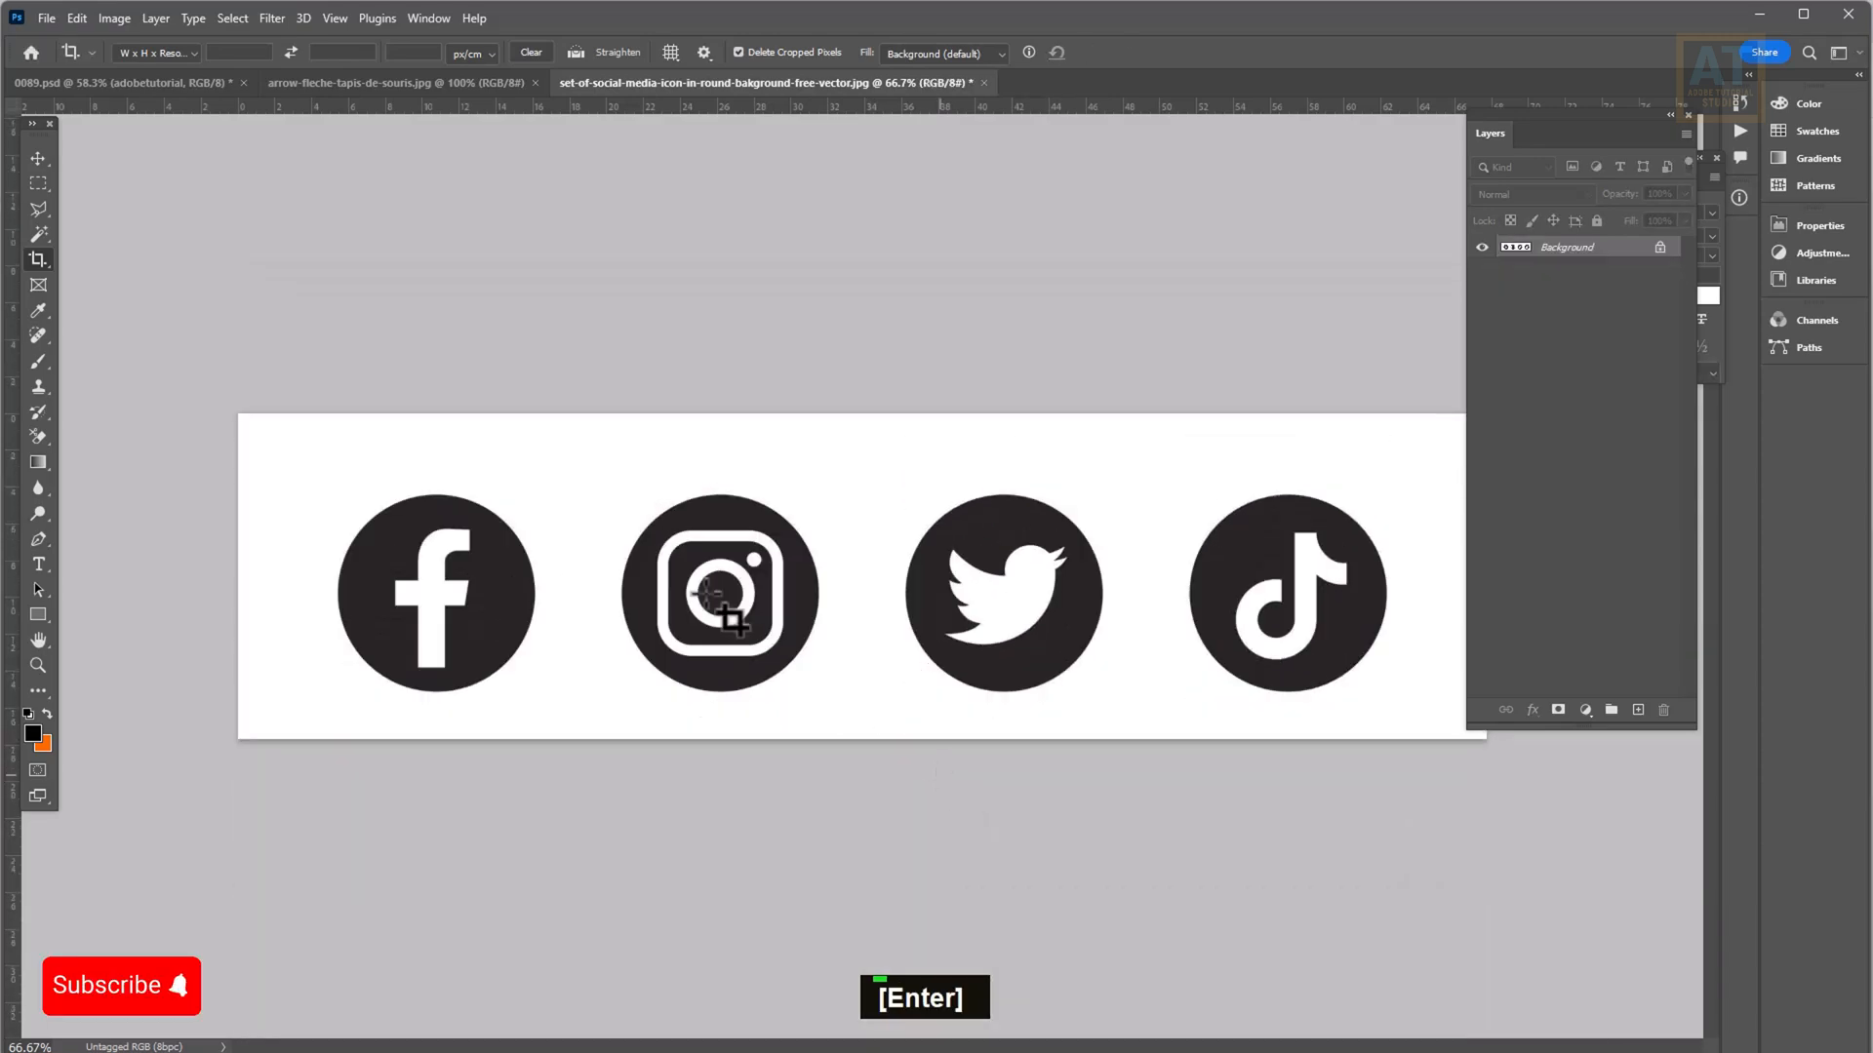
# - Select the white background around the four icons with the Magic Wand and hide it with an inverted layer mask
pyautogui.click(38, 235)
pyautogui.click(501, 487)
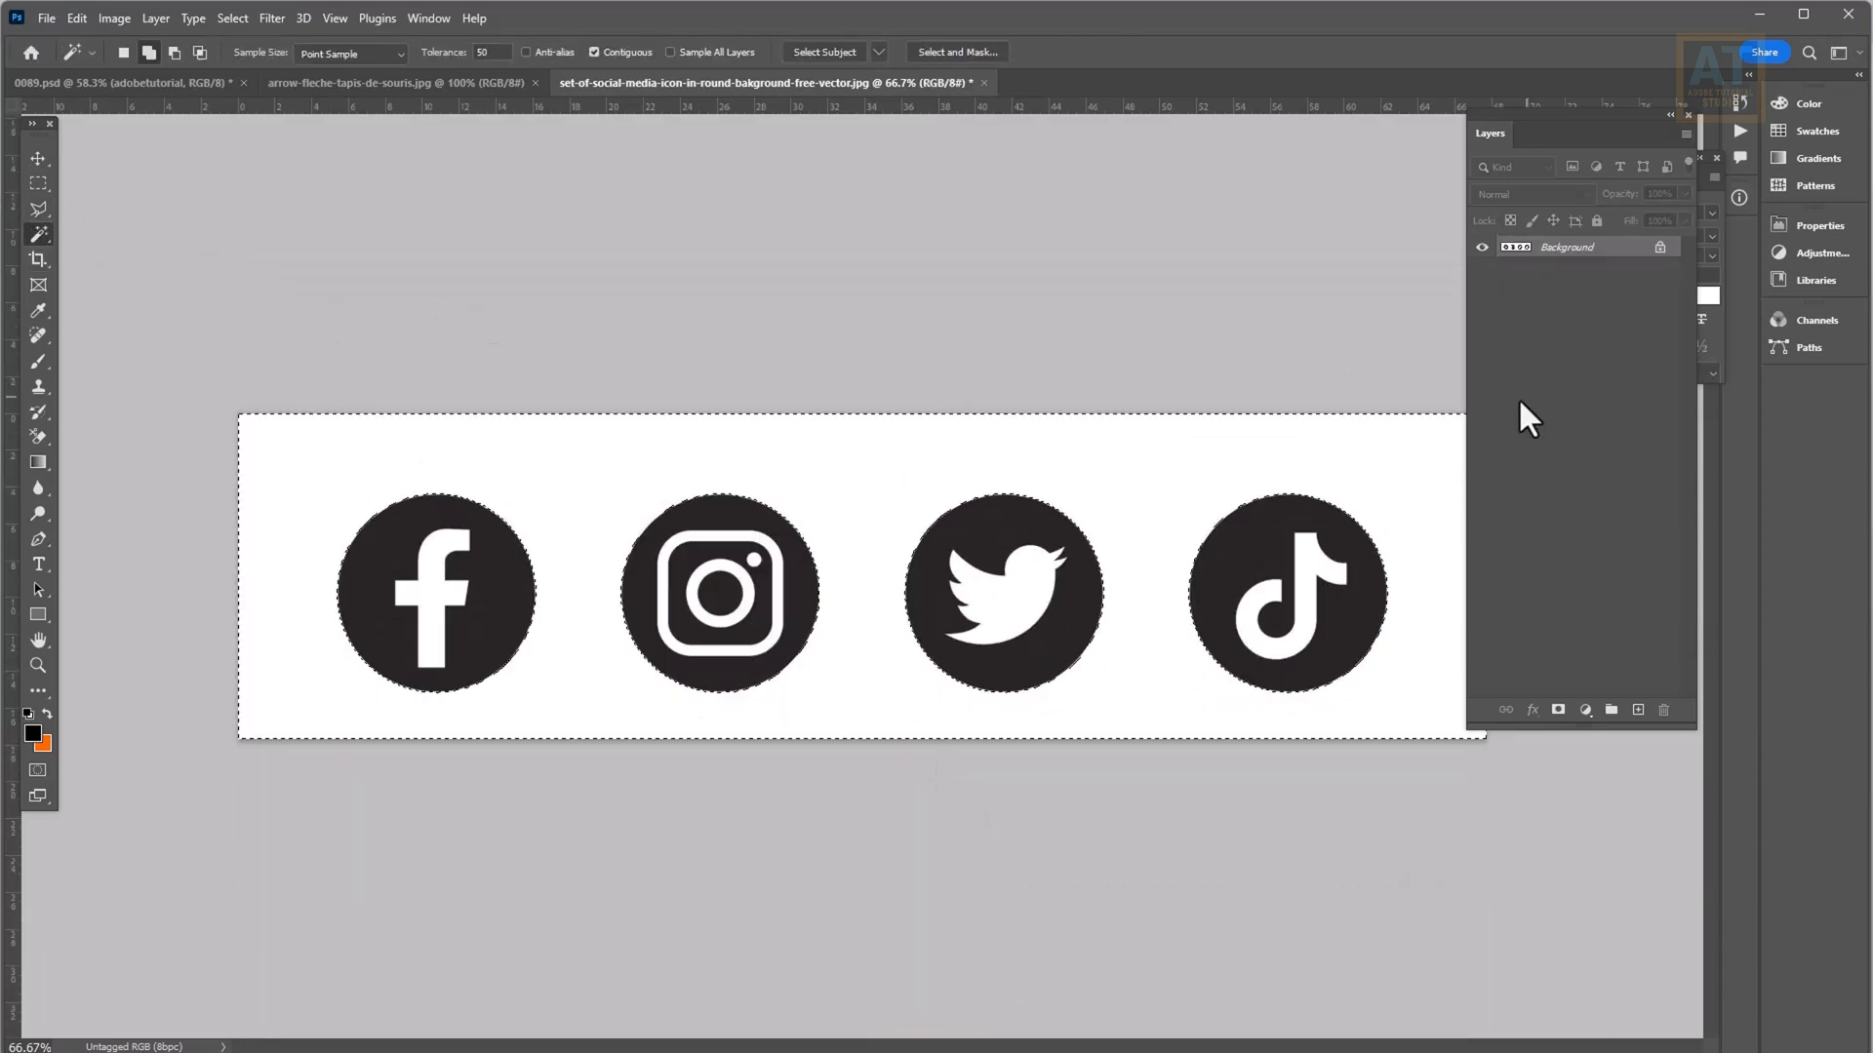
pyautogui.click(1557, 710)
pyautogui.hotkey('ctrl', 'i')
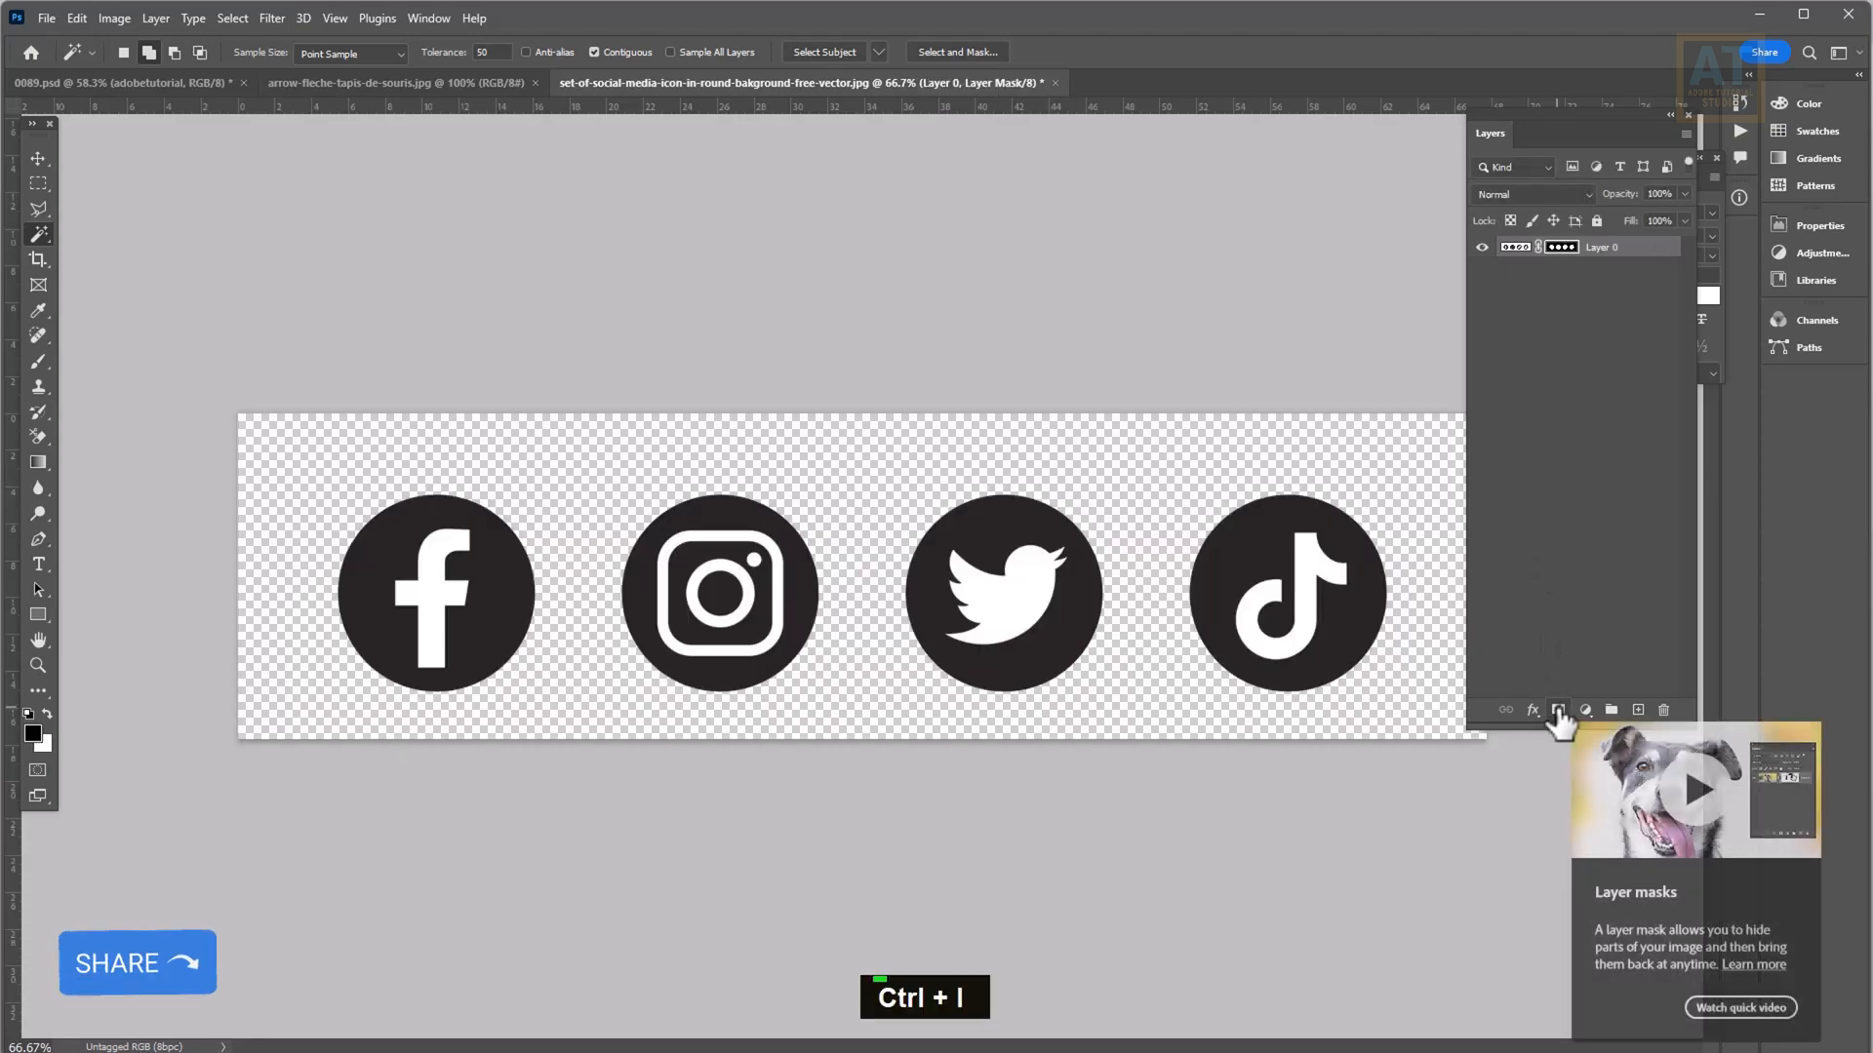
# - Bring the masked icon row into the 0089.psd poster and scale it down to about 53%
pyautogui.press('v')
pyautogui.moveTo(1139, 620); pyautogui.dragTo(904, 507)
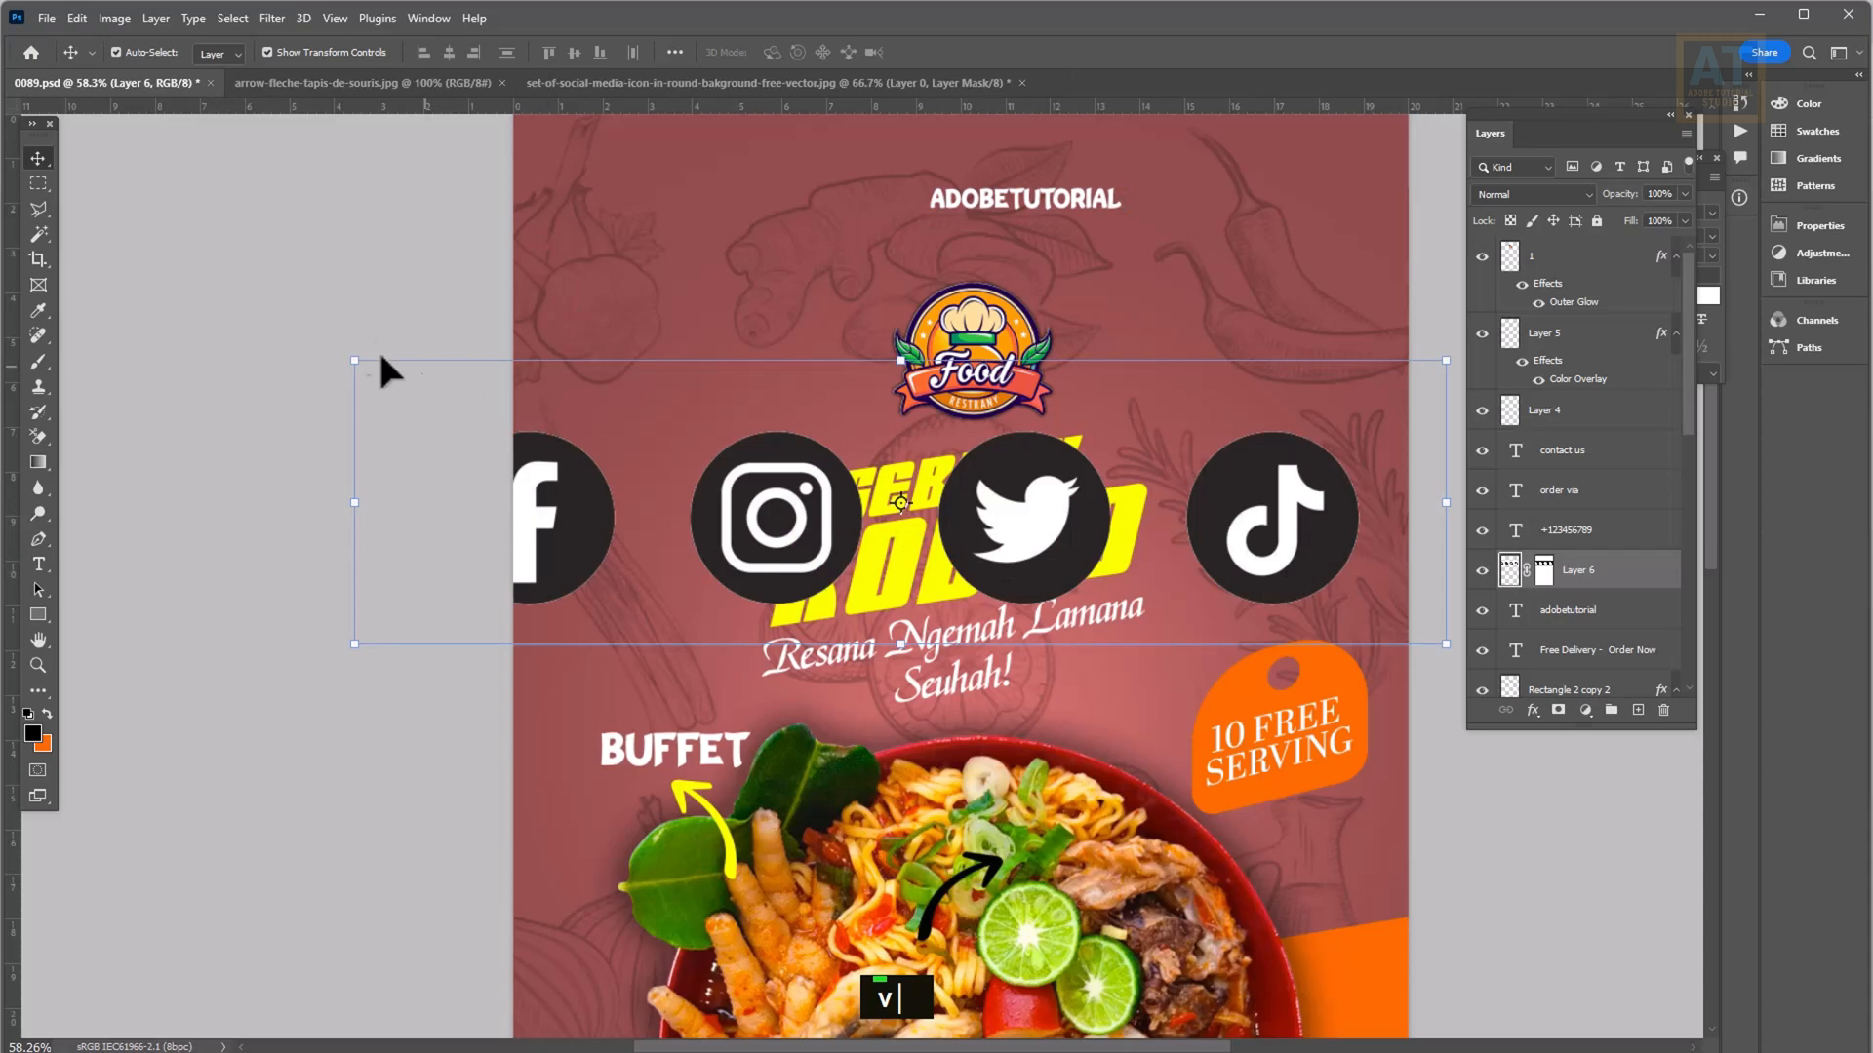
pyautogui.moveTo(357, 355); pyautogui.dragTo(613, 429)
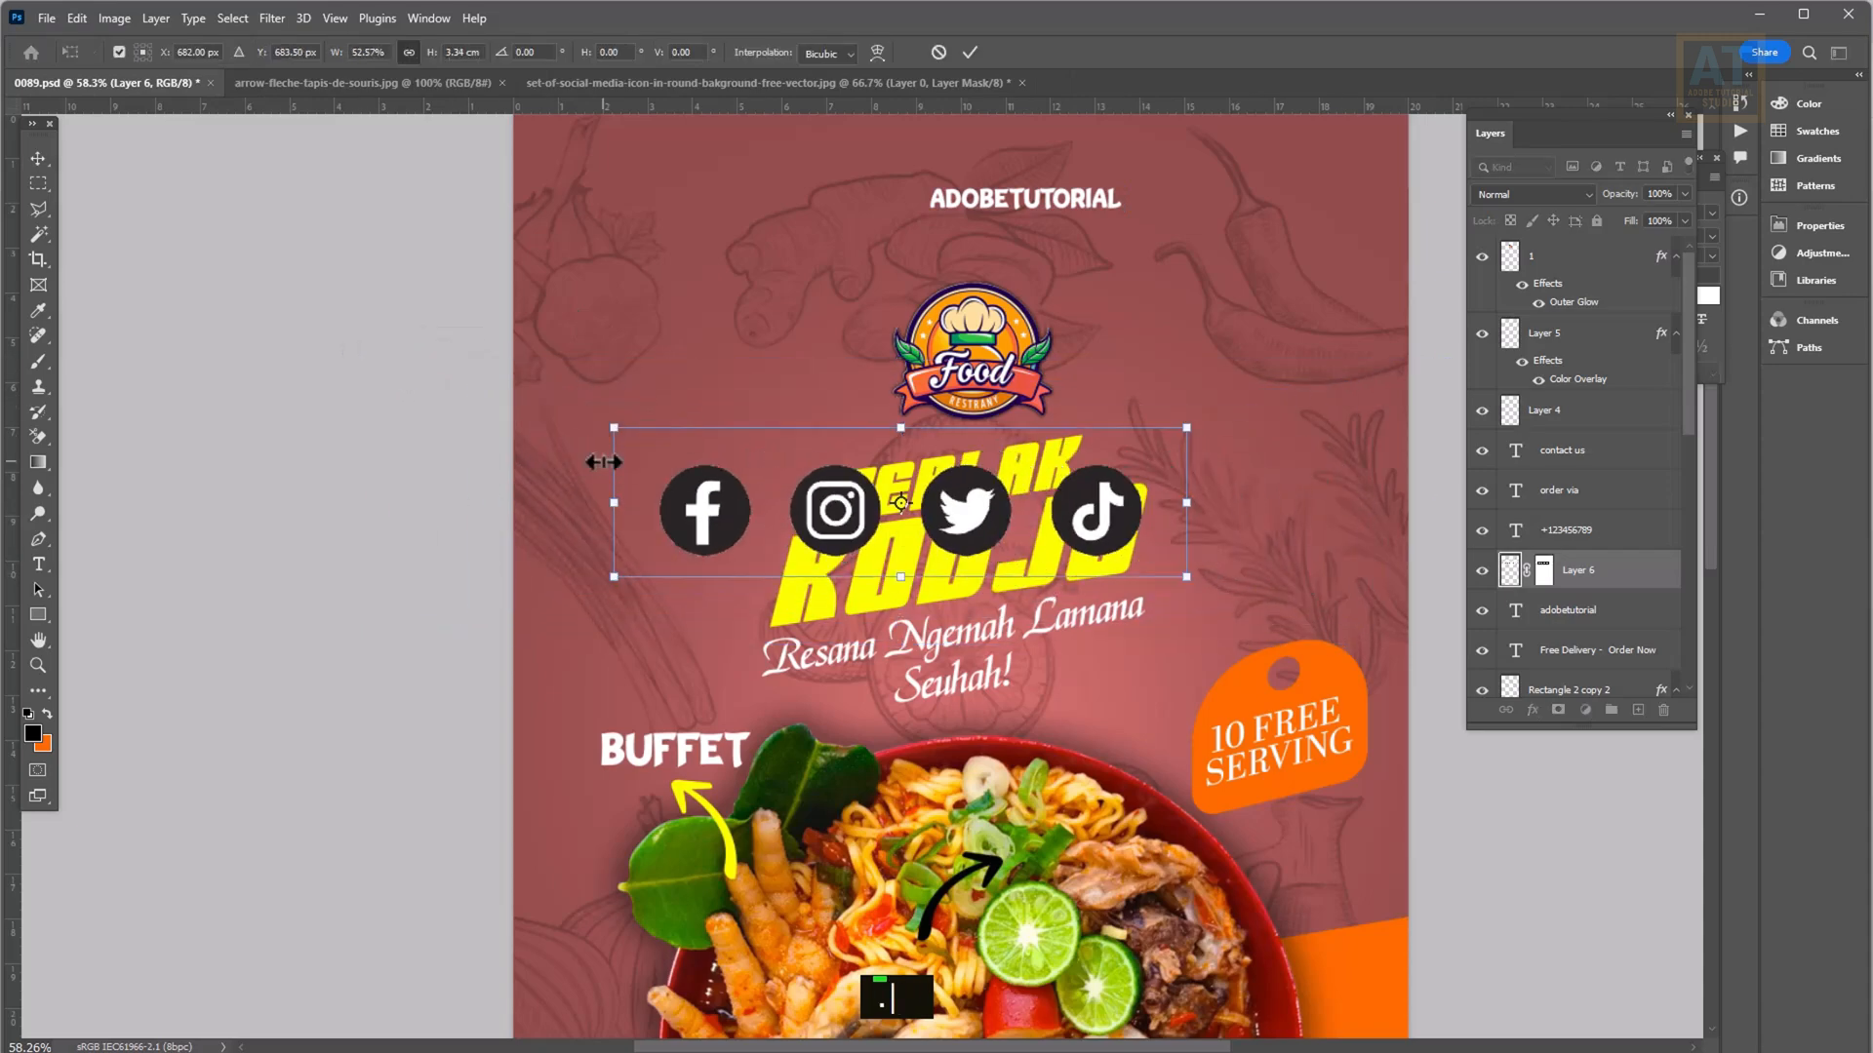
pyautogui.press('Return')
# - Convert the social icon layer to a smart object and rasterize it
pyautogui.rightClick(1590, 580)
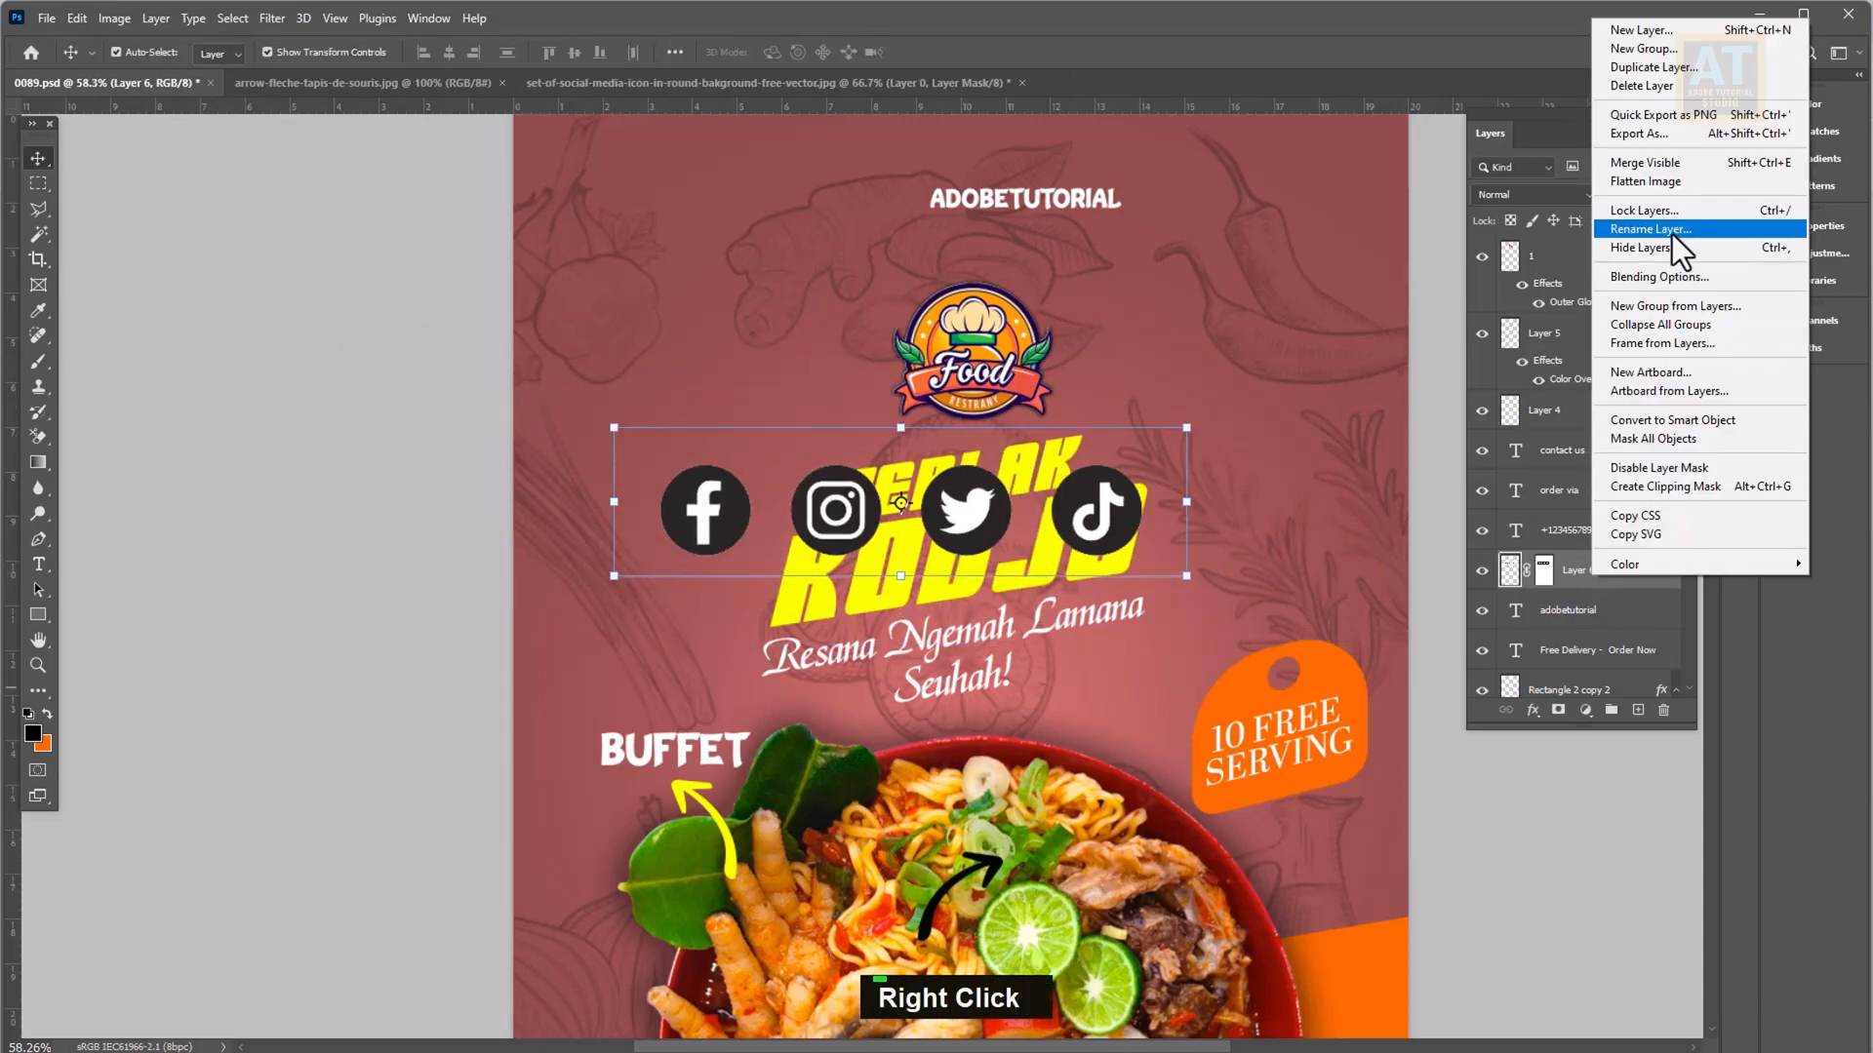
pyautogui.click(1643, 419)
pyautogui.rightClick(1548, 581)
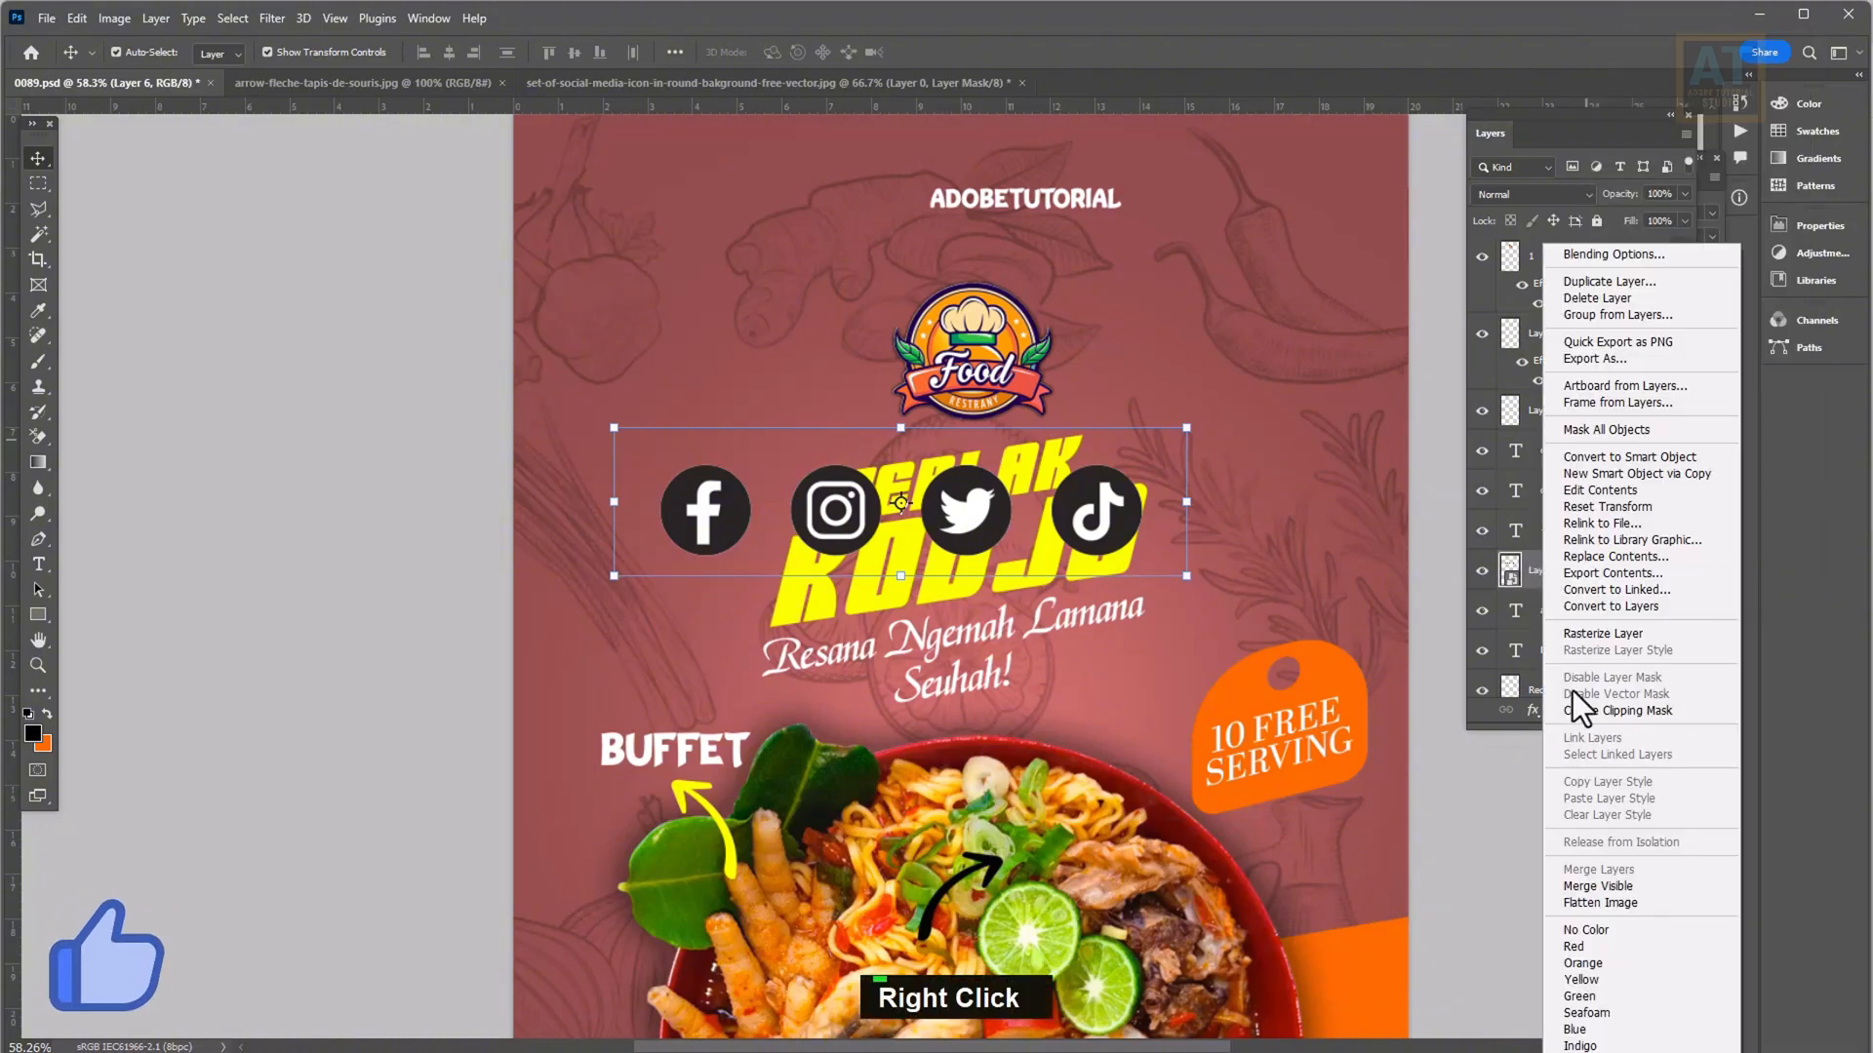
pyautogui.click(1593, 634)
# - Select the white symbols inside the four social icons with the Magic Wand and cut them out
pyautogui.scroll(3, 1021, 551)
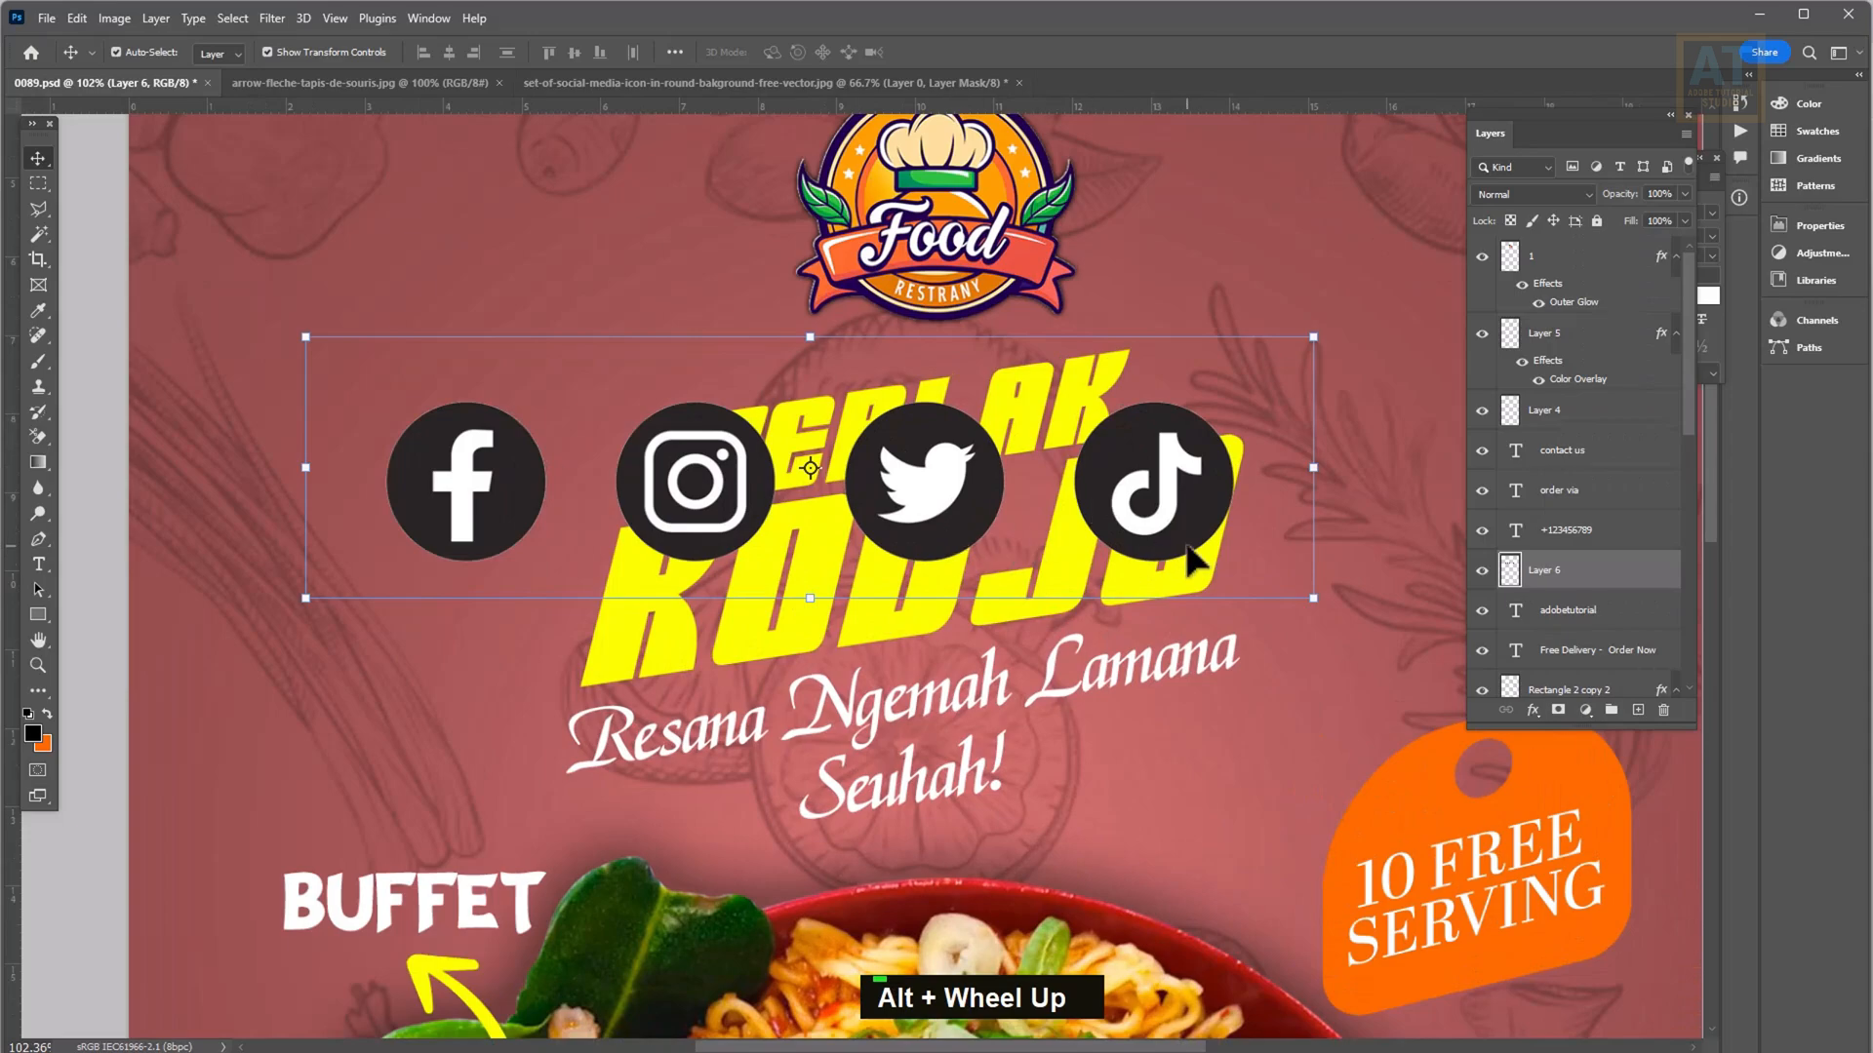
pyautogui.press('w')
pyautogui.click(464, 481)
pyautogui.hotkey('ctrl', 'x')
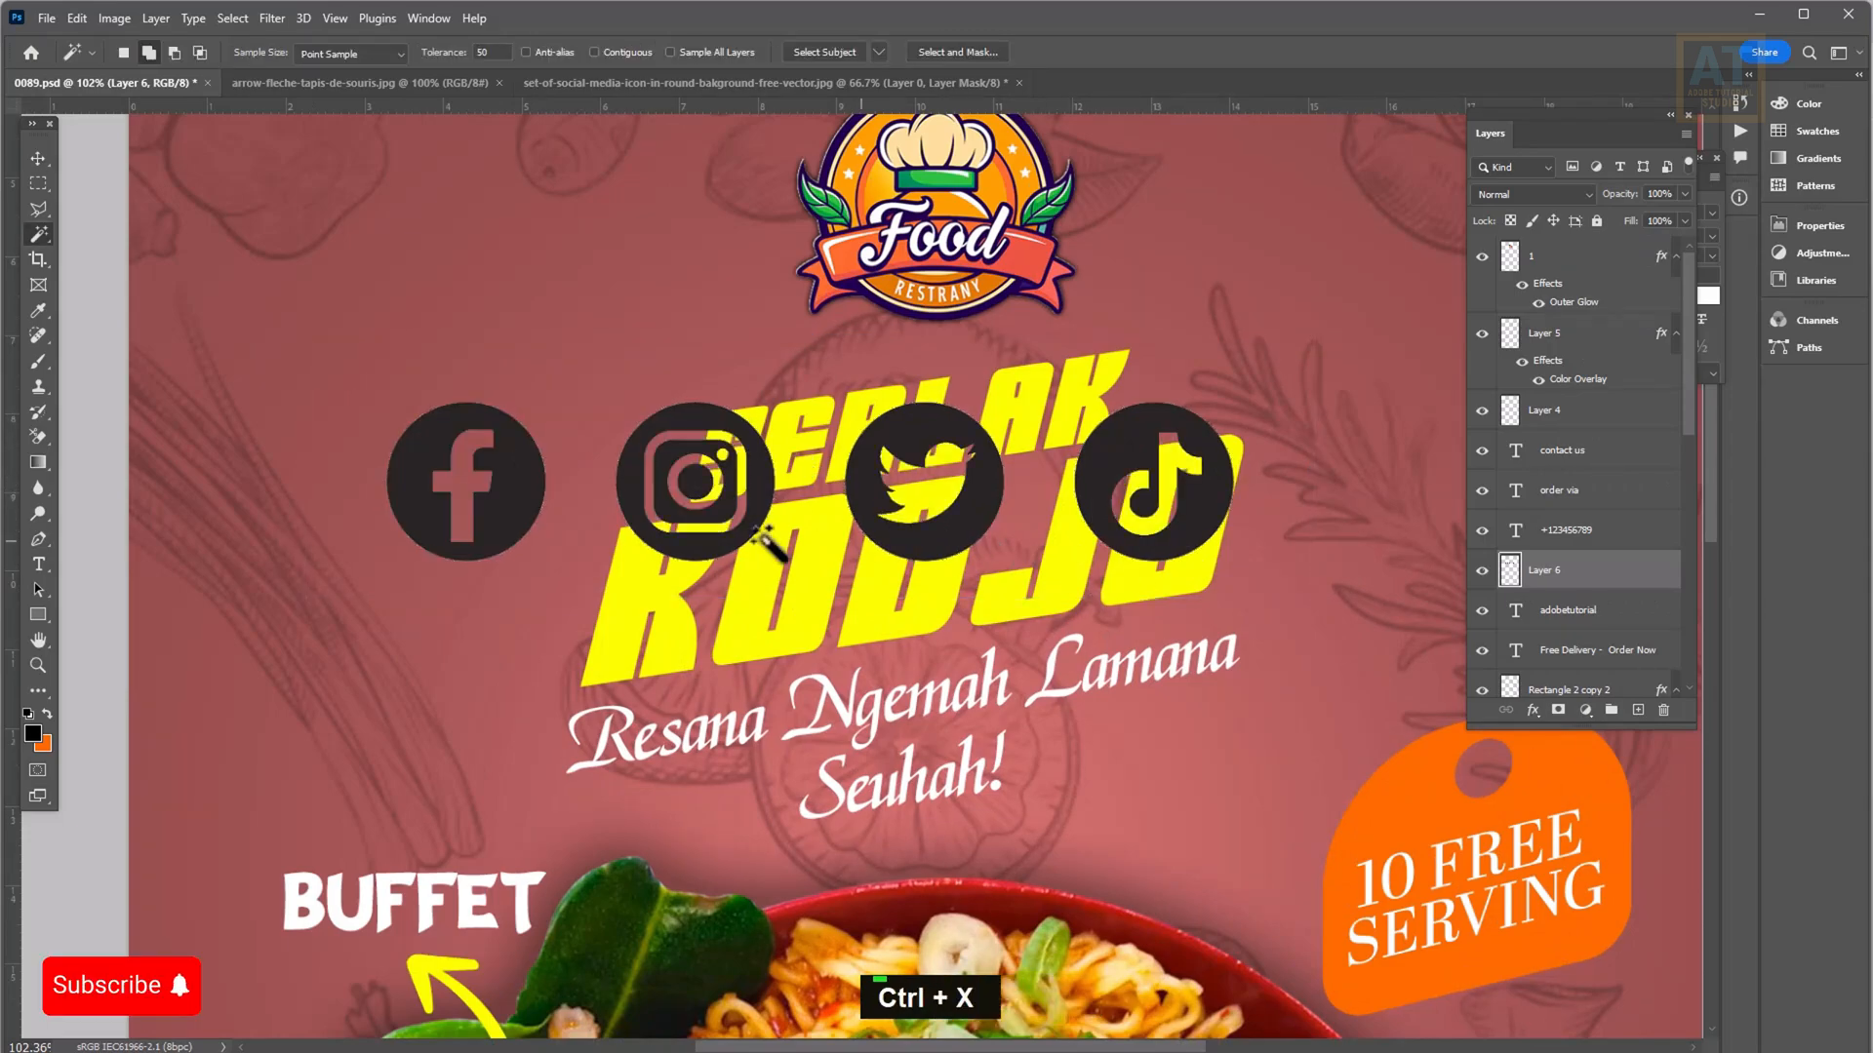
pyautogui.press('v')
pyautogui.scroll(-7, 917, 561)
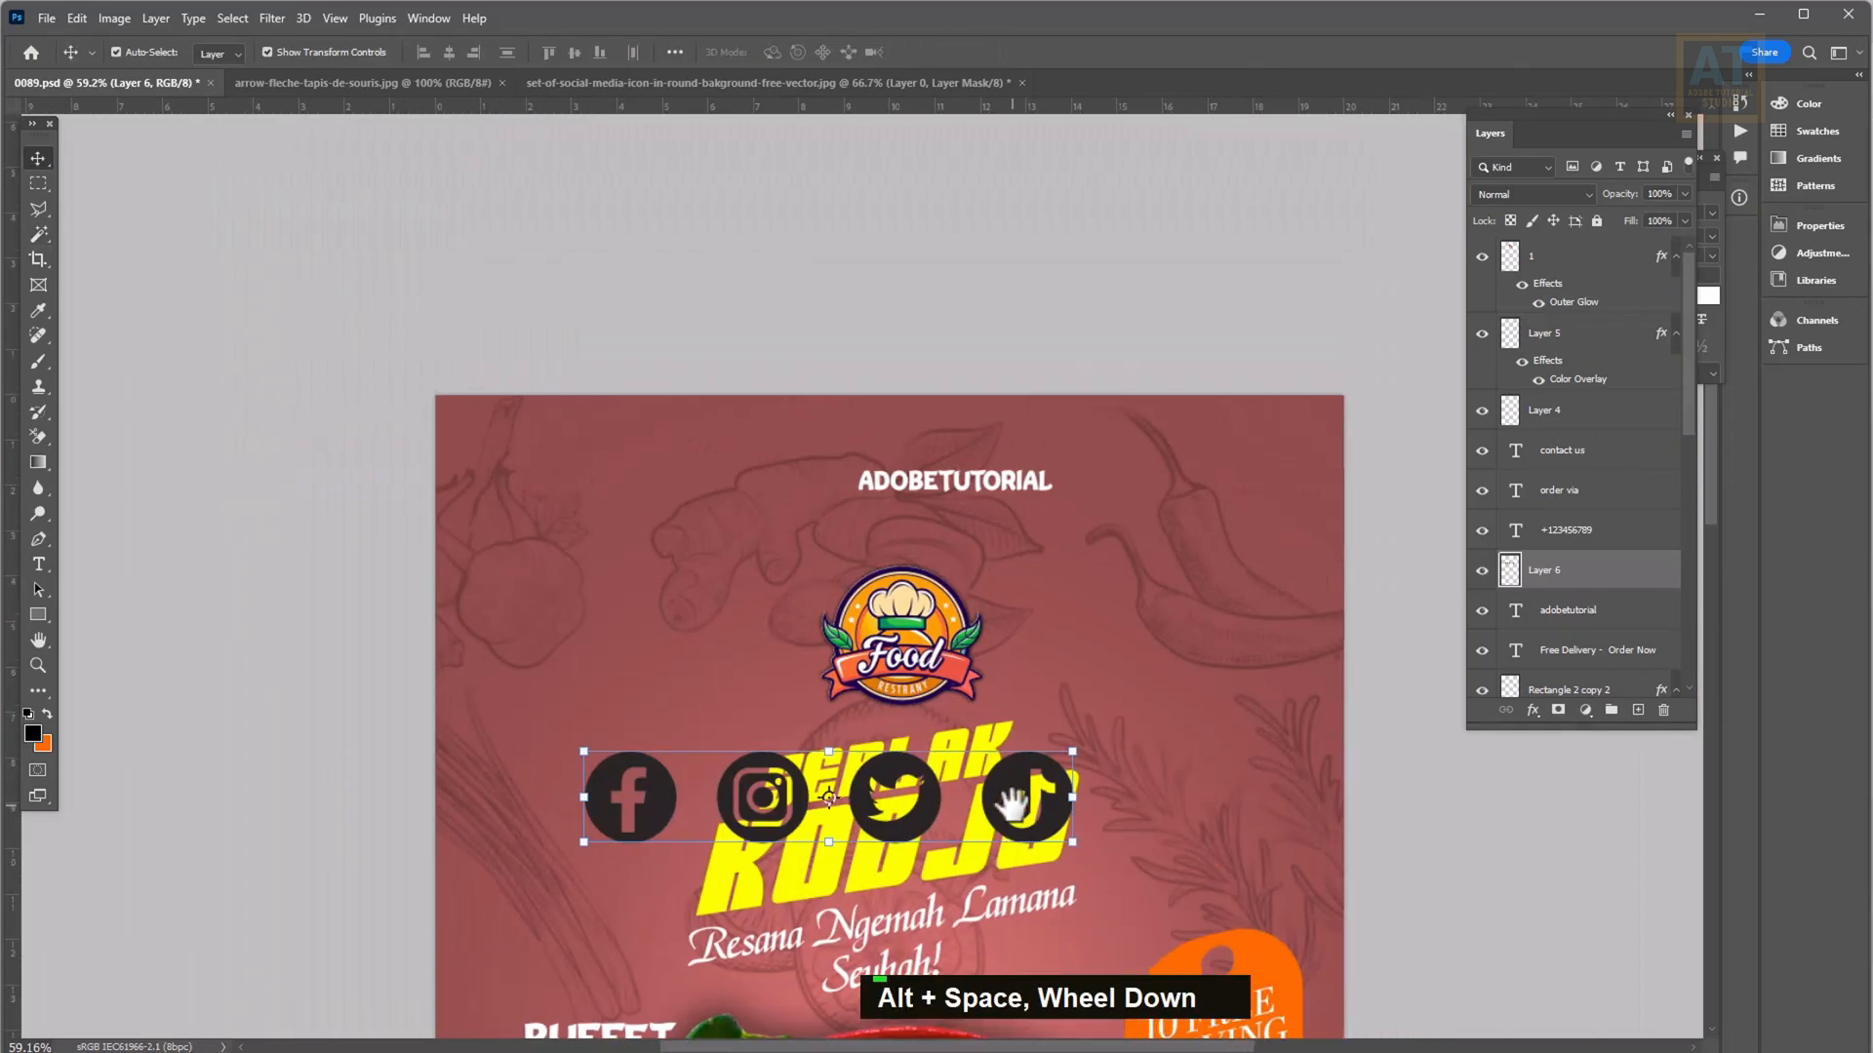
# - Convert the social icon row to a smart object, scale it down to about 38%, and place it beside the ADOBETUTORIAL text
pyautogui.rightClick(1550, 579)
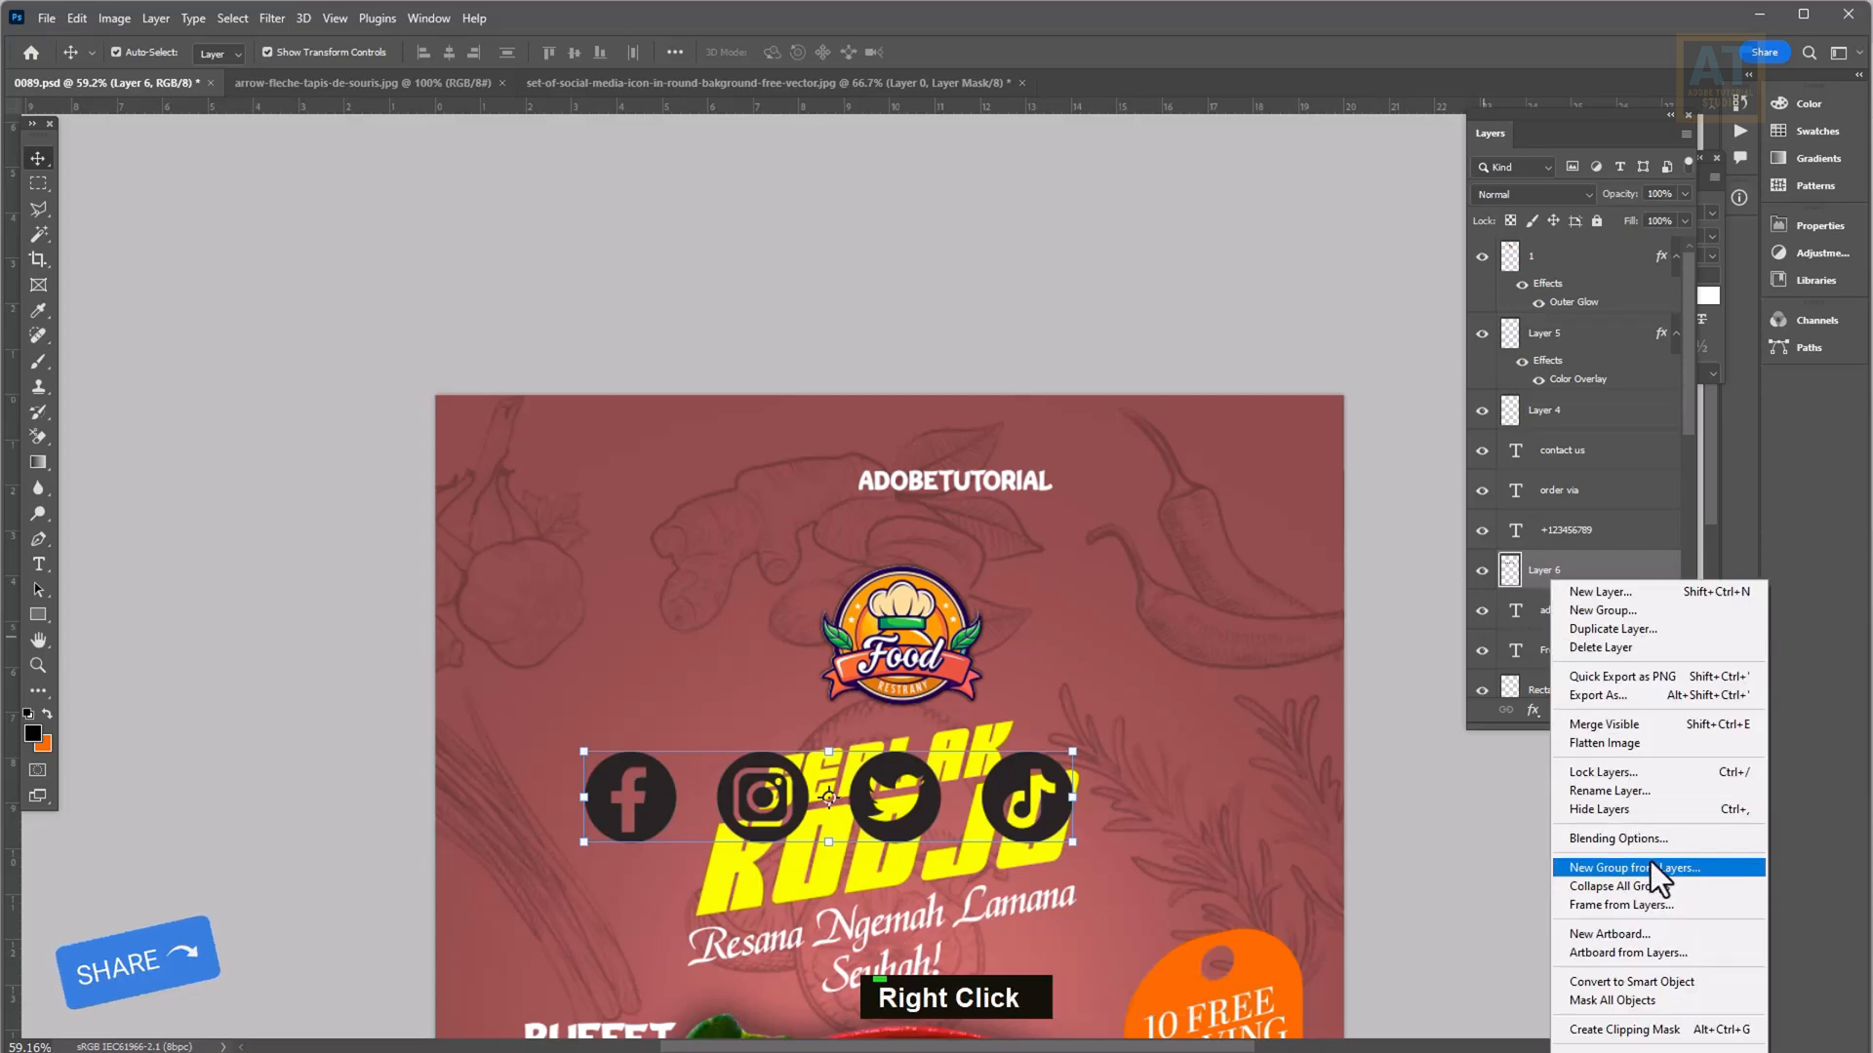
pyautogui.click(1646, 981)
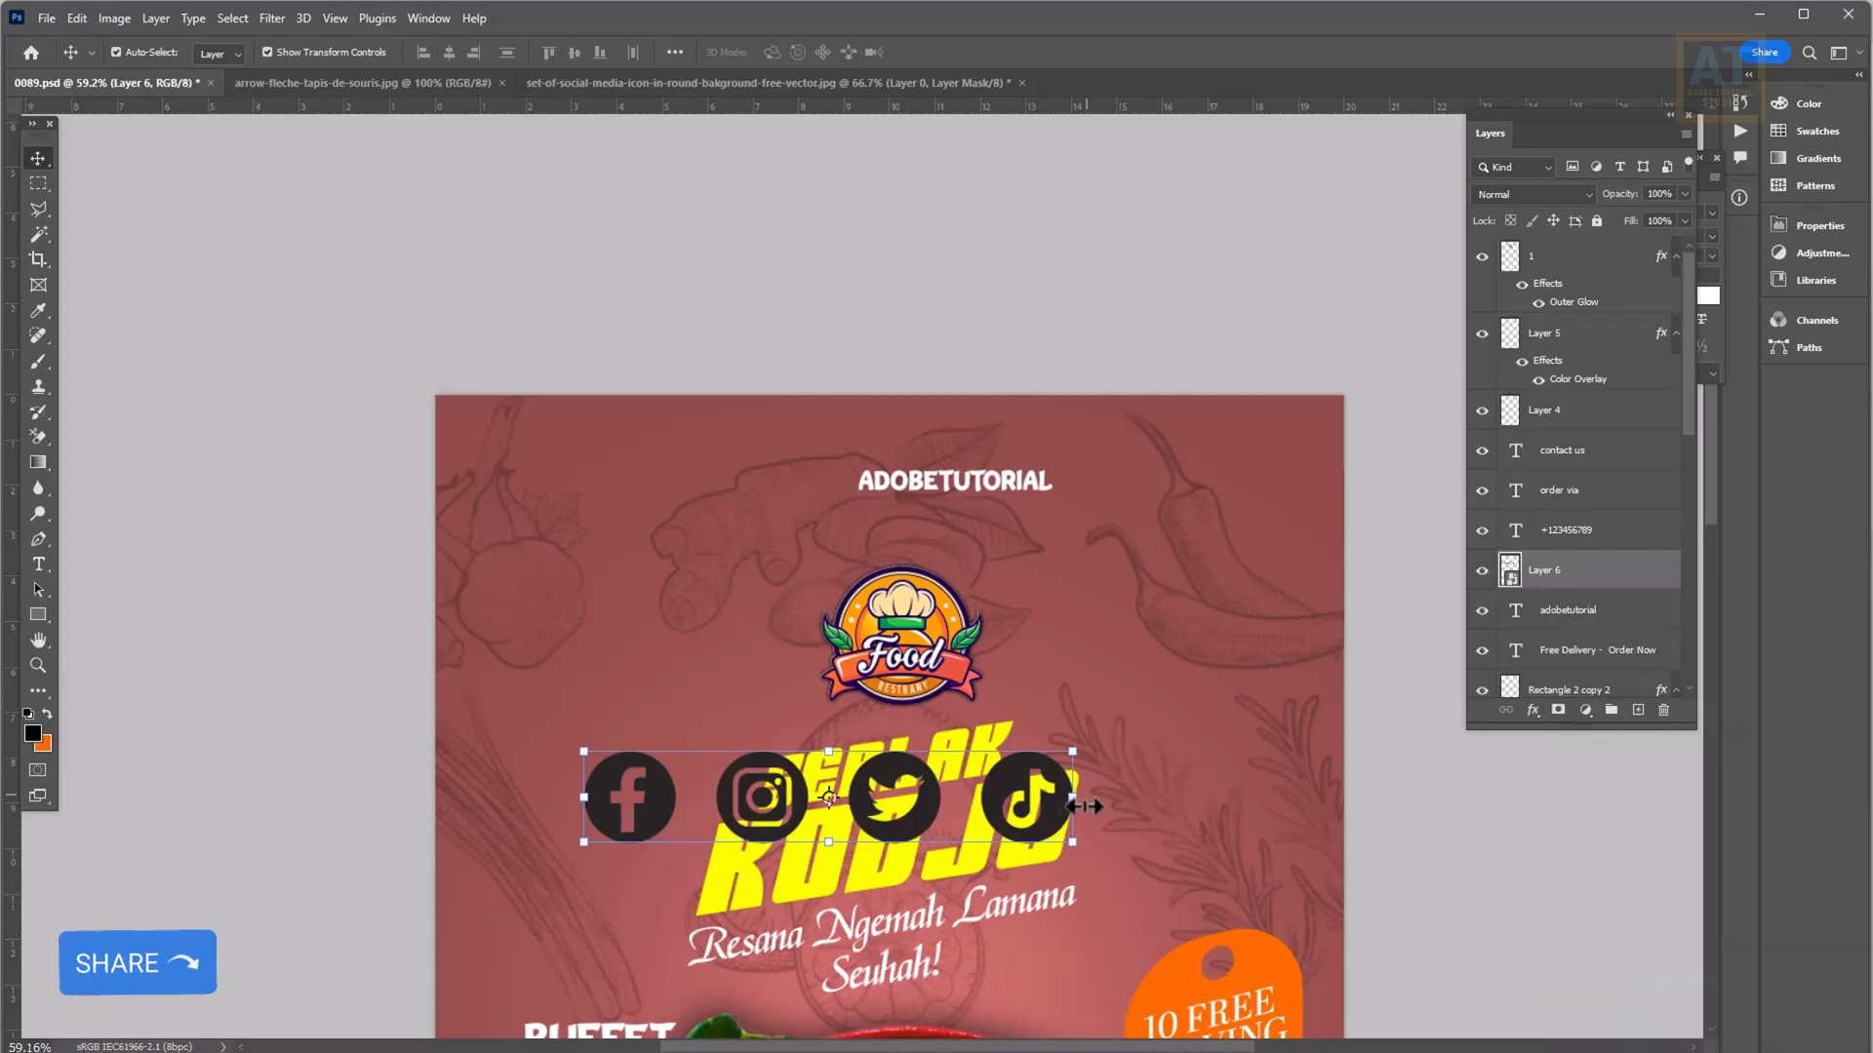
pyautogui.moveTo(1076, 851); pyautogui.dragTo(808, 459)
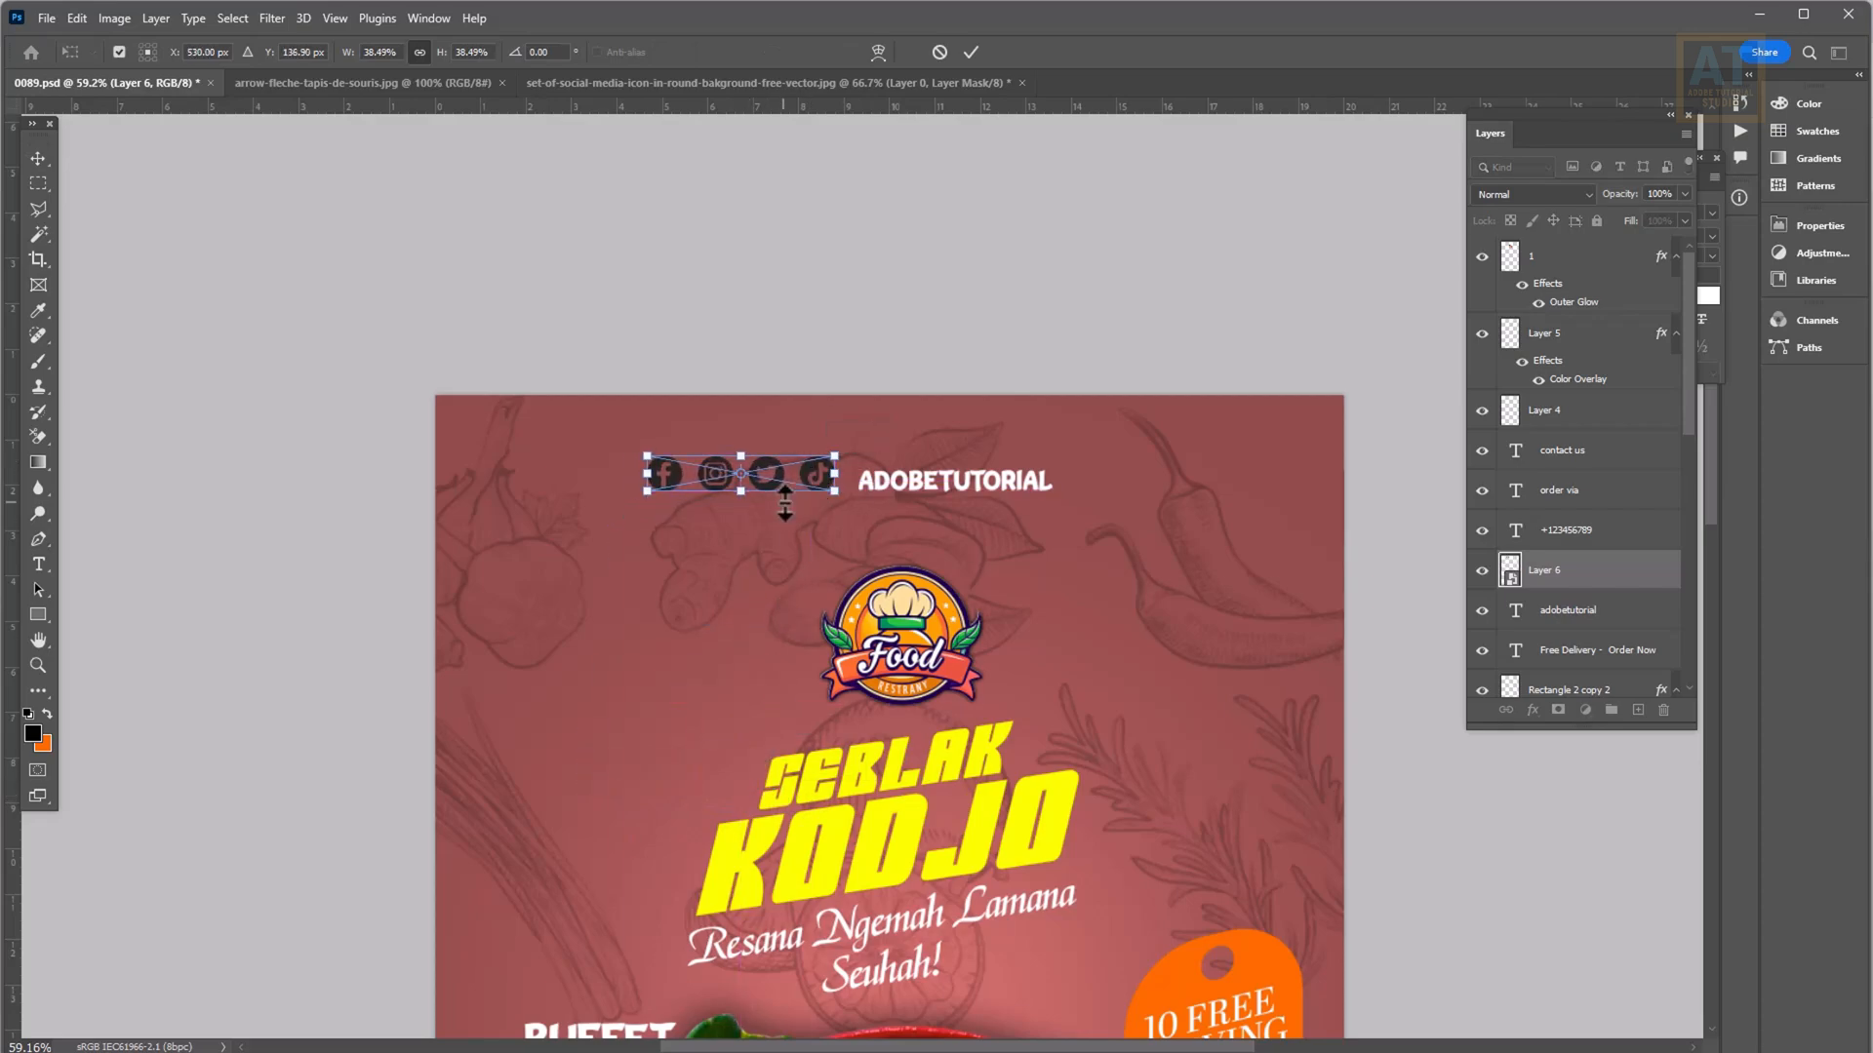
pyautogui.scroll(2, 785, 493)
pyautogui.moveTo(563, 435); pyautogui.dragTo(654, 452)
pyautogui.press('Return')
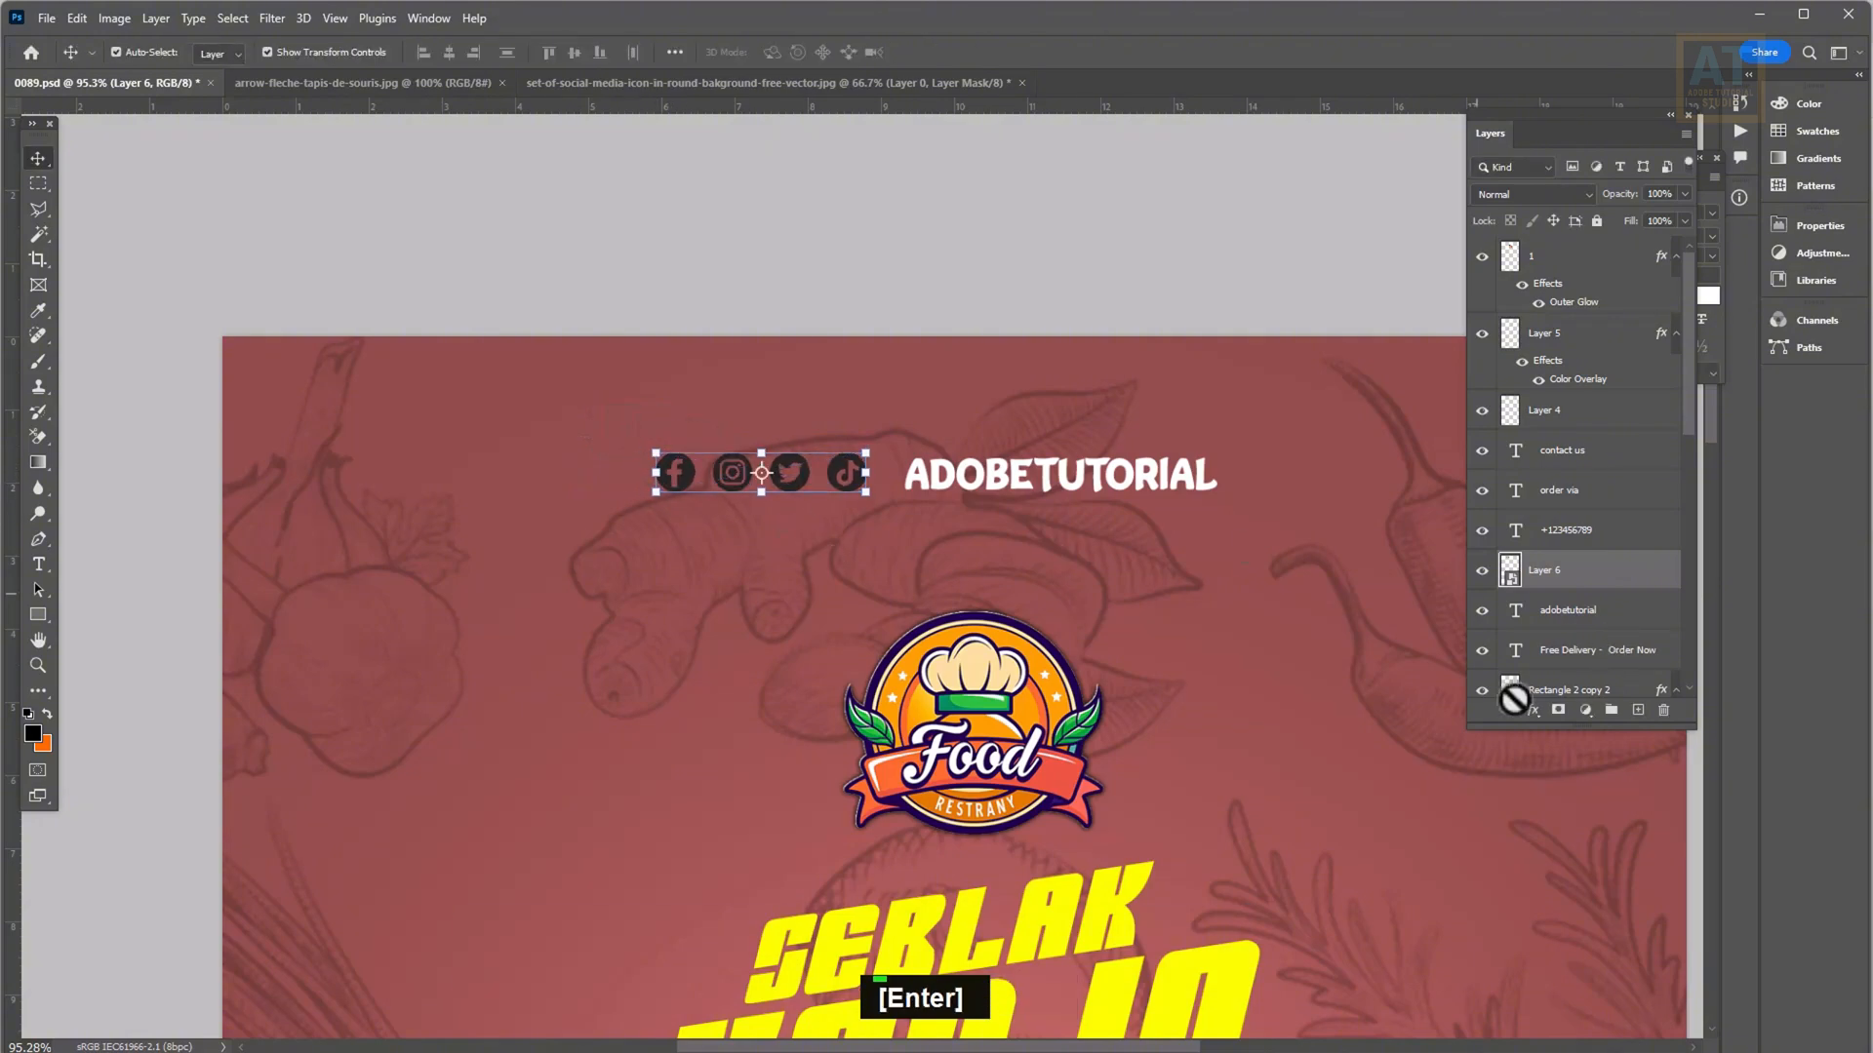
# - Apply a white (ffffff) Color Overlay to the social icon row
pyautogui.click(1541, 719)
pyautogui.click(1547, 837)
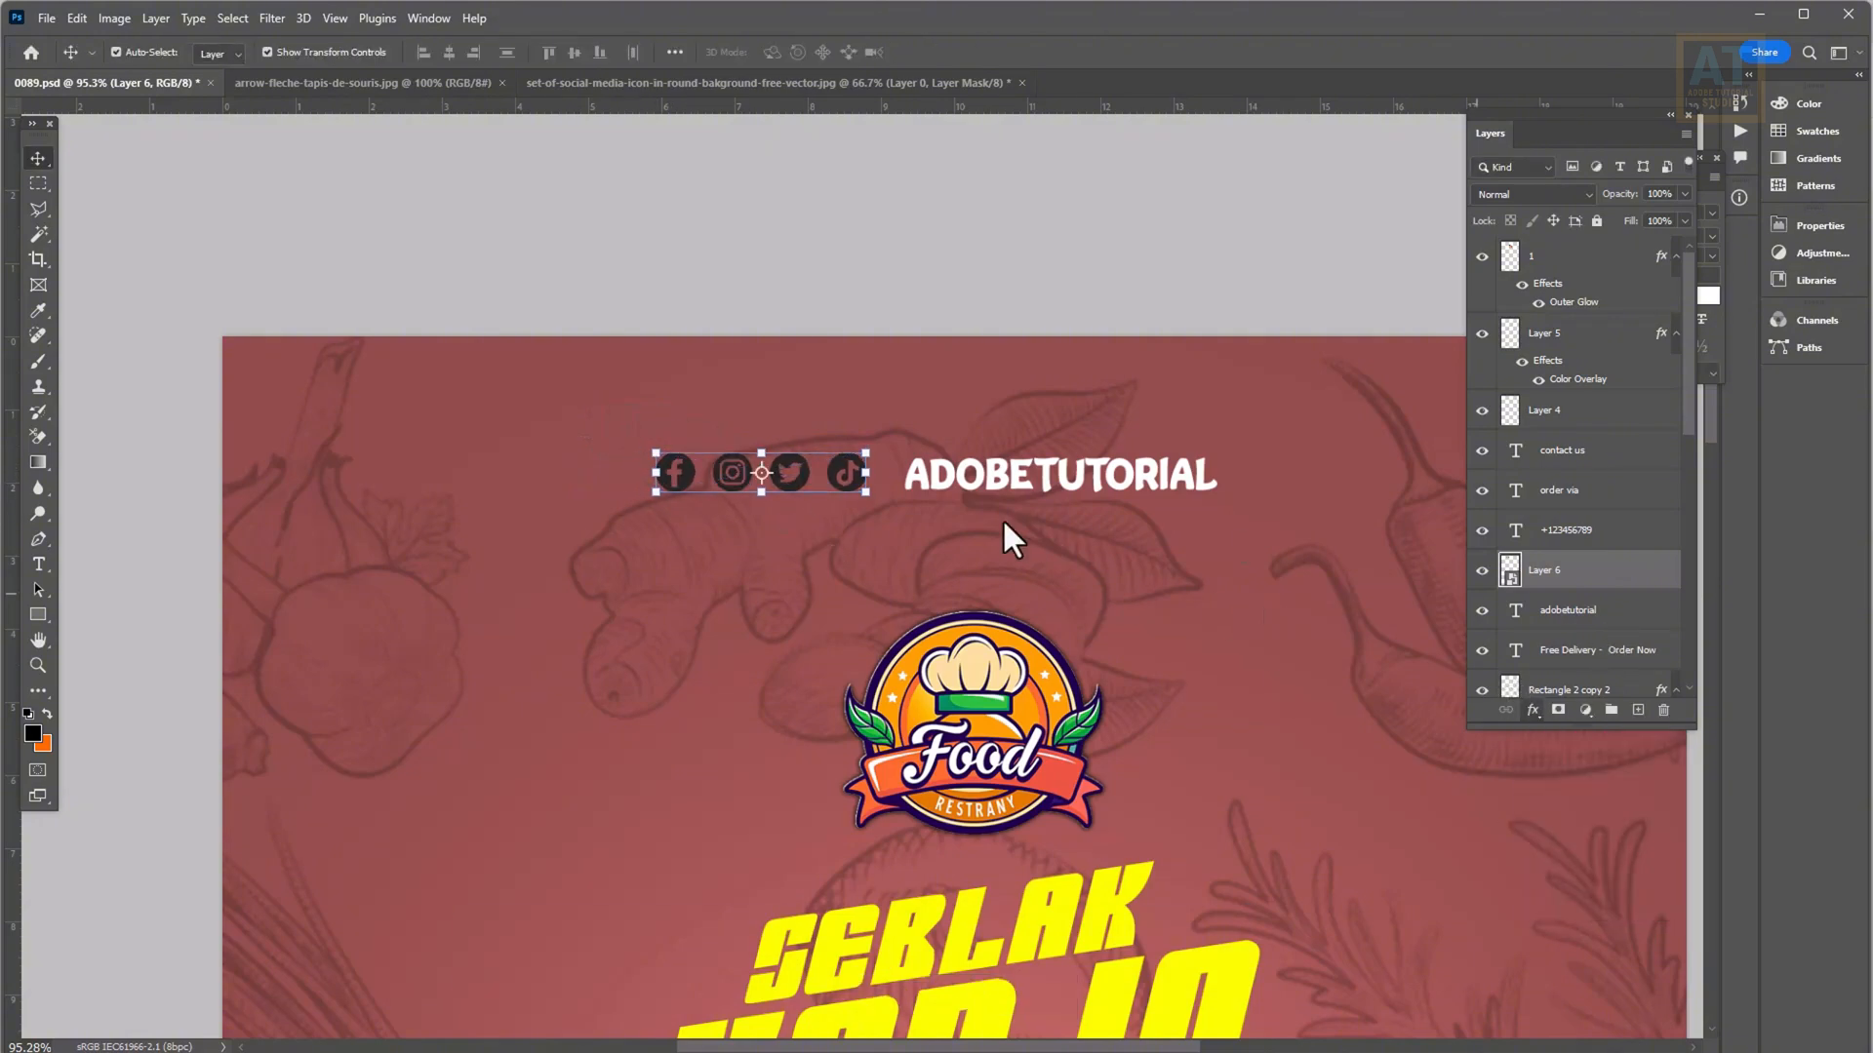
pyautogui.click(1411, 219)
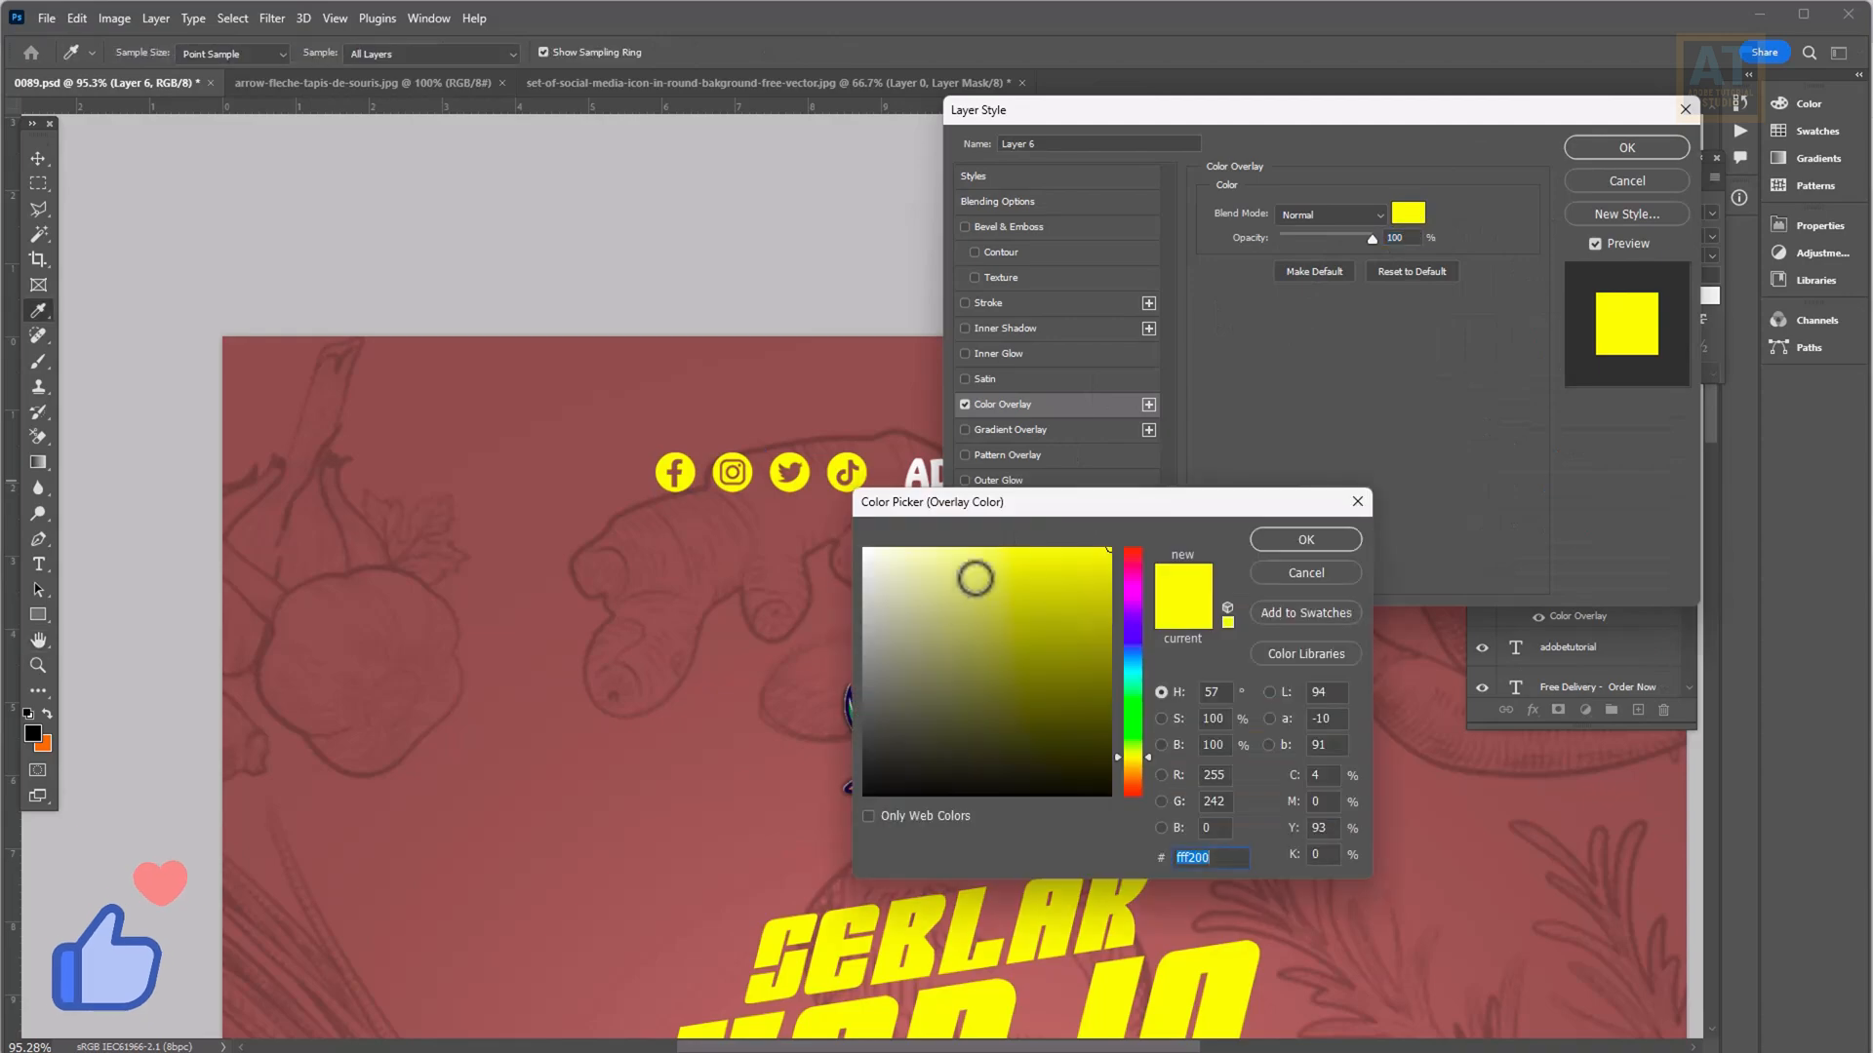
pyautogui.write('ffffff')
pyautogui.click(1263, 538)
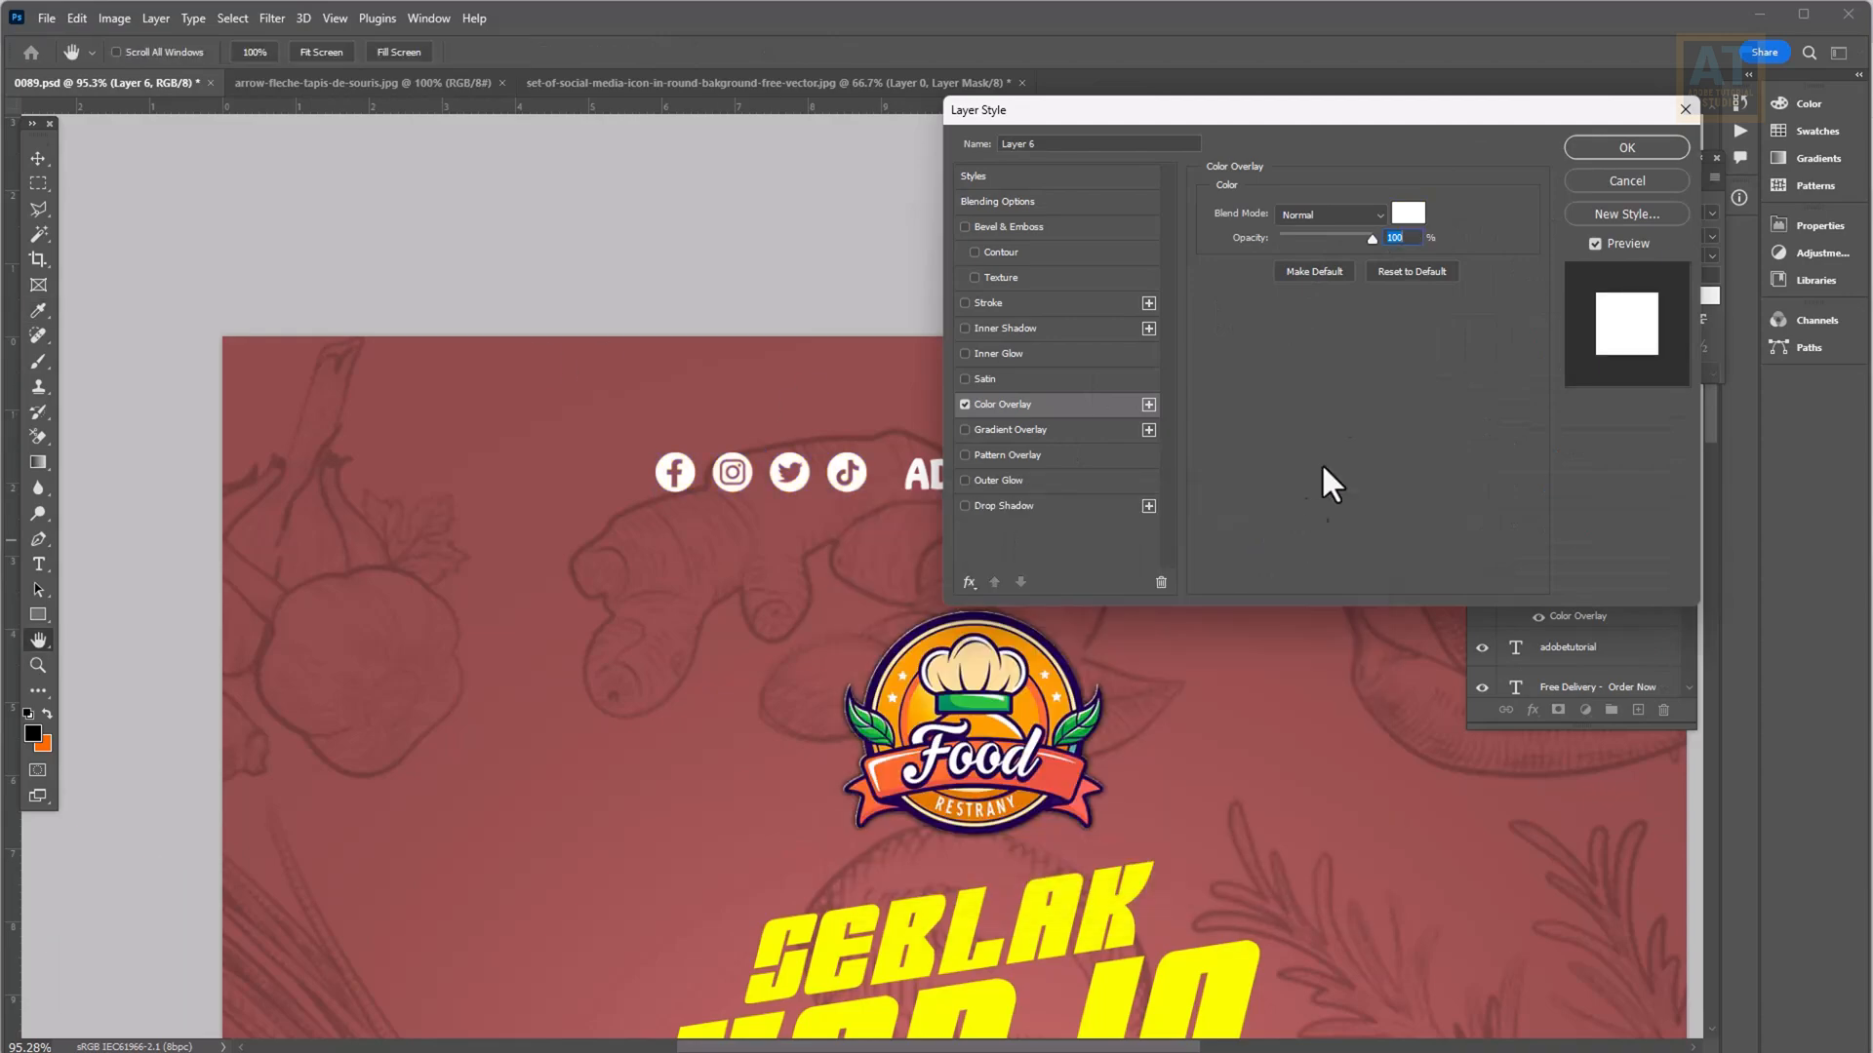
pyautogui.click(1627, 147)
# - Move the ADOBETUTORIAL text closer to the social icons and align it vertically with them
pyautogui.press('v')
pyautogui.moveTo(1005, 467); pyautogui.dragTo(991, 482)
pyautogui.press('Down')
pyautogui.press('Down')
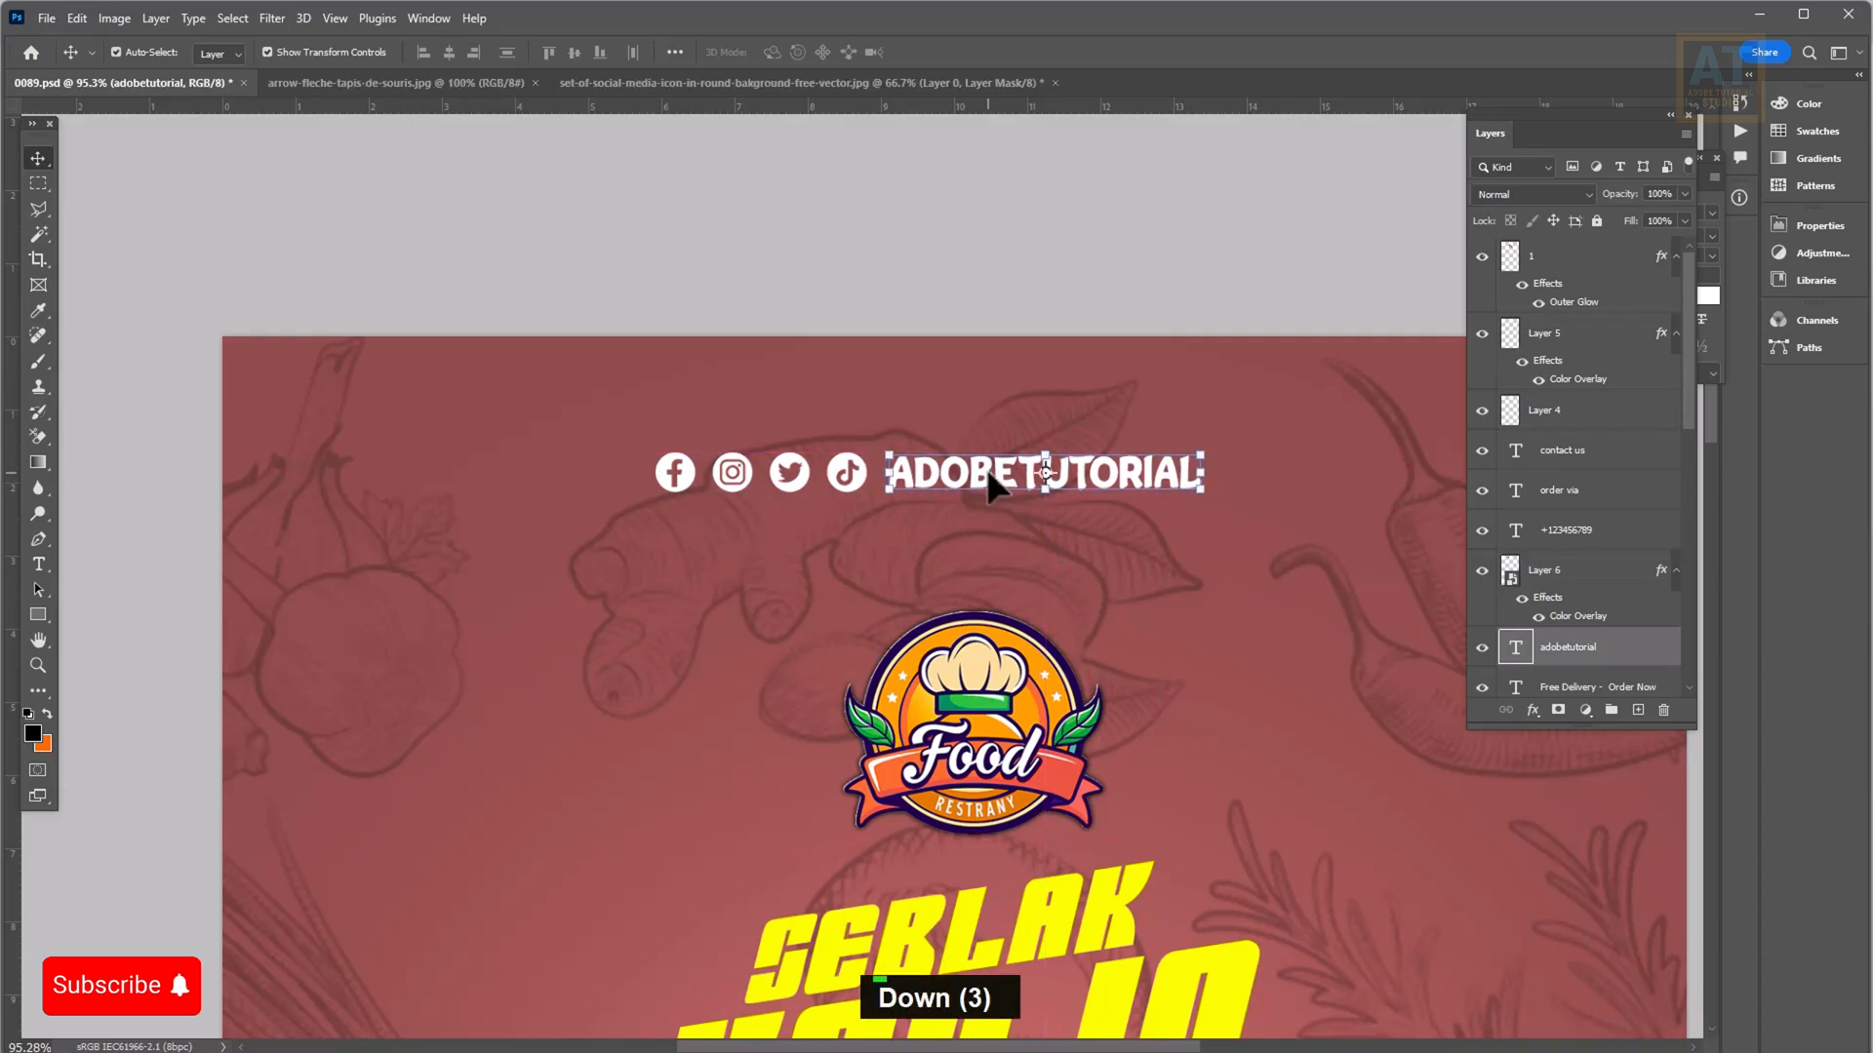
# - Enlarge the social icons and the ADOBETUTORIAL text together and centre the row above the restaurant logo
pyautogui.keyDown('shift'); pyautogui.click(802, 477); pyautogui.keyUp('shift')
pyautogui.scroll(-1, 819, 527)
pyautogui.keyDown('alt'); pyautogui.scroll(-2, 825, 526); pyautogui.keyUp('alt')
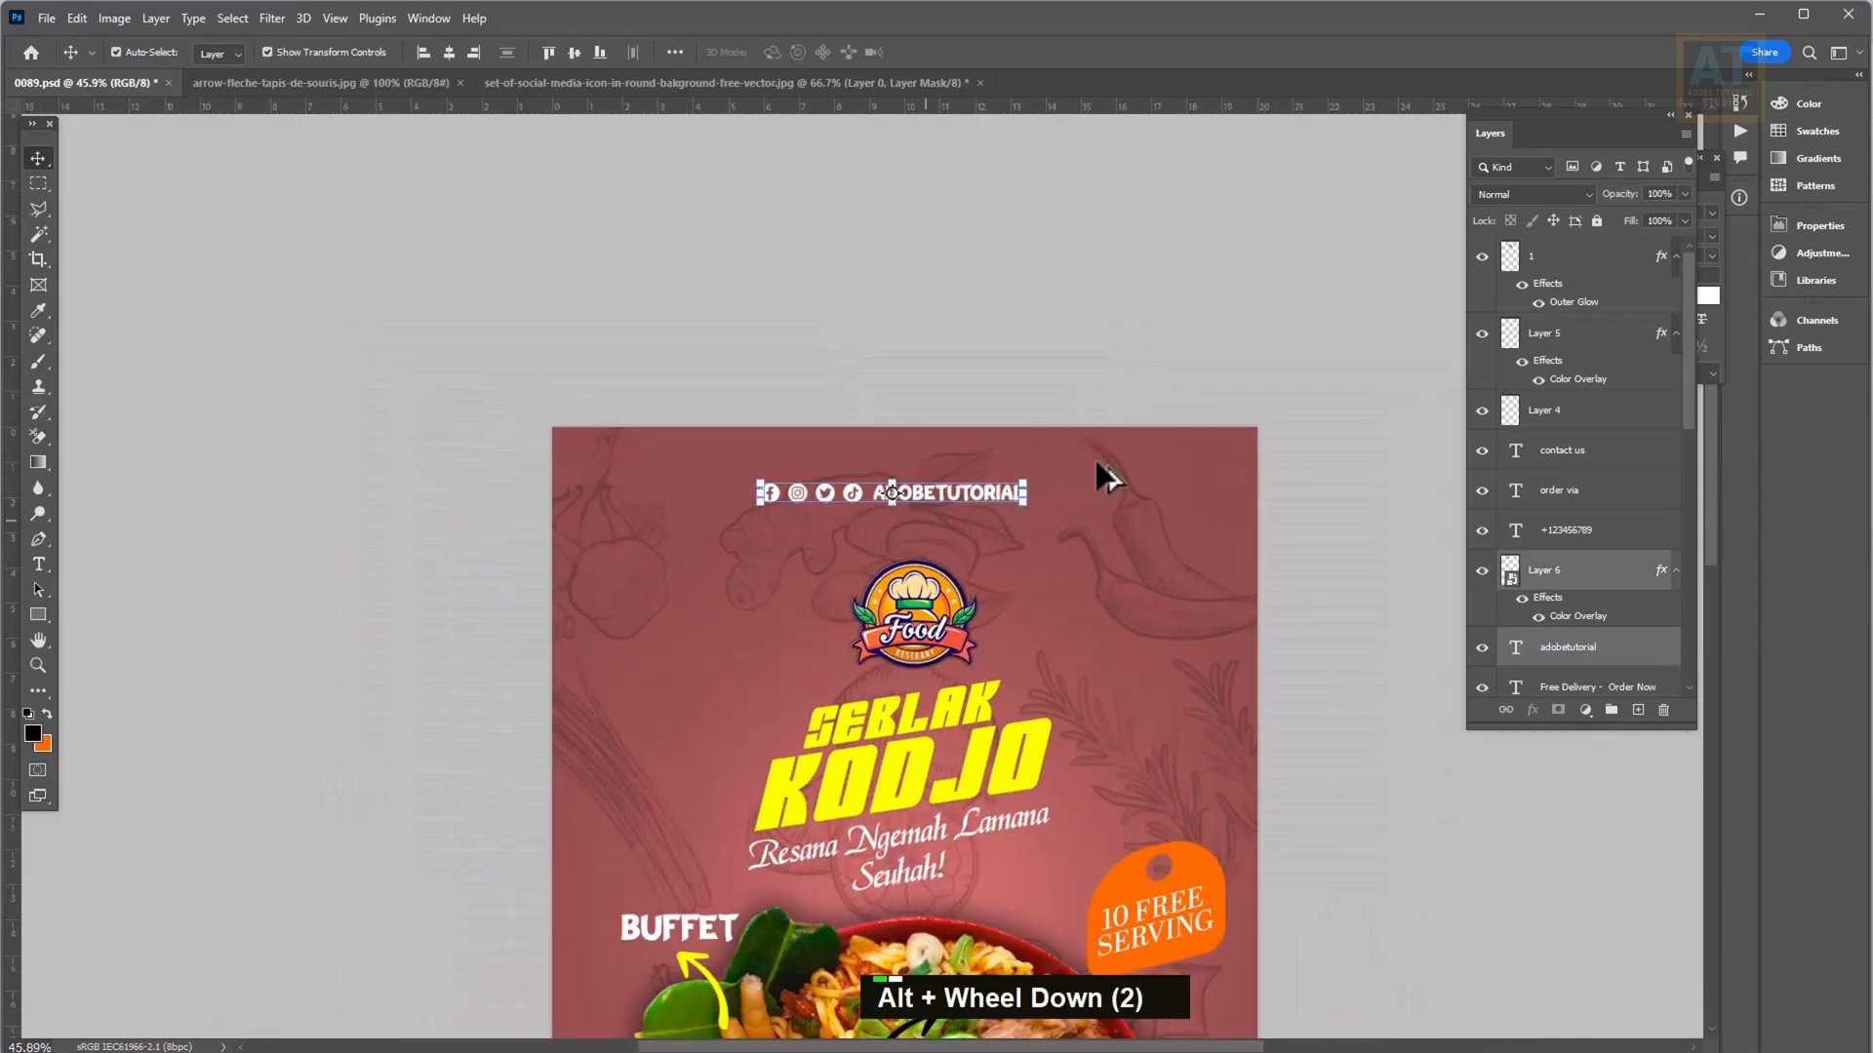
pyautogui.keyDown('alt'); pyautogui.scroll(-1, 1062, 553); pyautogui.keyUp('alt')
pyautogui.keyDown('alt'); pyautogui.scroll(4, 986, 560); pyautogui.keyUp('alt')
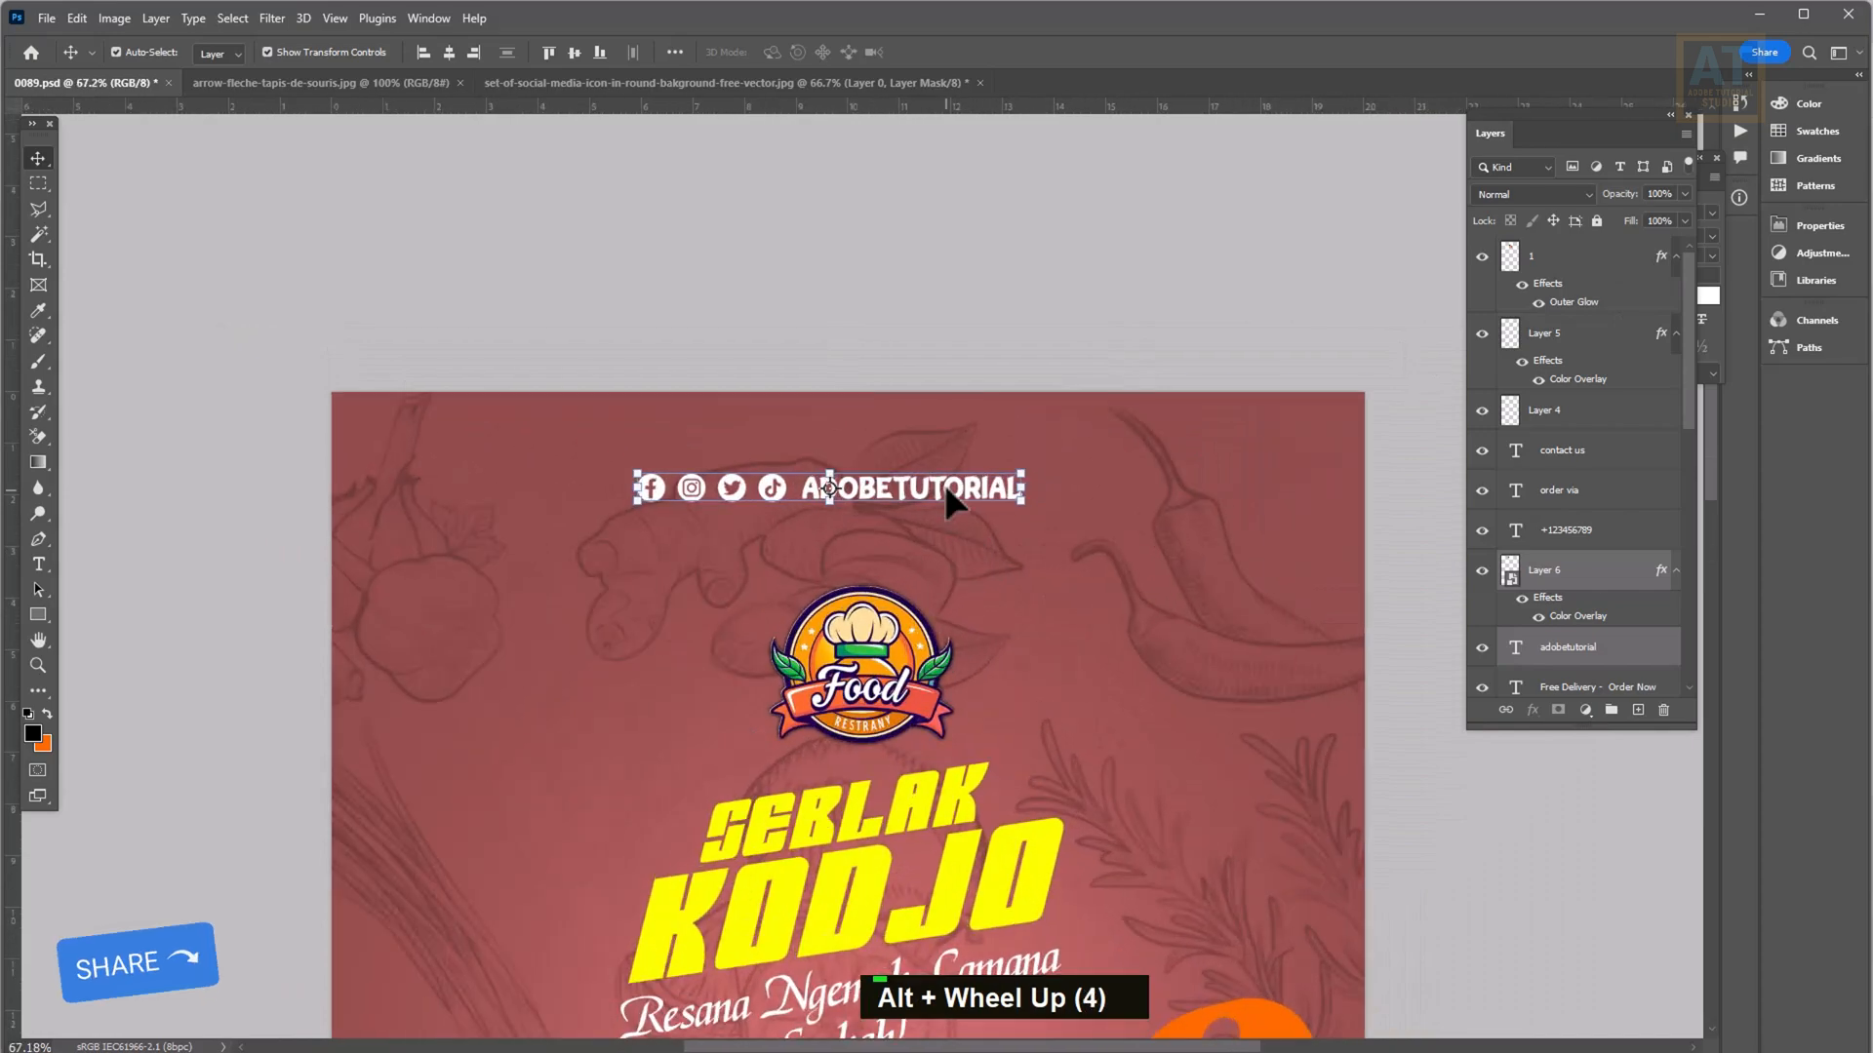
pyautogui.moveTo(944, 484); pyautogui.dragTo(1122, 537)
pyautogui.press('shift')
pyautogui.press('shift')
pyautogui.press('Return')
pyautogui.hotkey('shift', 'Left')
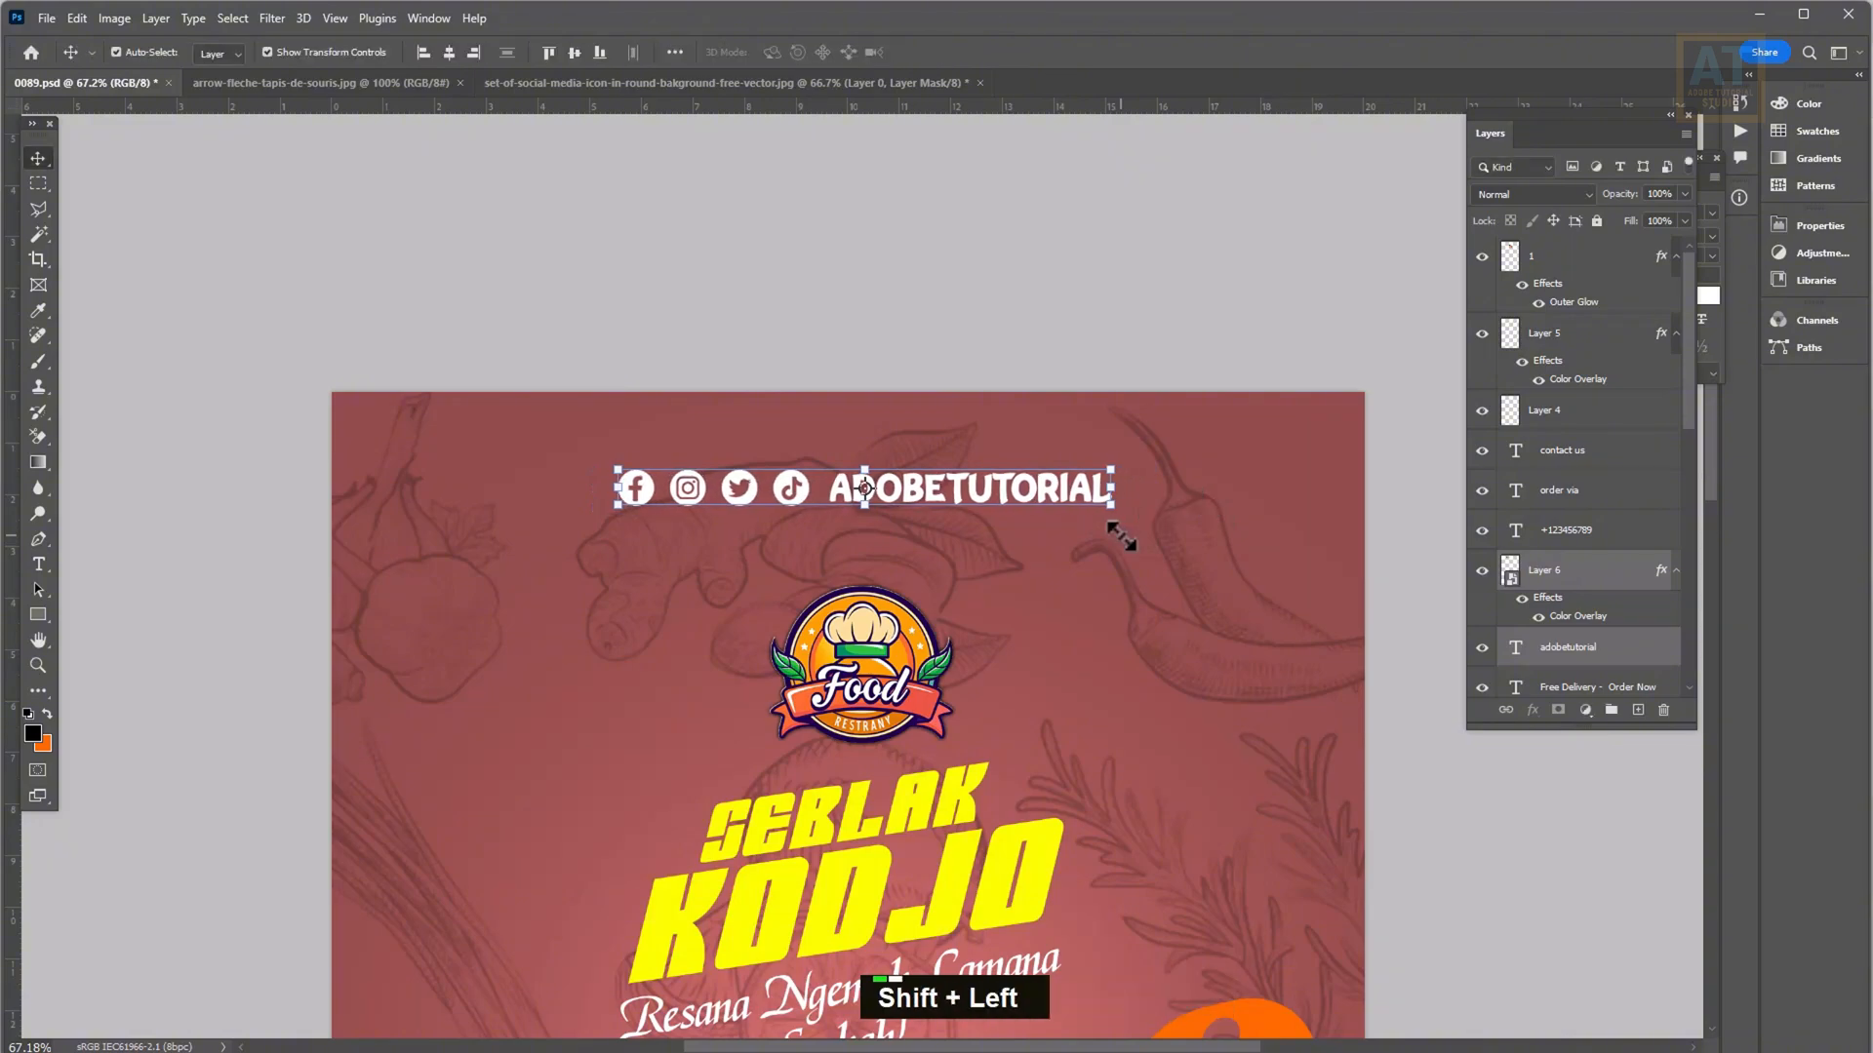
pyautogui.press('Left')
pyautogui.press('Left')
# - Enlarge the Food Restrany logo slightly between the social header and the SEBLAK KODJO title
pyautogui.moveTo(856, 659); pyautogui.dragTo(864, 619)
pyautogui.moveTo(871, 755); pyautogui.dragTo(900, 469)
pyautogui.press('Return')
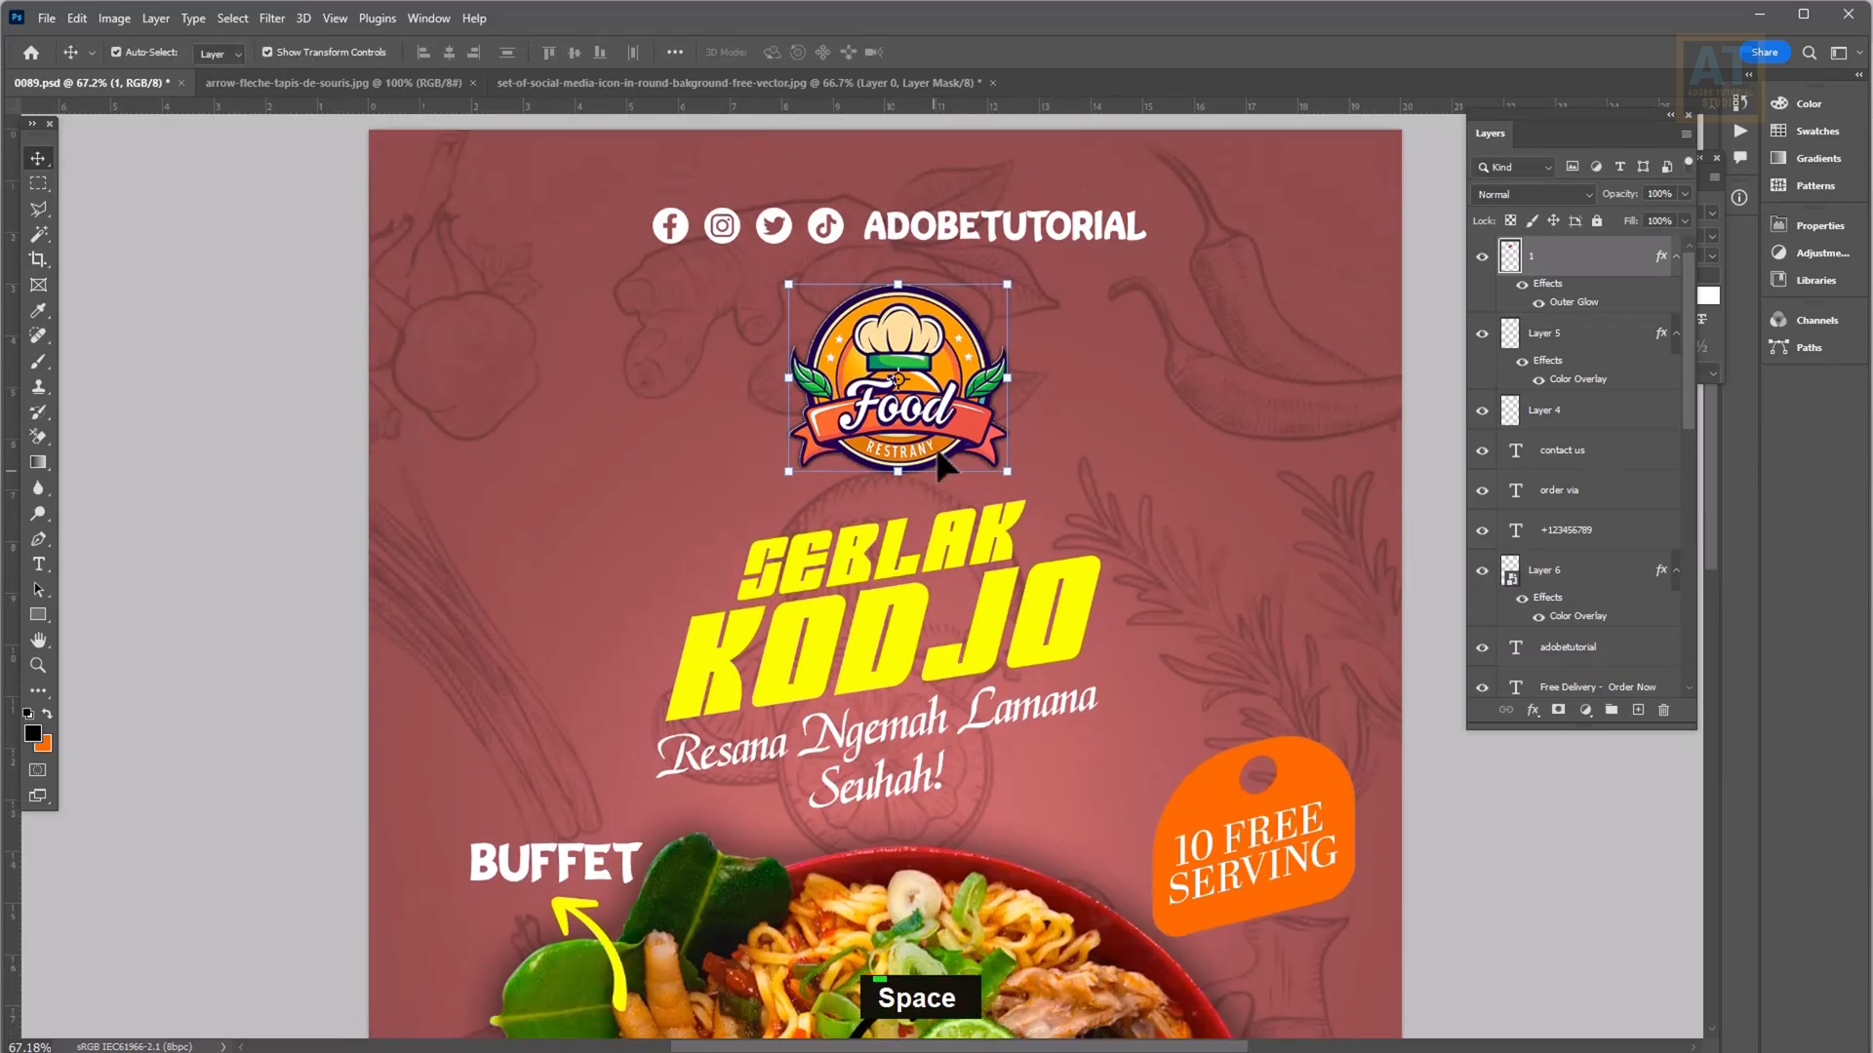
# - Add a dark red Drop Shadow to the SEBLAK KODJO title and shift the title and its tagline slightly upward
pyautogui.click(922, 671)
pyautogui.moveTo(922, 671); pyautogui.dragTo(943, 572)
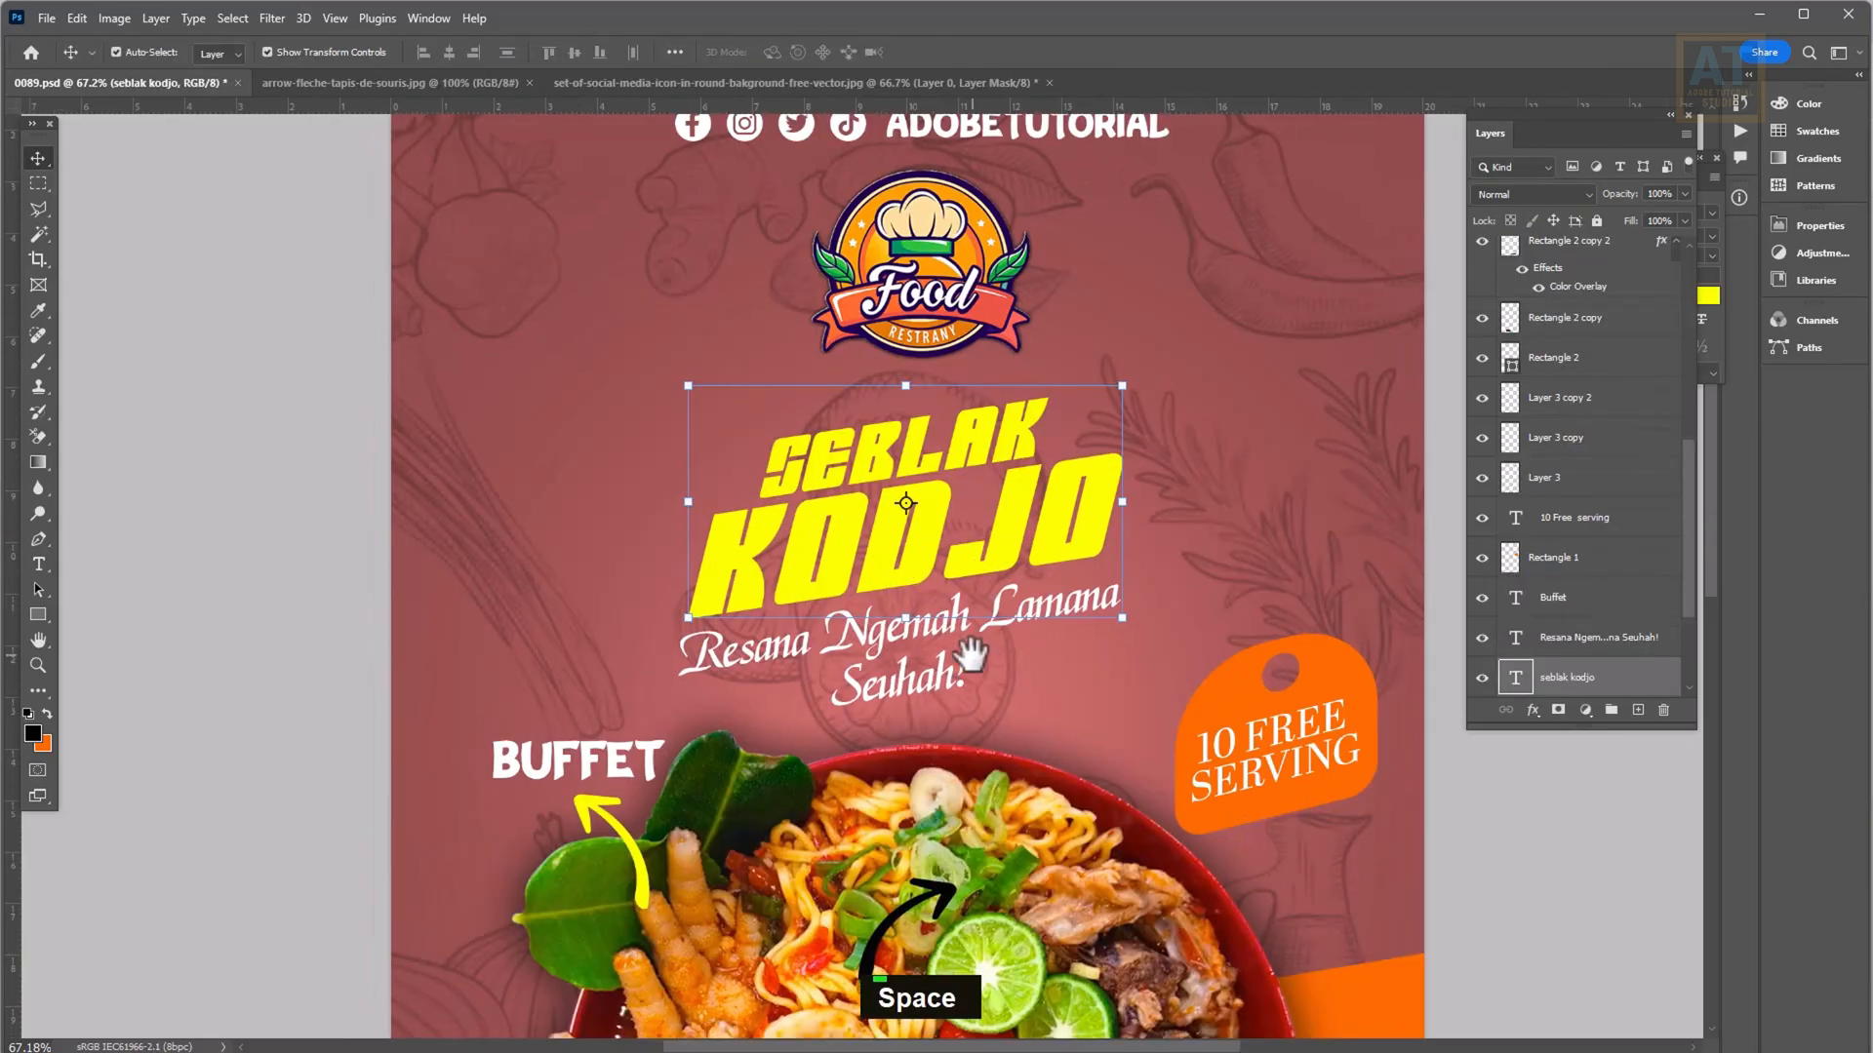
pyautogui.click(1533, 711)
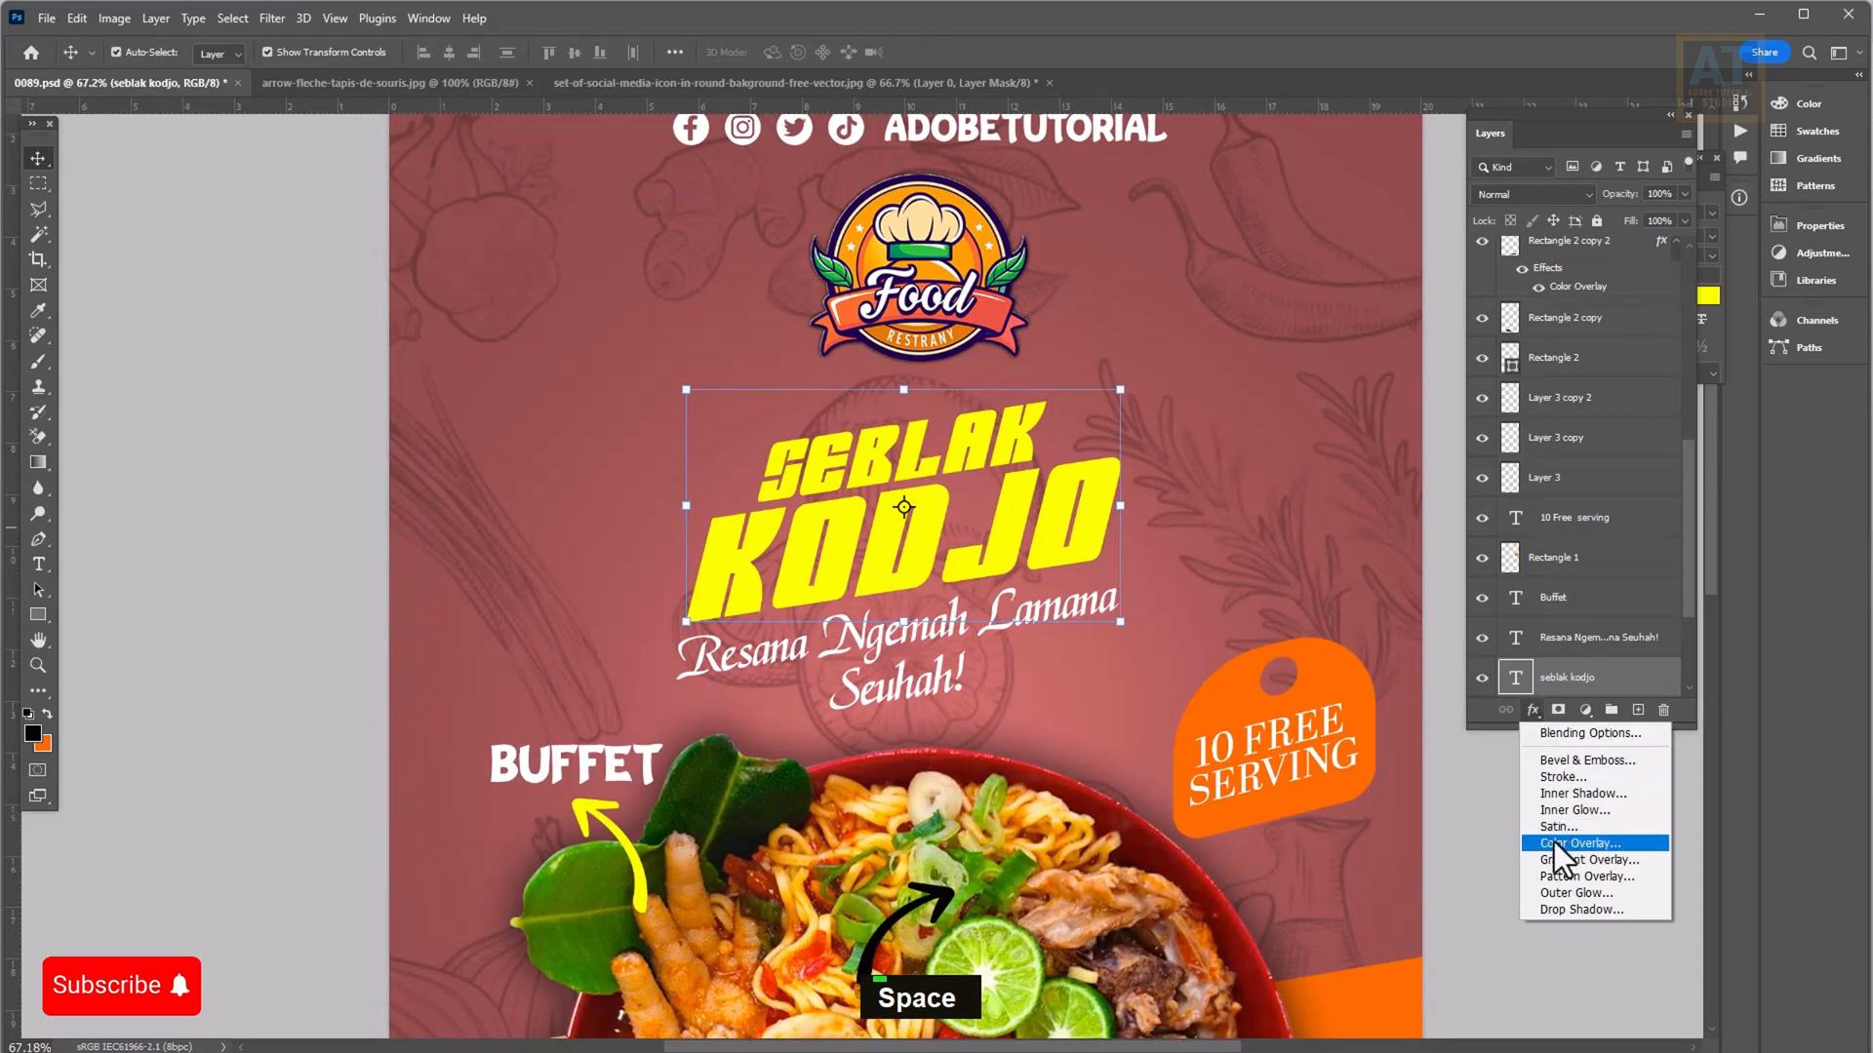
pyautogui.click(1553, 912)
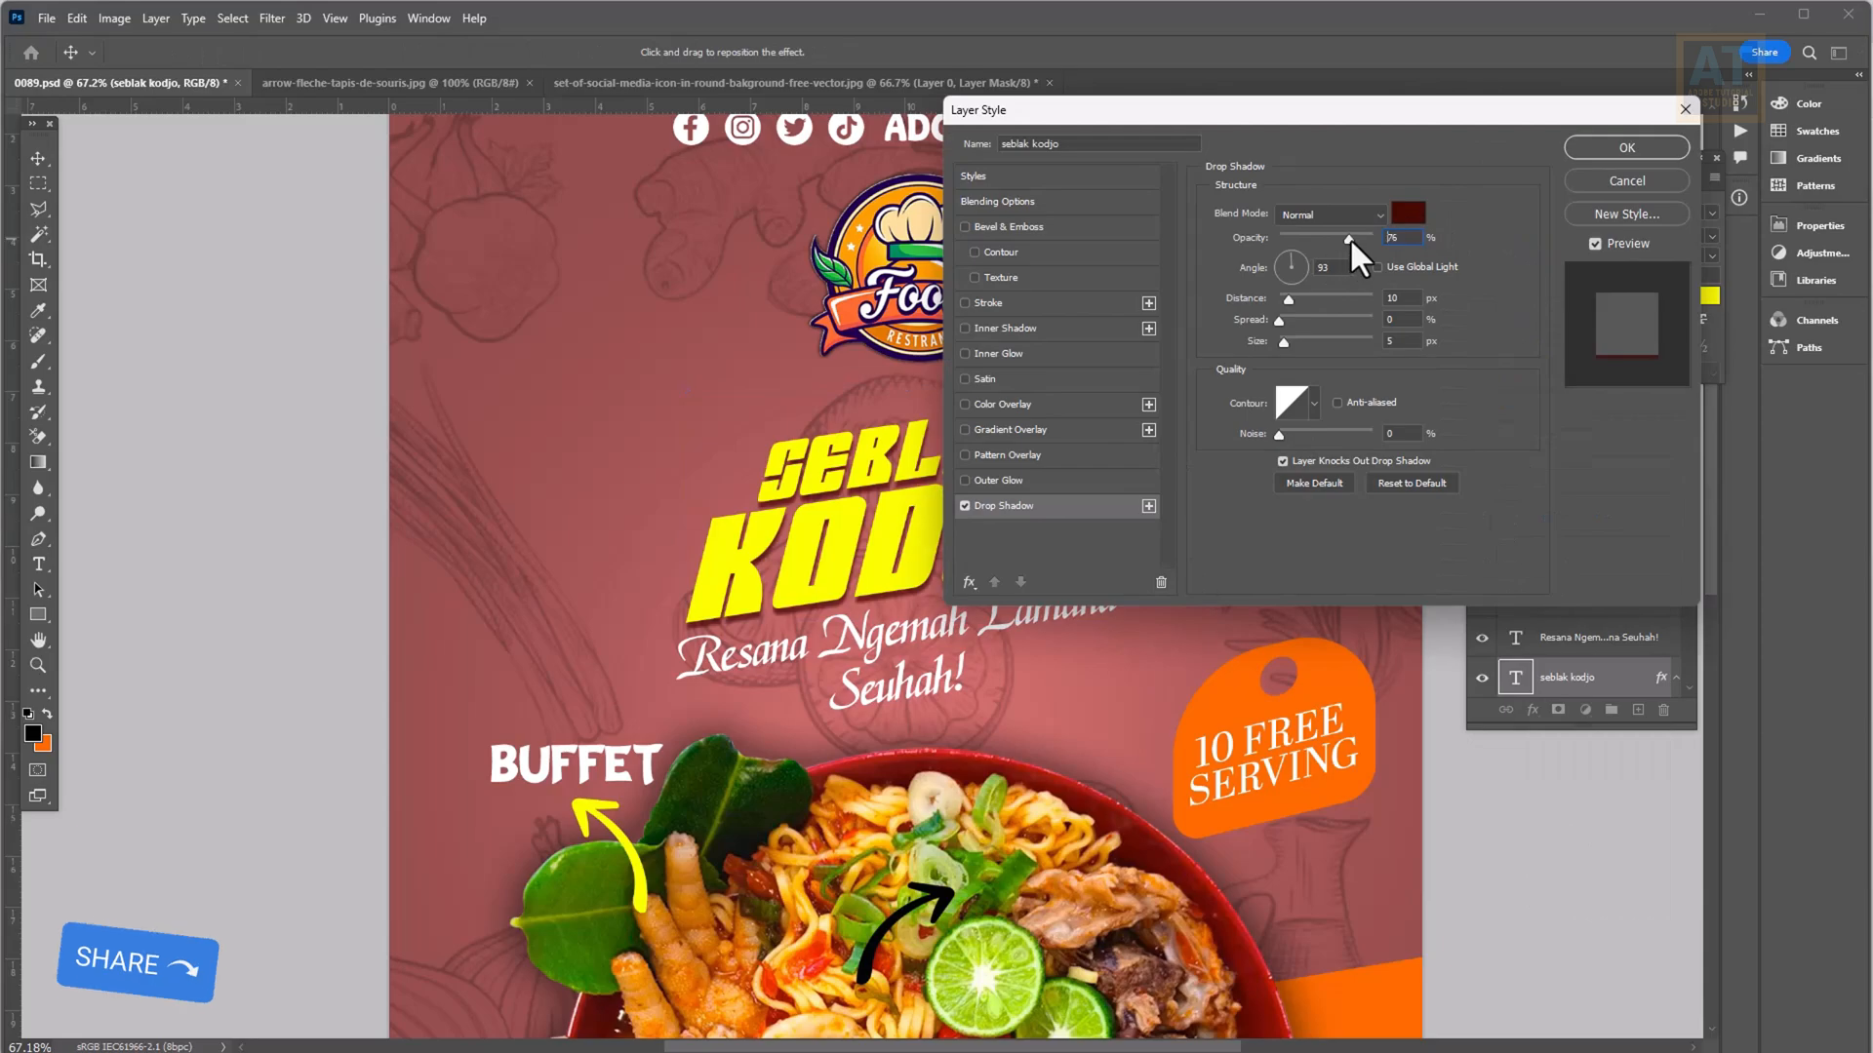
pyautogui.click(1600, 148)
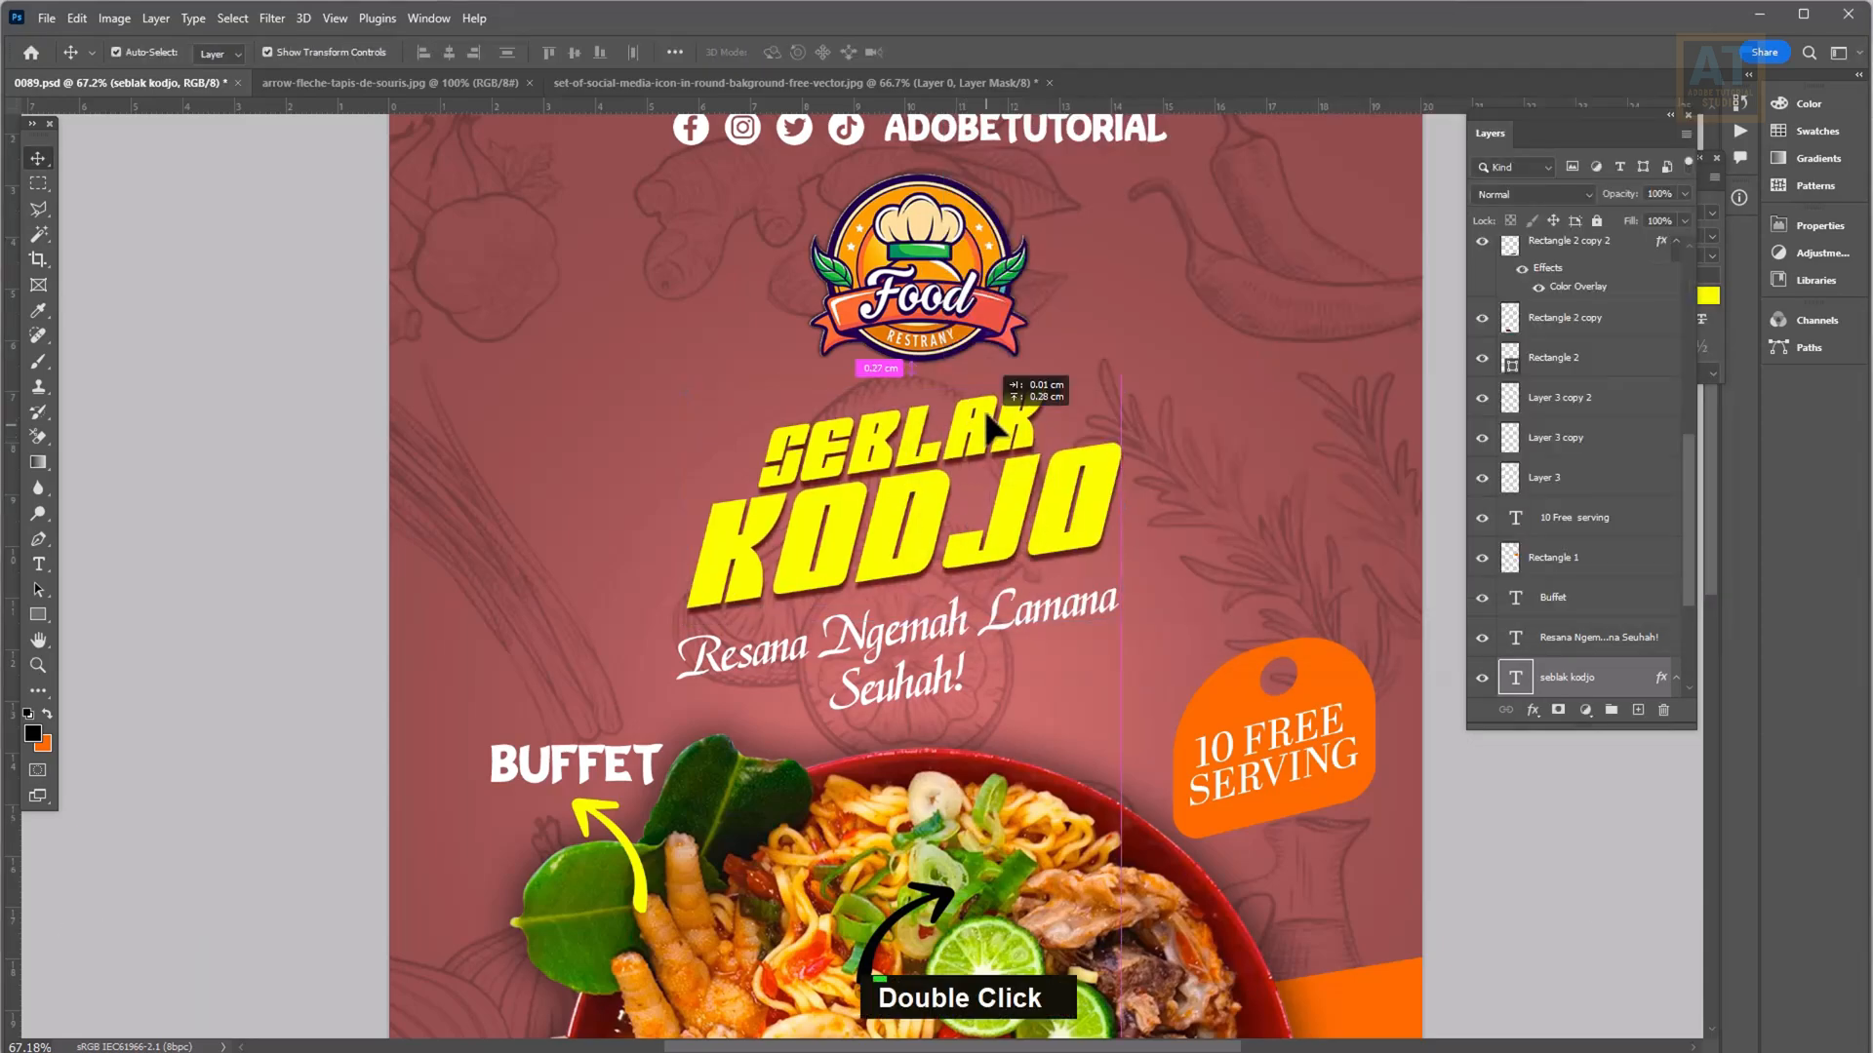
pyautogui.moveTo(961, 625); pyautogui.dragTo(963, 605)
# - Add a Drop Shadow to the orange 10 FREE SERVING tag shape
pyautogui.press('space')
pyautogui.moveTo(1103, 592); pyautogui.dragTo(921, 305)
pyautogui.click(1134, 390)
pyautogui.click(1531, 712)
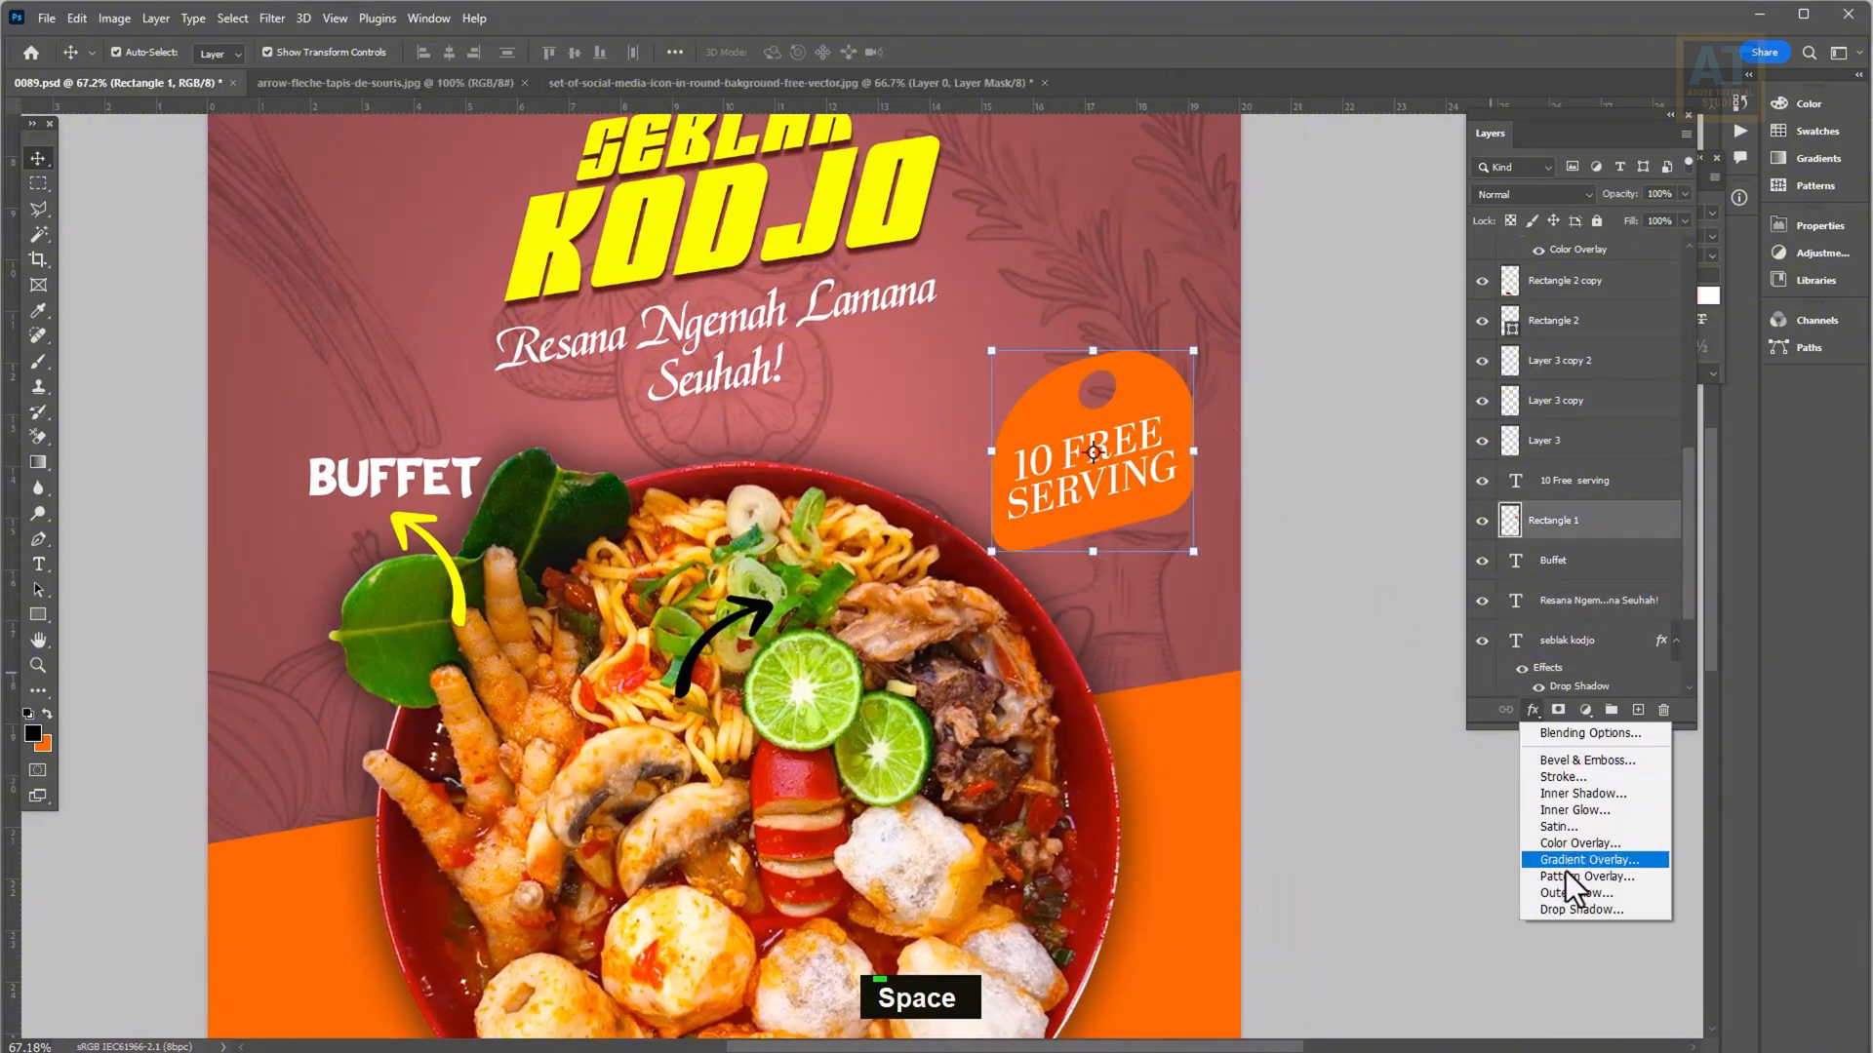
pyautogui.click(1567, 915)
pyautogui.press('Return')
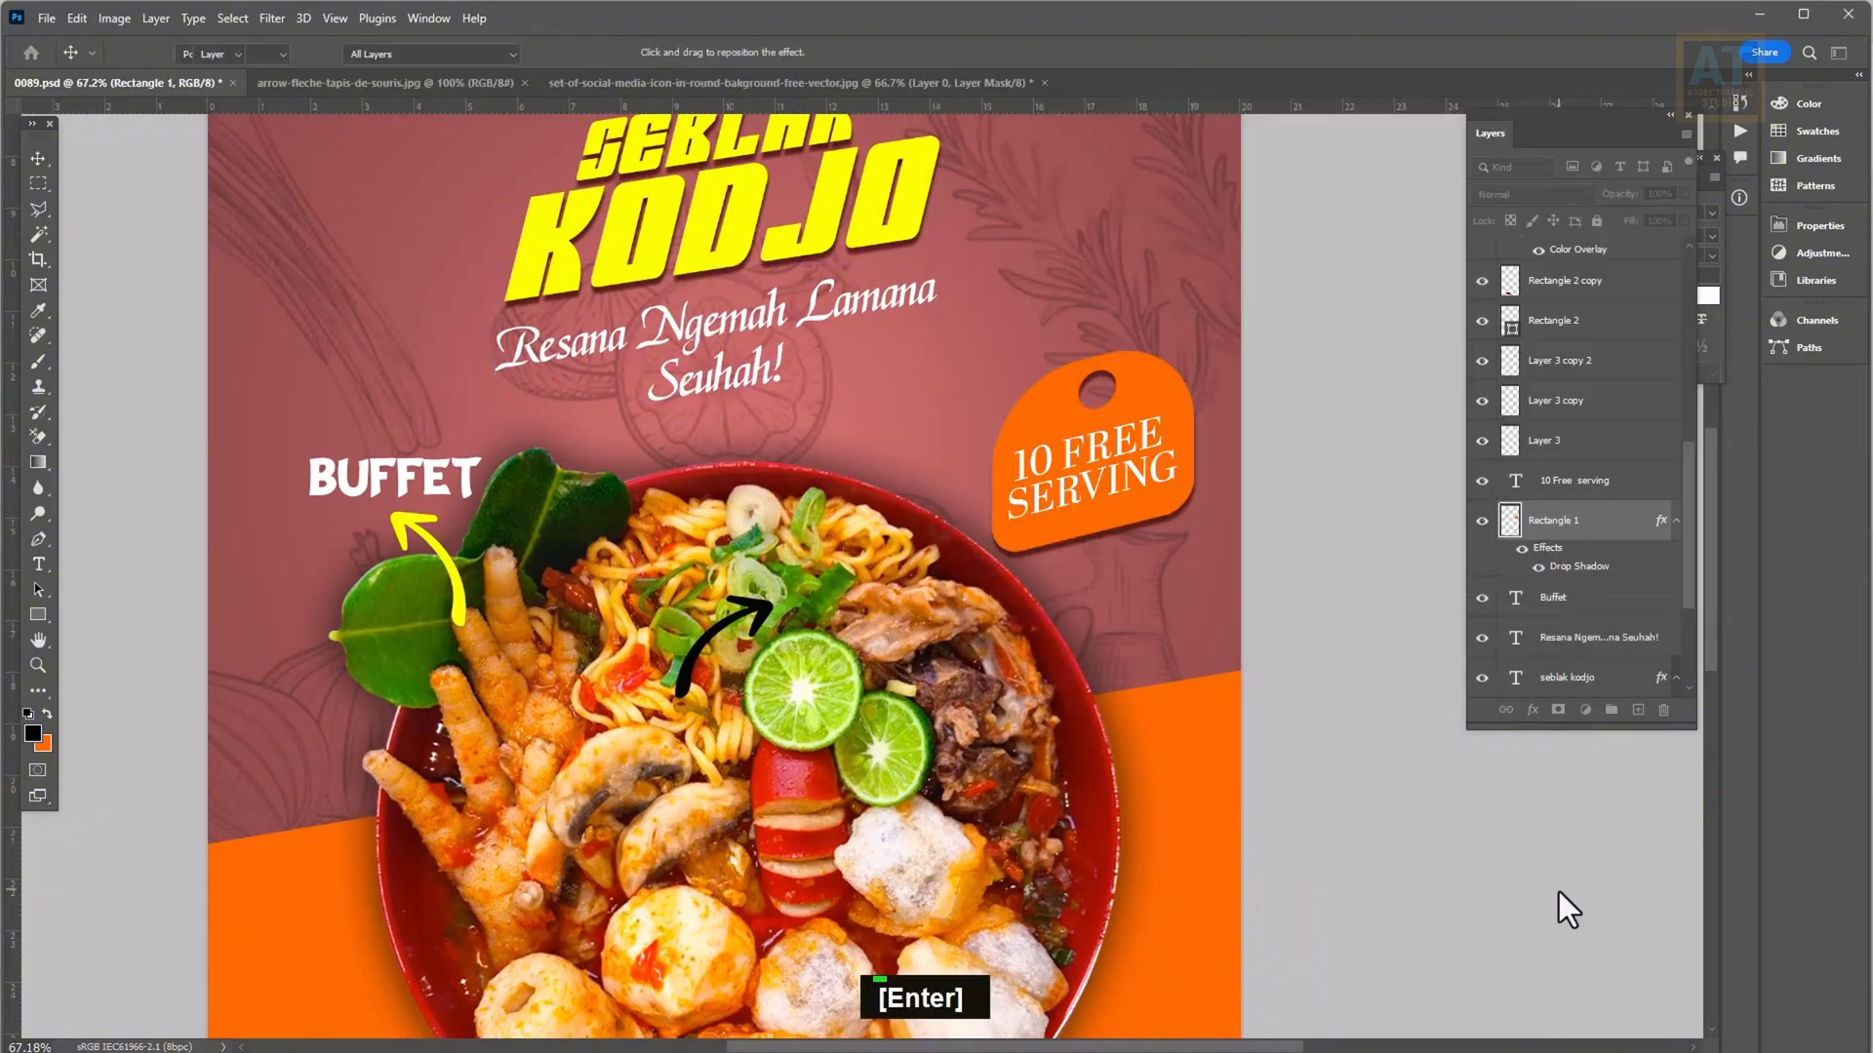
# - Scale the ORDER VIA and CONTACT US bars up to about 110% and move them slightly down and toward the poster's left edge
pyautogui.scroll(-2, 1109, 744)
pyautogui.scroll(-5, 1026, 276)
pyautogui.scroll(-3, 1026, 276)
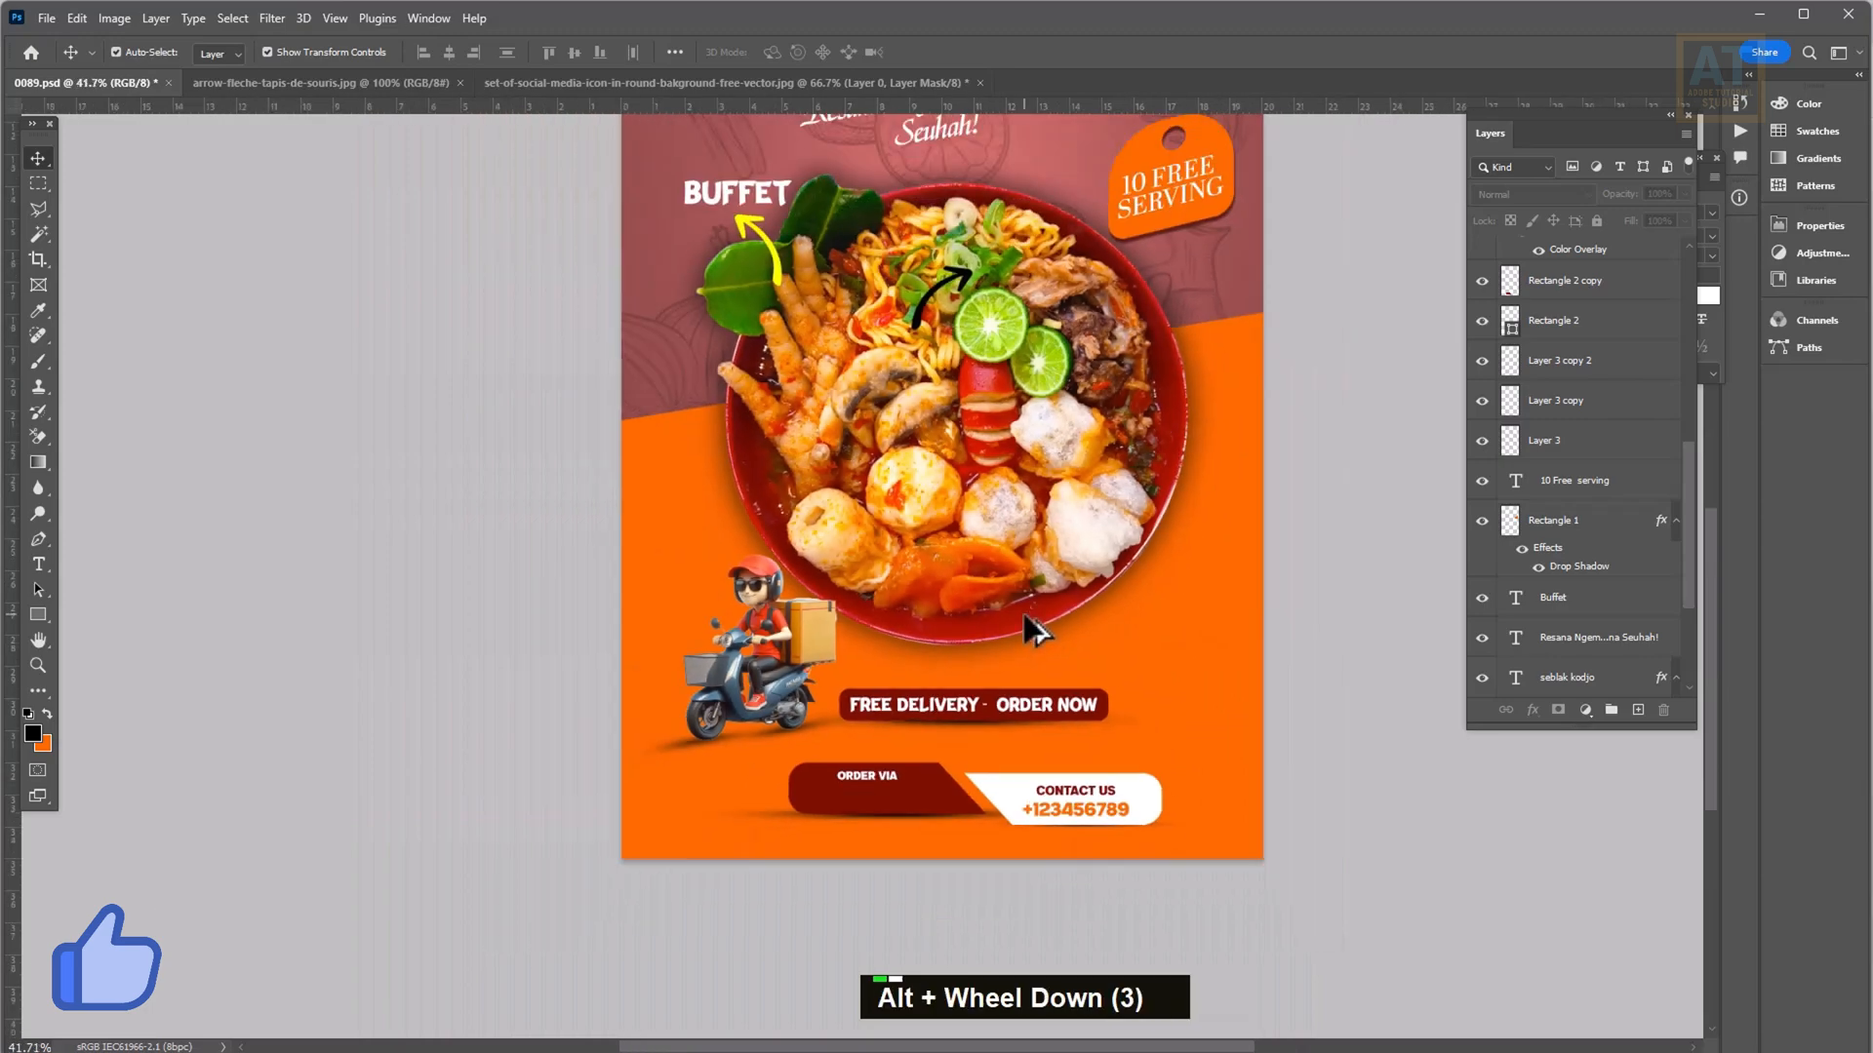
pyautogui.moveTo(1128, 914); pyautogui.dragTo(759, 786)
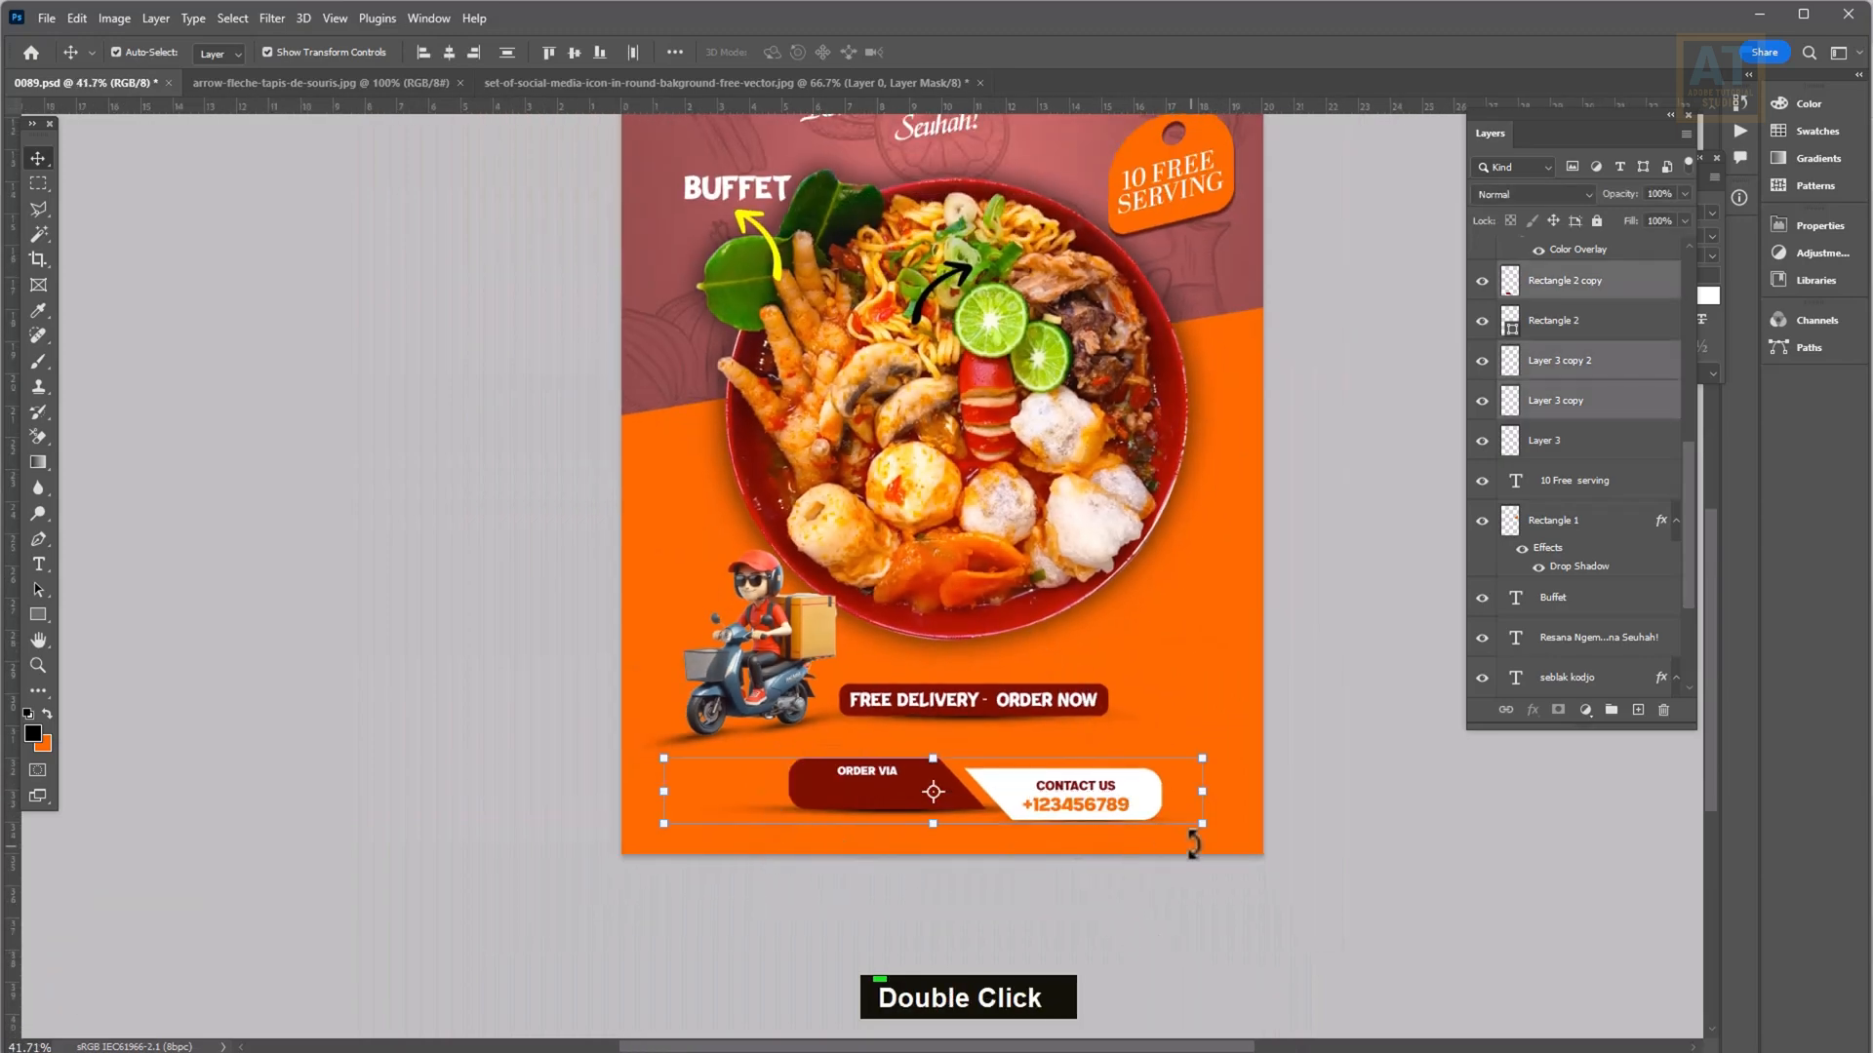
pyautogui.moveTo(1206, 825); pyautogui.dragTo(1227, 829)
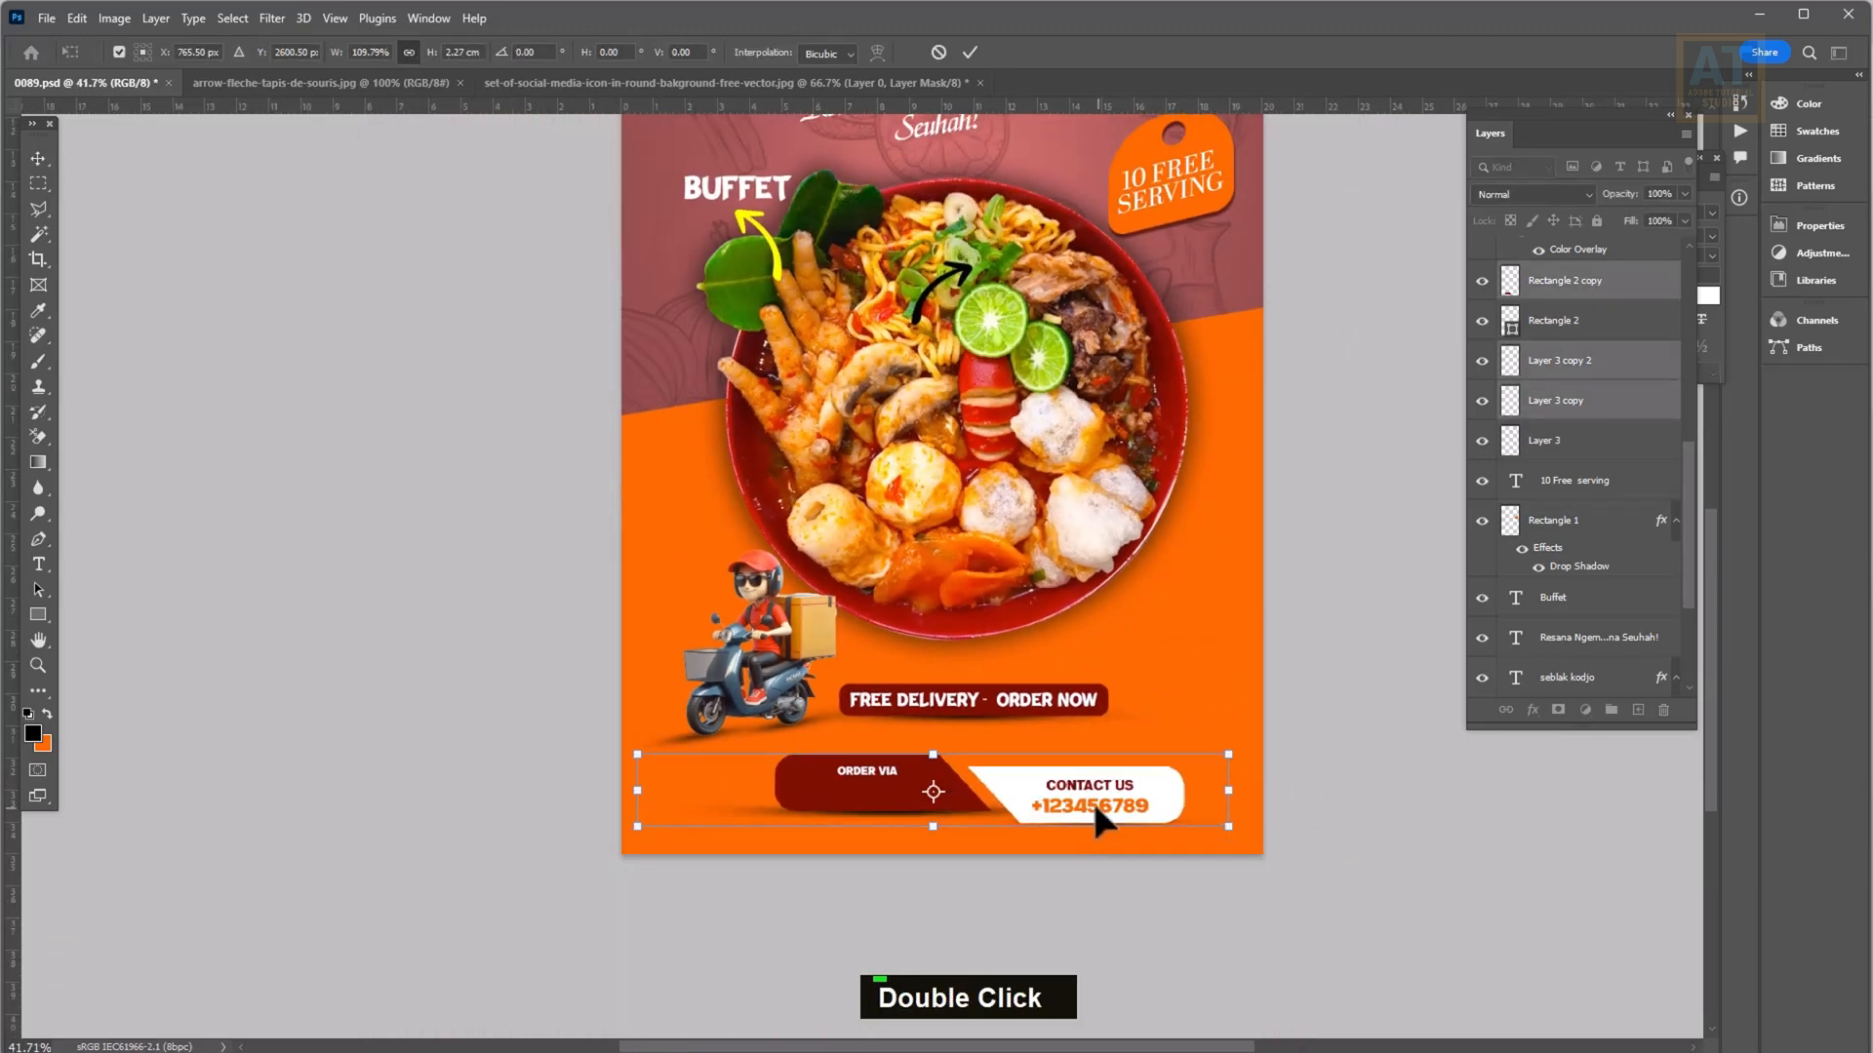
pyautogui.moveTo(1093, 808); pyautogui.dragTo(1056, 819)
pyautogui.press('Return')
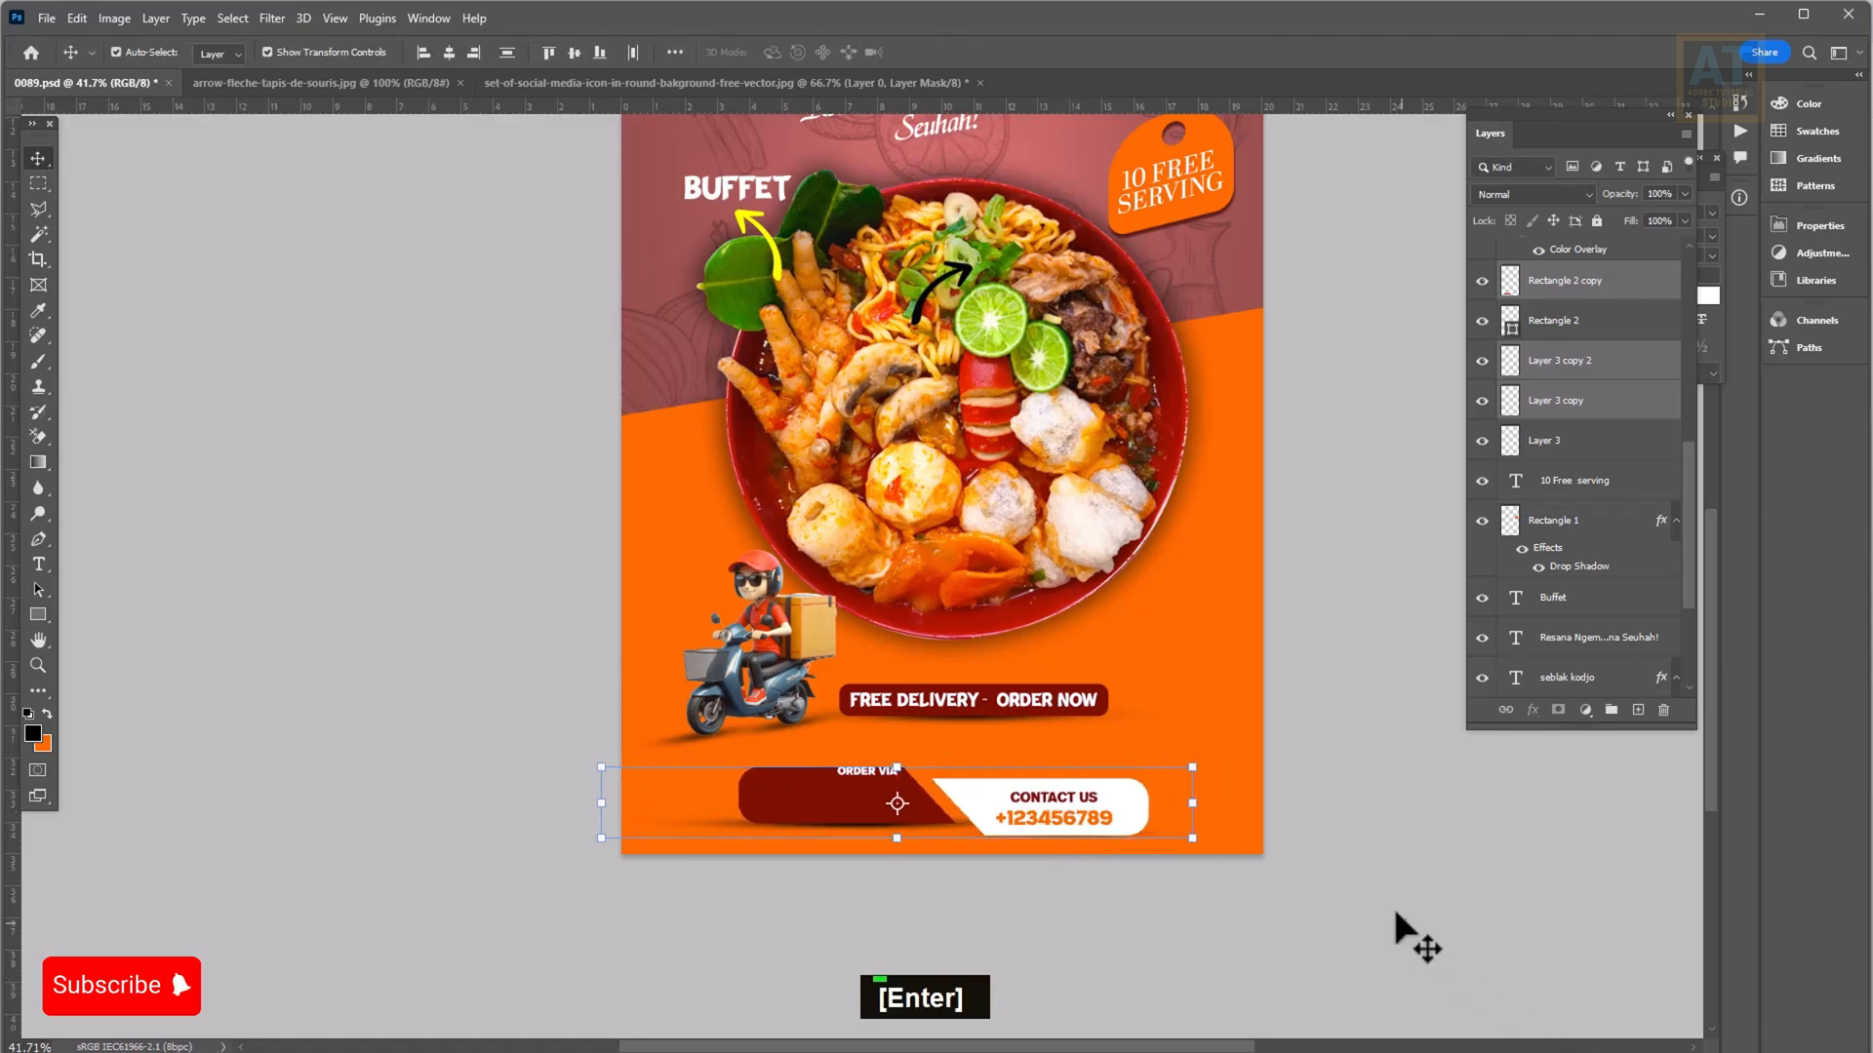
# - Nudge the shadow under the white contact bar down and centre the ORDER VIA text near the top of the dark red bar
pyautogui.click(1396, 912)
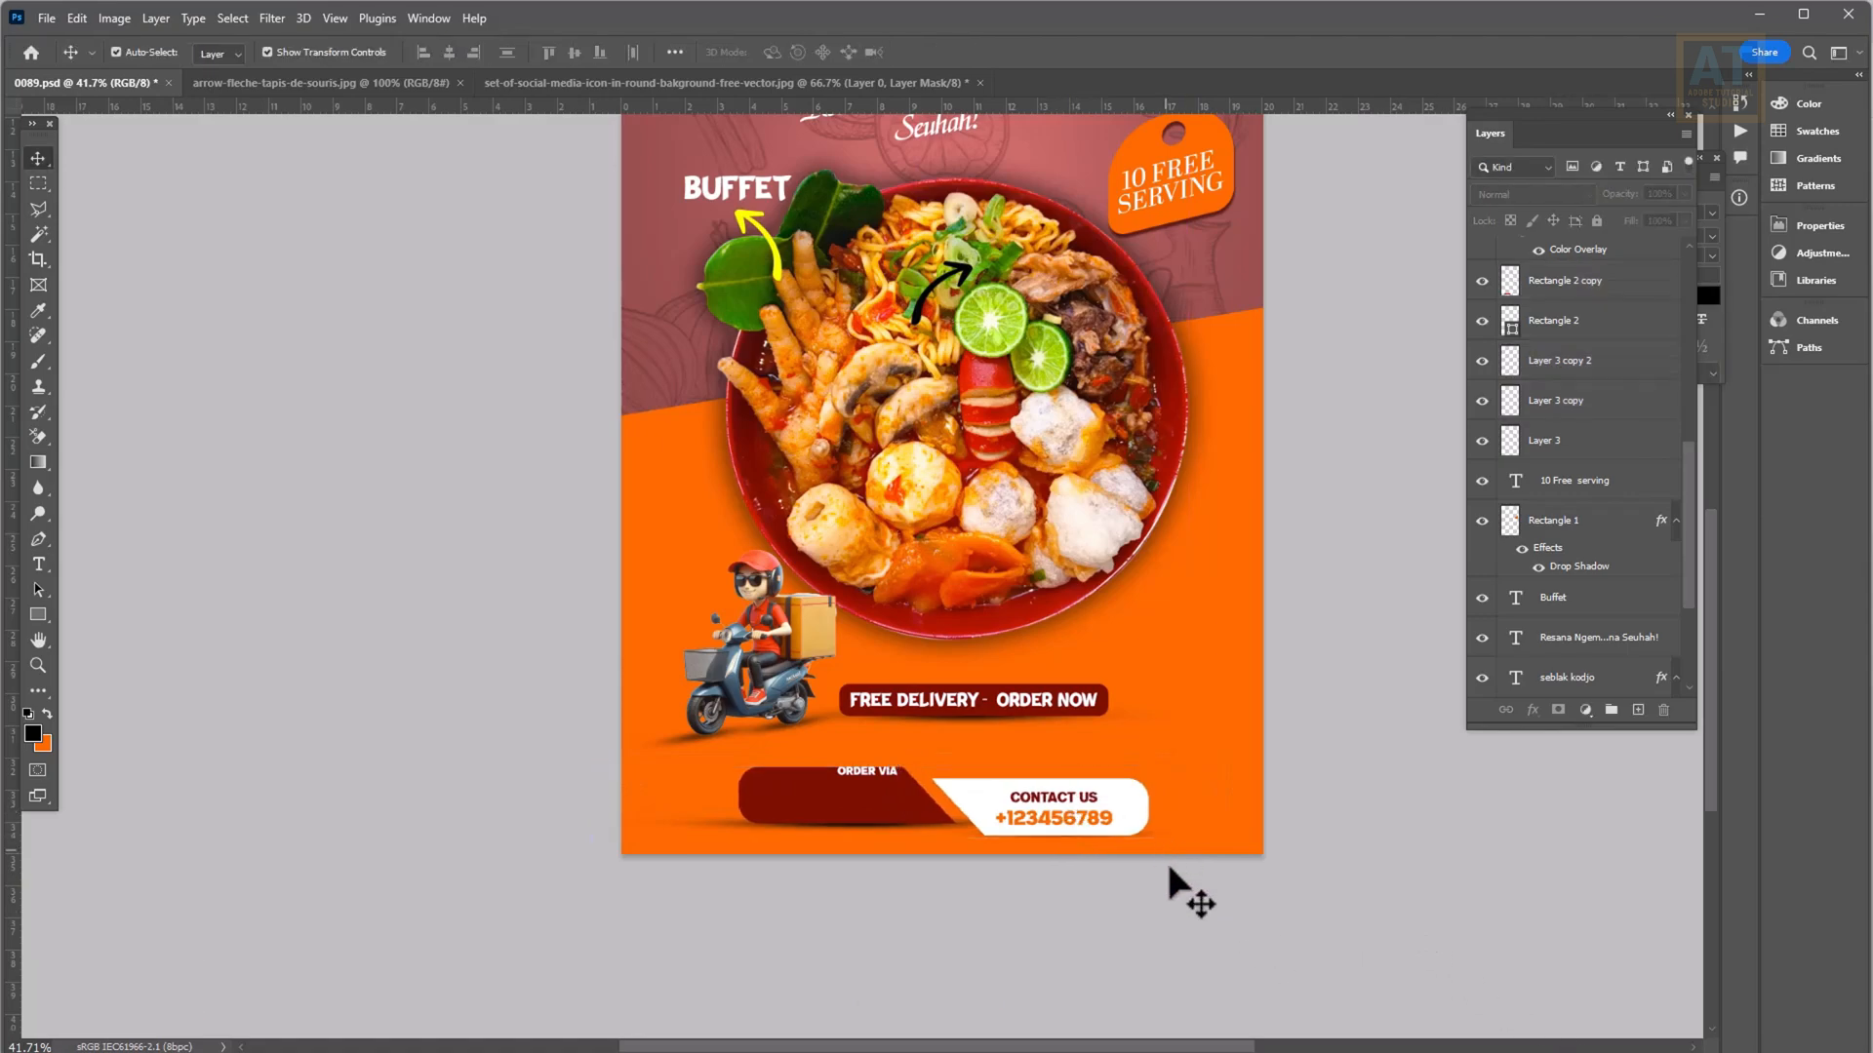
pyautogui.click(1180, 831)
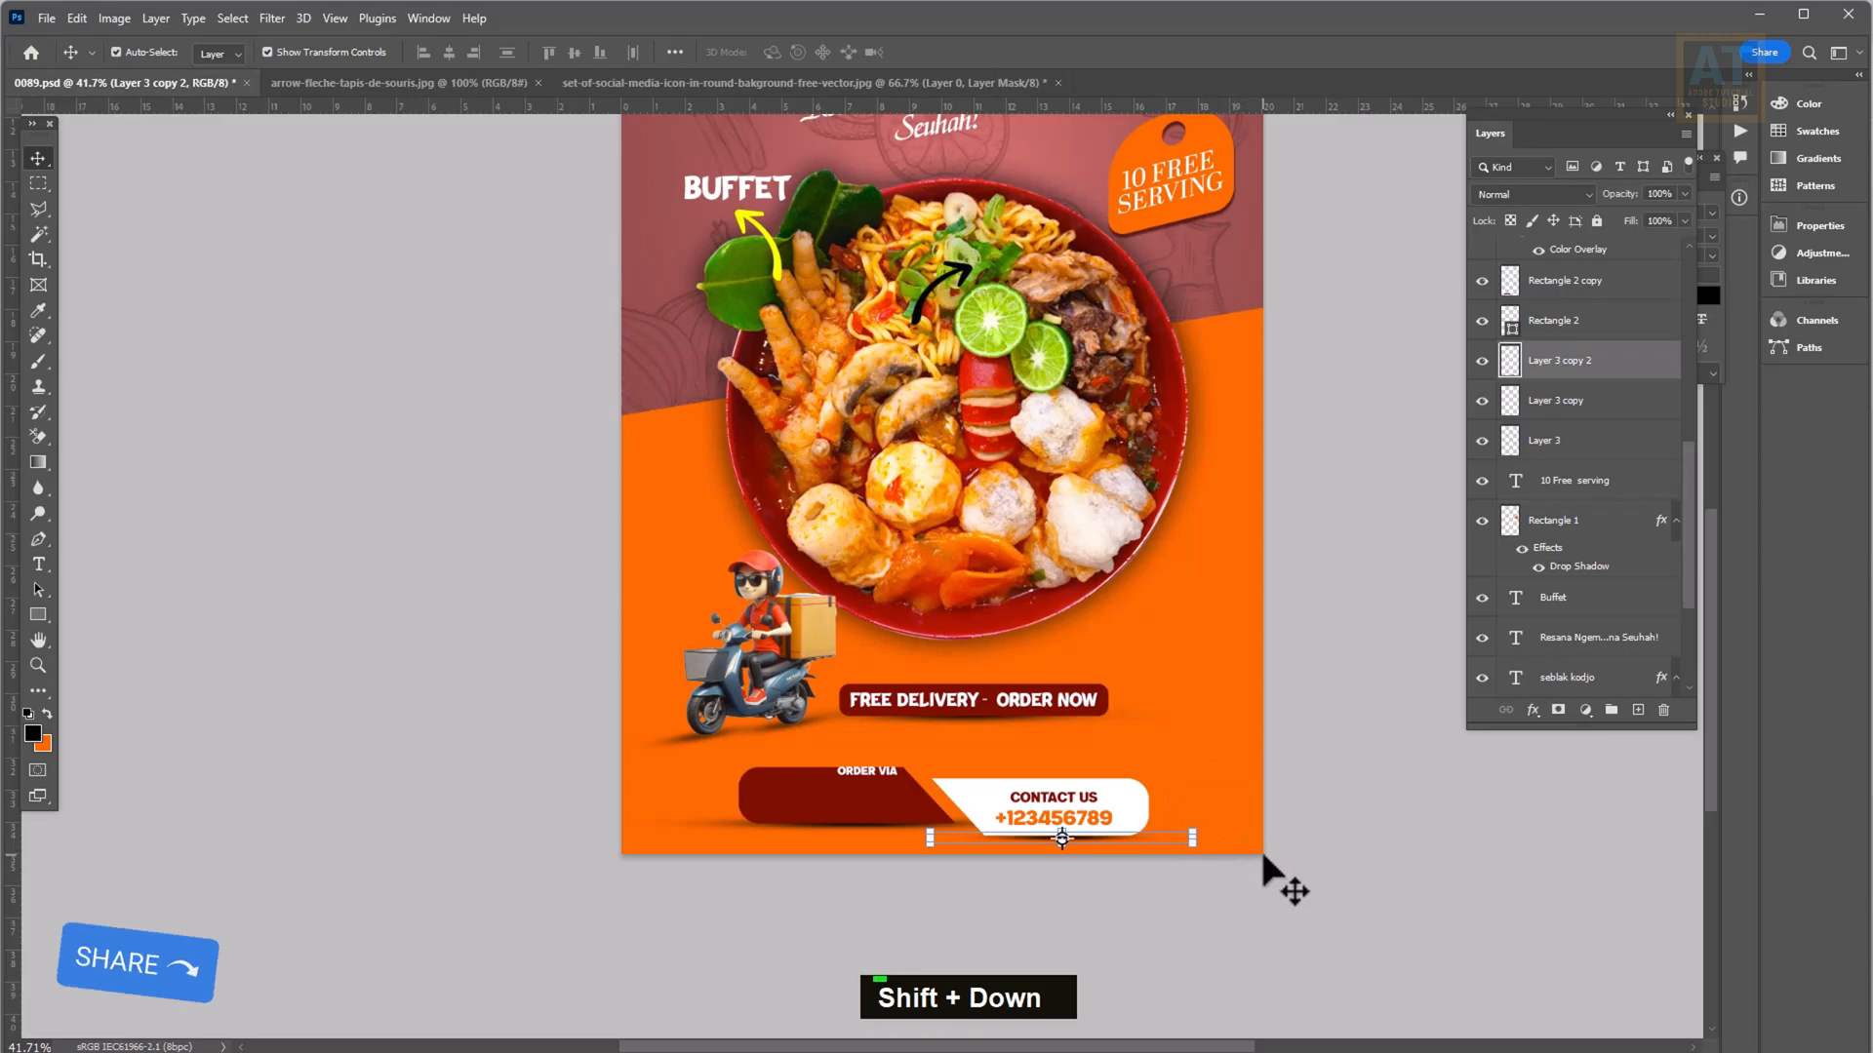
pyautogui.keyDown('alt'); pyautogui.scroll(5, 878, 775); pyautogui.keyUp('alt')
pyautogui.moveTo(858, 704); pyautogui.dragTo(761, 719)
# - Place 4.jpg as a linked image, shrink it to a small square, and rasterize its layer
pyautogui.click(49, 15)
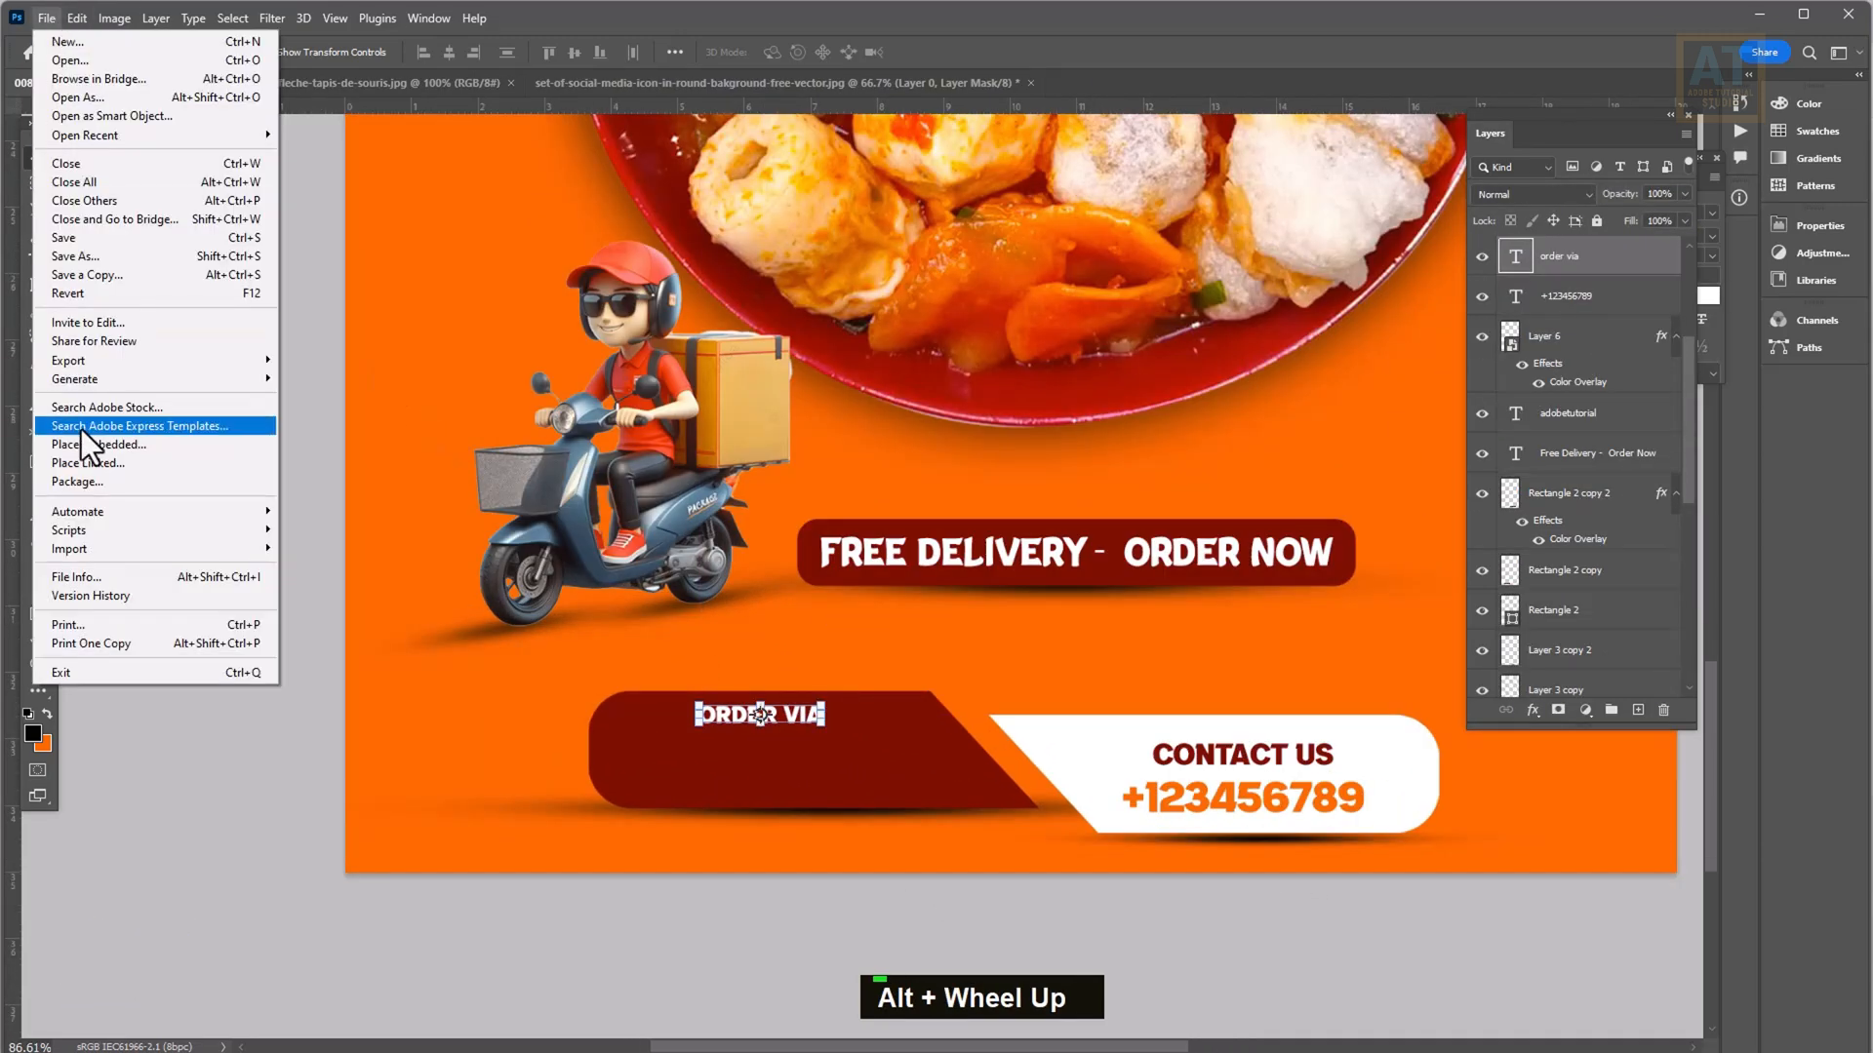
pyautogui.click(73, 466)
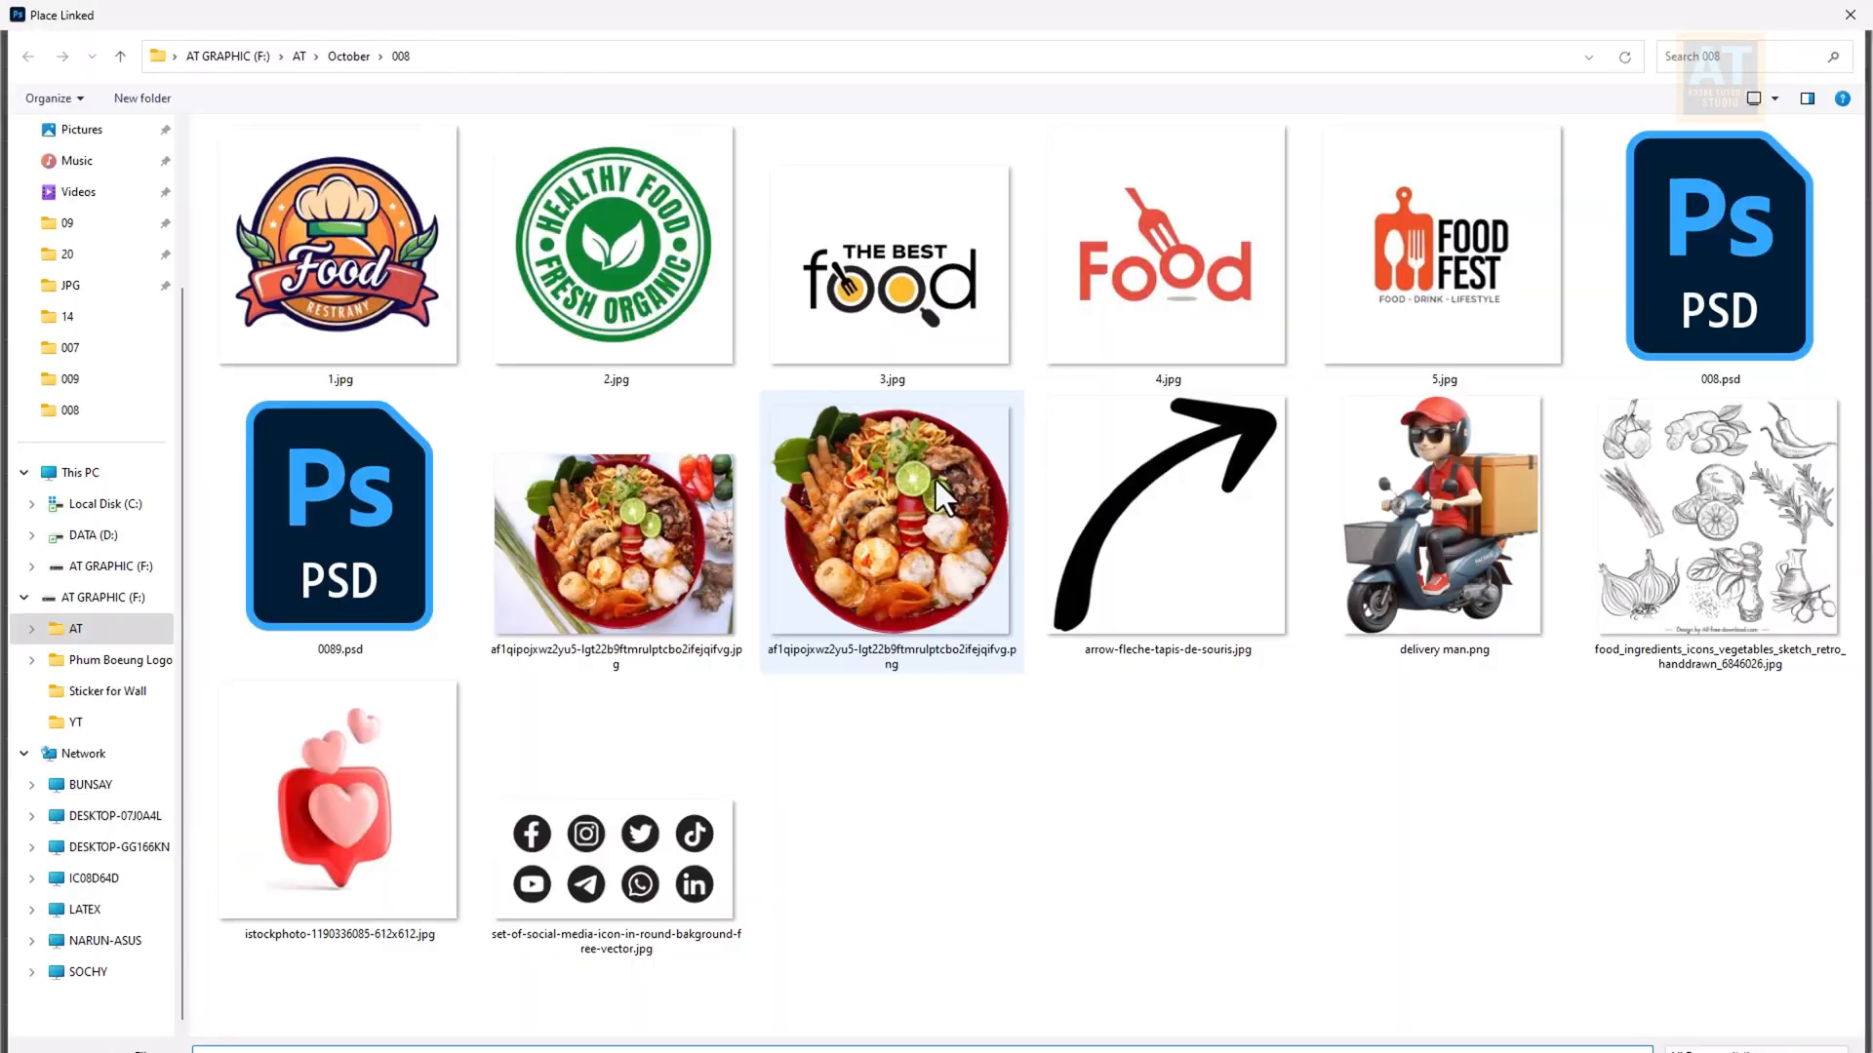
pyautogui.doubleClick(1210, 316)
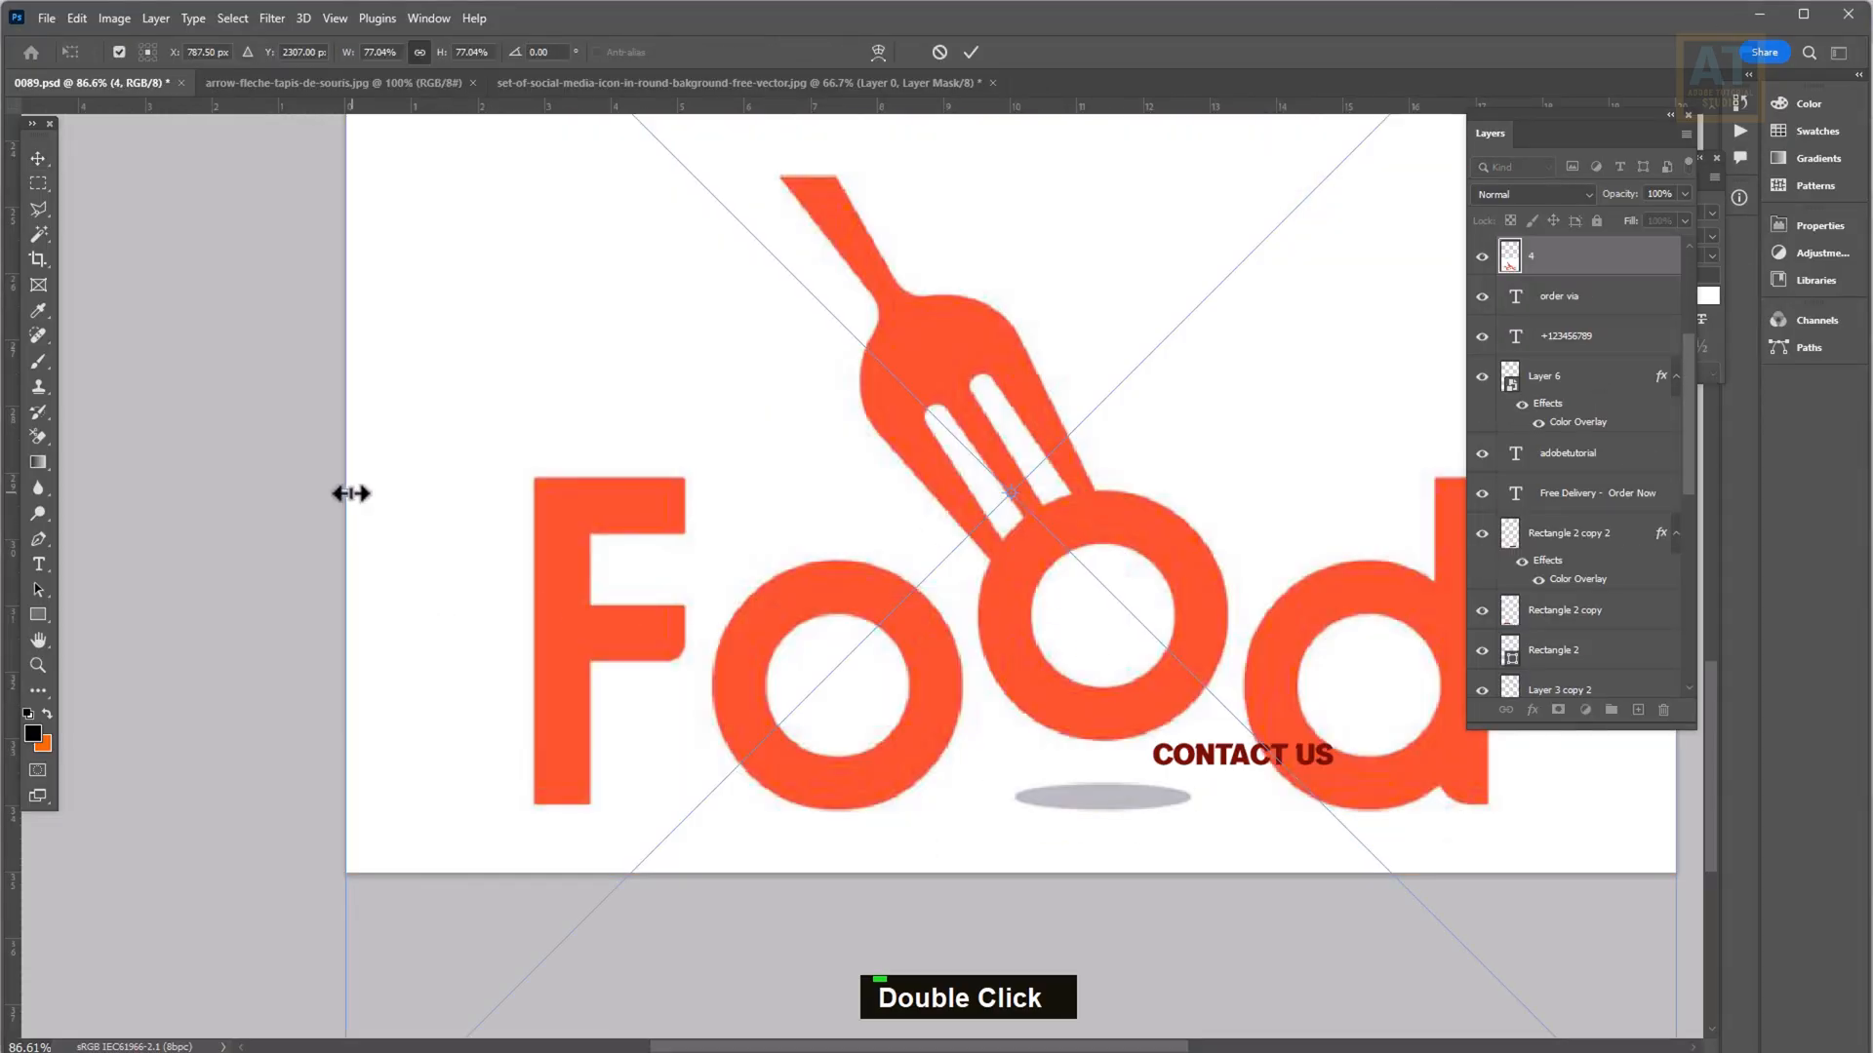
pyautogui.moveTo(352, 494); pyautogui.dragTo(875, 634)
pyautogui.press('Return')
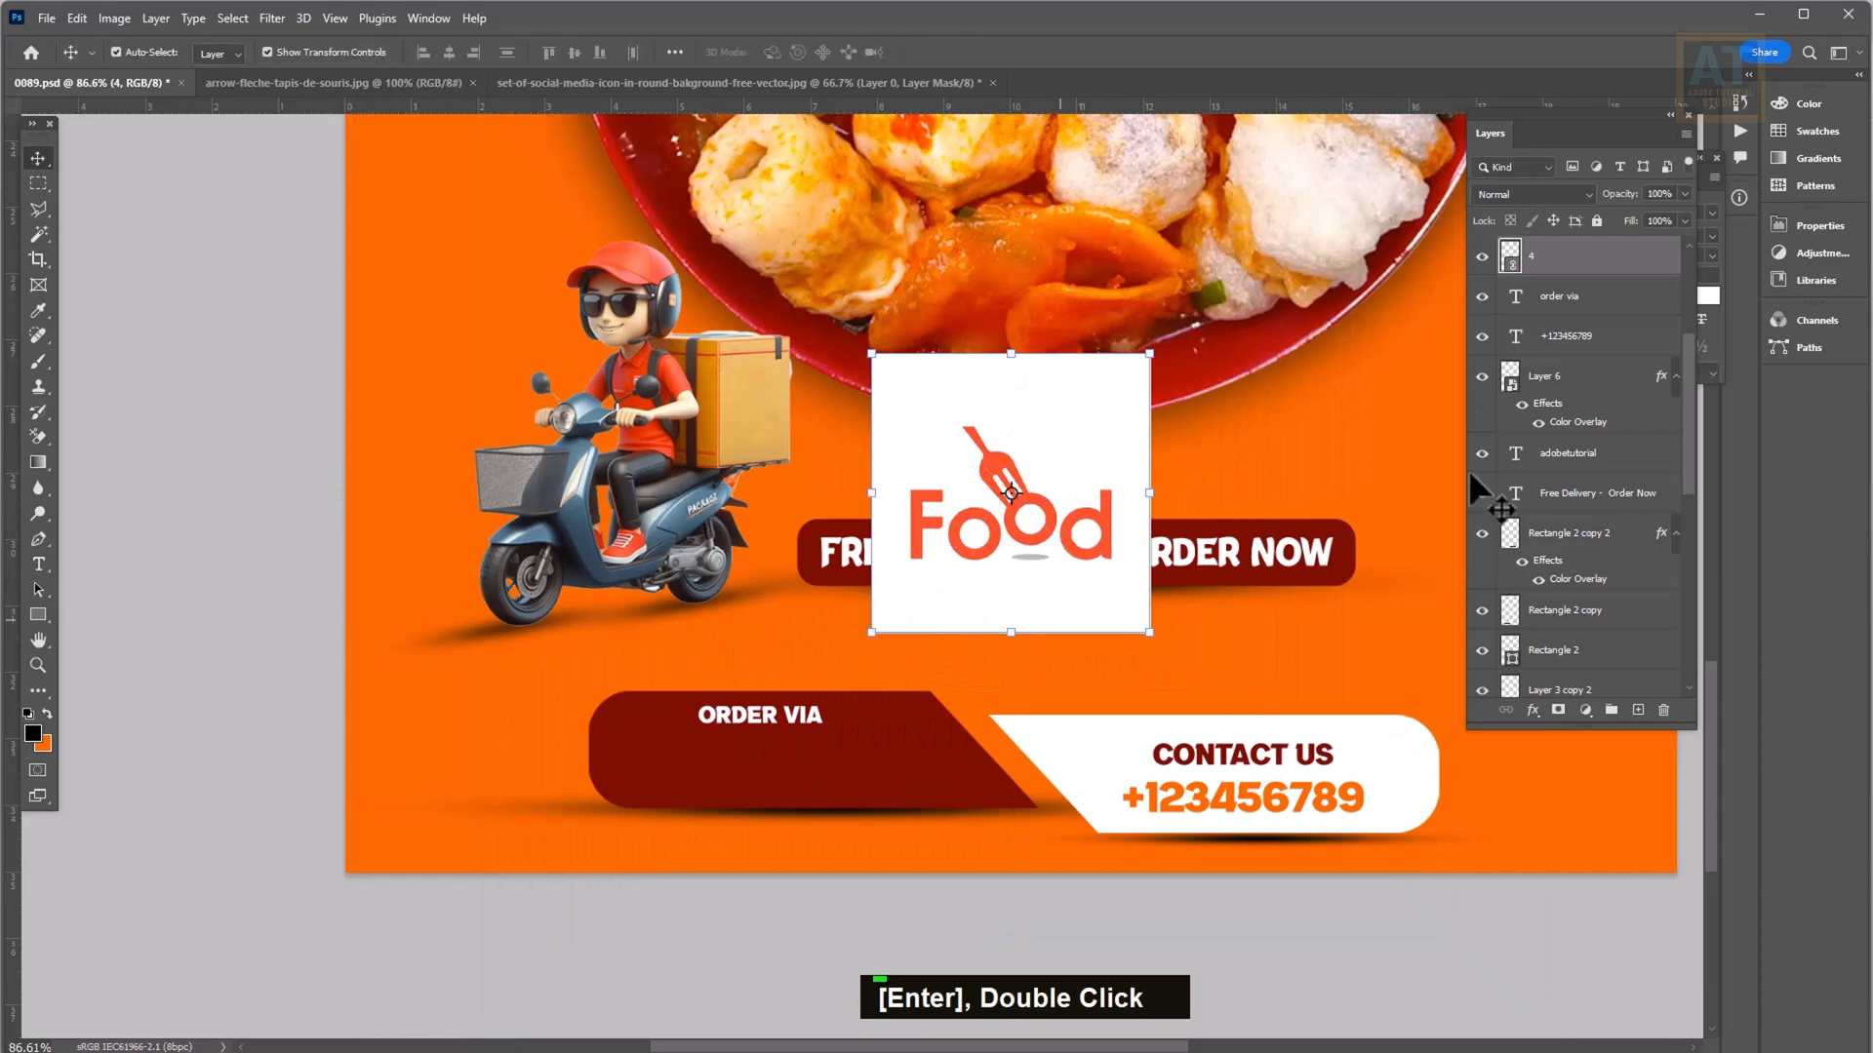
pyautogui.rightClick(1587, 280)
pyautogui.click(1618, 639)
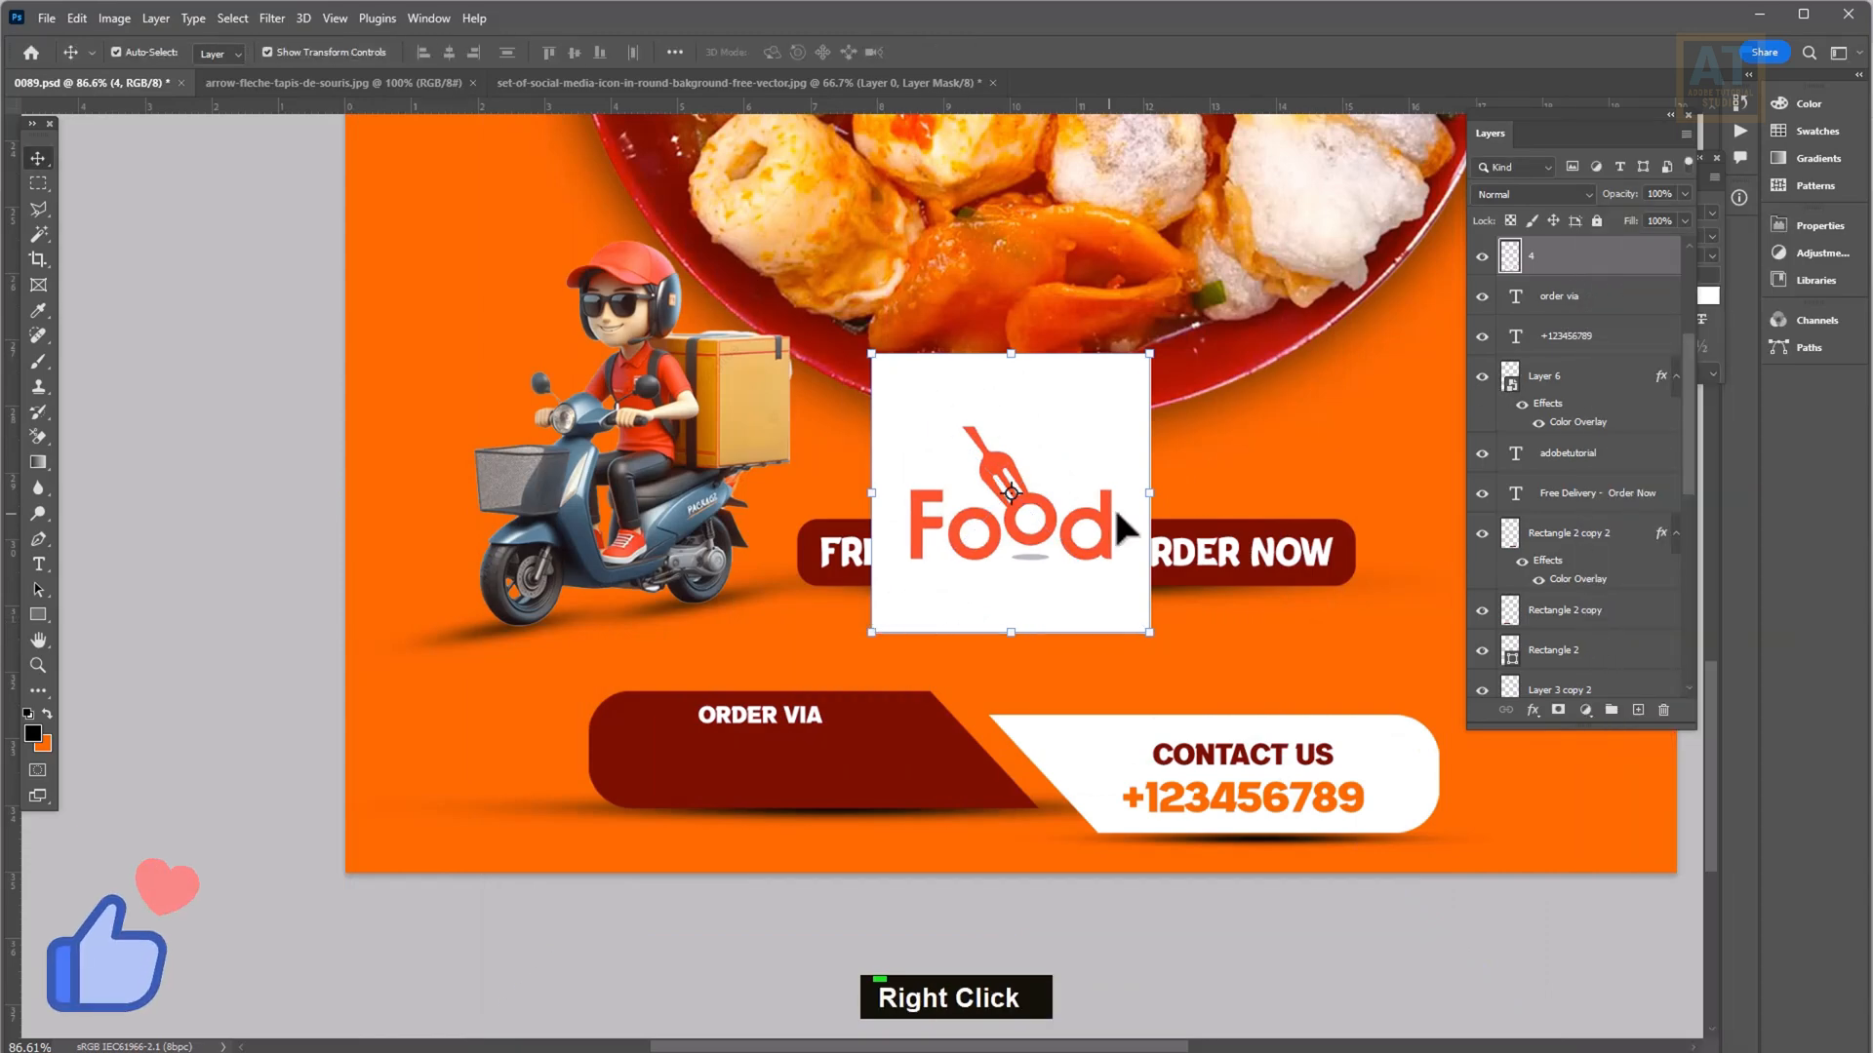
# - Delete the Food logo's white background with the Magic Wand, scale it to about 38%, and position it below ORDER VIA
pyautogui.press('w')
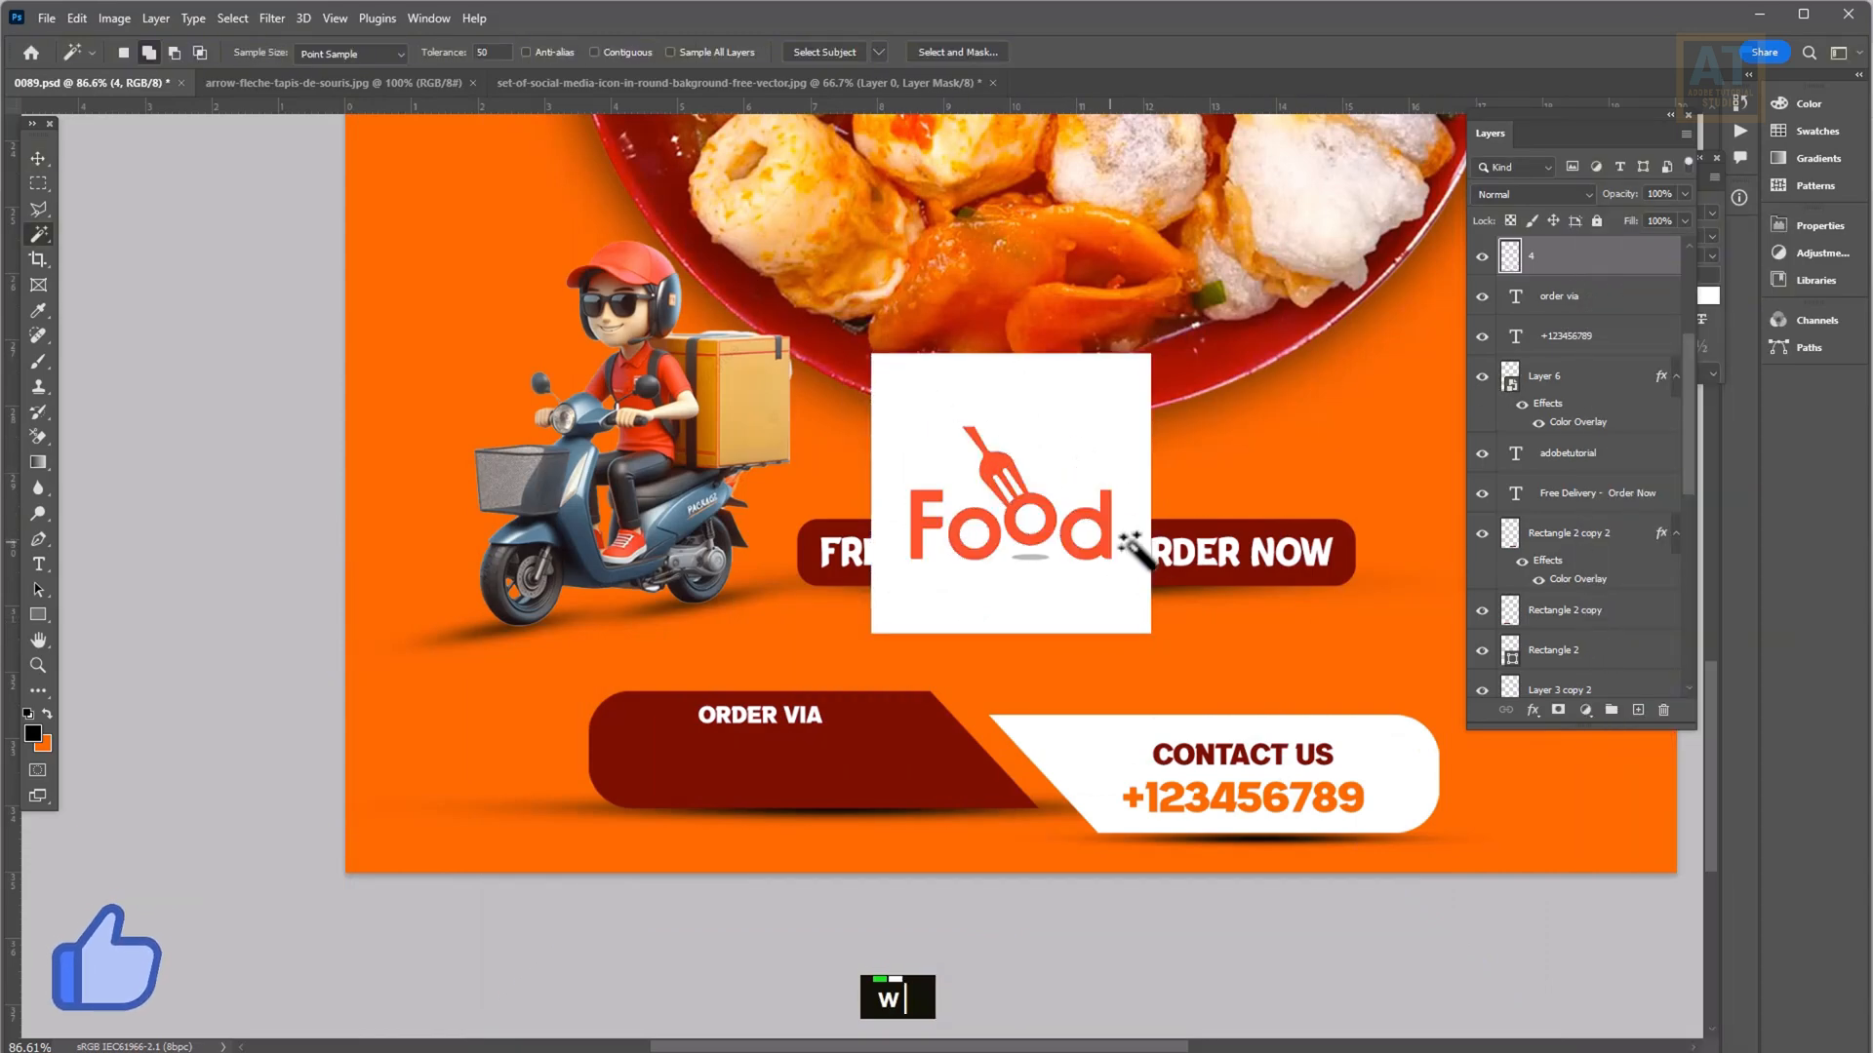
pyautogui.click(1080, 561)
pyautogui.press('Delete')
pyautogui.press('v')
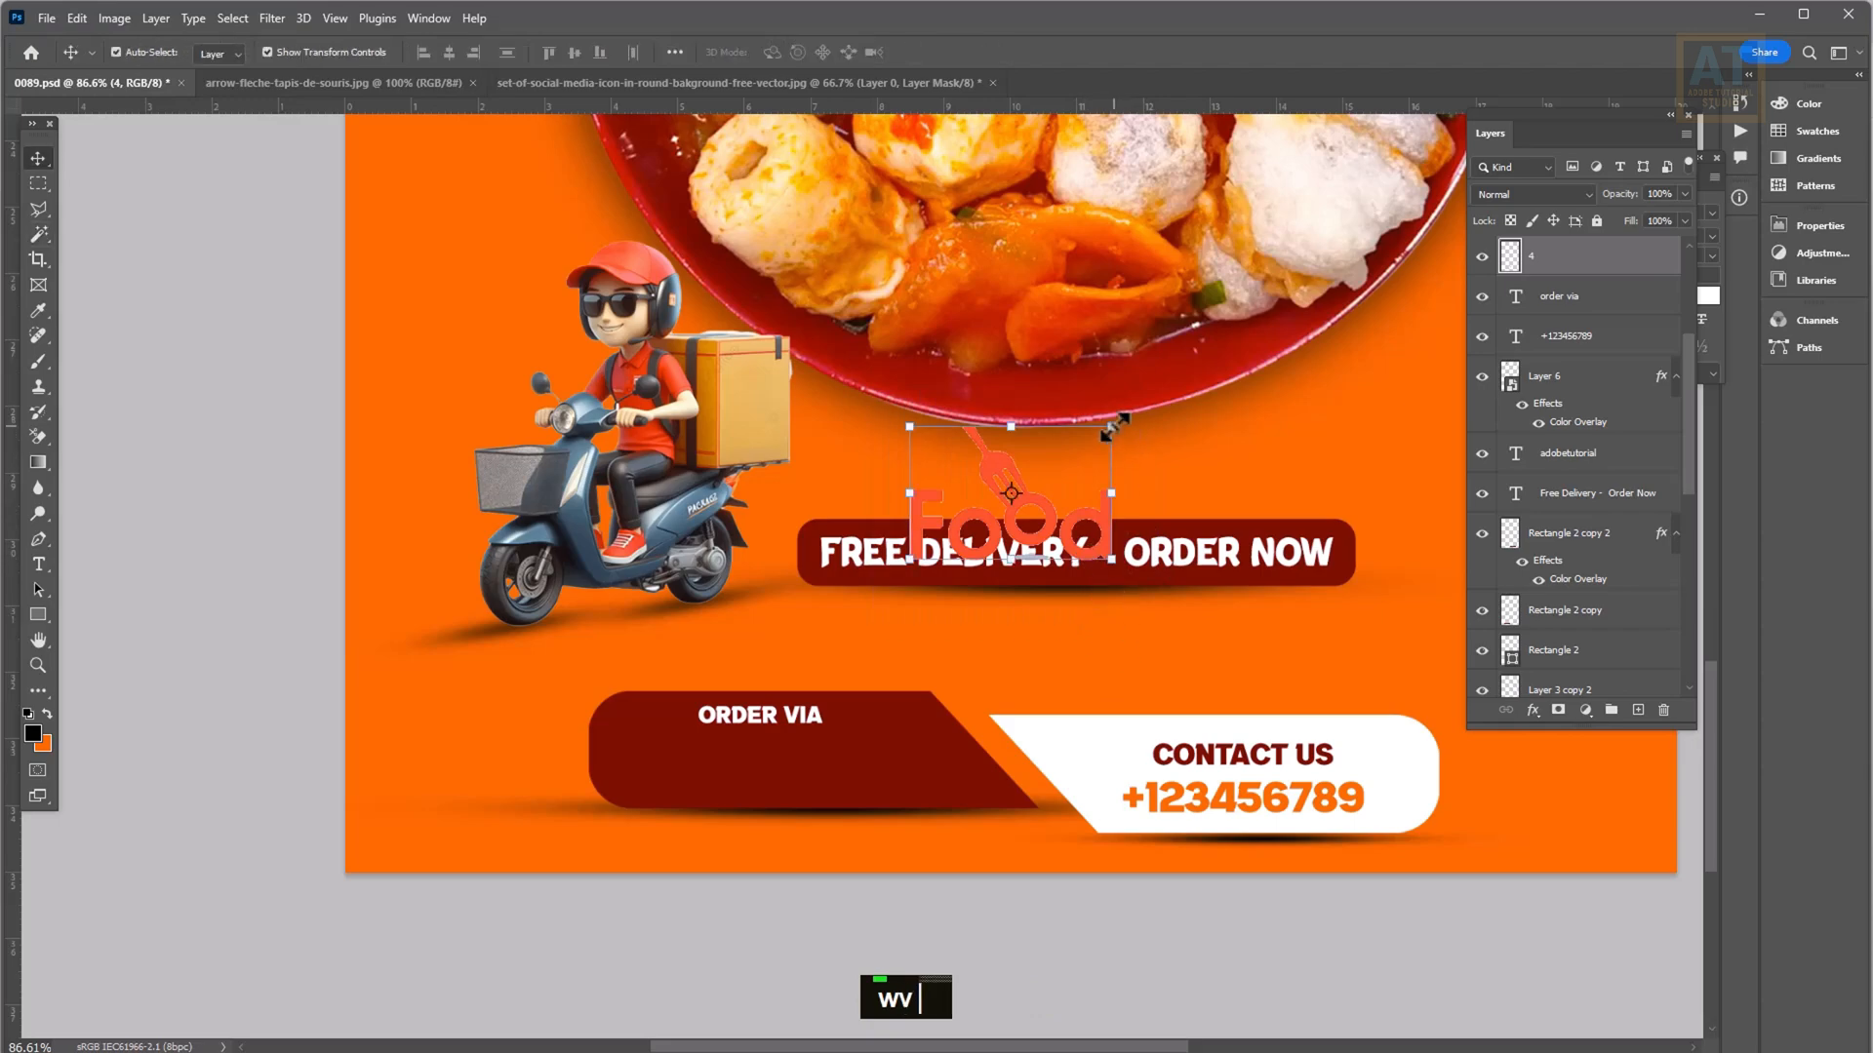
pyautogui.moveTo(1113, 426); pyautogui.dragTo(694, 777)
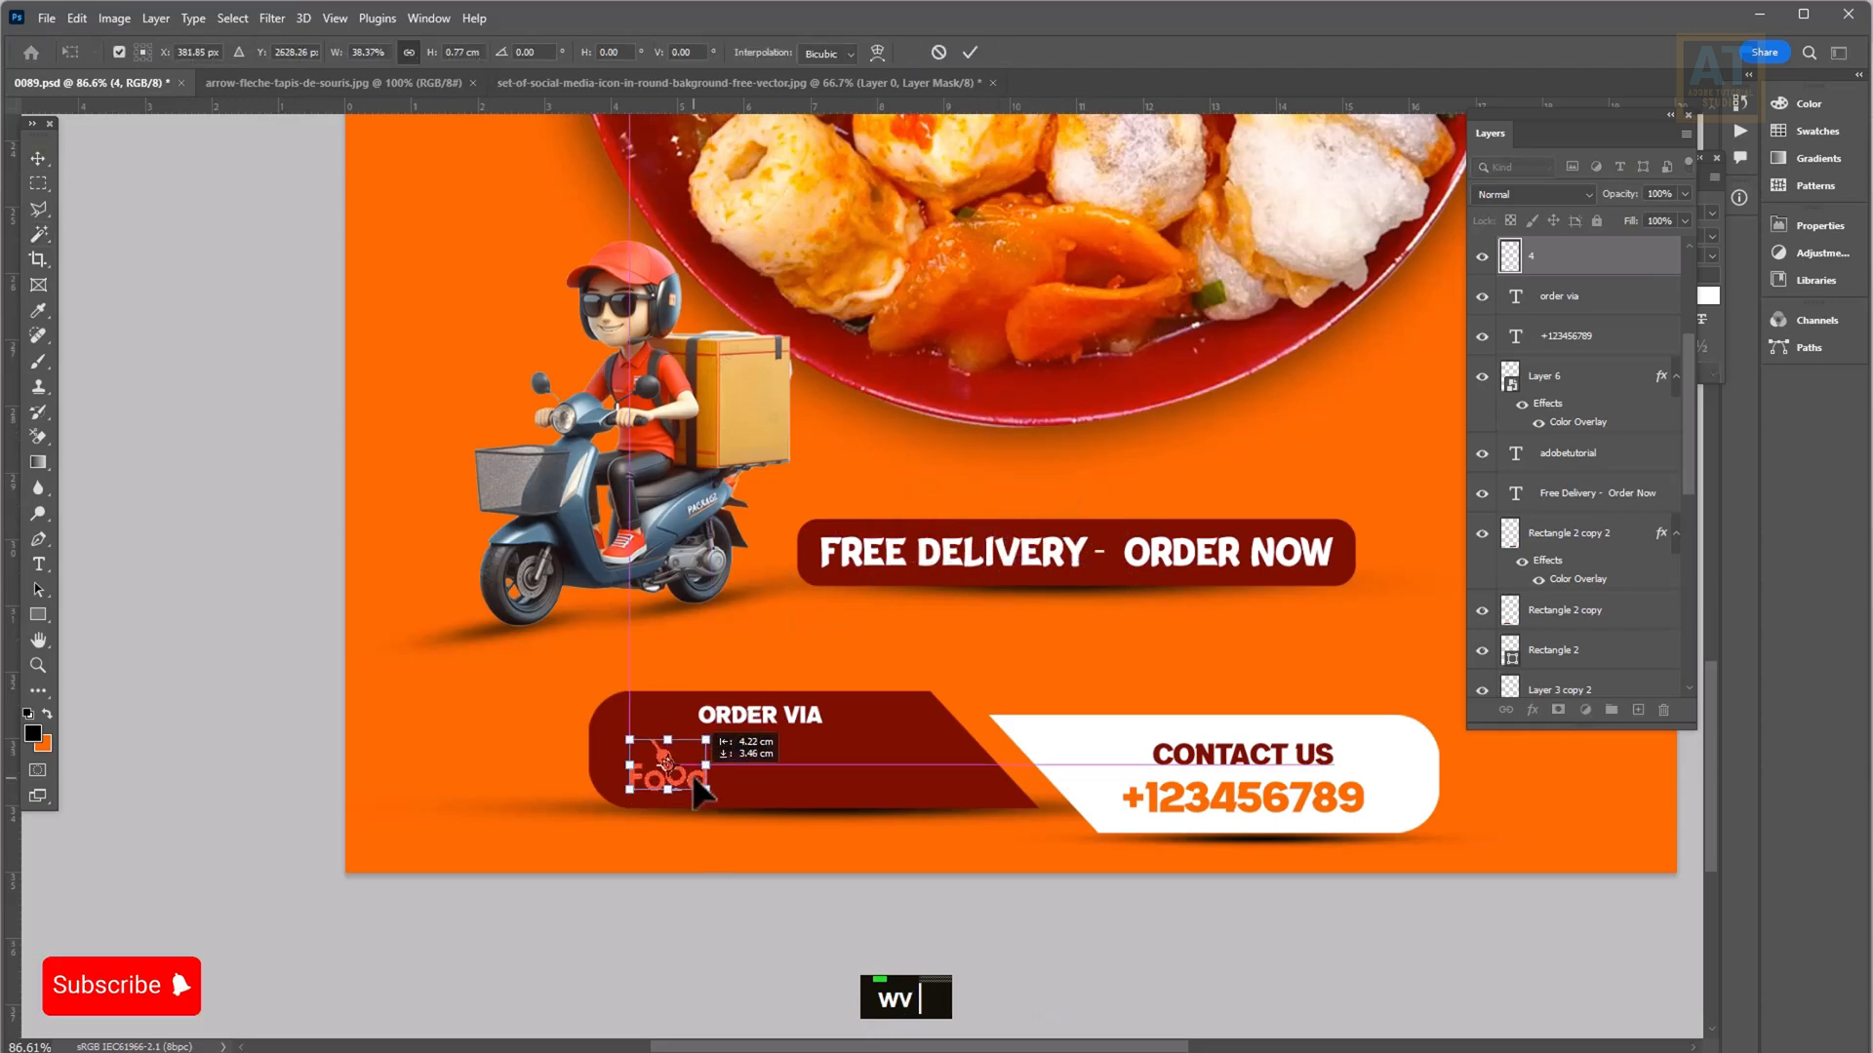
pyautogui.press('Return')
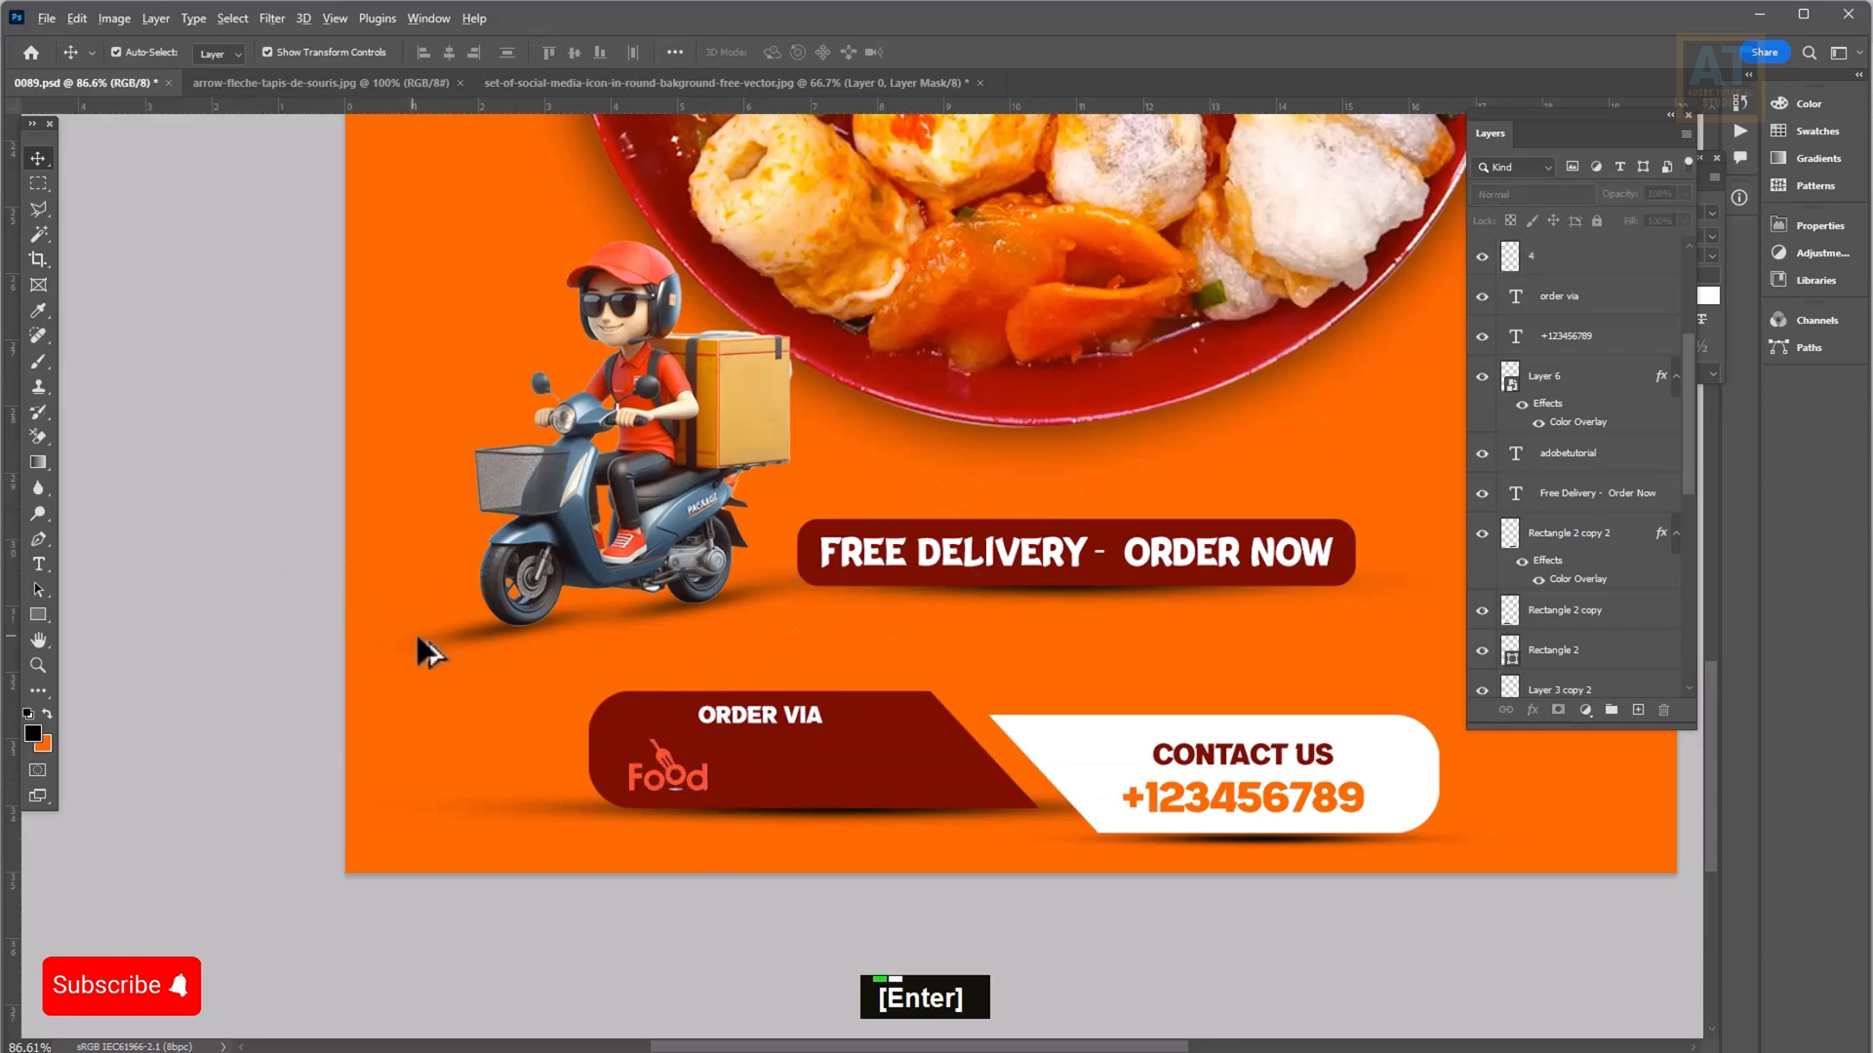
# - Place 3.jpg as a linked image, shrink it over the FREE DELIVERY banner, and rasterize its layer
pyautogui.hotkey('alt', 'f')
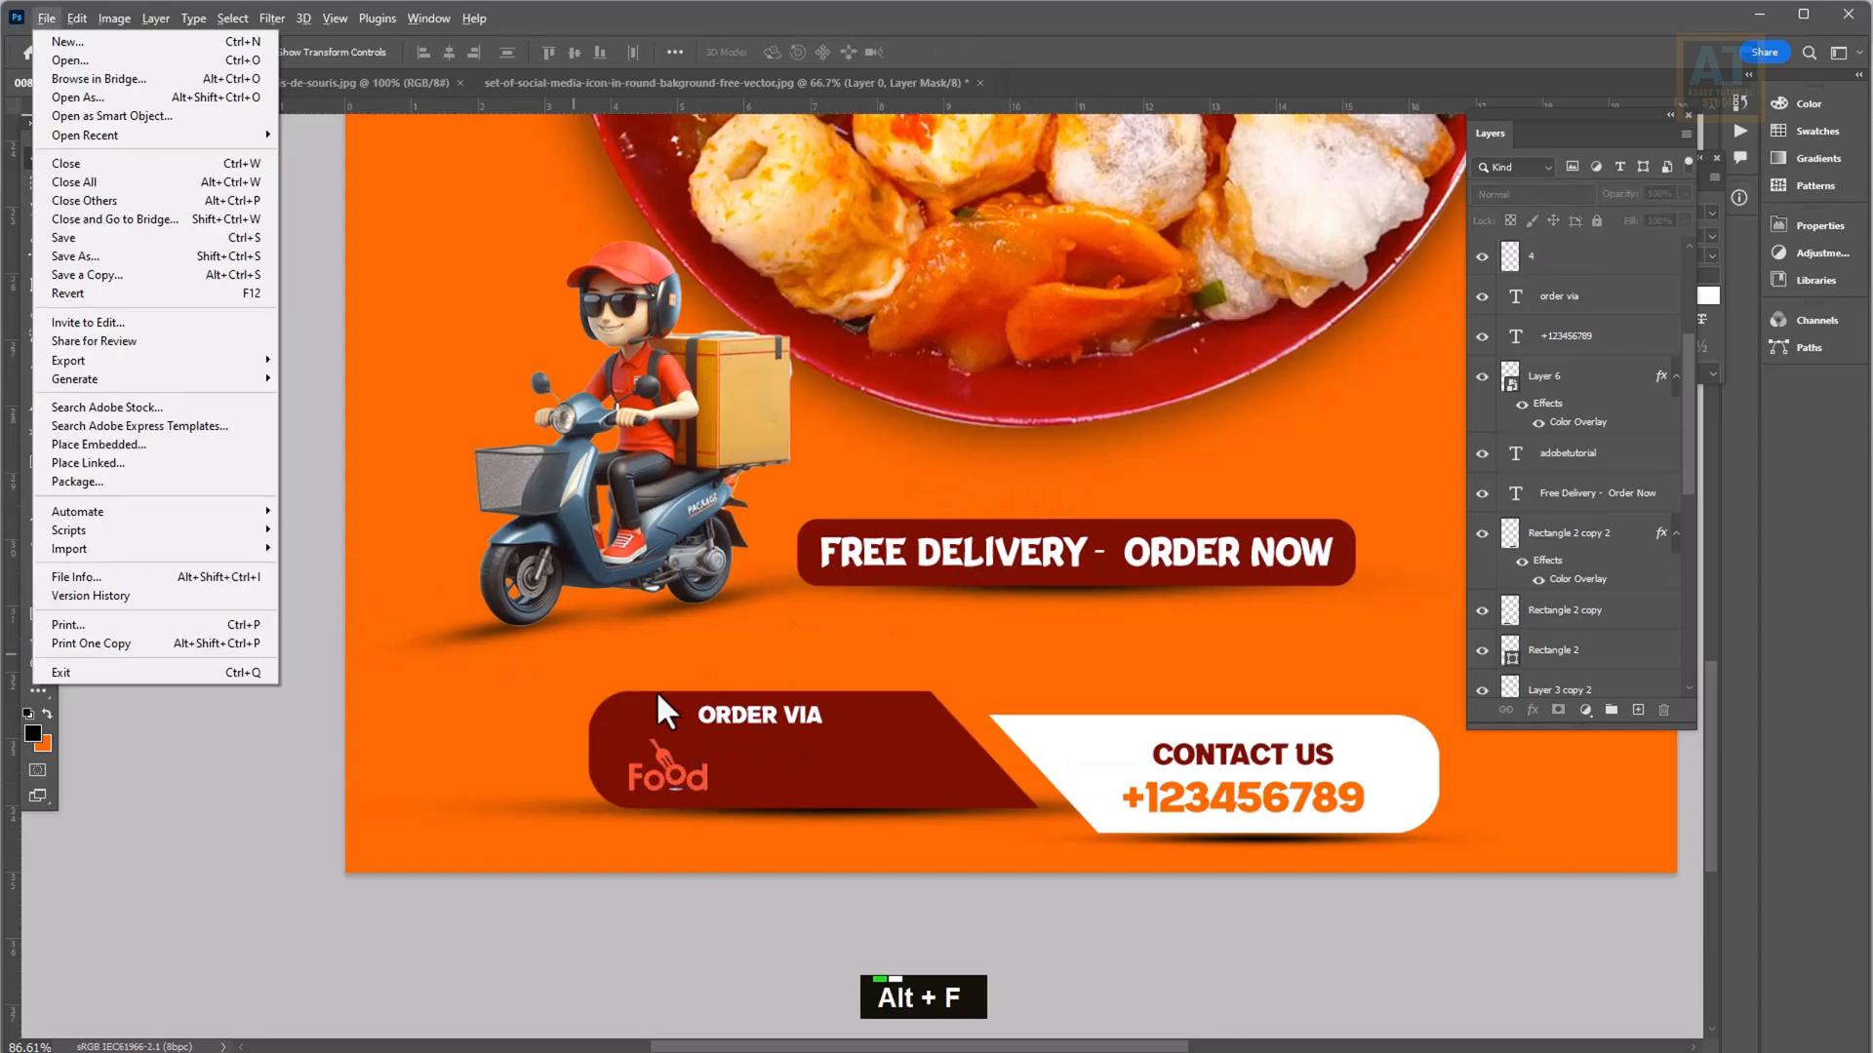
pyautogui.click(90, 462)
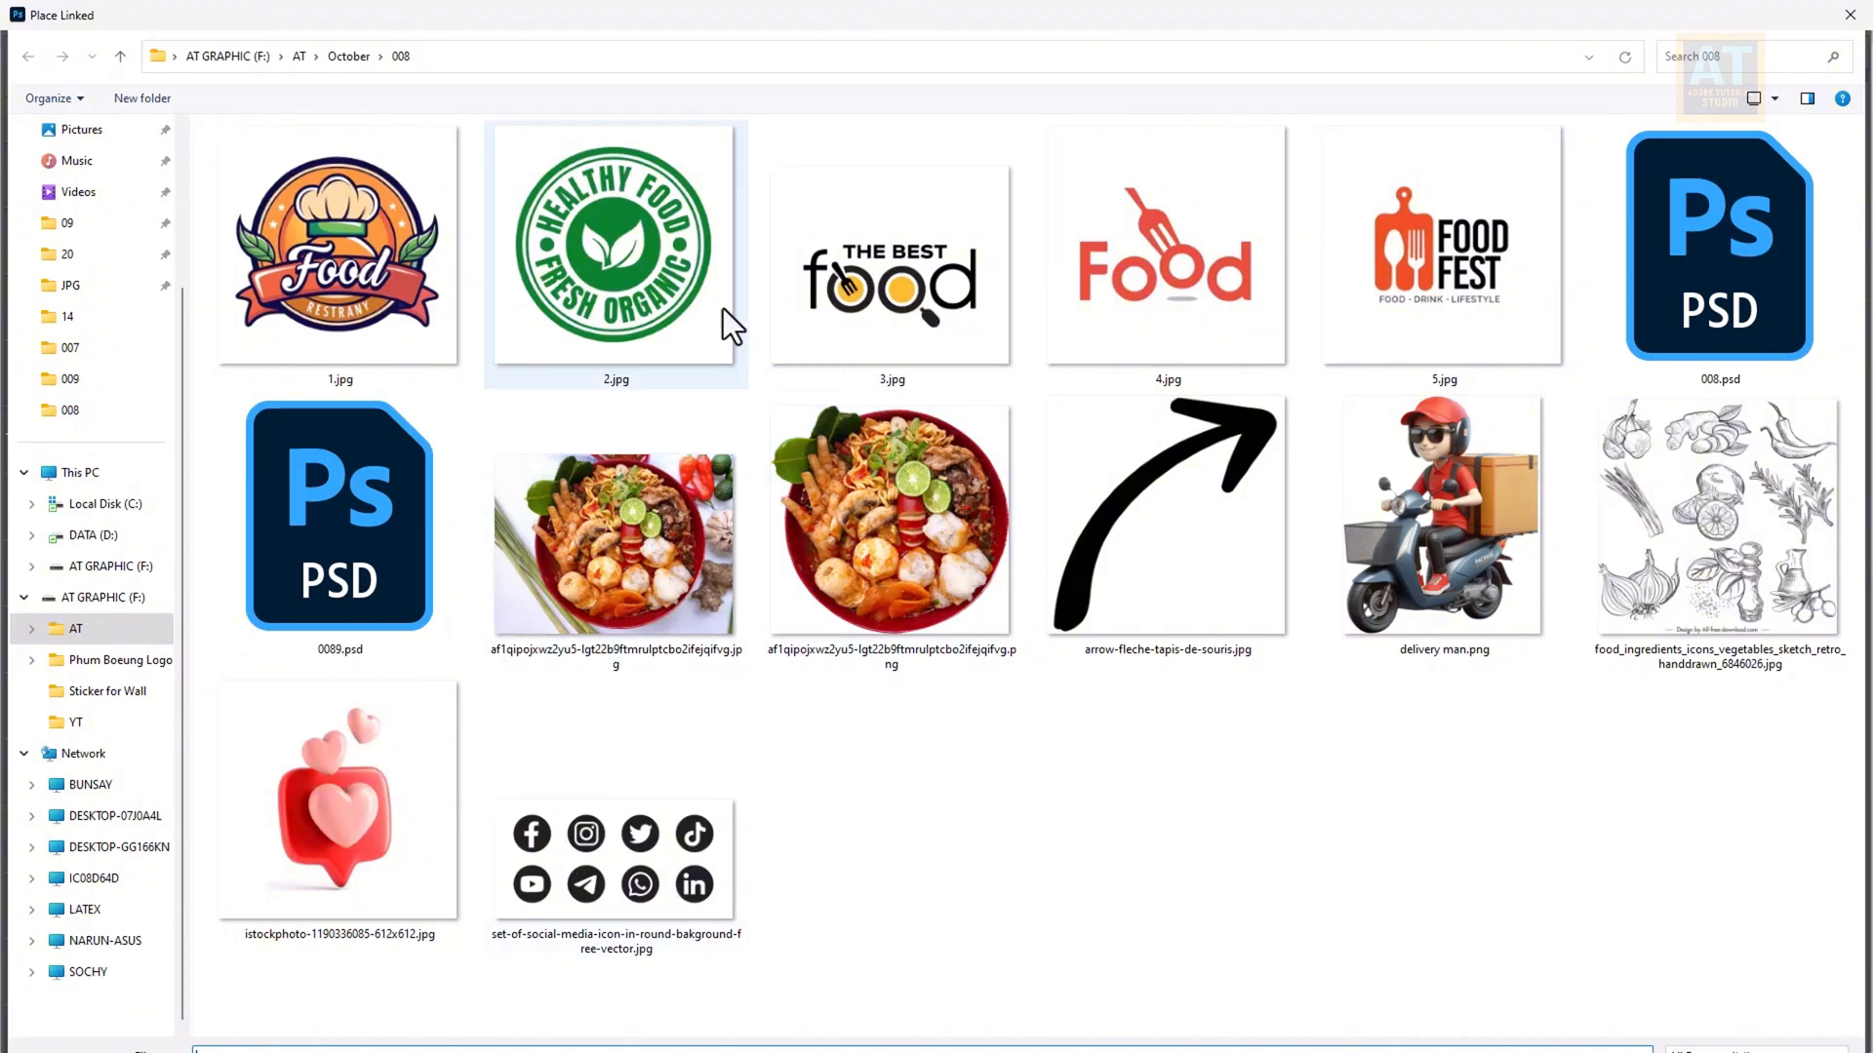
pyautogui.doubleClick(883, 273)
pyautogui.press('Return')
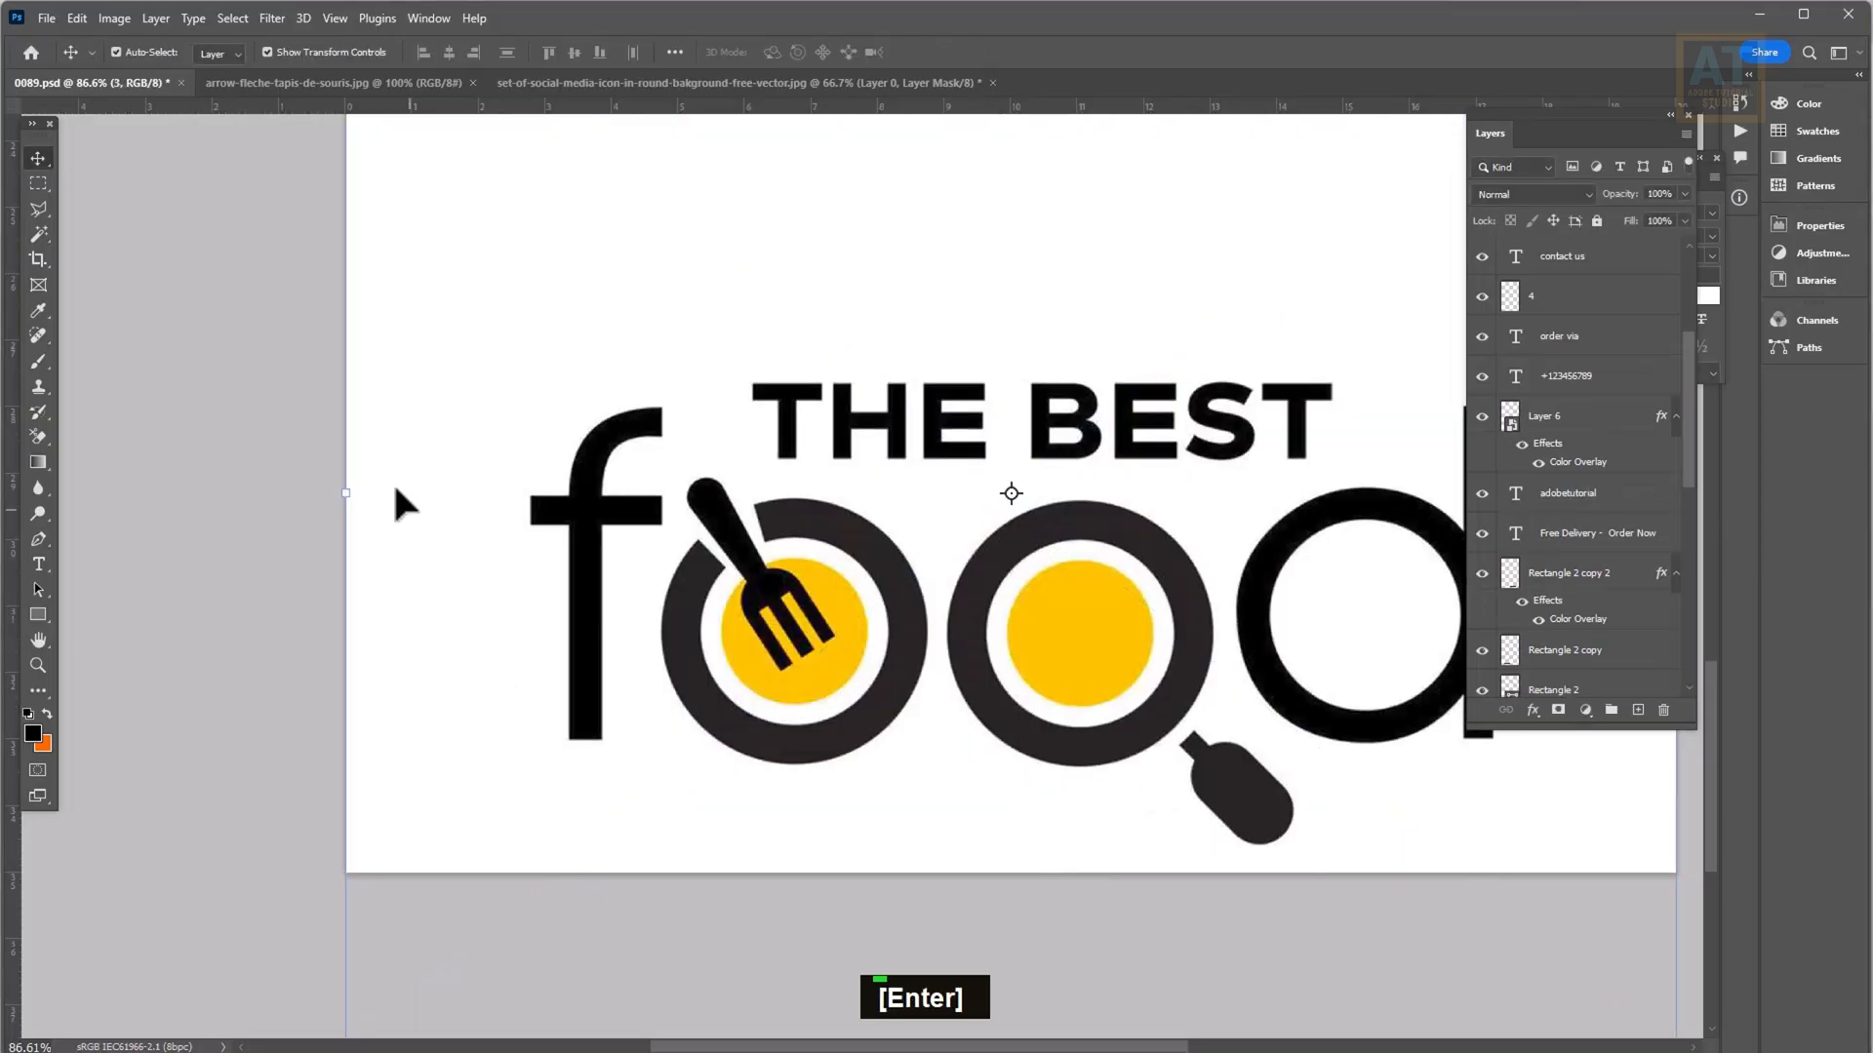
pyautogui.moveTo(351, 492); pyautogui.dragTo(769, 509)
pyautogui.press('Return')
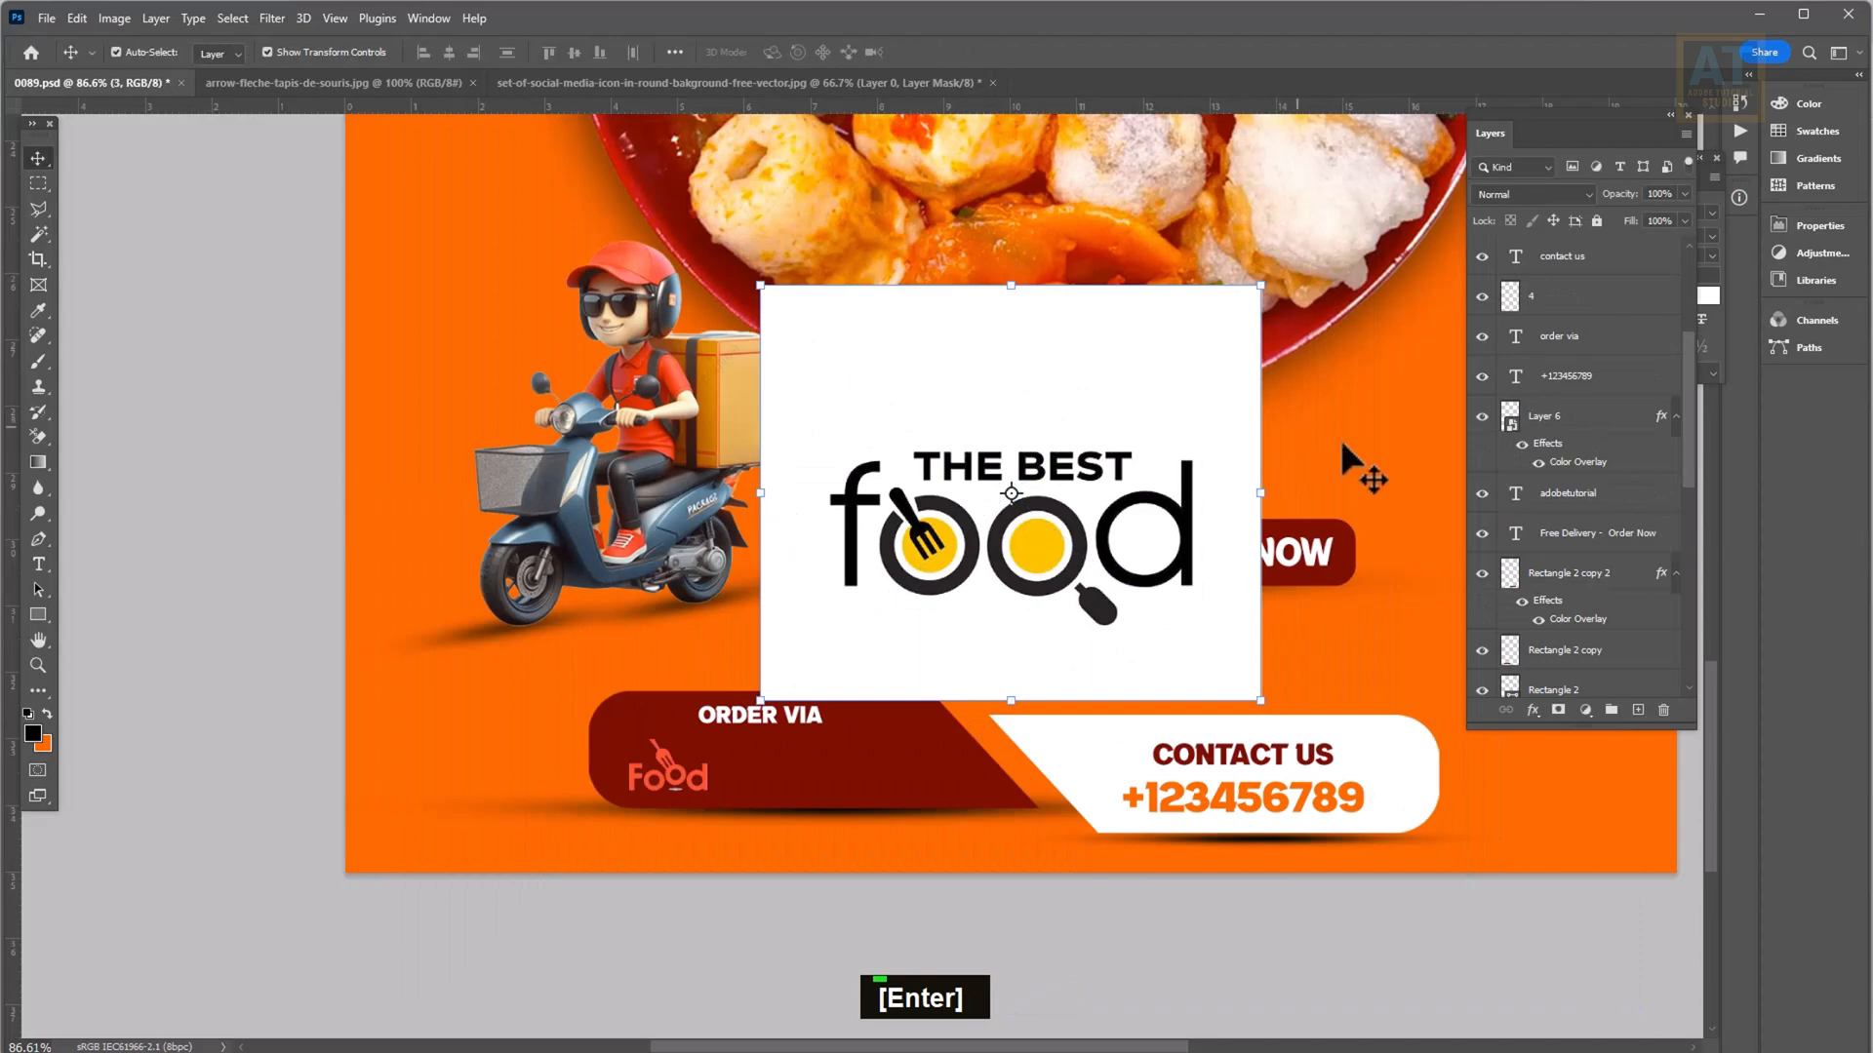
pyautogui.scroll(5, 1630, 334)
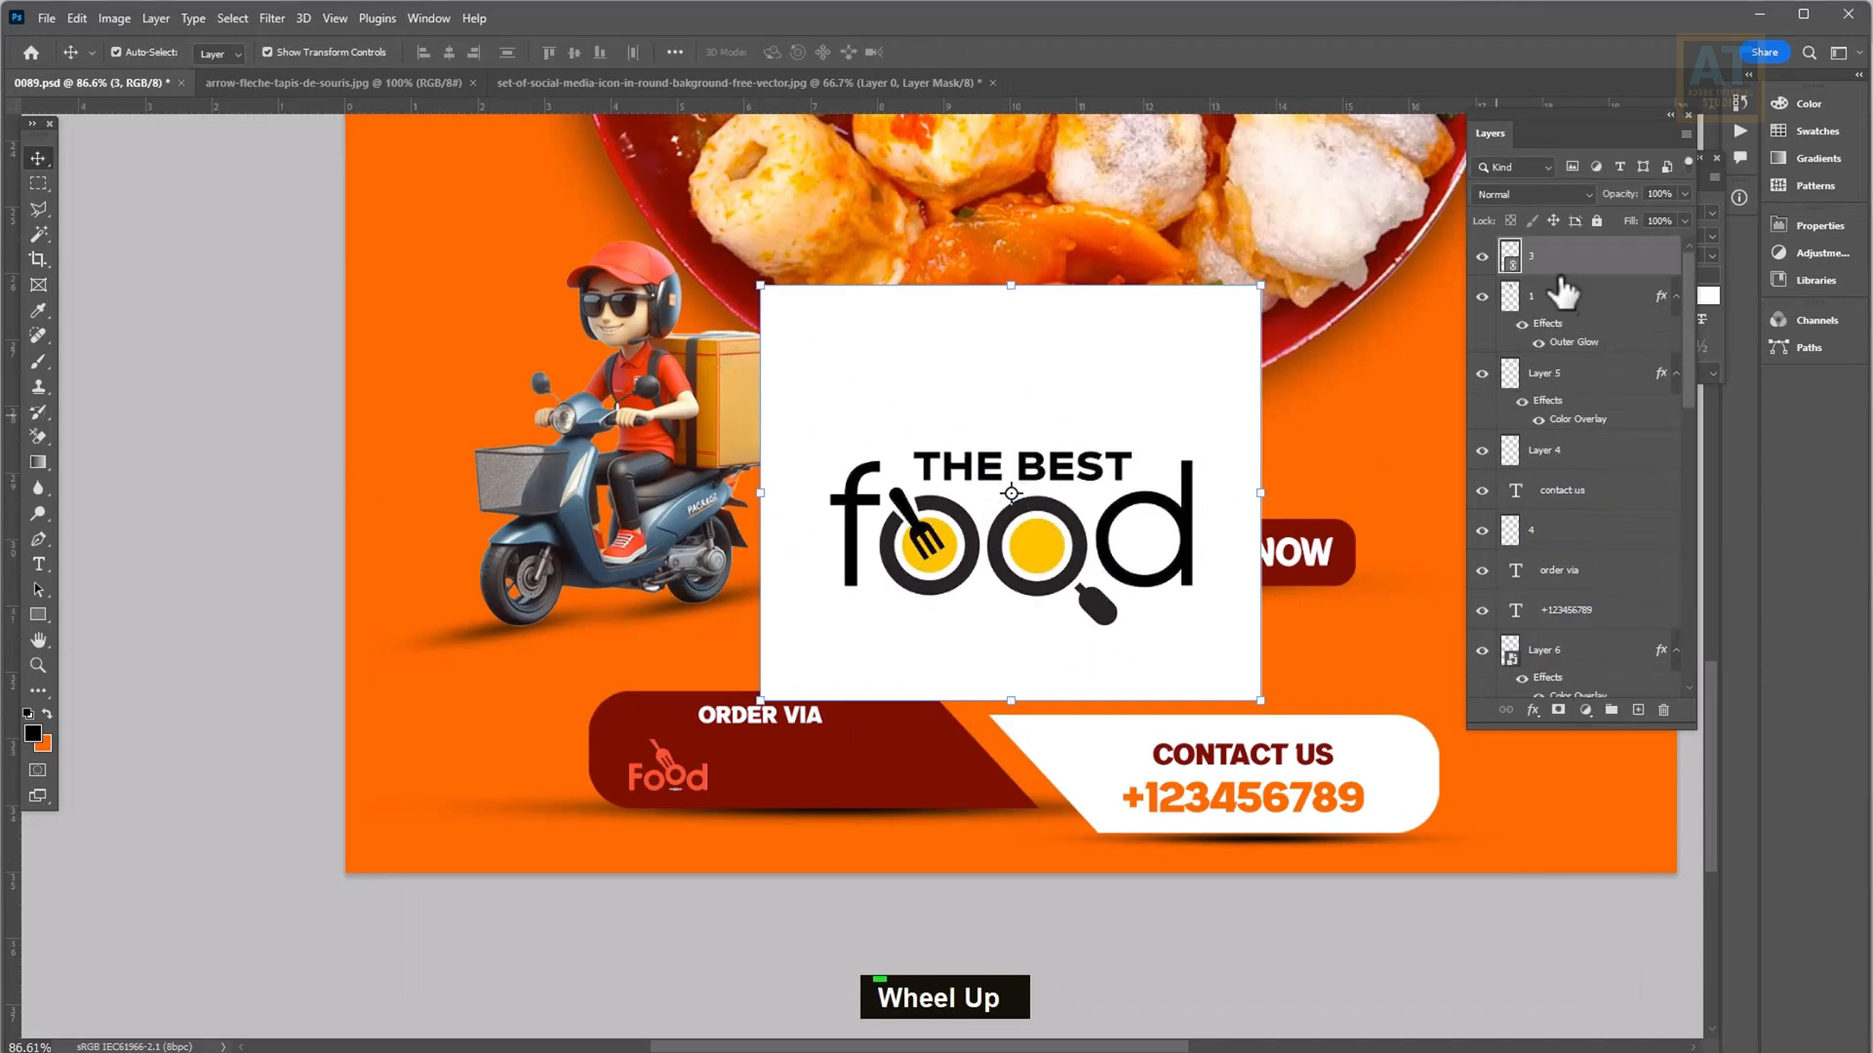
pyautogui.rightClick(1556, 332)
pyautogui.click(1629, 639)
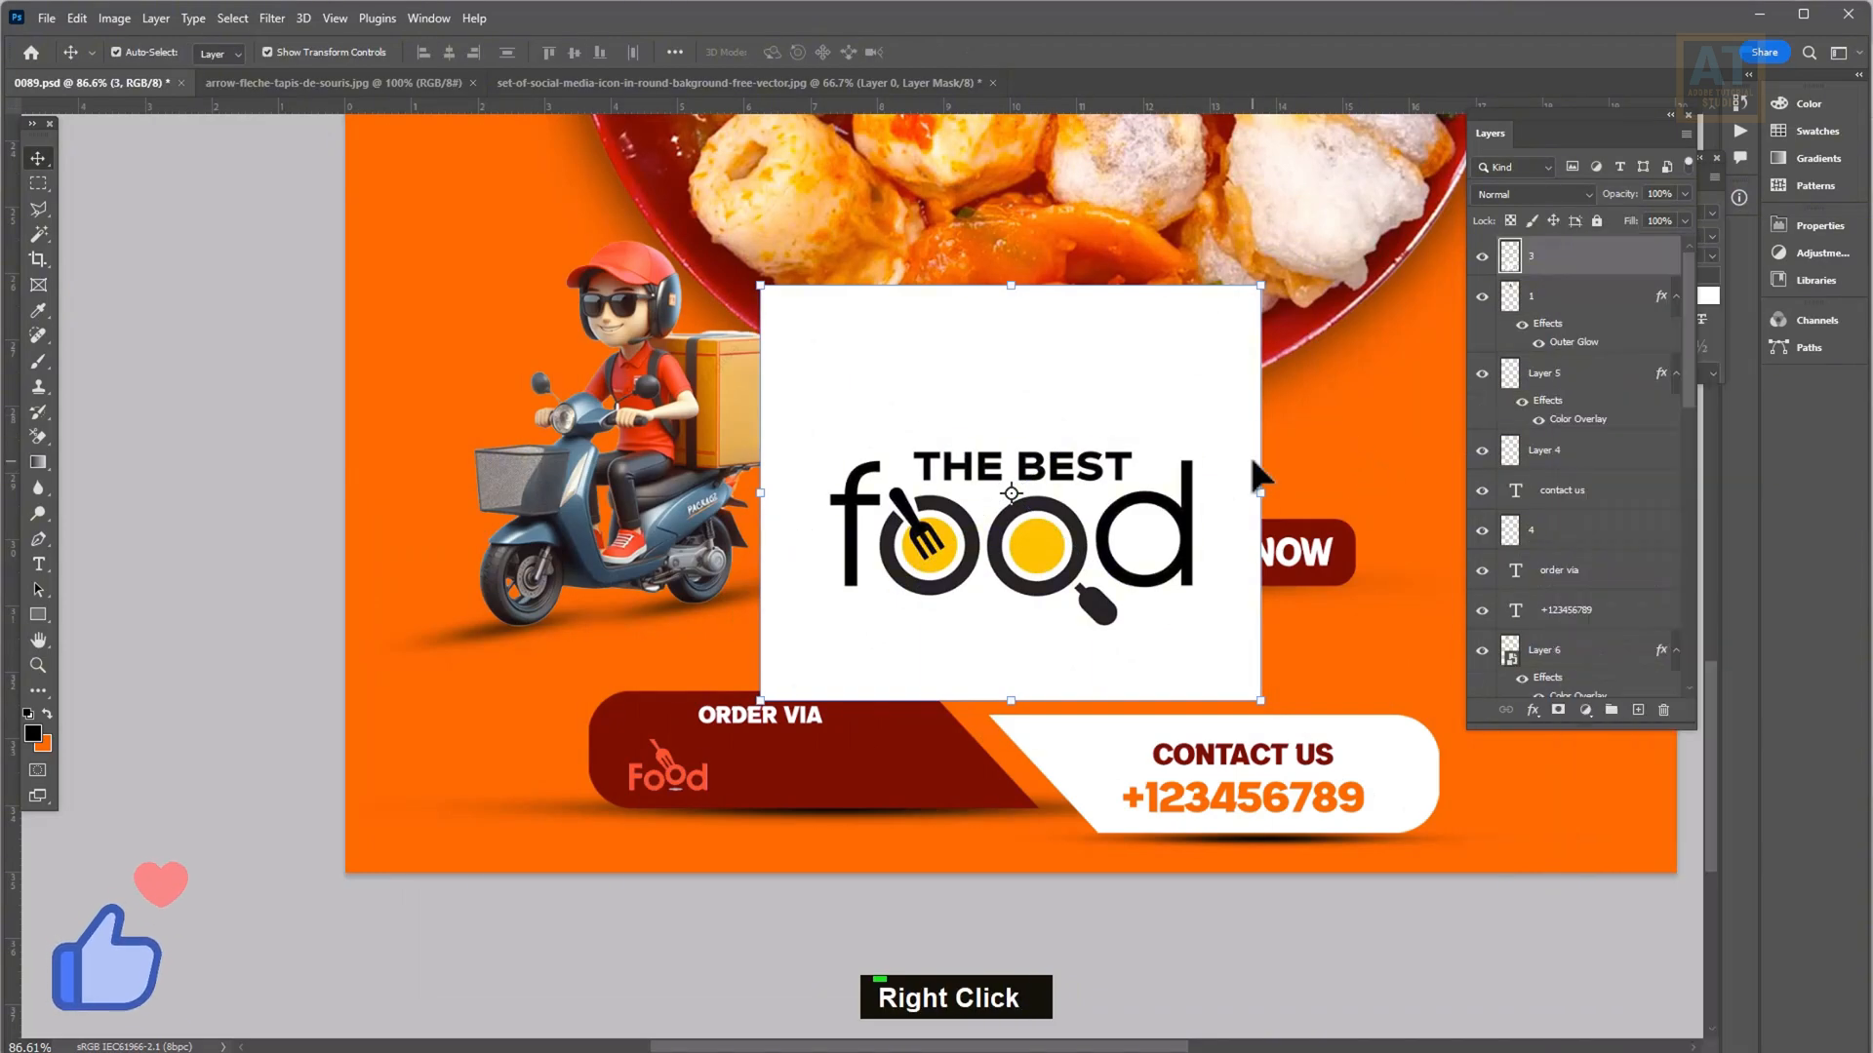
# - Delete the white background of the THE BEST FOOD logo with the Magic Wand and clear the selection
pyautogui.press('w')
pyautogui.click(980, 412)
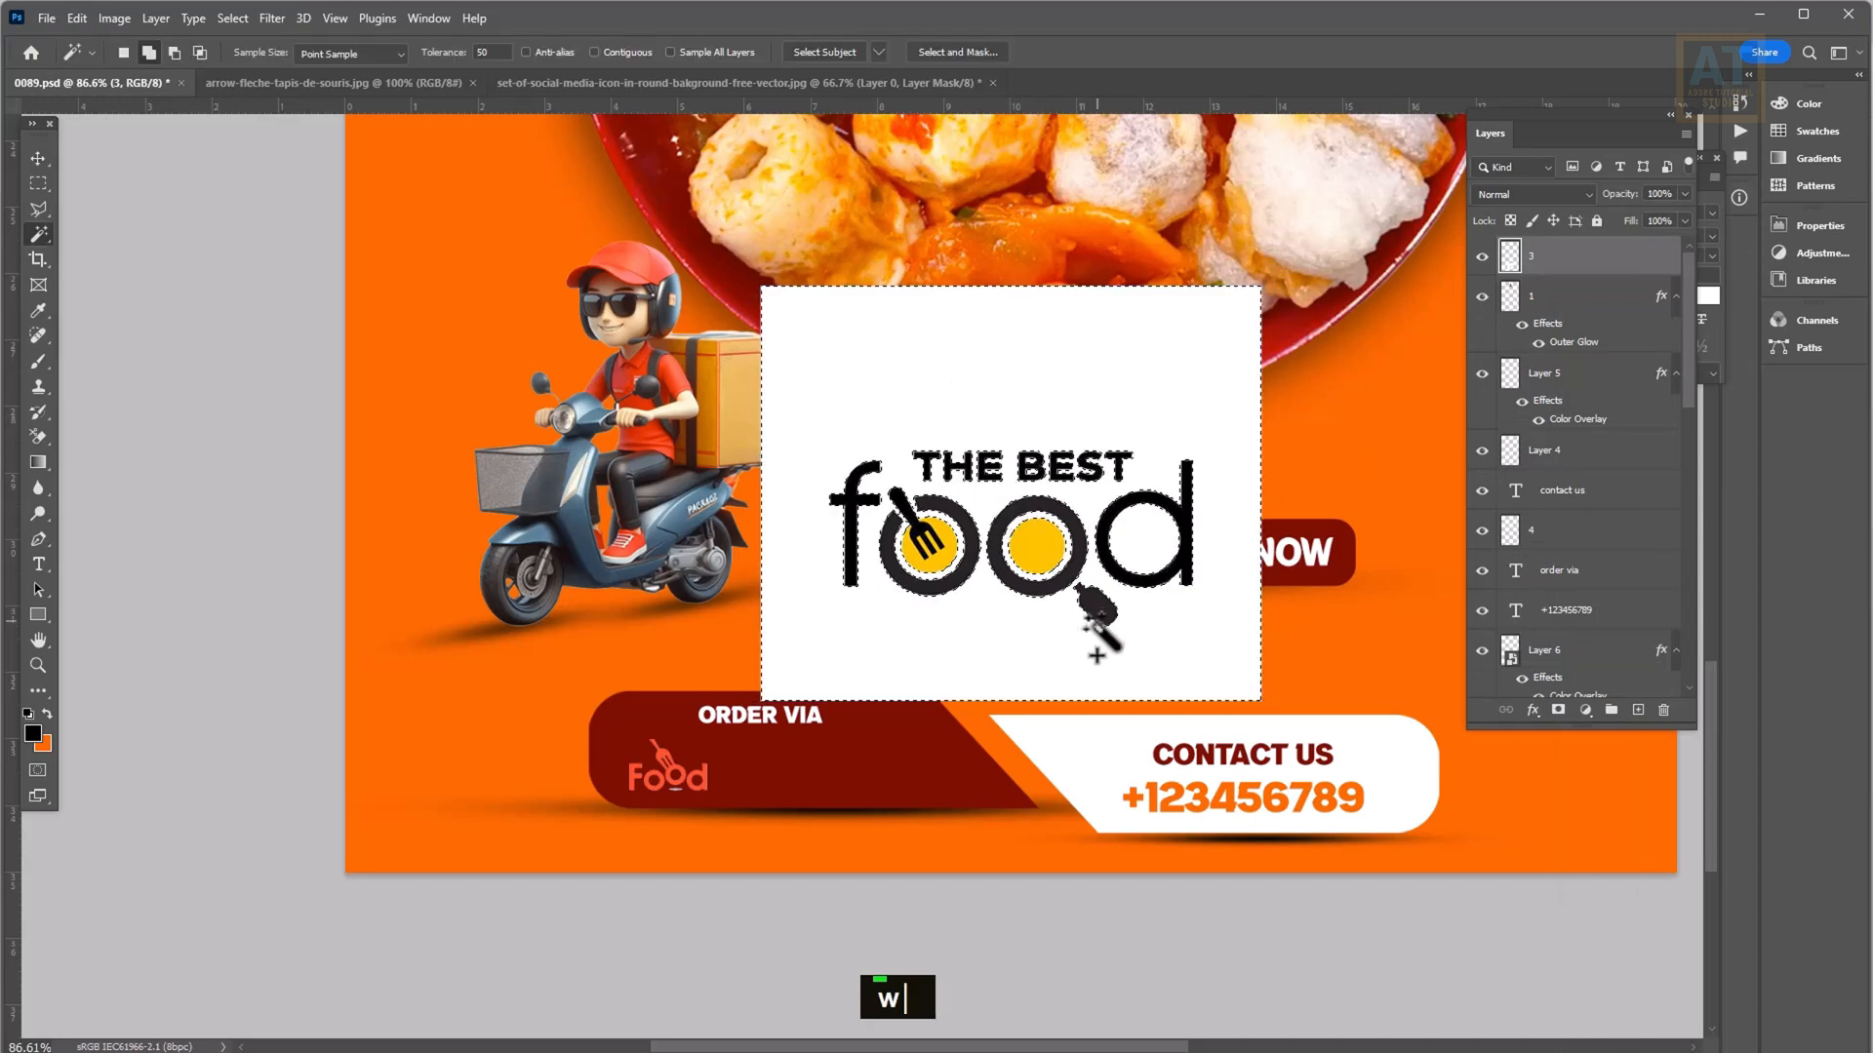
pyautogui.press('Delete')
pyautogui.hotkey('ctrl', 'd')
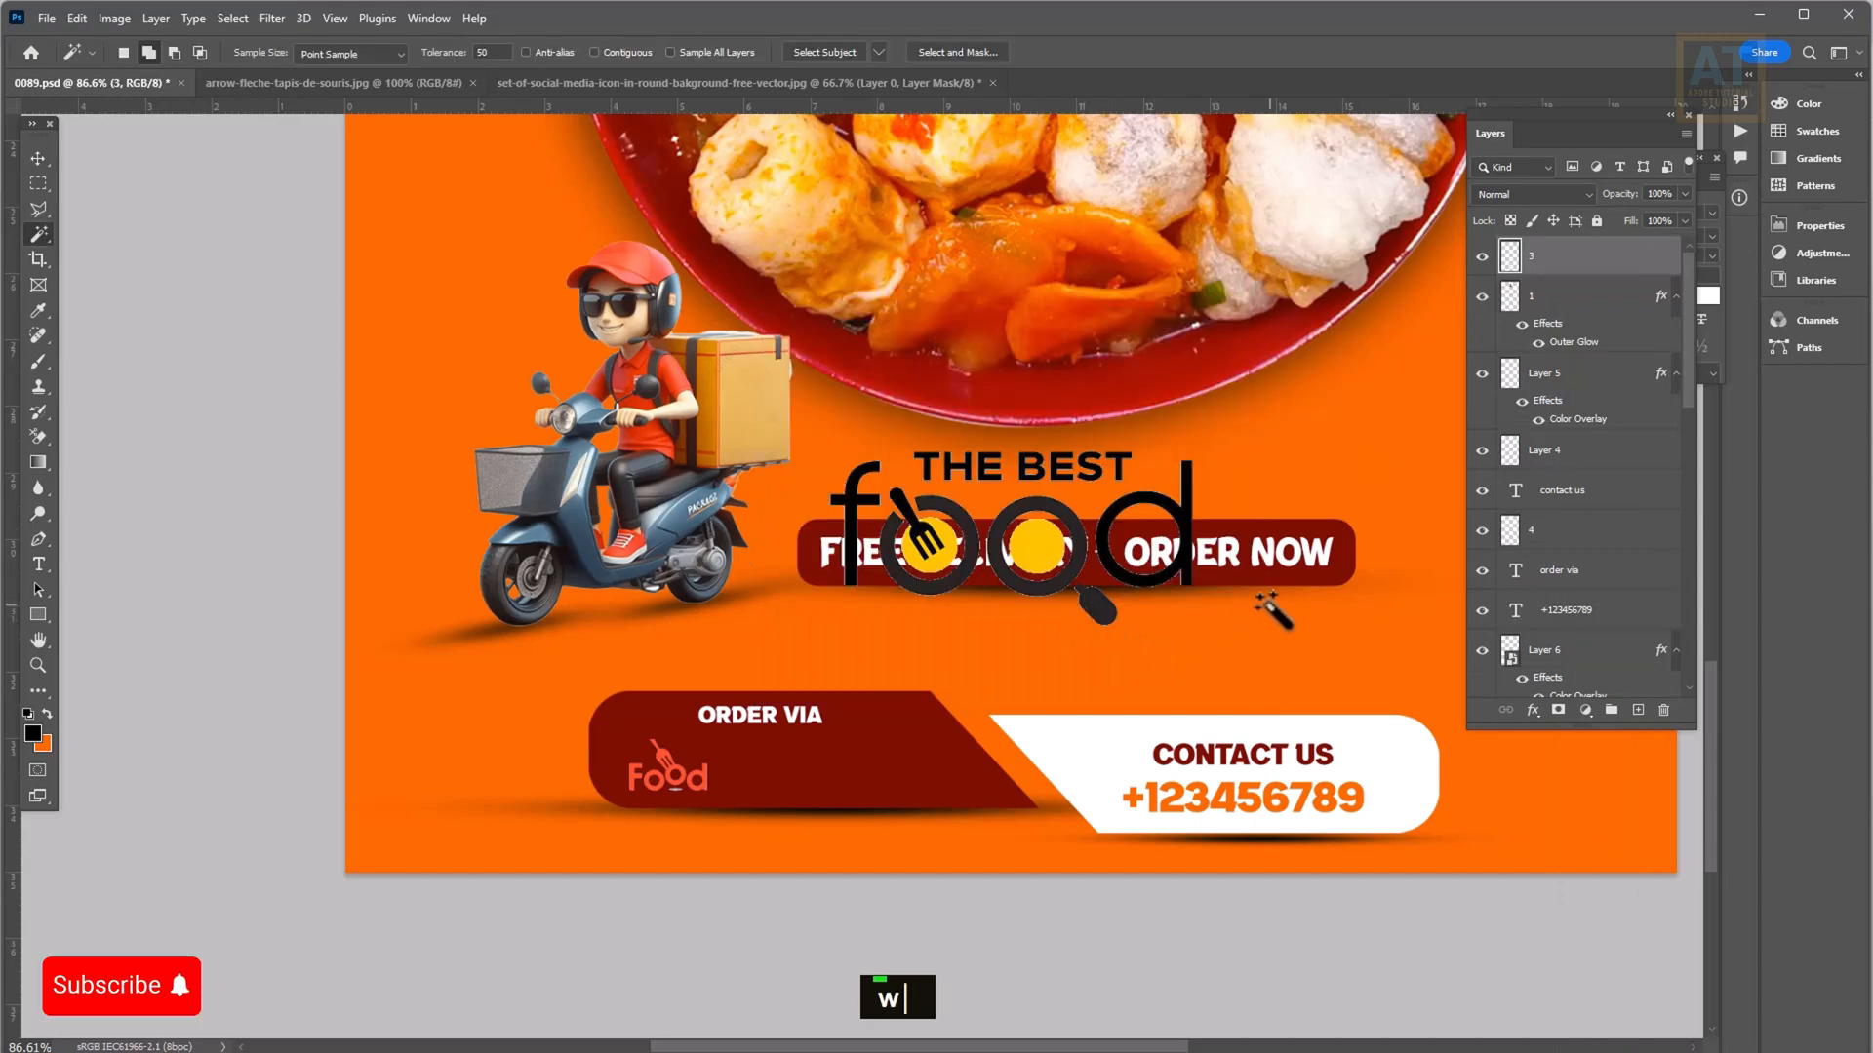
# - Convert the THE BEST FOOD logo layer to a smart object and apply a white Color Overlay
pyautogui.press('v')
pyautogui.rightClick(1546, 263)
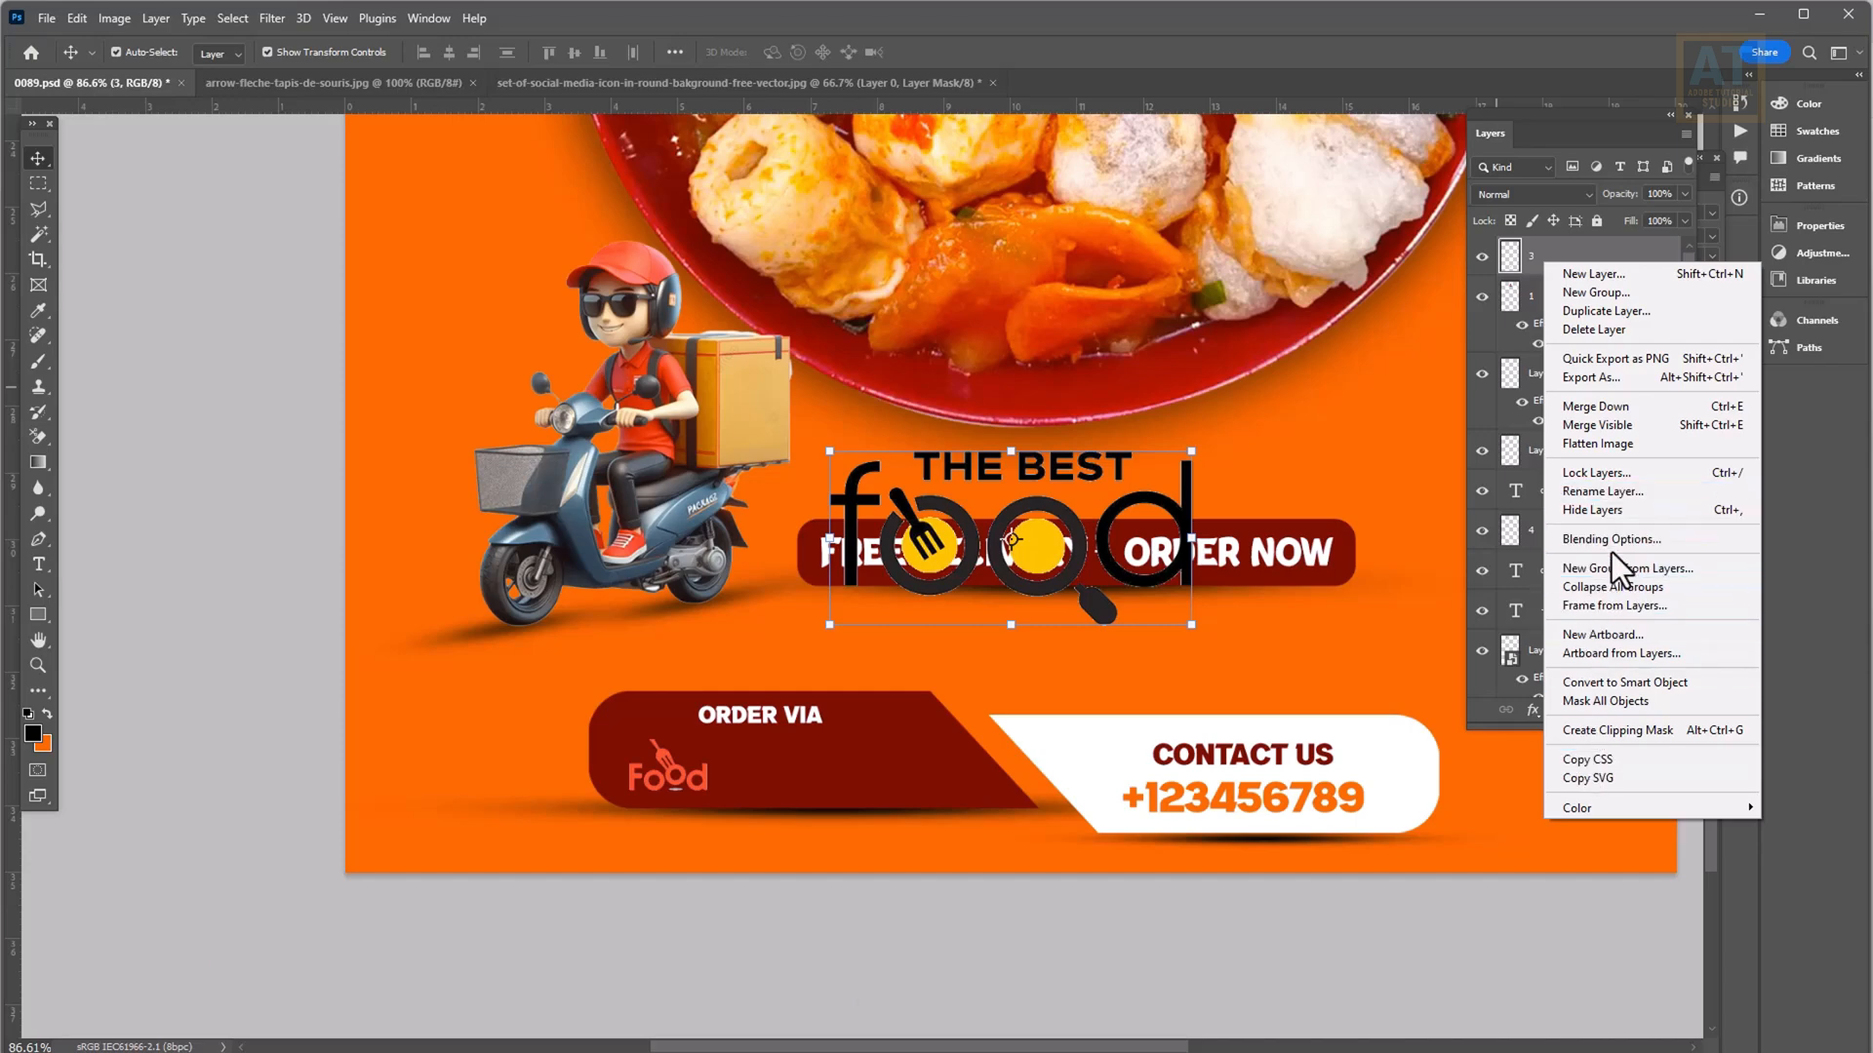
pyautogui.click(1600, 682)
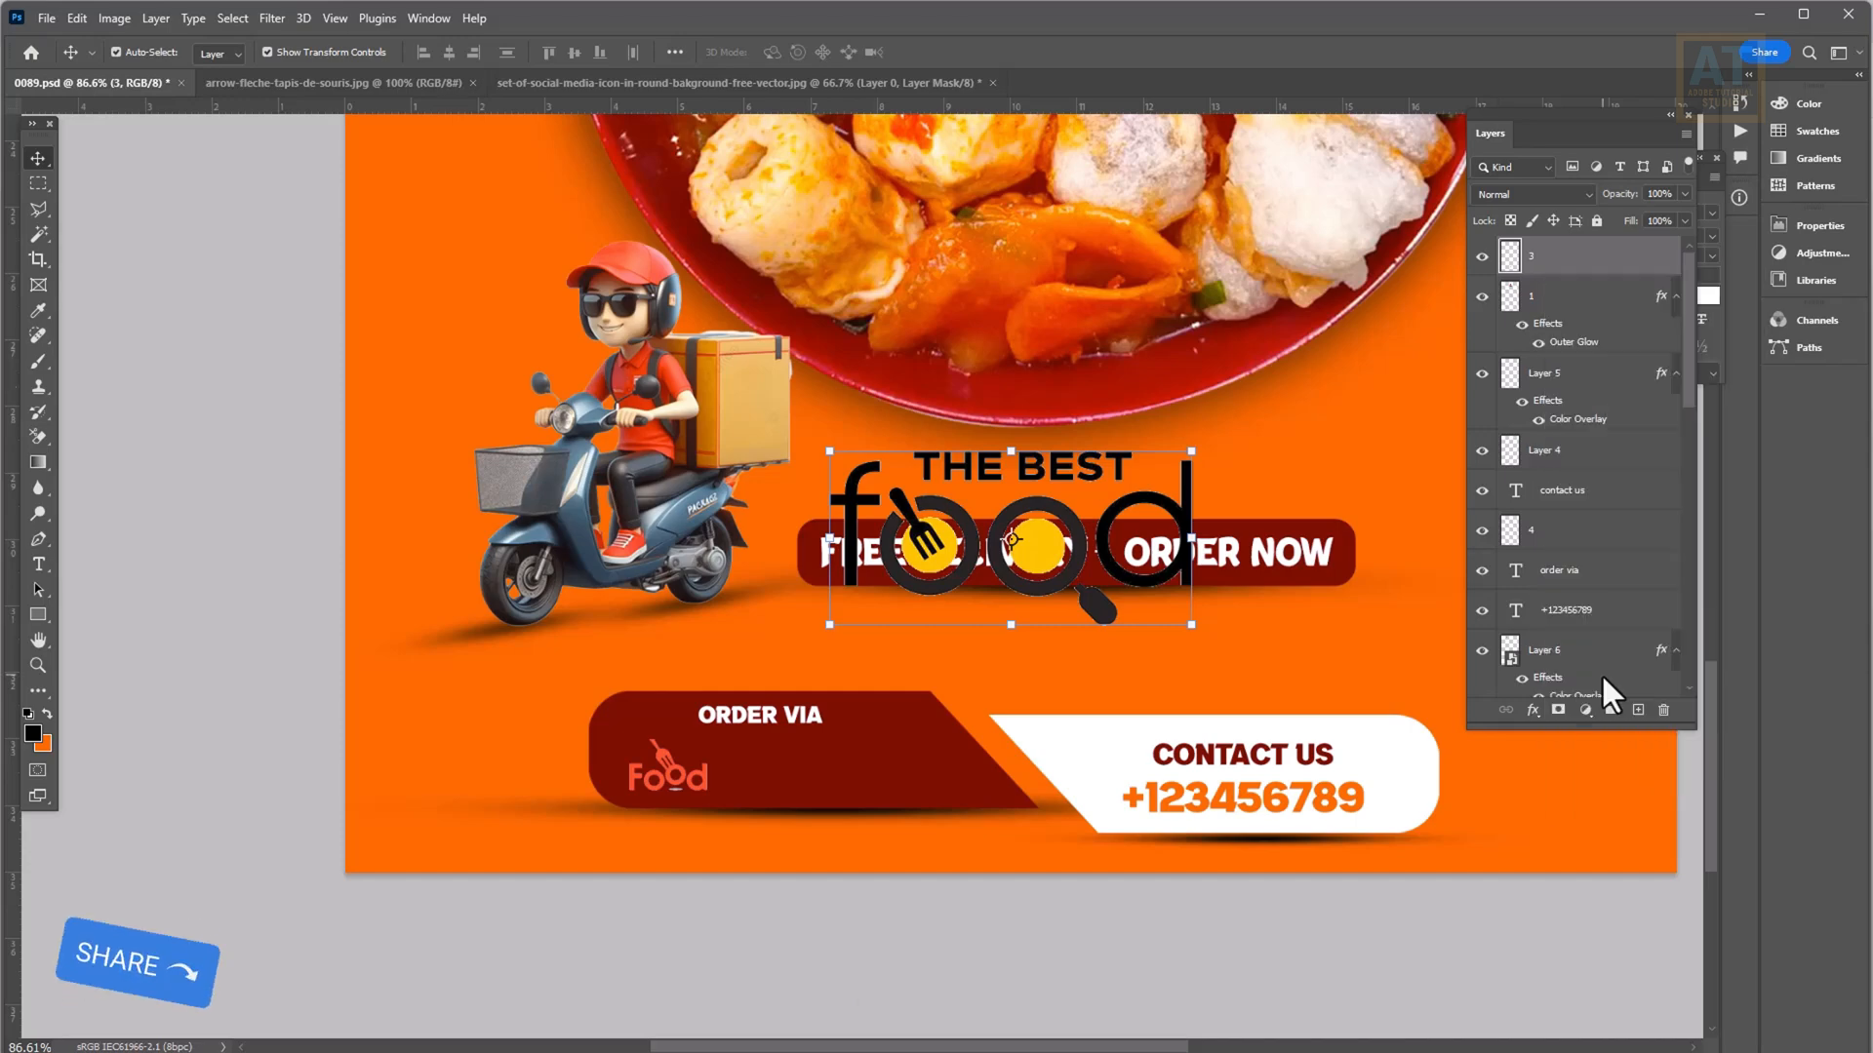
pyautogui.click(1533, 710)
pyautogui.click(1549, 844)
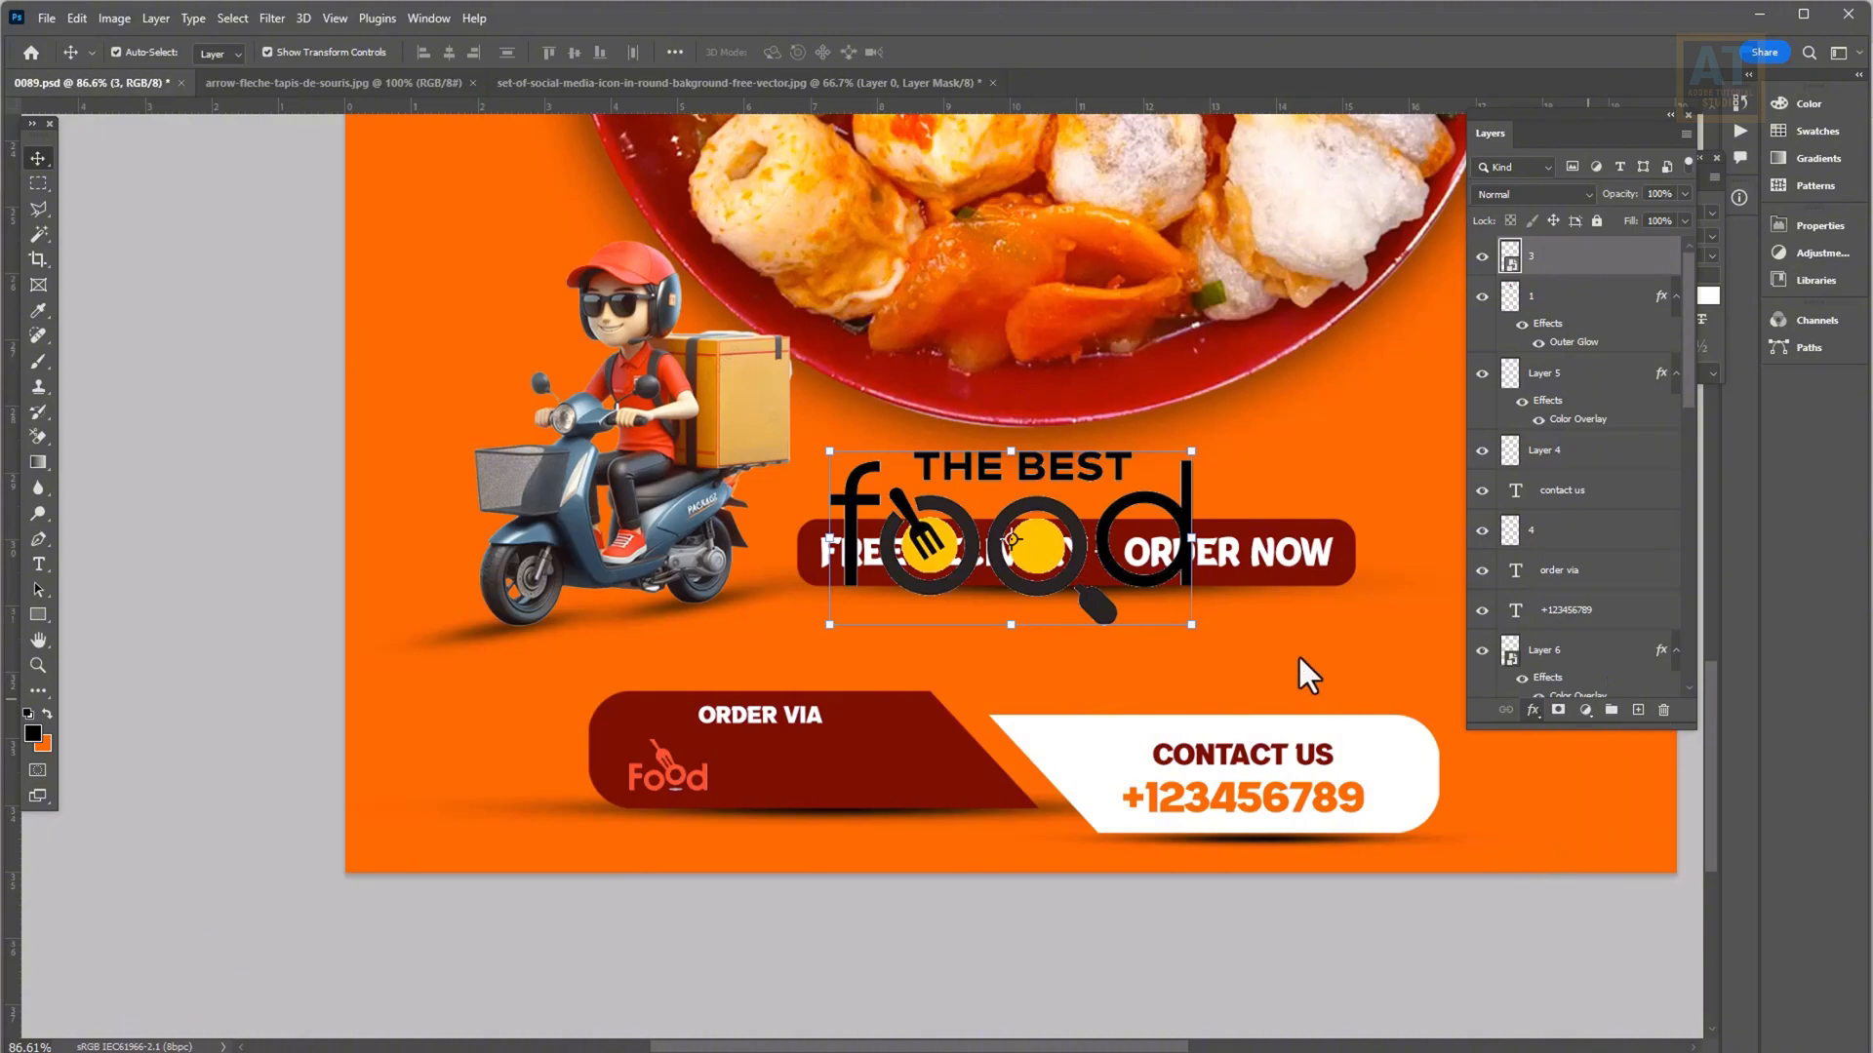
pyautogui.click(1627, 144)
pyautogui.press('v')
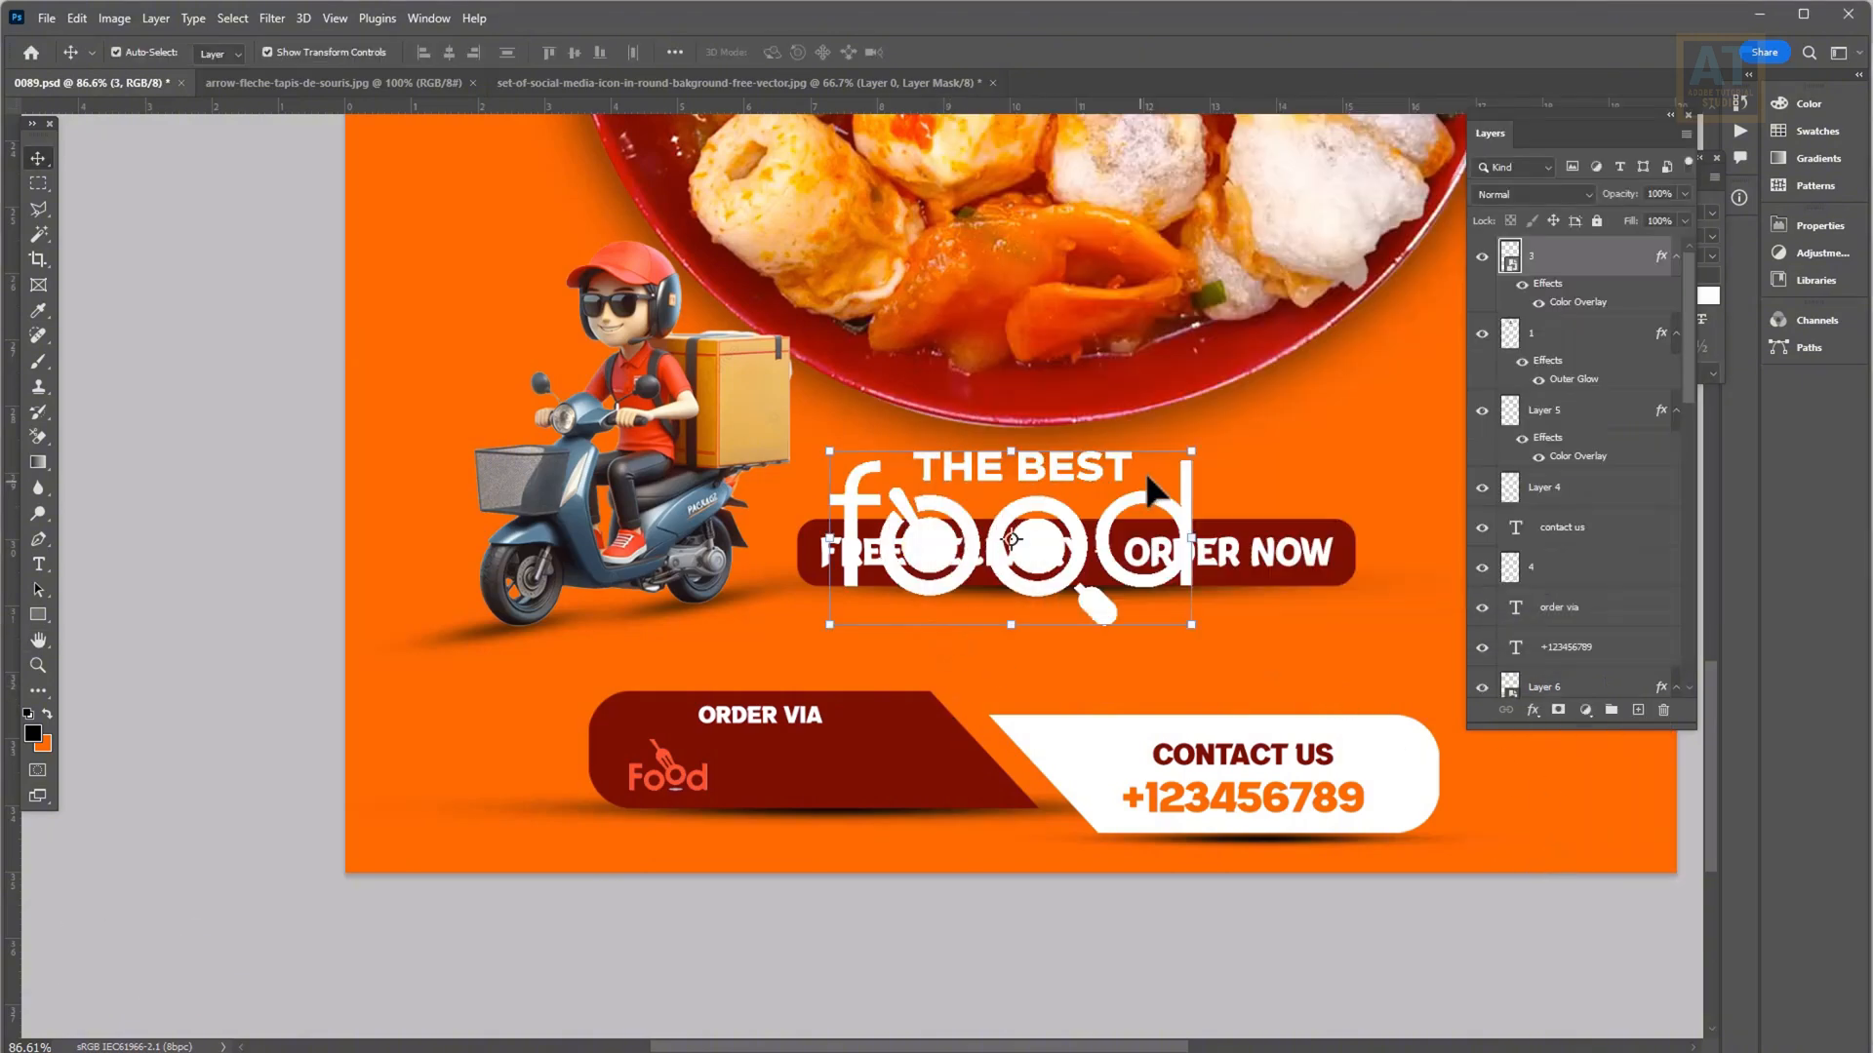
# - Scale the THE BEST FOOD logo down and place it beside the Food logo in the dark red bar
pyautogui.moveTo(1198, 450); pyautogui.dragTo(899, 759)
pyautogui.keyDown('alt'); pyautogui.scroll(5, 883, 778); pyautogui.keyUp('alt')
pyautogui.press('Return')
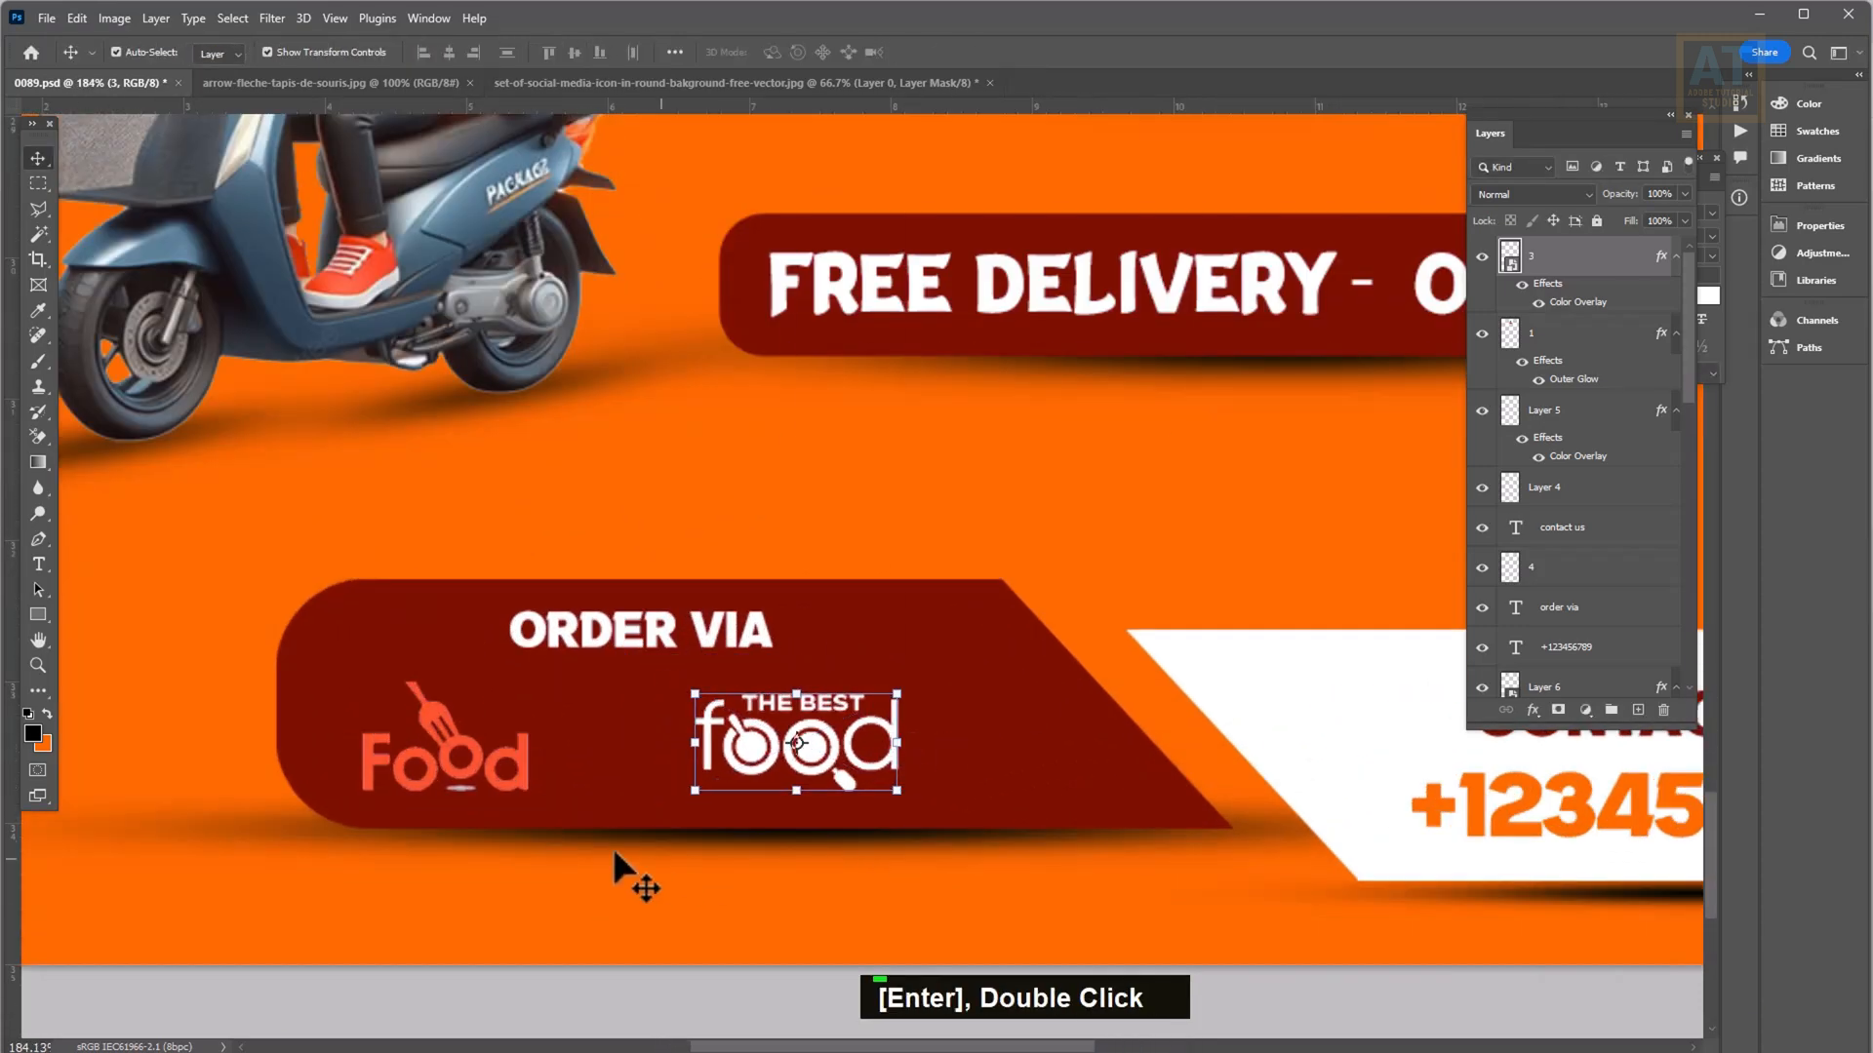
# - Arrange the ORDER VIA text and both food logos in one row inside the dark red bar and enlarge all three slightly
pyautogui.moveTo(532, 759); pyautogui.dragTo(901, 740)
pyautogui.keyDown('shift'); pyautogui.click(761, 766); pyautogui.keyUp('shift')
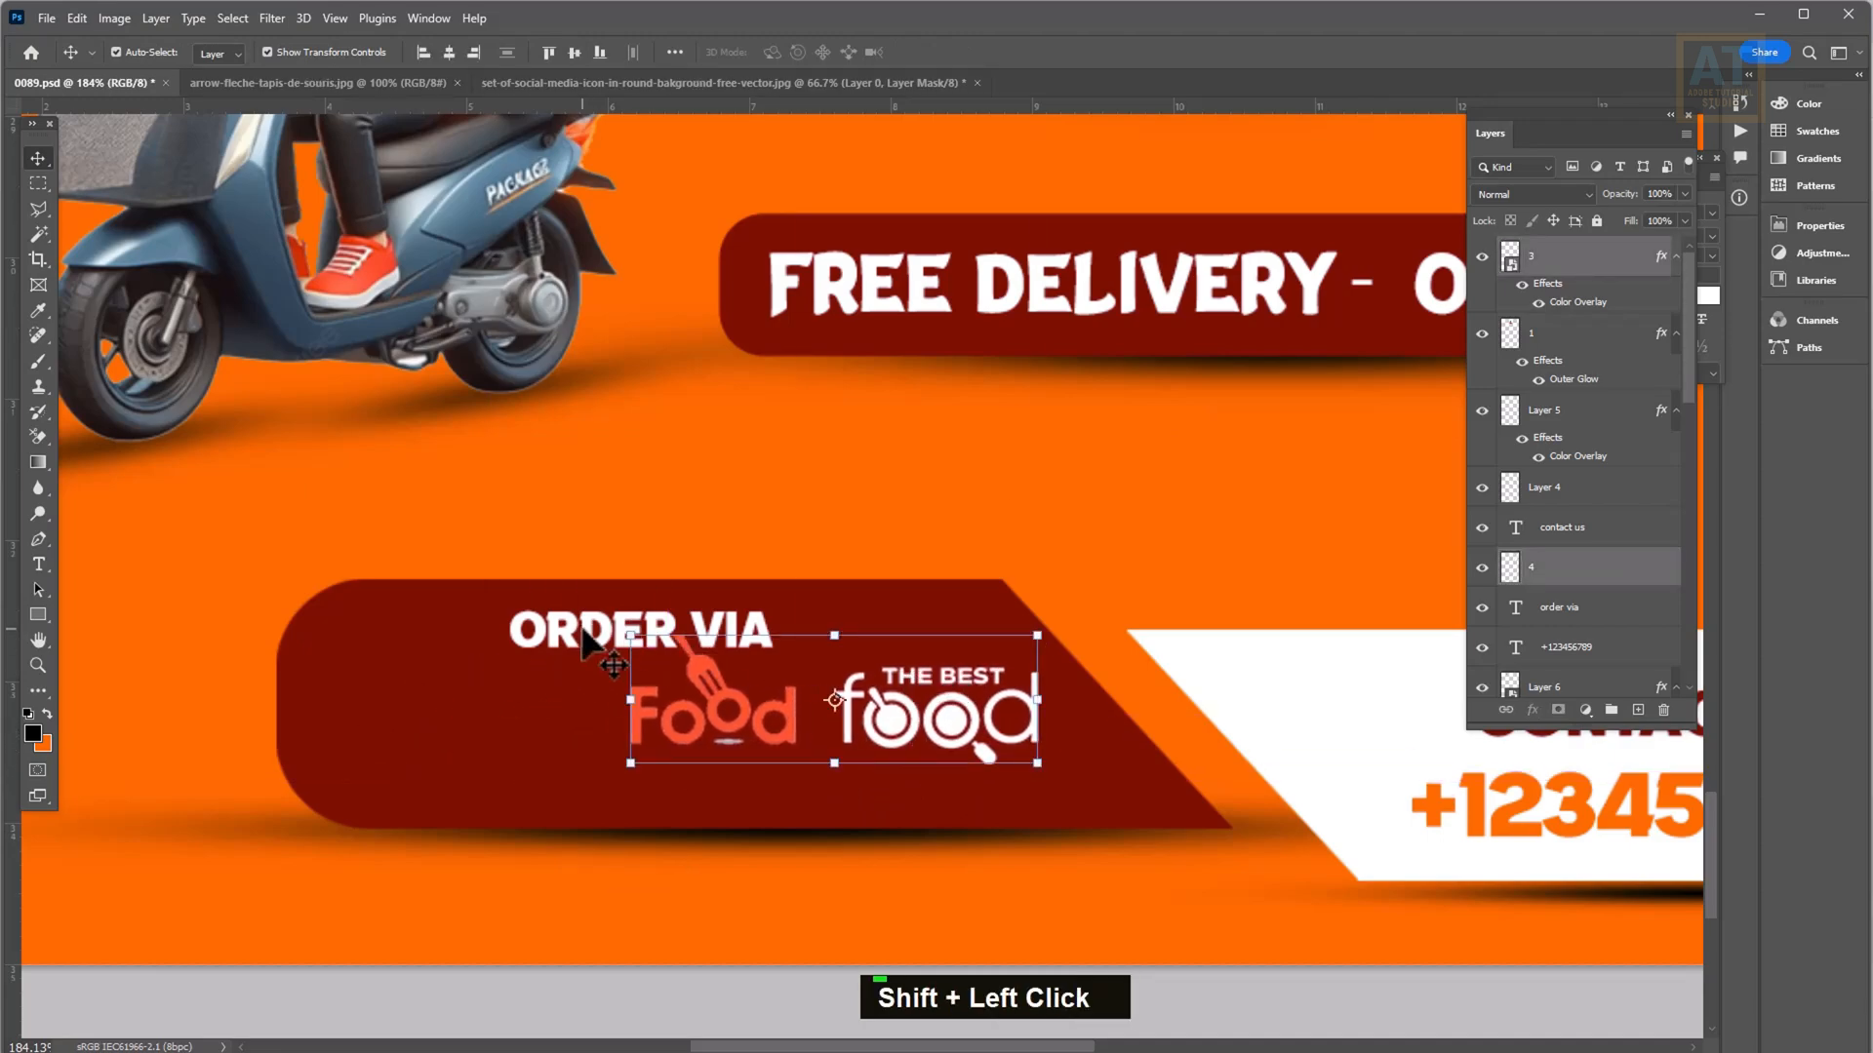
pyautogui.moveTo(585, 644); pyautogui.dragTo(403, 740)
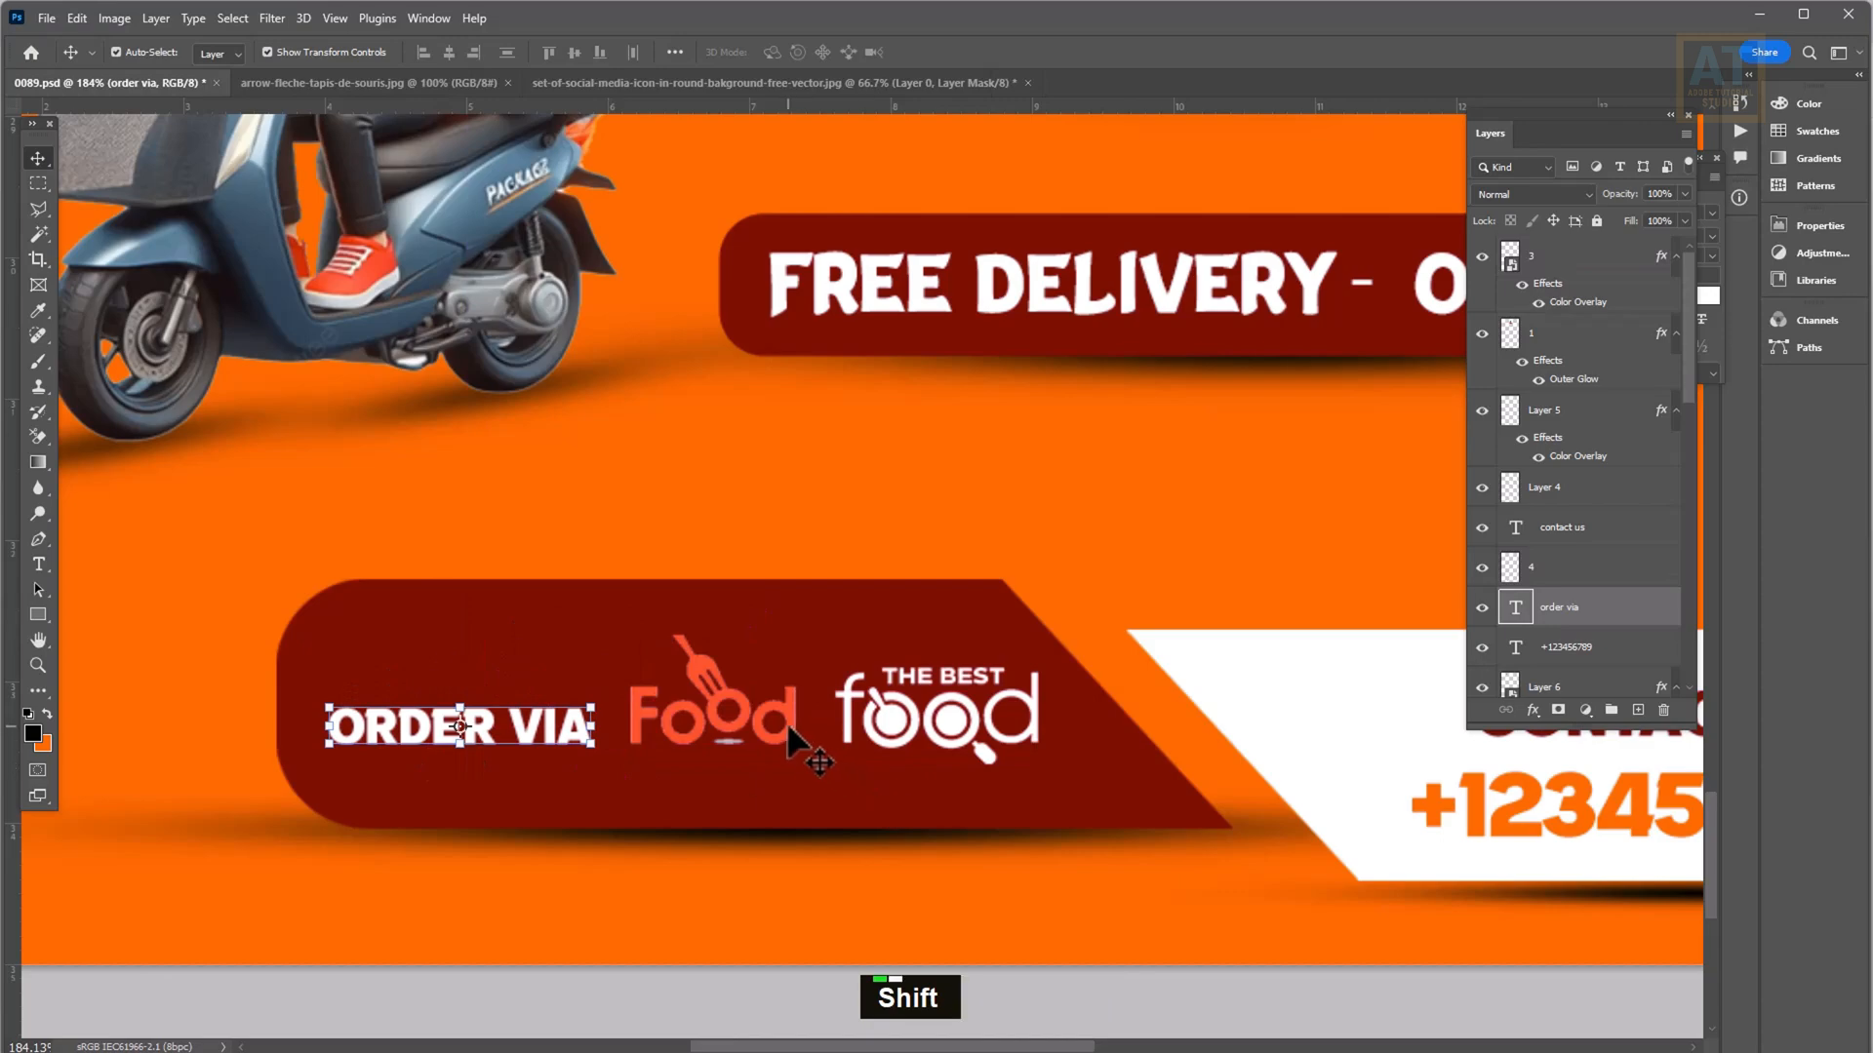
pyautogui.keyDown('shift'); pyautogui.click(788, 726); pyautogui.keyUp('shift')
pyautogui.keyDown('shift'); pyautogui.click(985, 751); pyautogui.keyUp('shift')
pyautogui.moveTo(1034, 765); pyautogui.dragTo(1068, 774)
pyautogui.press('Return')
# - Move the BUFFET text slightly toward the poster's left edge
pyautogui.hotkey('ctrl', '0')
pyautogui.click(1299, 770)
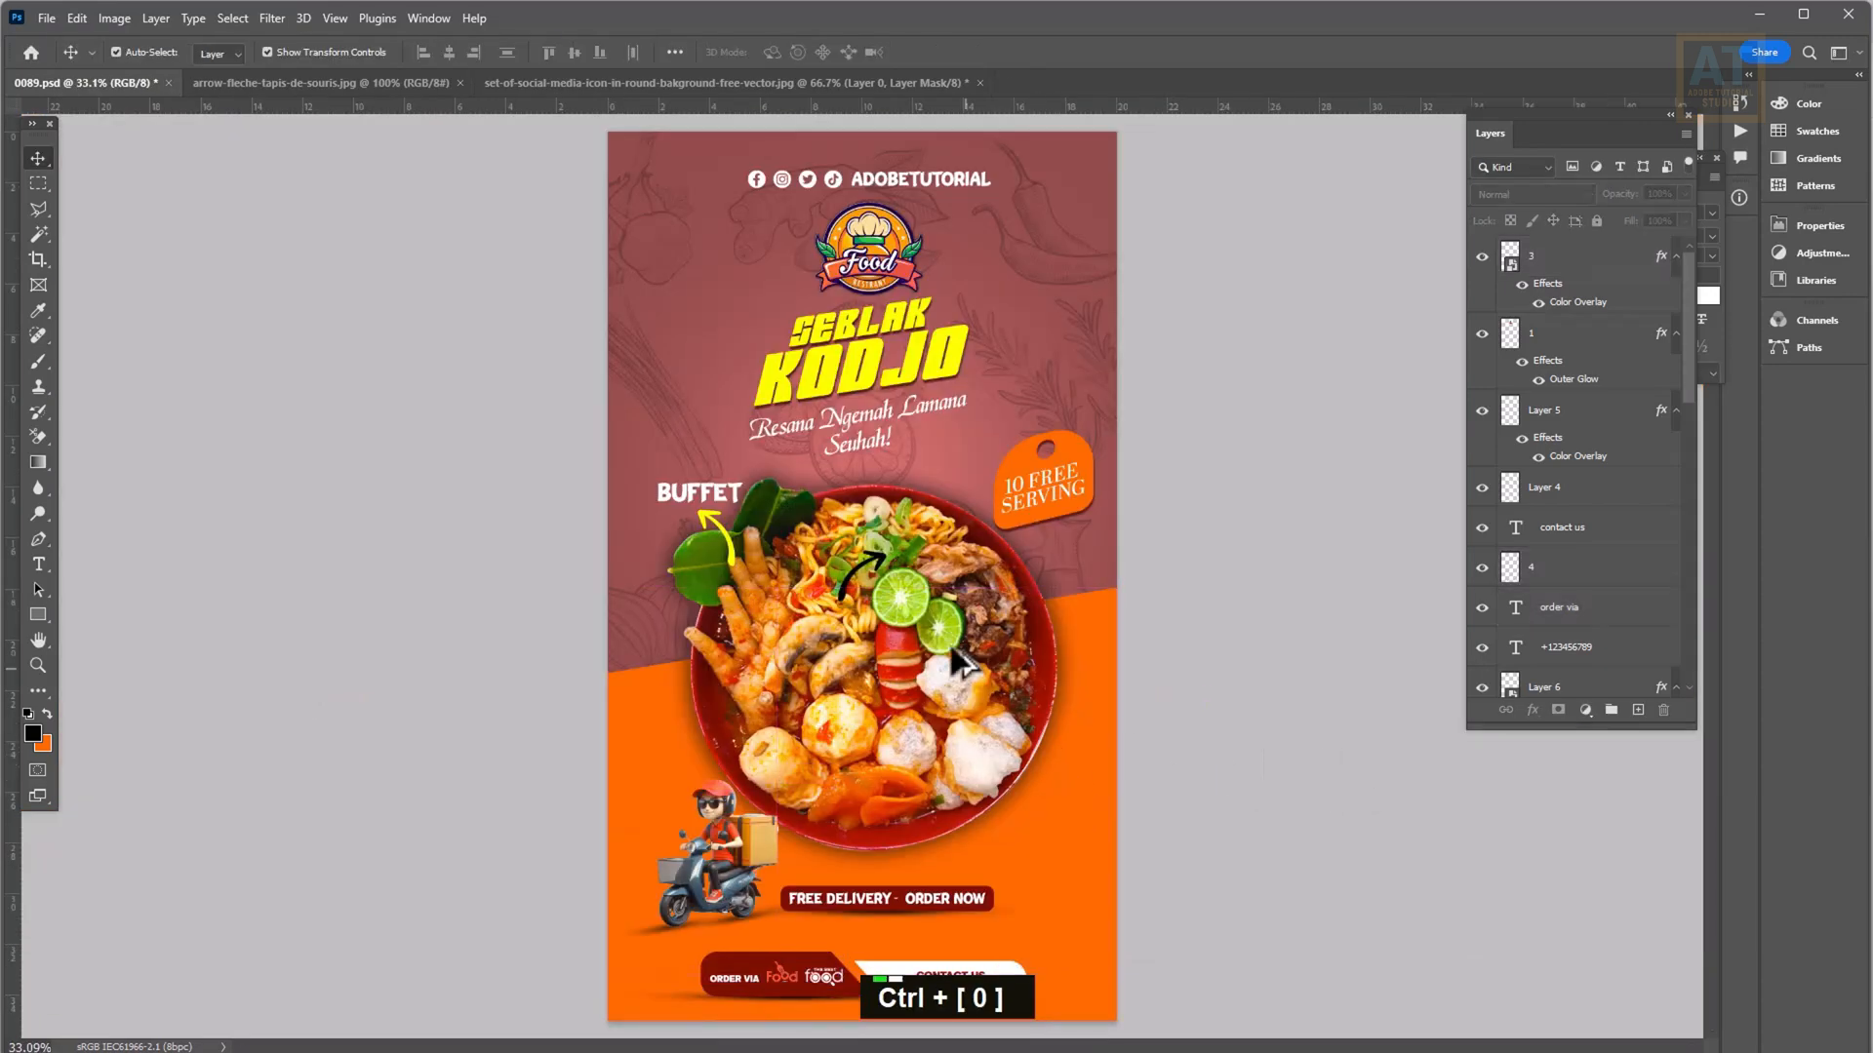
pyautogui.keyDown('alt'); pyautogui.scroll(3, 929, 607); pyautogui.keyUp('alt')
pyautogui.keyDown('alt'); pyautogui.scroll(-6, 922, 575); pyautogui.keyUp('alt')
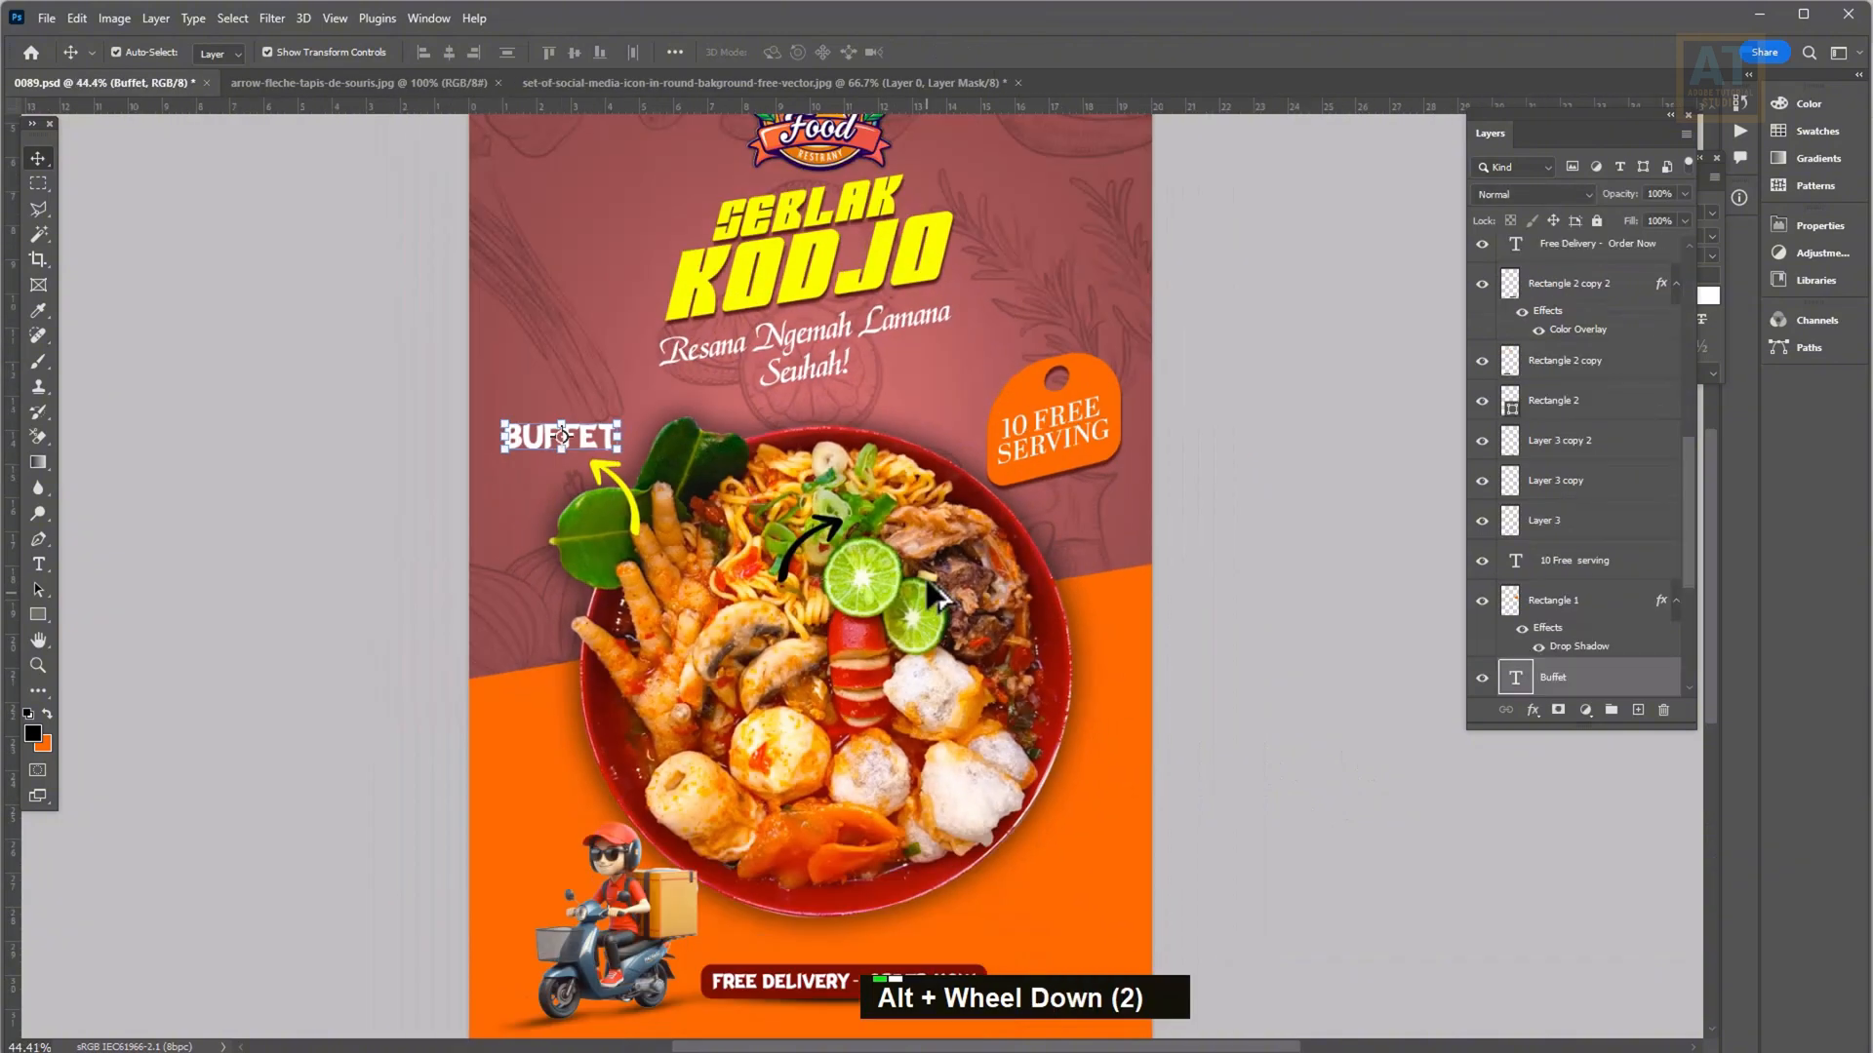
pyautogui.hotkey('ctrl', '0')
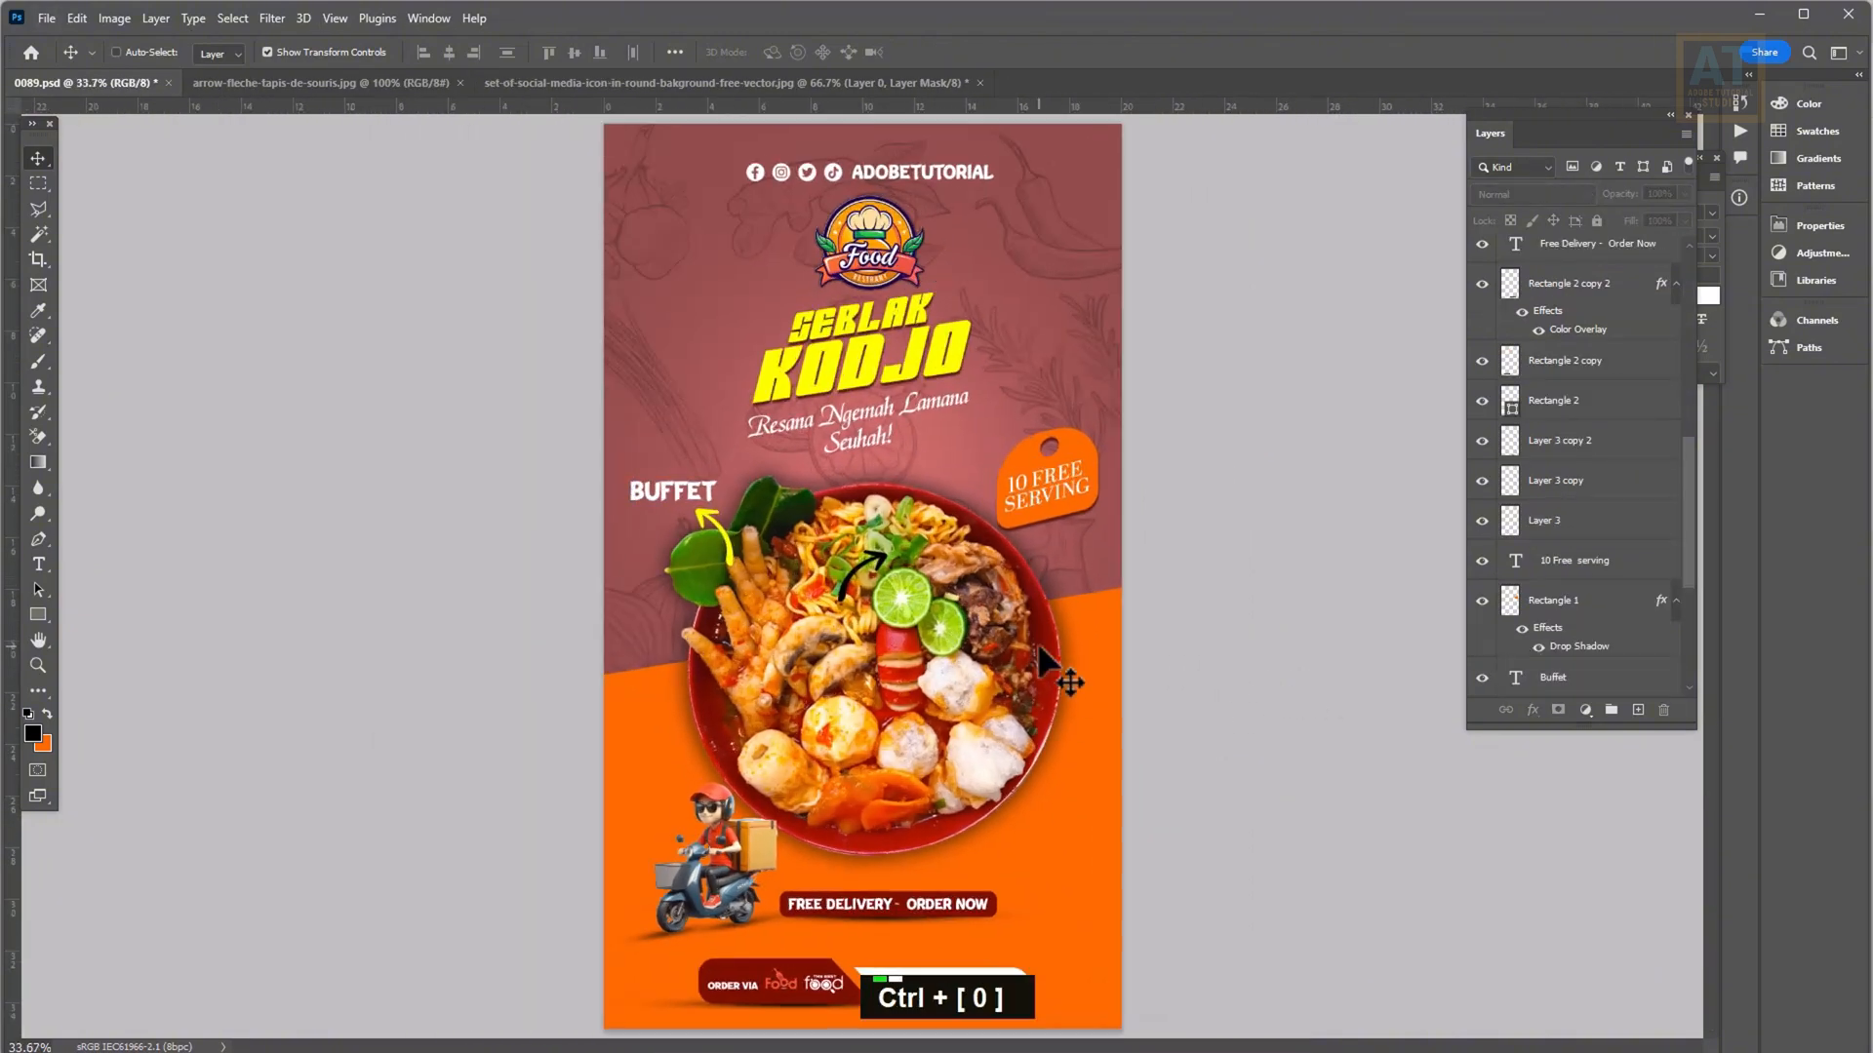
pyautogui.click(49, 21)
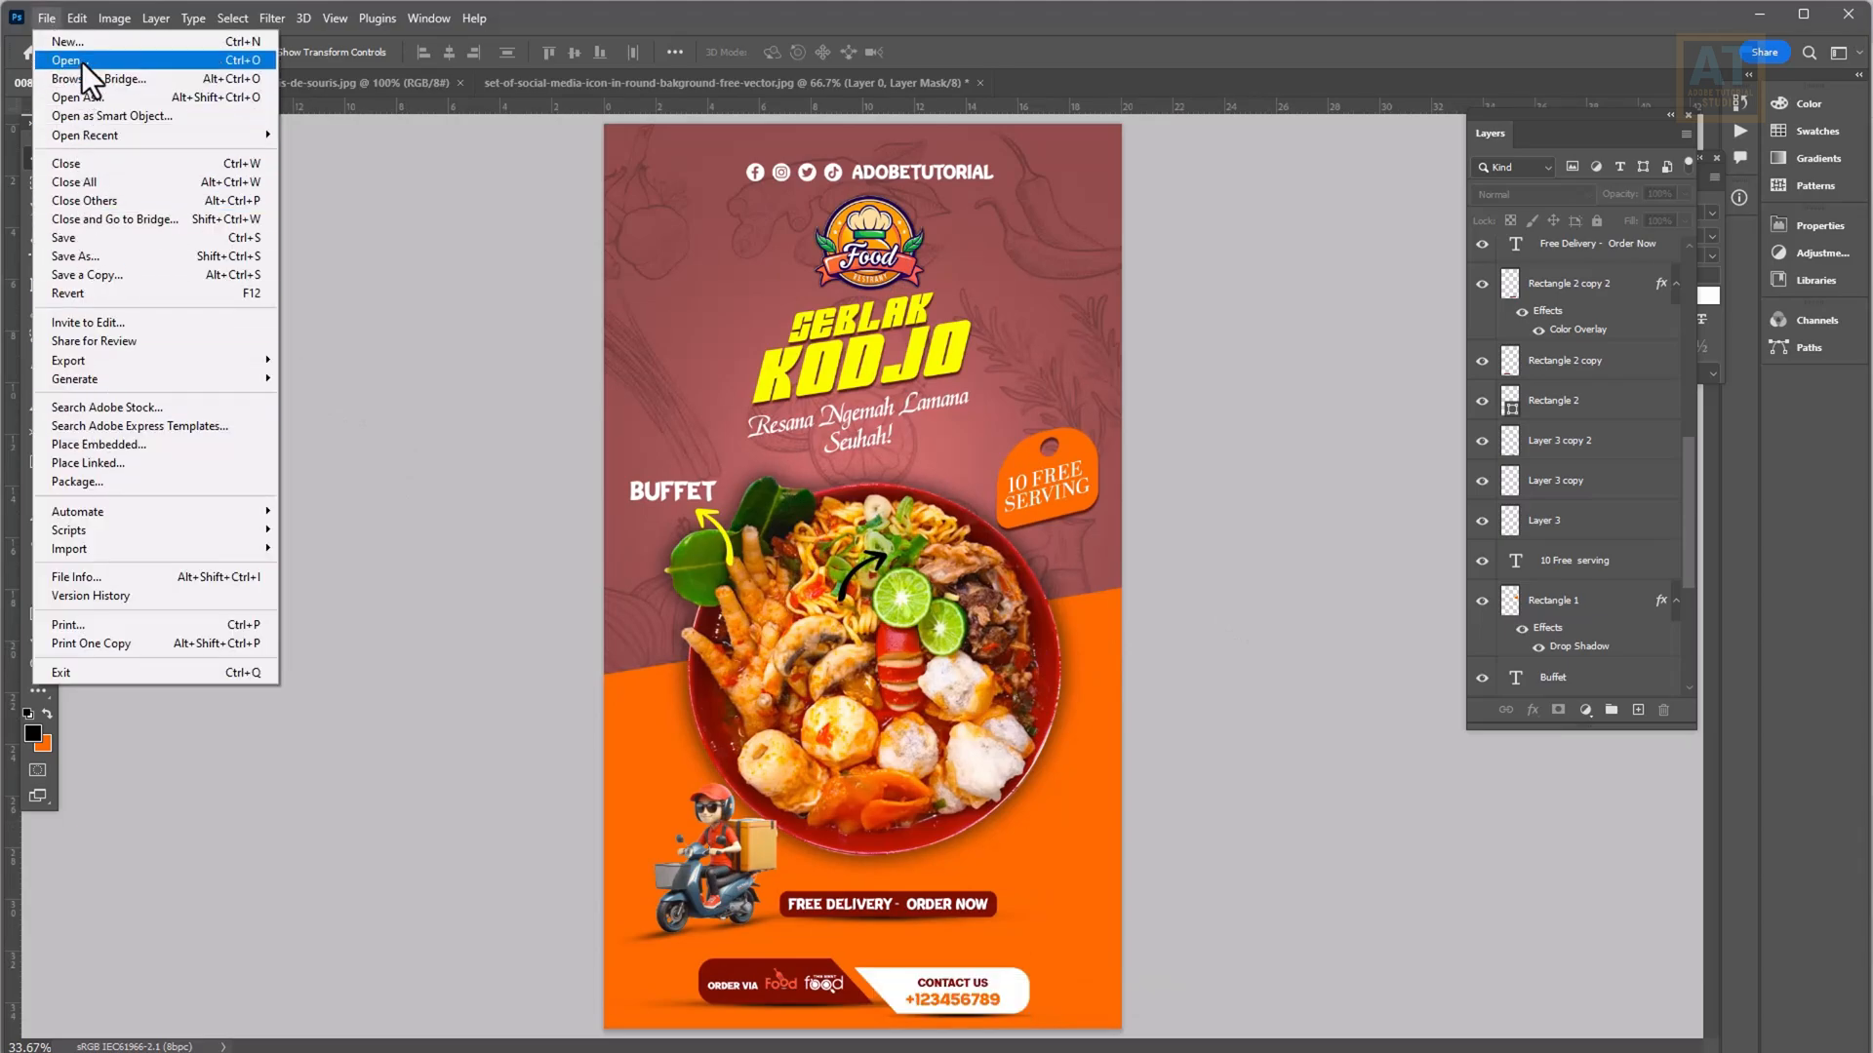
pyautogui.click(81, 60)
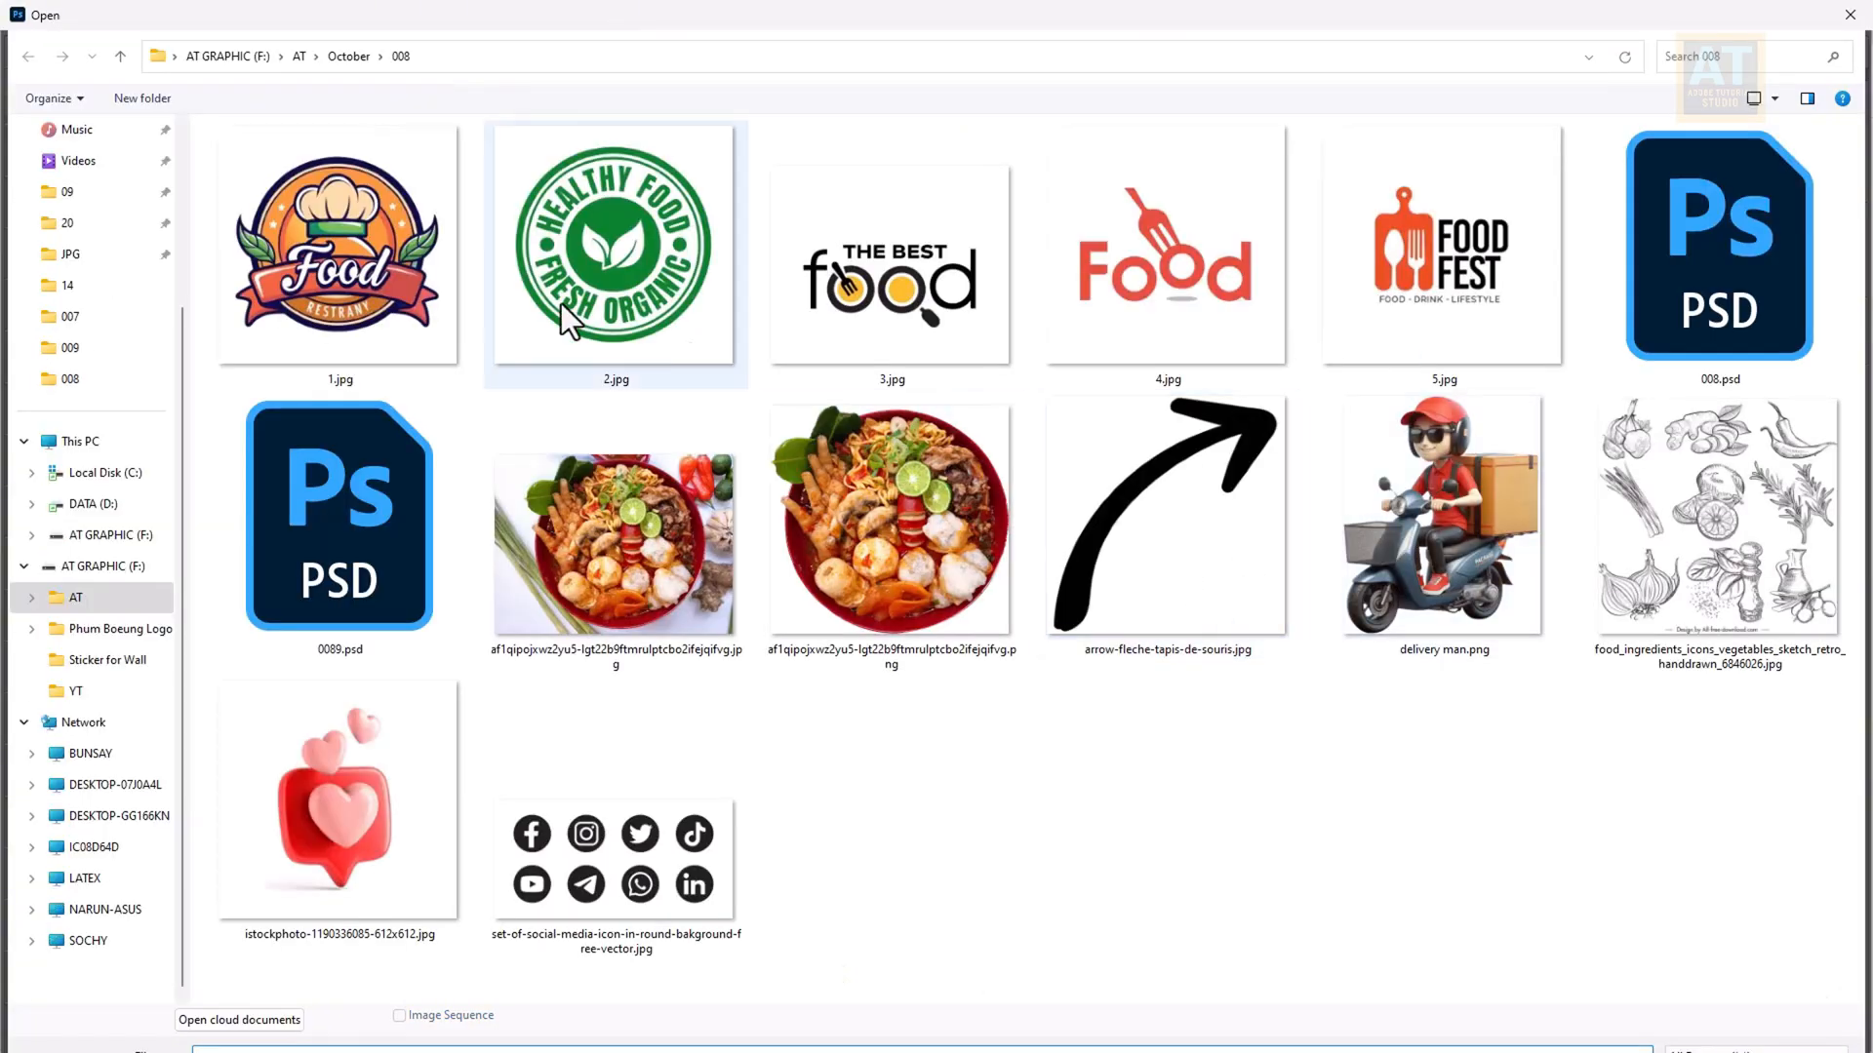
pyautogui.doubleClick(429, 850)
pyautogui.hotkey('ctrl', 'd')
pyautogui.moveTo(824, 542)
pyautogui.mouseDown()
pyautogui.moveTo(823, 606)
pyautogui.moveTo(881, 468)
pyautogui.moveTo(200, 112)
pyautogui.moveTo(1042, 779)
pyautogui.moveTo(1044, 859)
pyautogui.mouseUp()
pyautogui.press('v')
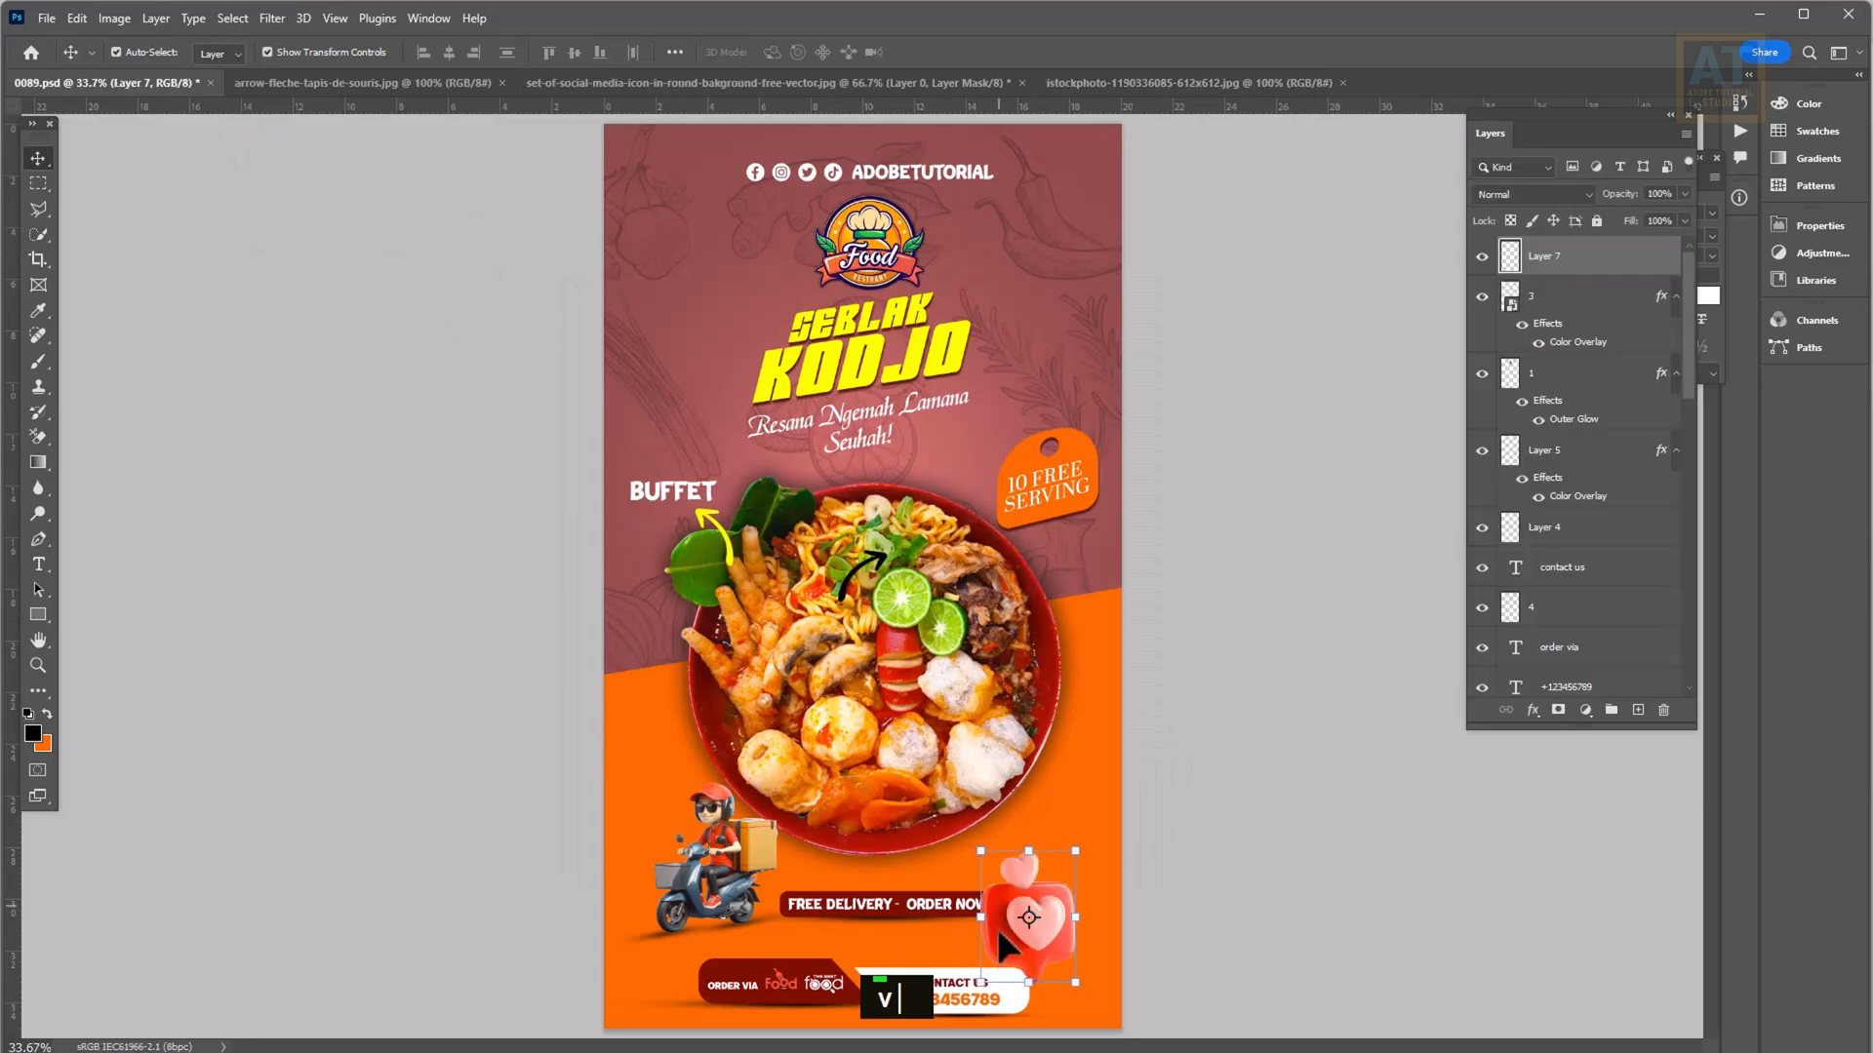
# - Flip the heart icon horizontally, scale it to about 56%, and position it just beyond the ORDER NOW text
pyautogui.keyDown('alt'); pyautogui.scroll(5, 1044, 858); pyautogui.keyUp('alt')
pyautogui.hotkey('ctrl', 't')
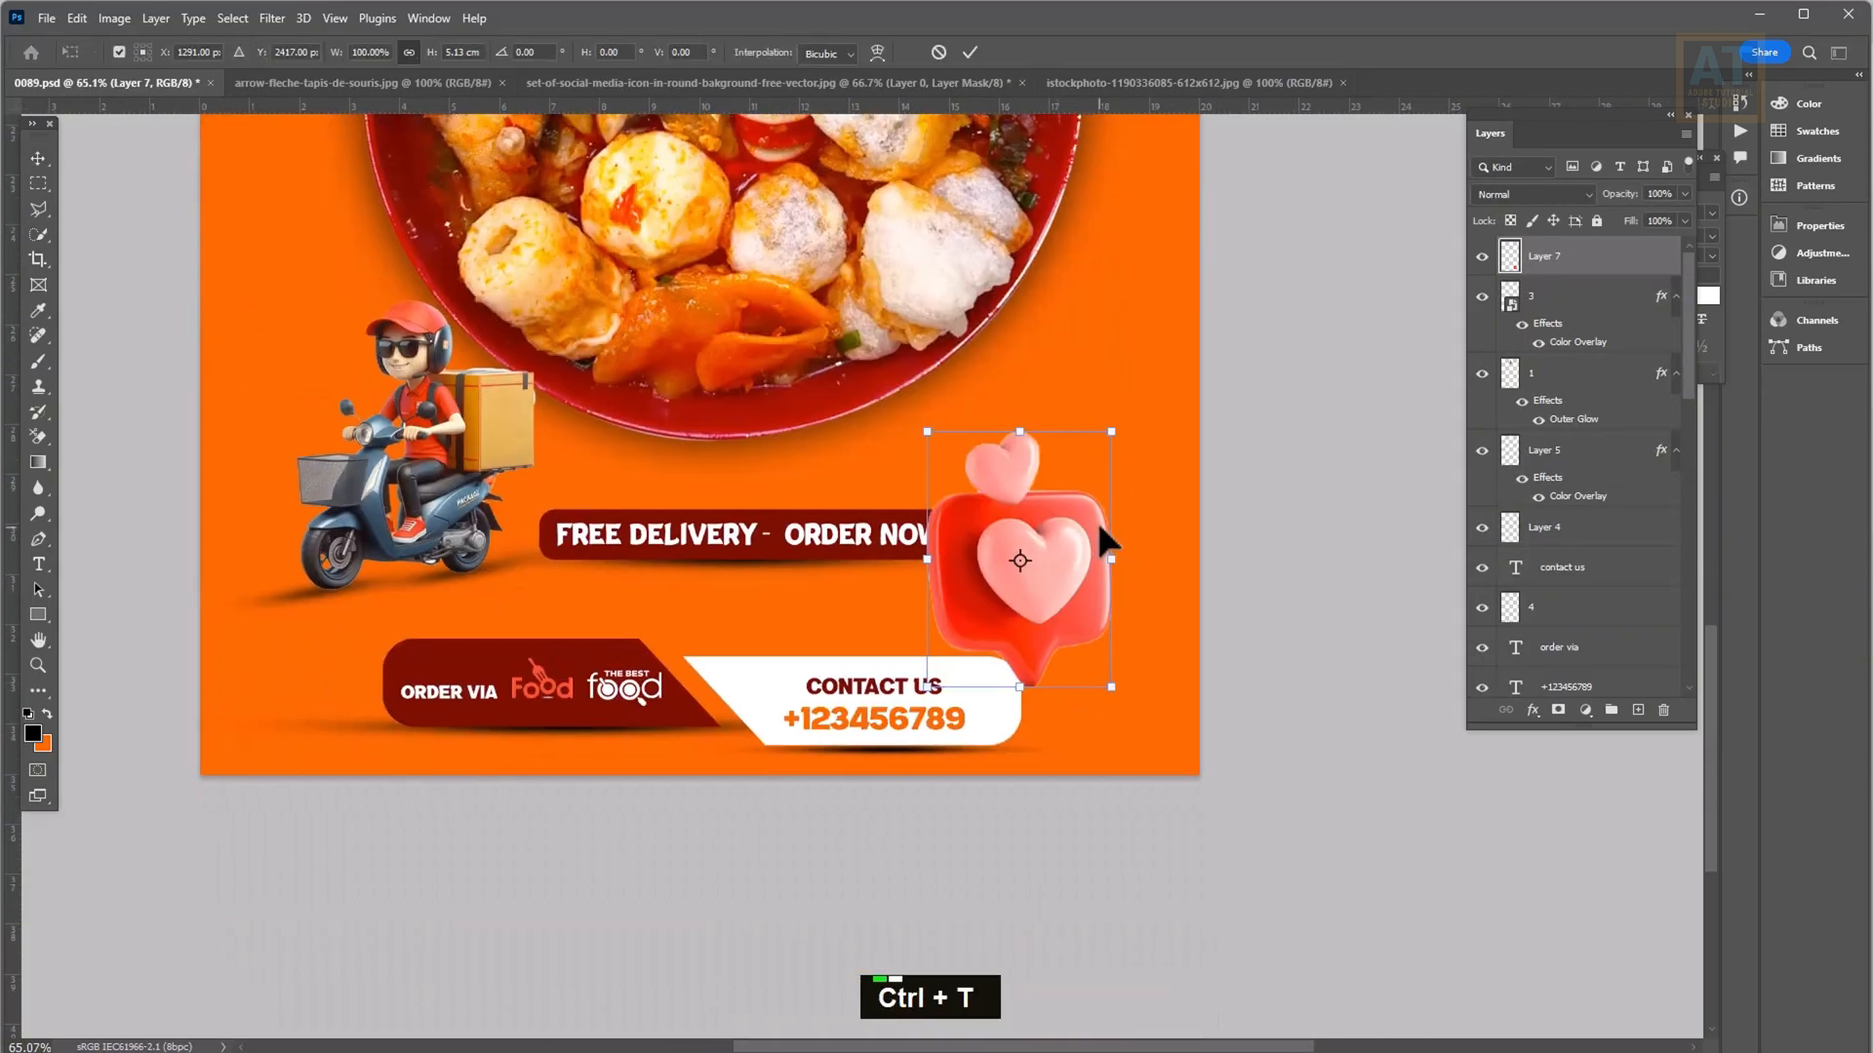
pyautogui.rightClick(1098, 522)
pyautogui.click(1155, 912)
pyautogui.moveTo(1050, 503); pyautogui.dragTo(1092, 376)
pyautogui.moveTo(1158, 302); pyautogui.dragTo(1075, 415)
pyautogui.moveTo(1063, 488); pyautogui.dragTo(1078, 506)
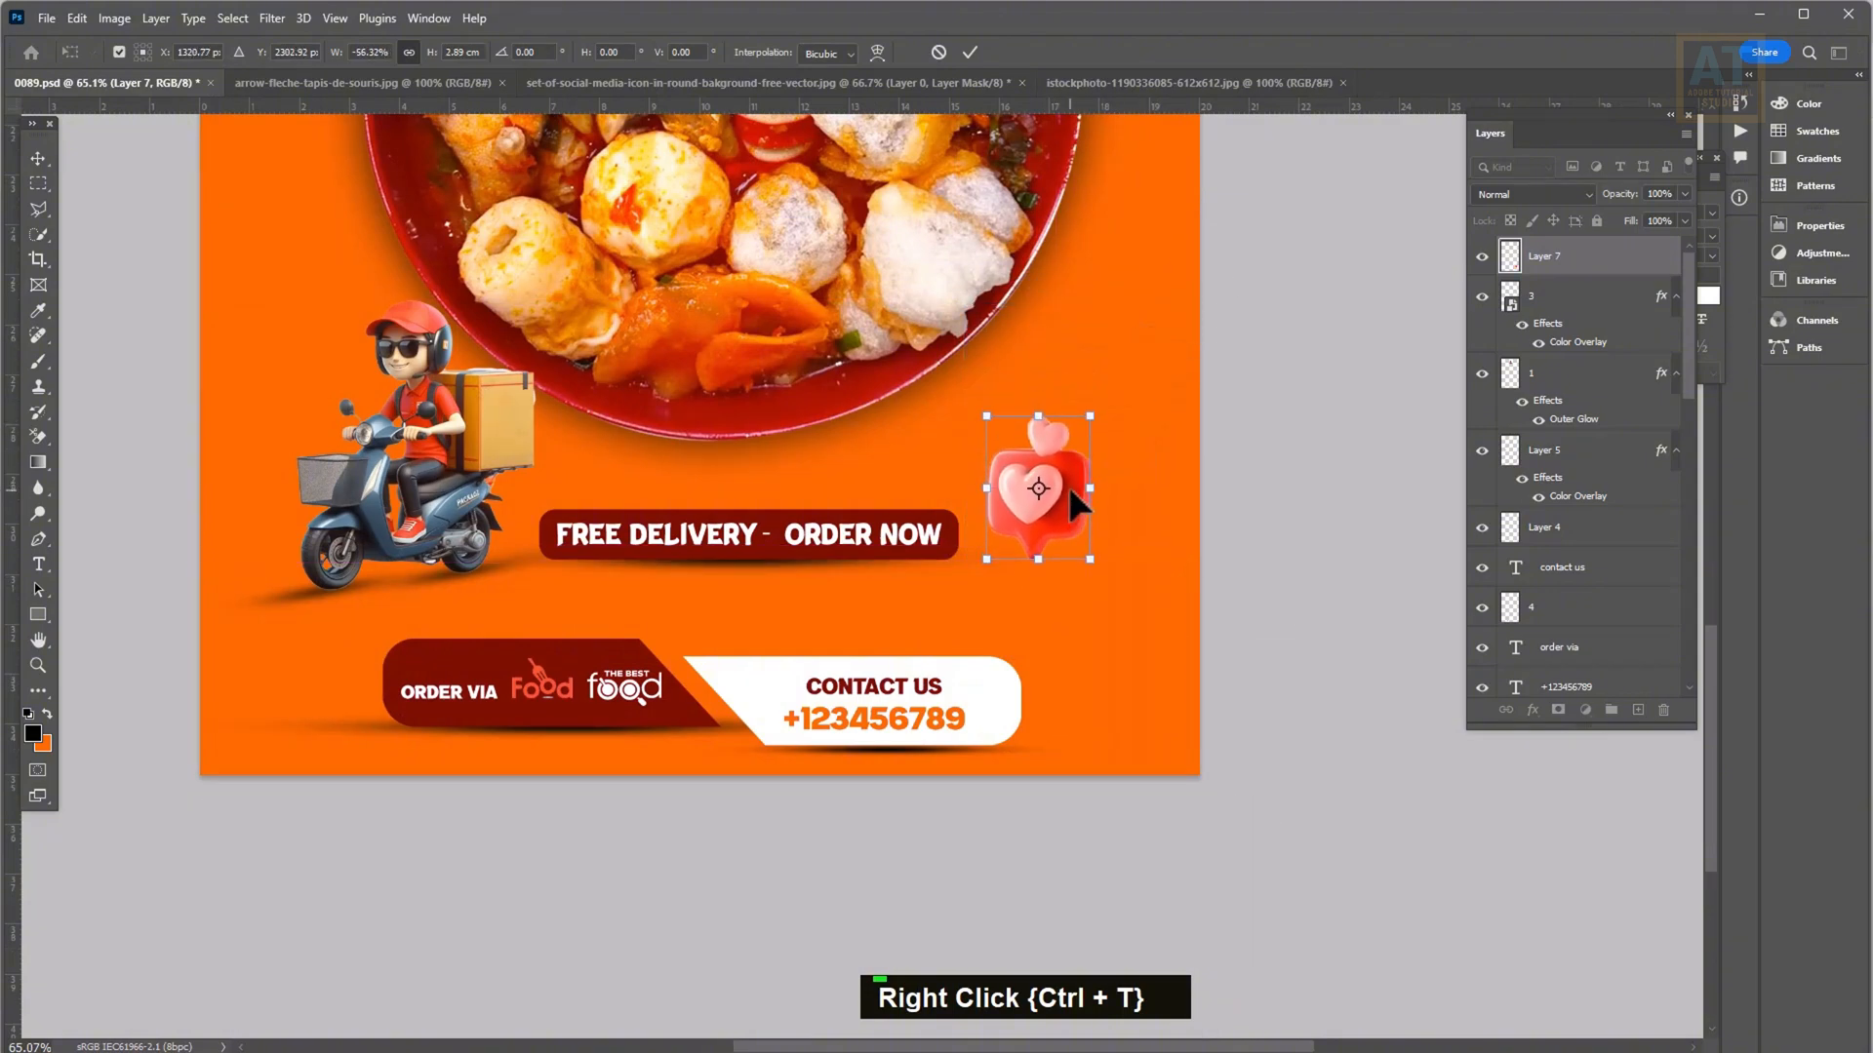
pyautogui.press('Return')
# - Duplicate the white contact bar's shadow, narrow it beneath the heart icon's tip, and reduce its opacity
pyautogui.keyDown('alt'); pyautogui.click(927, 759); pyautogui.keyUp('alt')
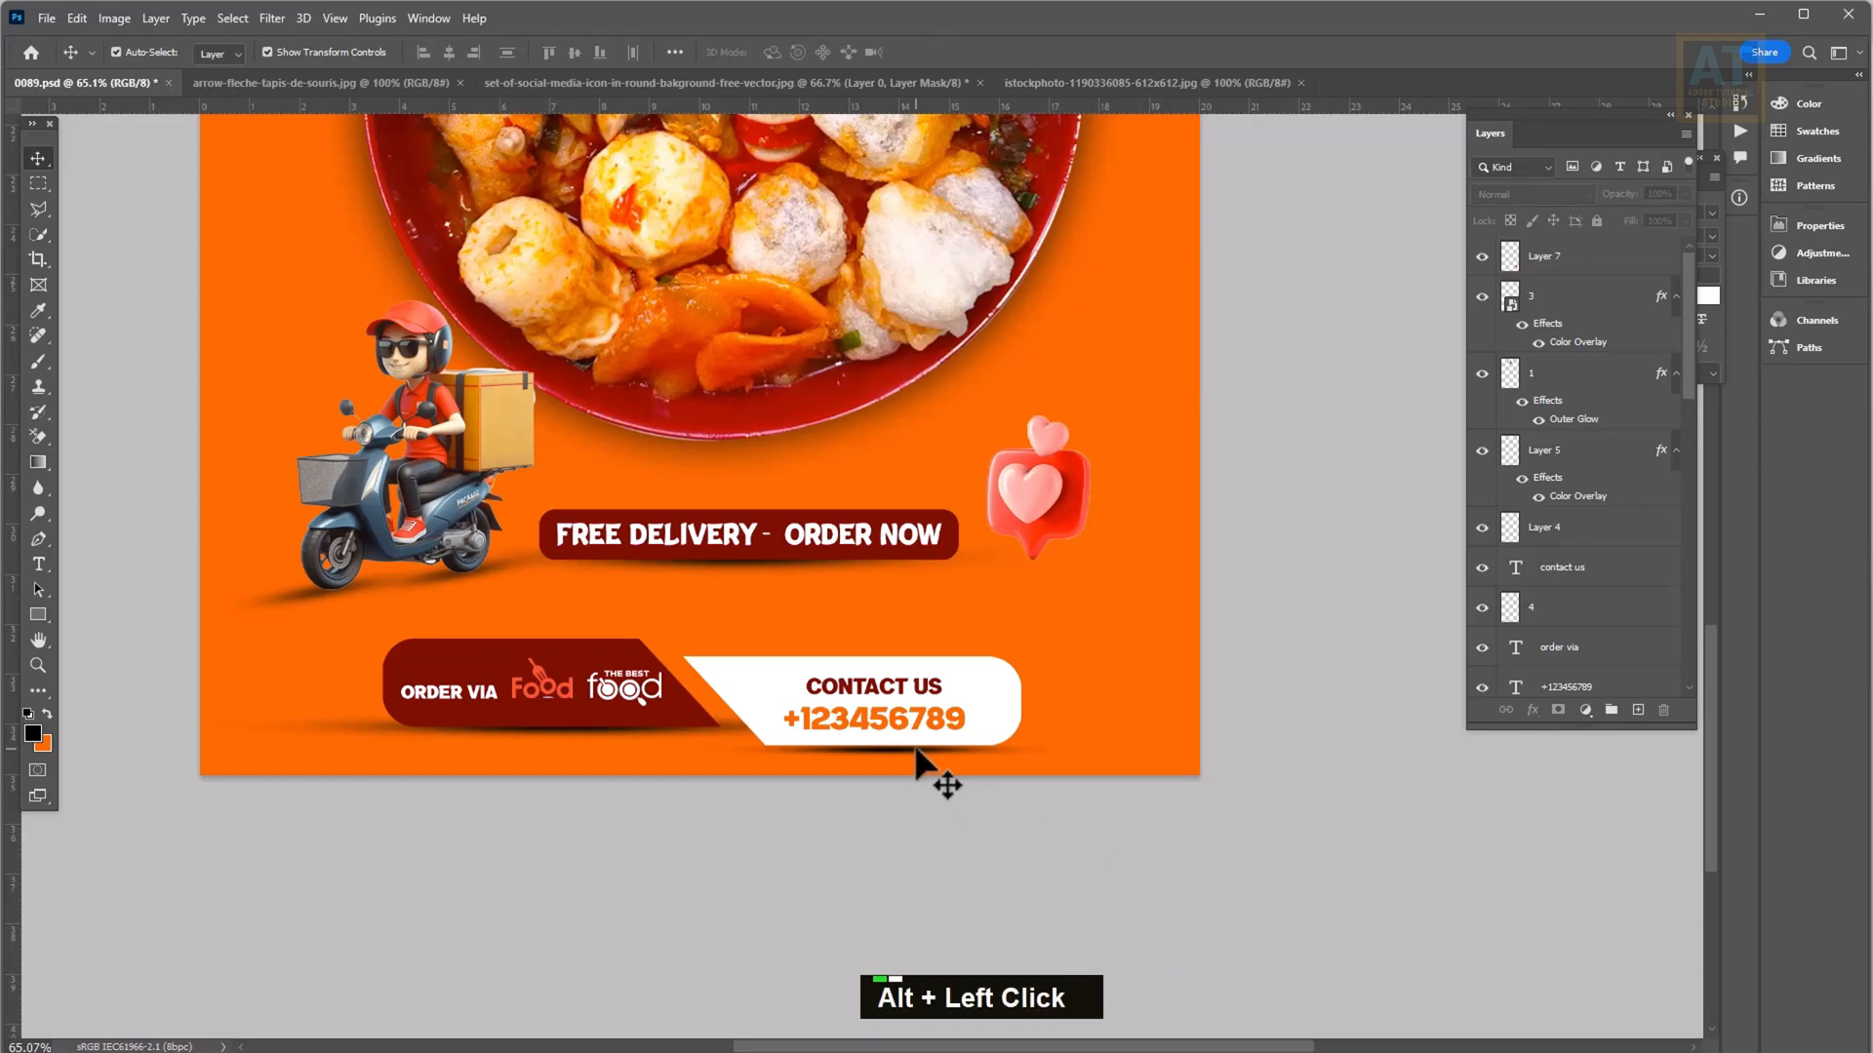
pyautogui.moveTo(931, 753); pyautogui.dragTo(1064, 562)
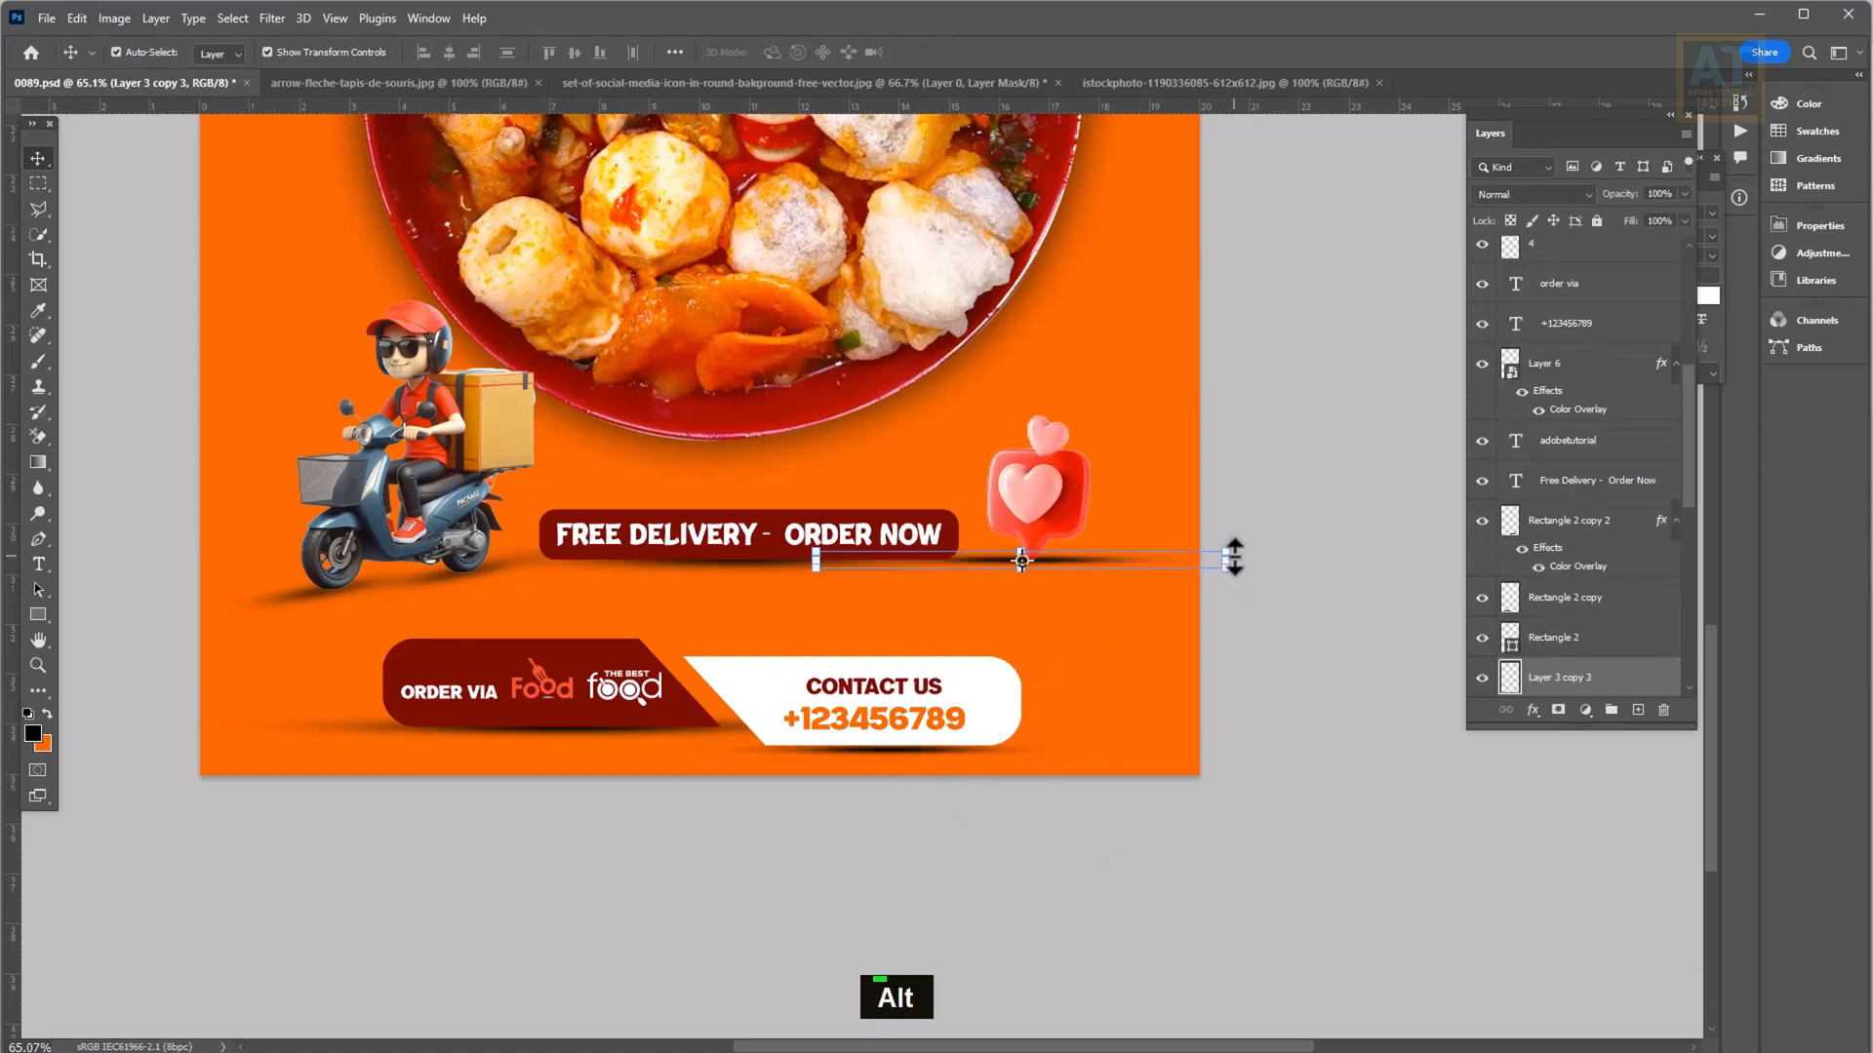
pyautogui.moveTo(1219, 566); pyautogui.dragTo(1001, 552)
pyautogui.press('Return')
pyautogui.scroll(4, 1044, 576)
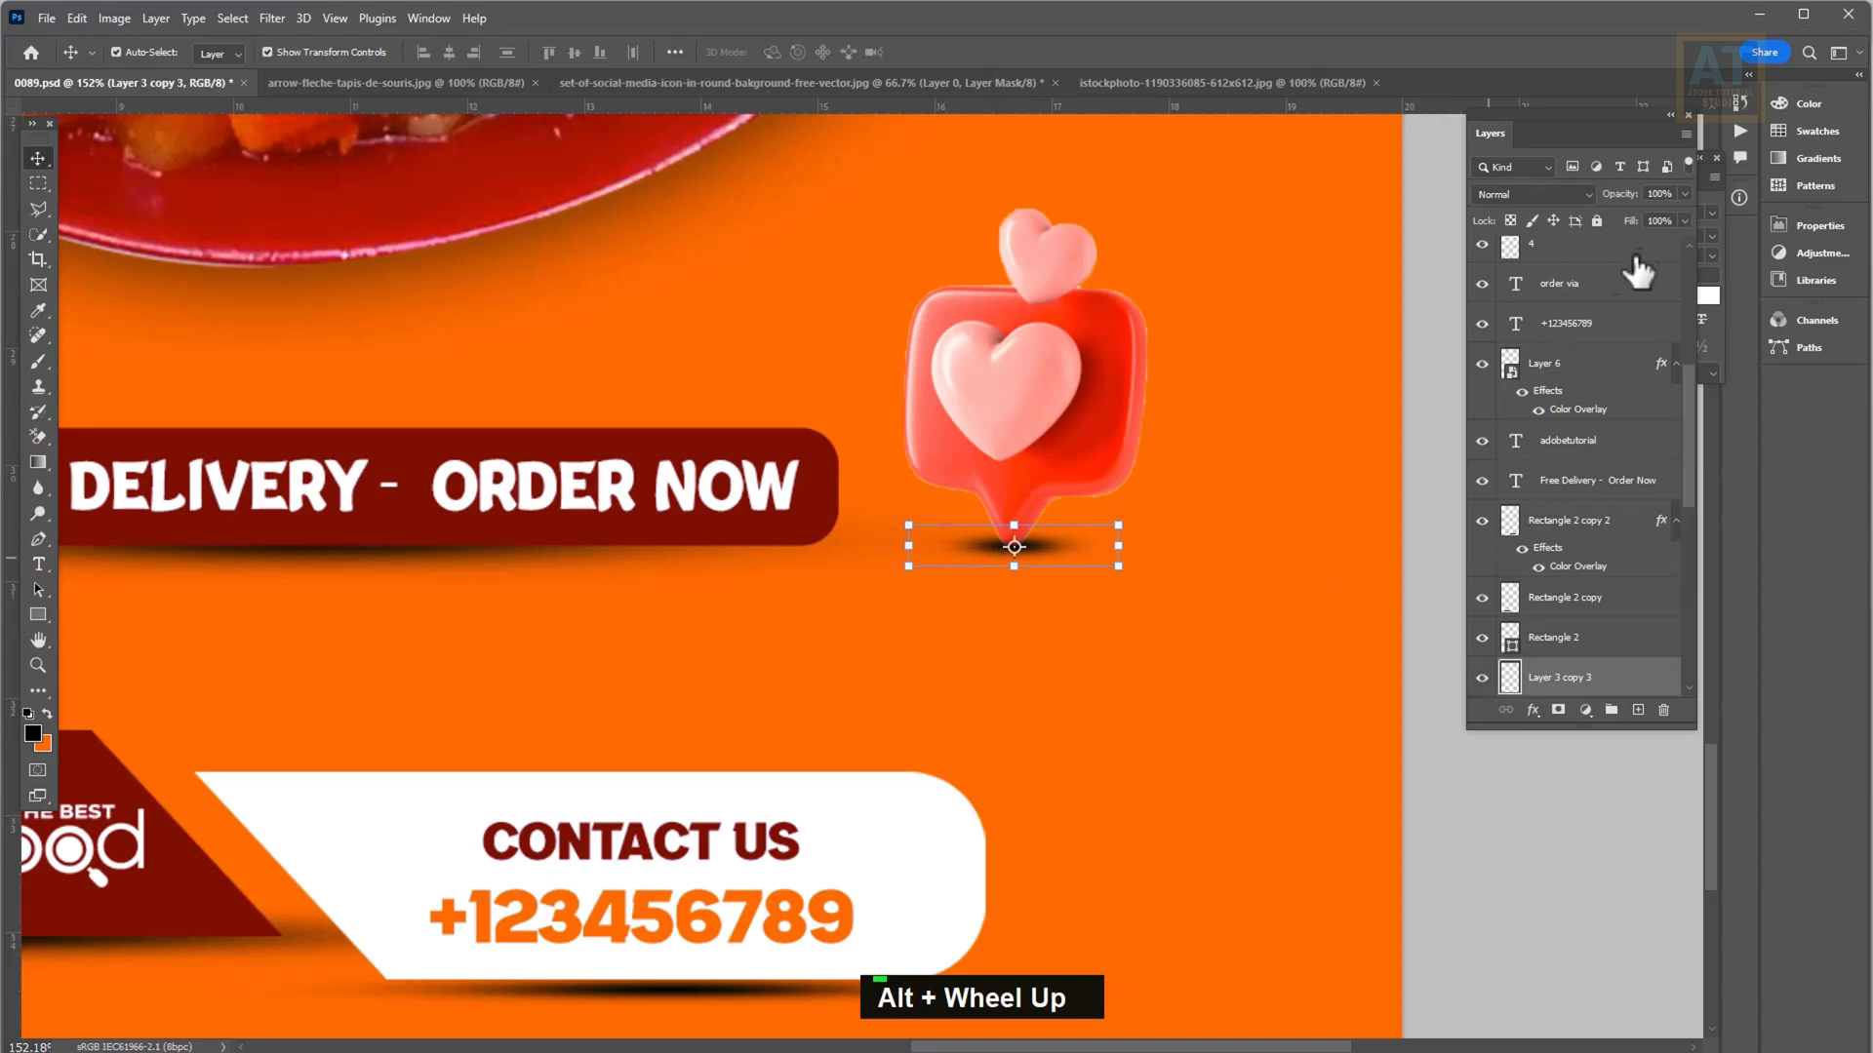
pyautogui.moveTo(1684, 195); pyautogui.dragTo(1638, 213)
pyautogui.hotkey('ctrl', '0')
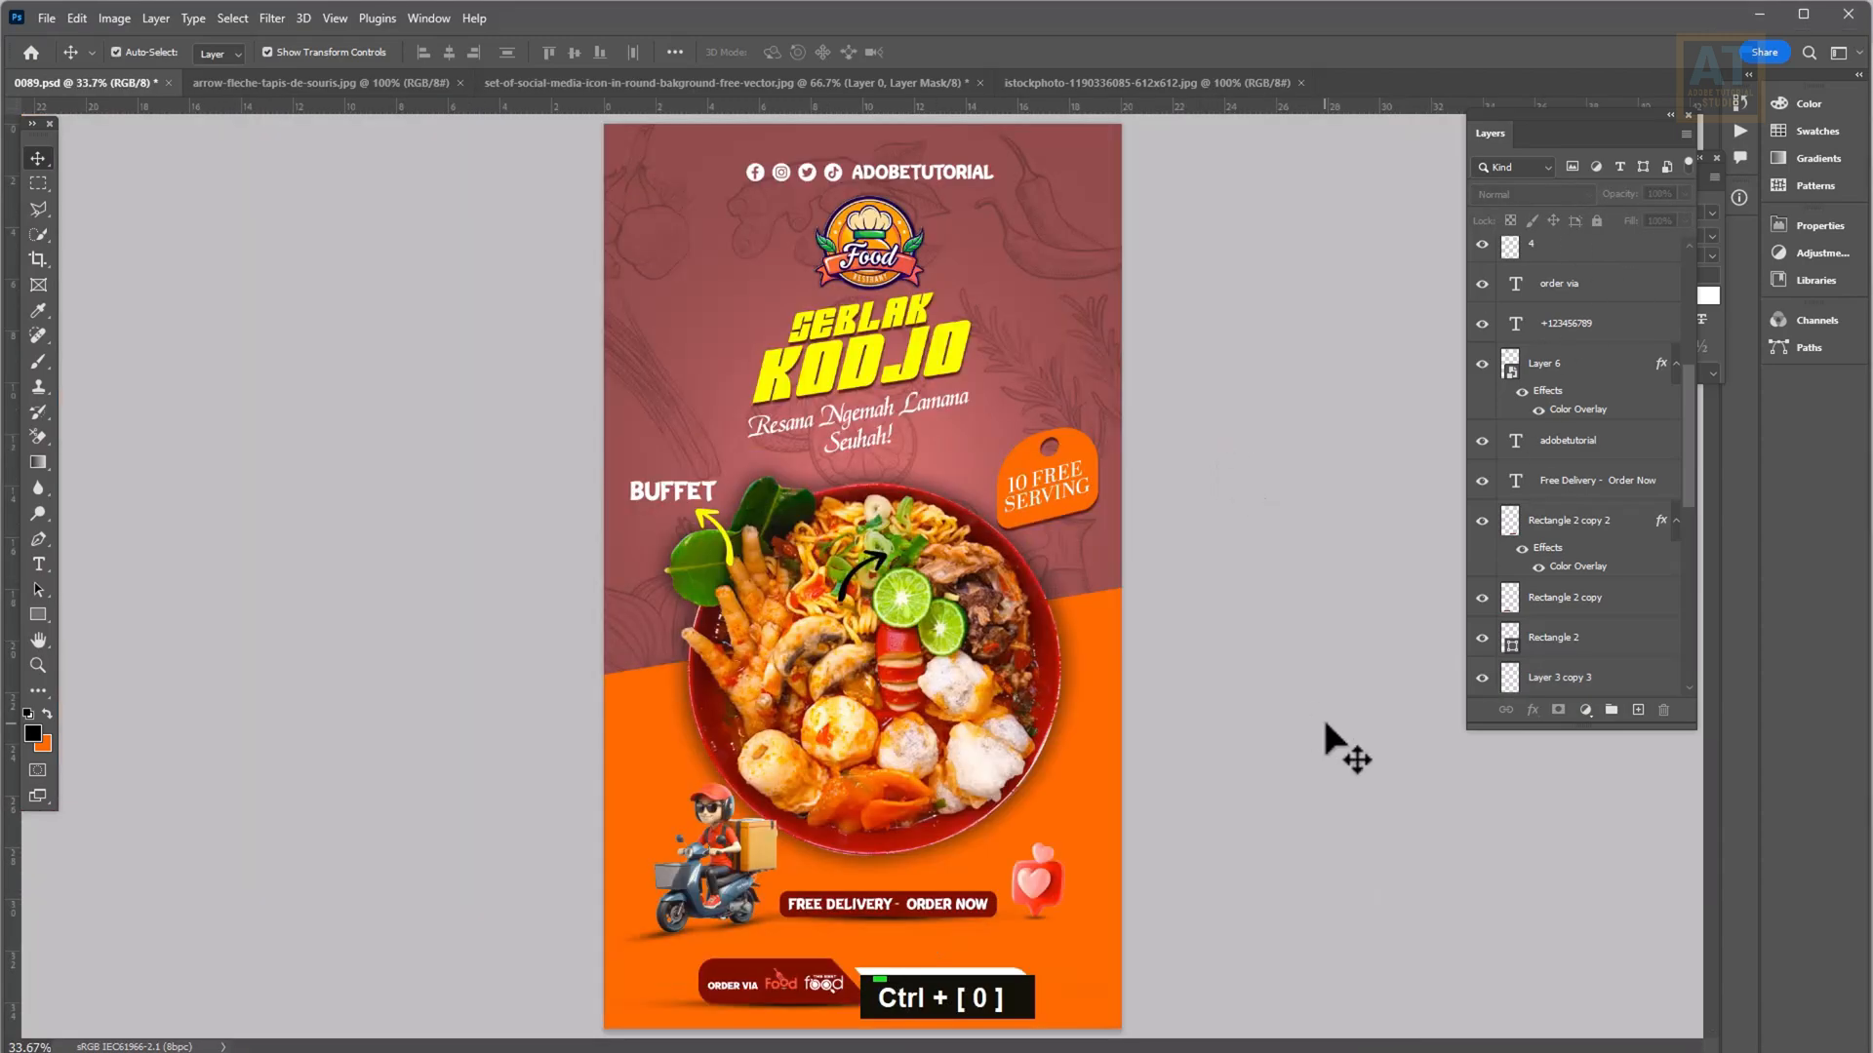
# - Enlarge the heart icon together with its shadow and shift both toward the poster's right edge
pyautogui.scroll(5, 1207, 909)
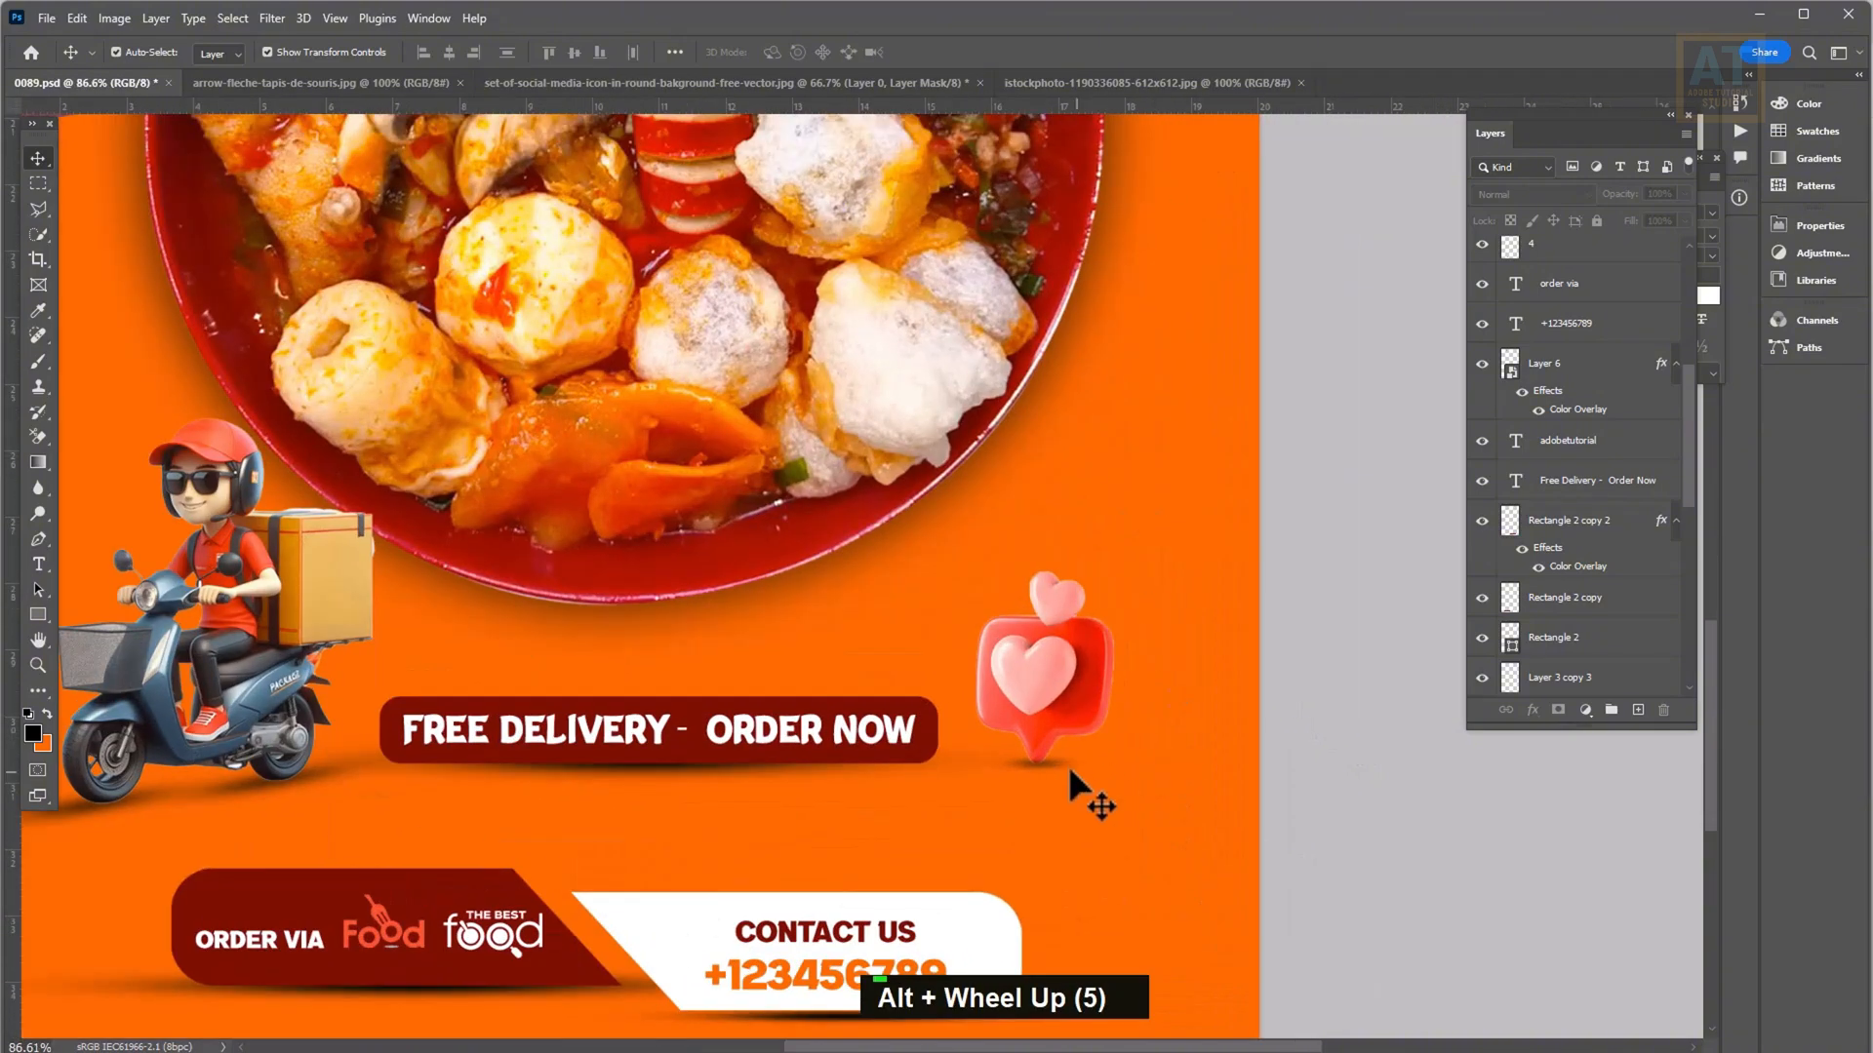
pyautogui.click(1061, 758)
pyautogui.keyDown('shift'); pyautogui.click(1069, 671); pyautogui.keyUp('shift')
pyautogui.moveTo(1045, 565); pyautogui.dragTo(1170, 467)
pyautogui.moveTo(1093, 618); pyautogui.dragTo(1144, 611)
pyautogui.press('Return')
pyautogui.keyDown('alt'); pyautogui.scroll(-8, 1141, 607); pyautogui.keyUp('alt')
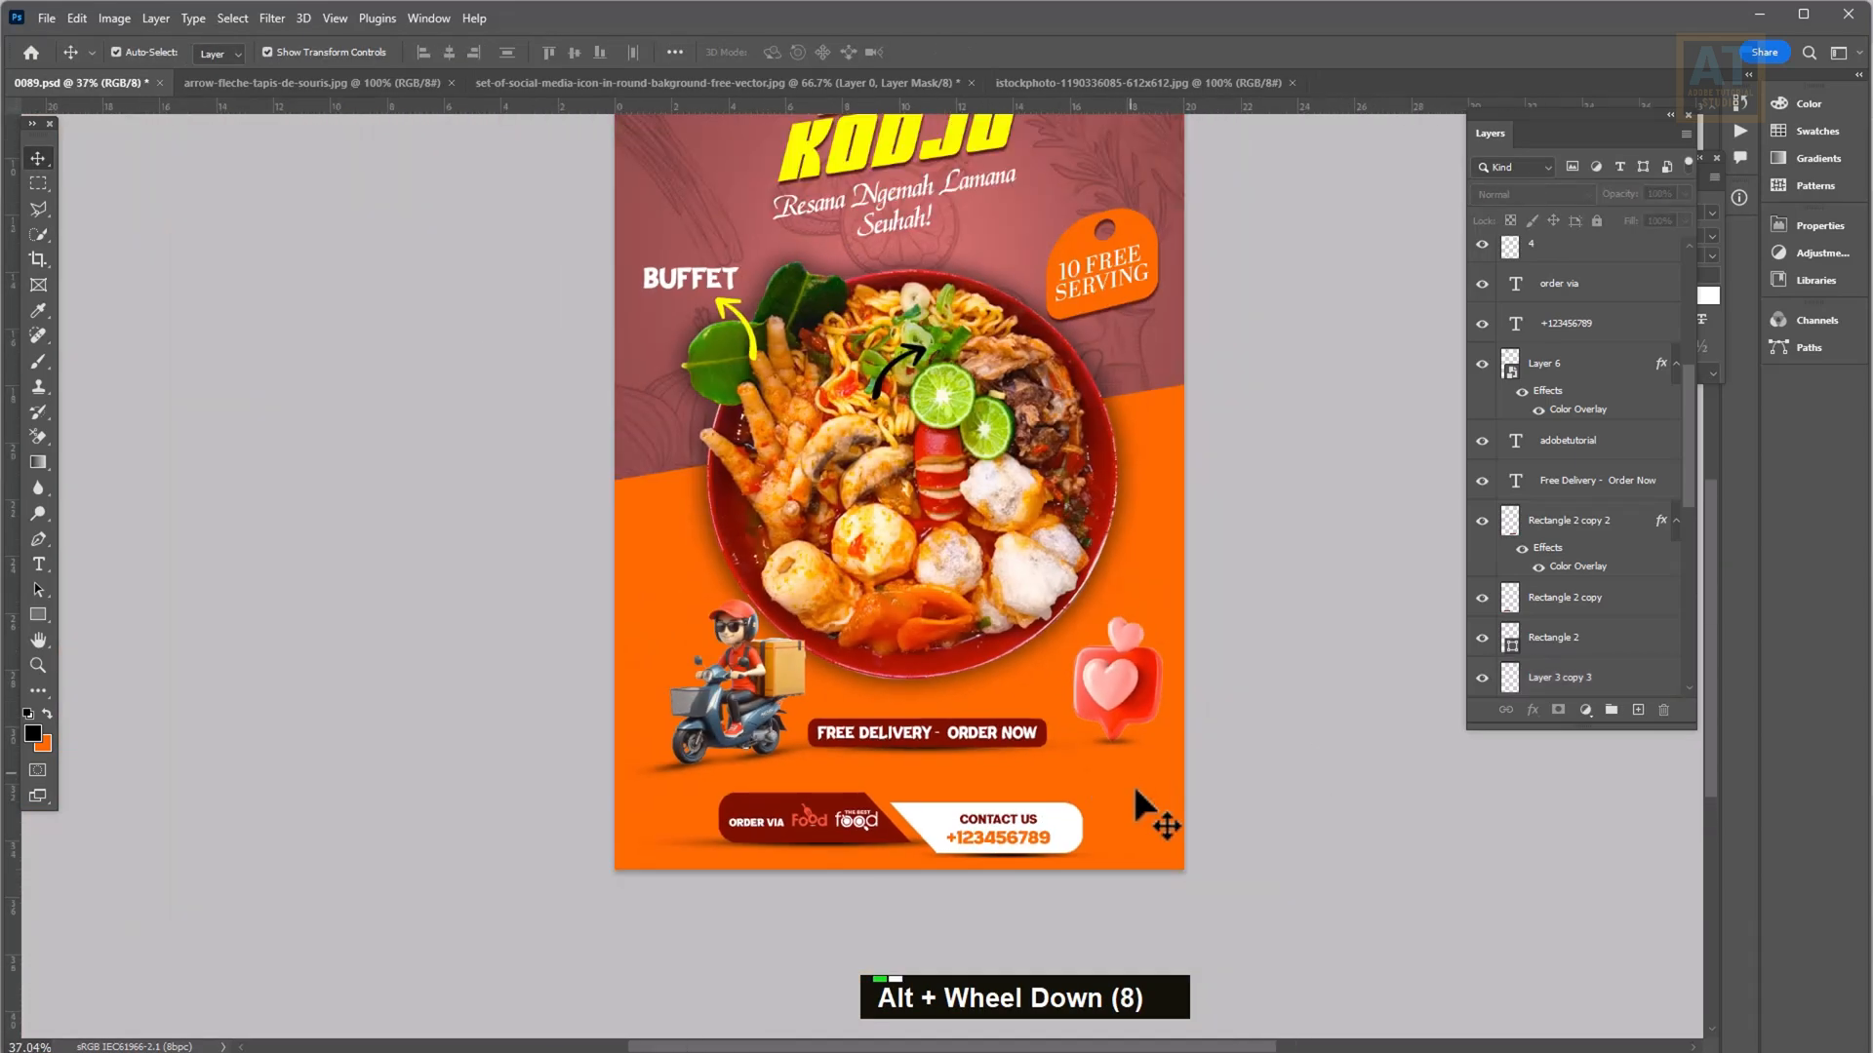
# - Scale the ORDER VIA and CONTACT US bars with their contents up to about 110%
pyautogui.keyDown('alt'); pyautogui.scroll(3, 1150, 806); pyautogui.keyUp('alt')
pyautogui.moveTo(1032, 993); pyautogui.dragTo(1051, 861)
pyautogui.moveTo(1053, 832); pyautogui.dragTo(597, 675)
pyautogui.moveTo(1139, 709)
pyautogui.mouseDown()
pyautogui.moveTo(1195, 704)
pyautogui.moveTo(1170, 711)
pyautogui.mouseUp()
pyautogui.doubleClick(1034, 699)
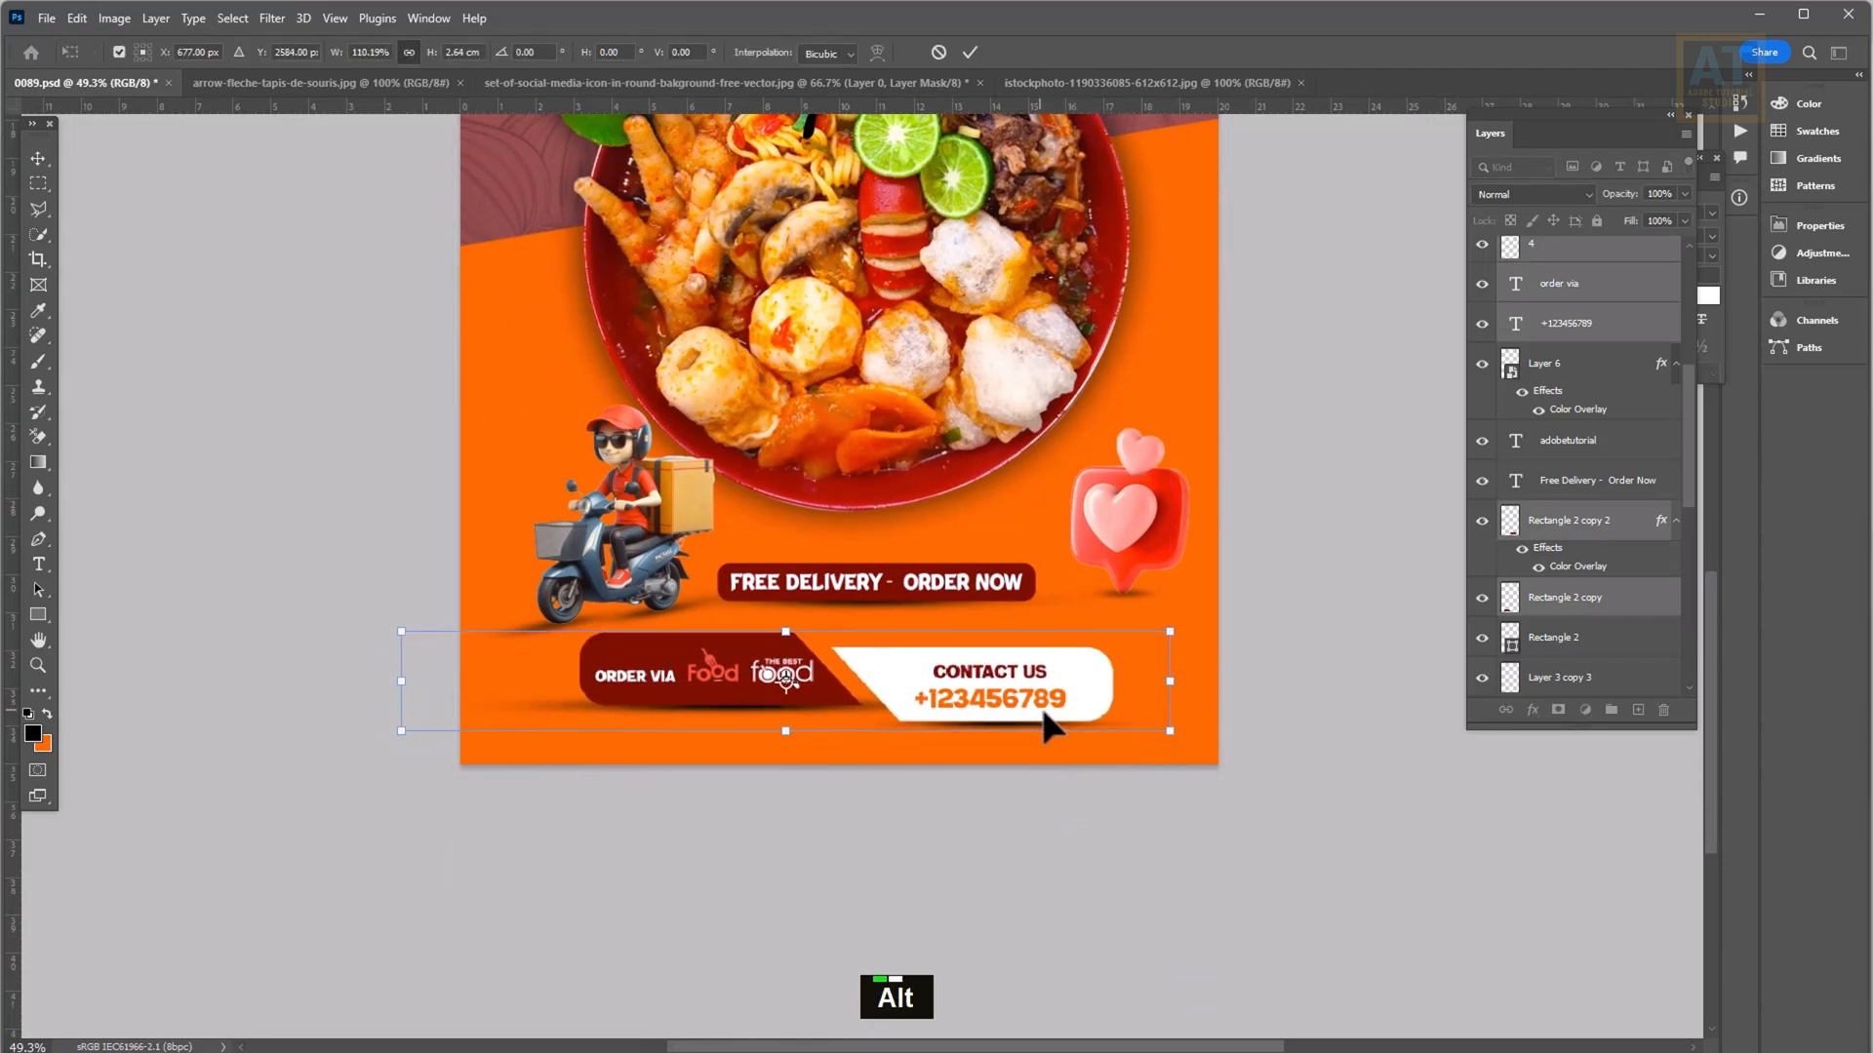
pyautogui.hotkey('ctrl', '0')
# - Move the Resana Ngemah Lamana Seuhah! tagline straight down about 0.8 cm
pyautogui.scroll(3, 1168, 437)
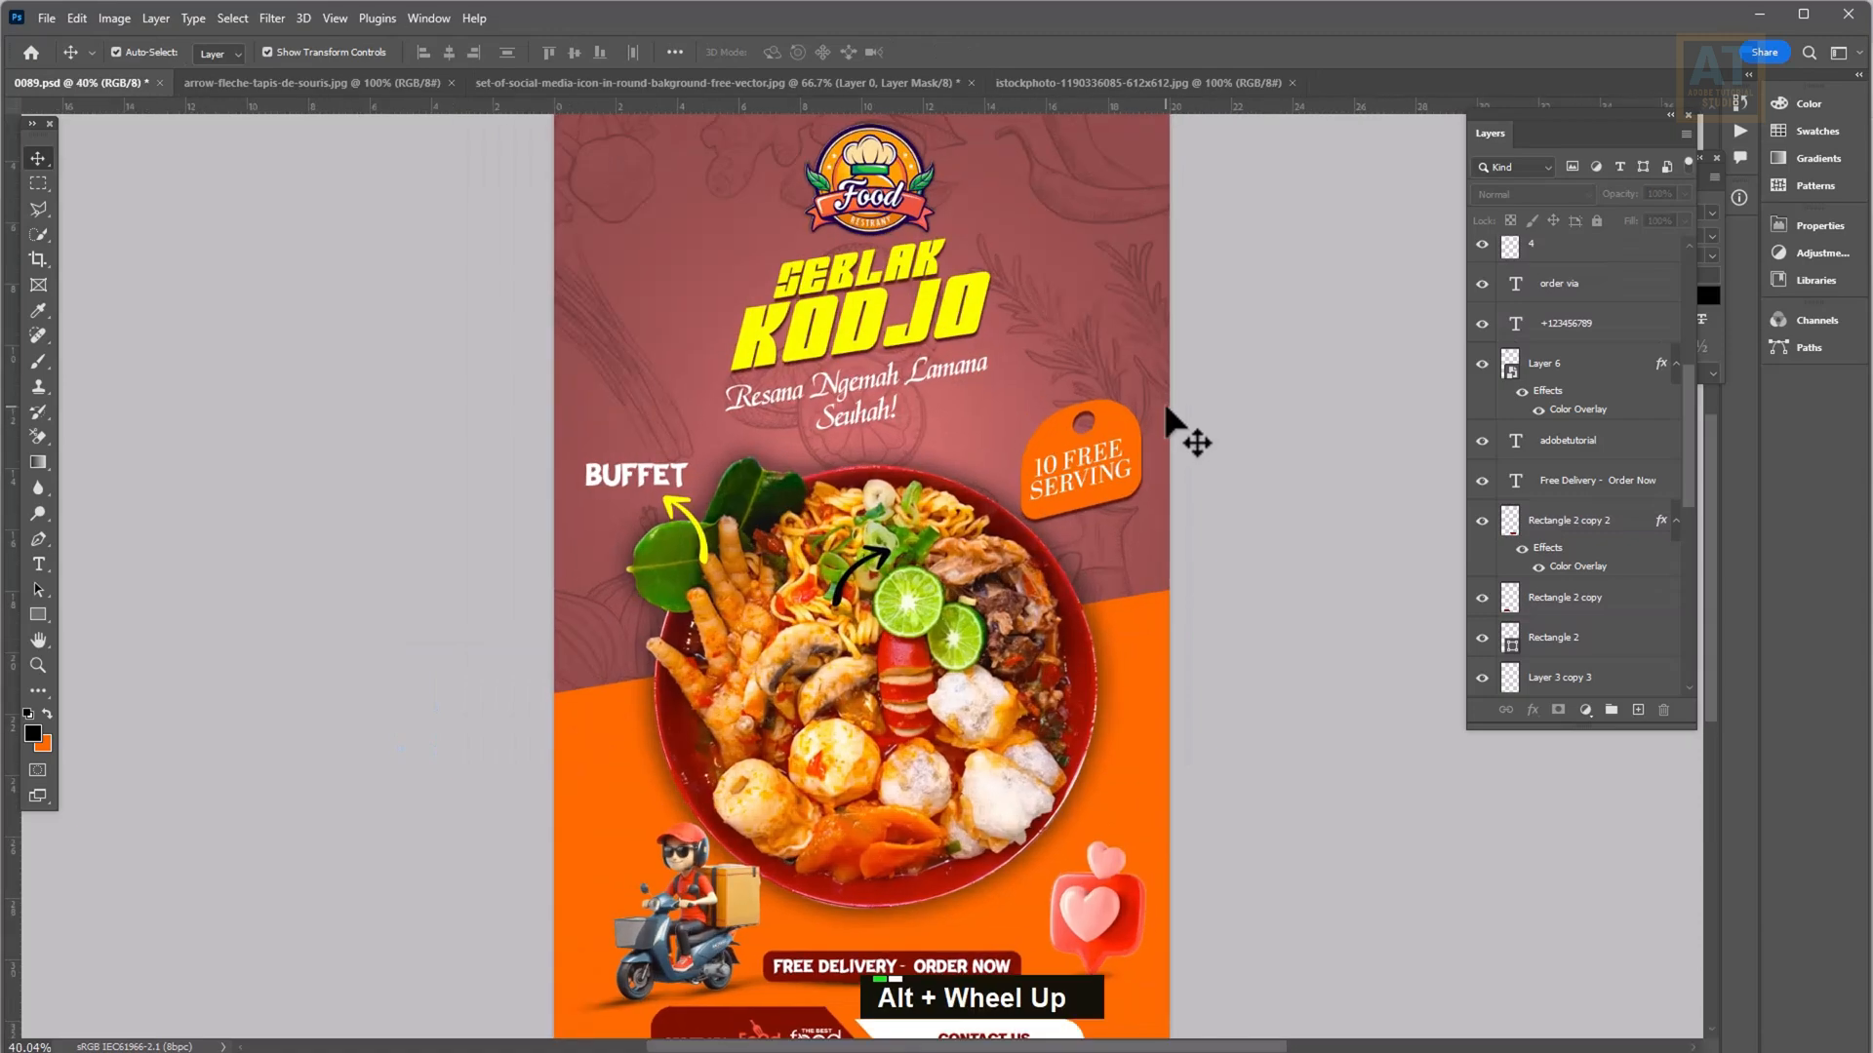
pyautogui.click(862, 429)
pyautogui.moveTo(862, 428); pyautogui.dragTo(858, 454)
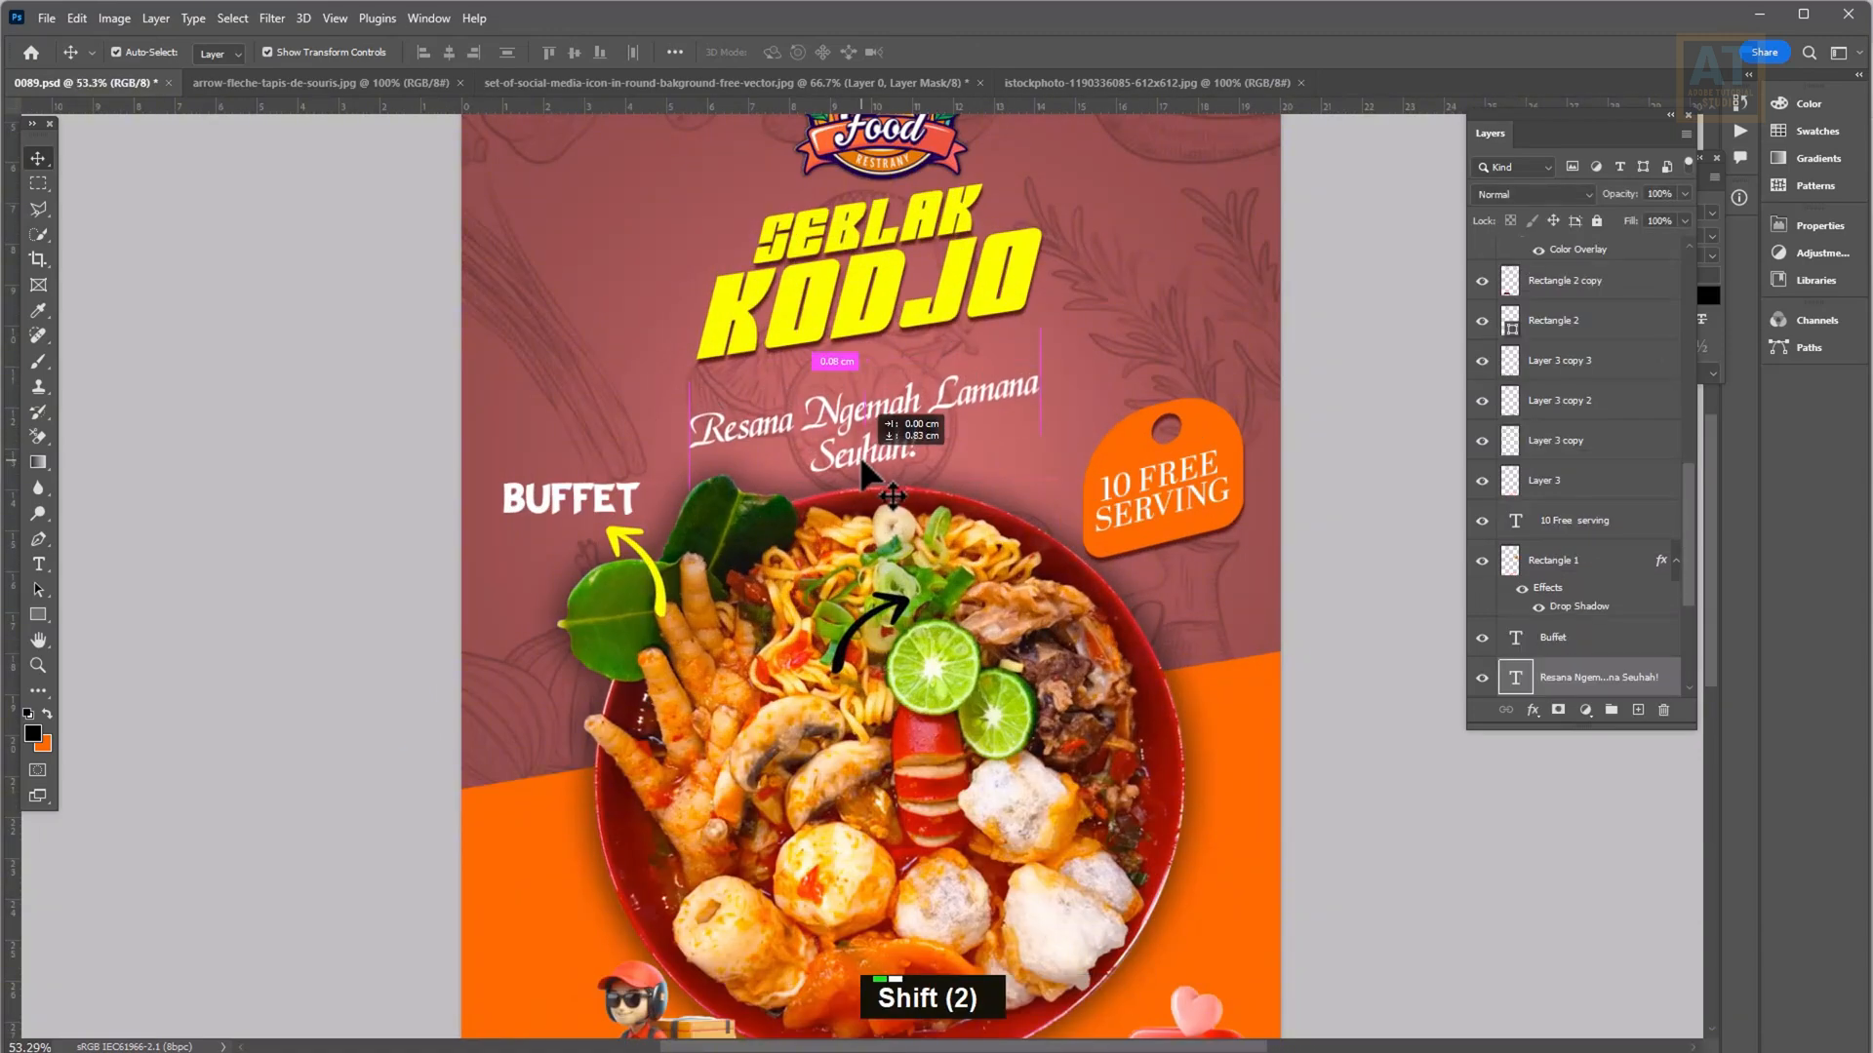
# - Scale the SEBLAK KODJO title to about 125% and position it just above the tagline
pyautogui.click(872, 319)
pyautogui.moveTo(866, 365); pyautogui.dragTo(867, 424)
pyautogui.press('Return')
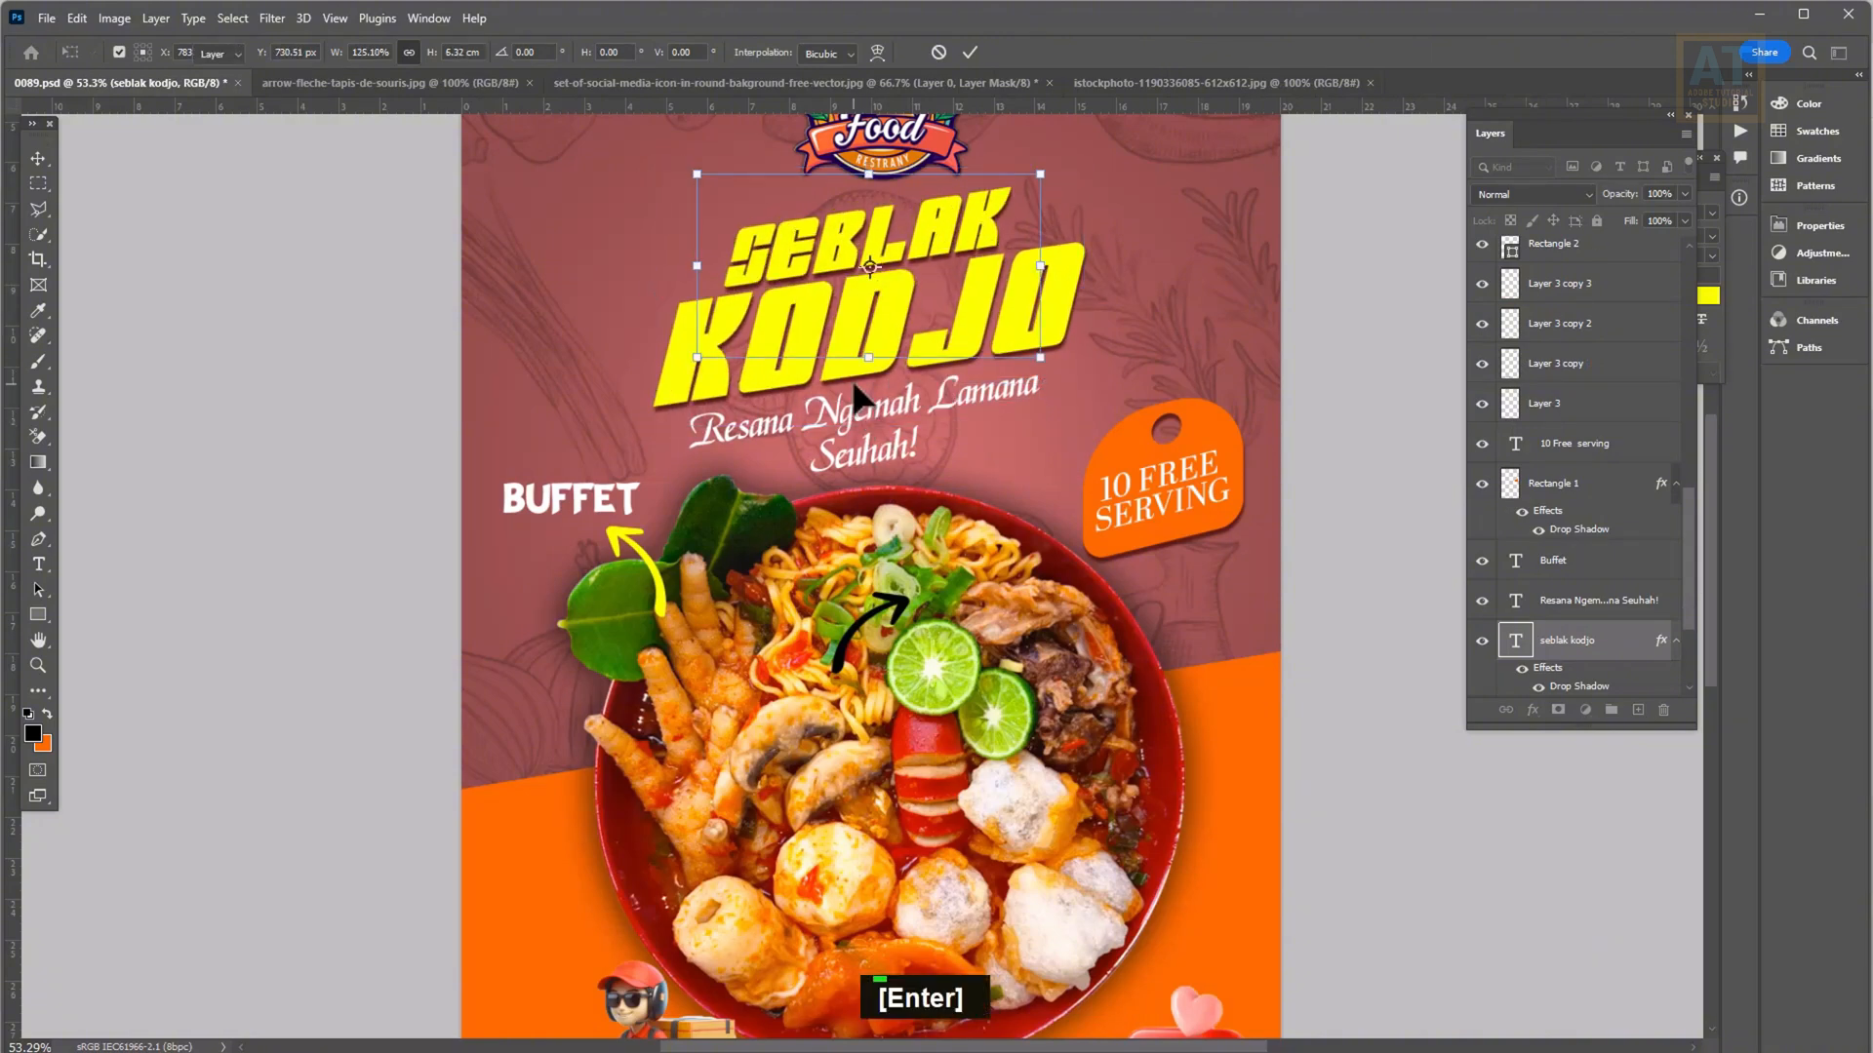
pyautogui.hotkey('ctrl', '0')
pyautogui.click(1238, 425)
pyautogui.hotkey('ctrl', '0')
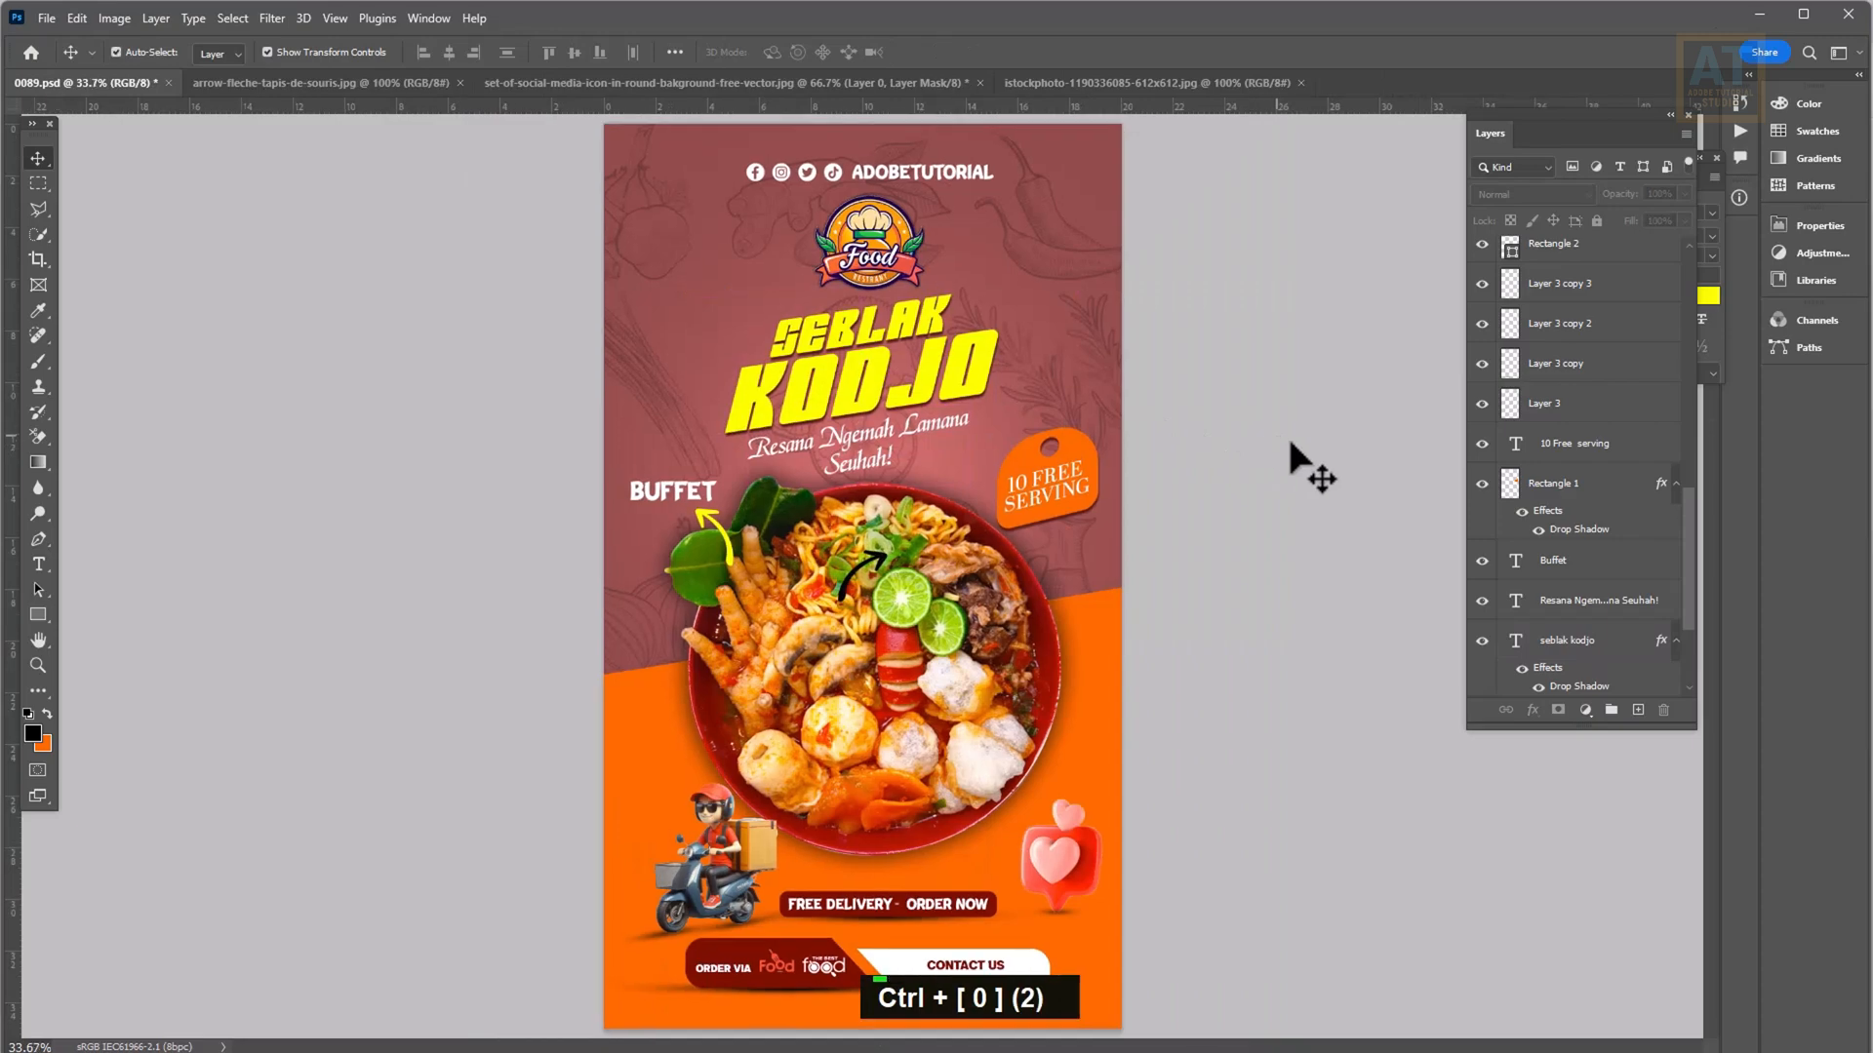
pyautogui.scroll(-4, 1563, 668)
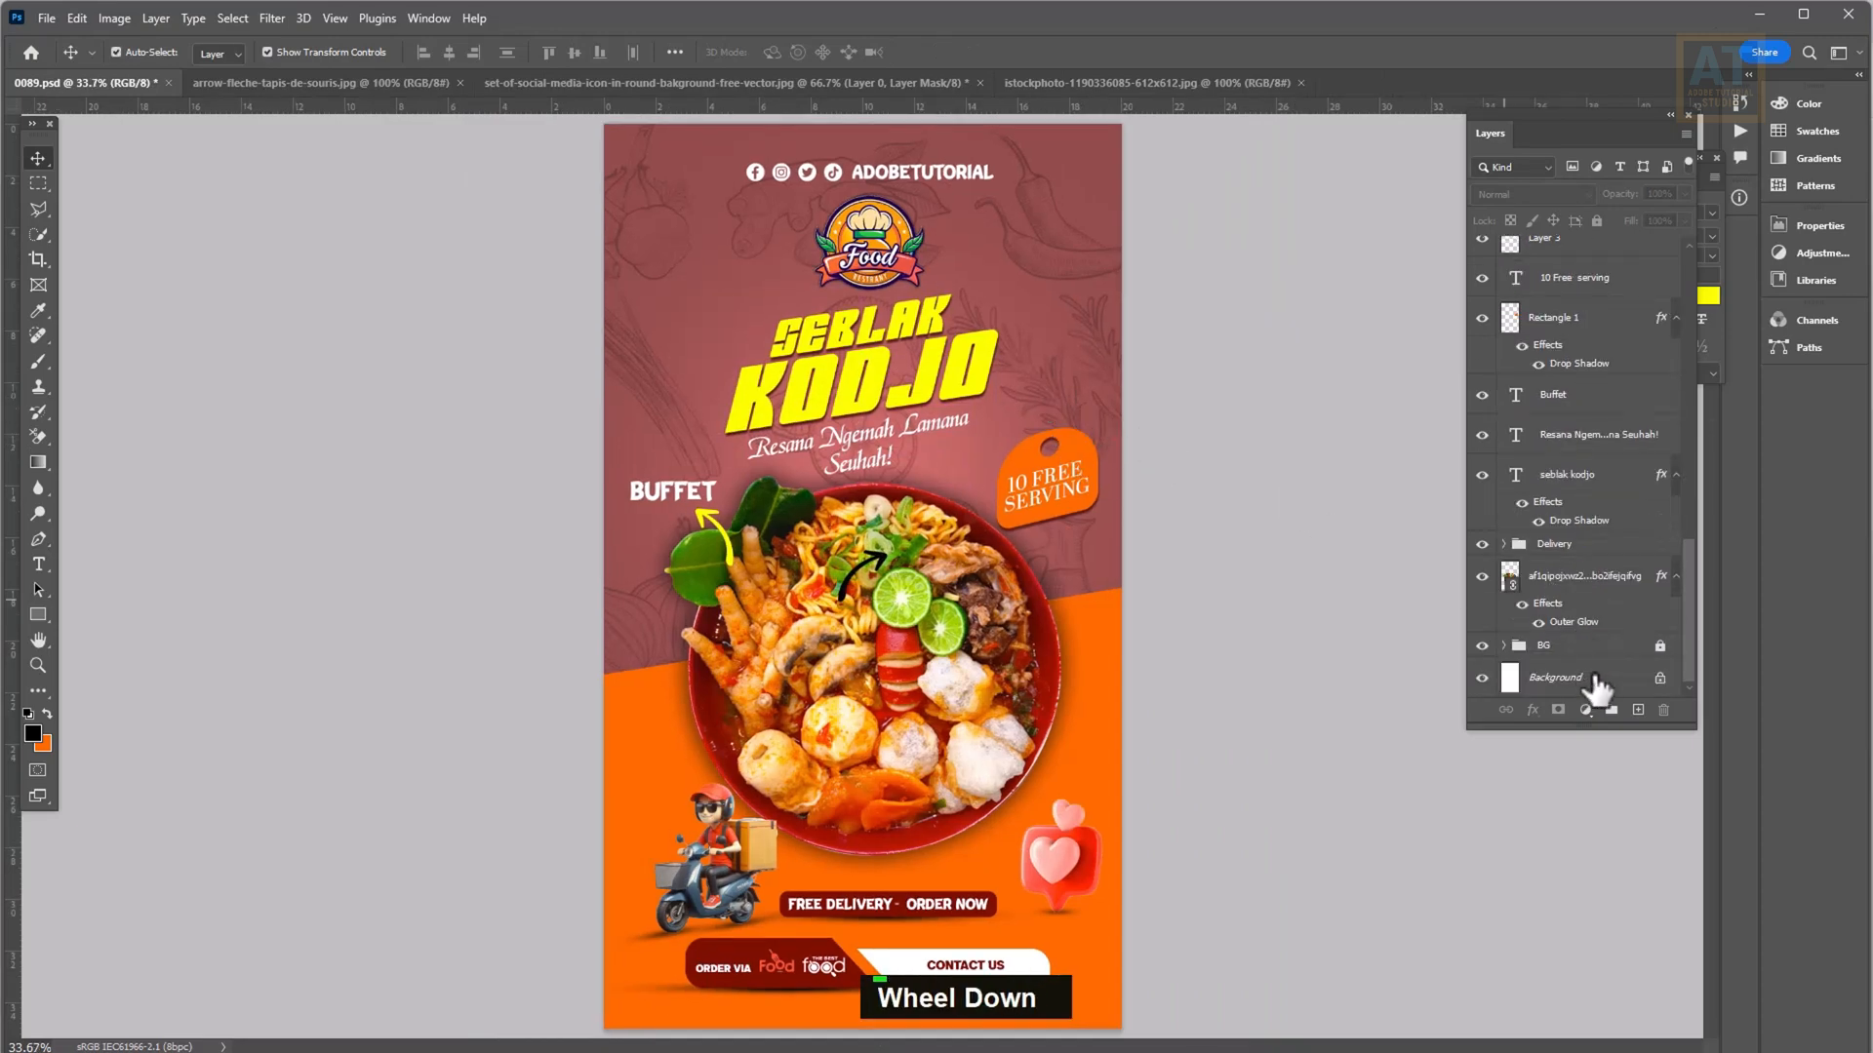